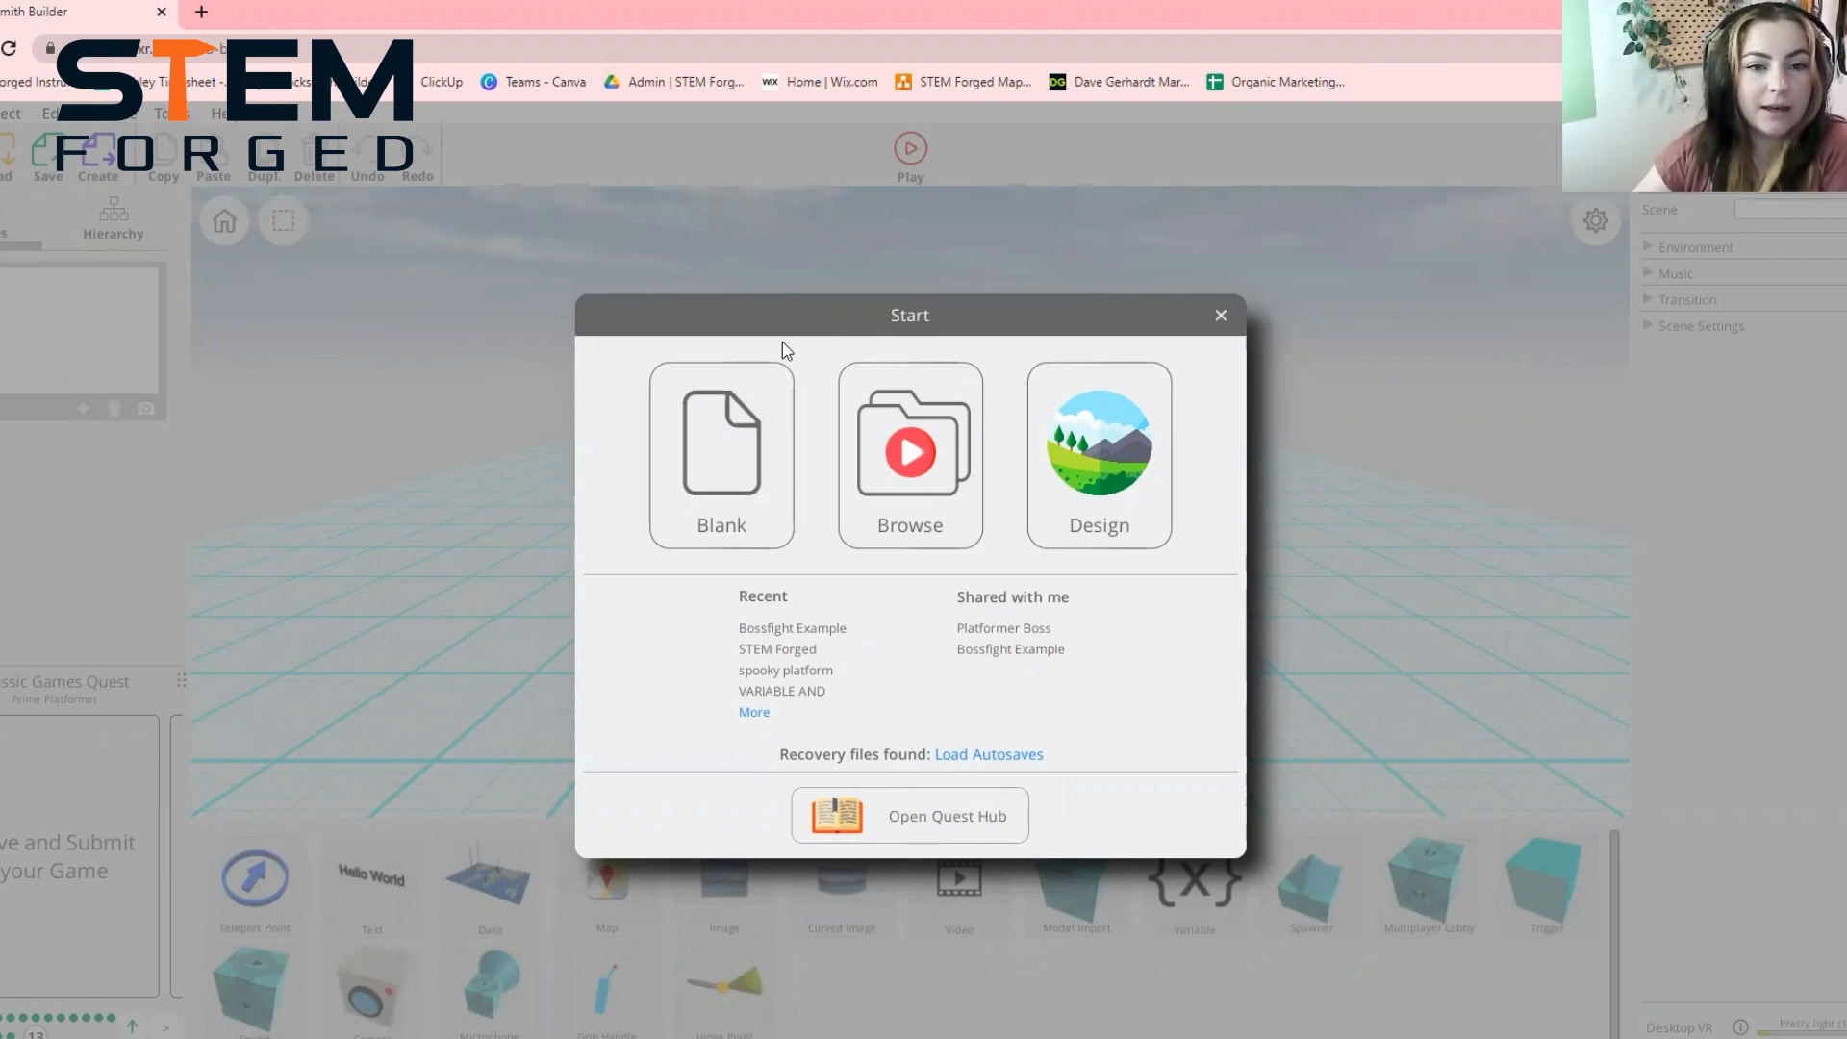
# Start a blank project and place the saved cheeseburger 3D model in the scene near the standing figure
pyautogui.click(715, 453)
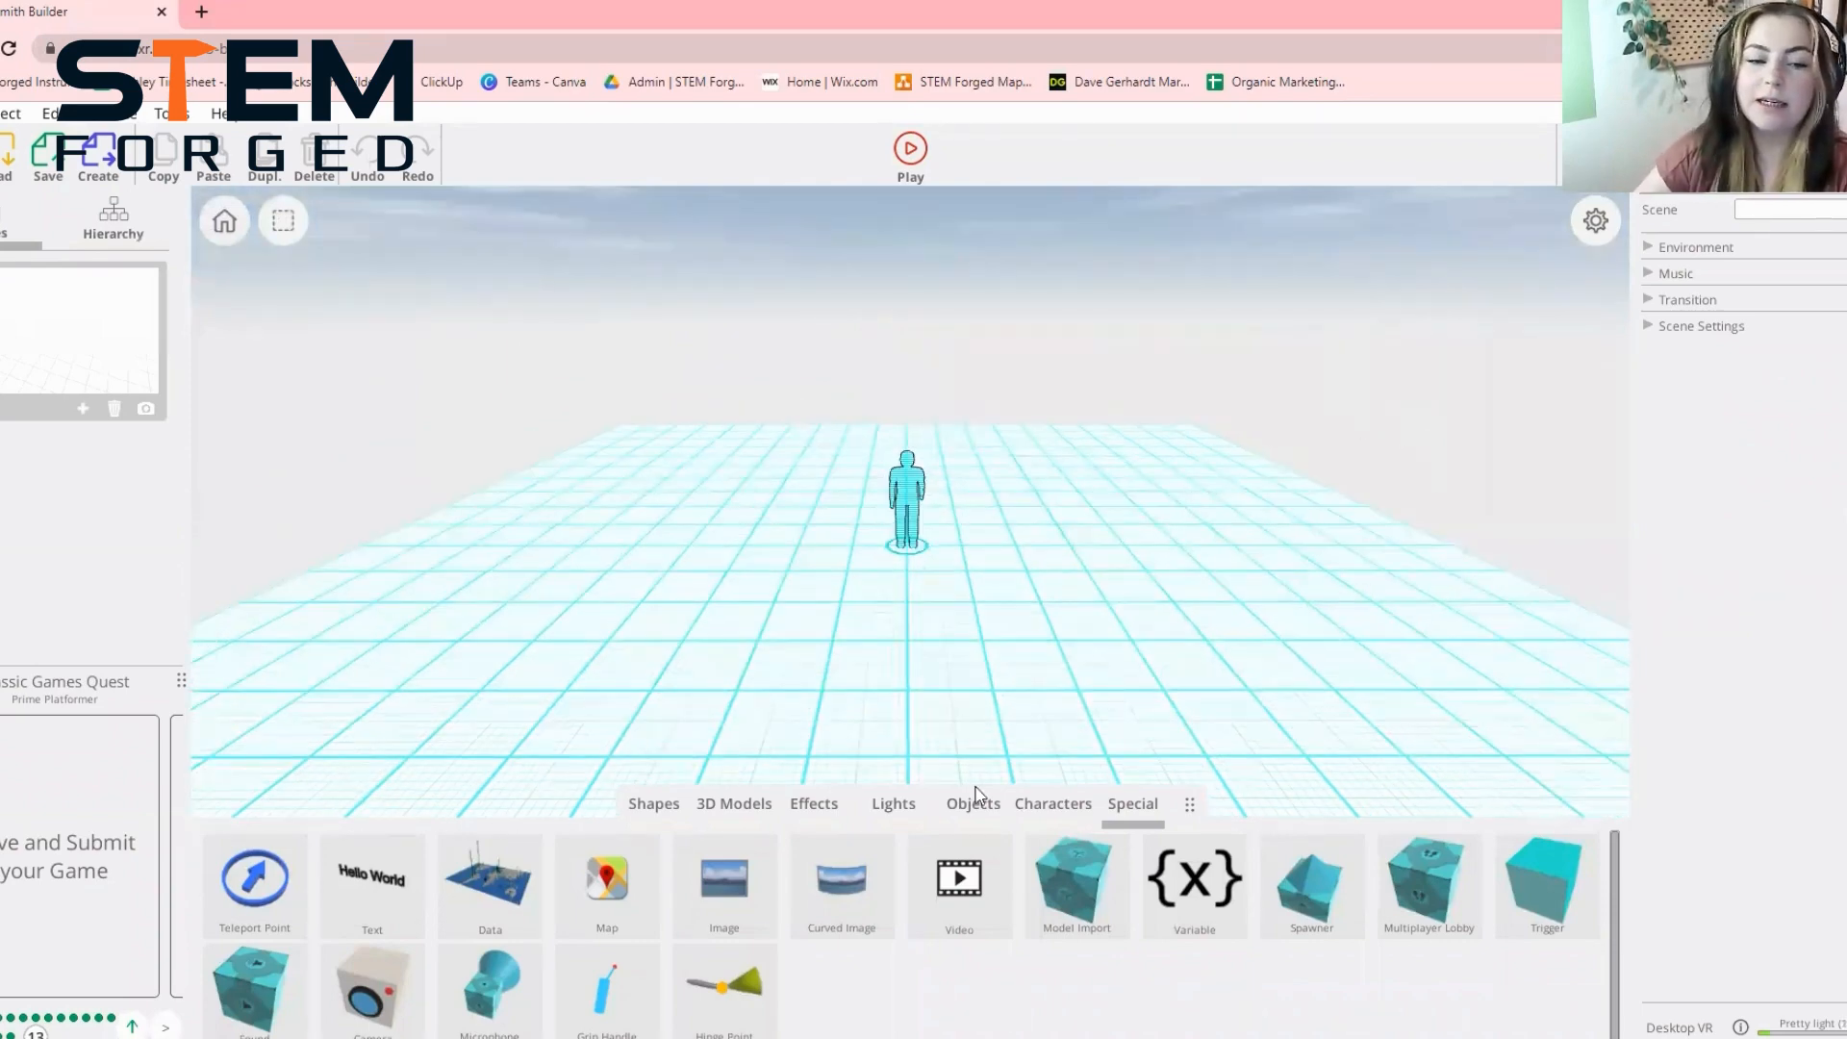
pyautogui.click(744, 802)
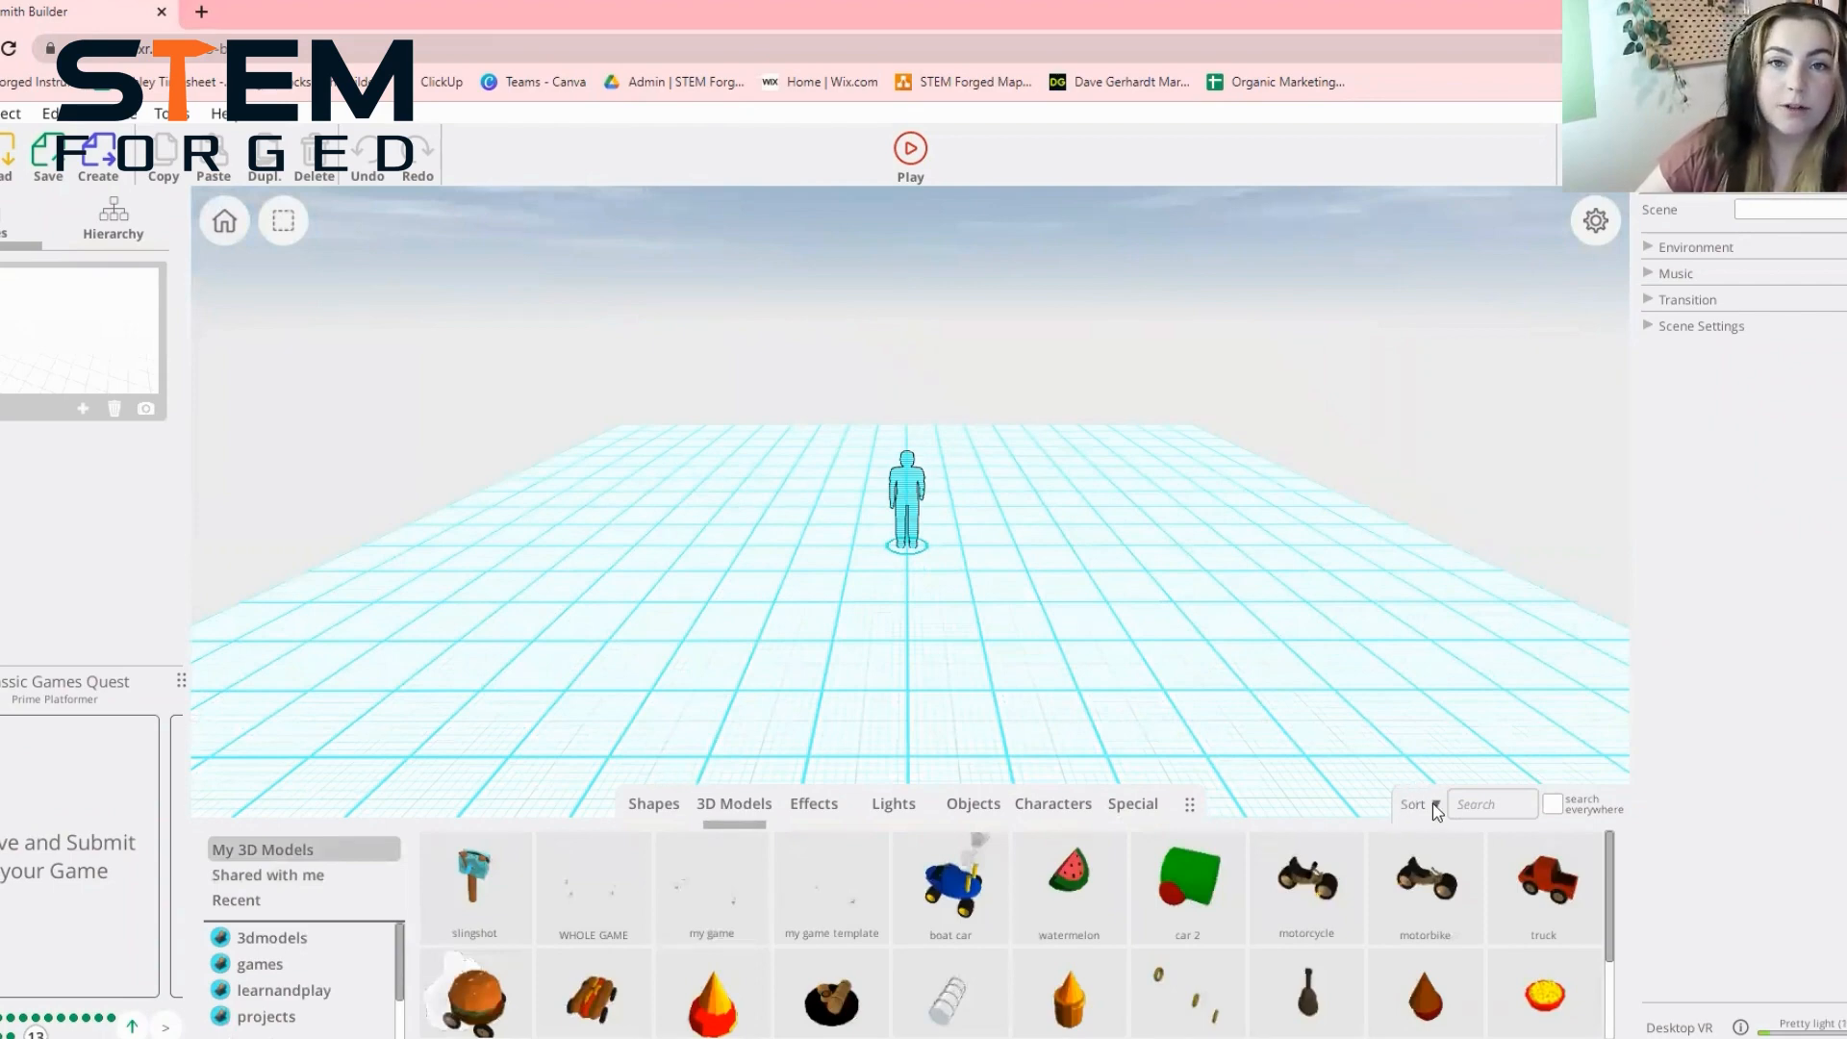
pyautogui.scroll(-2, 1298, 958)
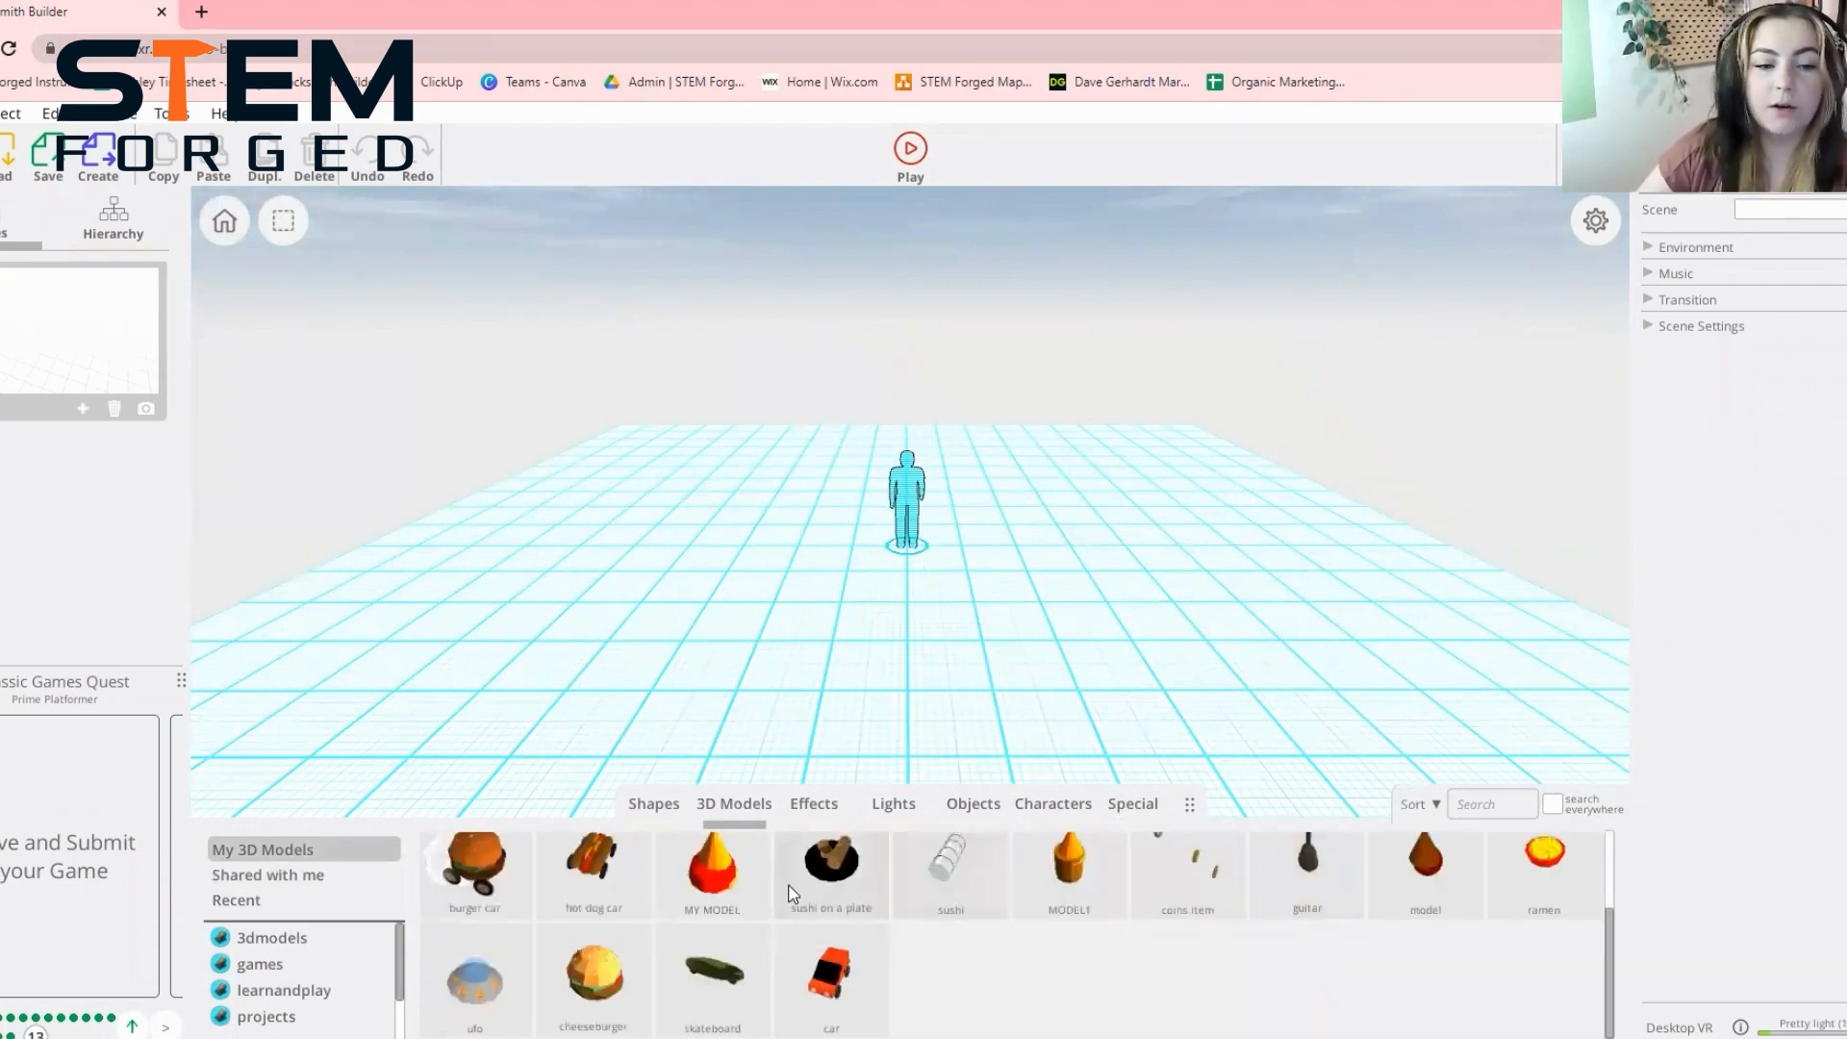
pyautogui.moveTo(594, 973); pyautogui.dragTo(912, 460)
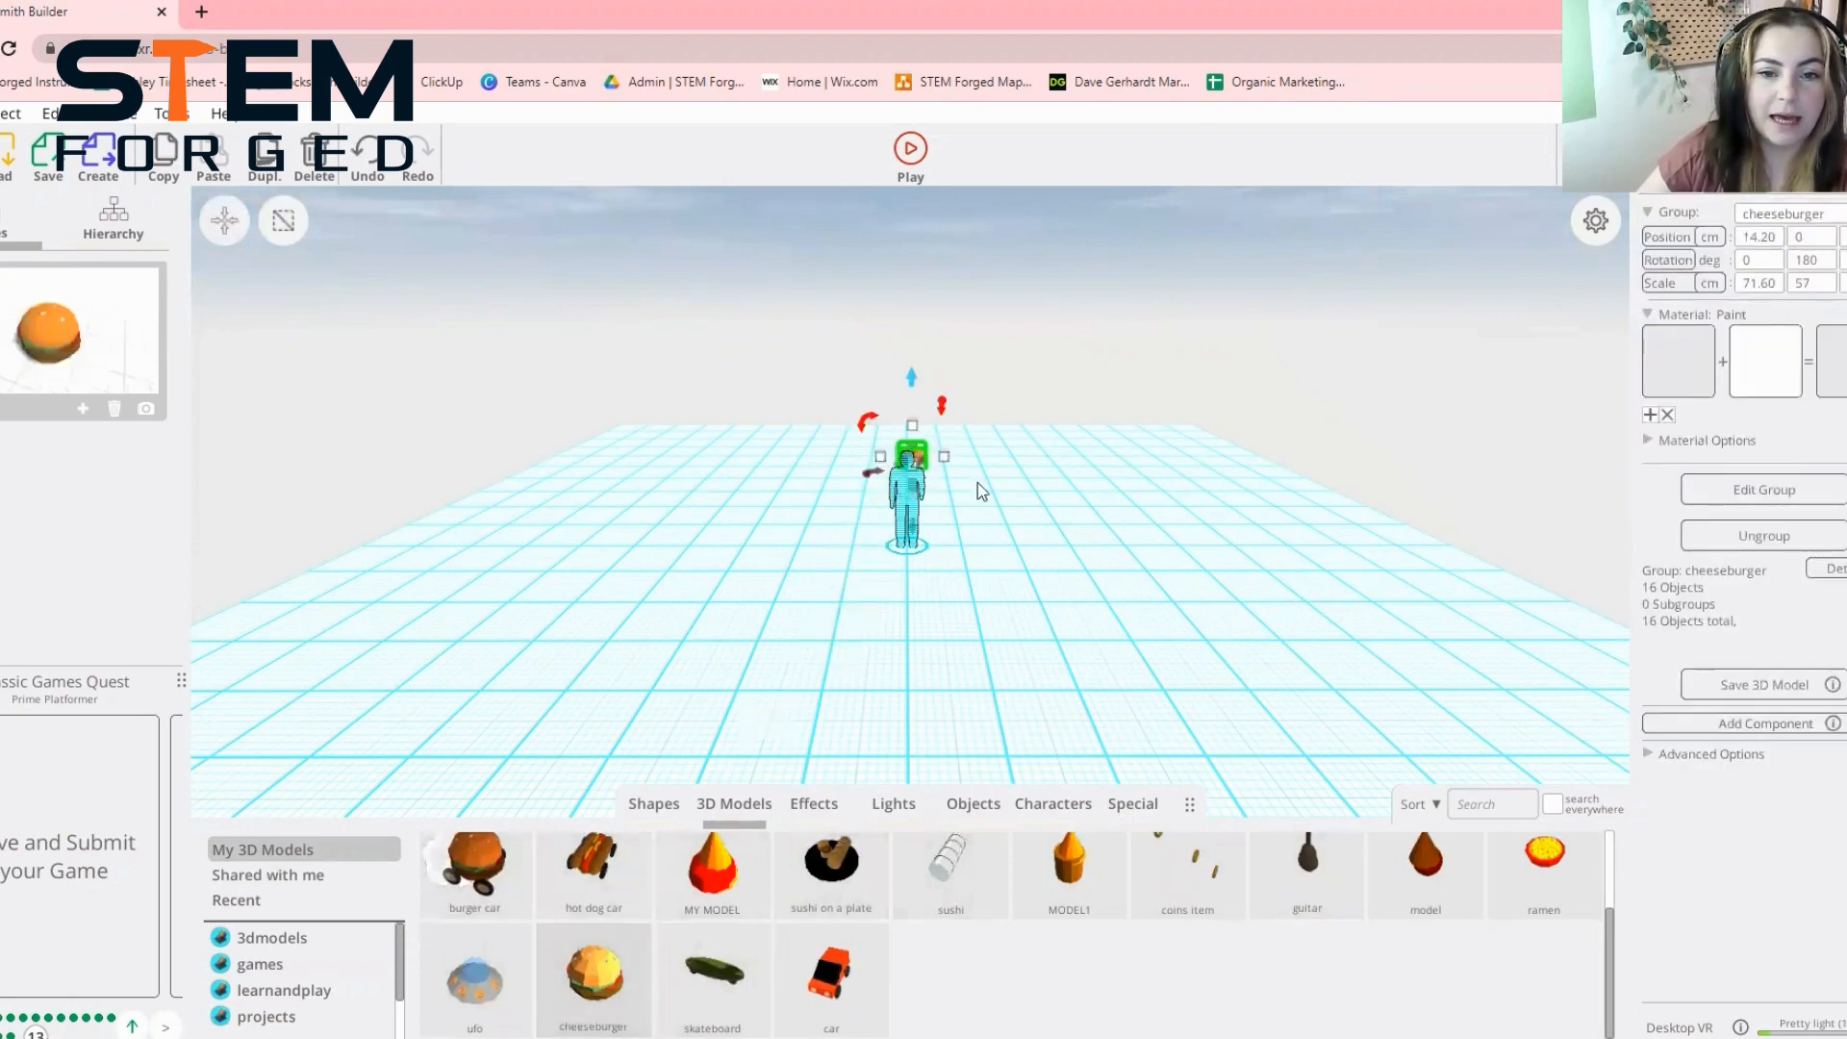
# Scale the cheeseburger up uniformly to about 522 cm wide and 415 cm high
pyautogui.moveTo(519, 505); pyautogui.dragTo(859, 544)
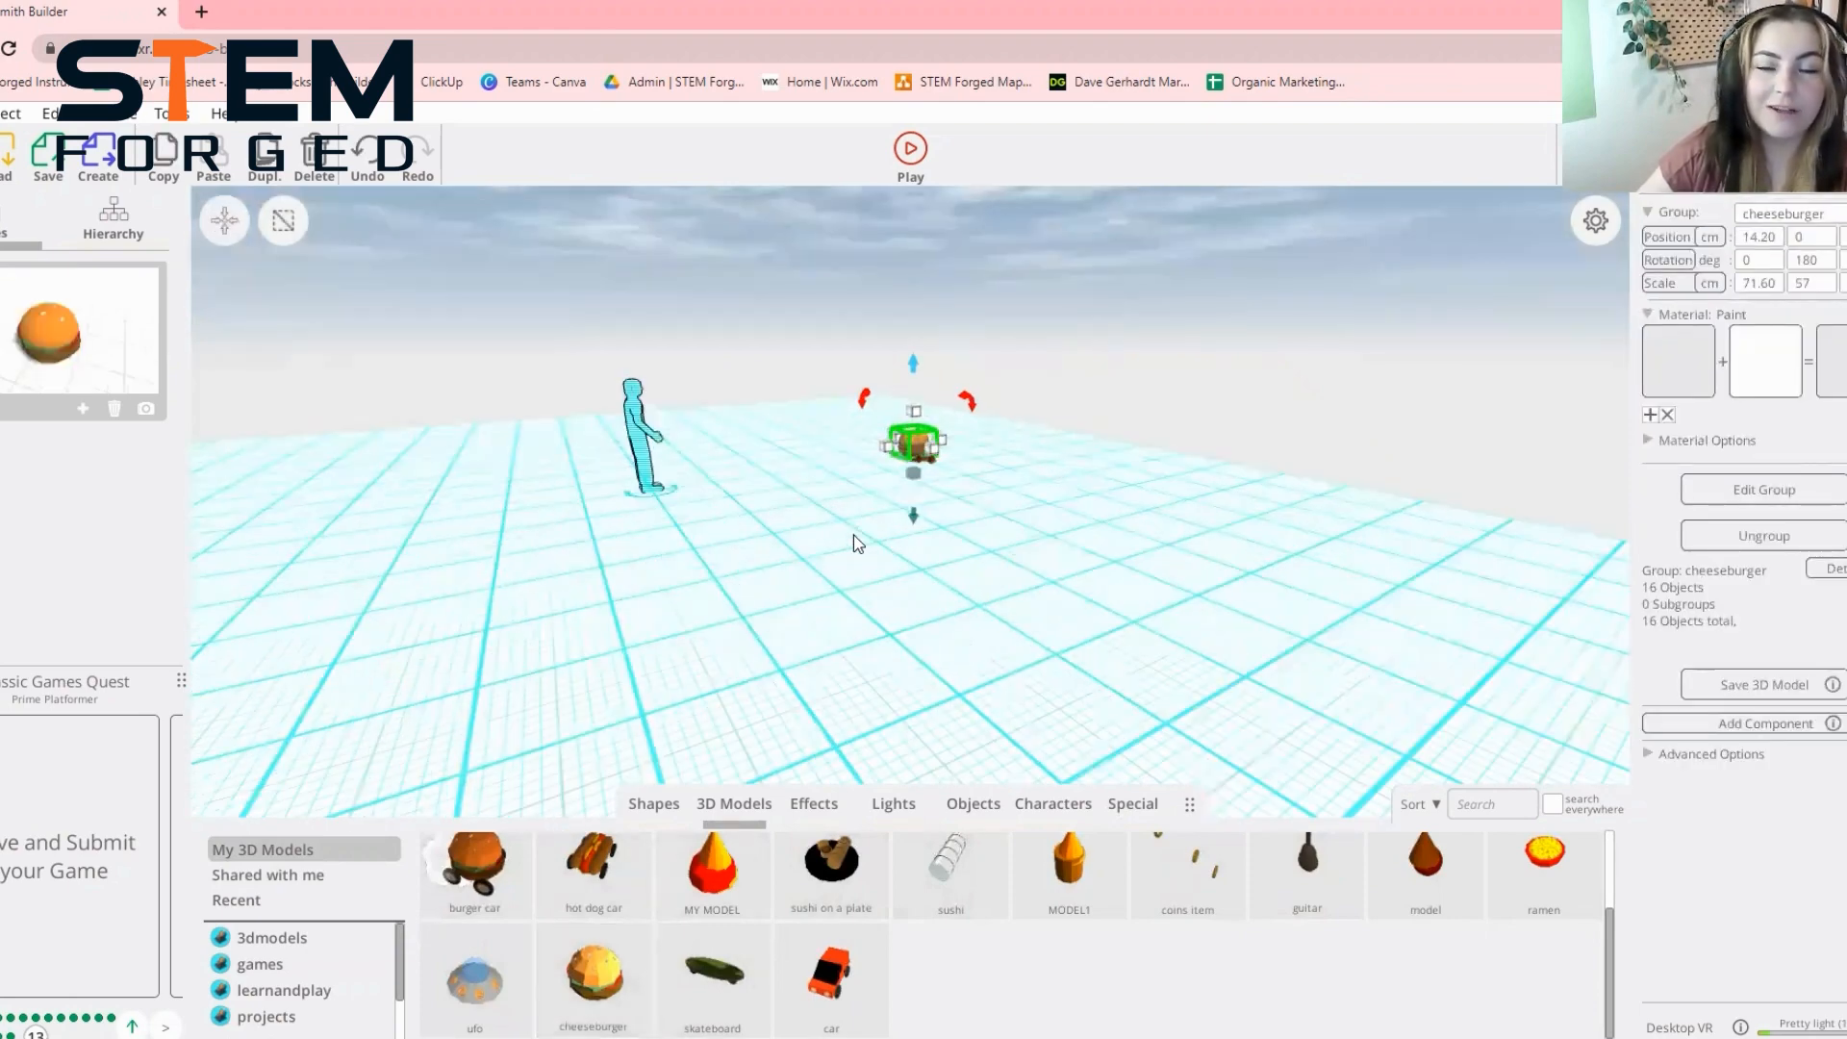
pyautogui.scroll(3, 860, 543)
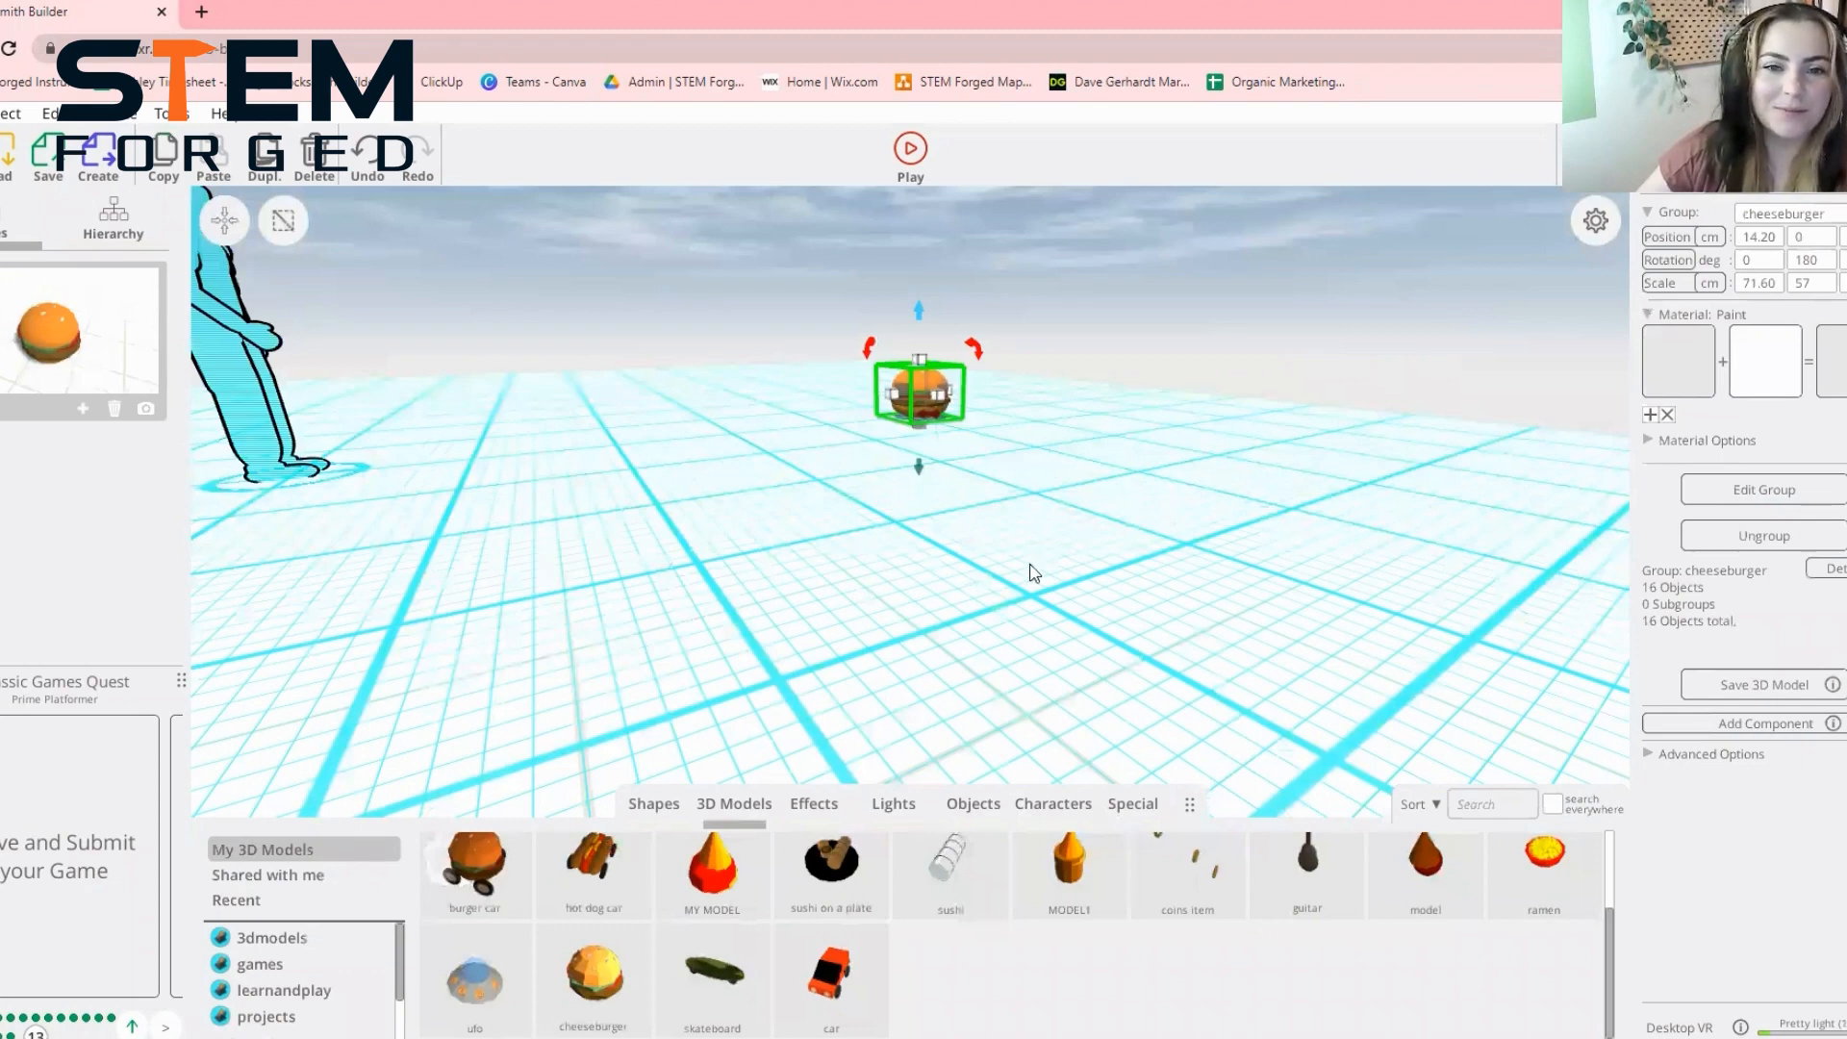
pyautogui.scroll(-3, 1164, 550)
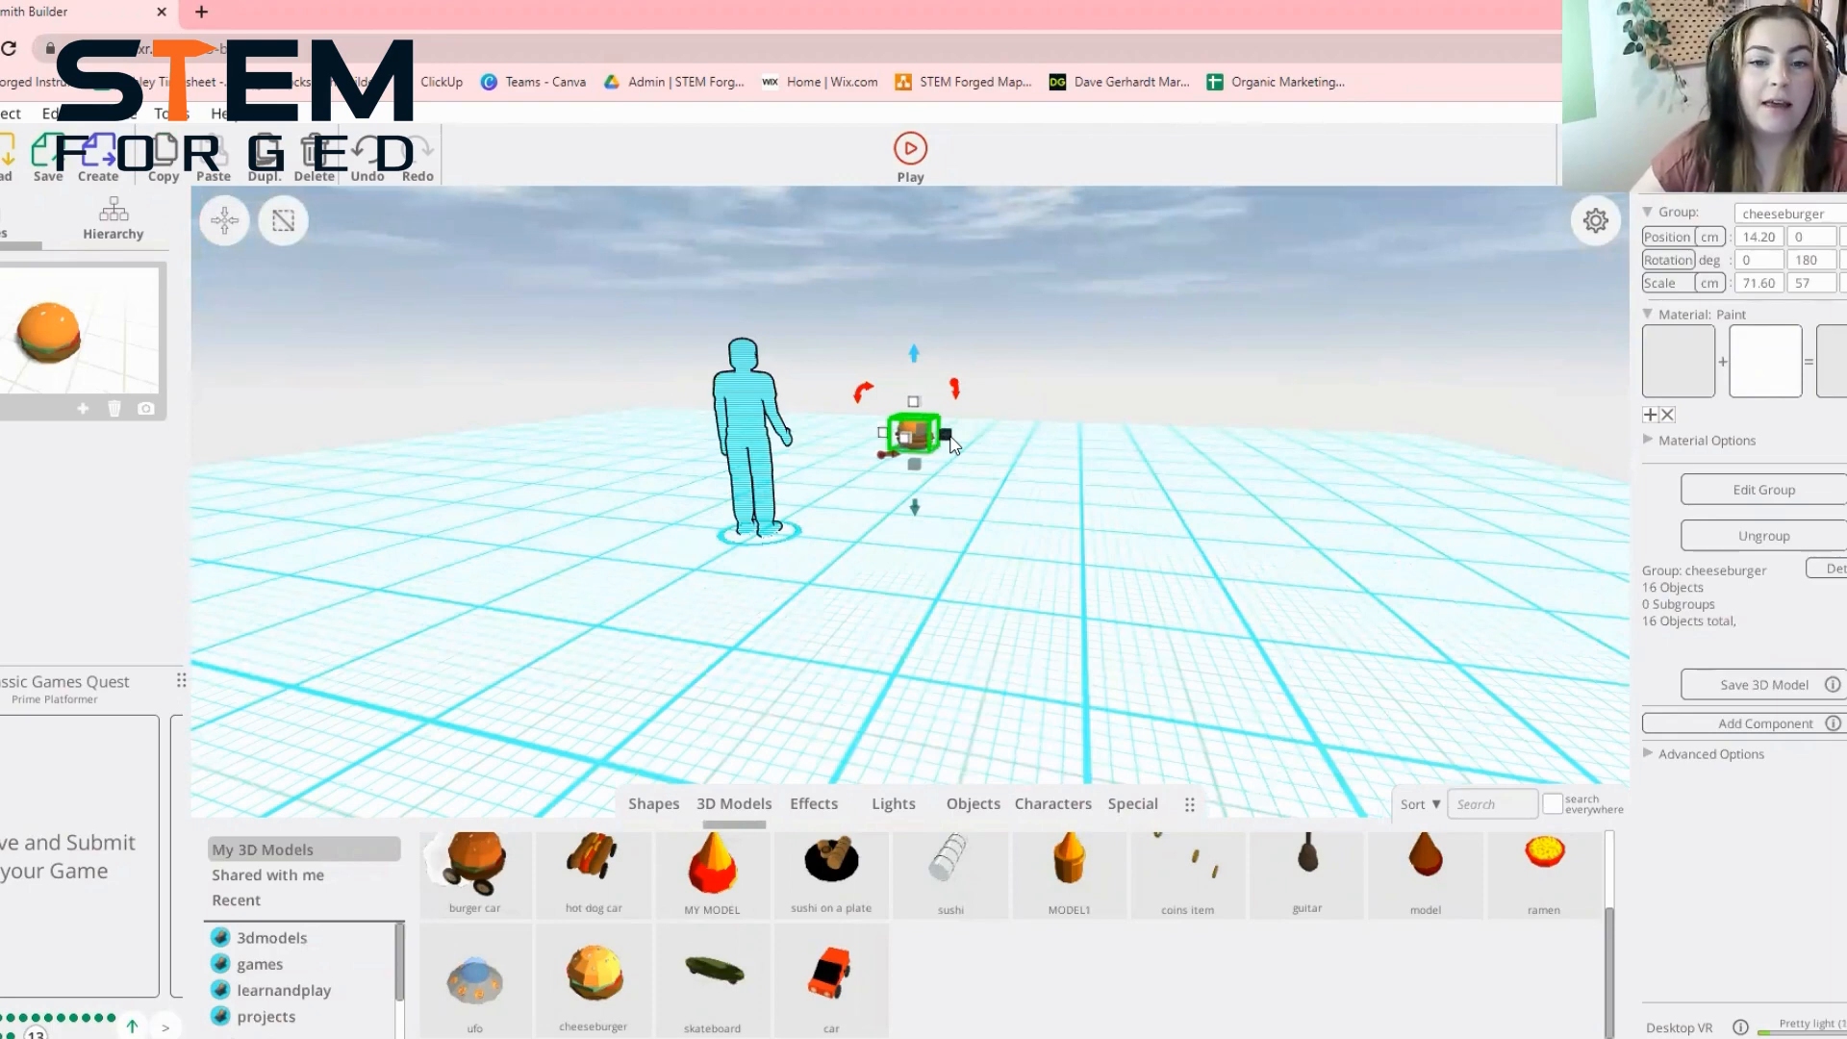
pyautogui.moveTo(946, 436); pyautogui.dragTo(1230, 465)
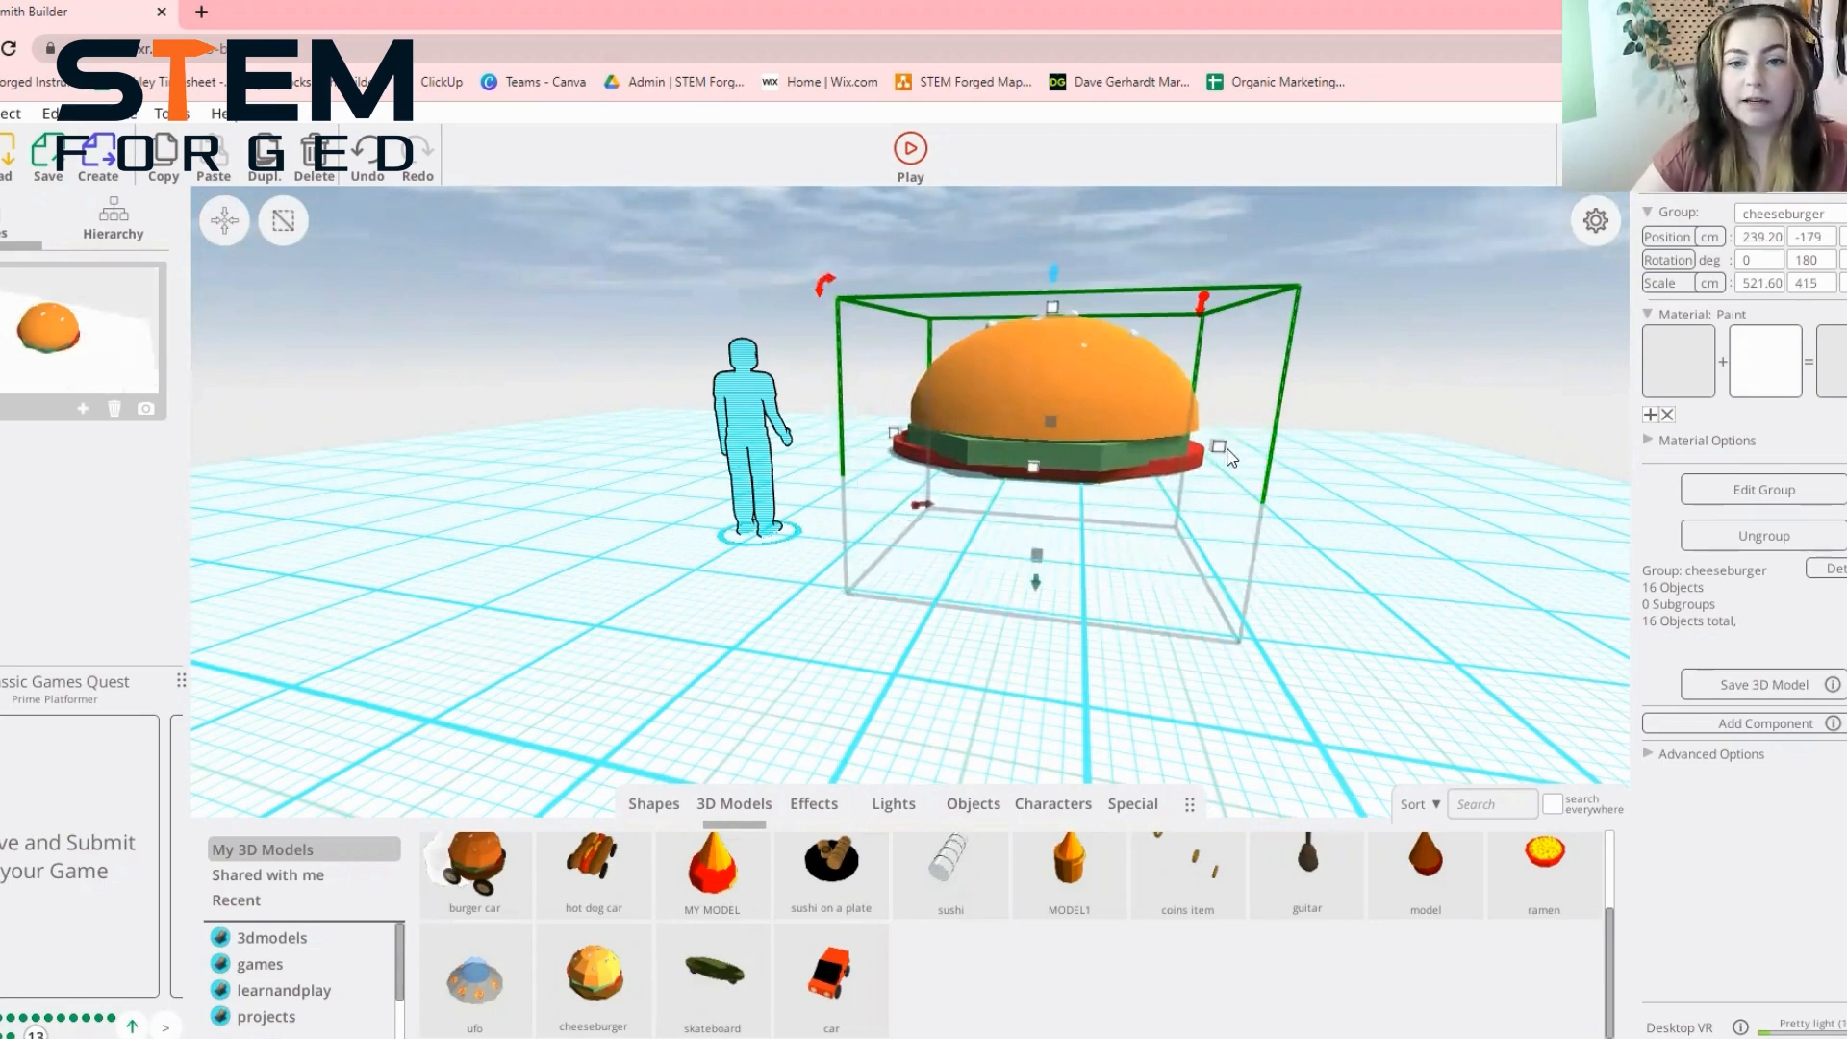
pyautogui.moveTo(1228, 456); pyautogui.dragTo(1424, 445)
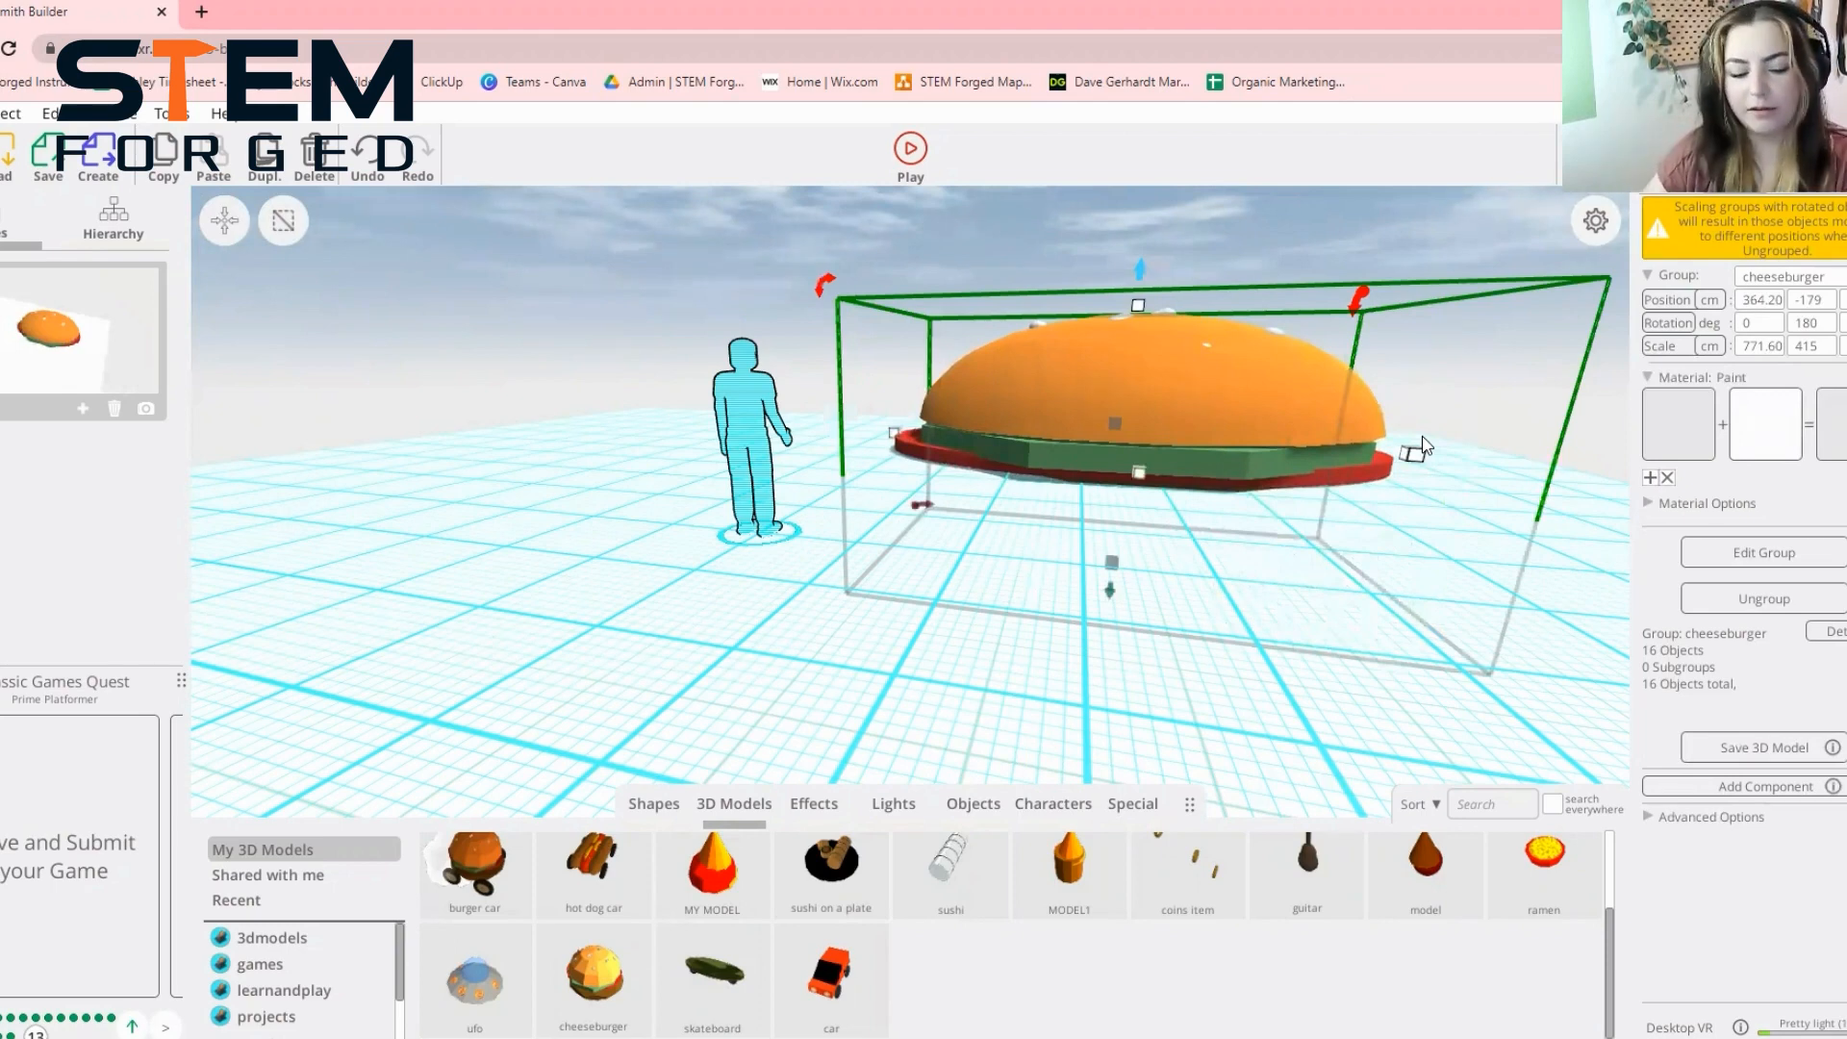
pyautogui.click(1425, 445)
# Raise the giant cheeseburger fully above the ground grid and position it behind the standing figure
pyautogui.moveTo(963, 409); pyautogui.dragTo(822, 402)
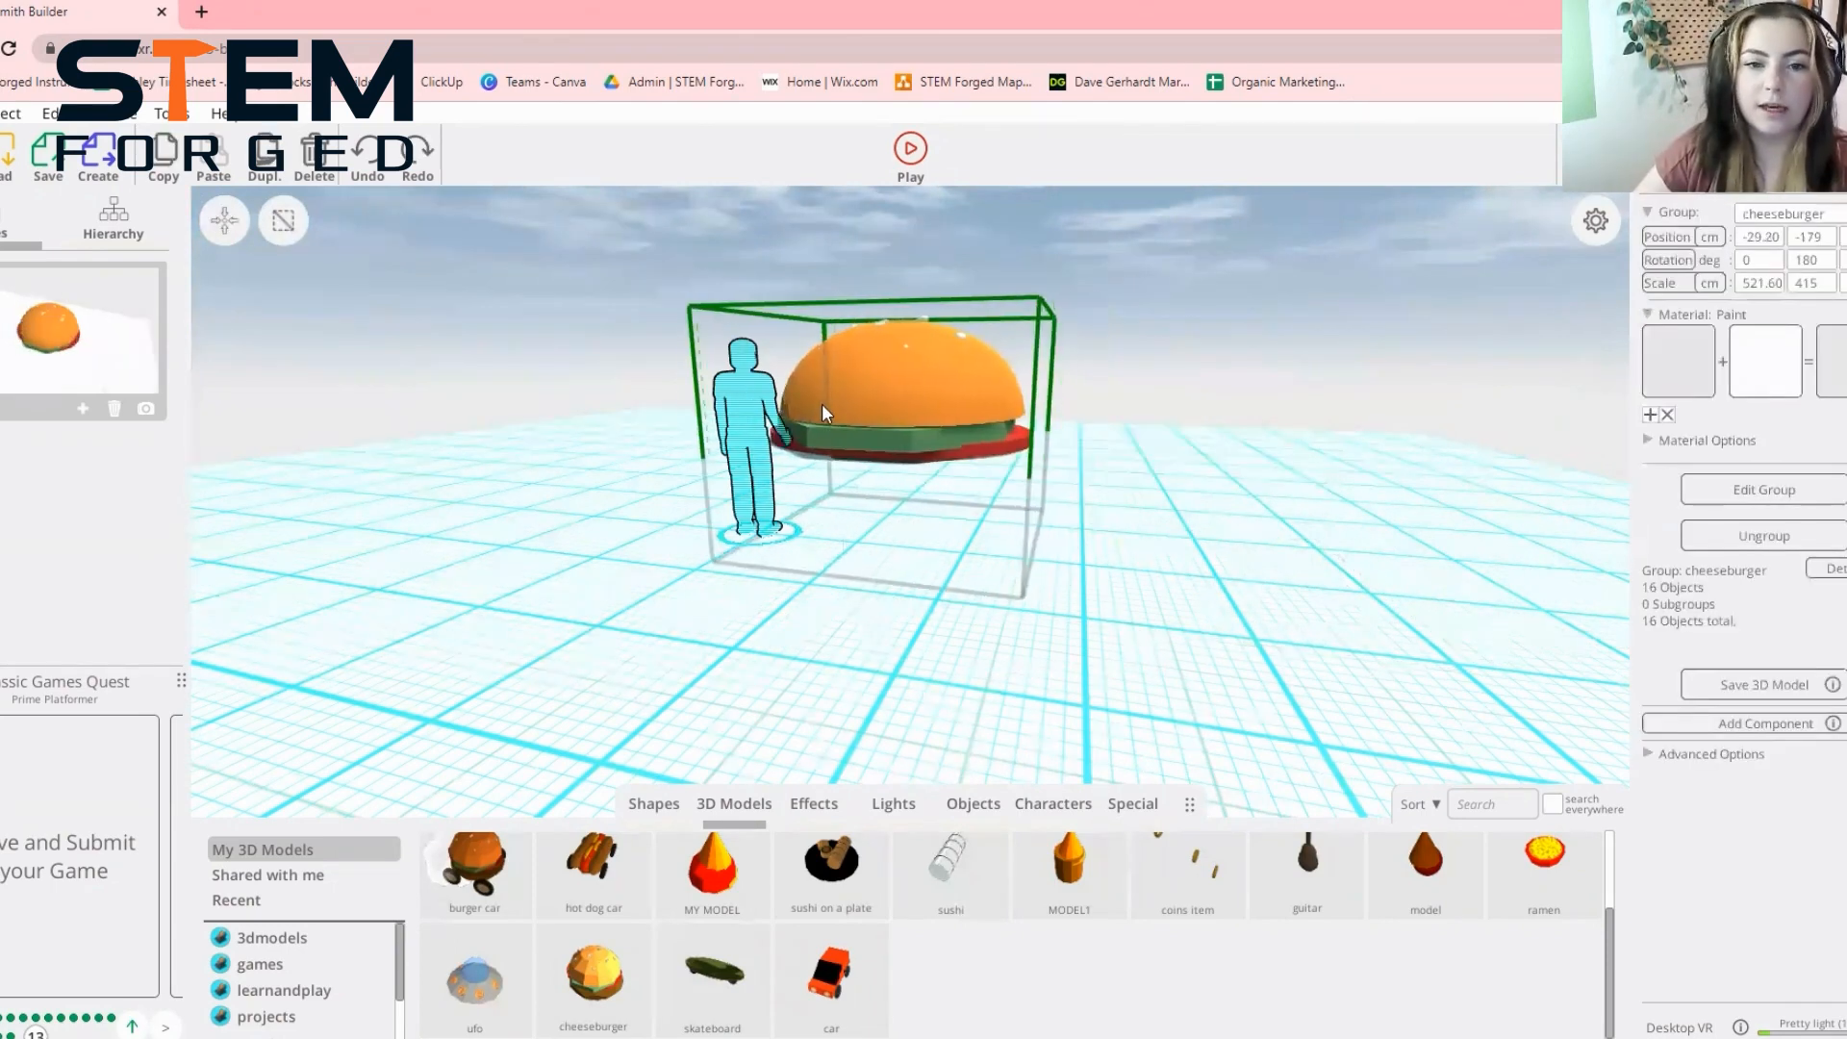
pyautogui.moveTo(866, 275); pyautogui.dragTo(869, 159)
pyautogui.scroll(-2, 1185, 481)
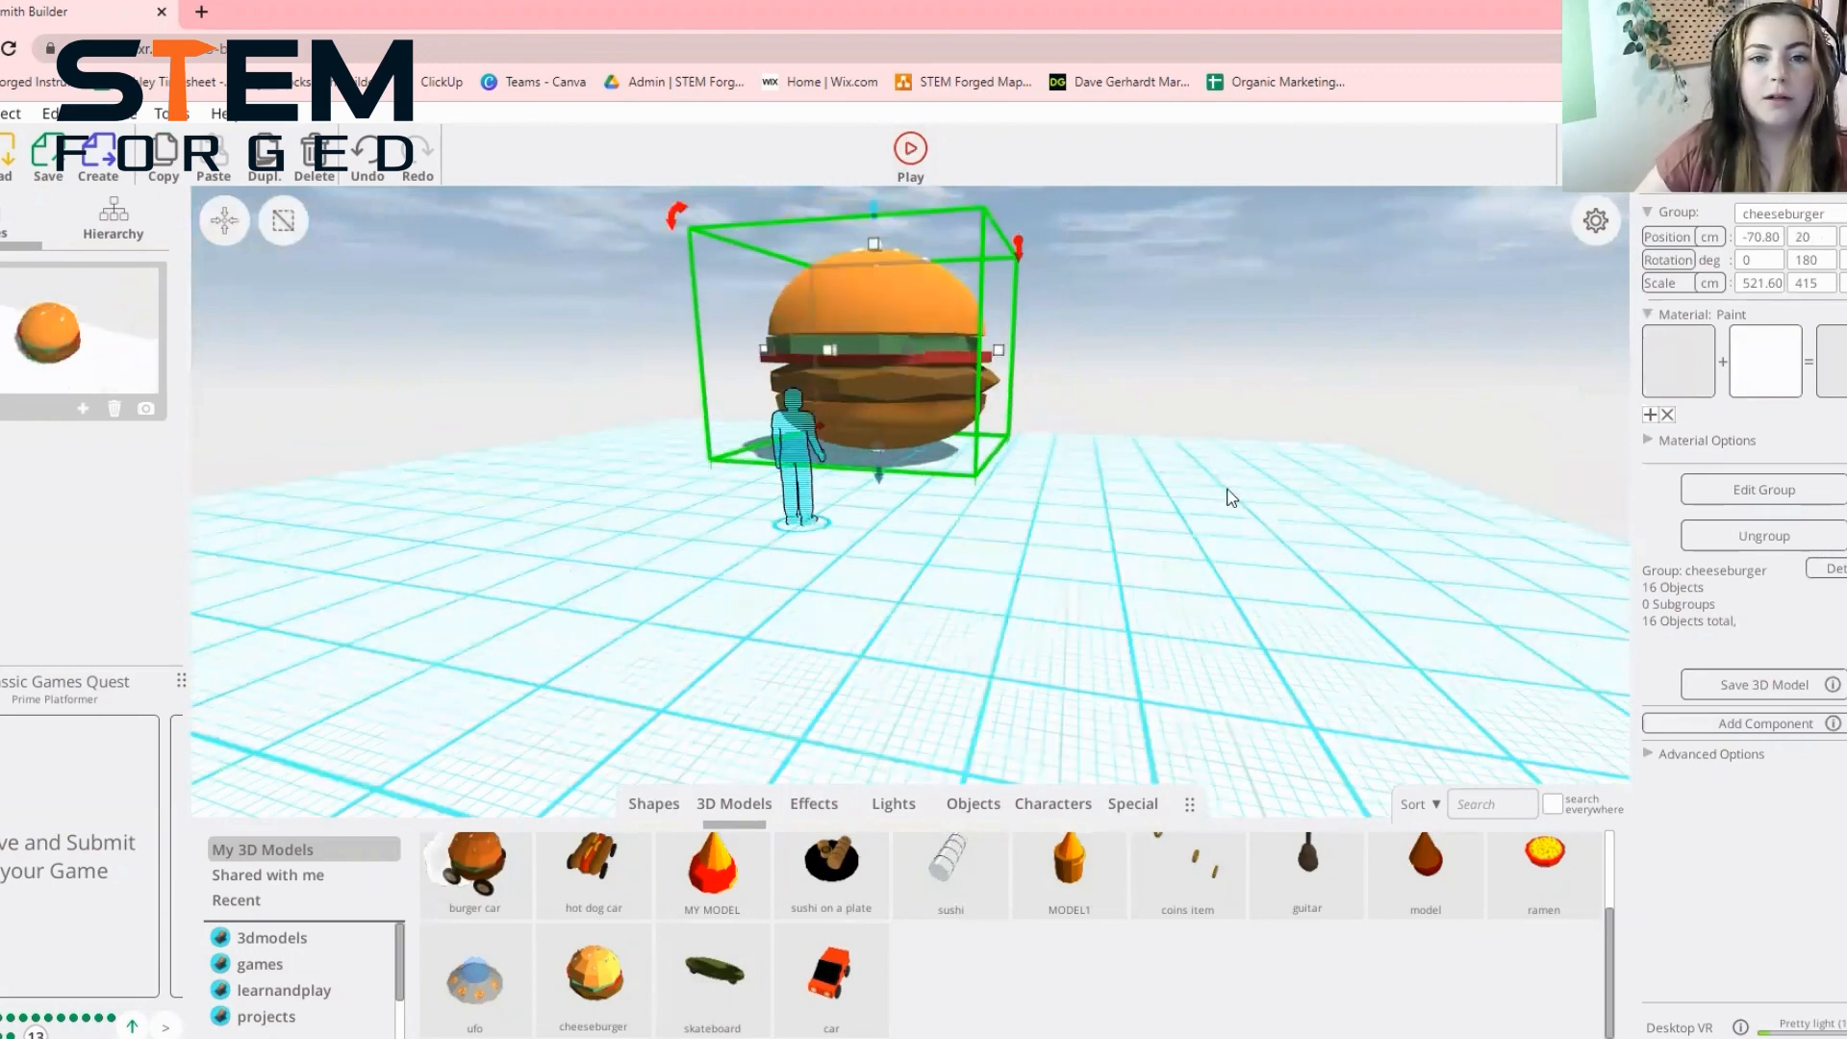
pyautogui.scroll(-1, 854, 479)
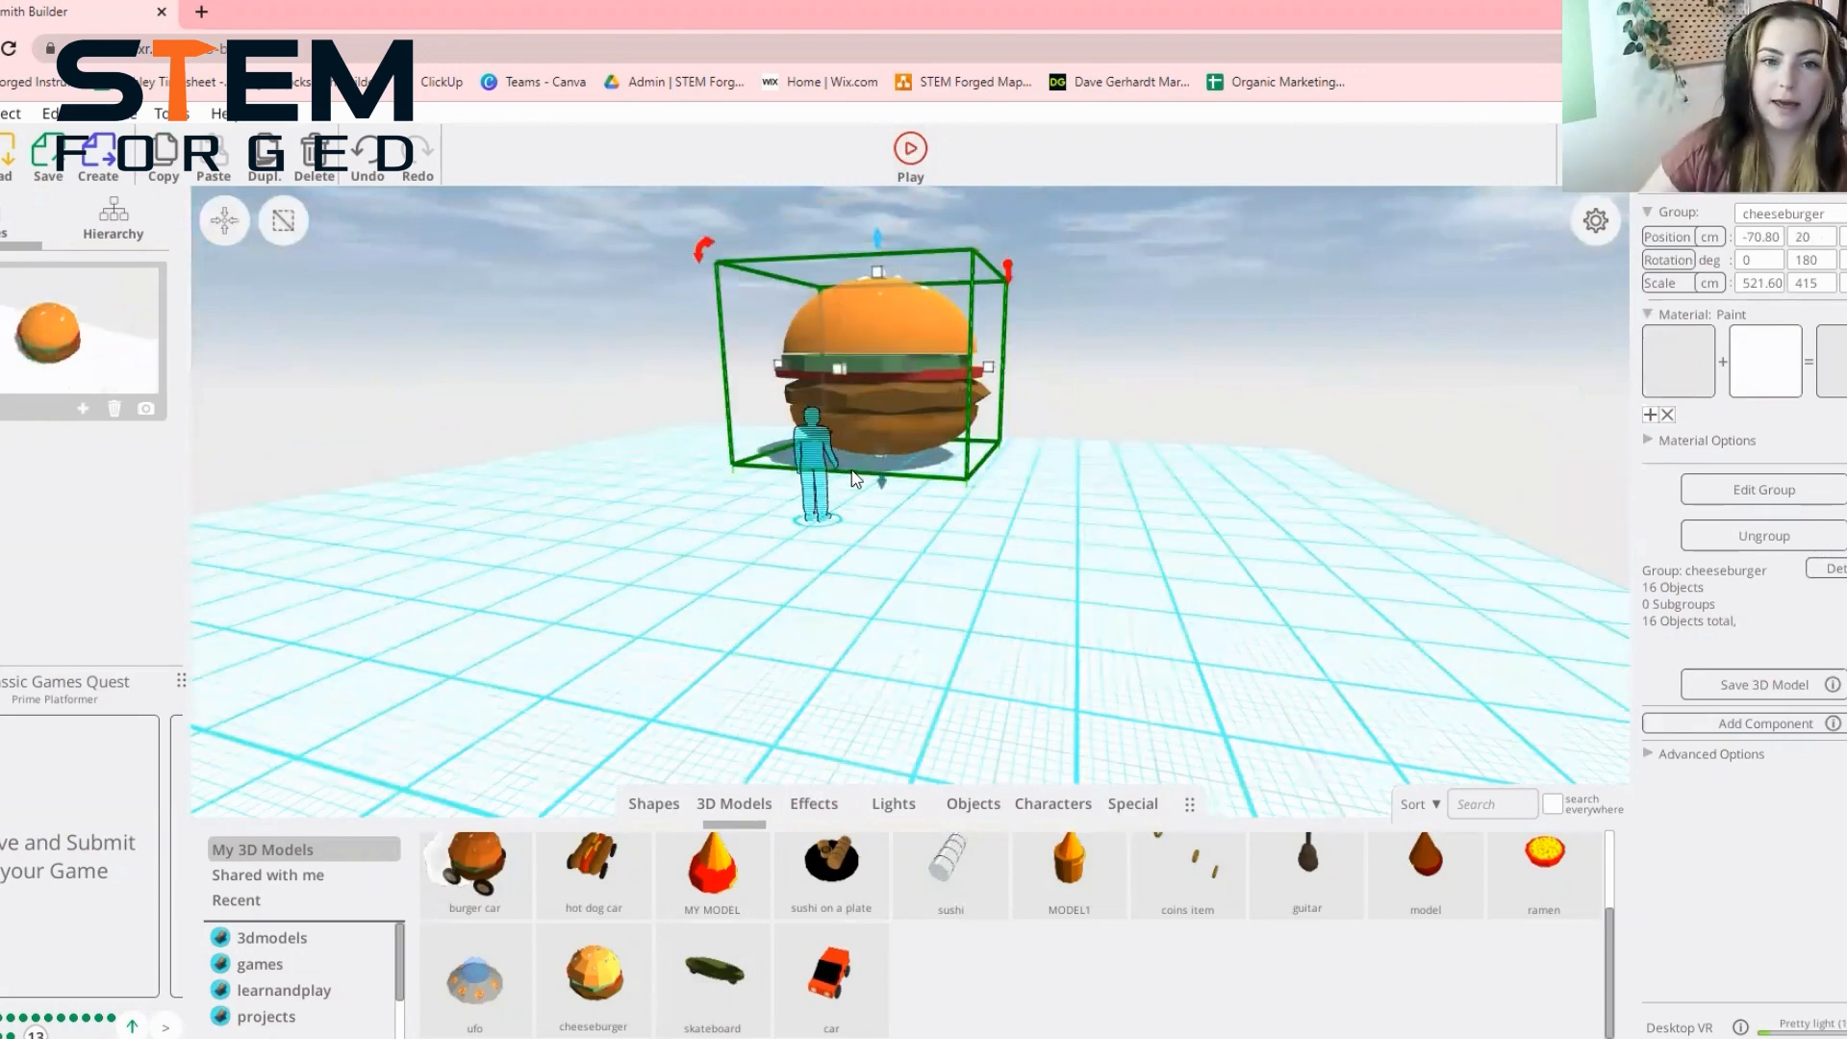
pyautogui.moveTo(951, 396); pyautogui.dragTo(1009, 396)
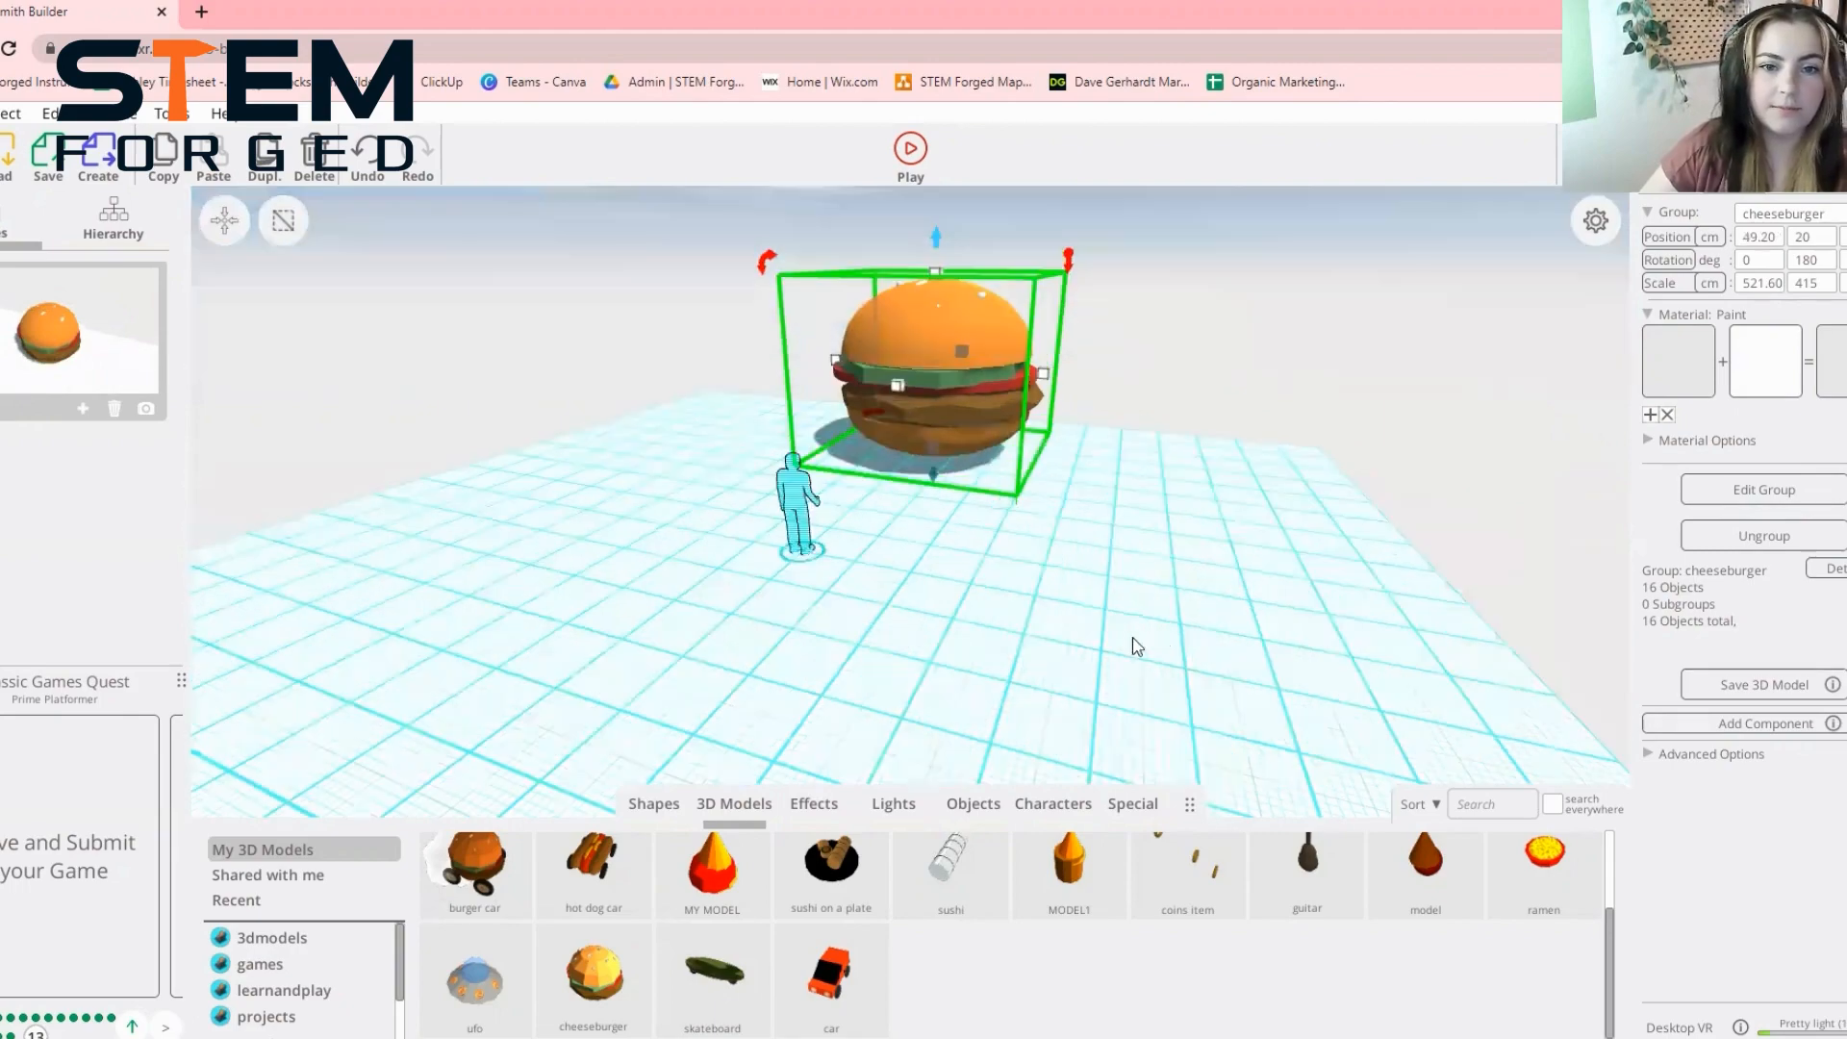
pyautogui.moveTo(1149, 647); pyautogui.dragTo(97, 463)
pyautogui.moveTo(206, 440); pyautogui.dragTo(983, 568)
pyautogui.moveTo(724, 735); pyautogui.dragTo(658, 793)
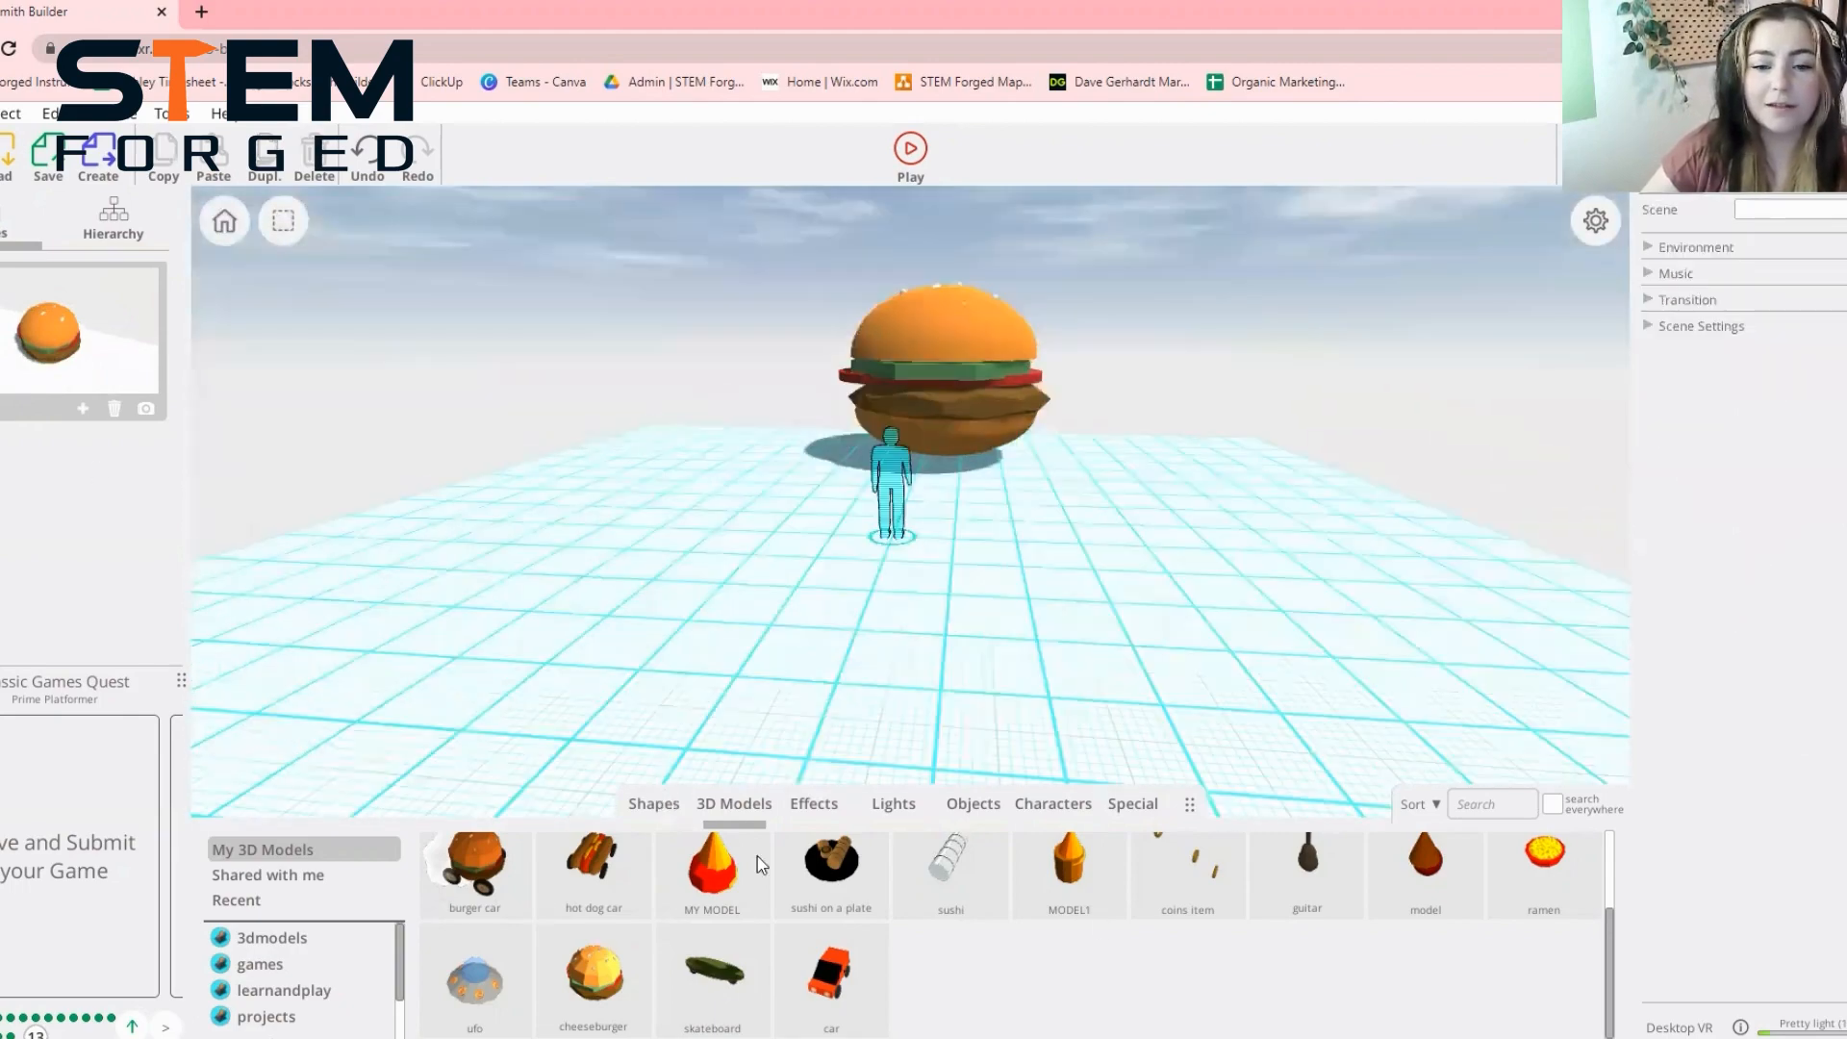
# Open the cheeseburger group for editing so its individual parts can be selected
pyautogui.click(653, 804)
pyautogui.moveTo(1030, 692); pyautogui.dragTo(1299, 654)
pyautogui.moveTo(661, 466); pyautogui.dragTo(584, 310)
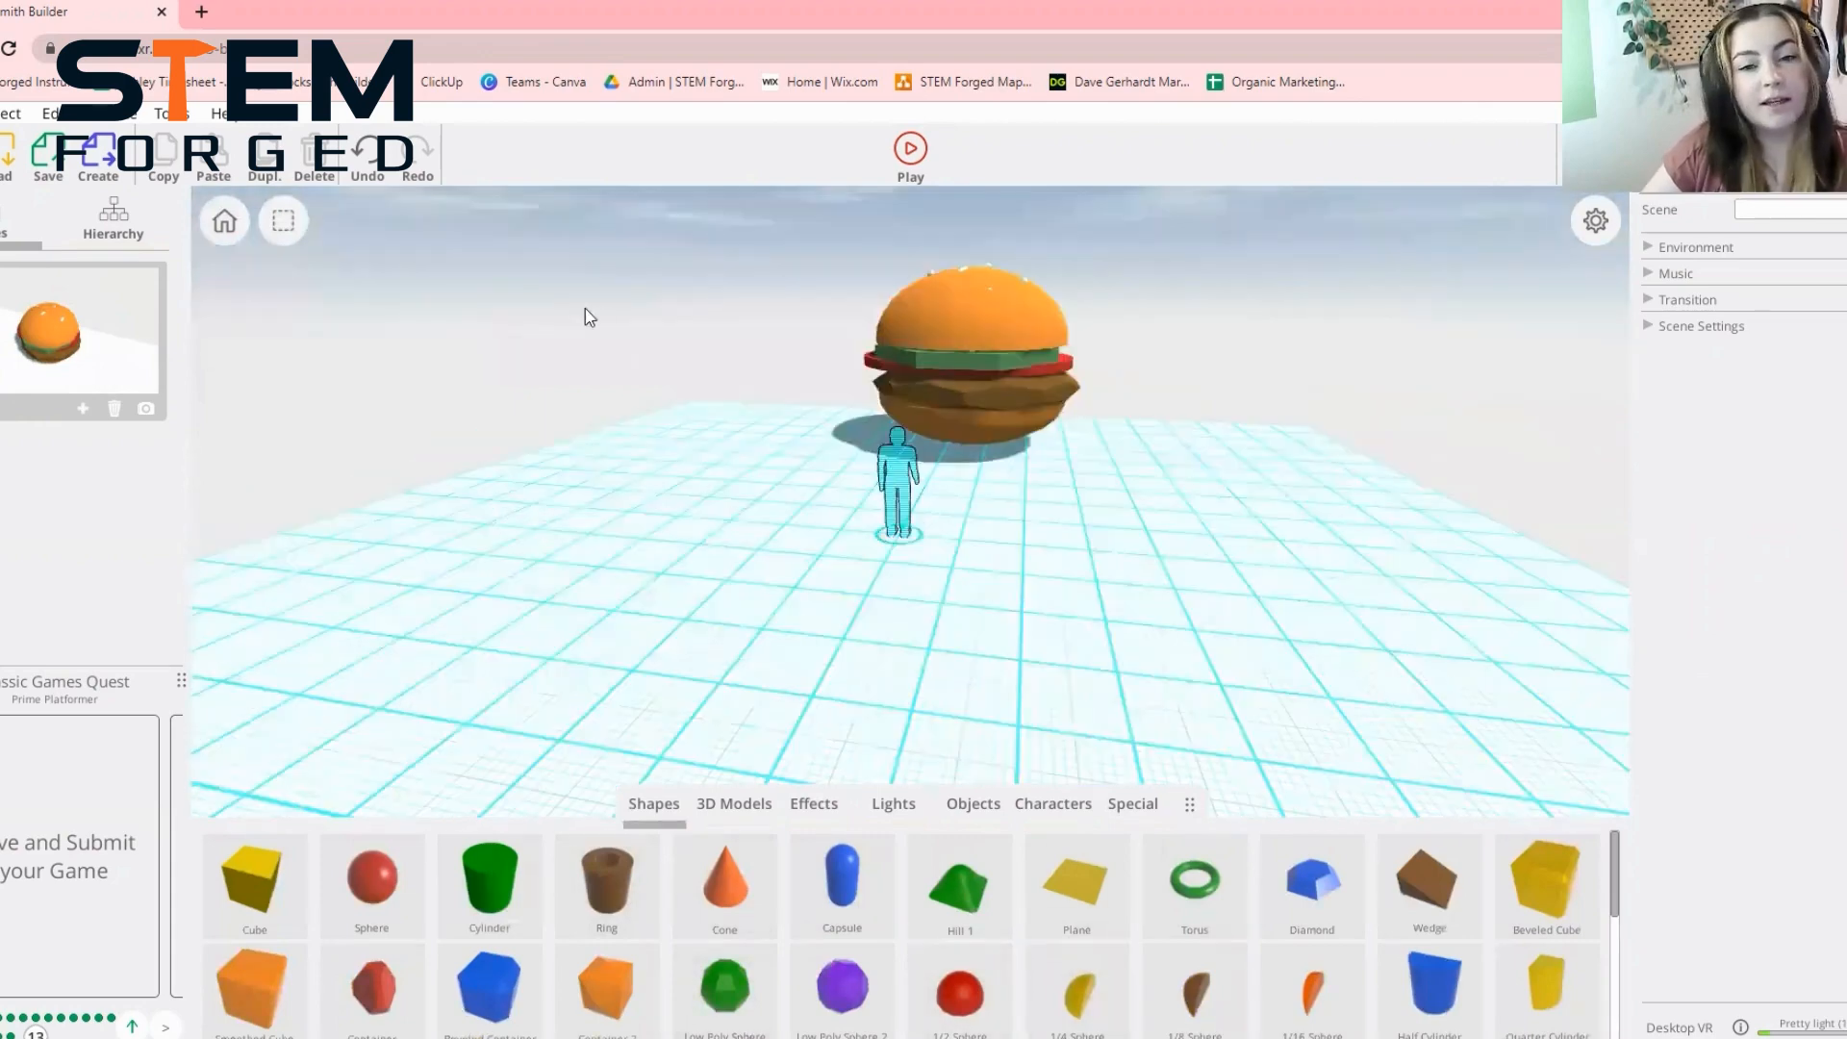
pyautogui.click(116, 220)
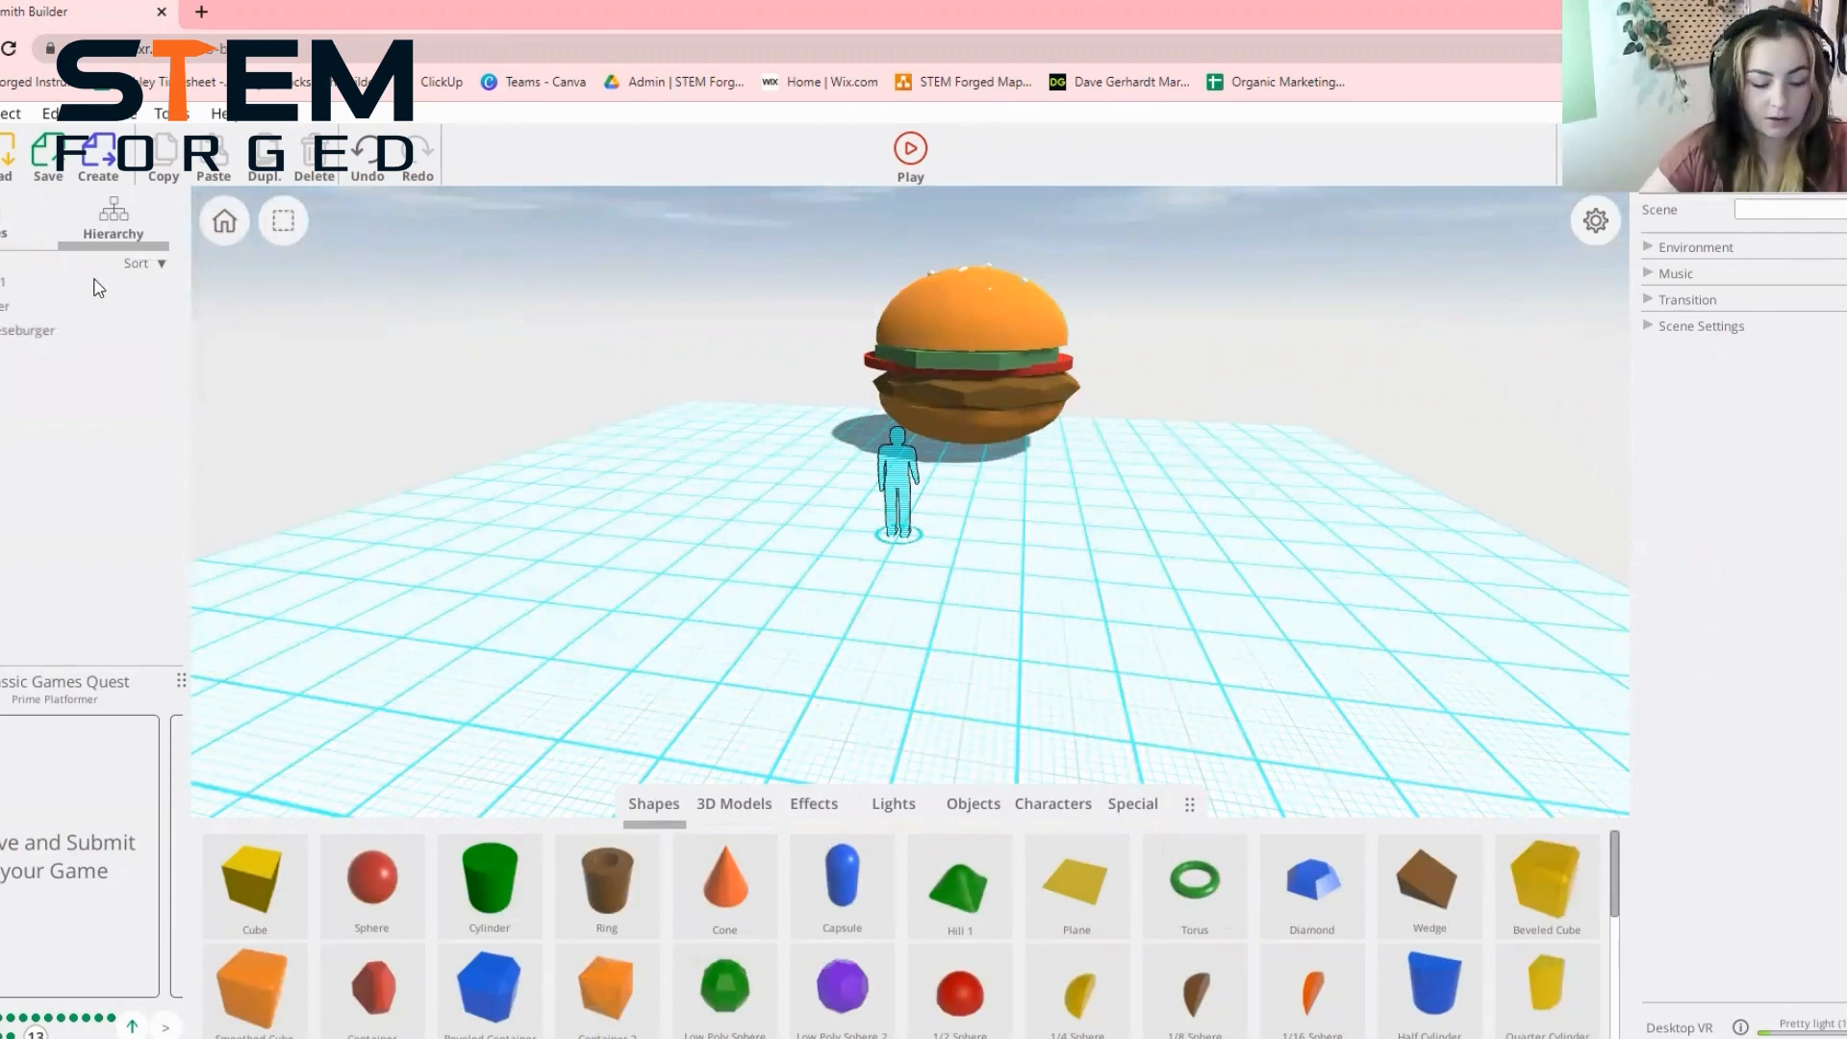
pyautogui.click(17, 332)
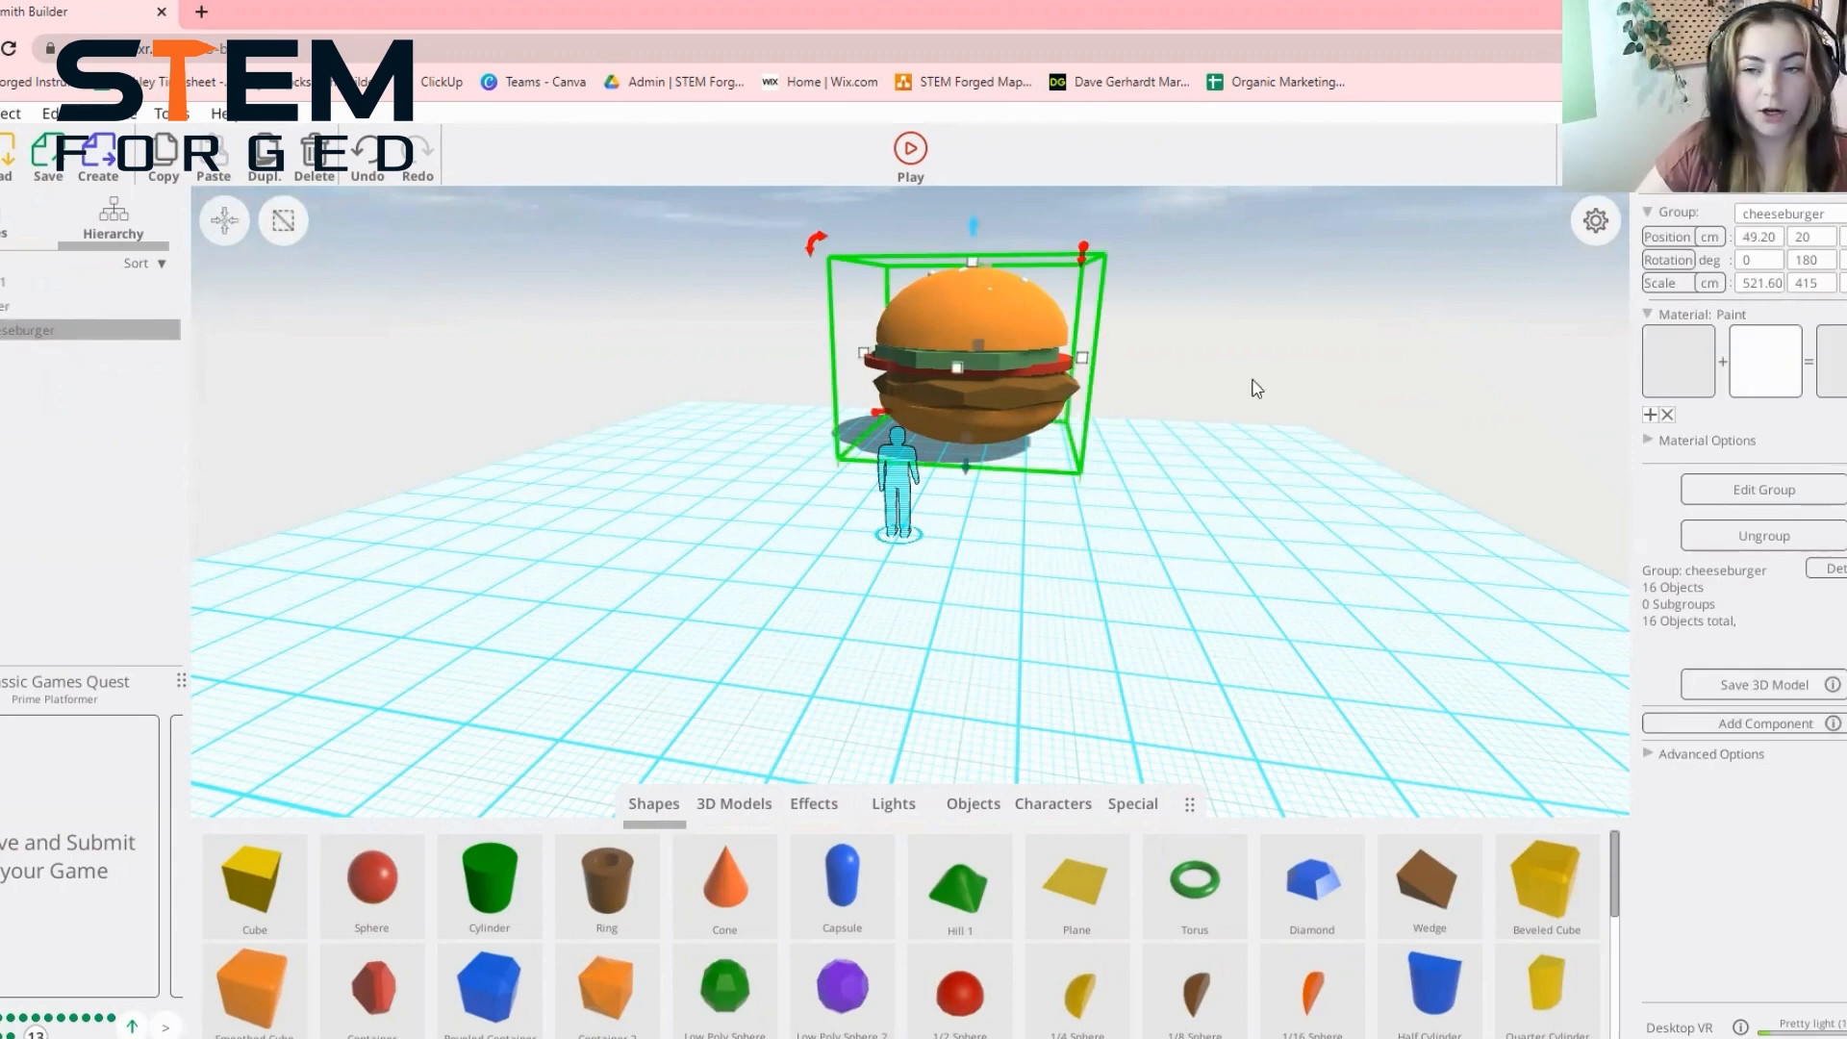
pyautogui.click(1823, 493)
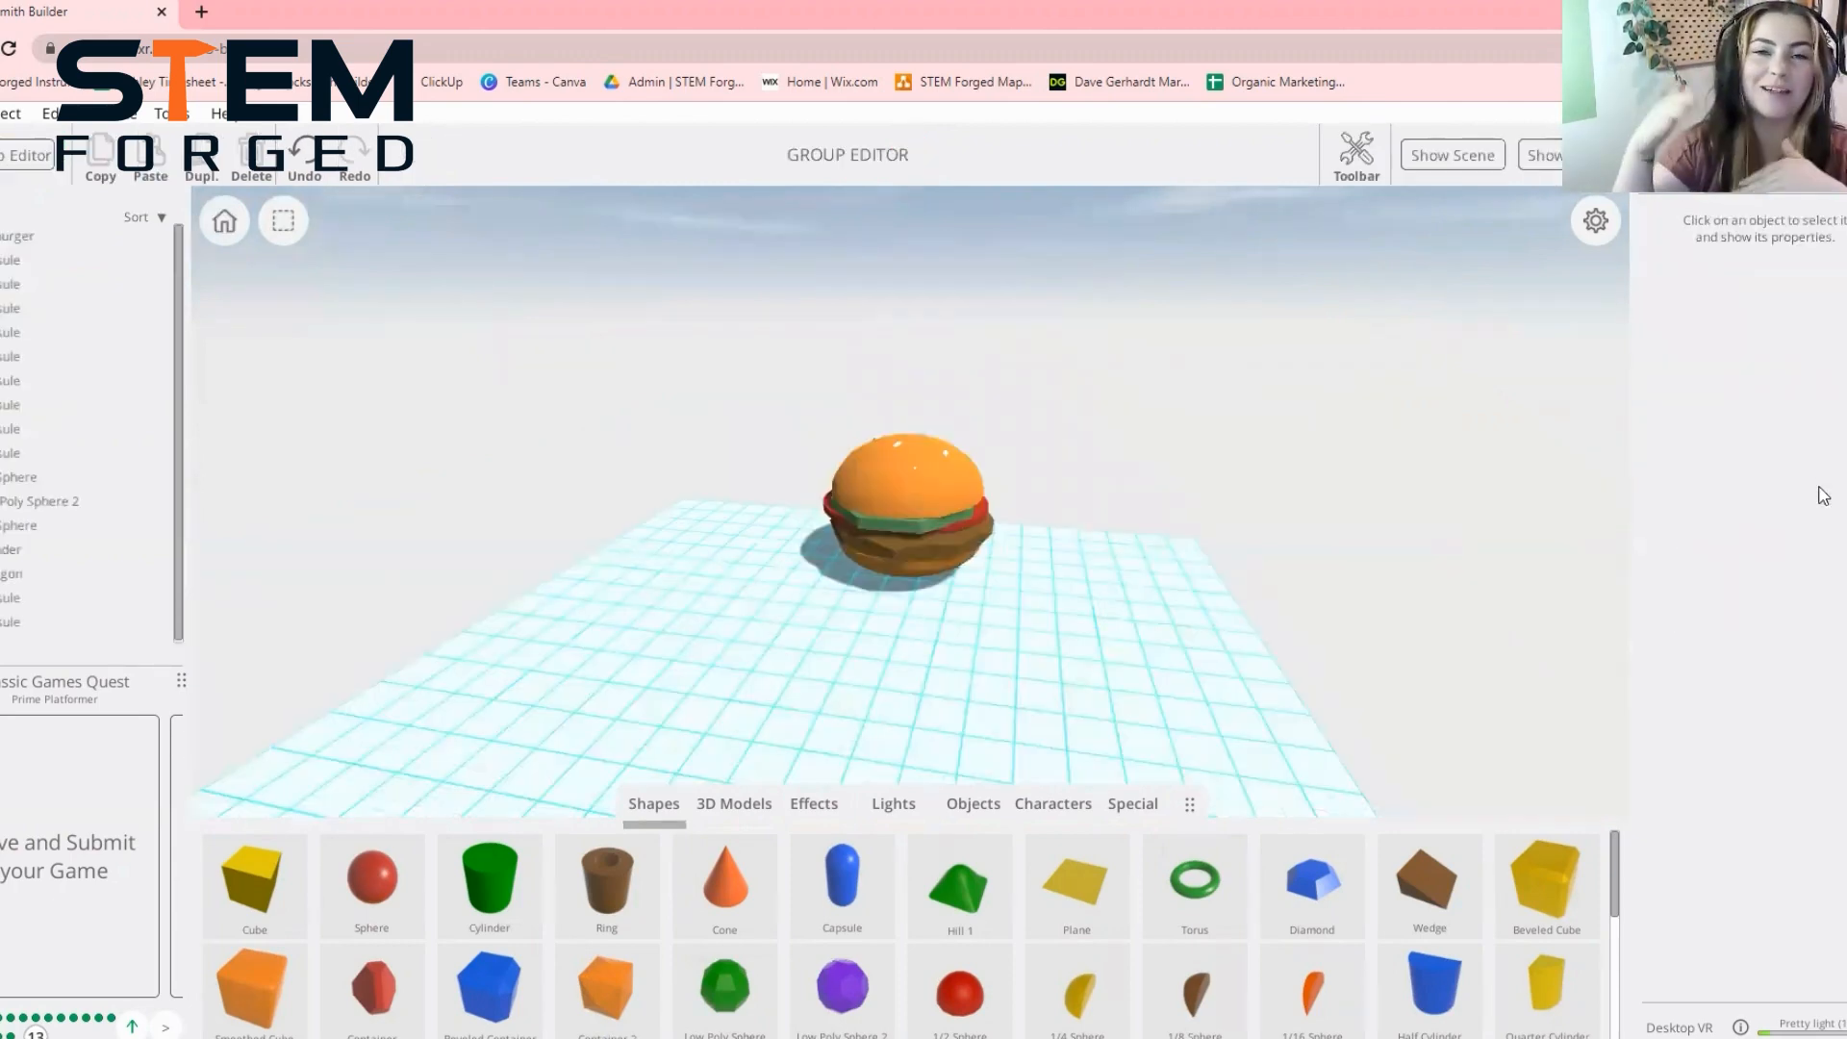
# Group the upper bun half together with all of its sesame seeds
pyautogui.moveTo(869, 671); pyautogui.dragTo(1134, 547)
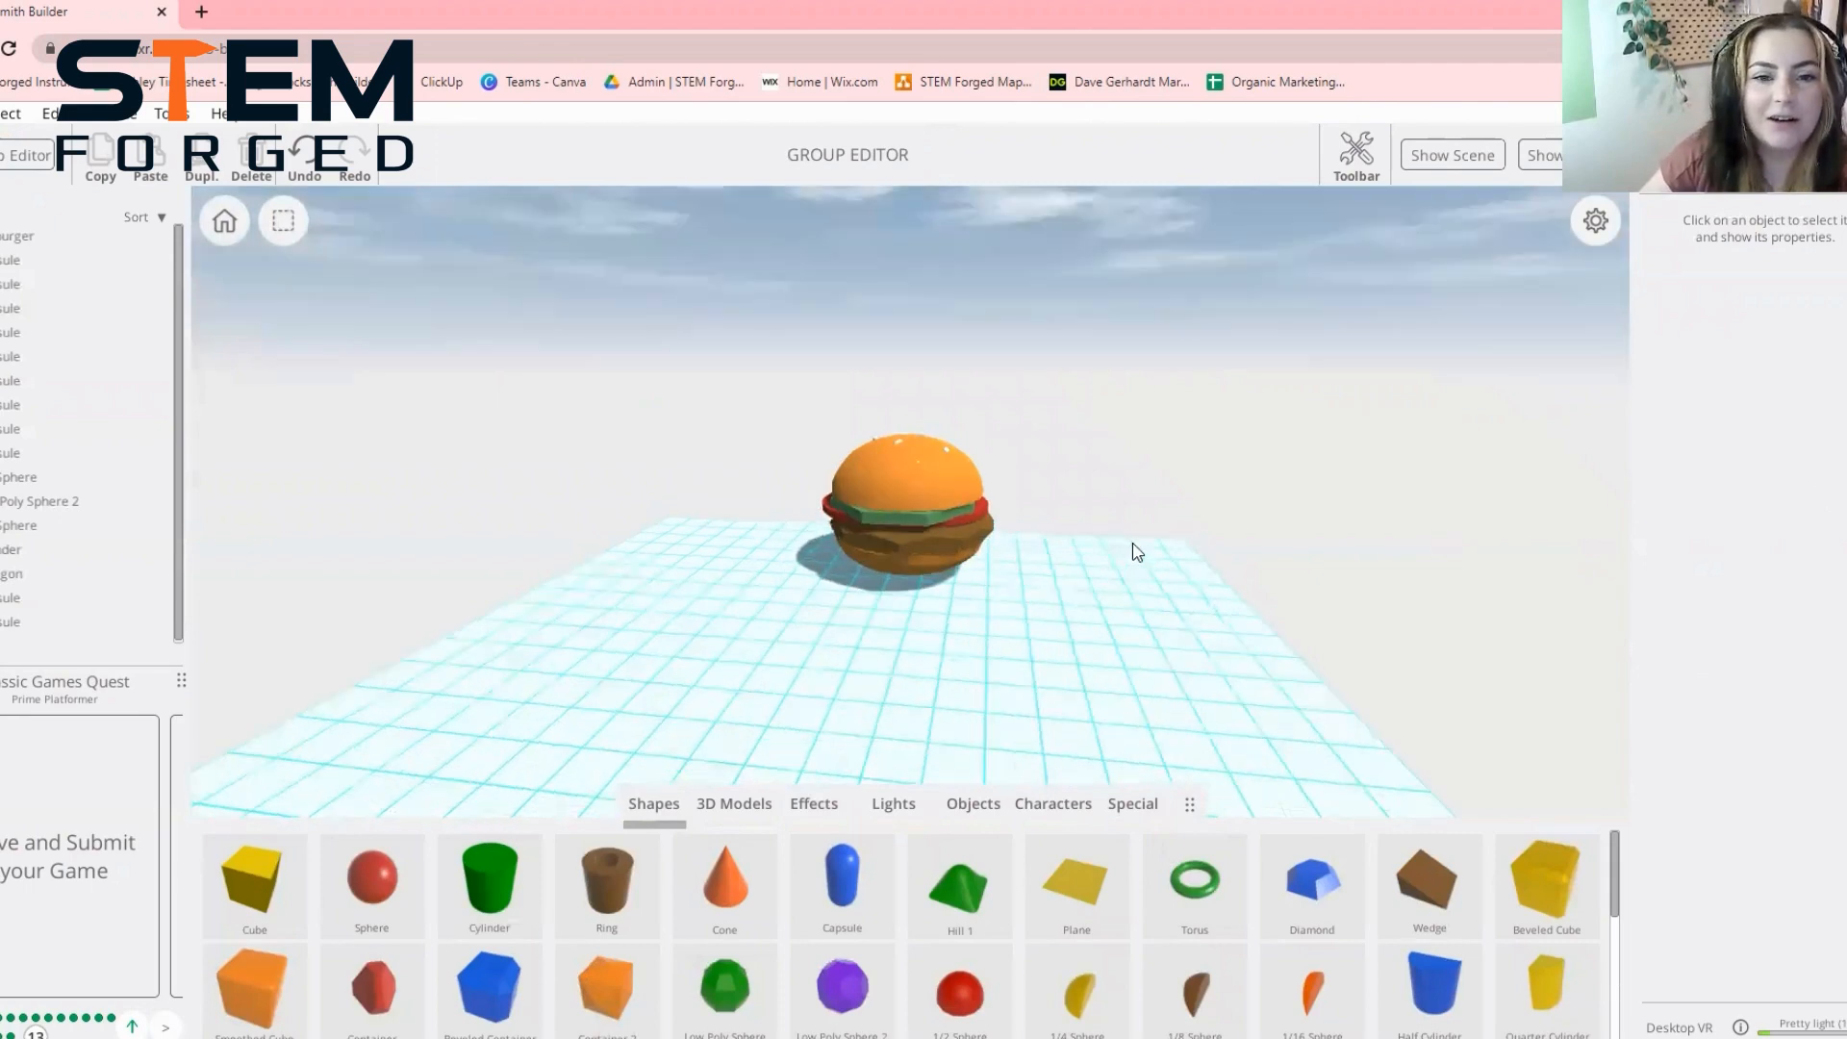
pyautogui.scroll(-2, 28, 264)
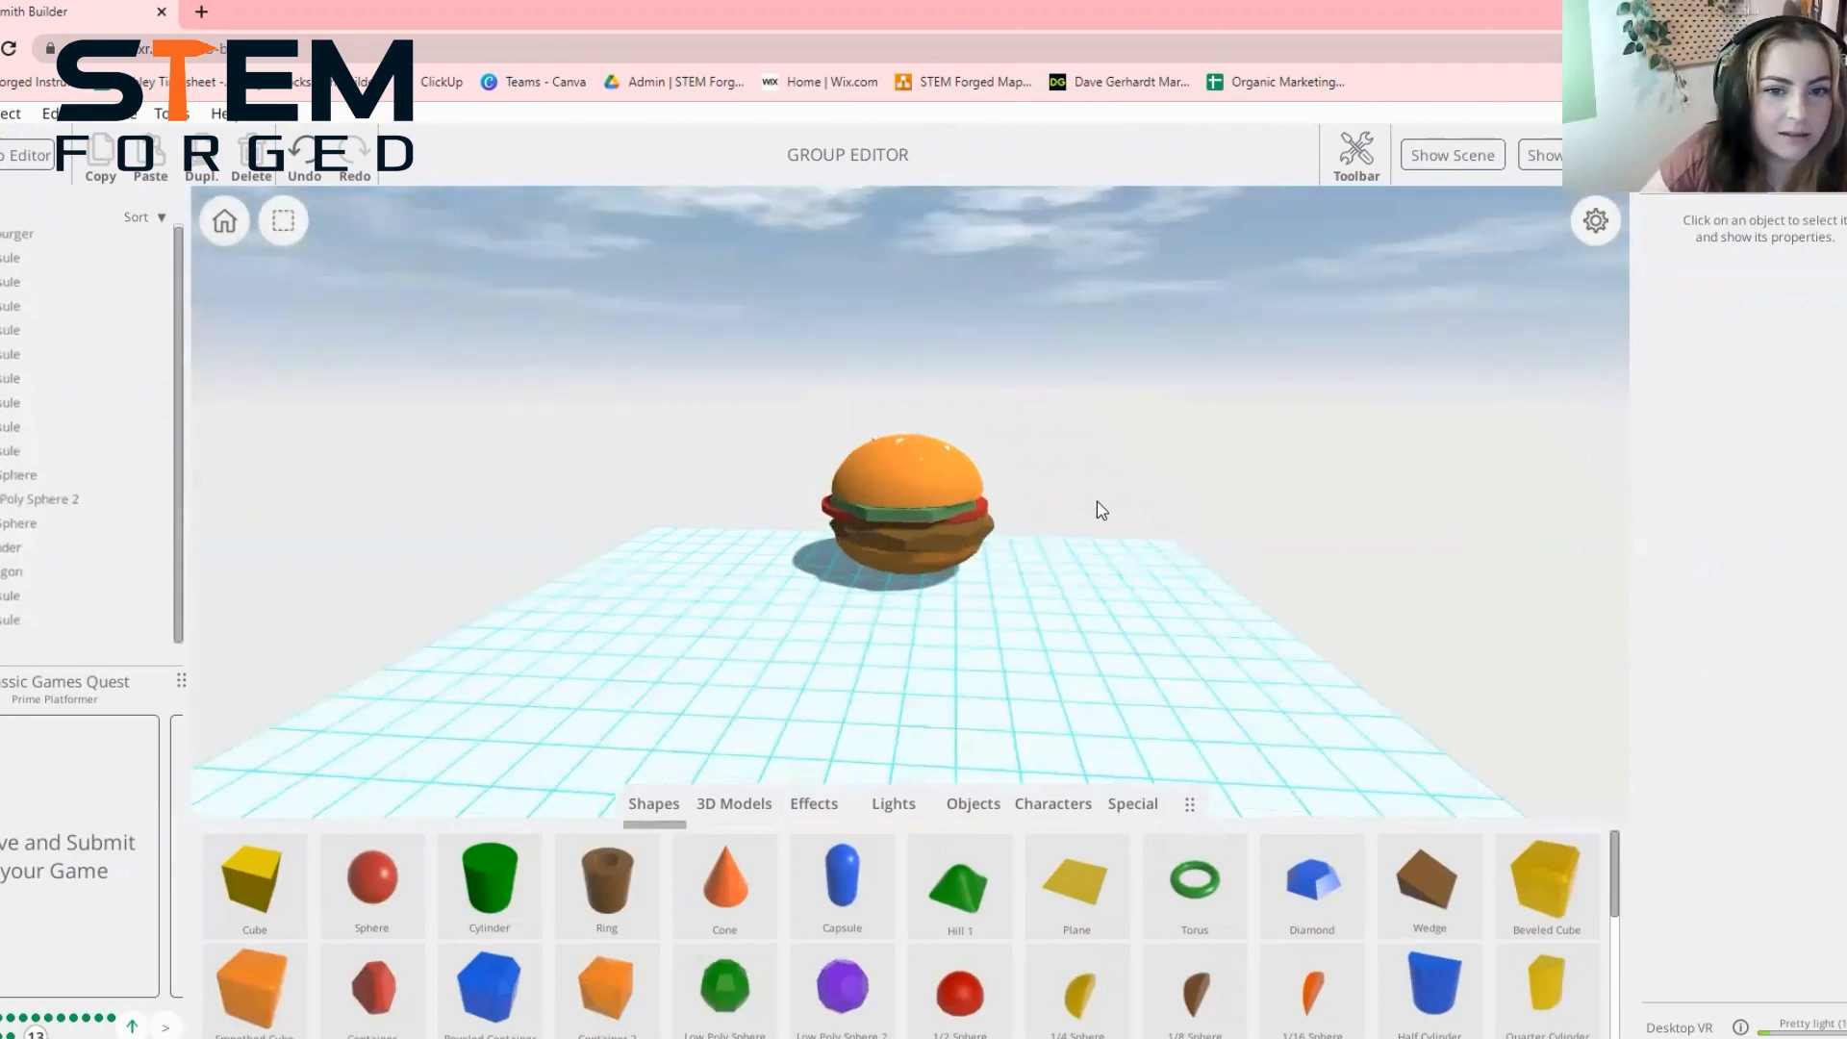
pyautogui.moveTo(1103, 526); pyautogui.dragTo(1109, 453)
pyautogui.scroll(4, 1107, 450)
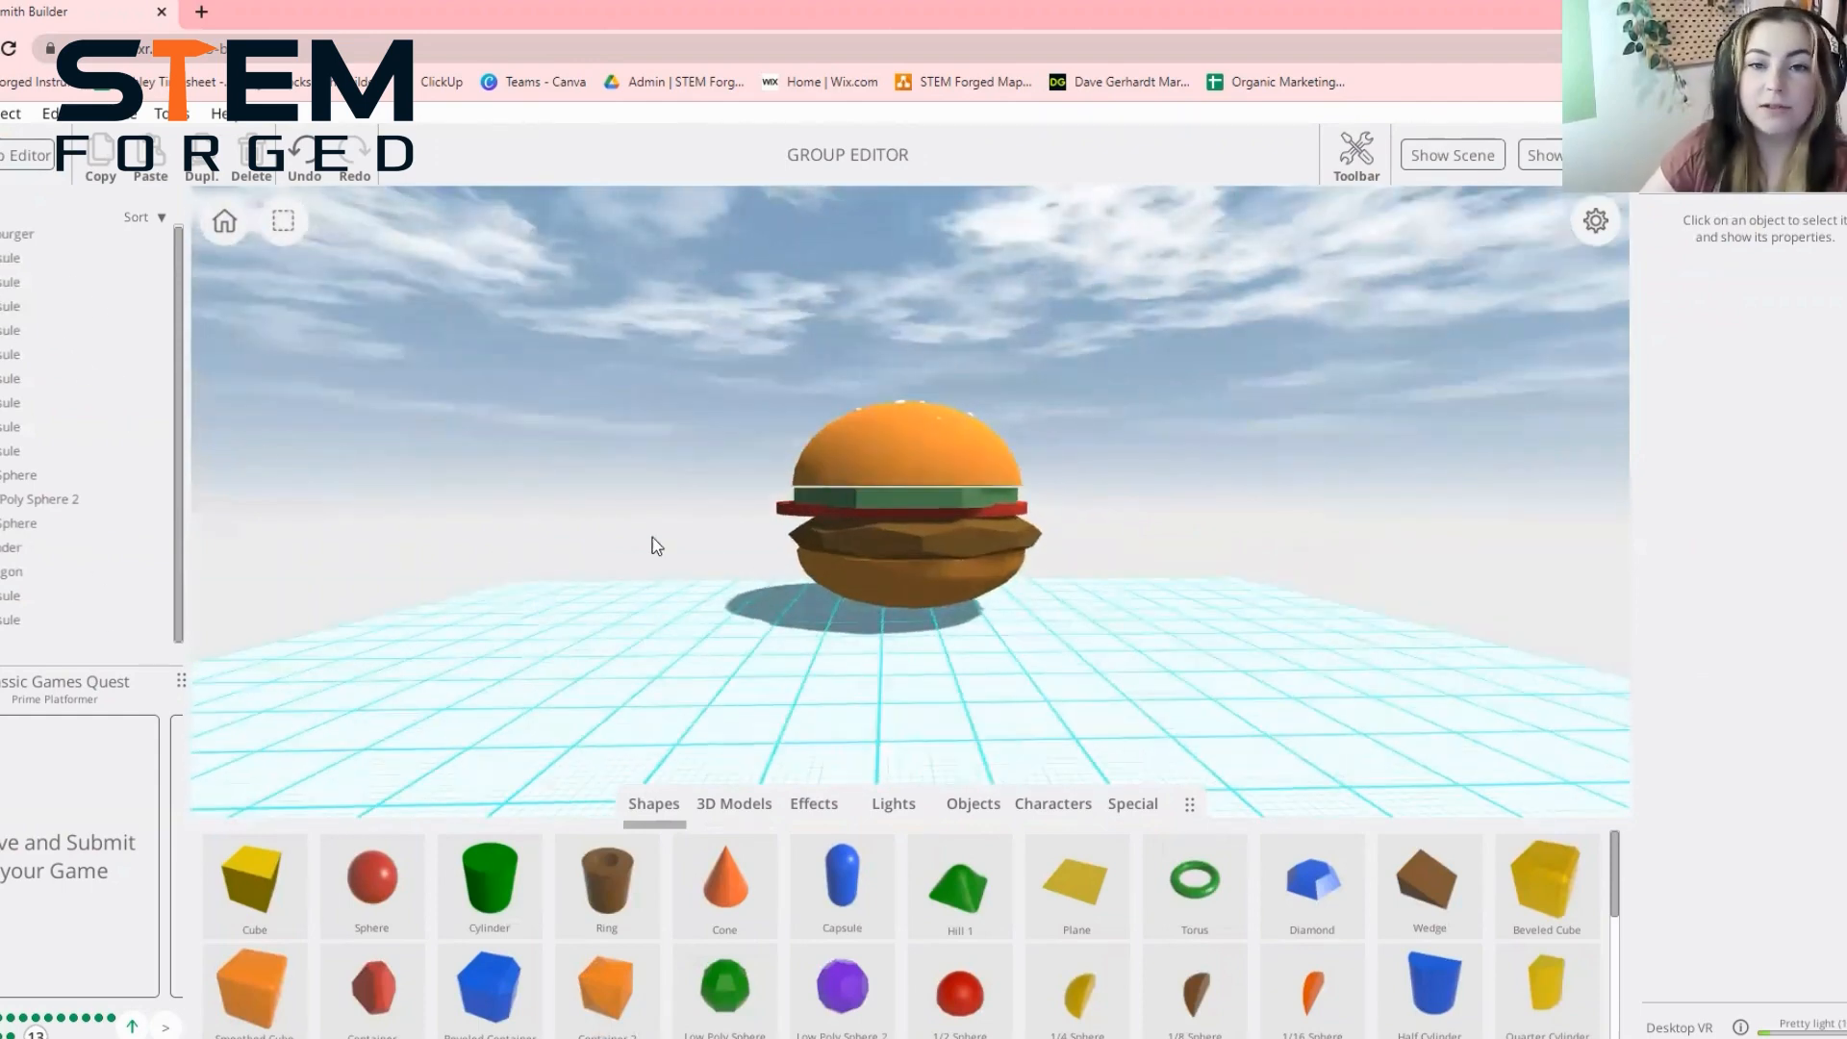
pyautogui.scroll(2, 902, 650)
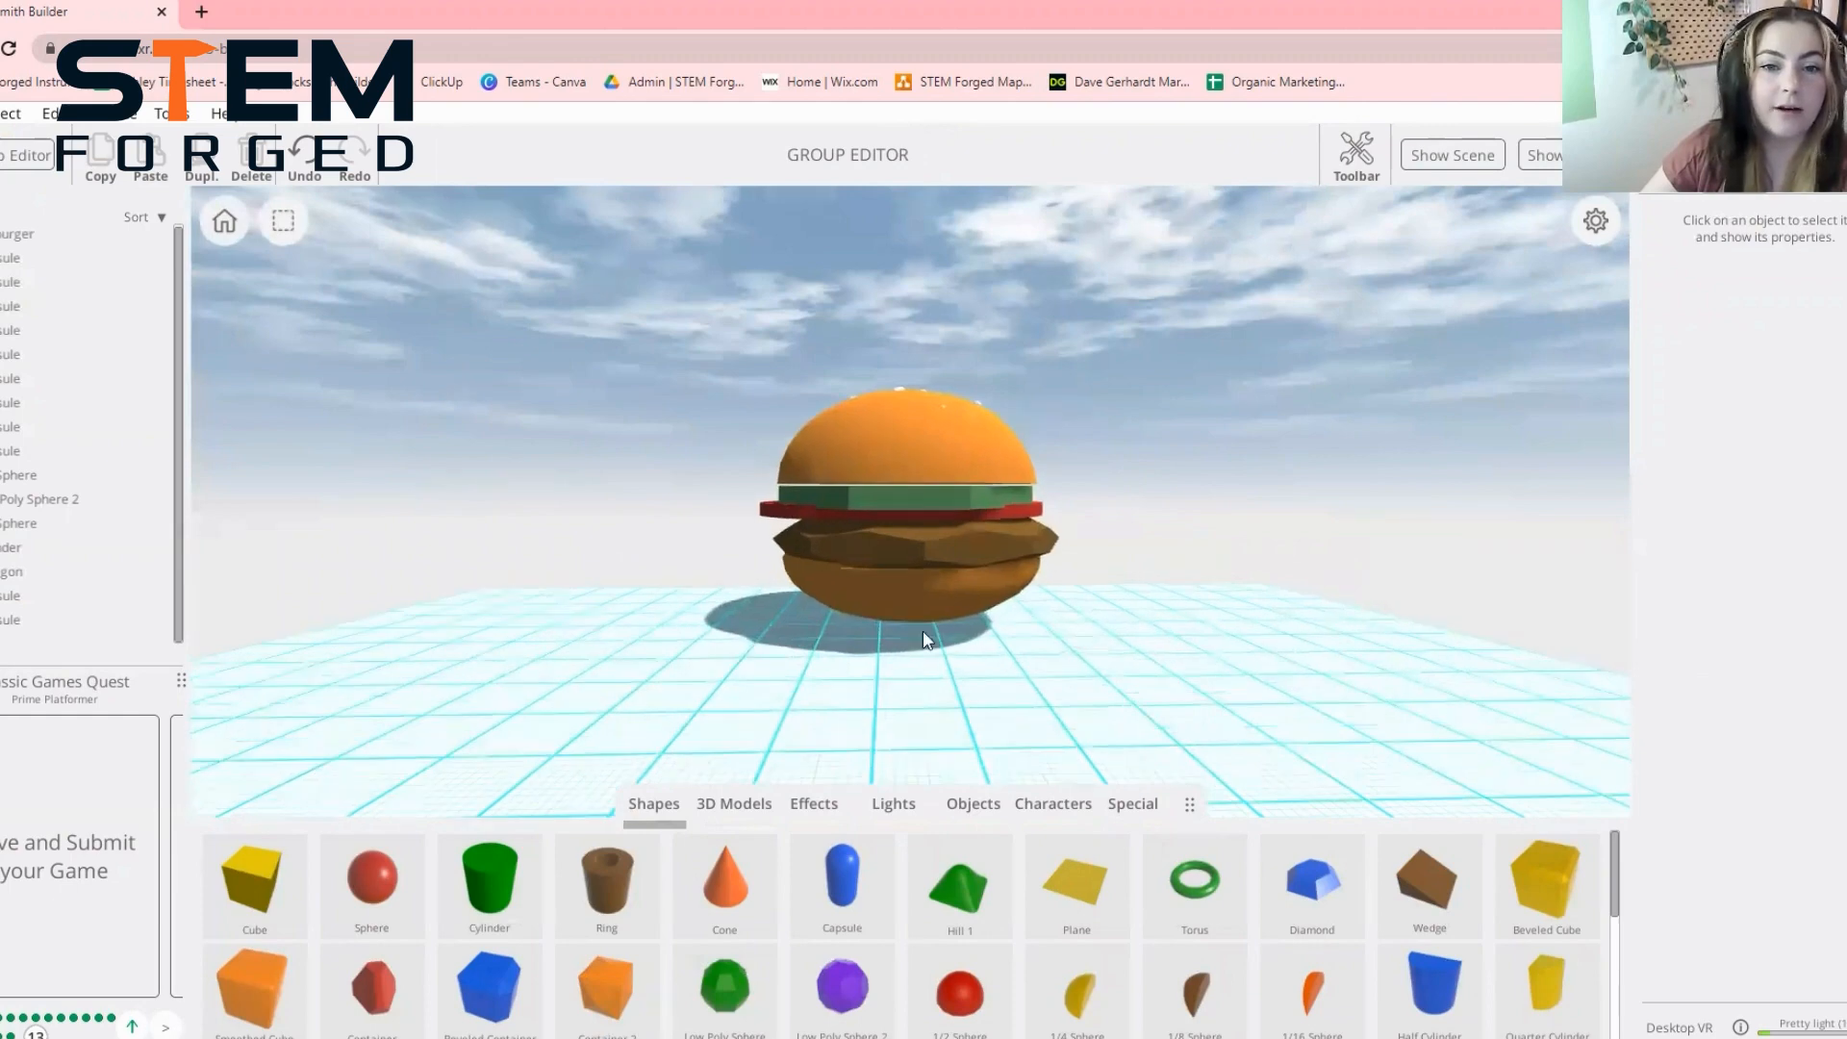
pyautogui.moveTo(611, 322); pyautogui.dragTo(1176, 489)
pyautogui.moveTo(1130, 559); pyautogui.dragTo(1120, 655, button='right')
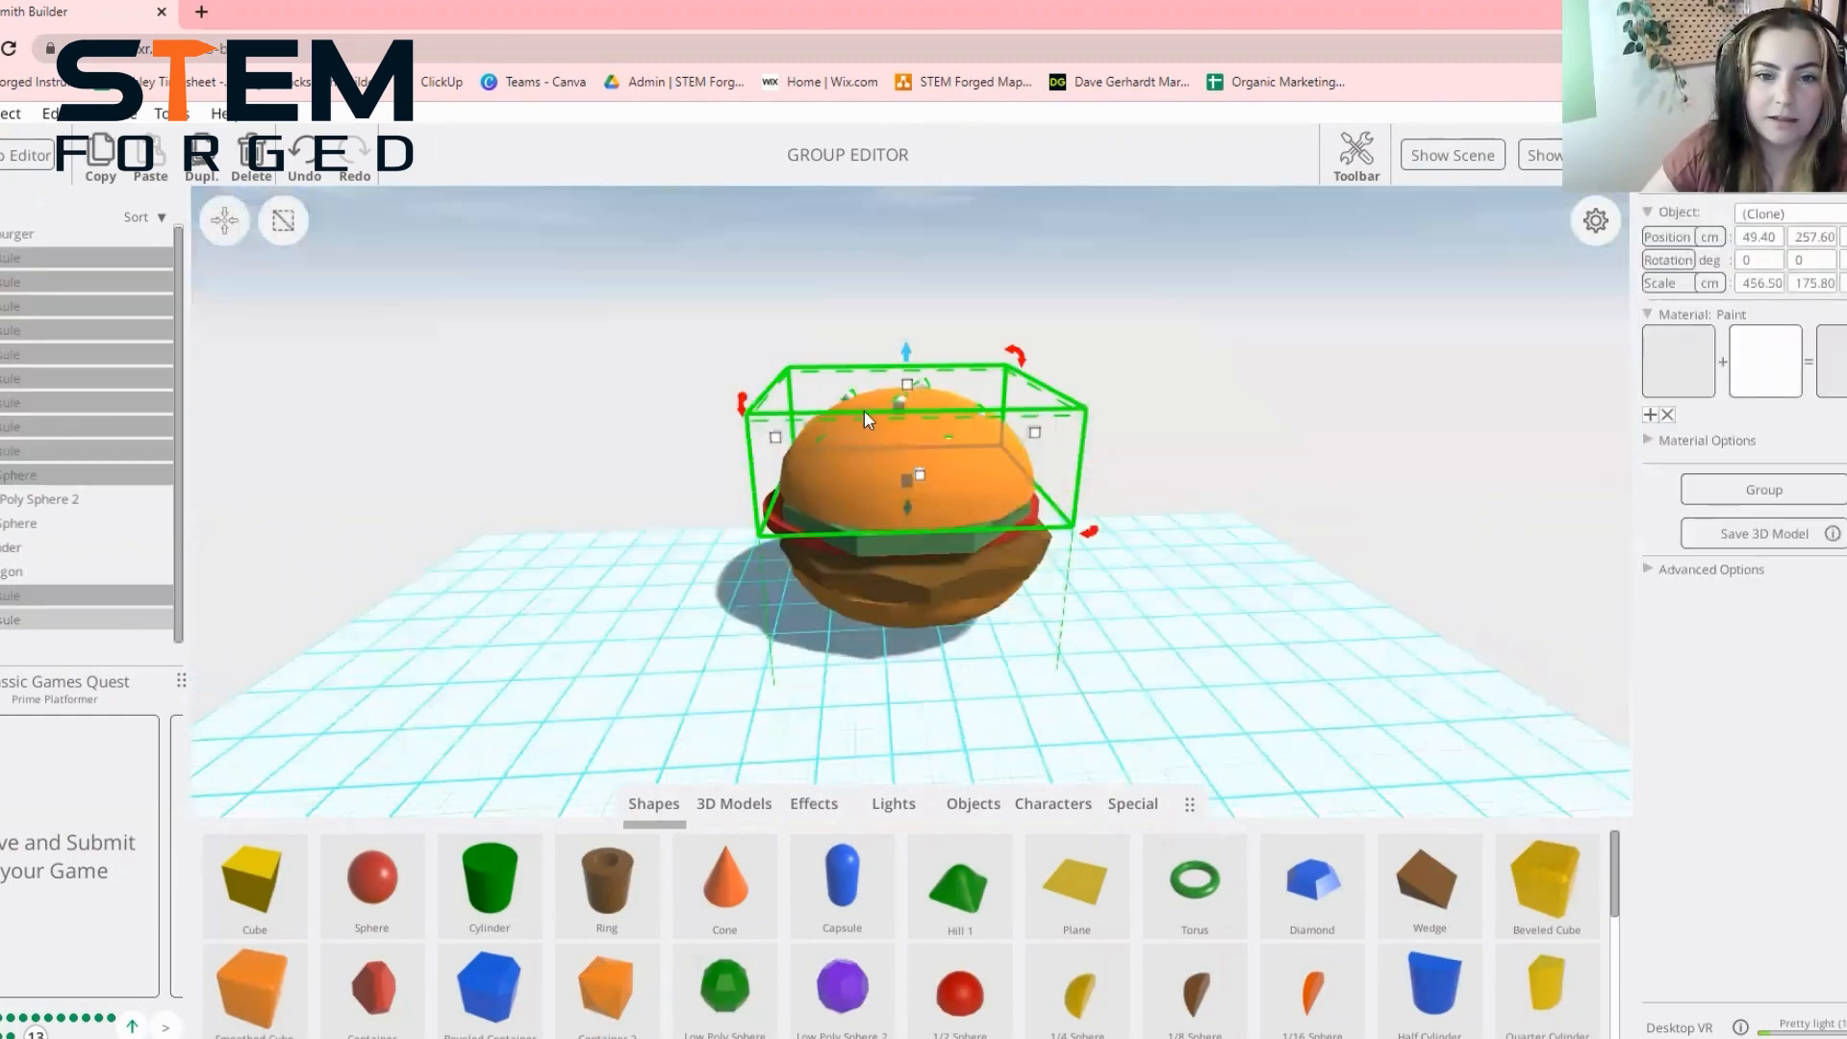
pyautogui.click(1756, 493)
# Rename the new group of bun and seeds as "top bun"
pyautogui.click(1799, 212)
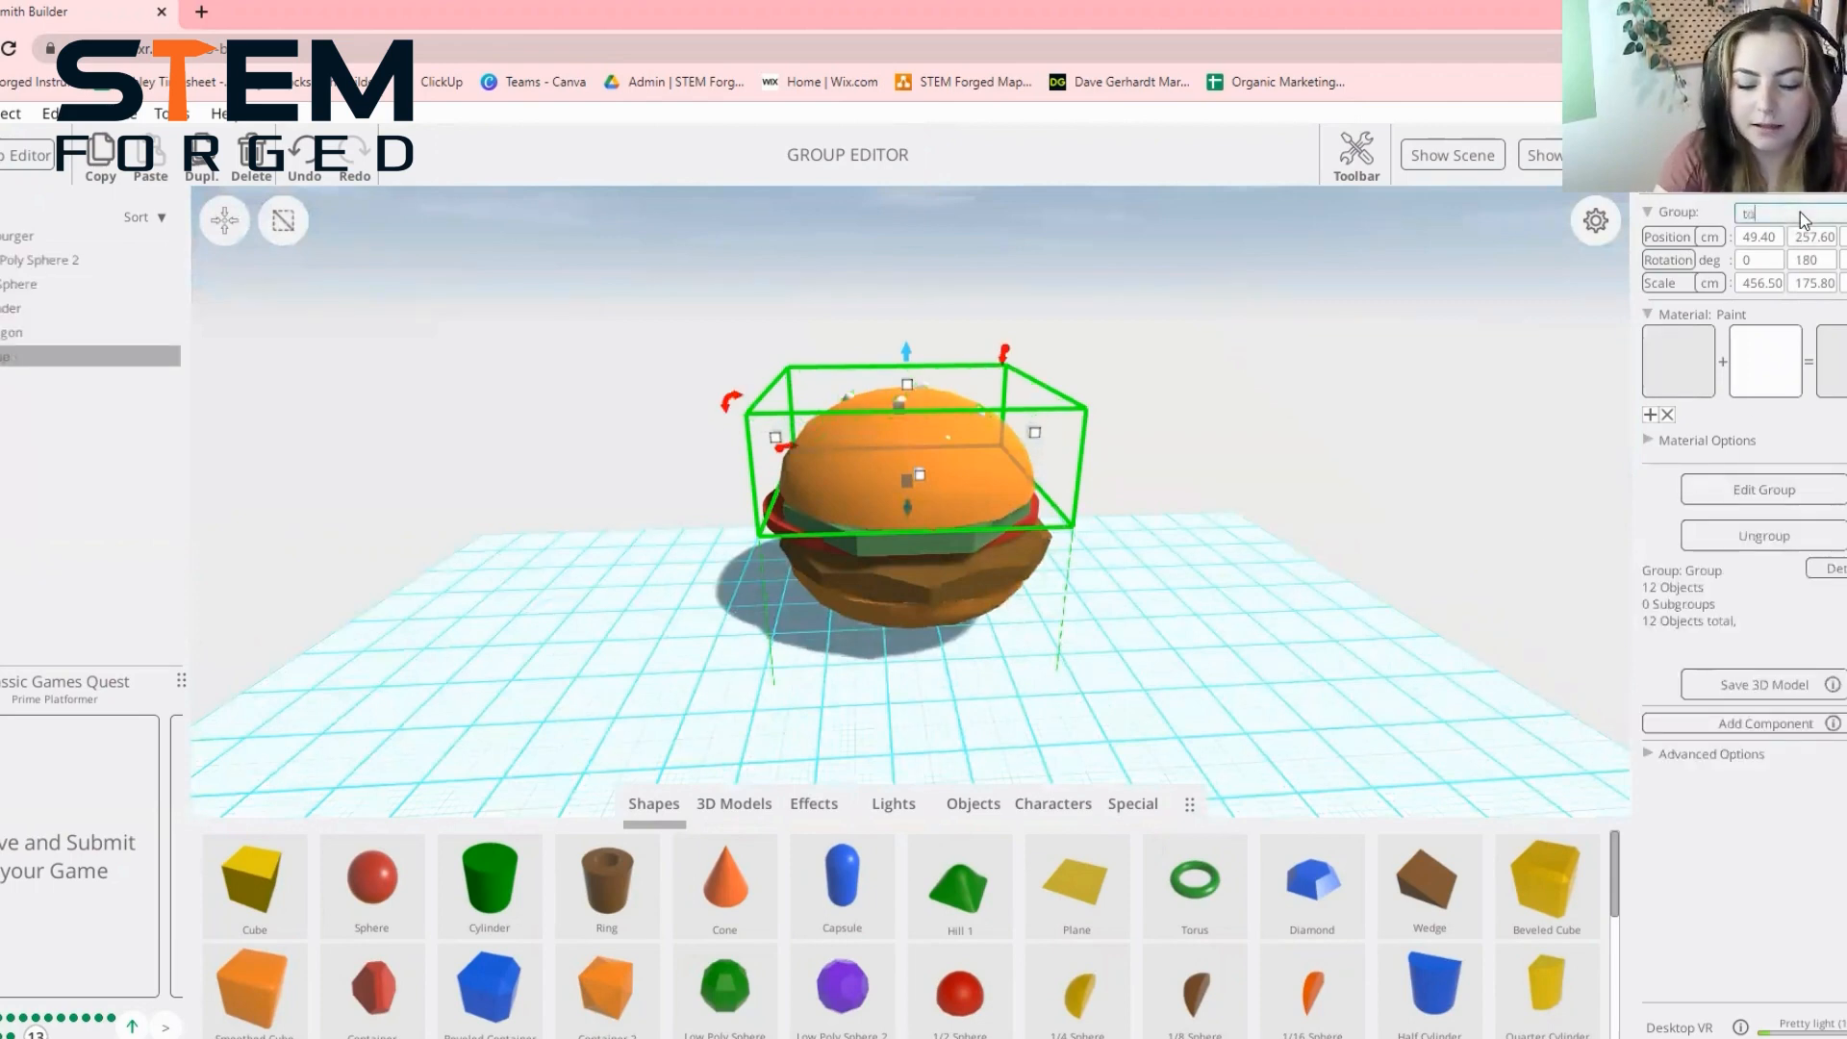
pyautogui.write('top bun')
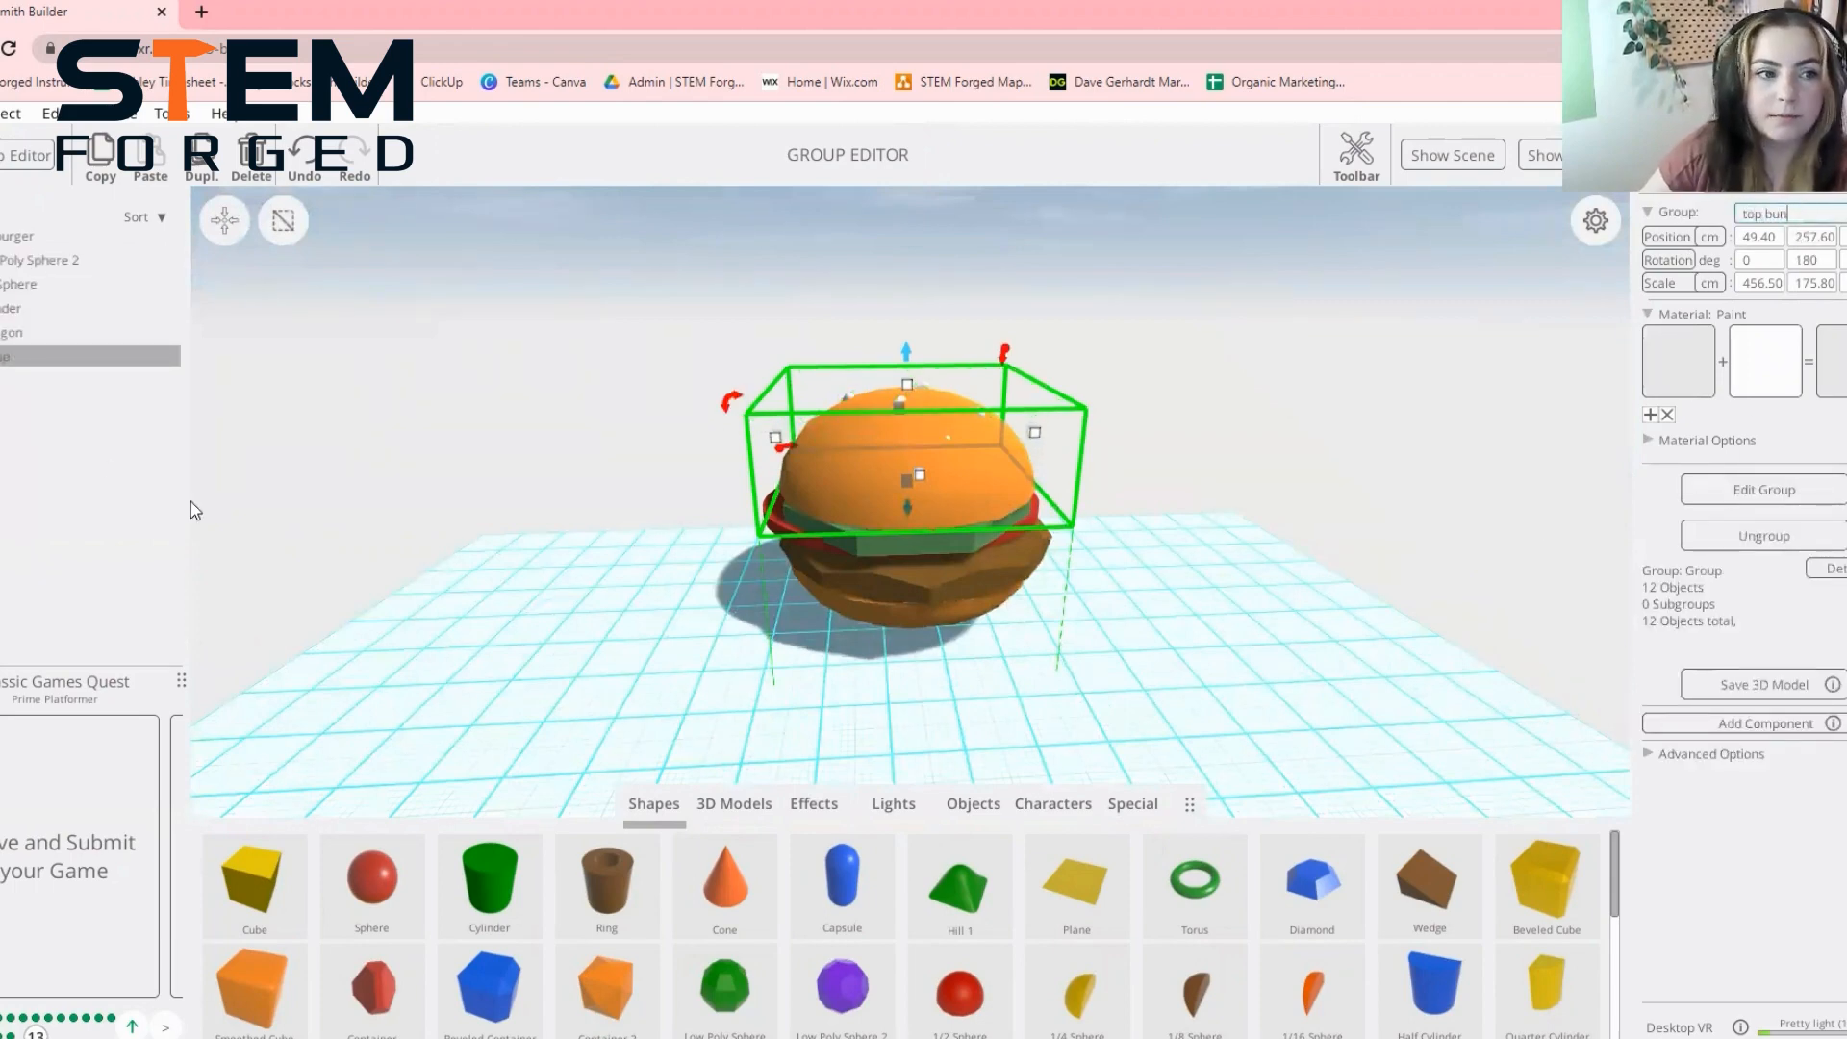
pyautogui.click(1185, 689)
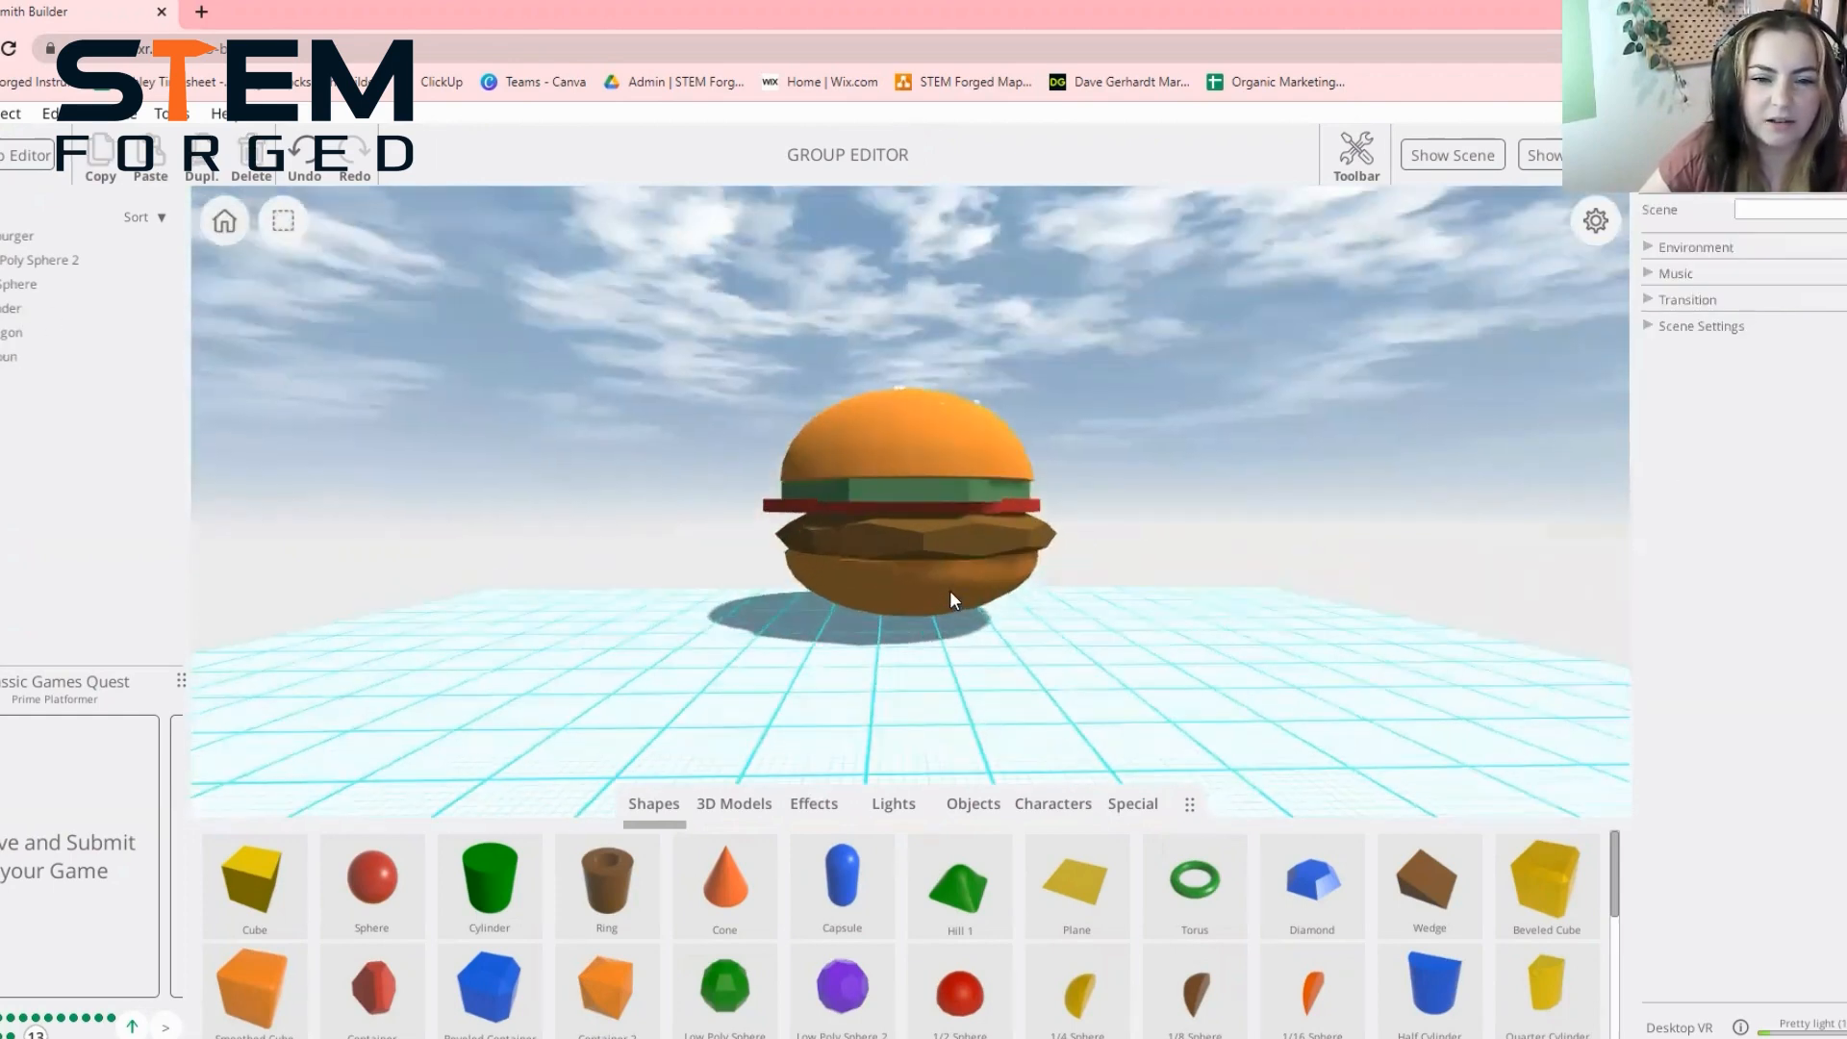
# Rename the lower bun half-sphere as "bottom bun"
pyautogui.click(949, 591)
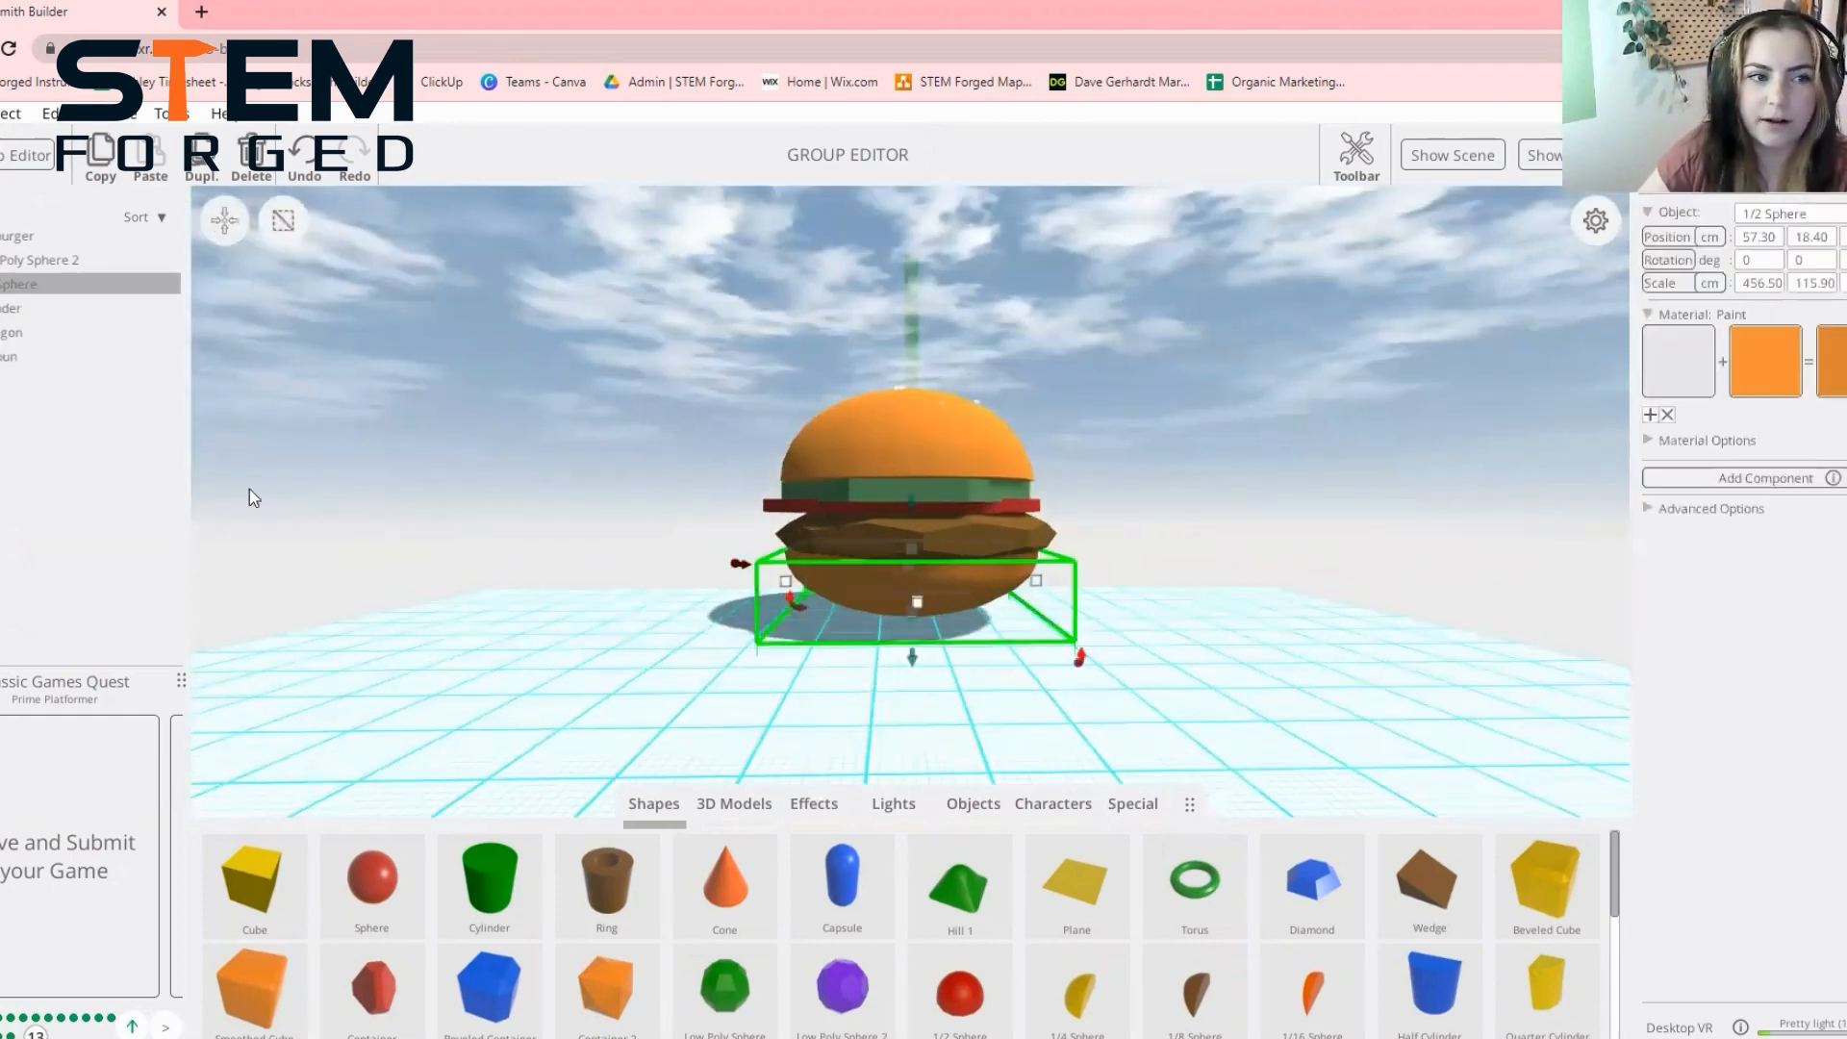
pyautogui.click(1799, 214)
pyautogui.write('bottom')
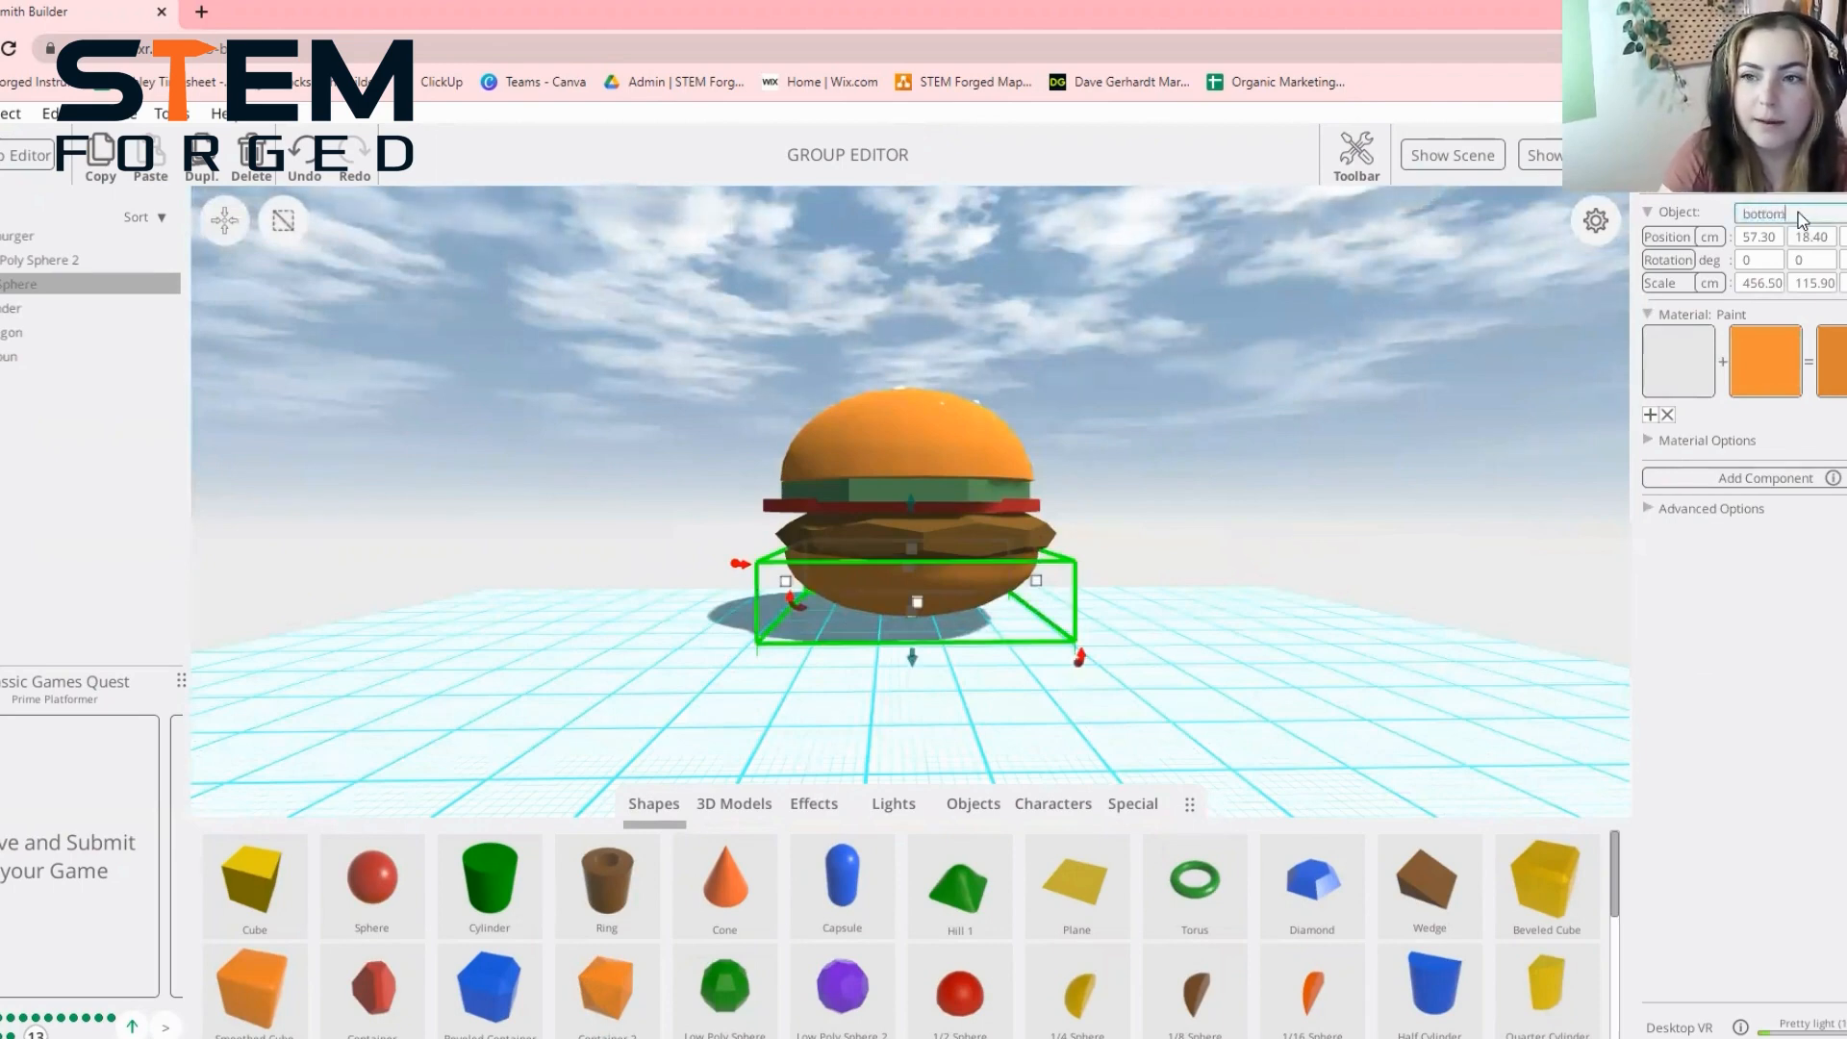
pyautogui.write(' bun')
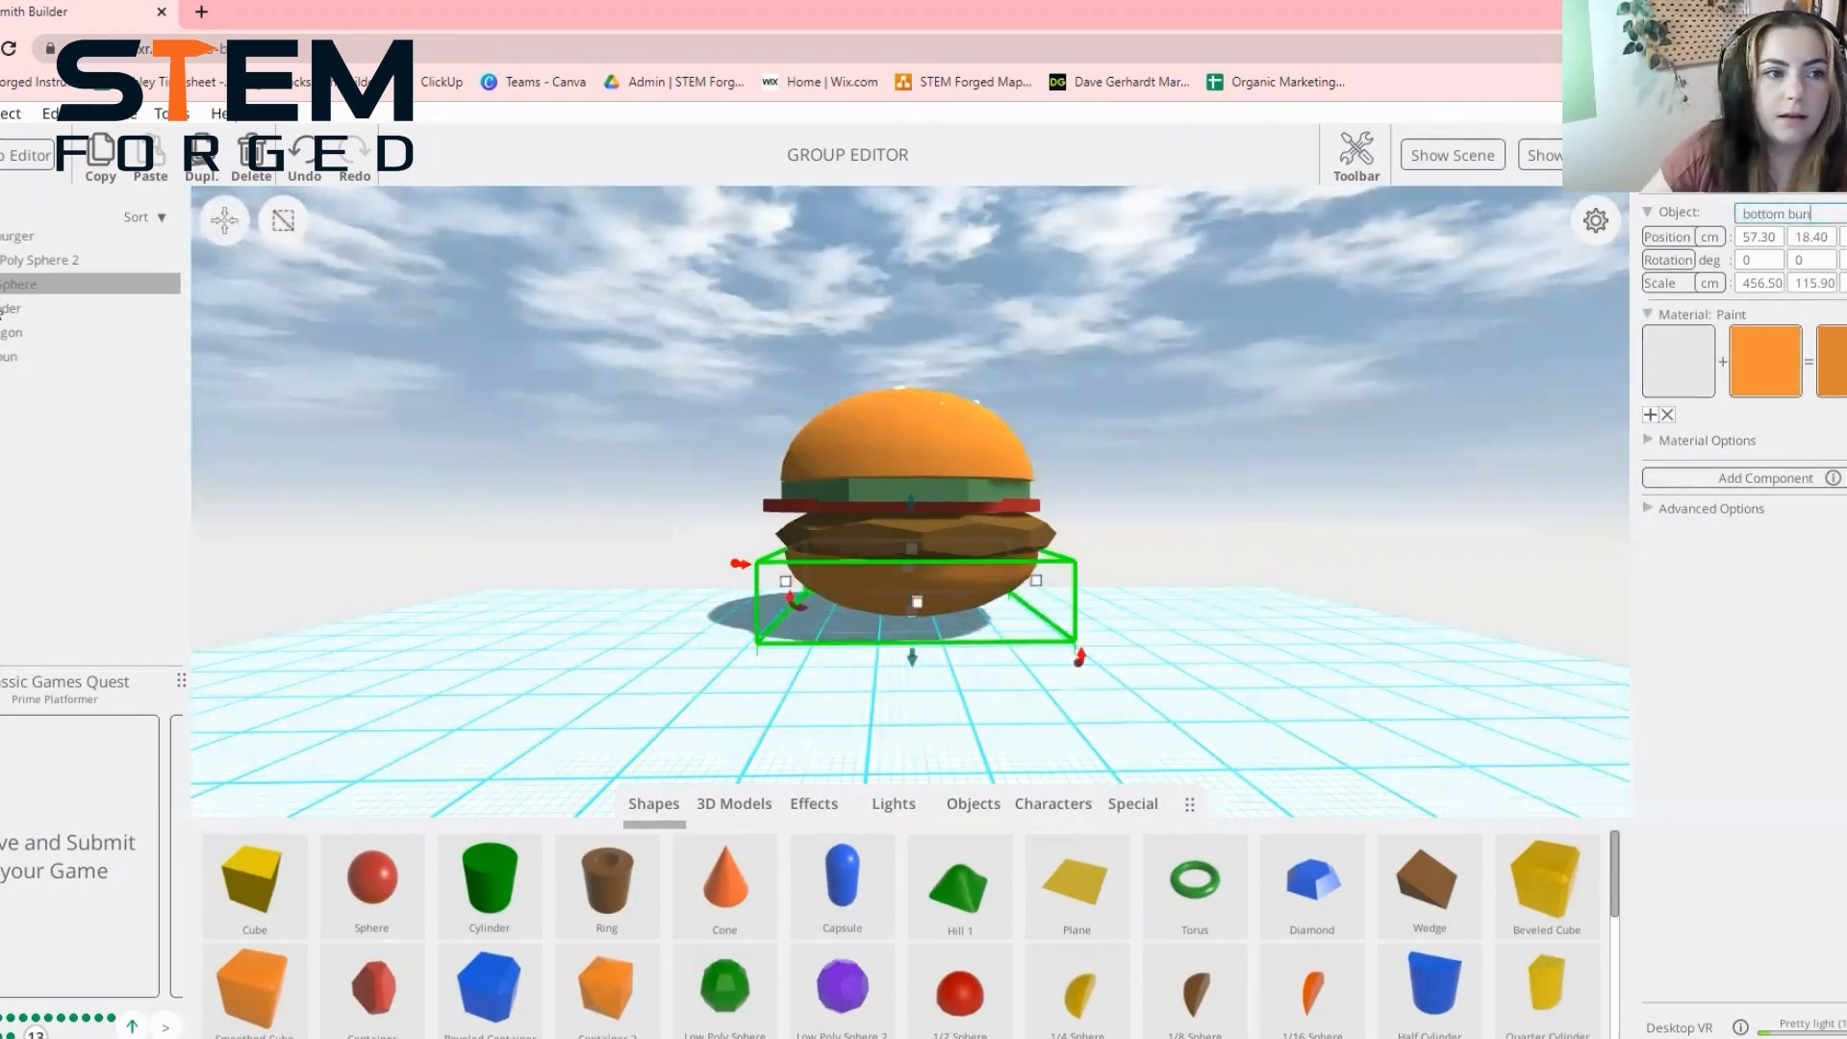
# Rename the brown low poly sphere patty as "meat"
pyautogui.click(36, 264)
pyautogui.click(1828, 215)
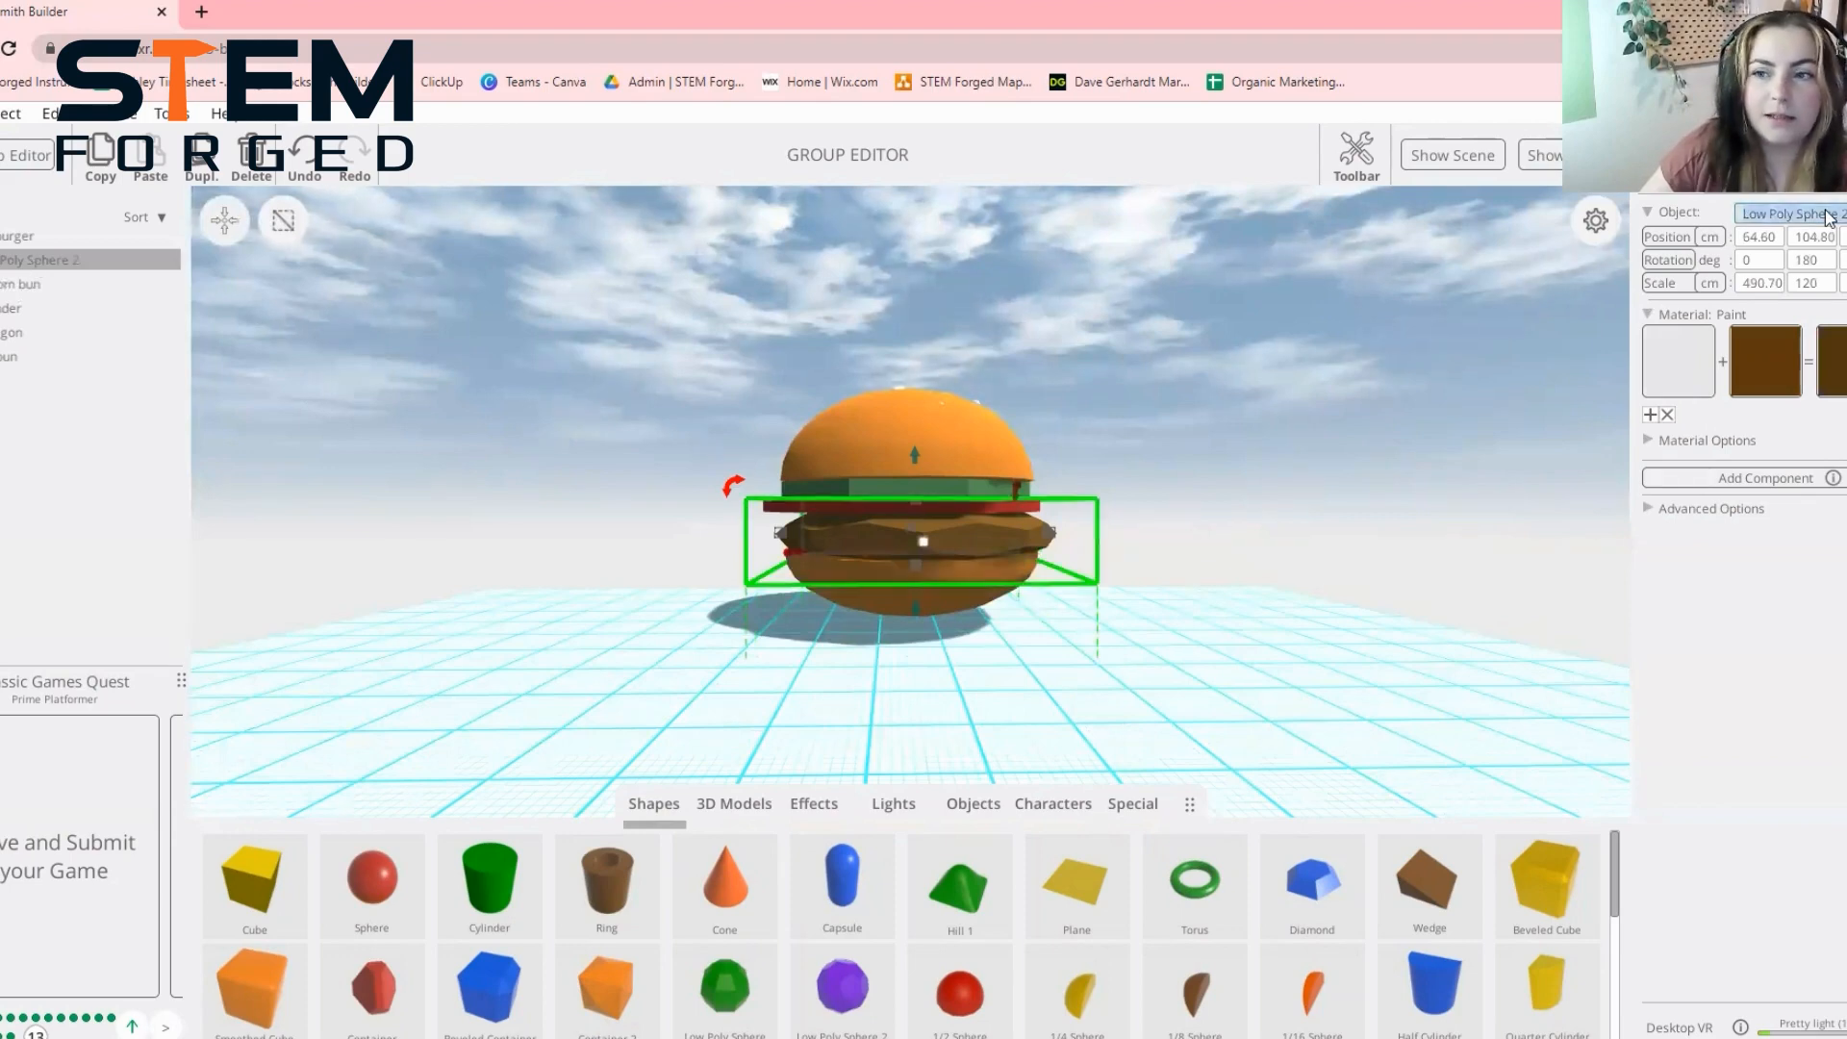
pyautogui.write('meat')
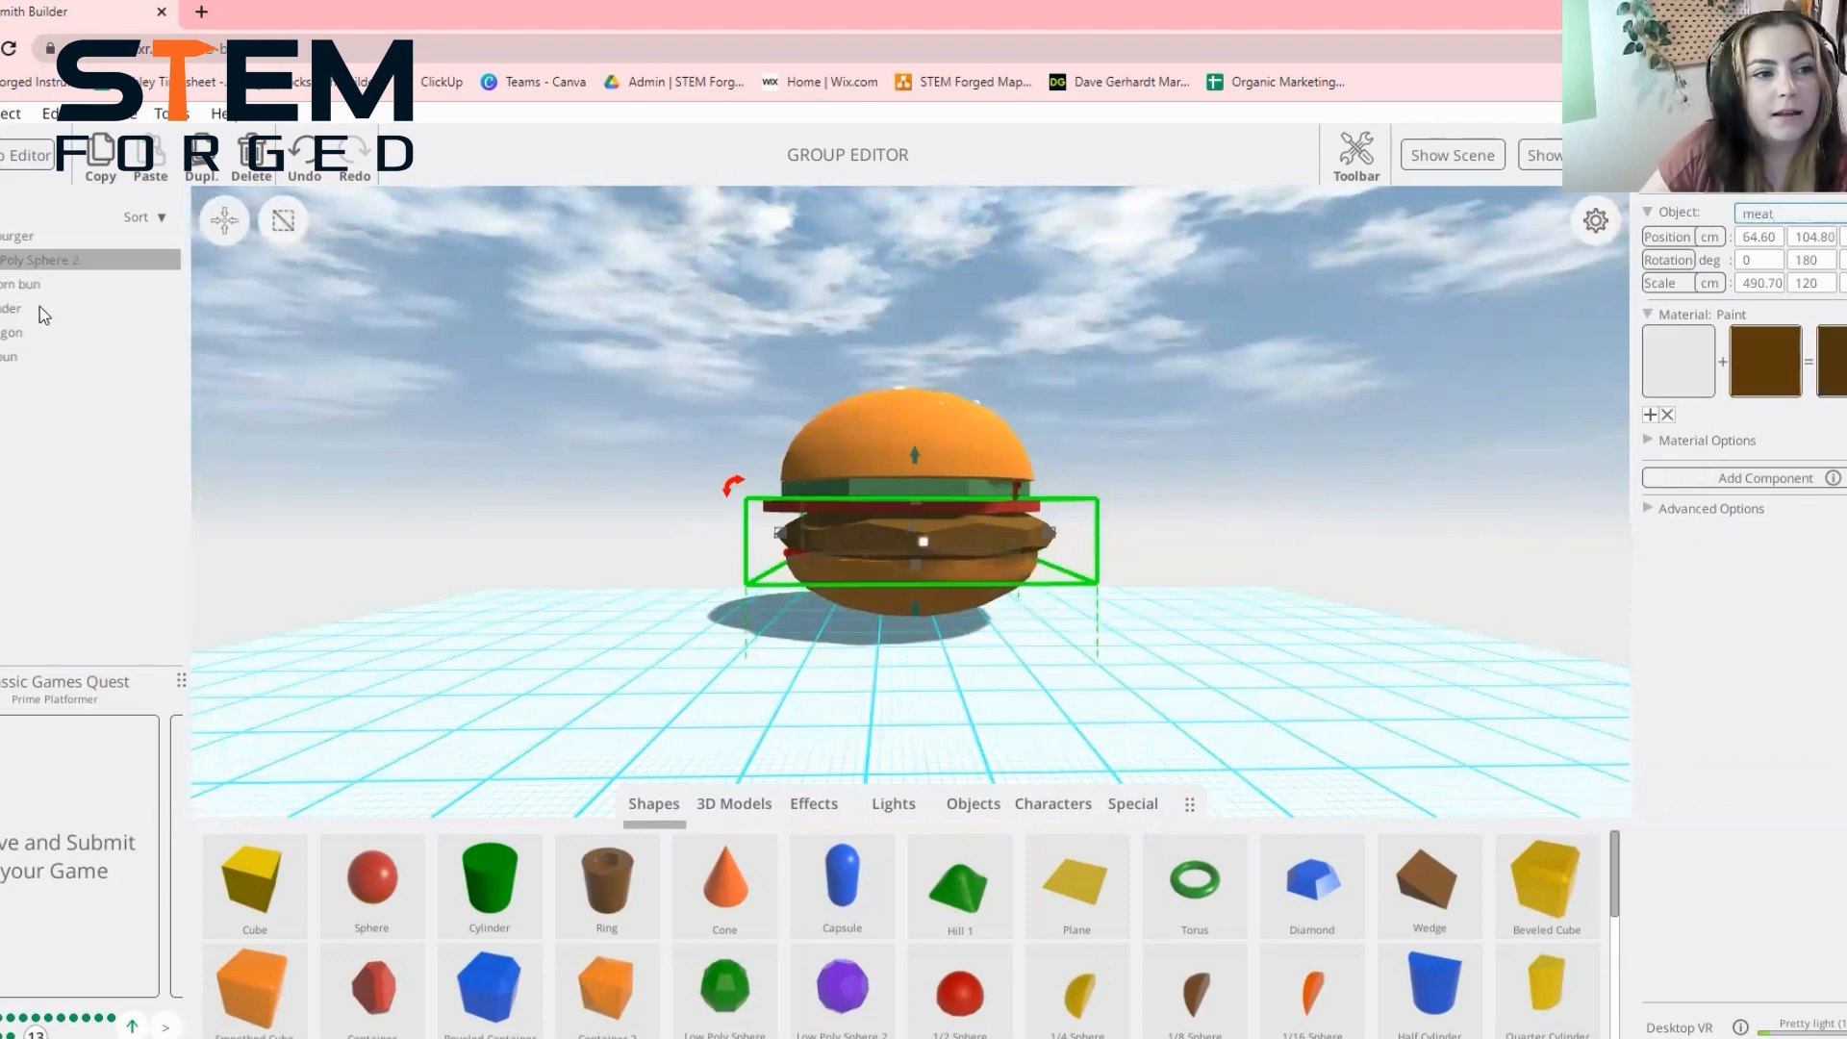
# Rename the flat red cylinder slice above the patty as "tomato"
pyautogui.click(39, 308)
pyautogui.click(1773, 190)
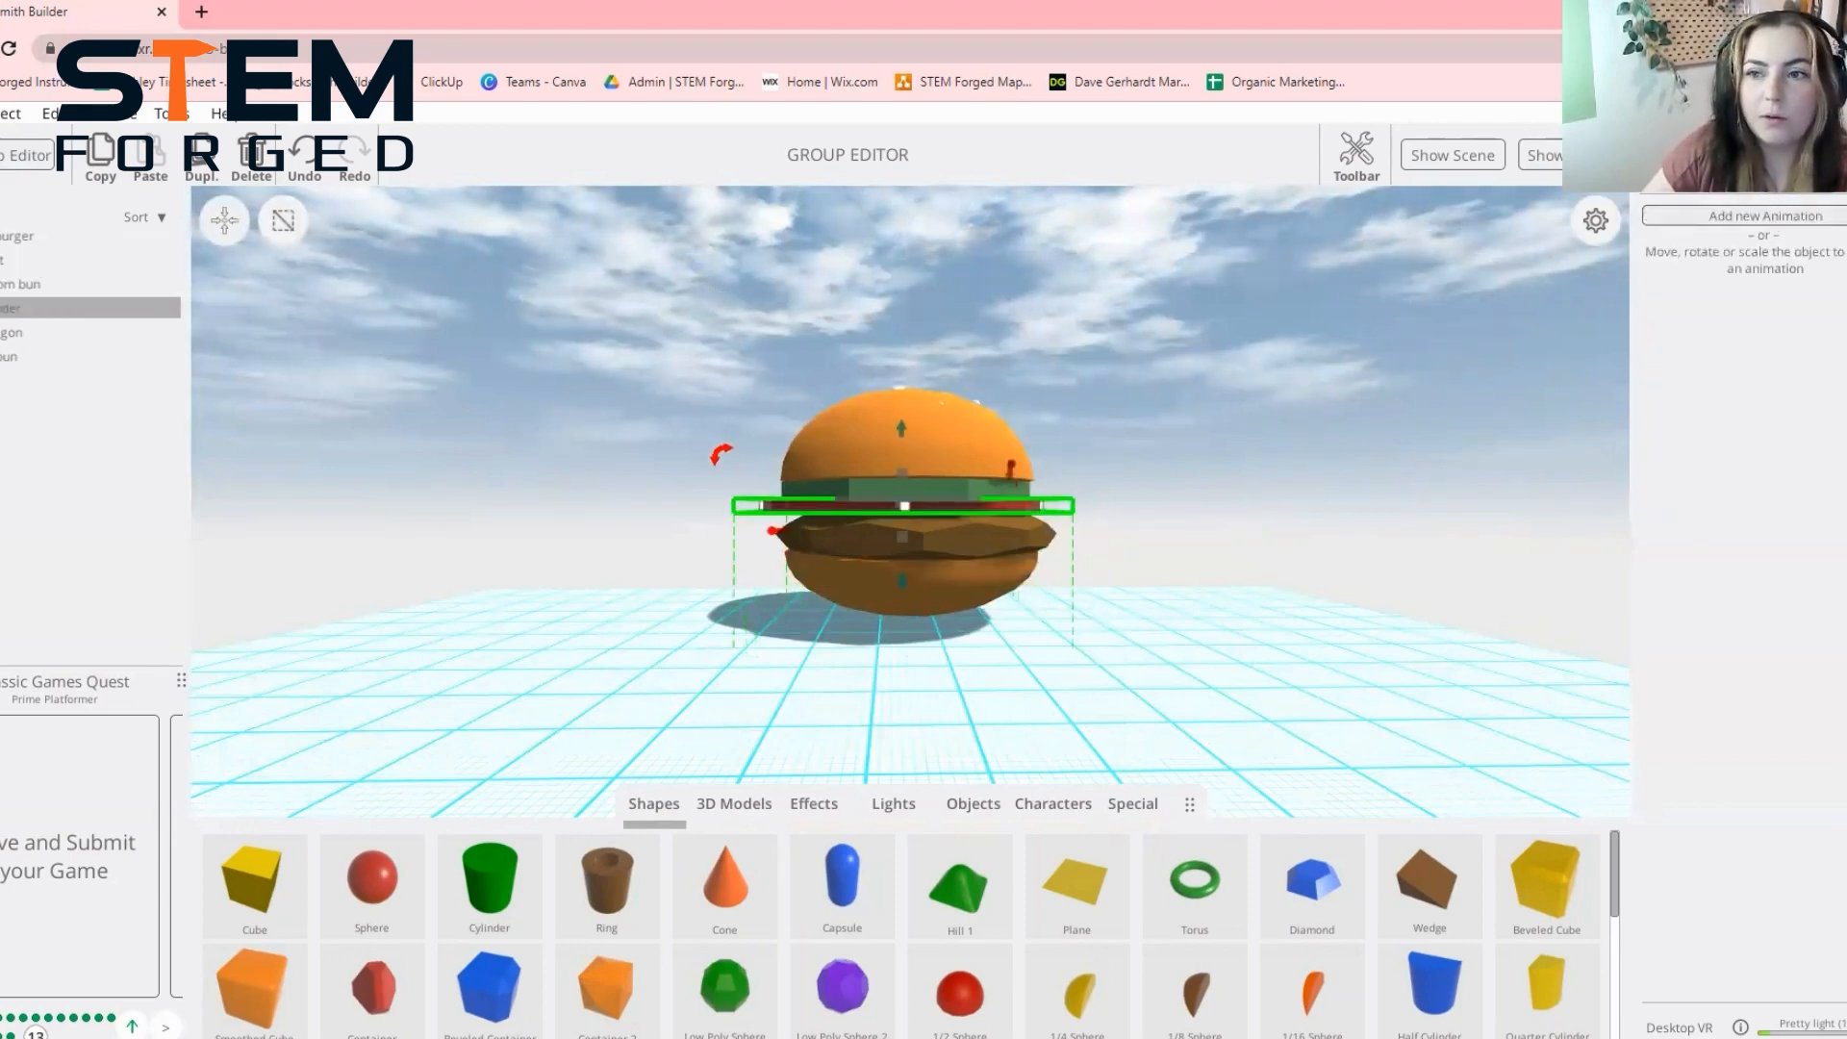
pyautogui.click(1711, 177)
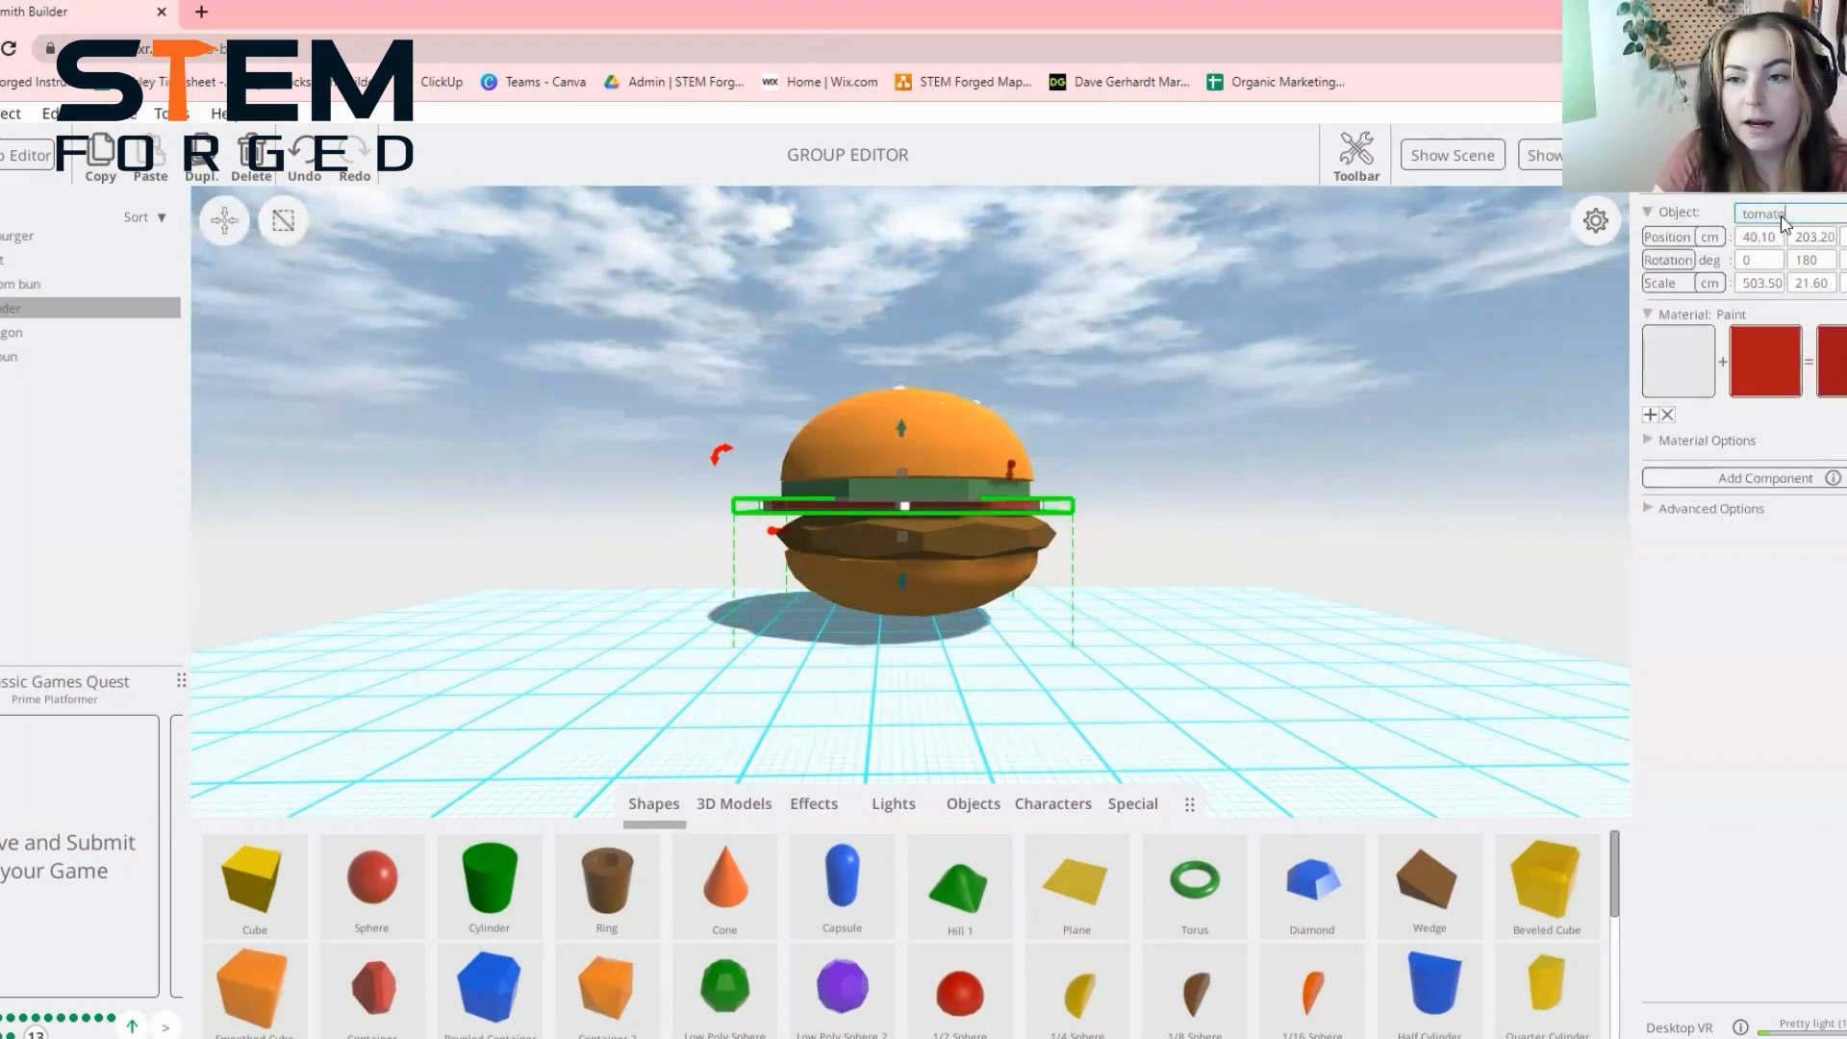
# Rename the green octagon slice under the top bun as "lettuce"
pyautogui.click(14, 333)
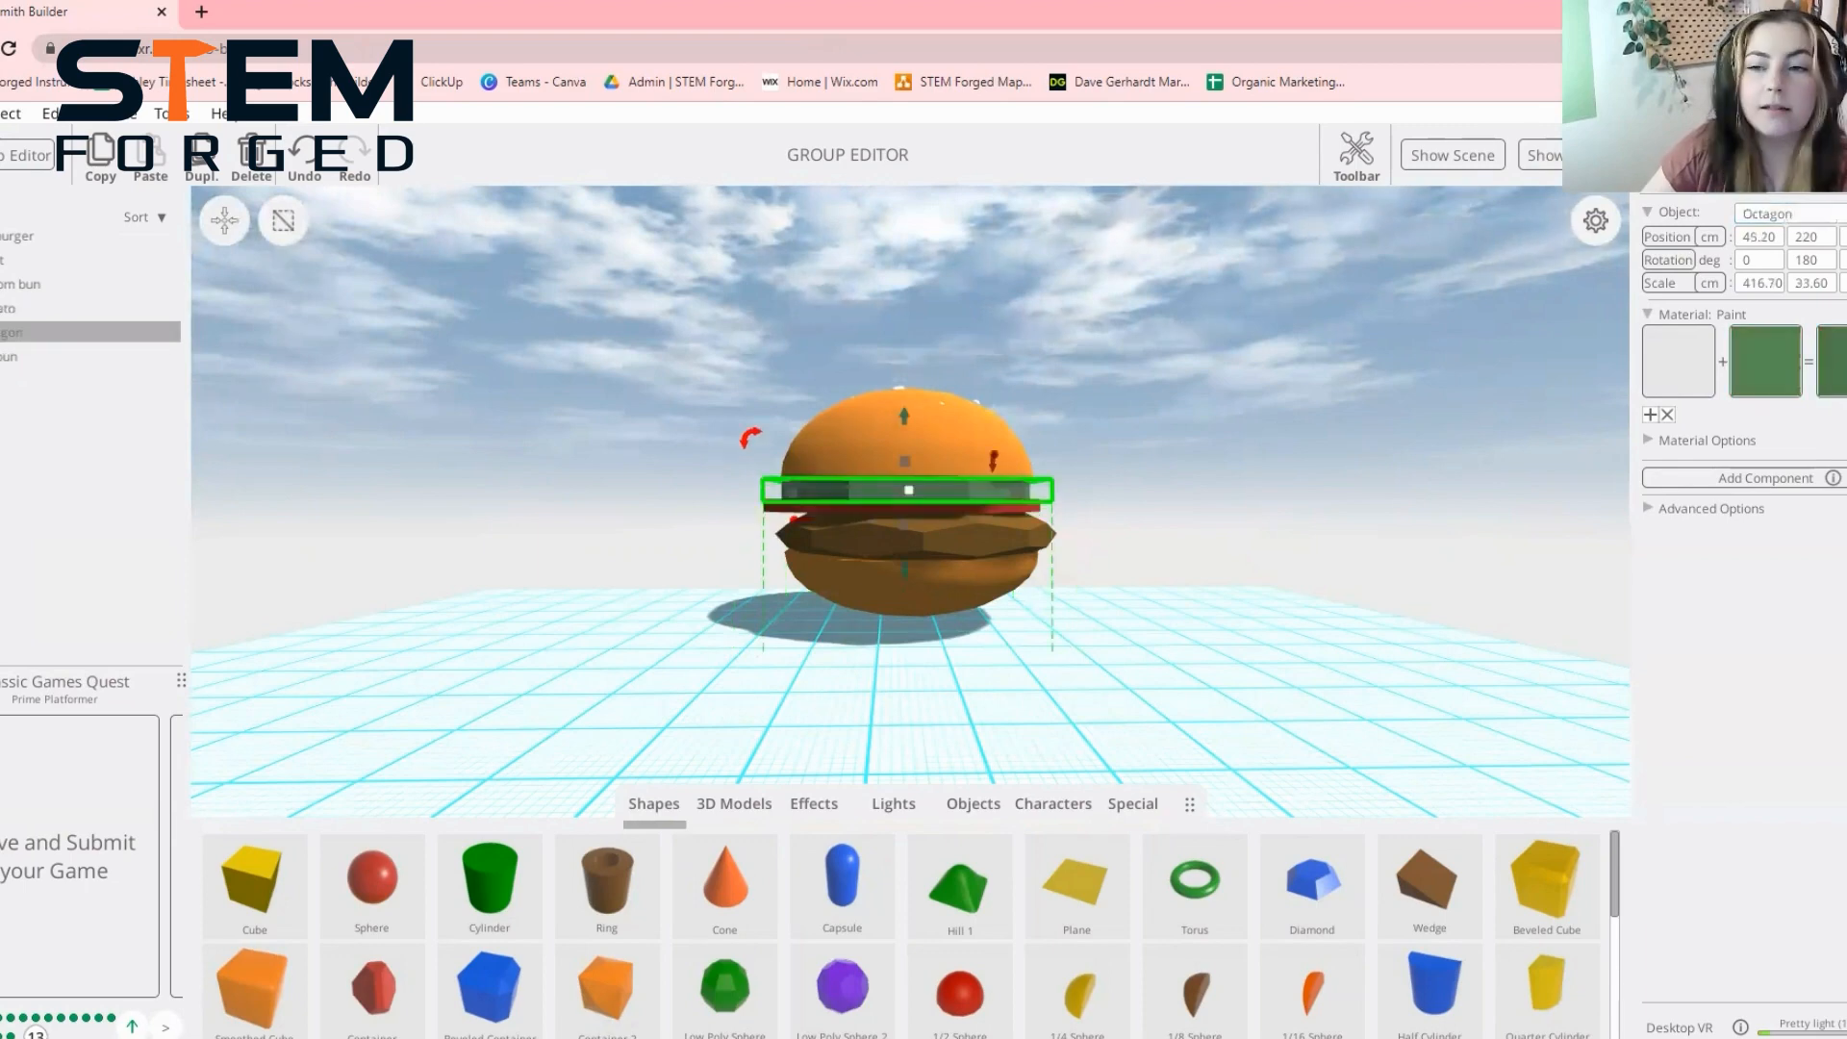
pyautogui.click(1807, 217)
pyautogui.write('let')
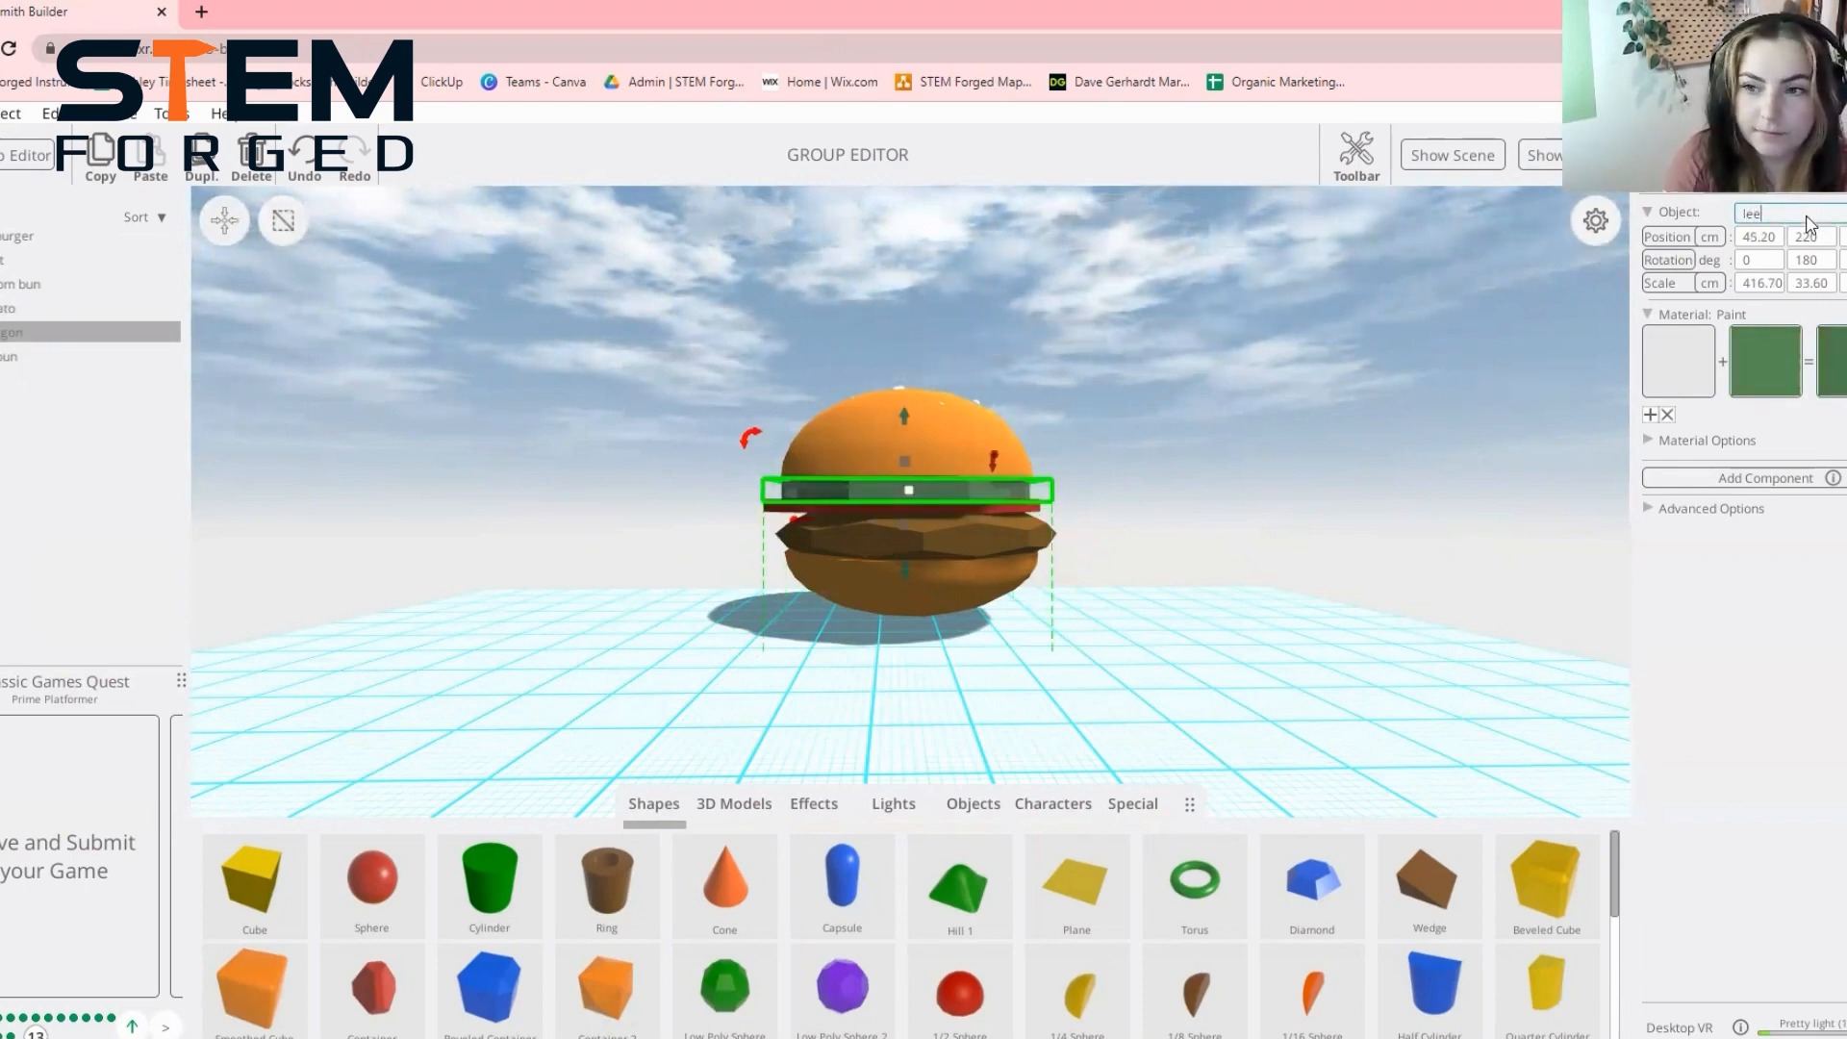
pyautogui.write('tuce')
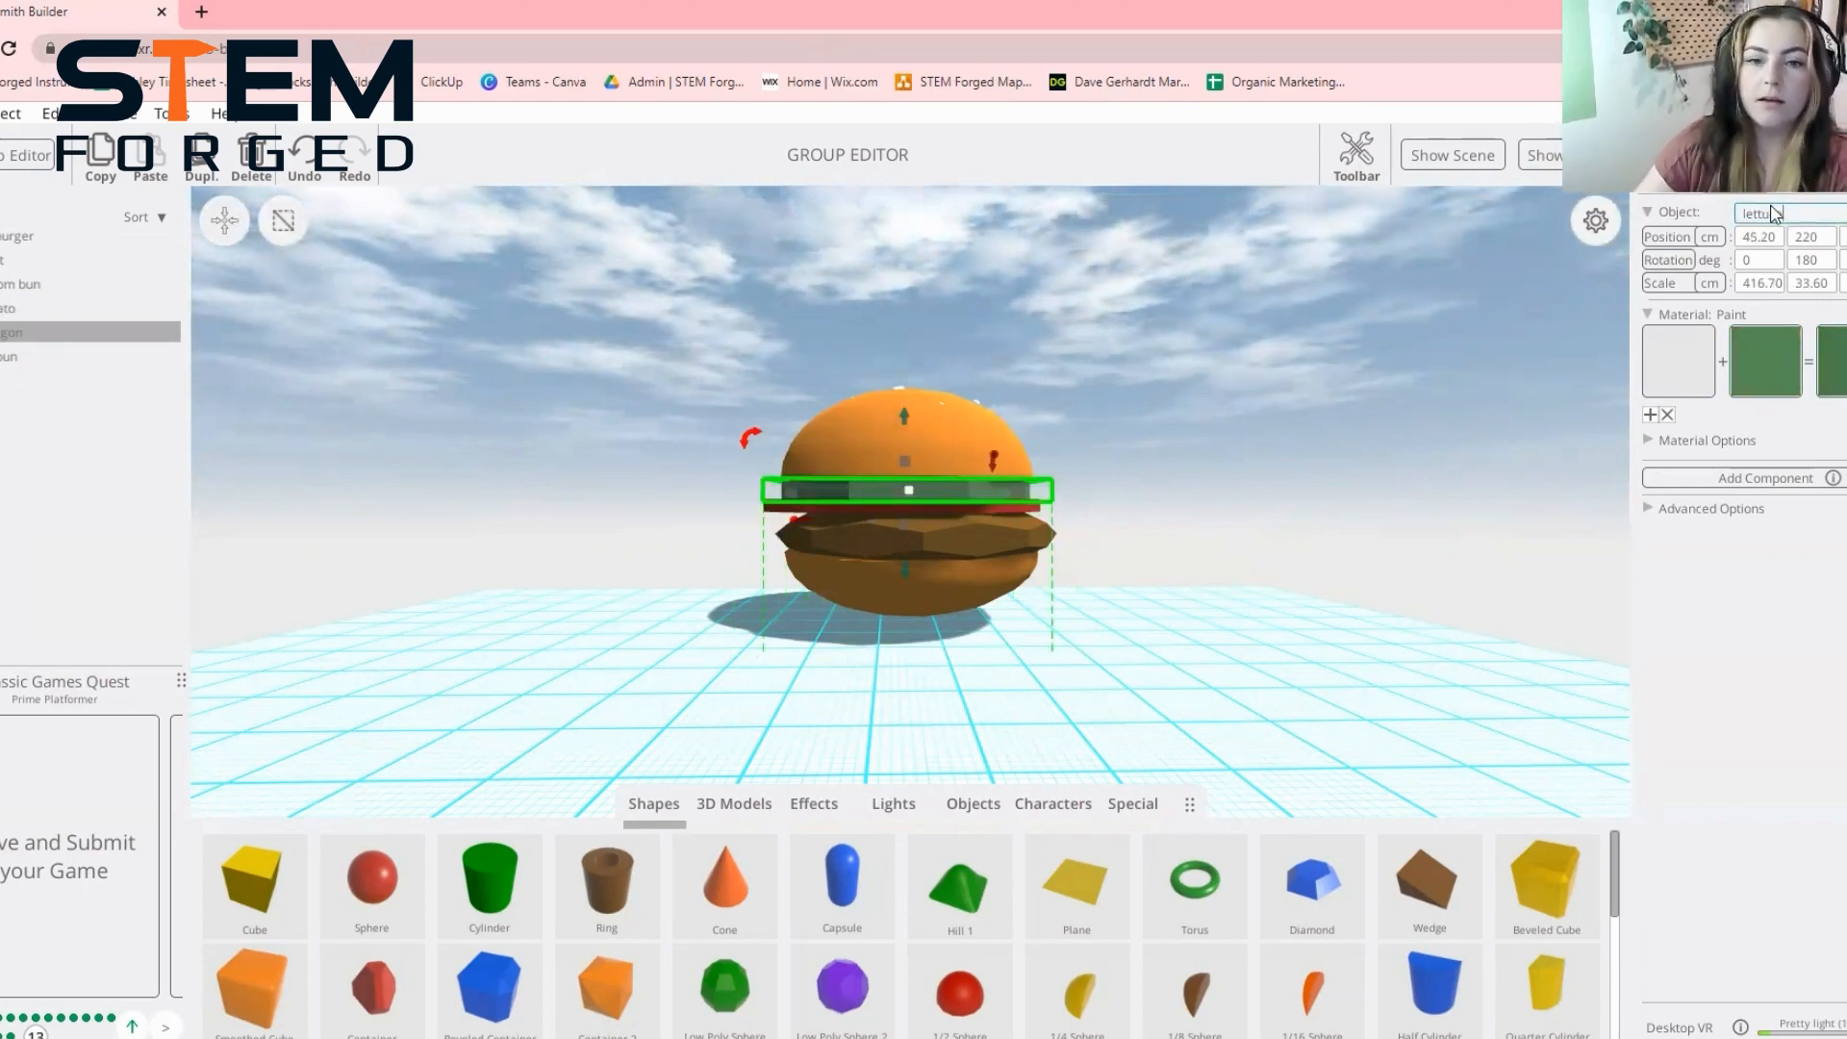
pyautogui.click(1237, 416)
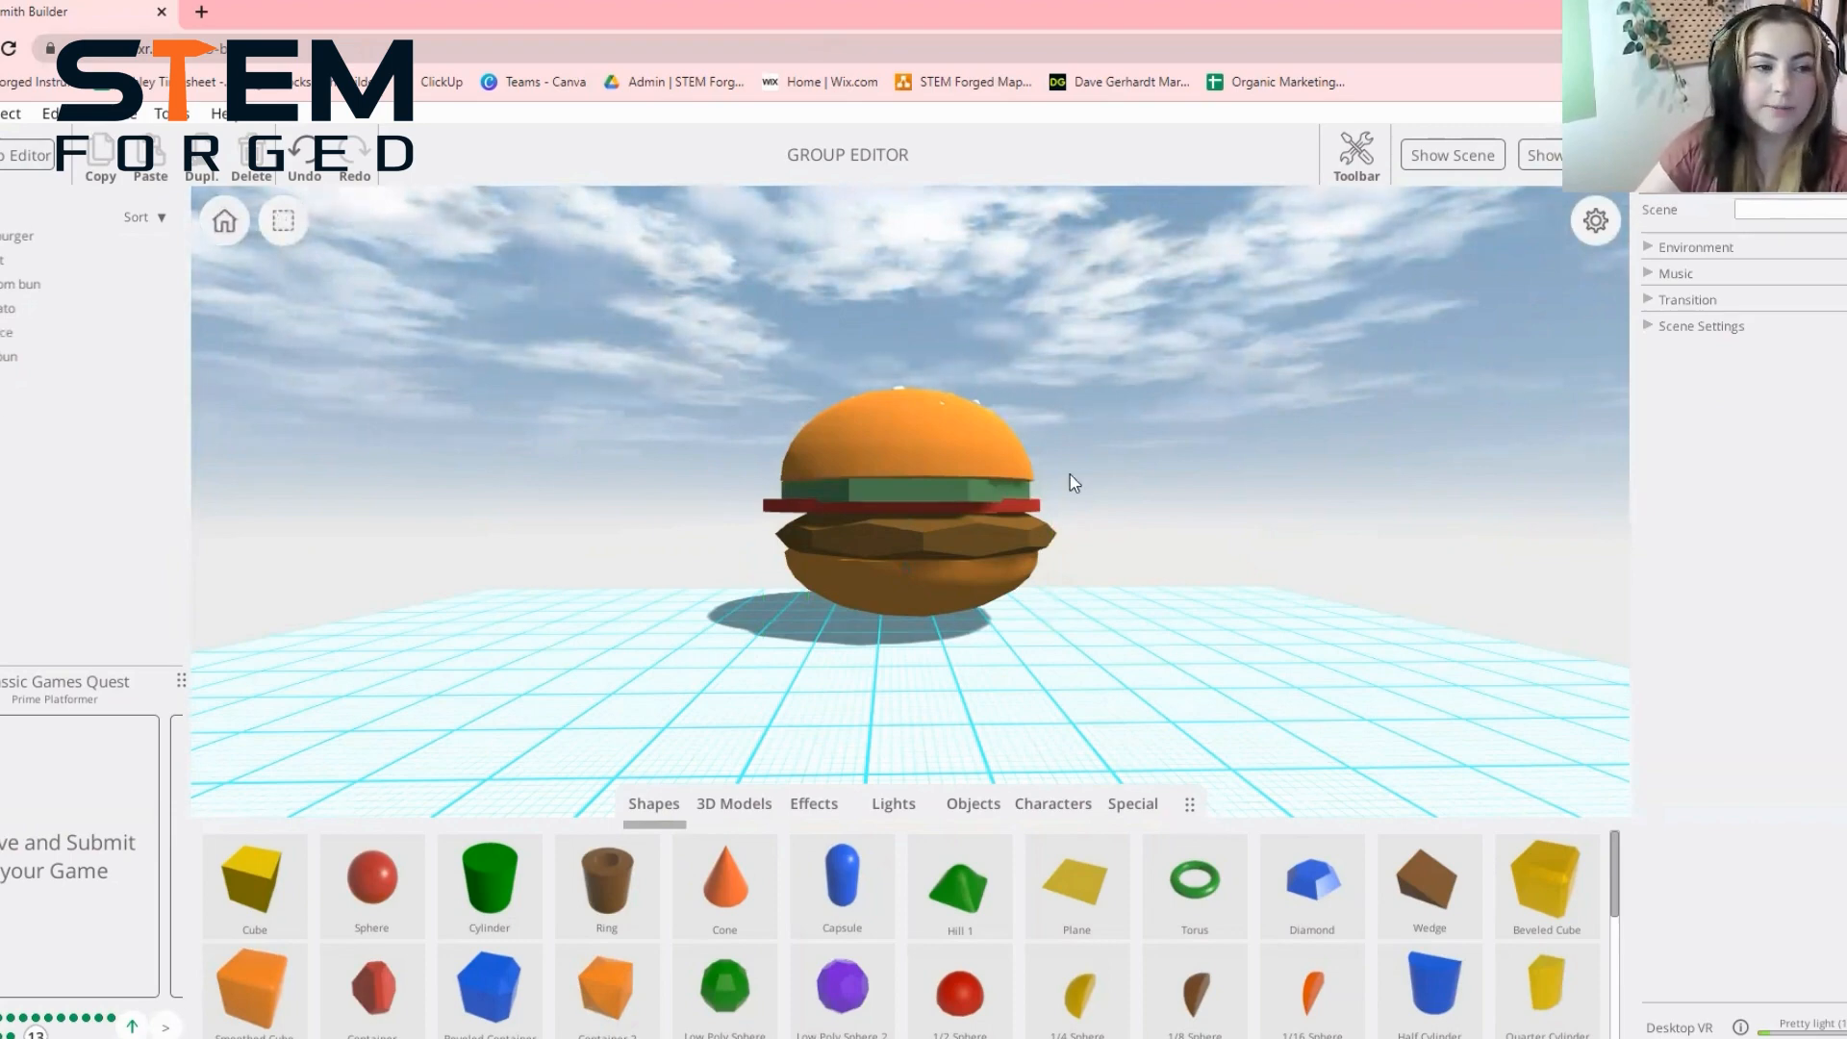
# Add a new animation to the top bun group, with a first step that raises it slightly above the lettuce
pyautogui.moveTo(1475, 560)
pyautogui.mouseDown()
pyautogui.moveTo(1479, 597)
pyautogui.moveTo(1485, 581)
pyautogui.mouseUp()
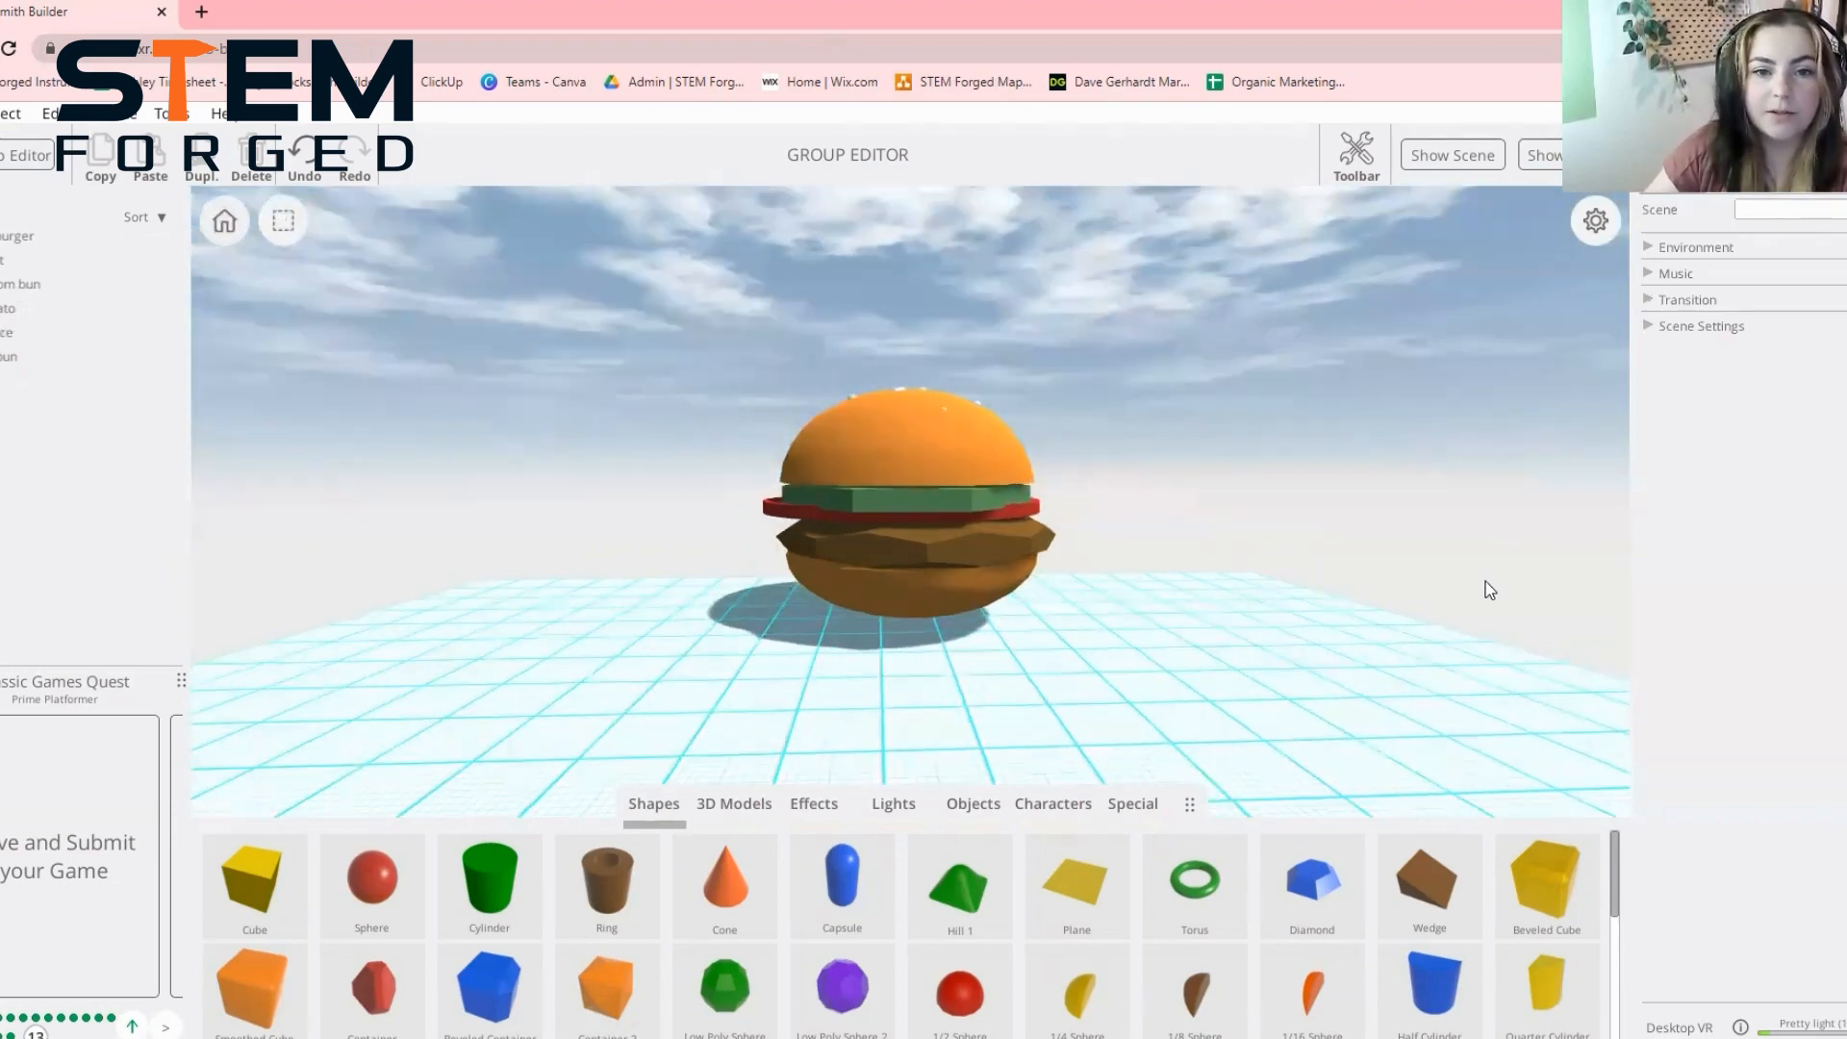
pyautogui.moveTo(685, 376); pyautogui.dragTo(1174, 468)
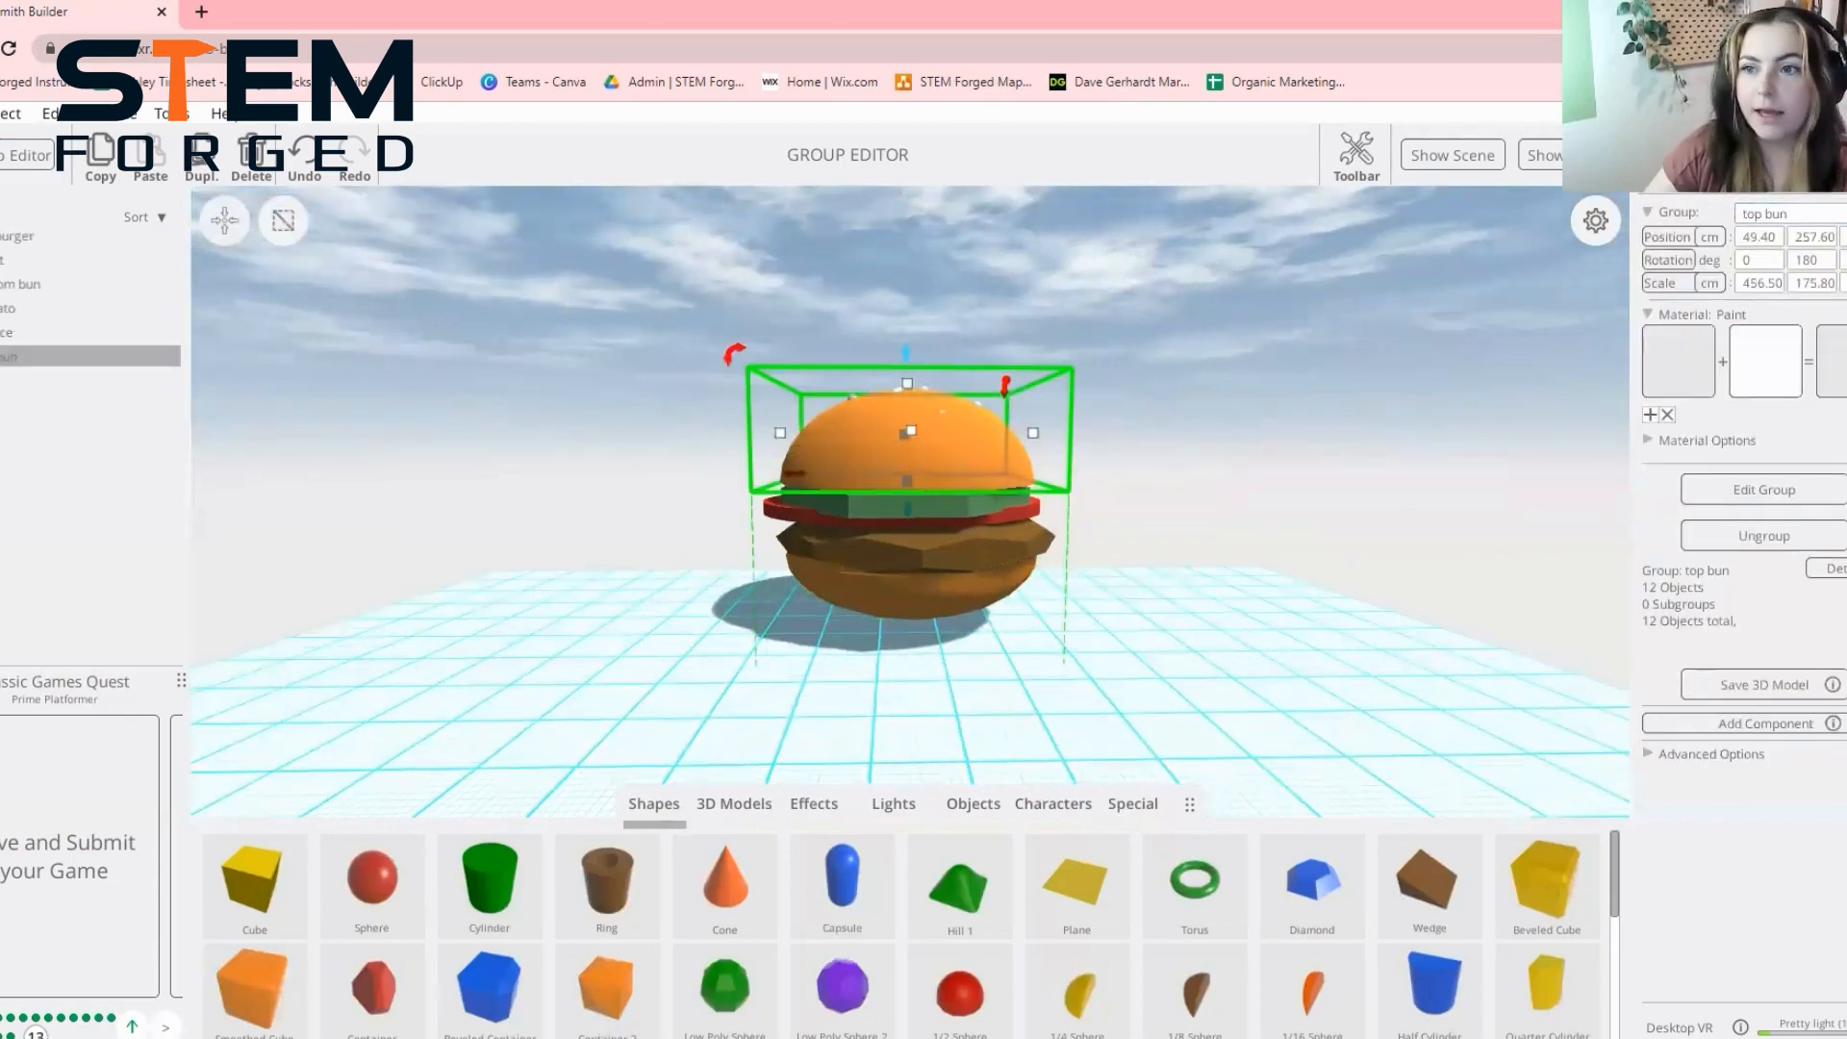
pyautogui.click(1780, 173)
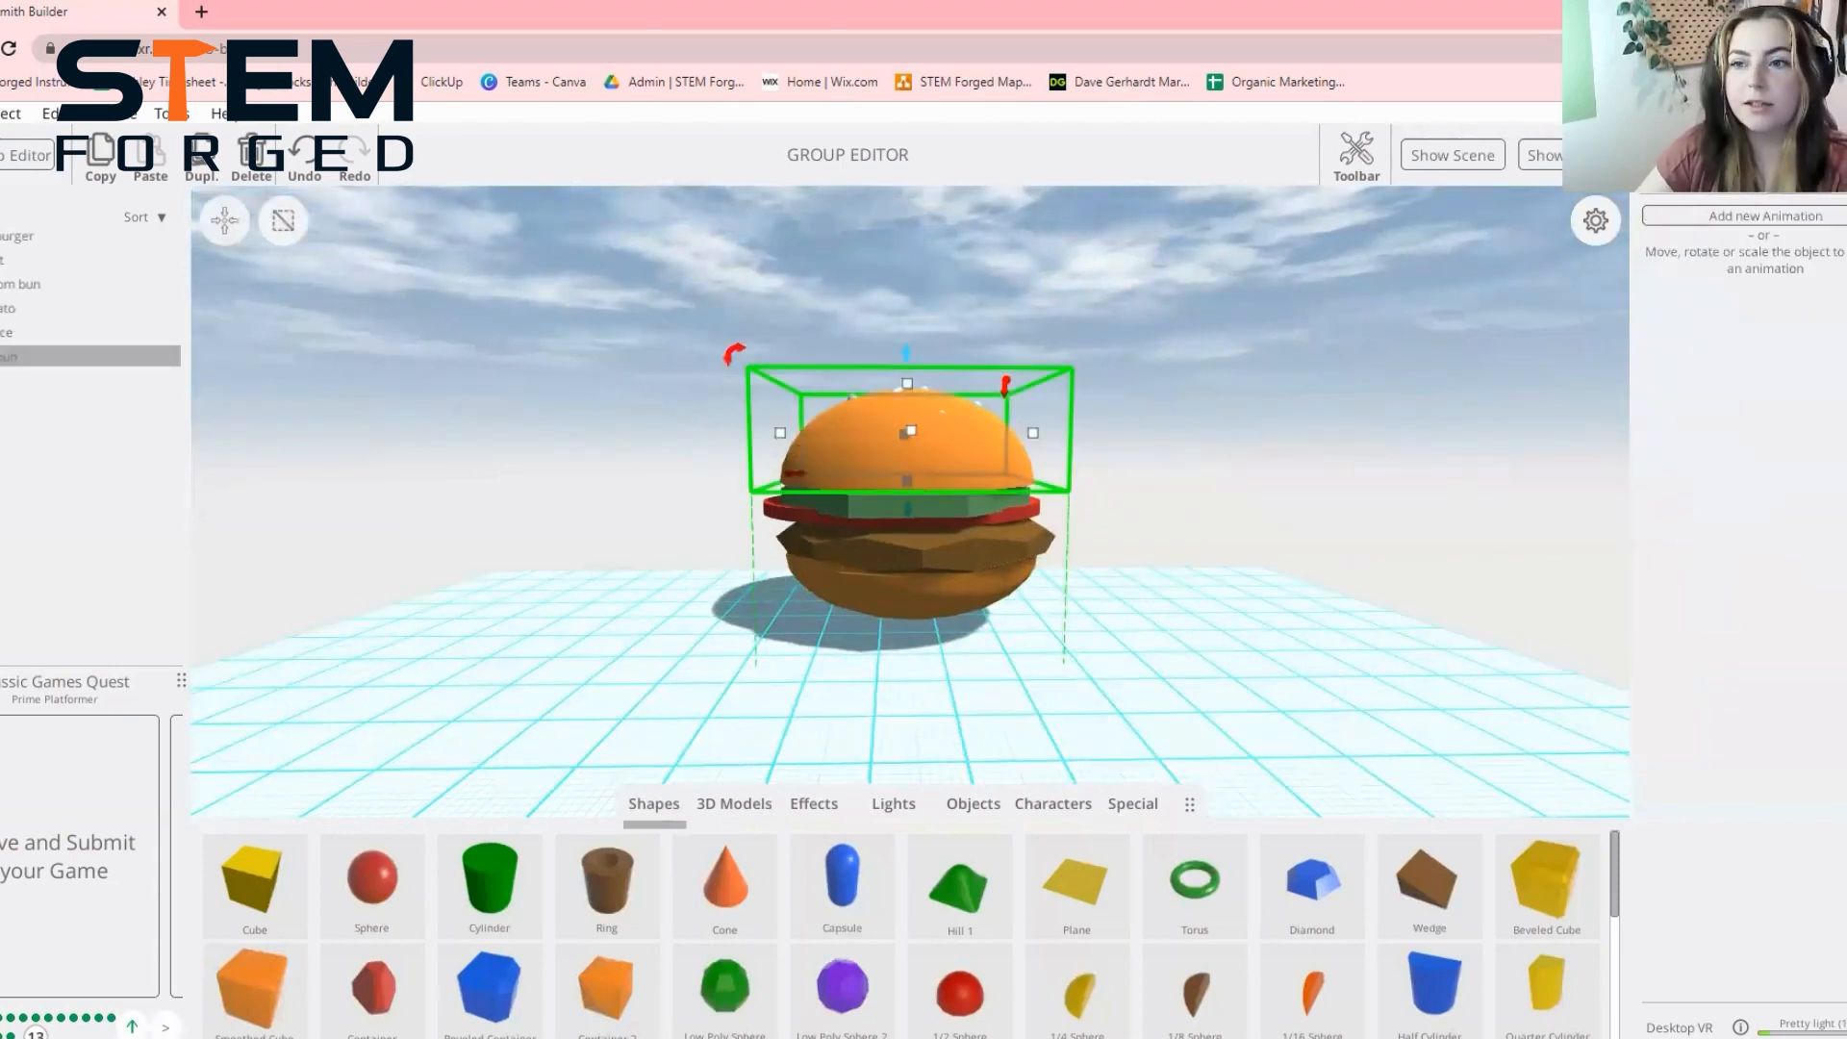
pyautogui.click(1770, 216)
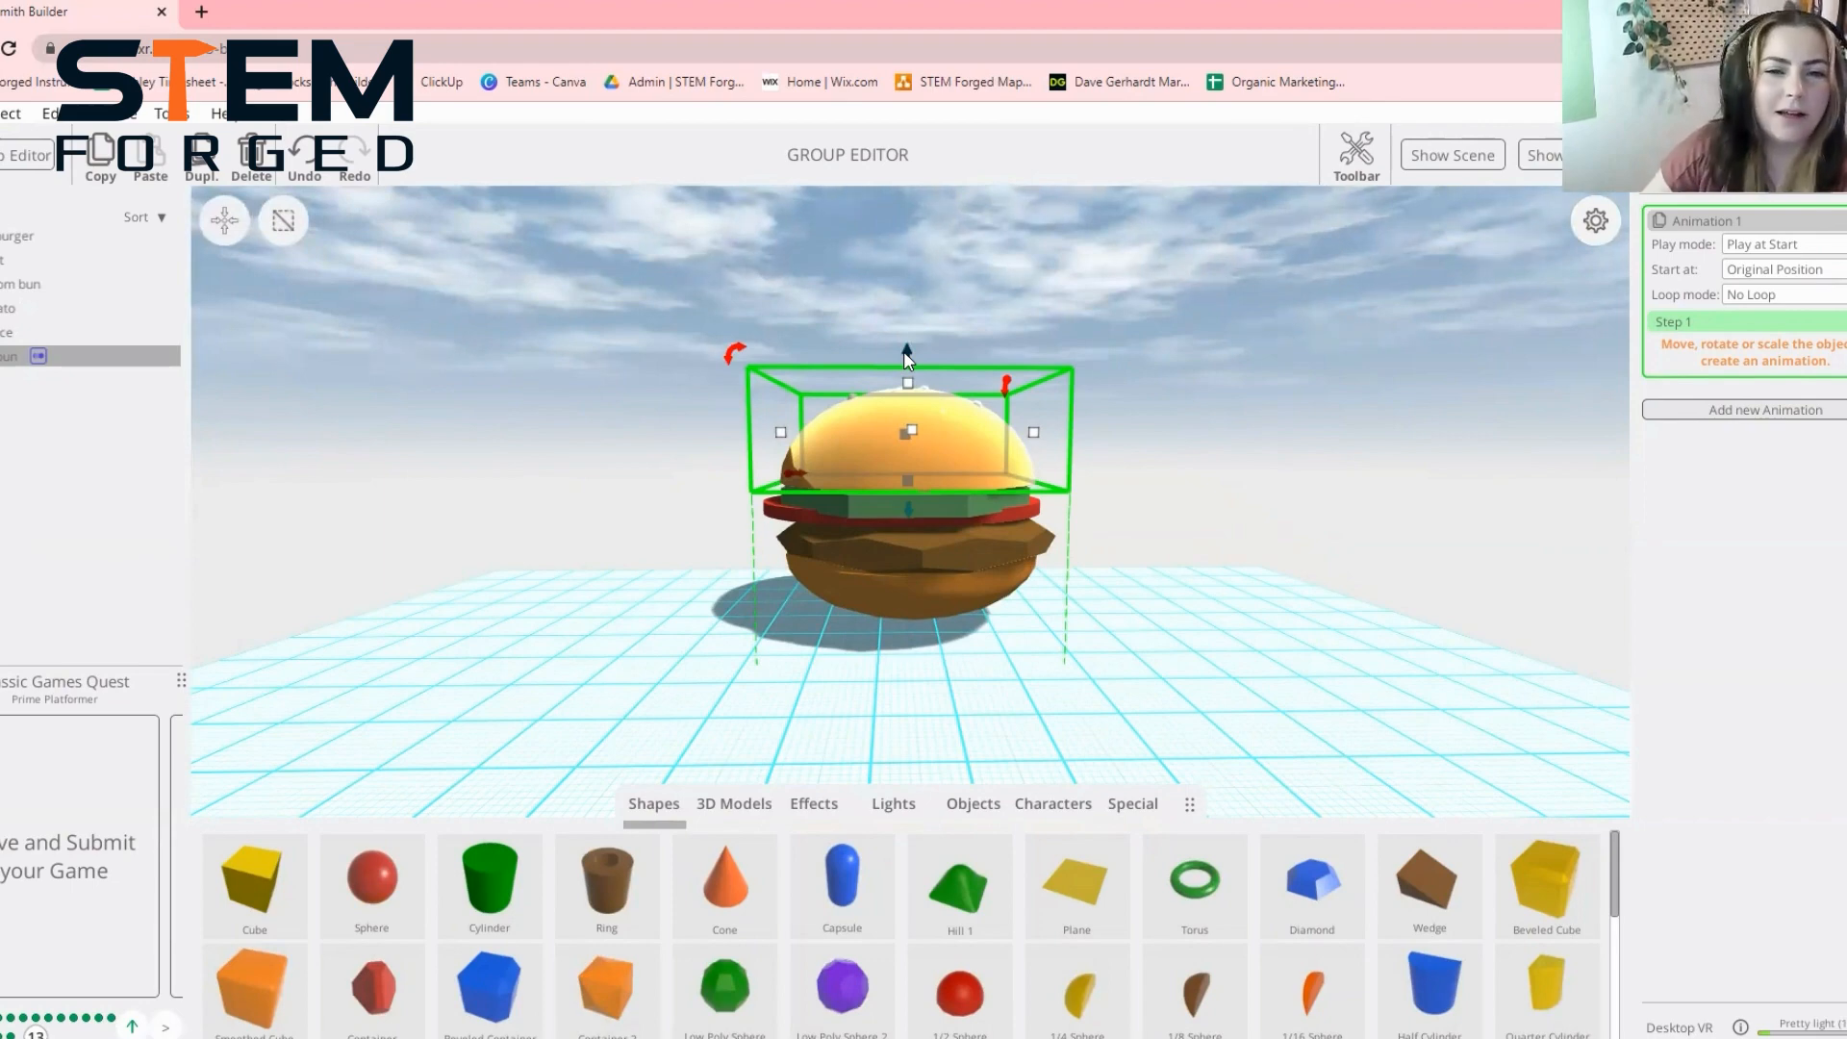
pyautogui.moveTo(904, 350); pyautogui.dragTo(916, 331)
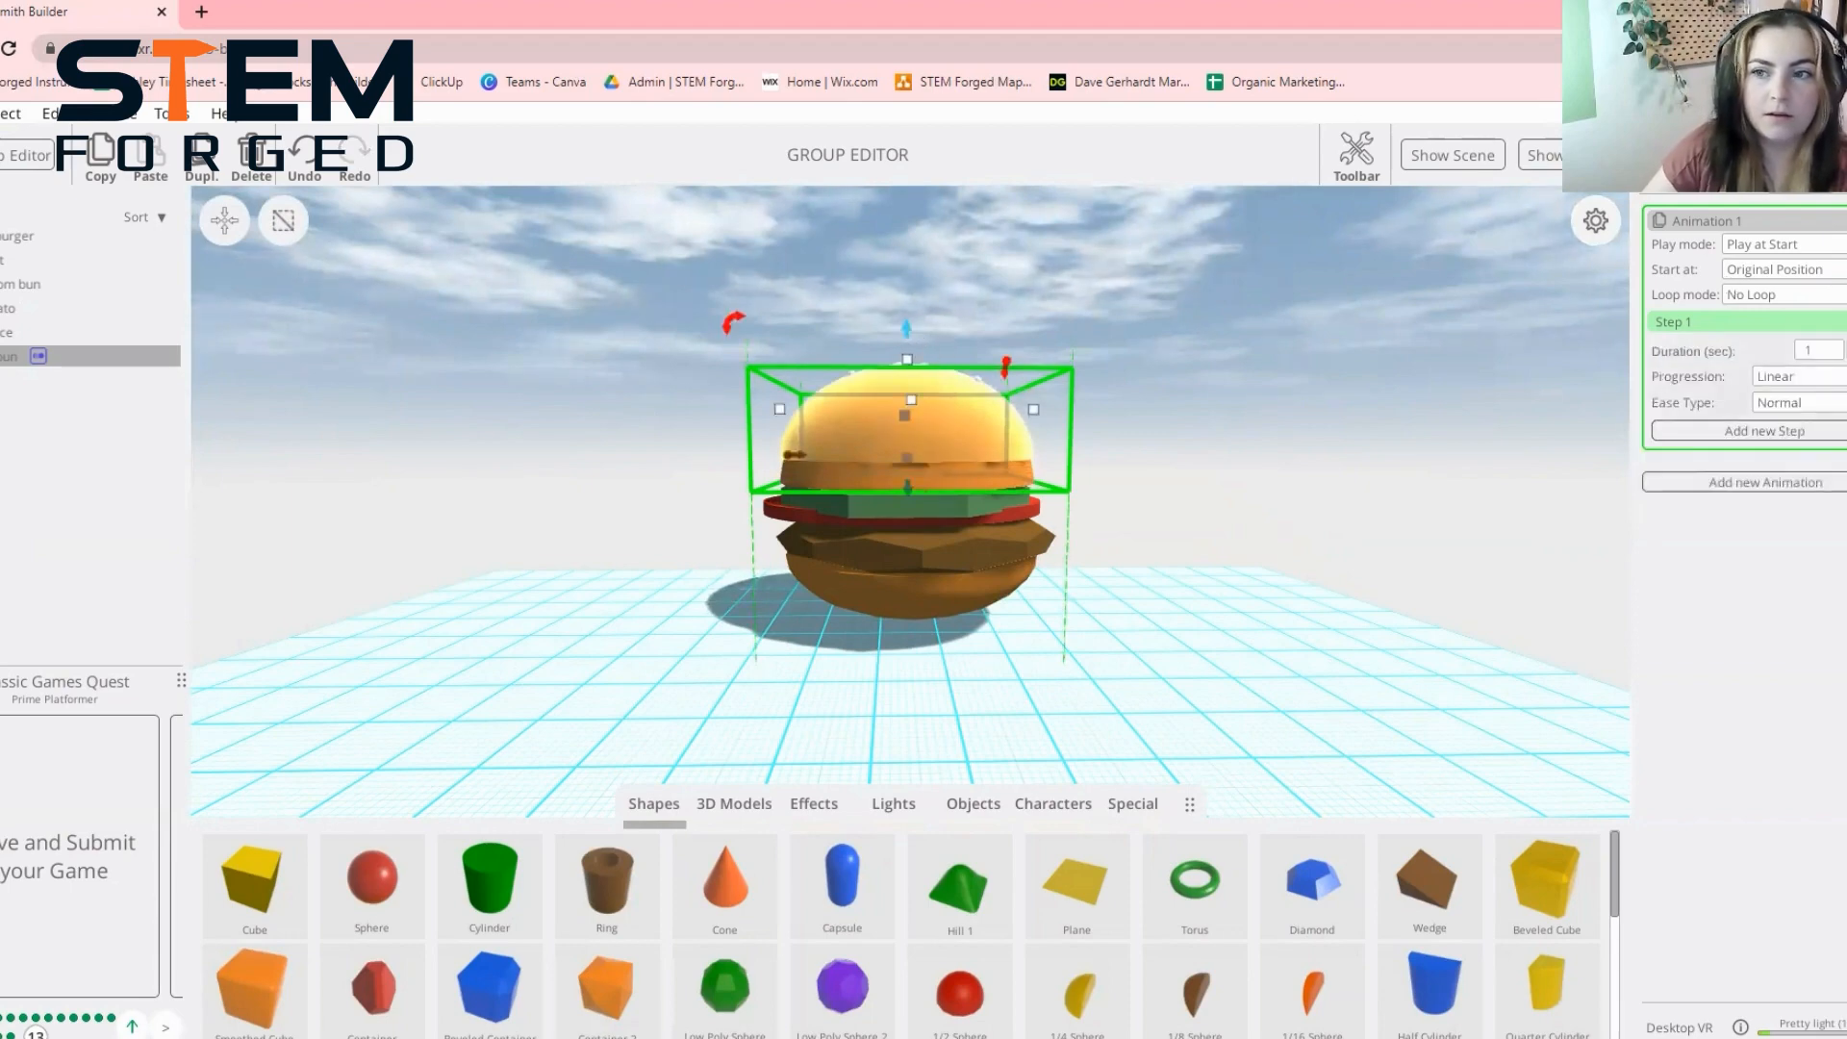
# Set the top bun animation to Loop Forward with a 0.75-second duration and the Ease In/Out ease type
pyautogui.click(1823, 295)
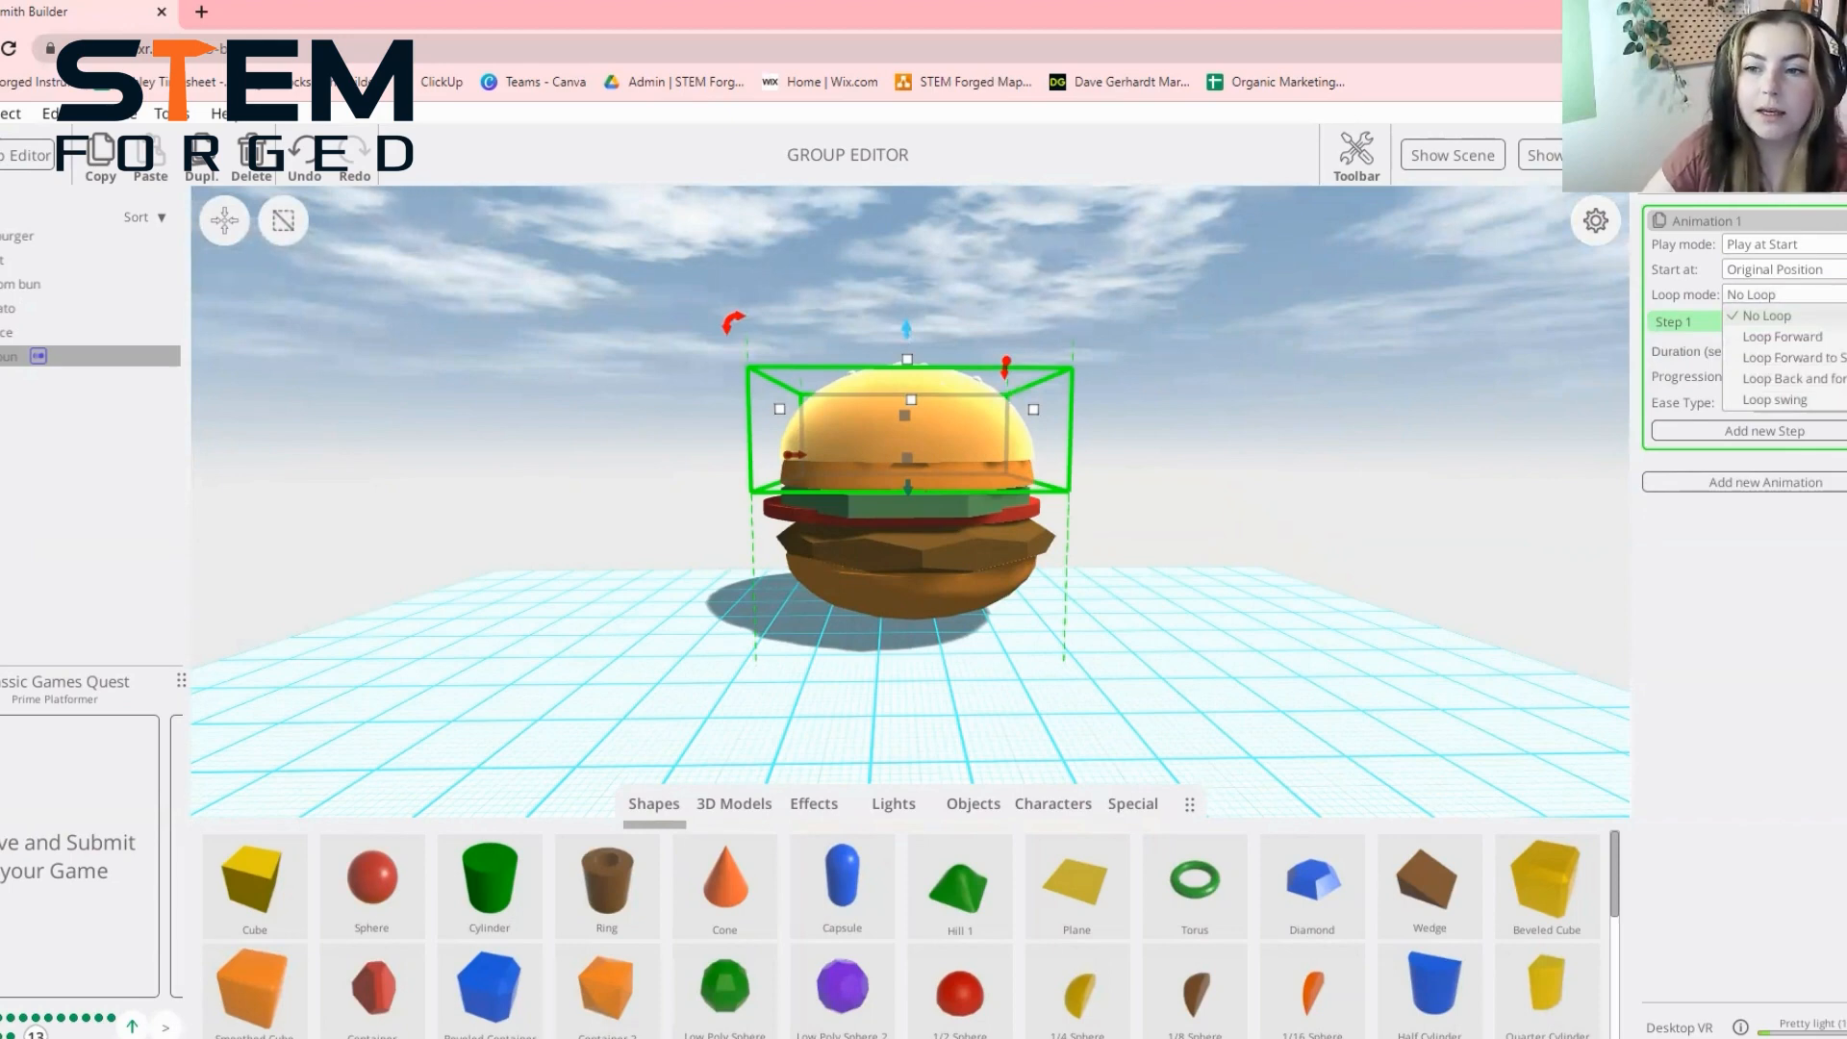
pyautogui.click(1835, 341)
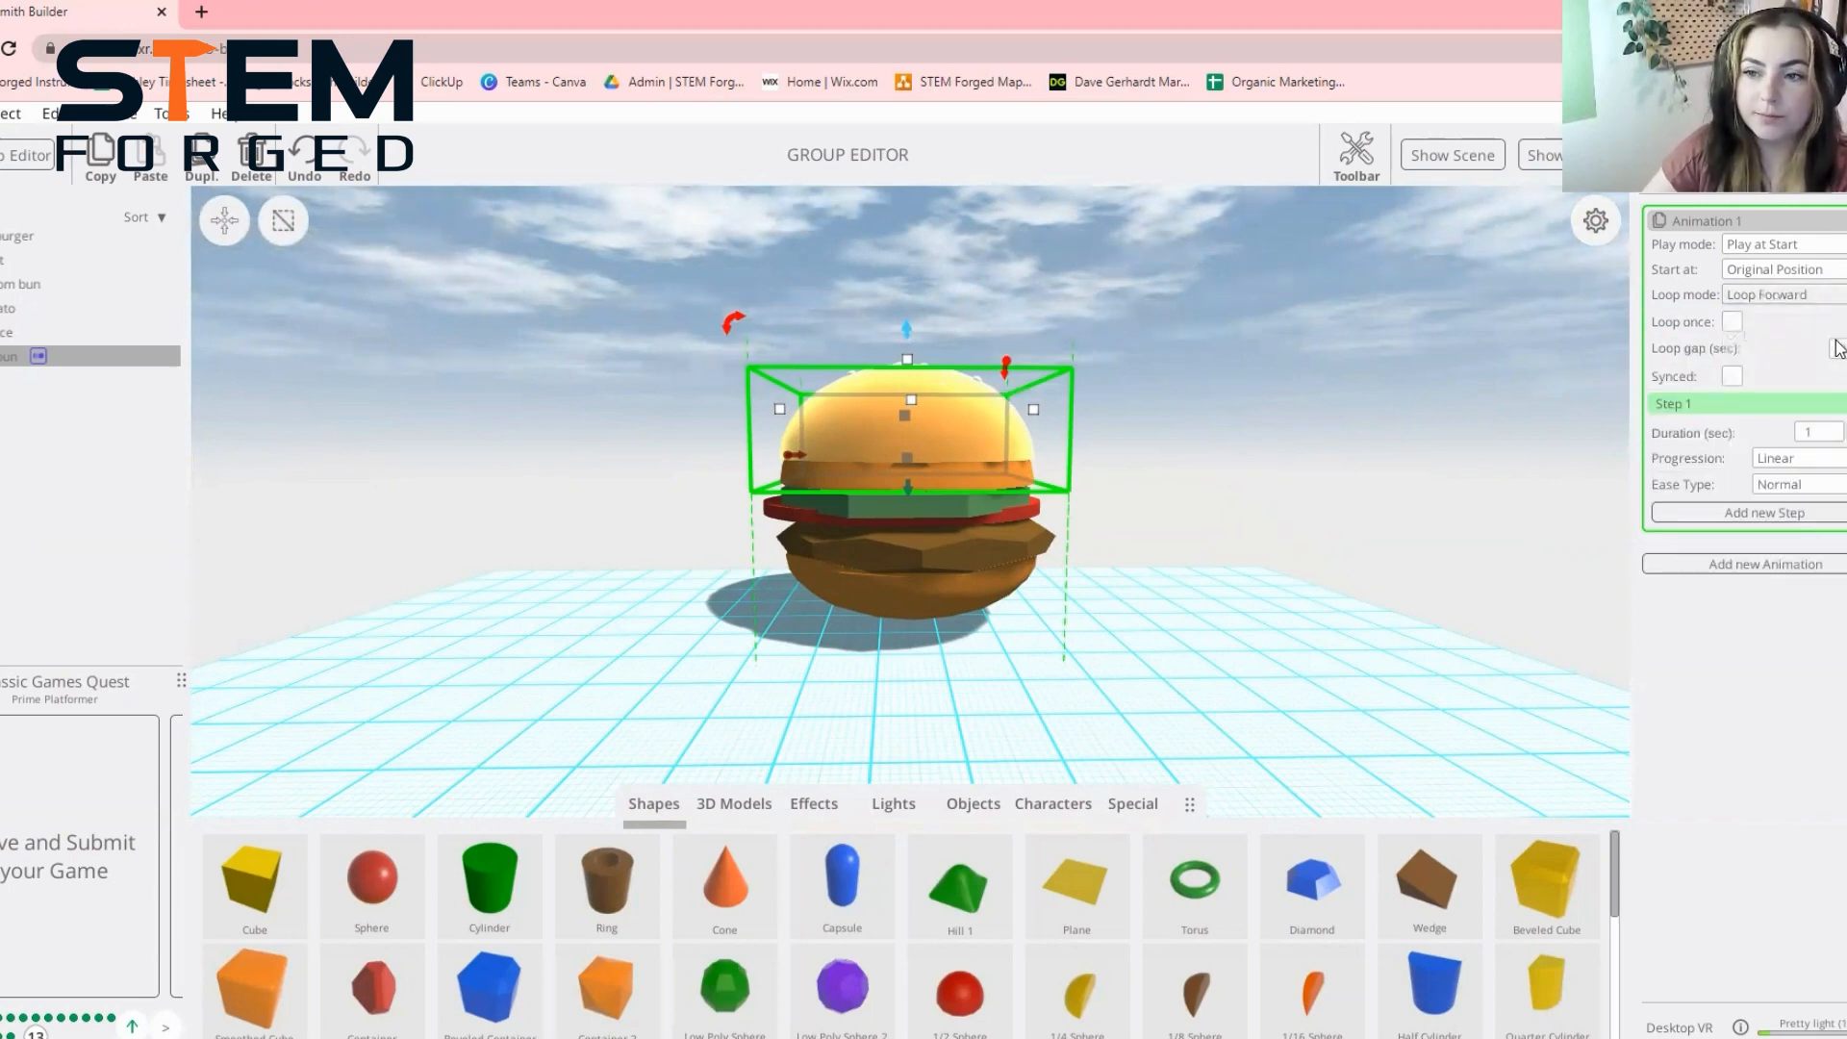
pyautogui.click(1819, 434)
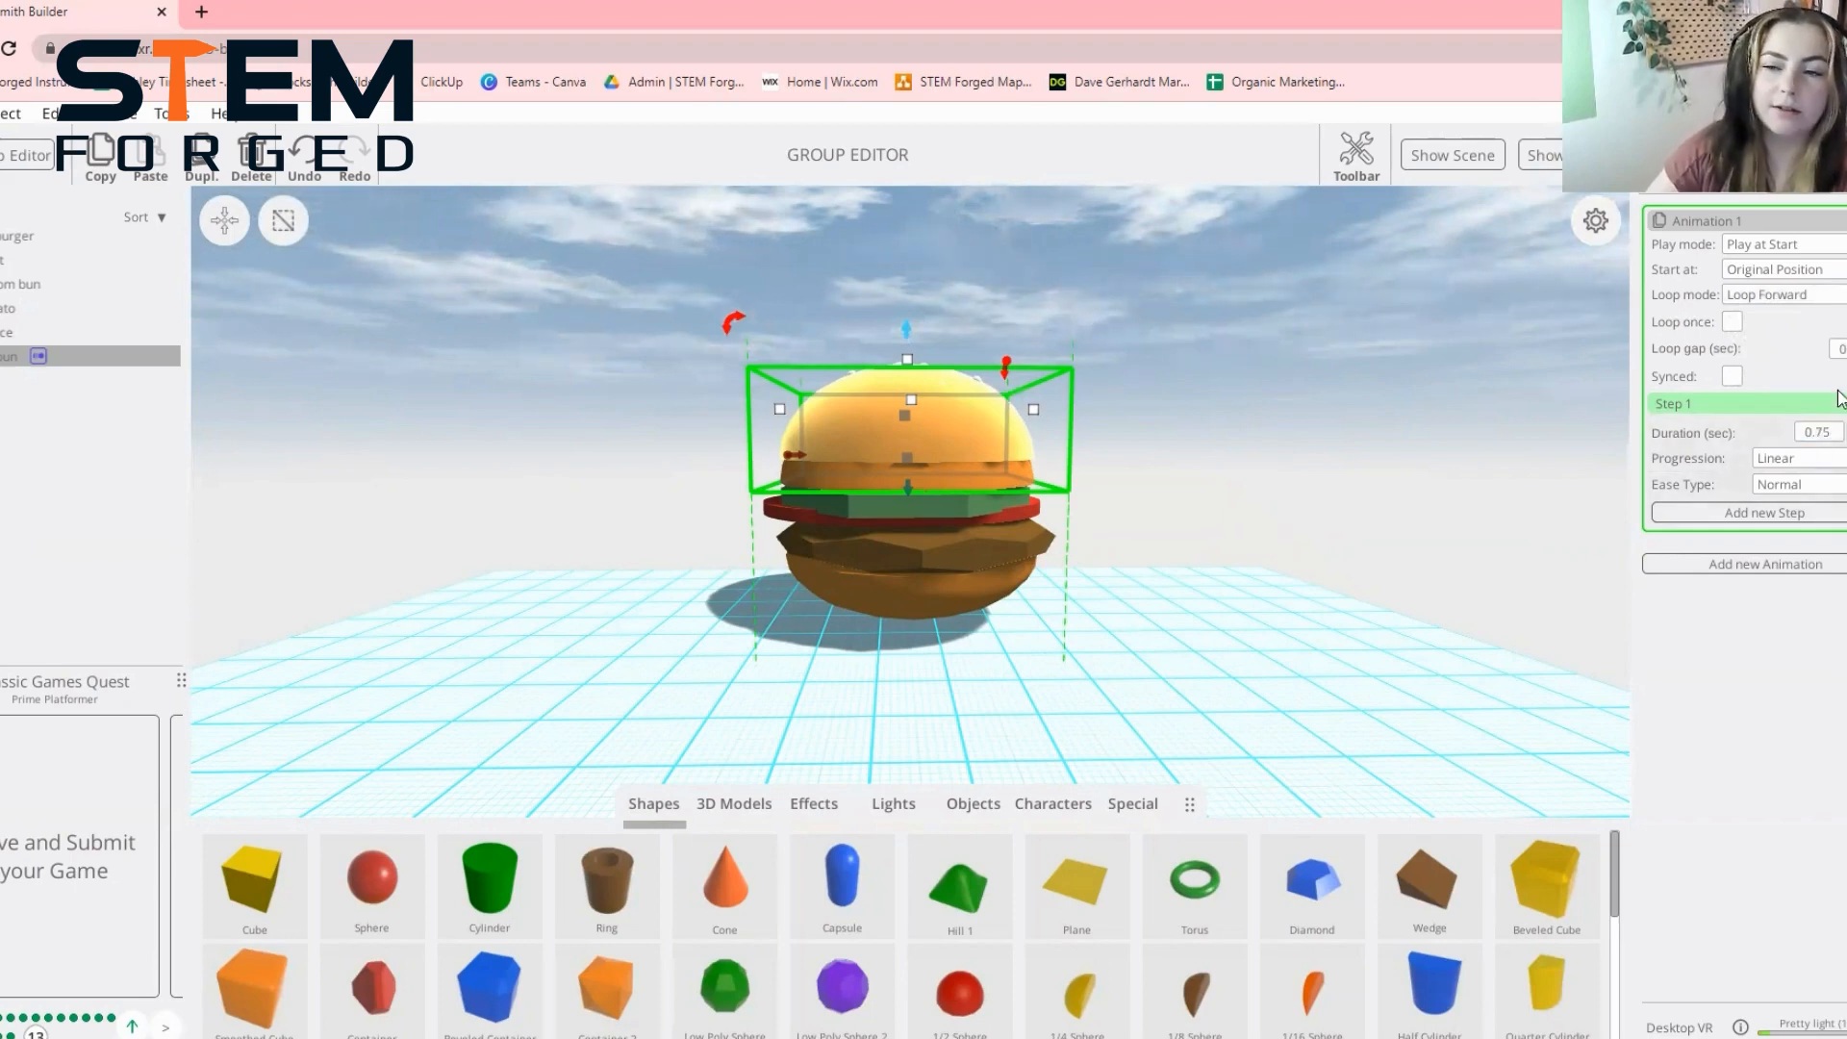
pyautogui.click(1822, 485)
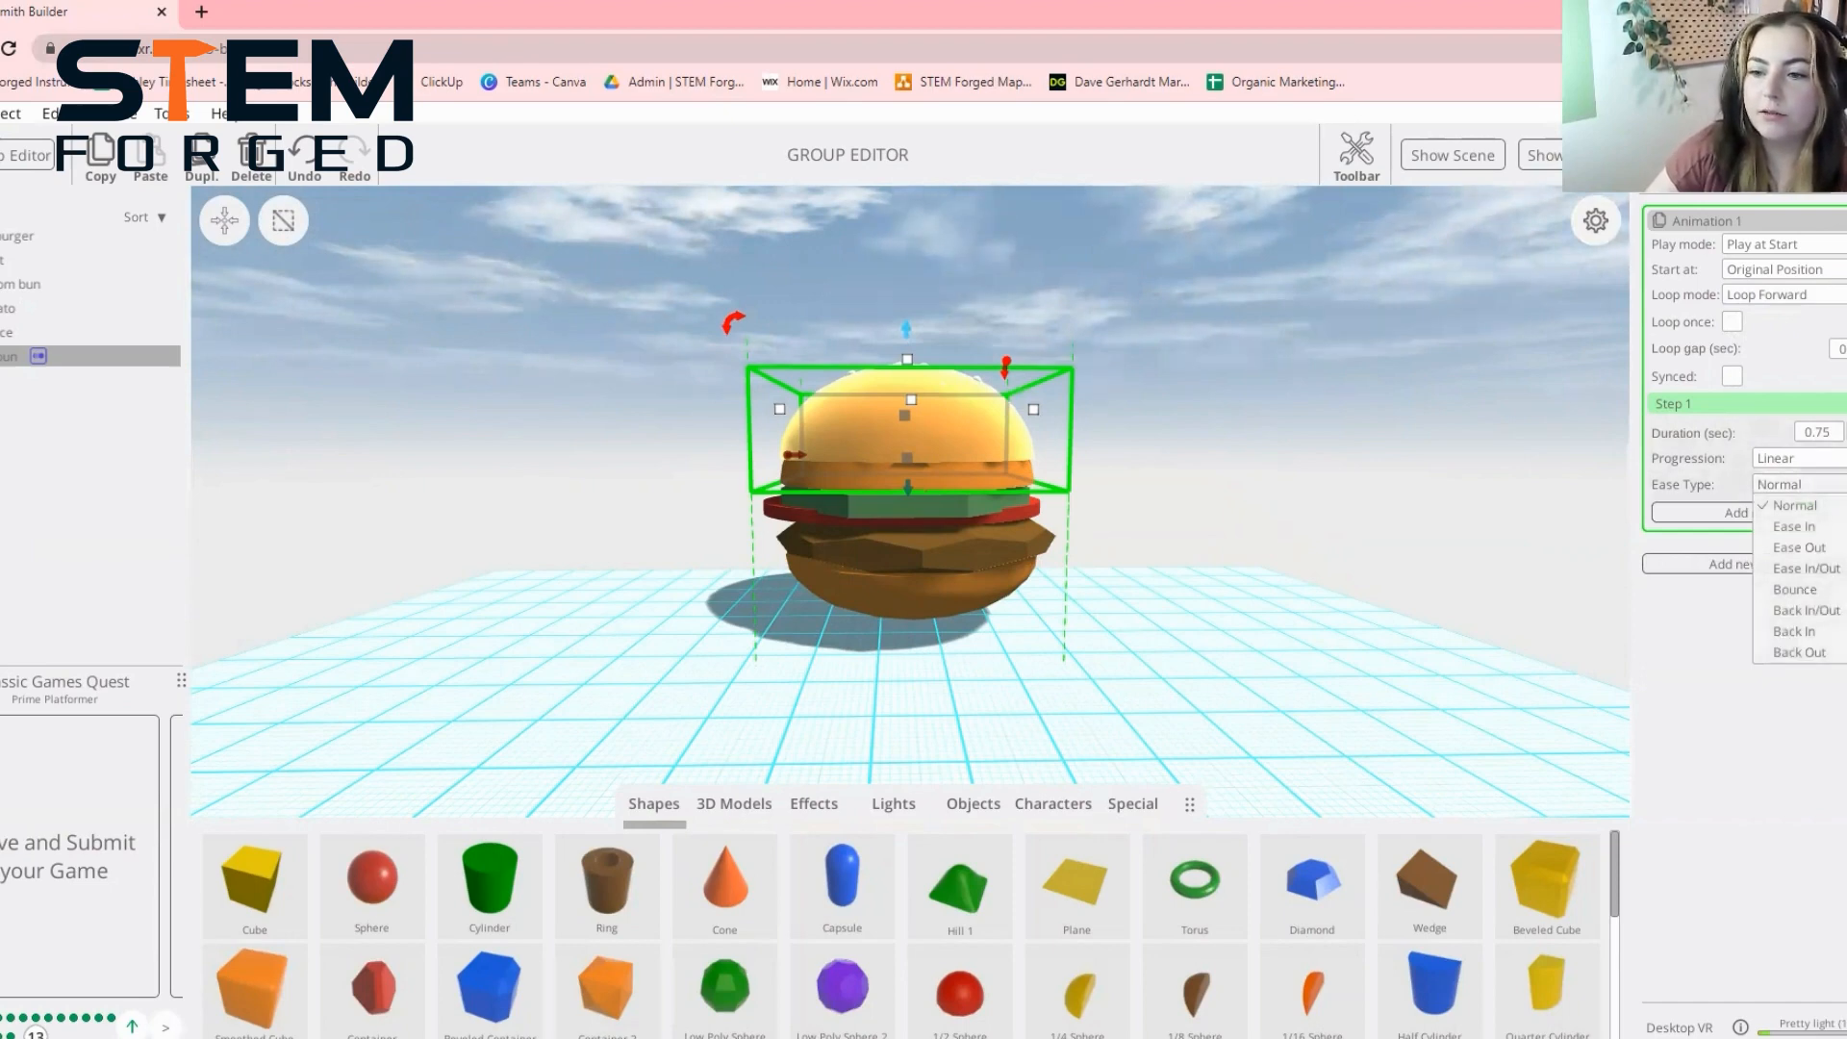
pyautogui.click(1806, 569)
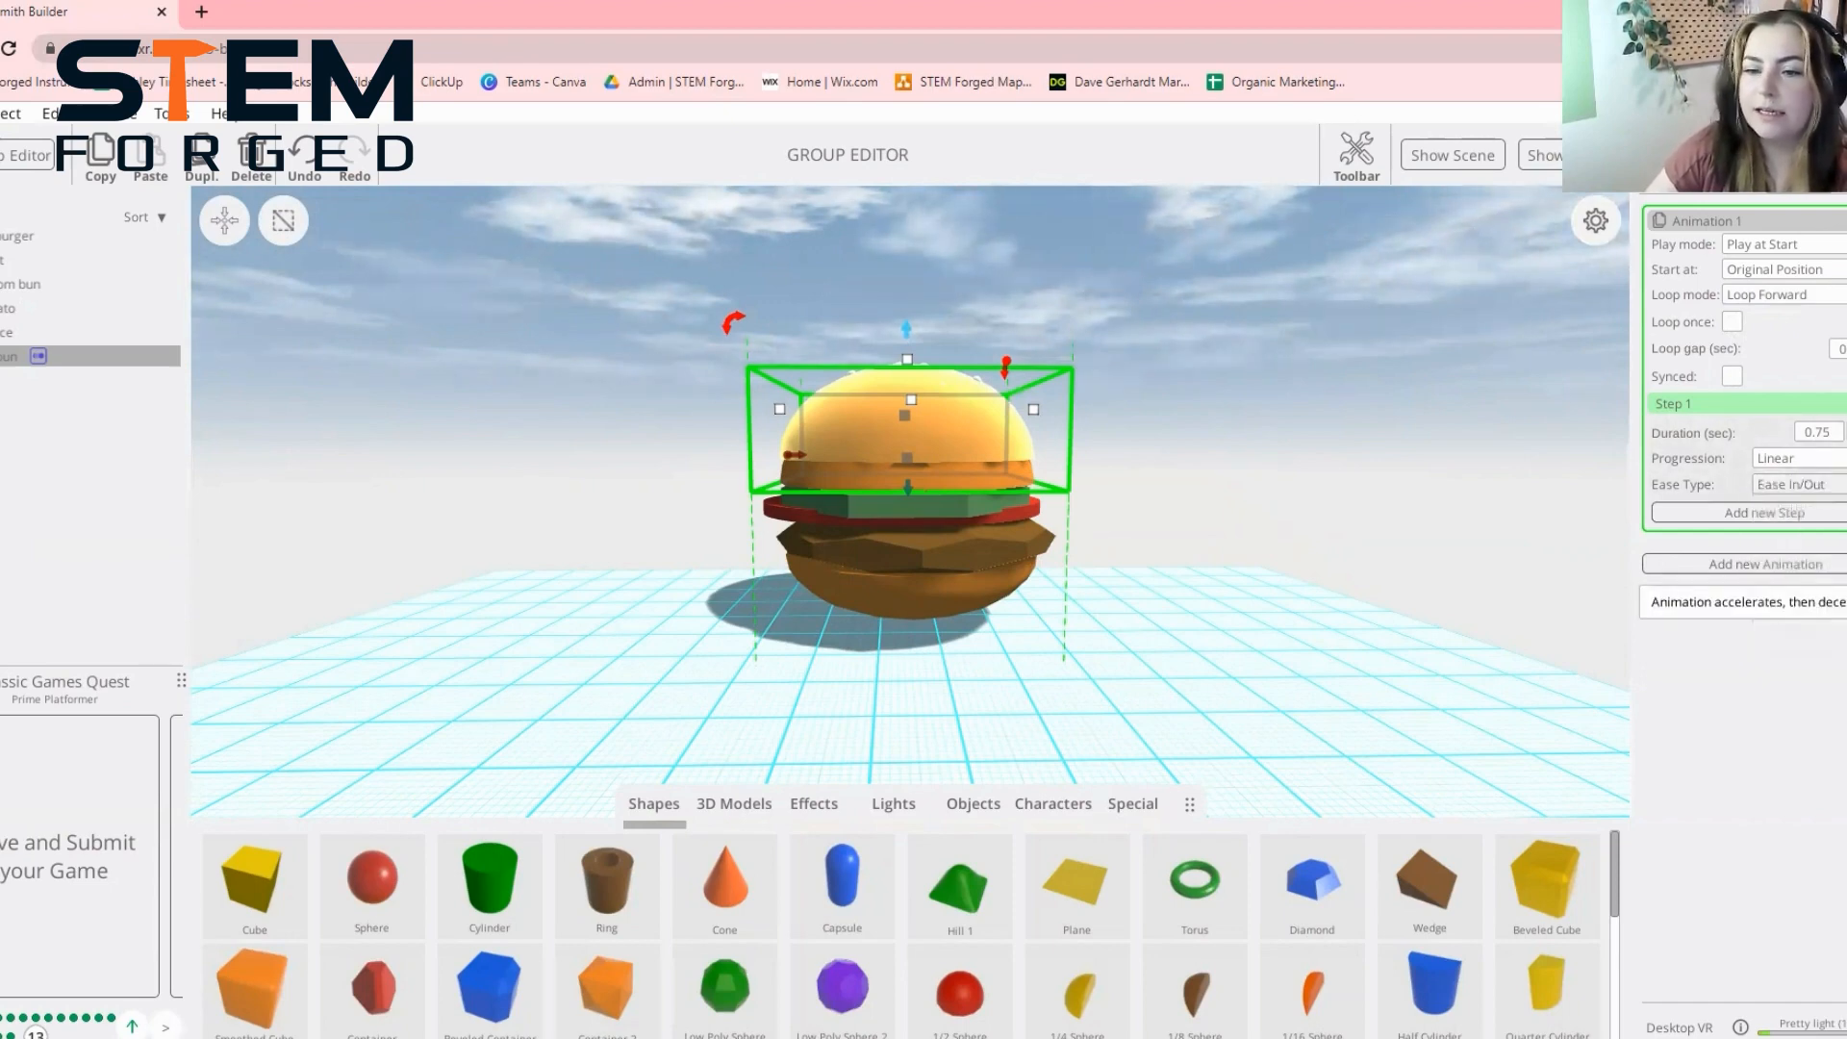
# Leave the group editor and play the scene to check the top bun's looping motion, ending with playback stopped
pyautogui.click(39, 162)
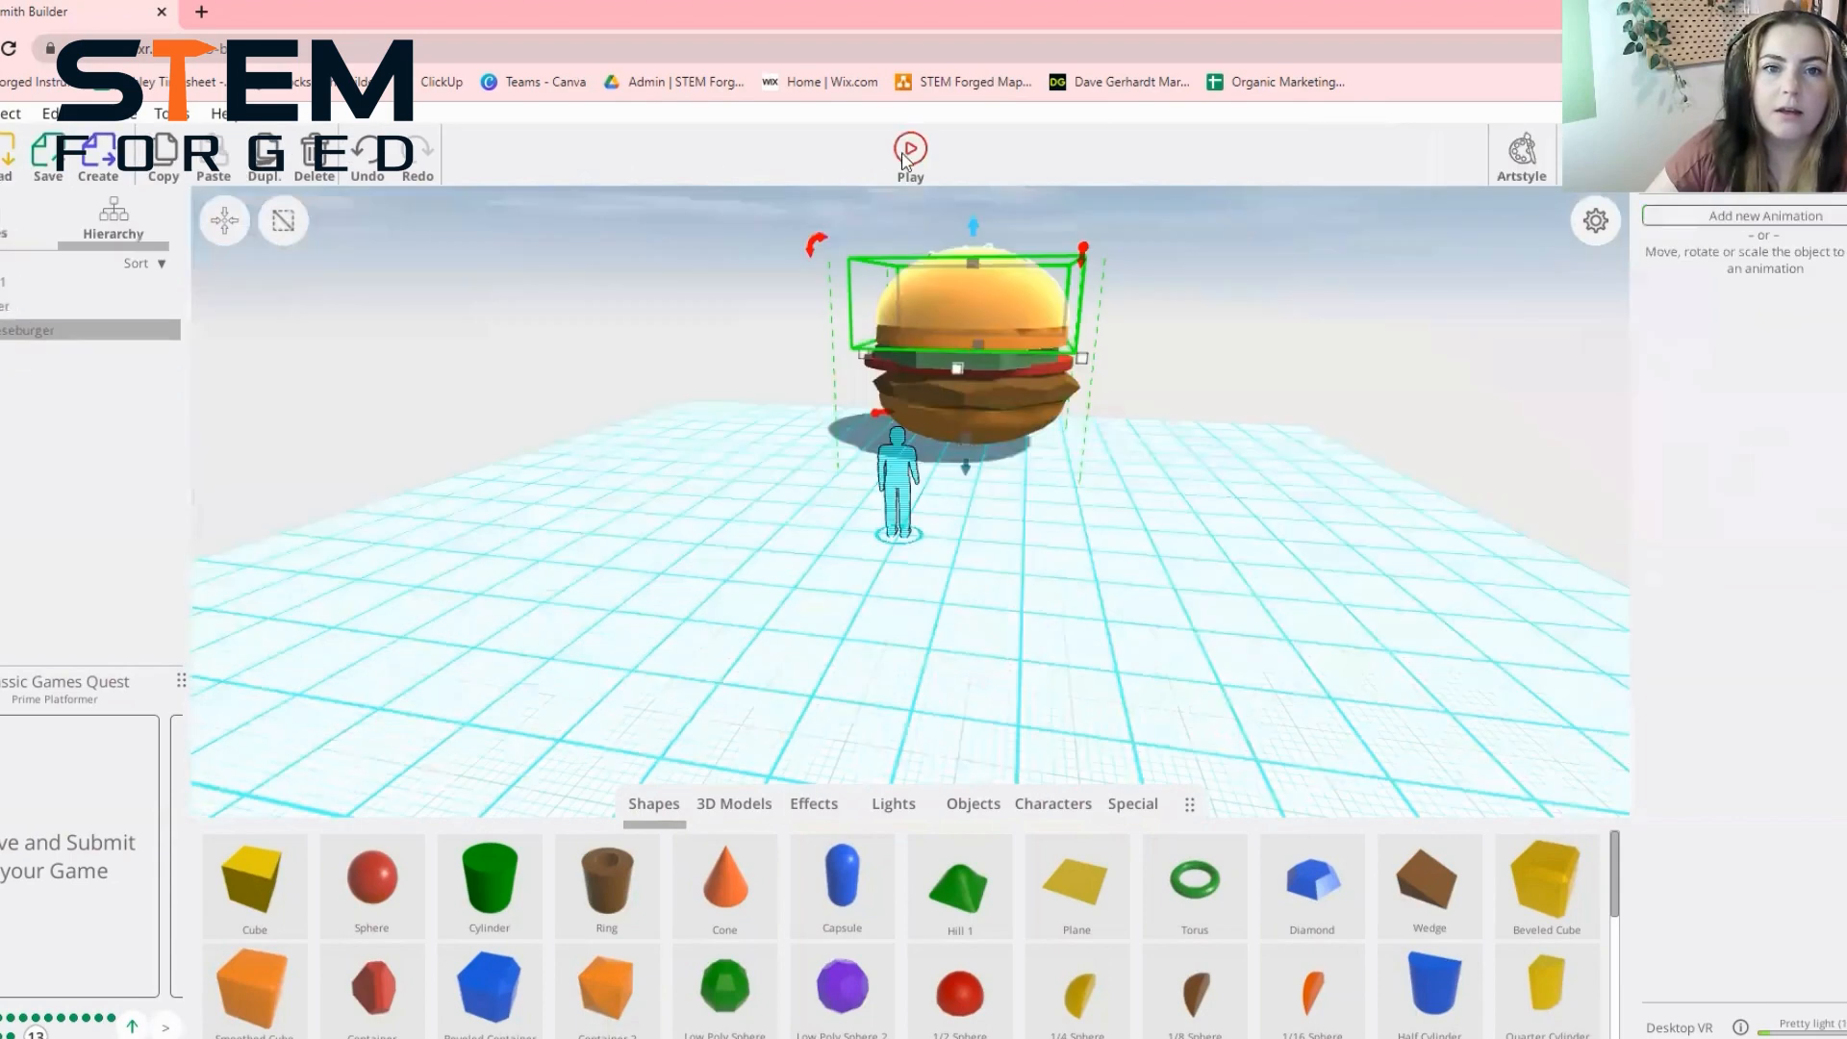
pyautogui.moveTo(719, 508); pyautogui.dragTo(897, 200)
pyautogui.click(941, 203)
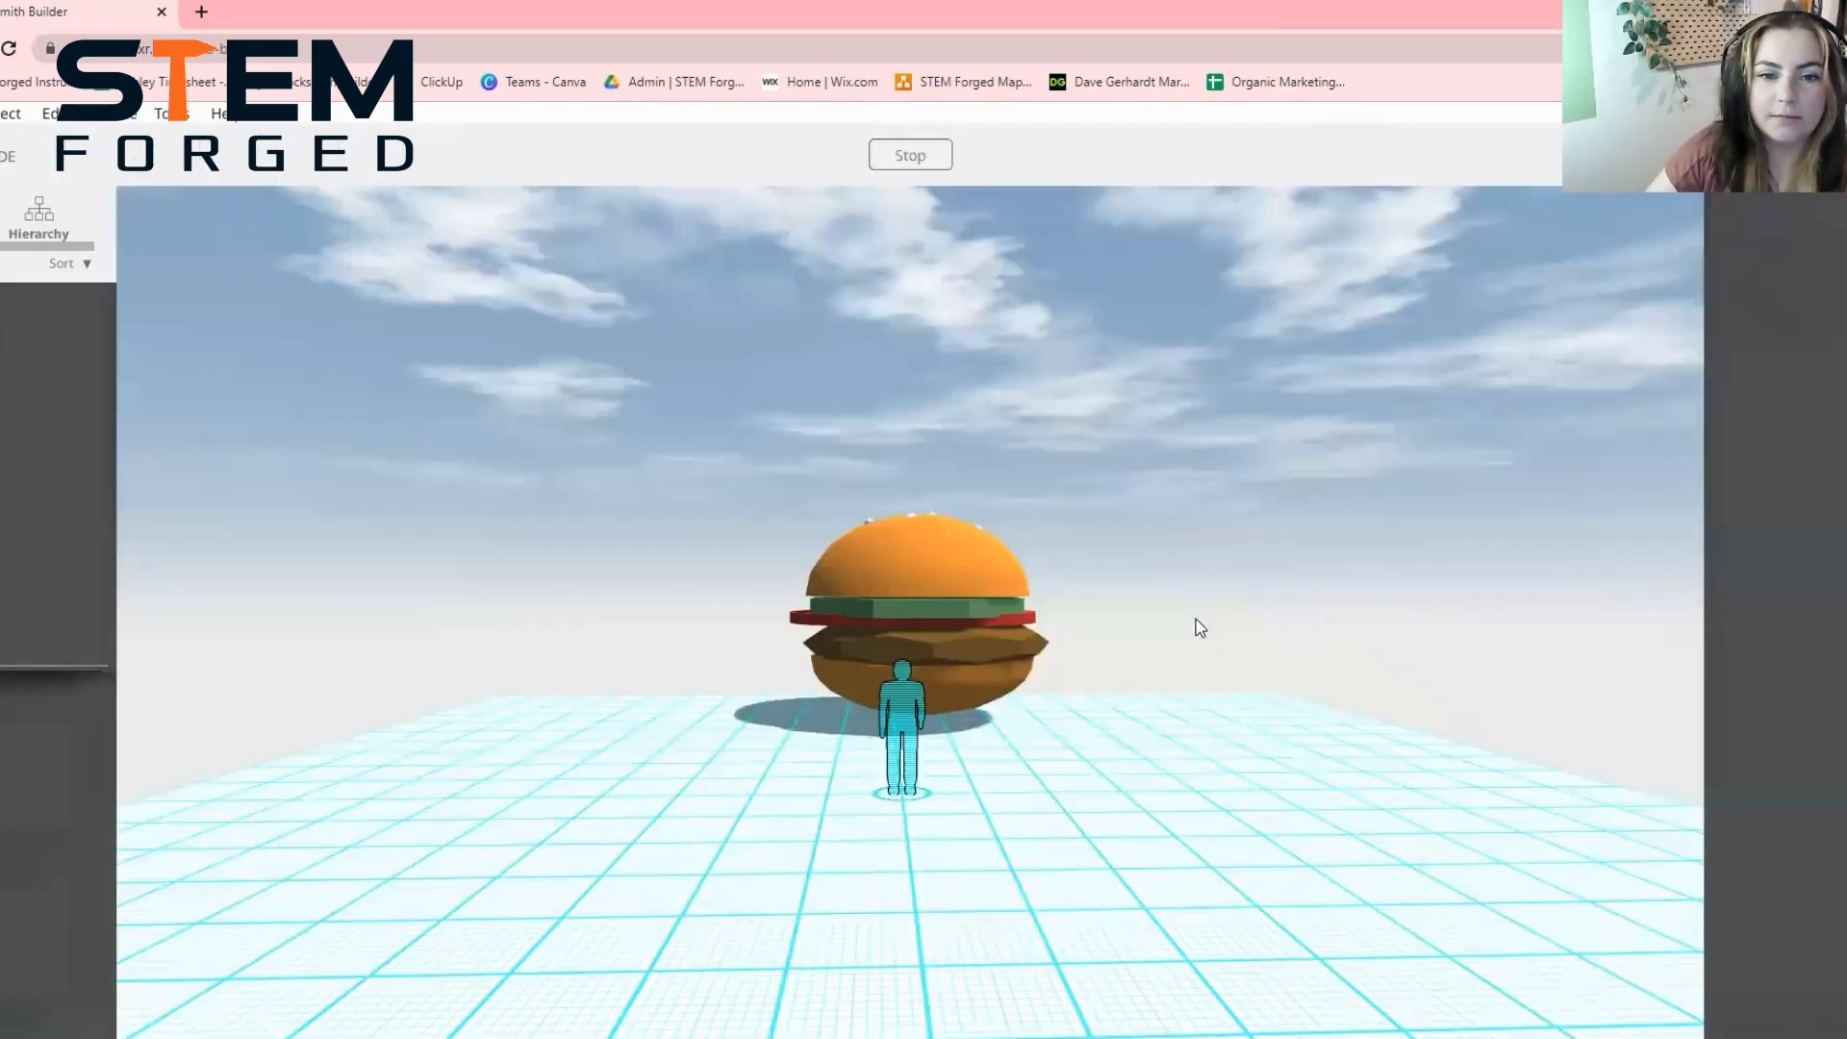
pyautogui.click(876, 152)
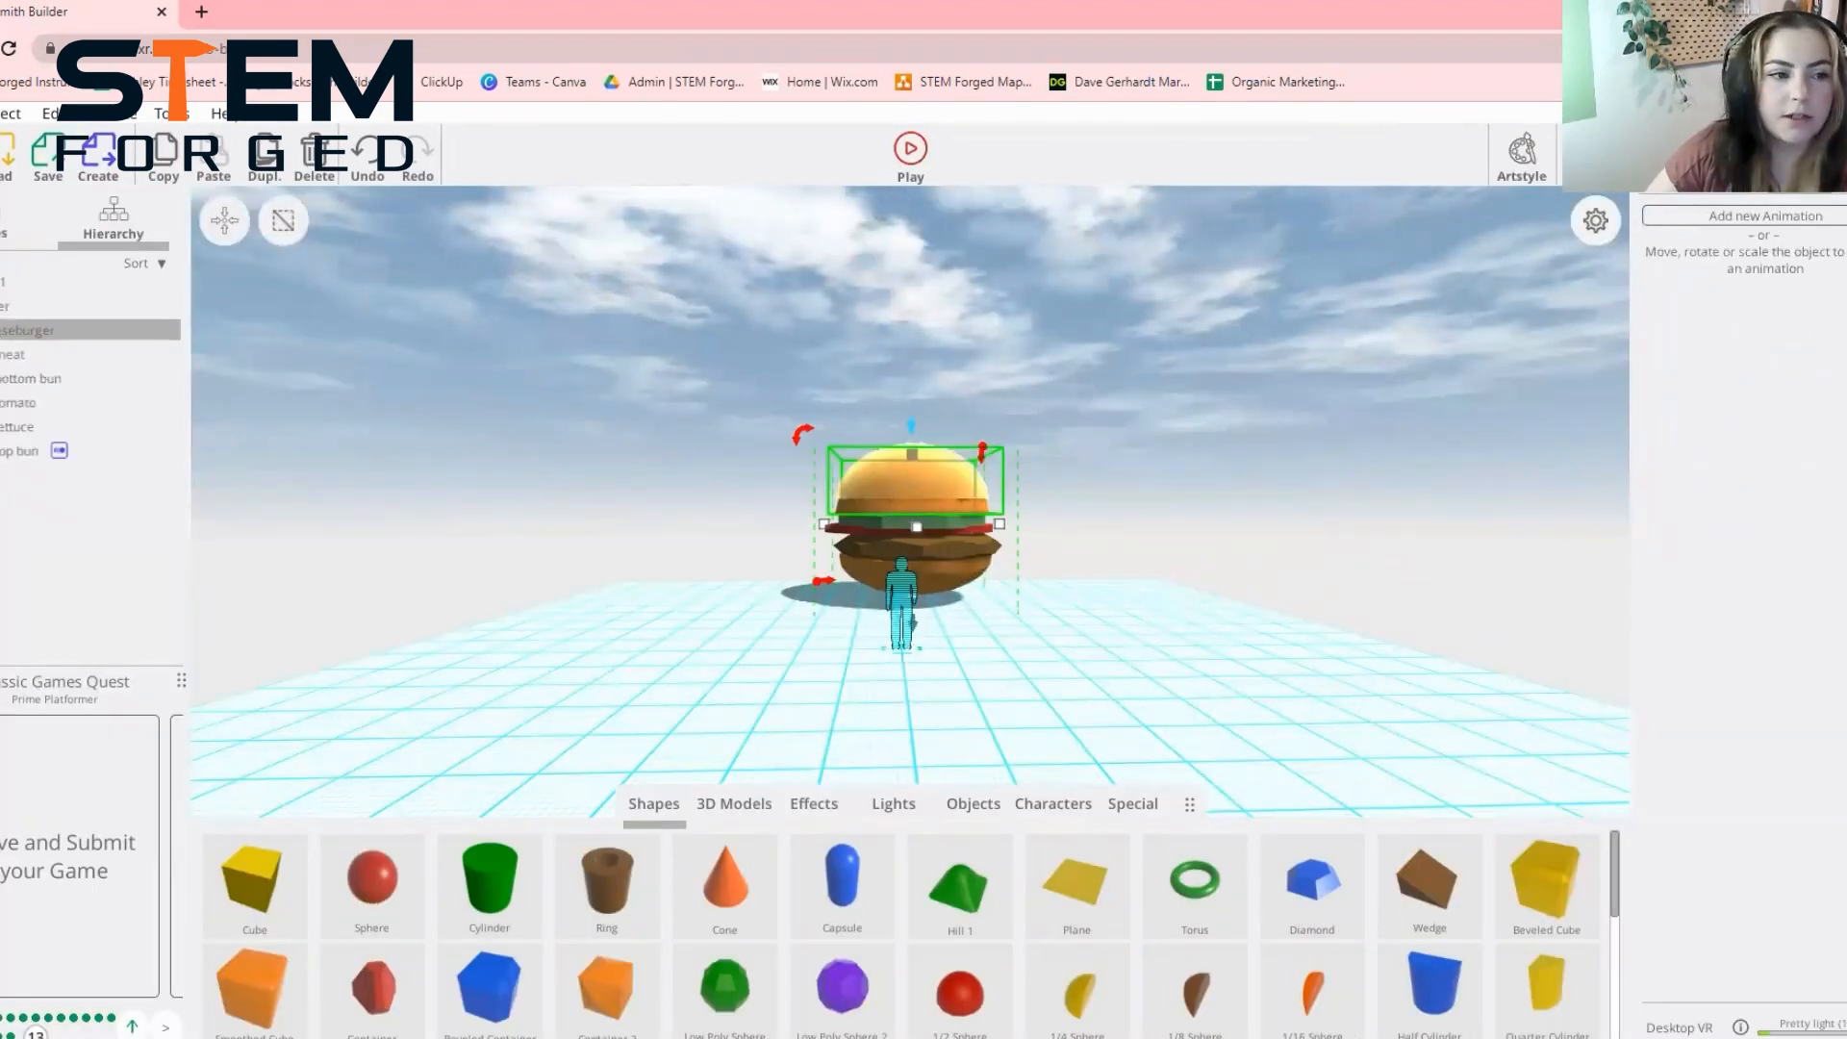
# Change the ease type of the top bun's animation to Bounce
pyautogui.click(19, 451)
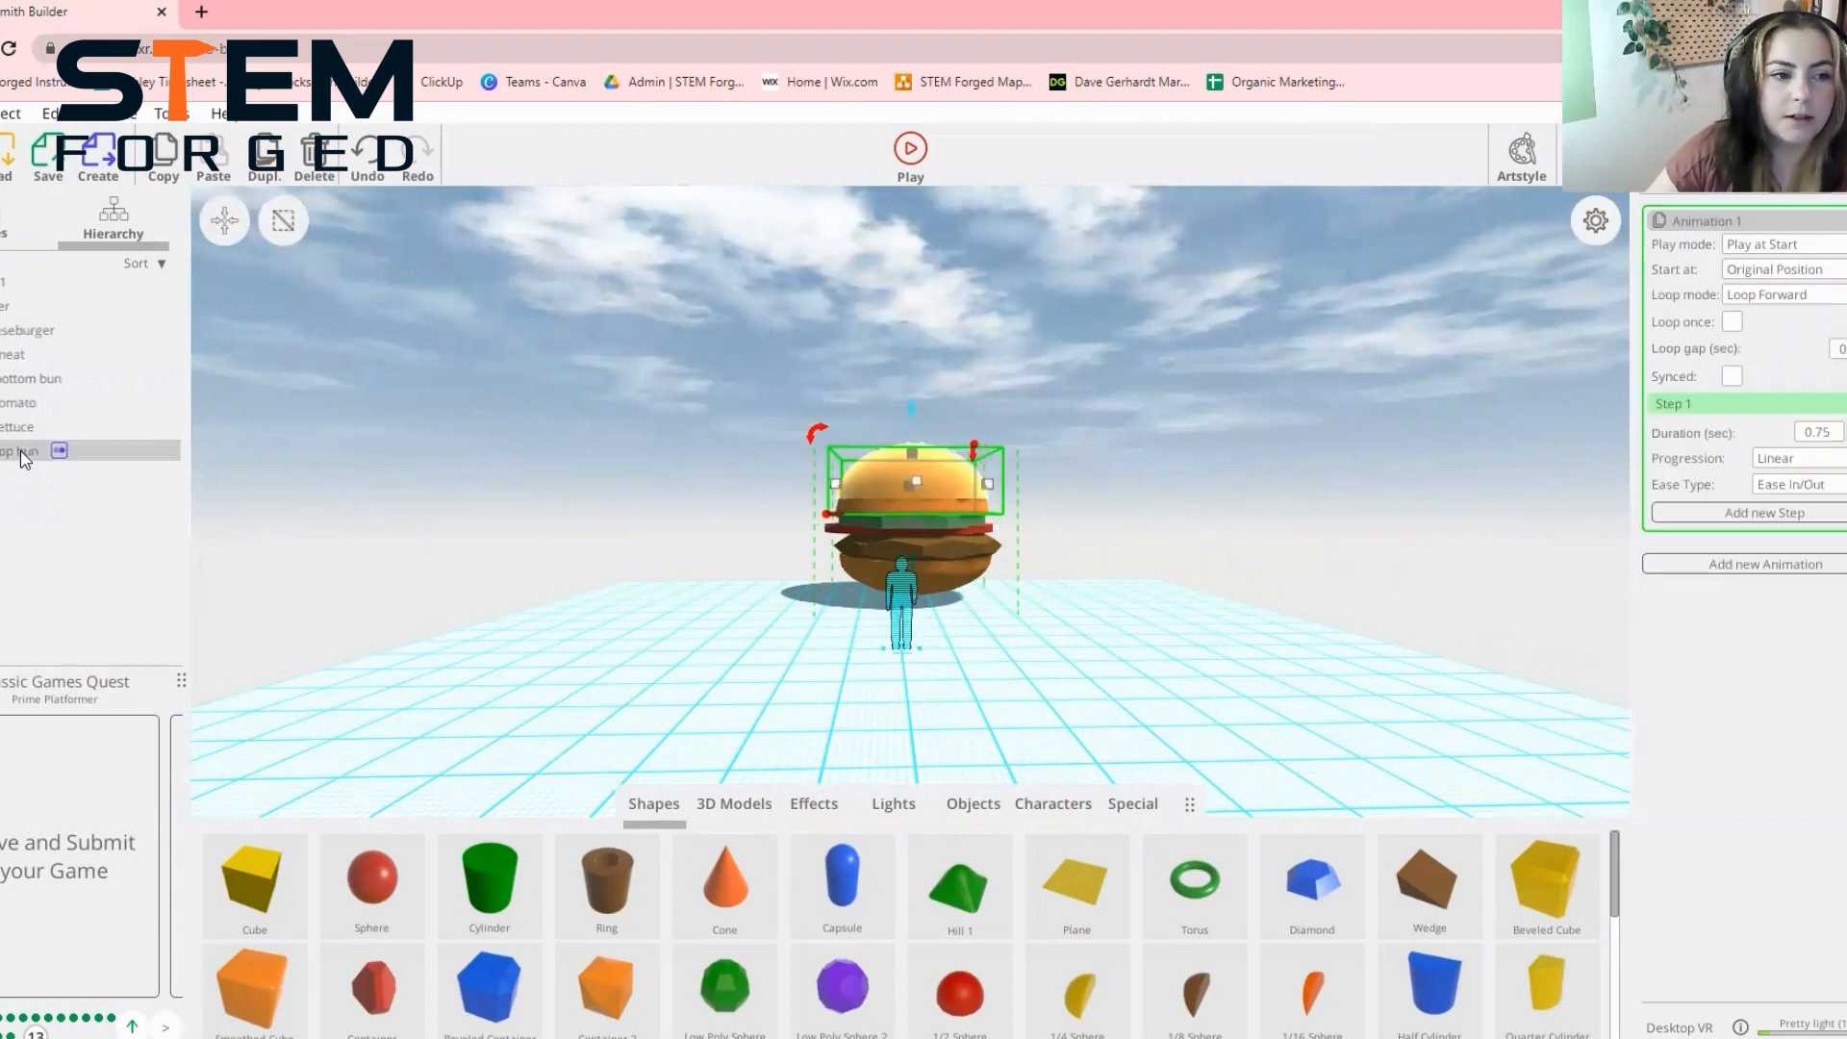
pyautogui.click(1799, 487)
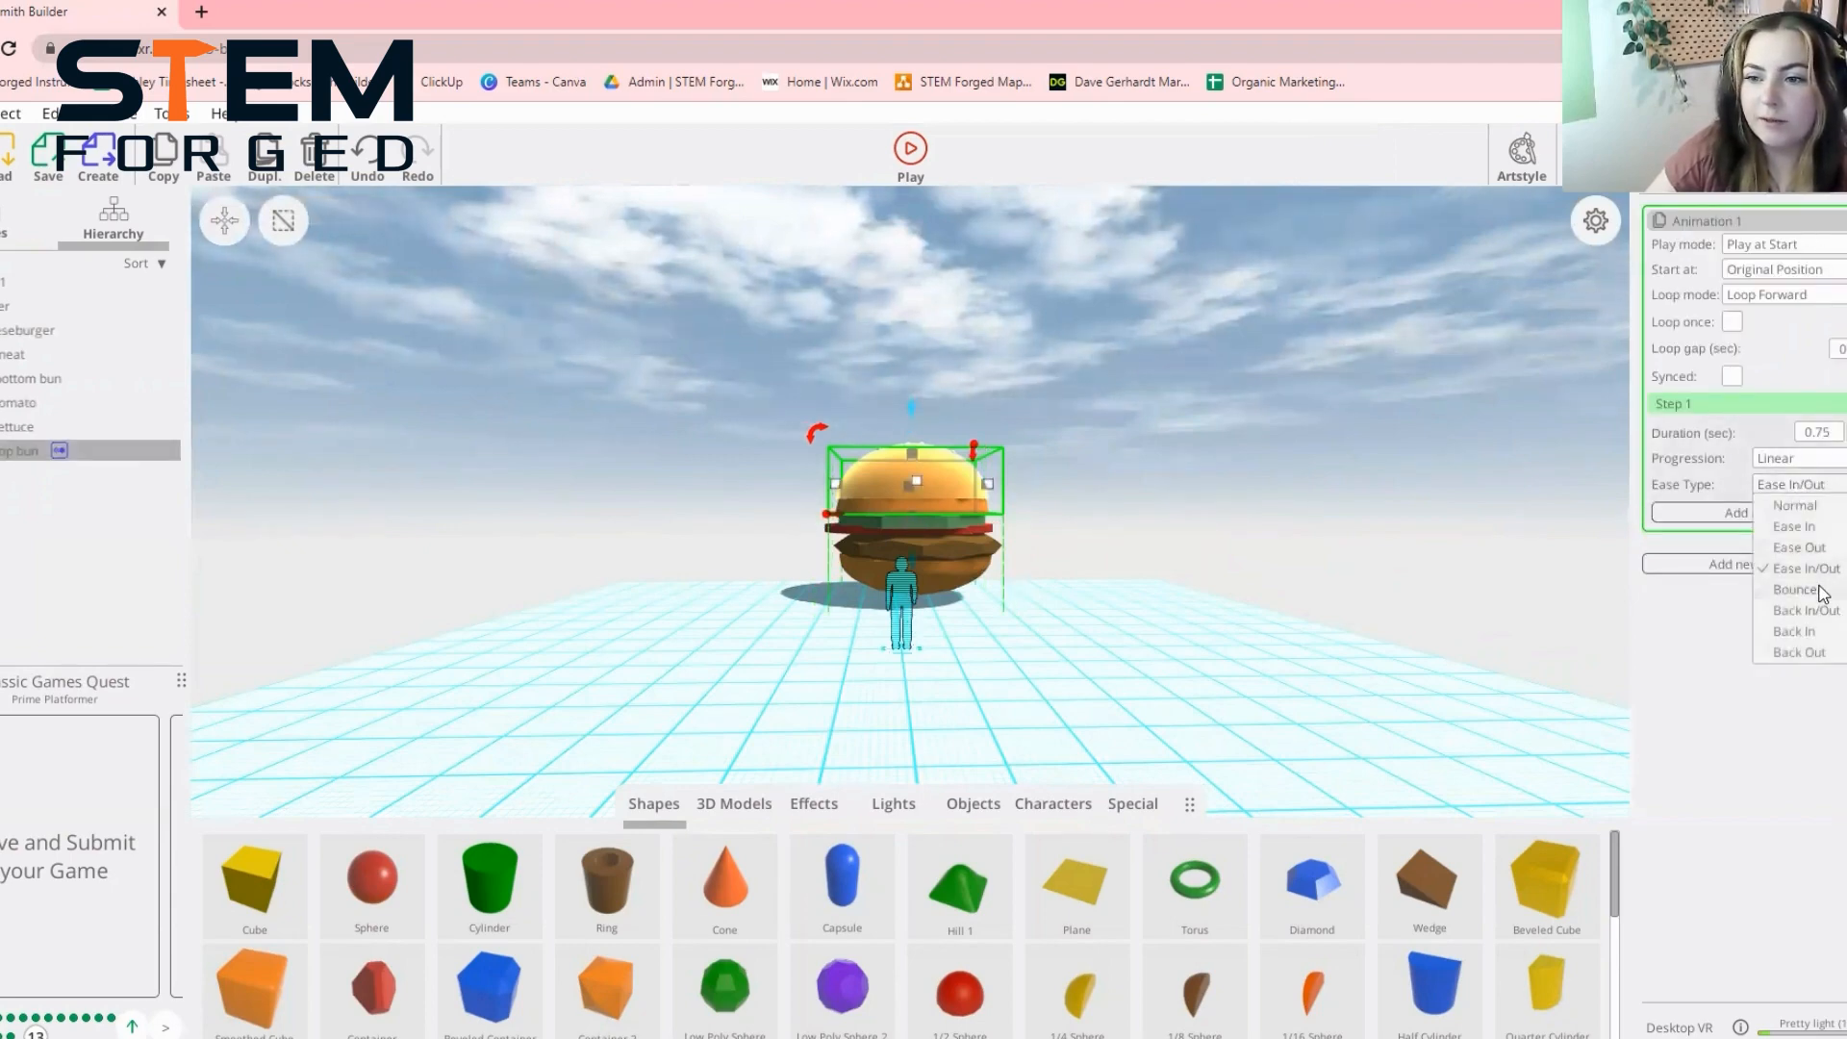
pyautogui.click(1795, 589)
# Play the scene again to check the top bun's bounce motion, and stop playback
pyautogui.click(911, 154)
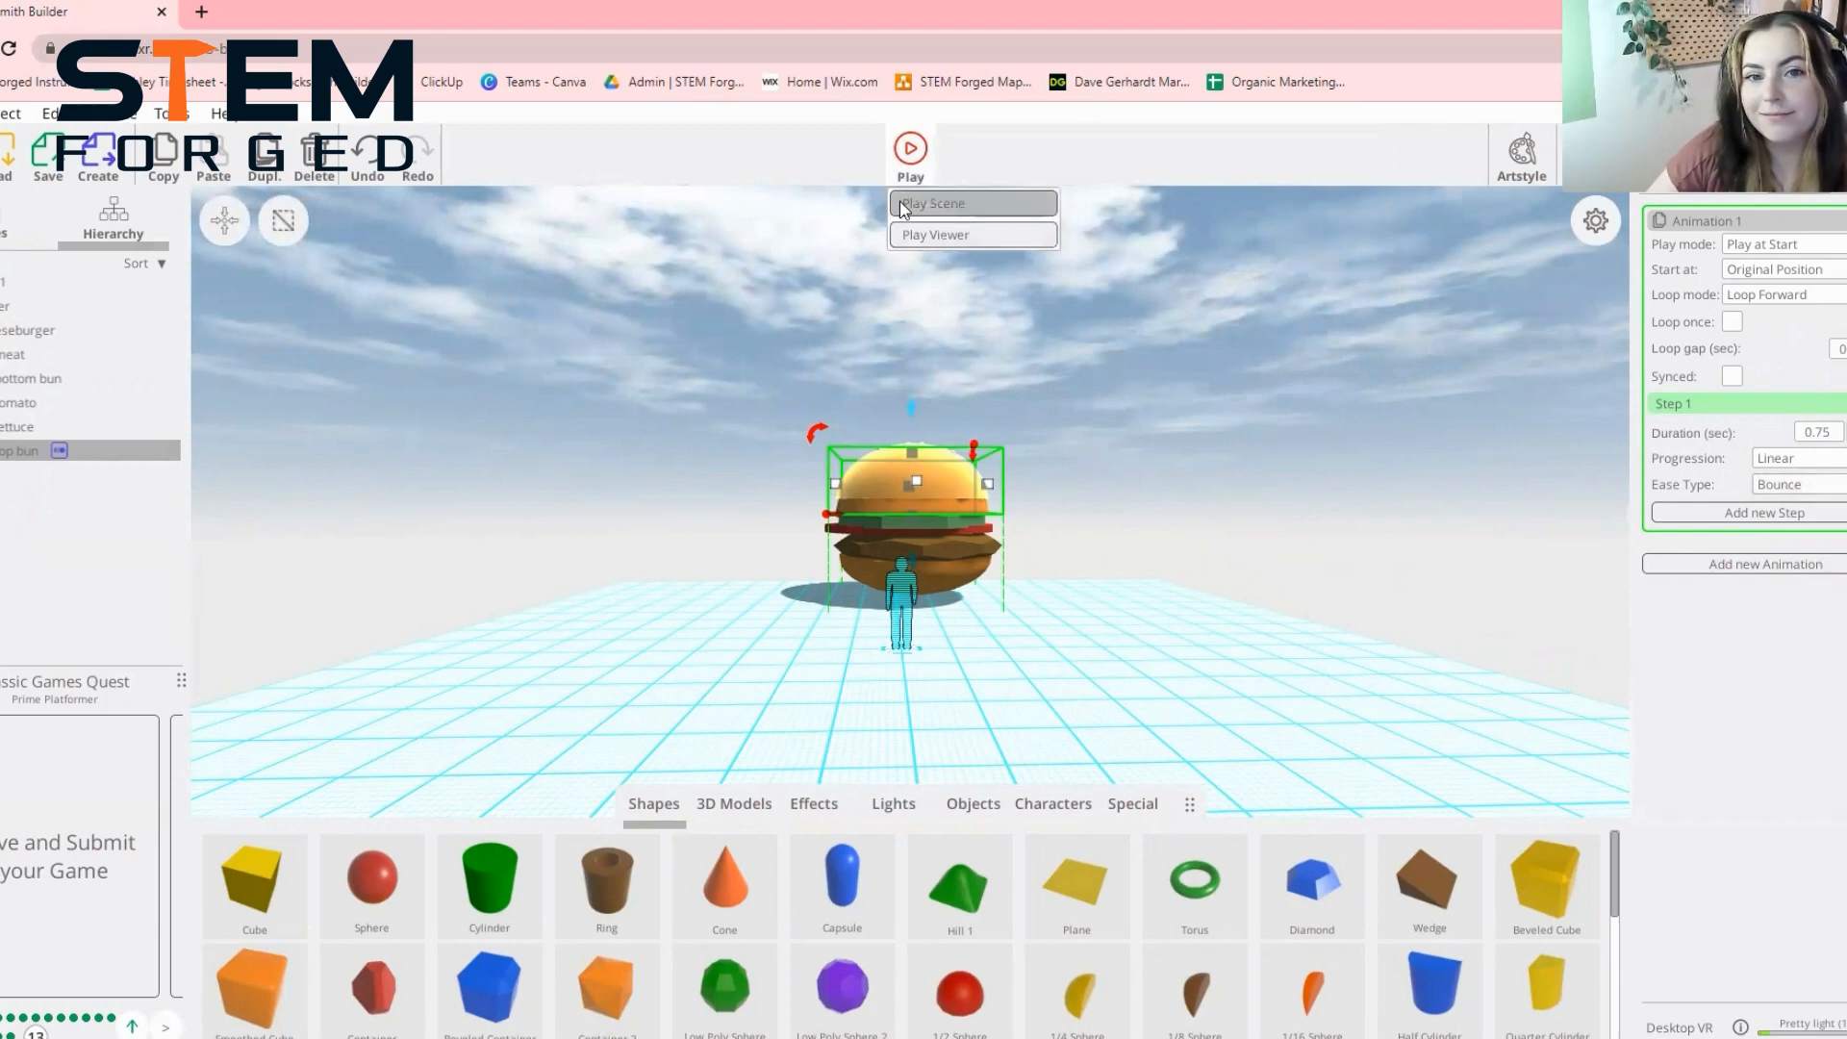
pyautogui.click(898, 200)
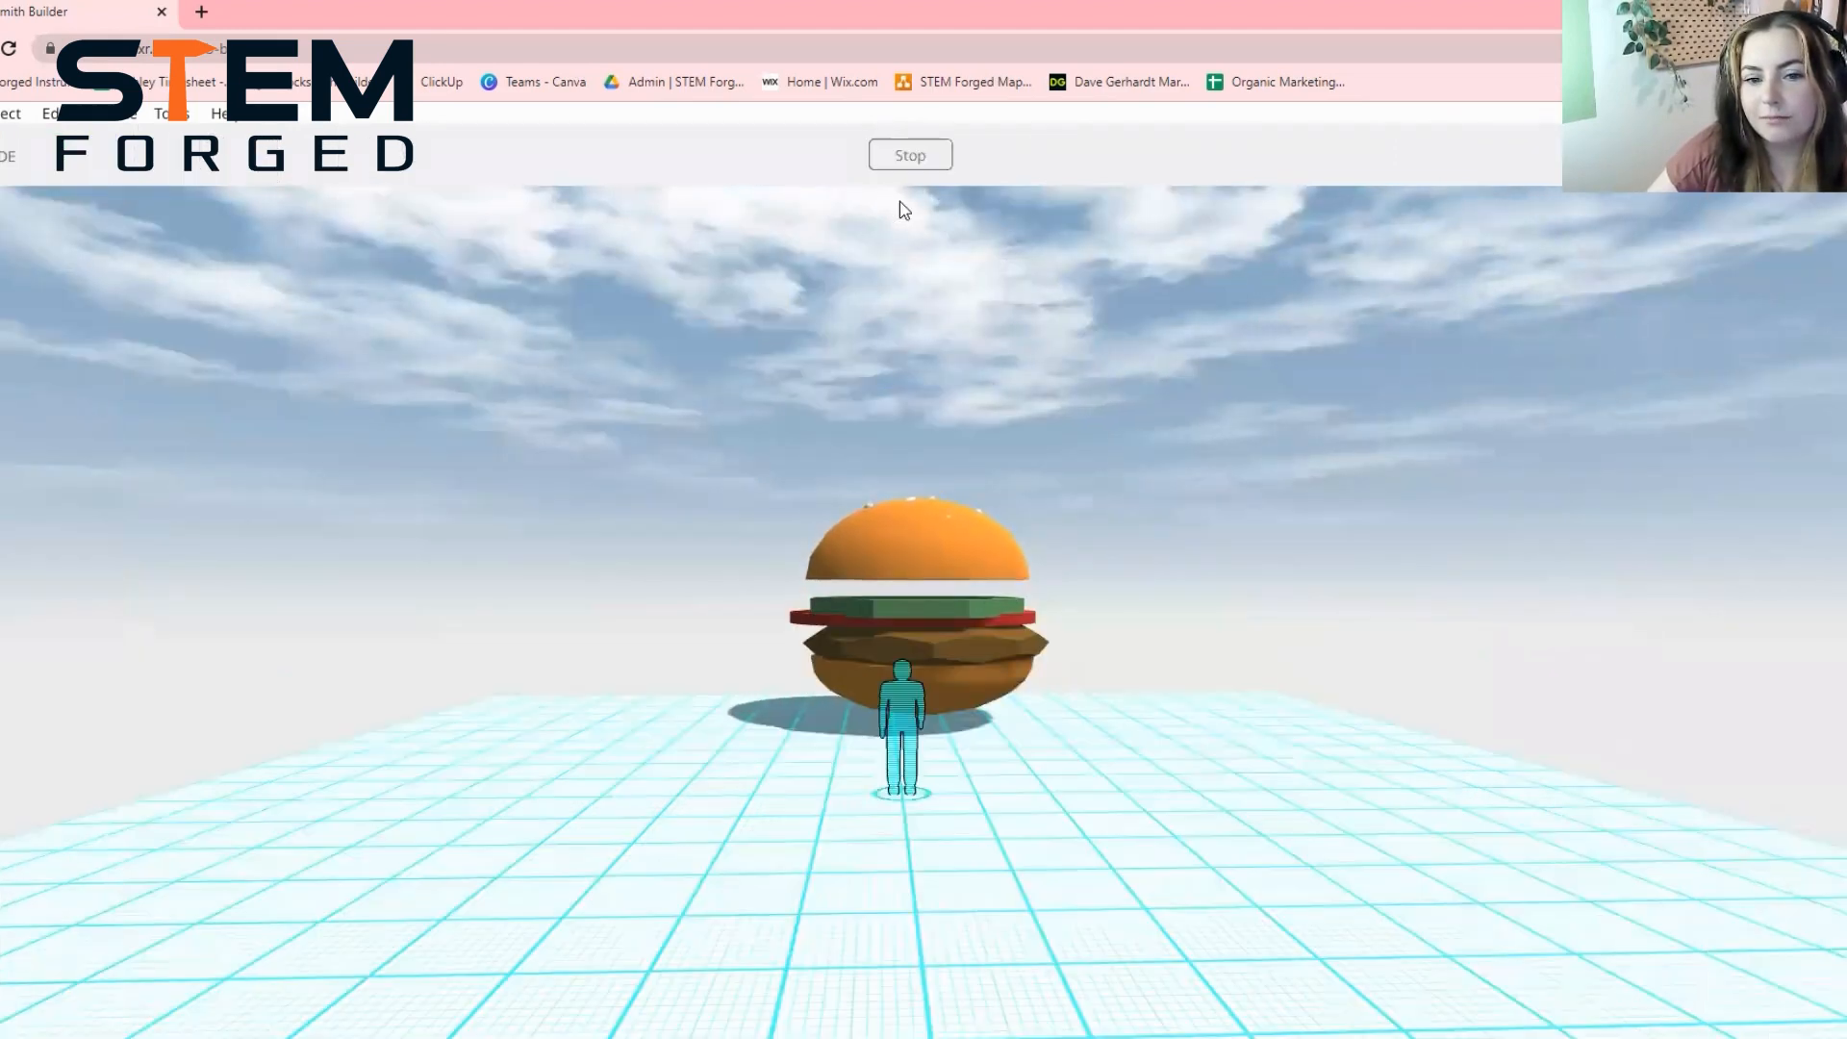
pyautogui.click(877, 154)
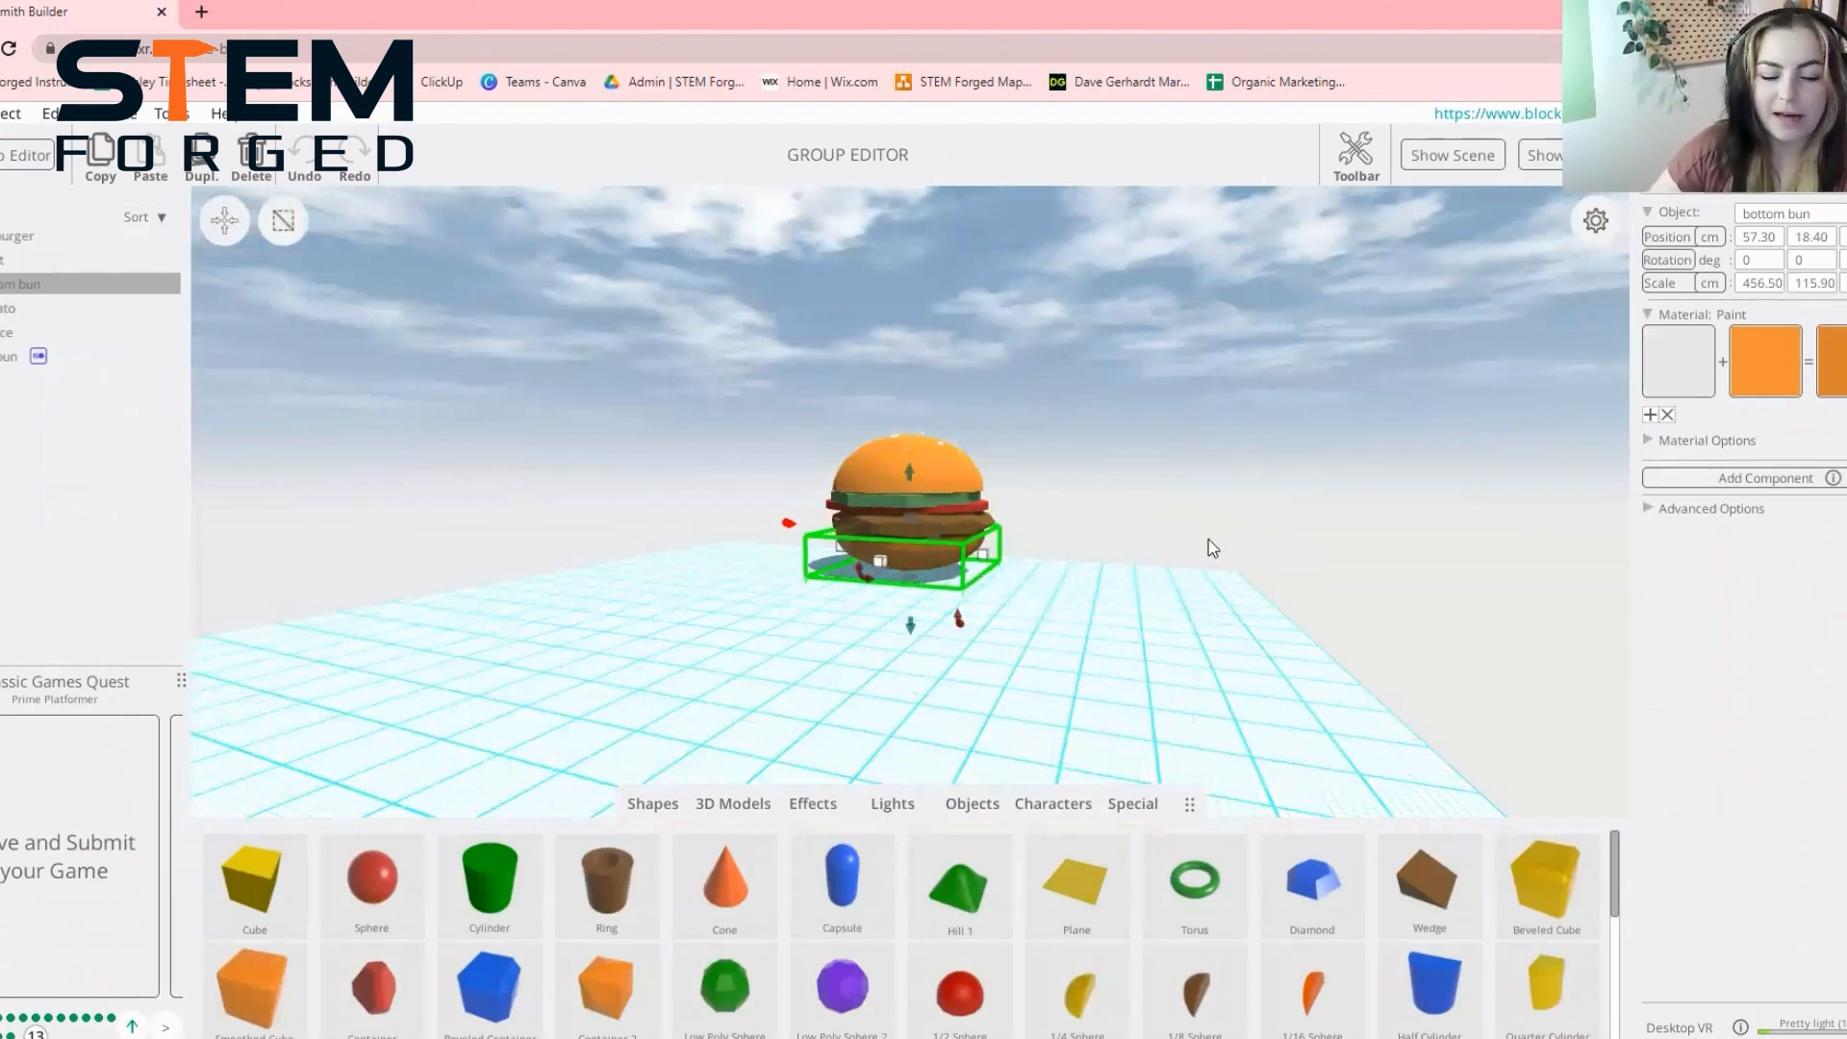
# Add a new animation to the bottom bun in the cheeseburger group, with a first step that lowers it slightly
pyautogui.scroll(5, 1208, 539)
pyautogui.moveTo(1482, 458); pyautogui.dragTo(1435, 466)
pyautogui.click(1750, 163)
pyautogui.click(1751, 217)
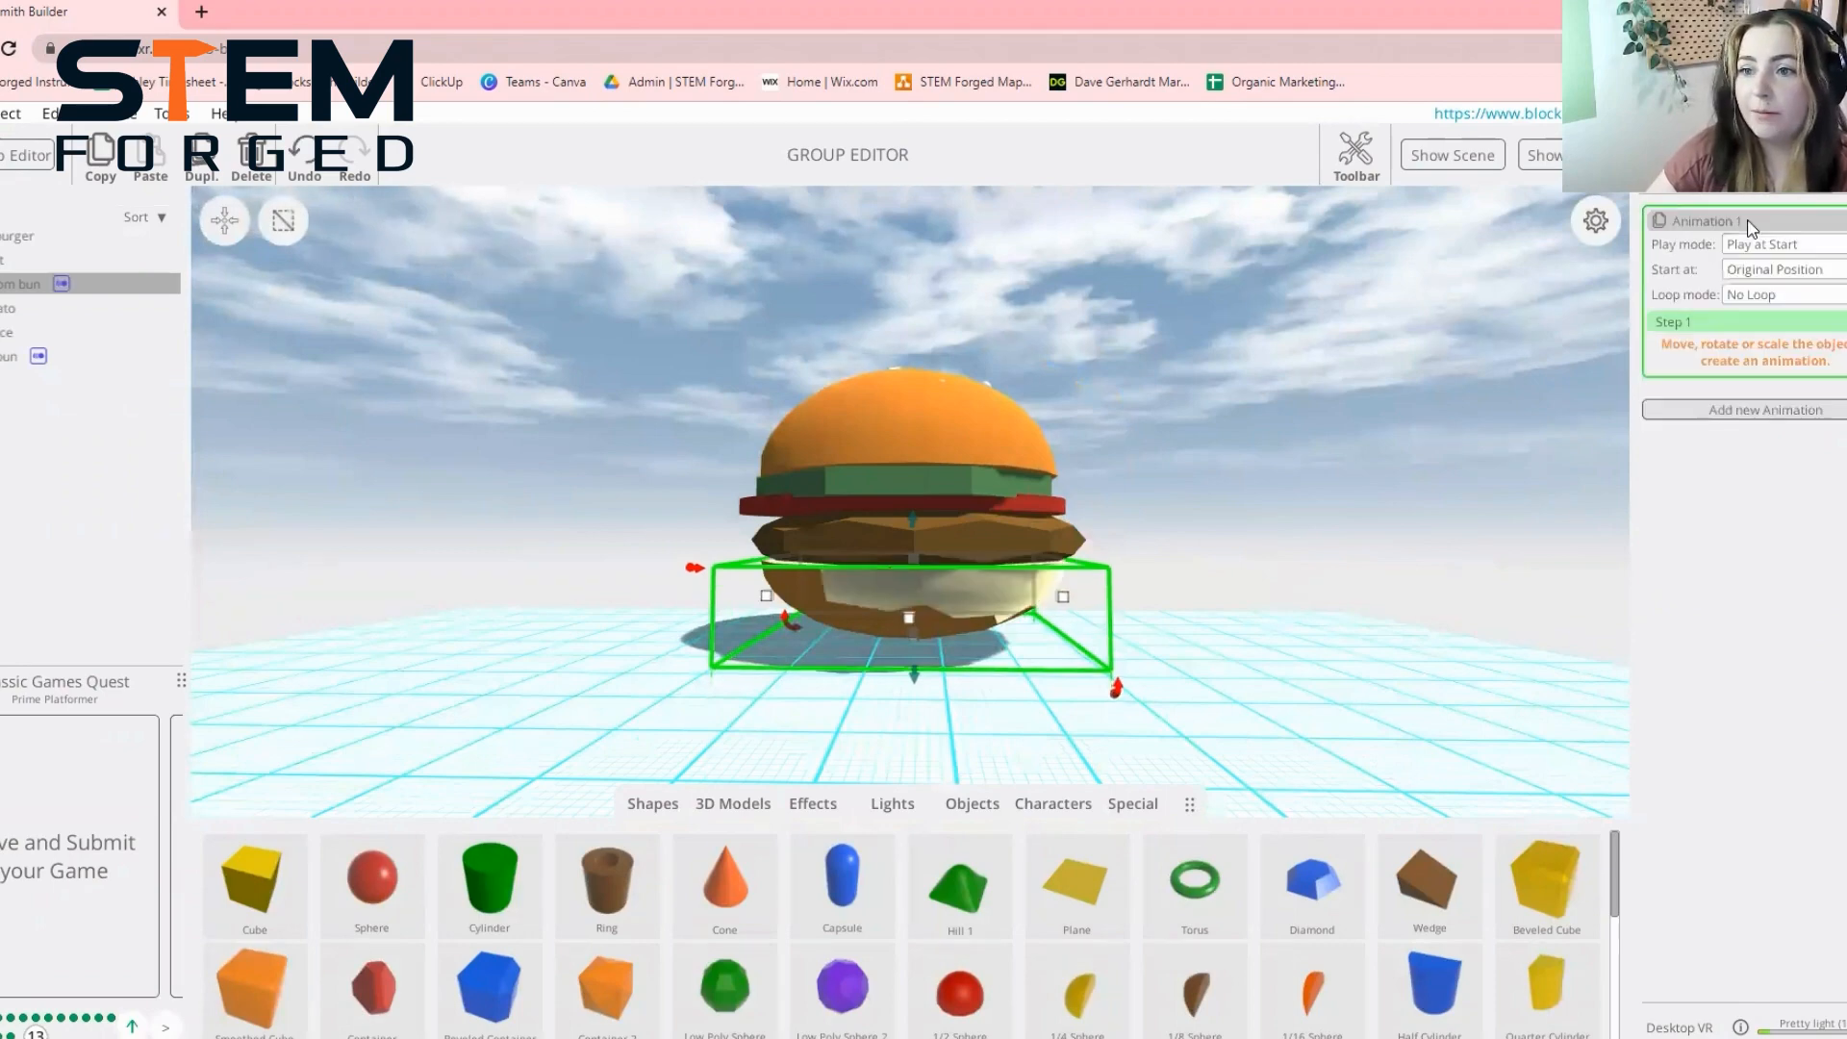
pyautogui.moveTo(912, 517); pyautogui.dragTo(902, 545)
pyautogui.hotkey('ctrl', 'z')
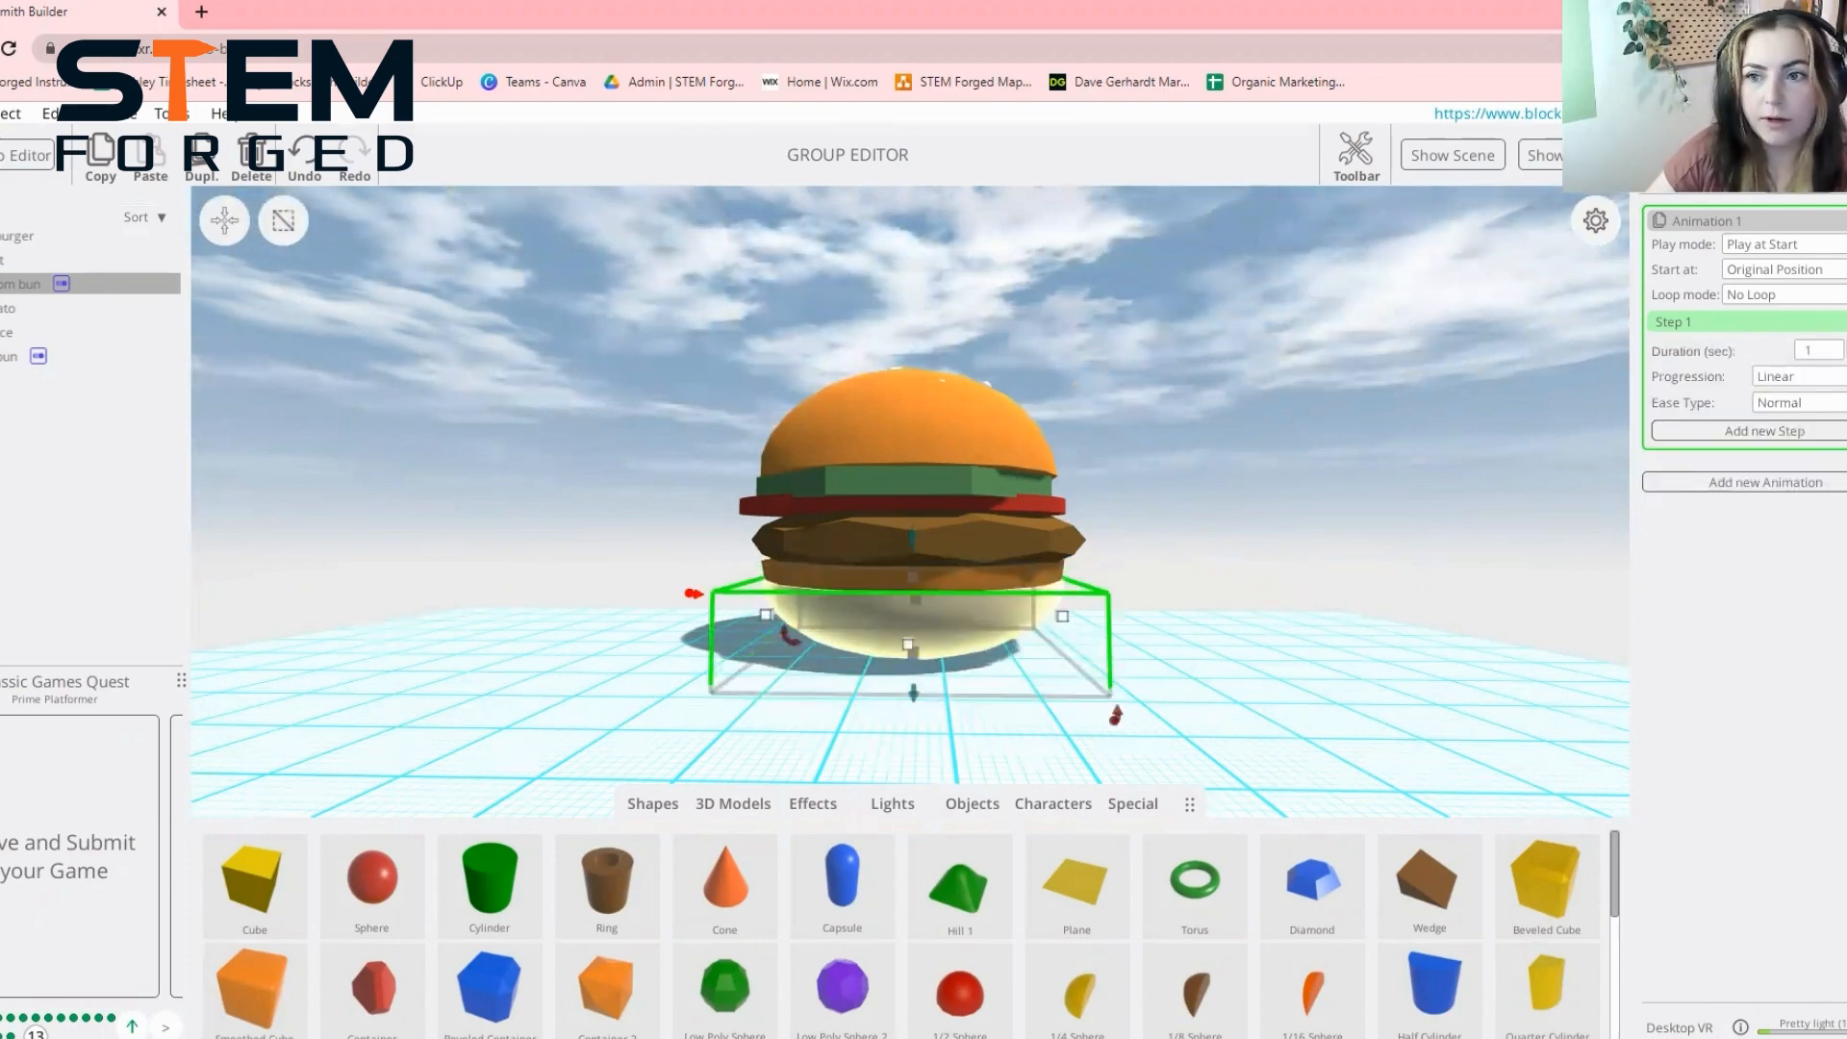
# Set the bottom bun animation to Loop Back and forth with a 0.75-second duration and the Bounce ease type
pyautogui.click(1789, 295)
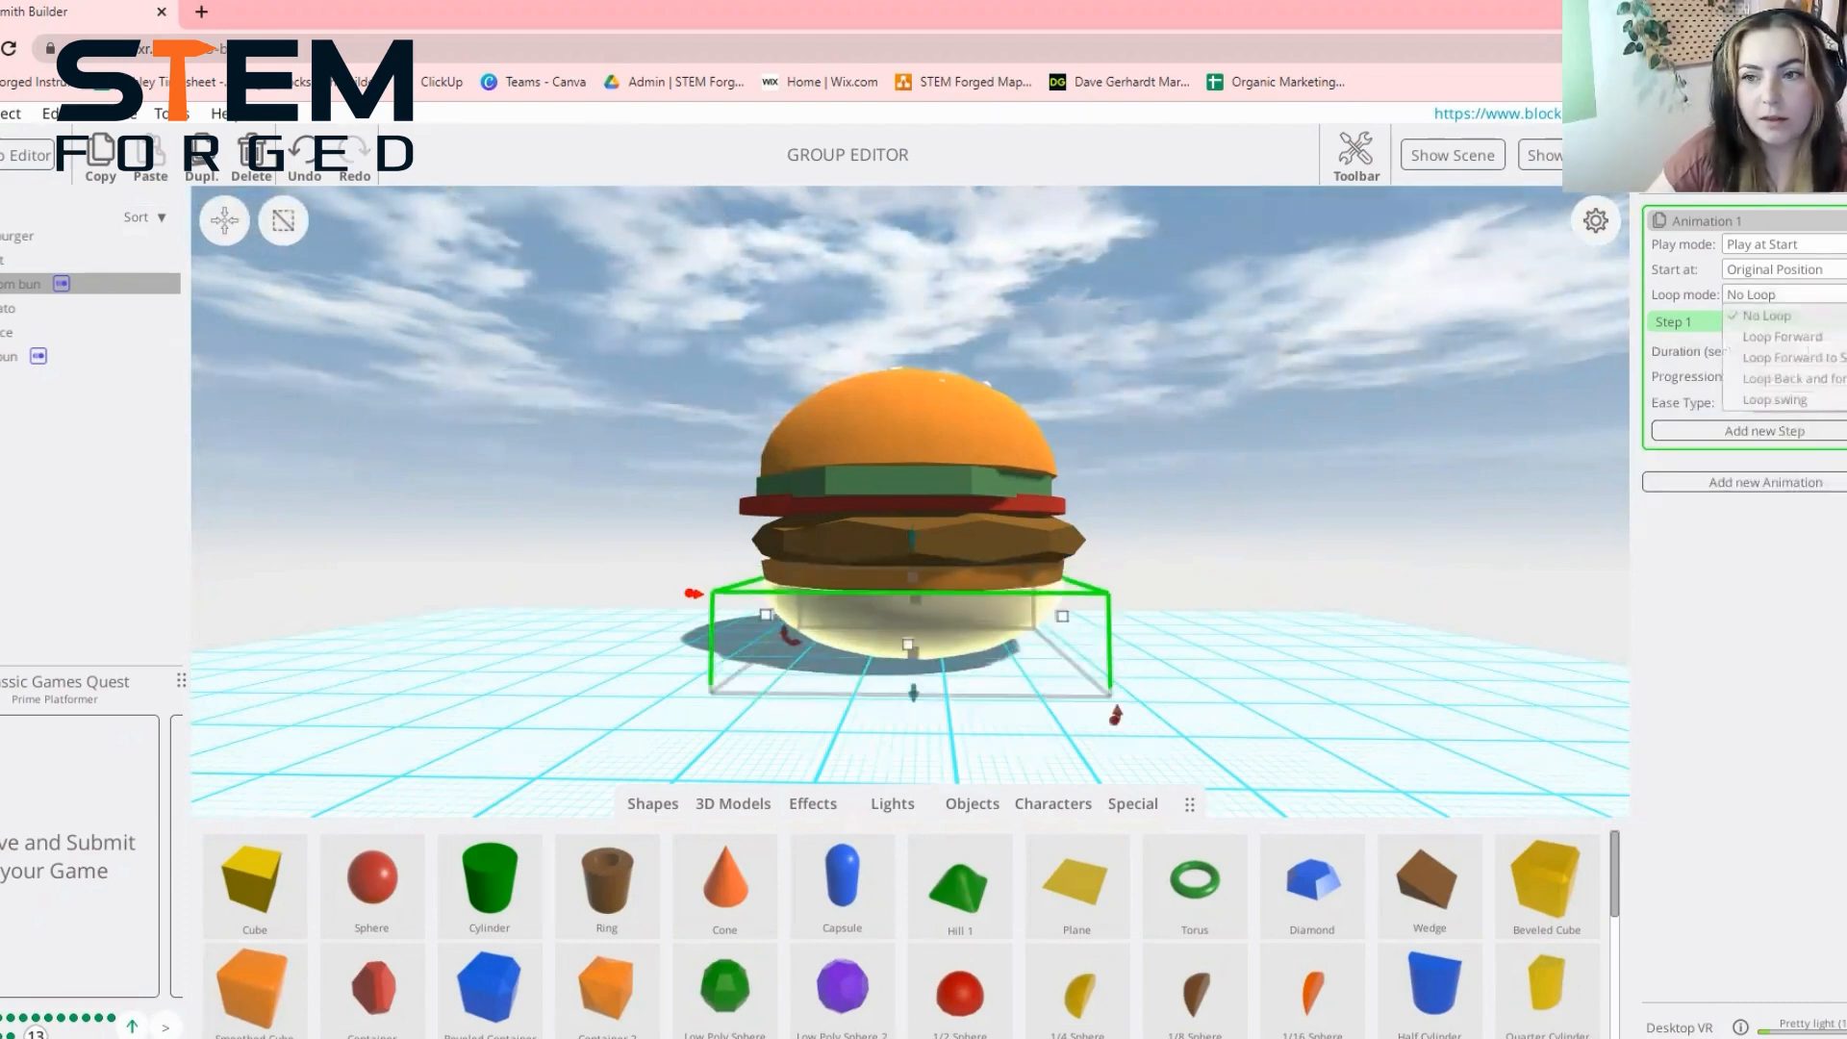
pyautogui.click(1820, 381)
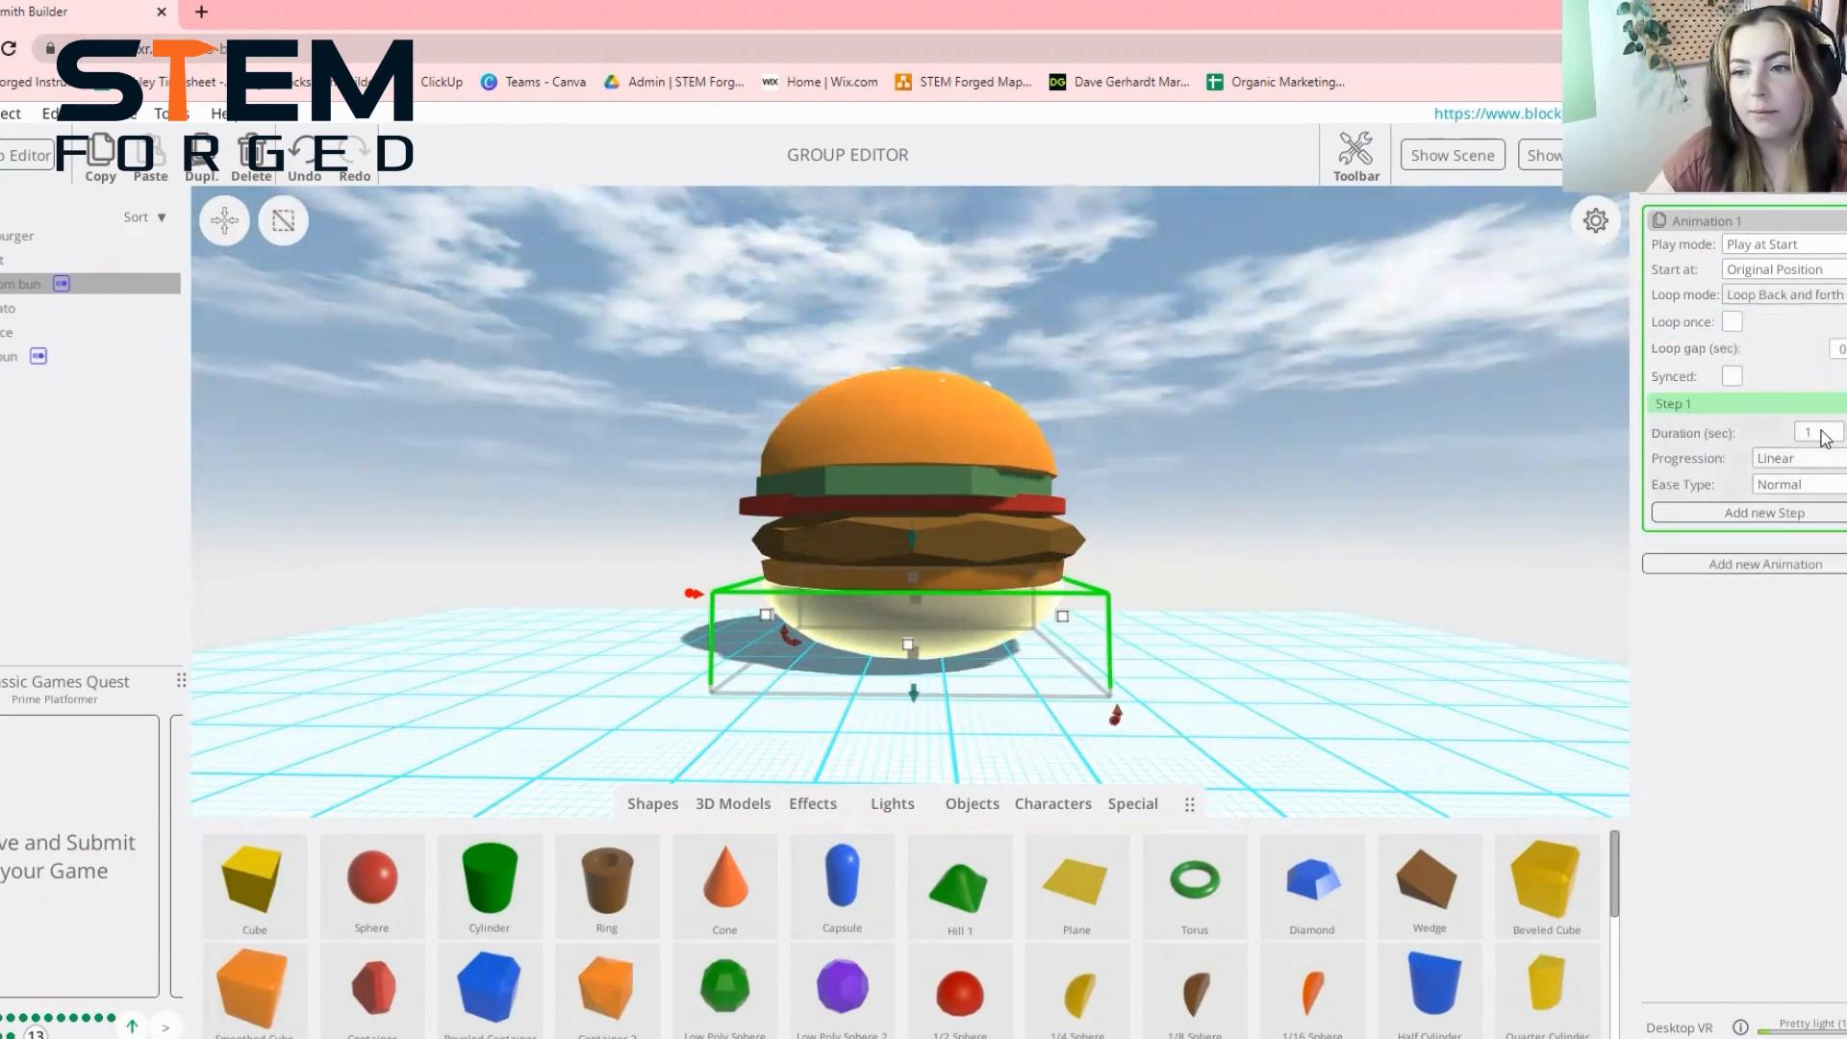
pyautogui.click(1823, 434)
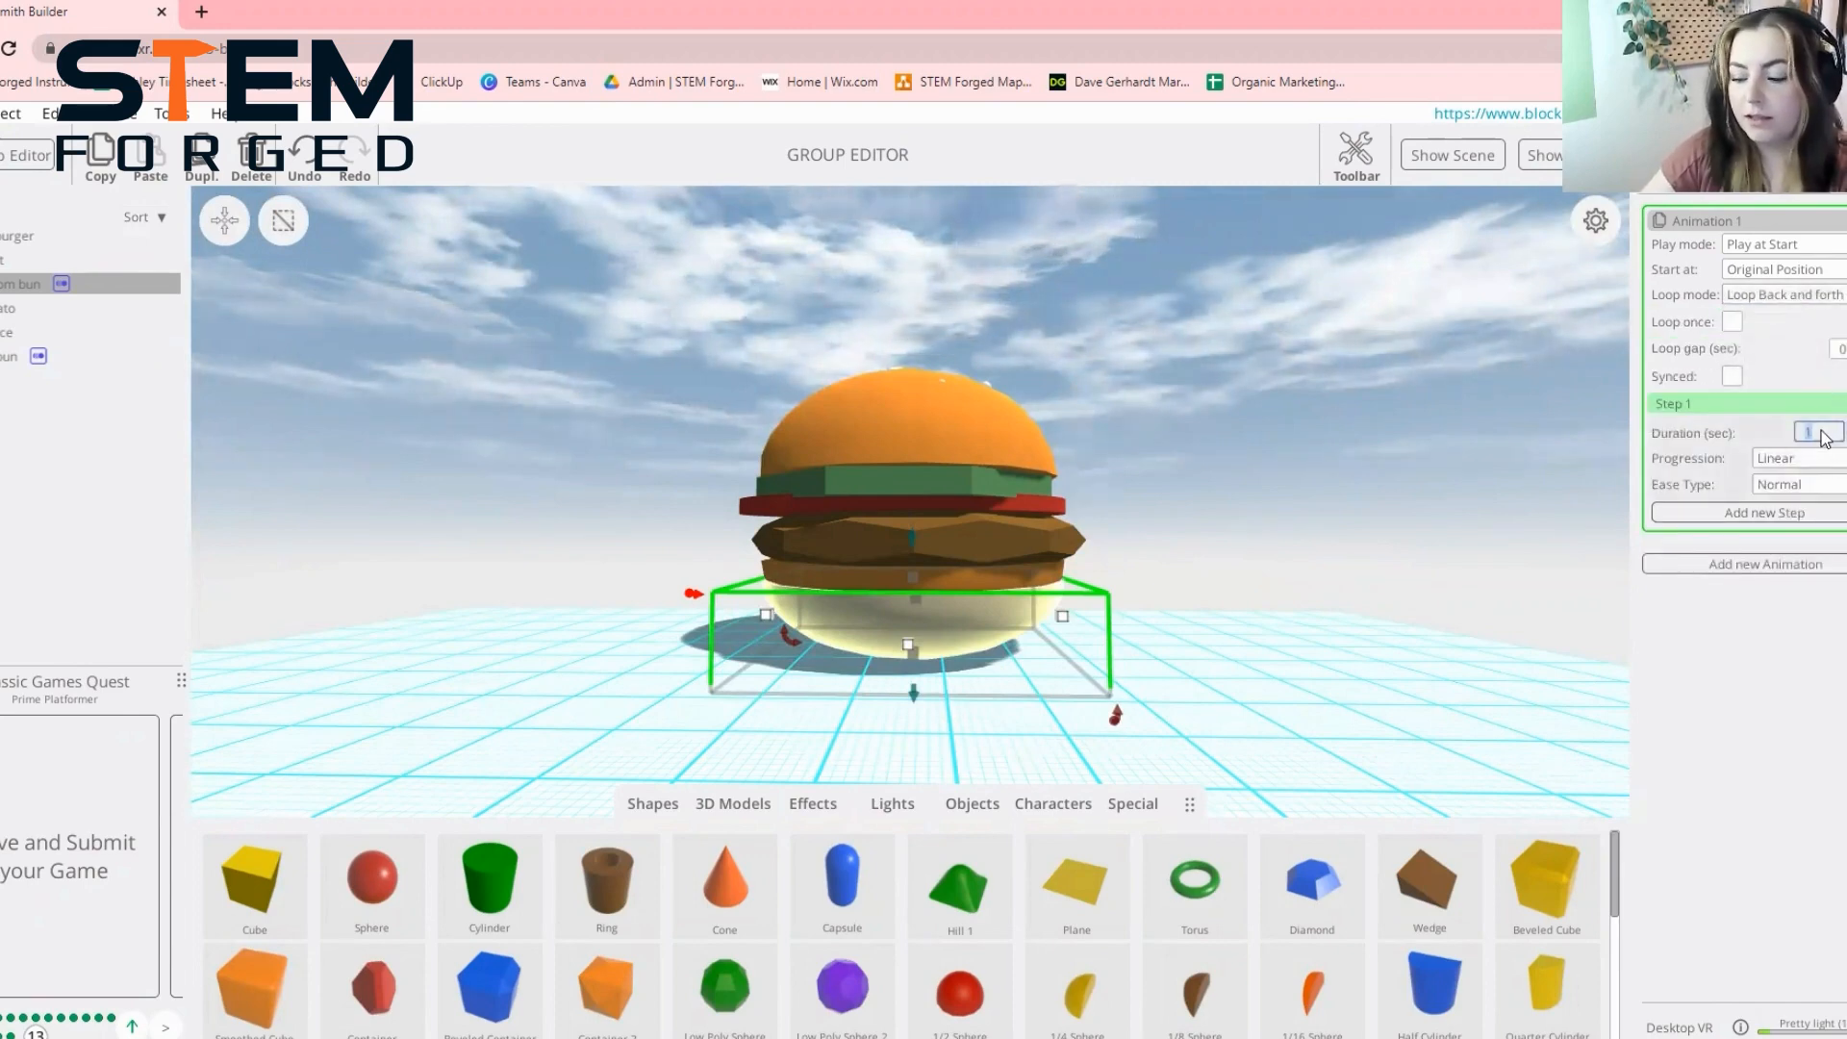
pyautogui.click(1777, 485)
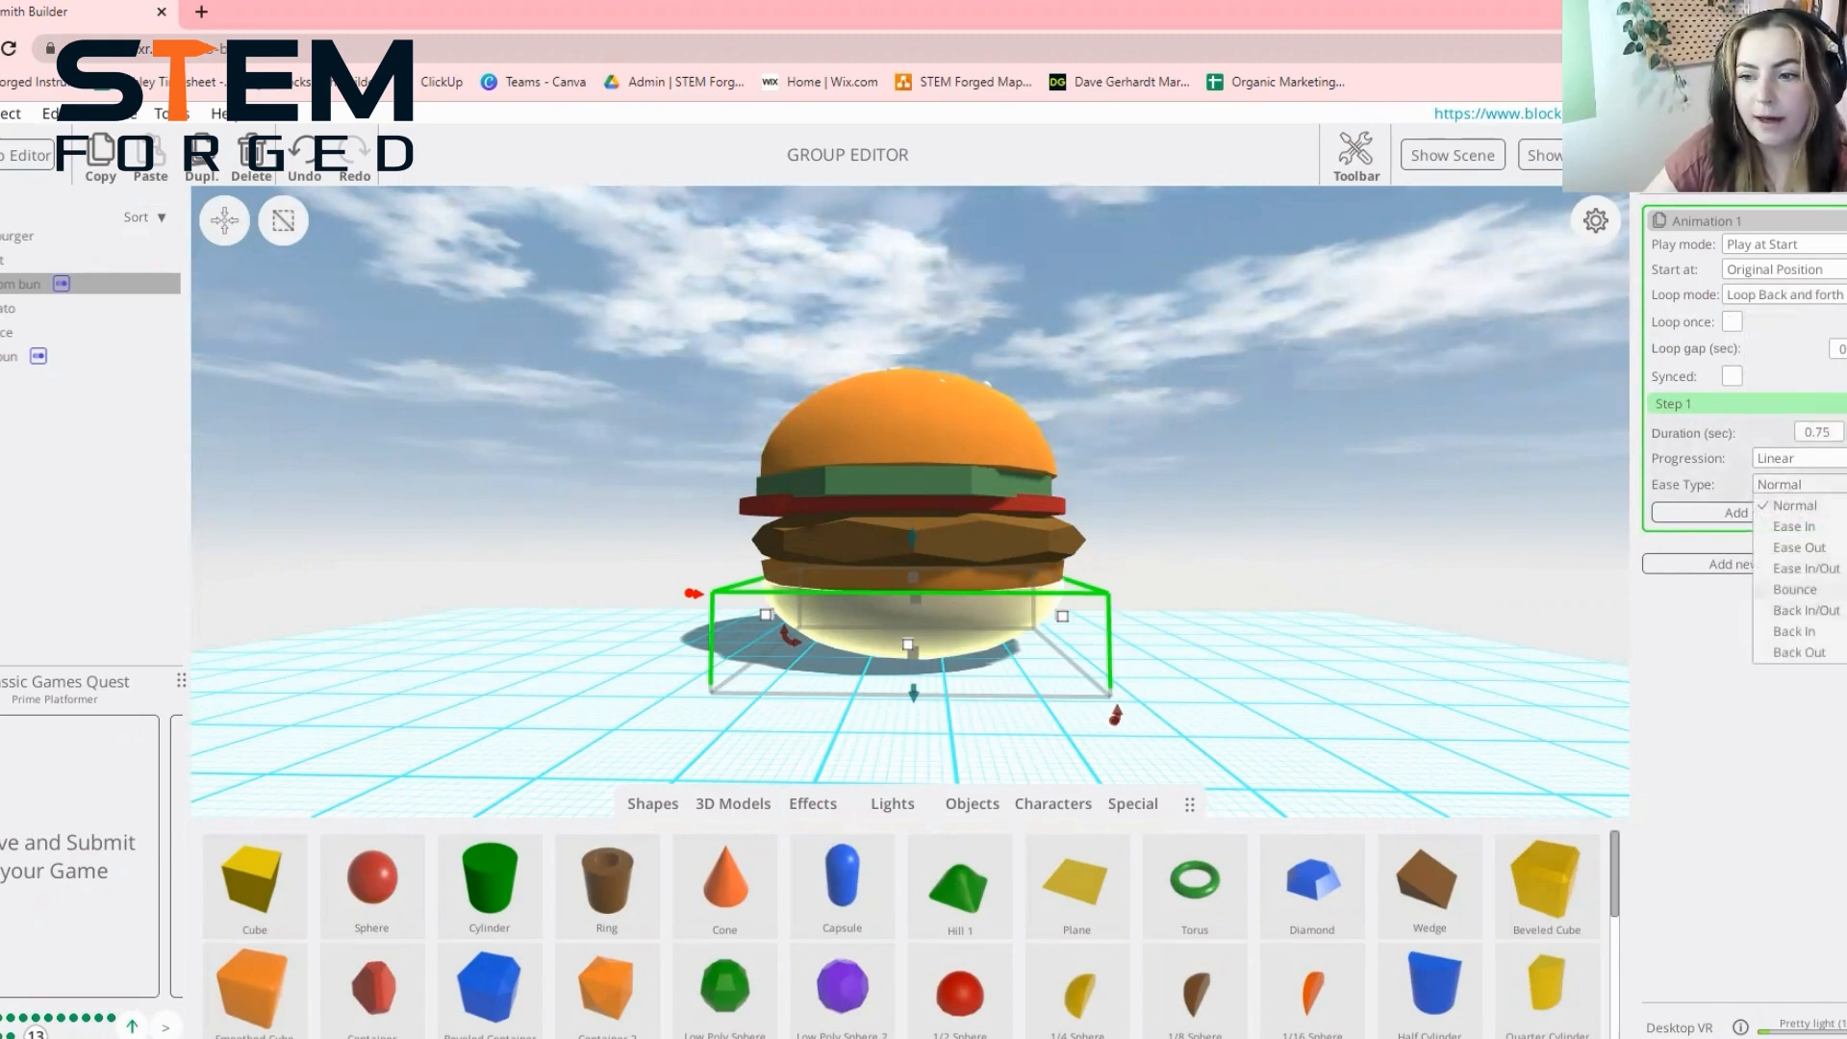
pyautogui.click(1795, 590)
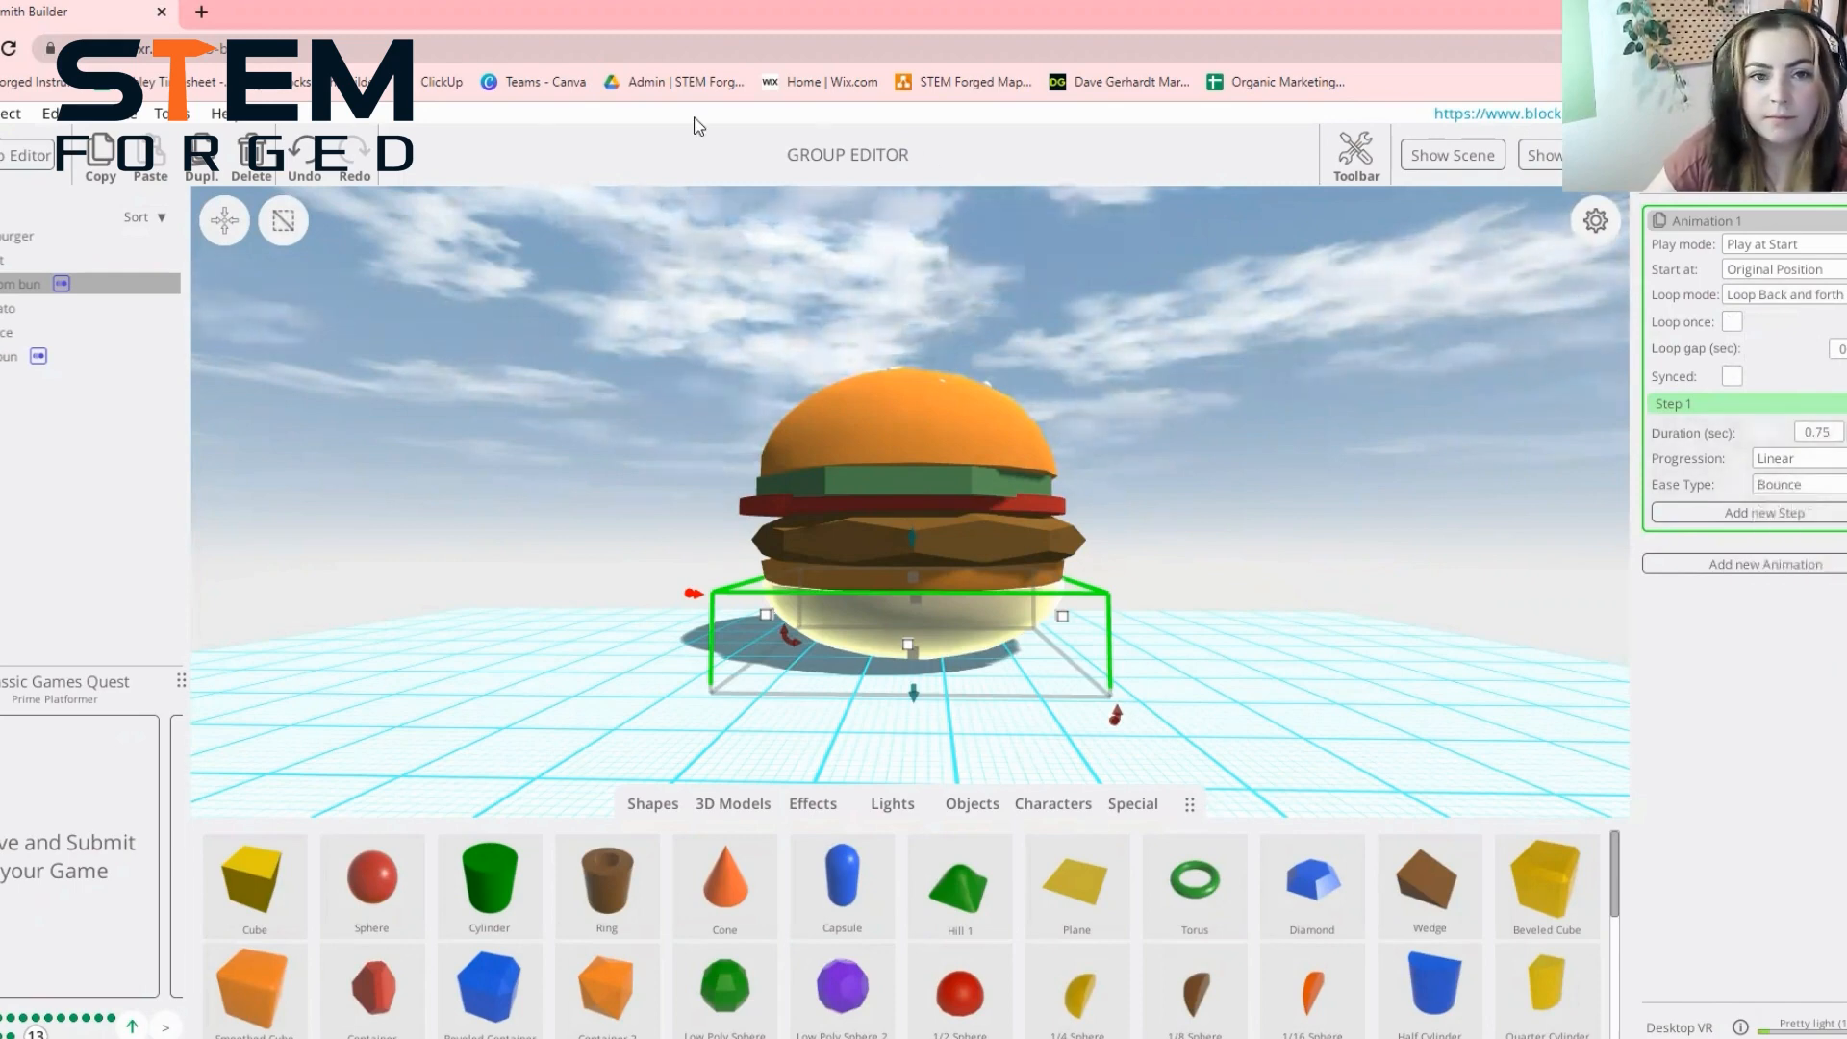
# Leave the group editor and play the scene to check both buns moving together, ending with playback stopped
pyautogui.click(29, 155)
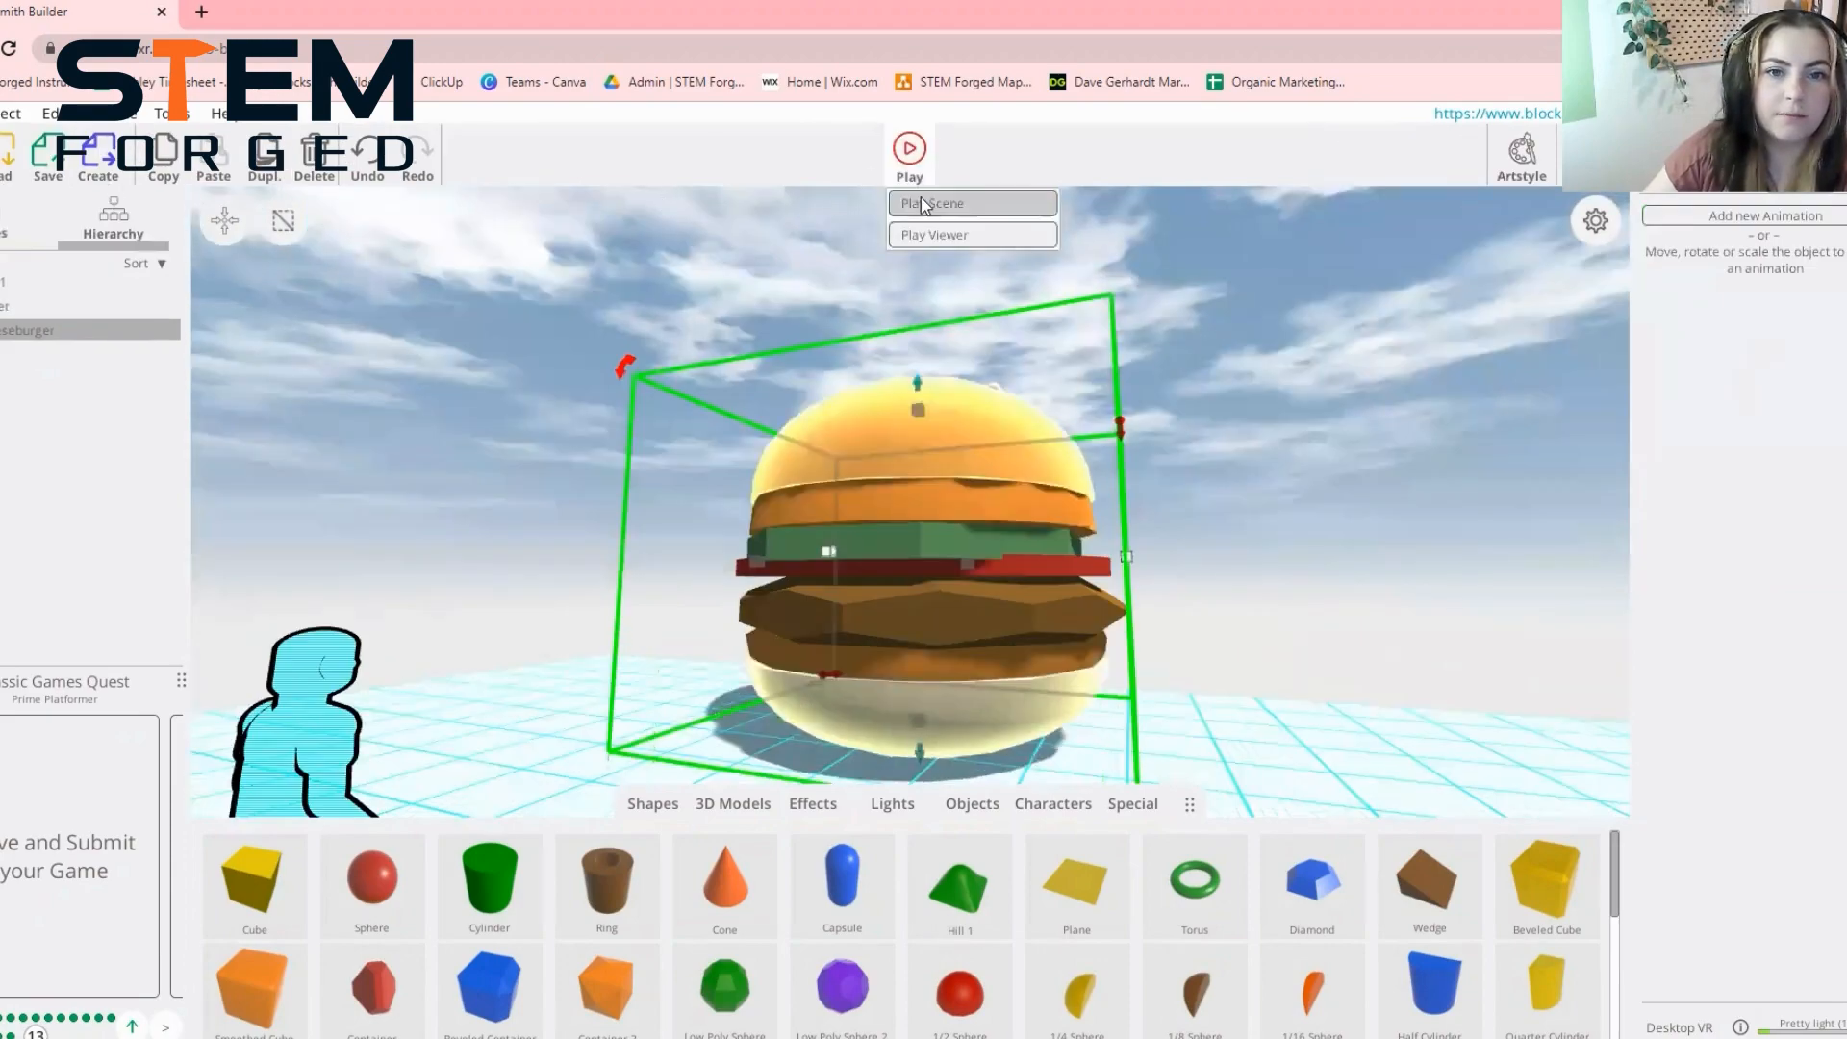
pyautogui.click(919, 183)
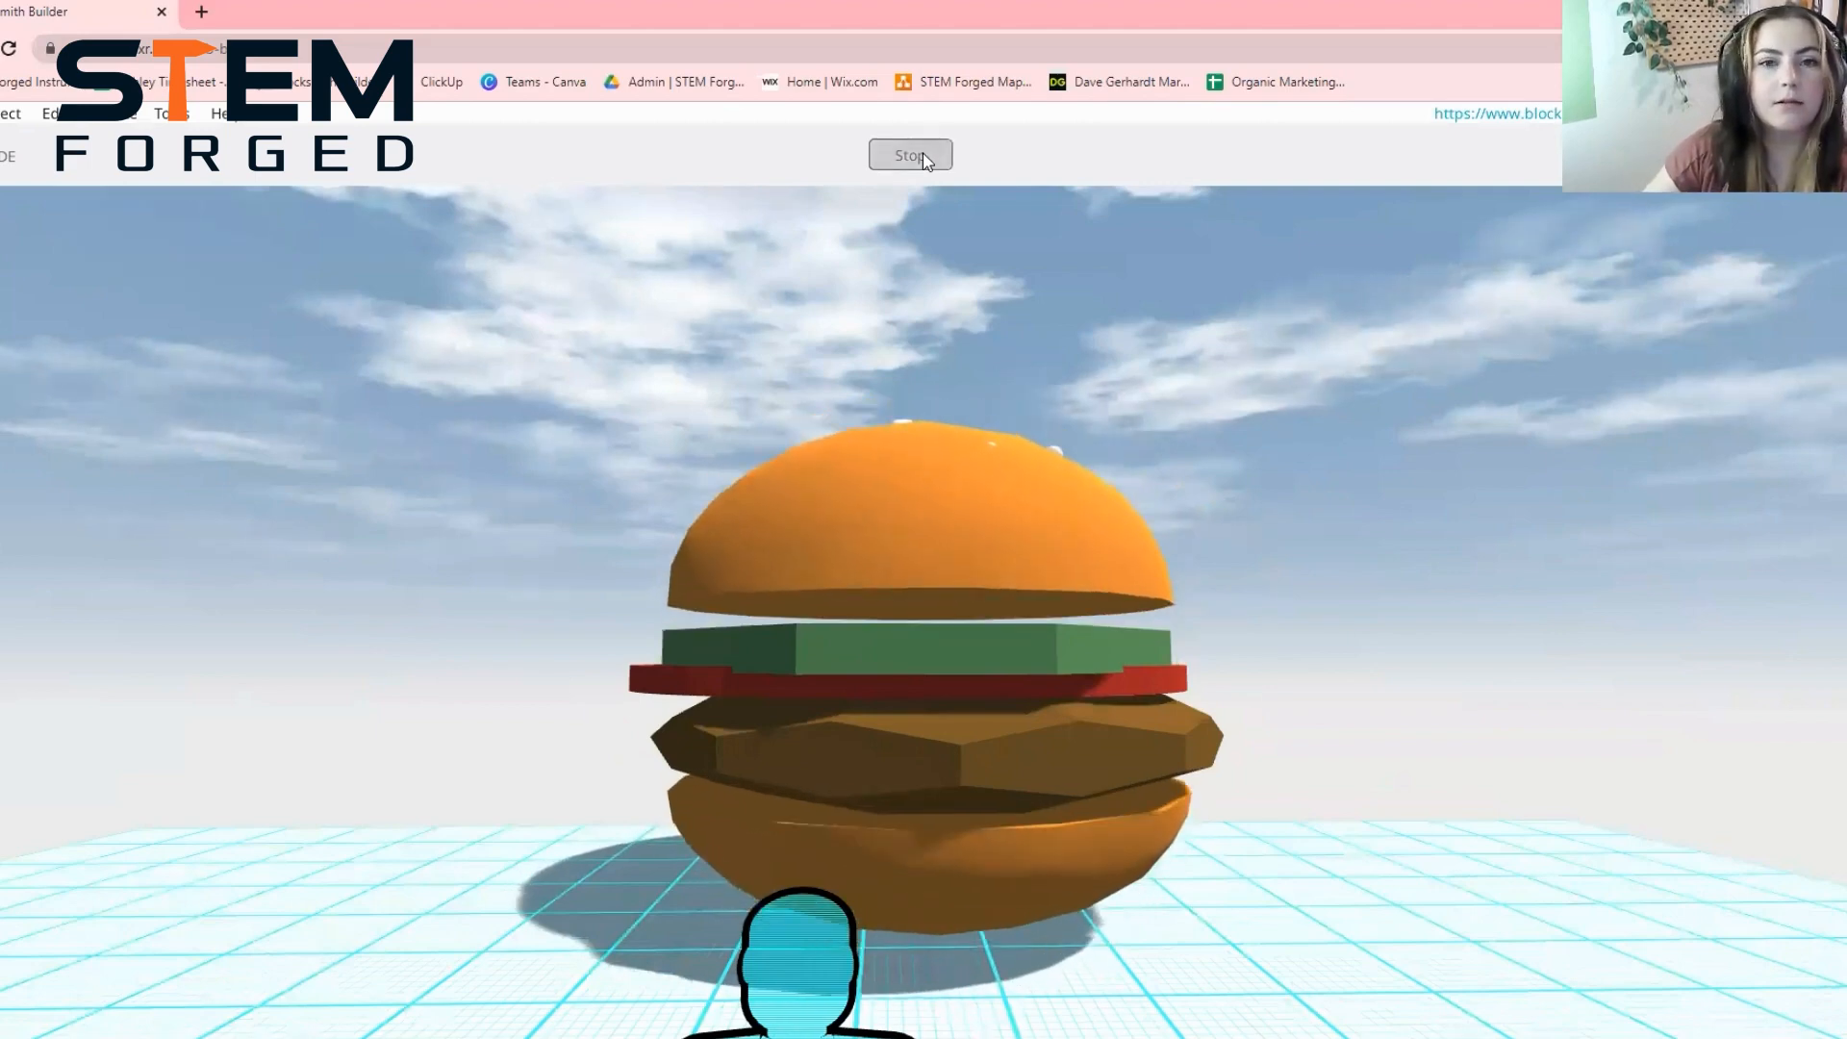
pyautogui.click(921, 155)
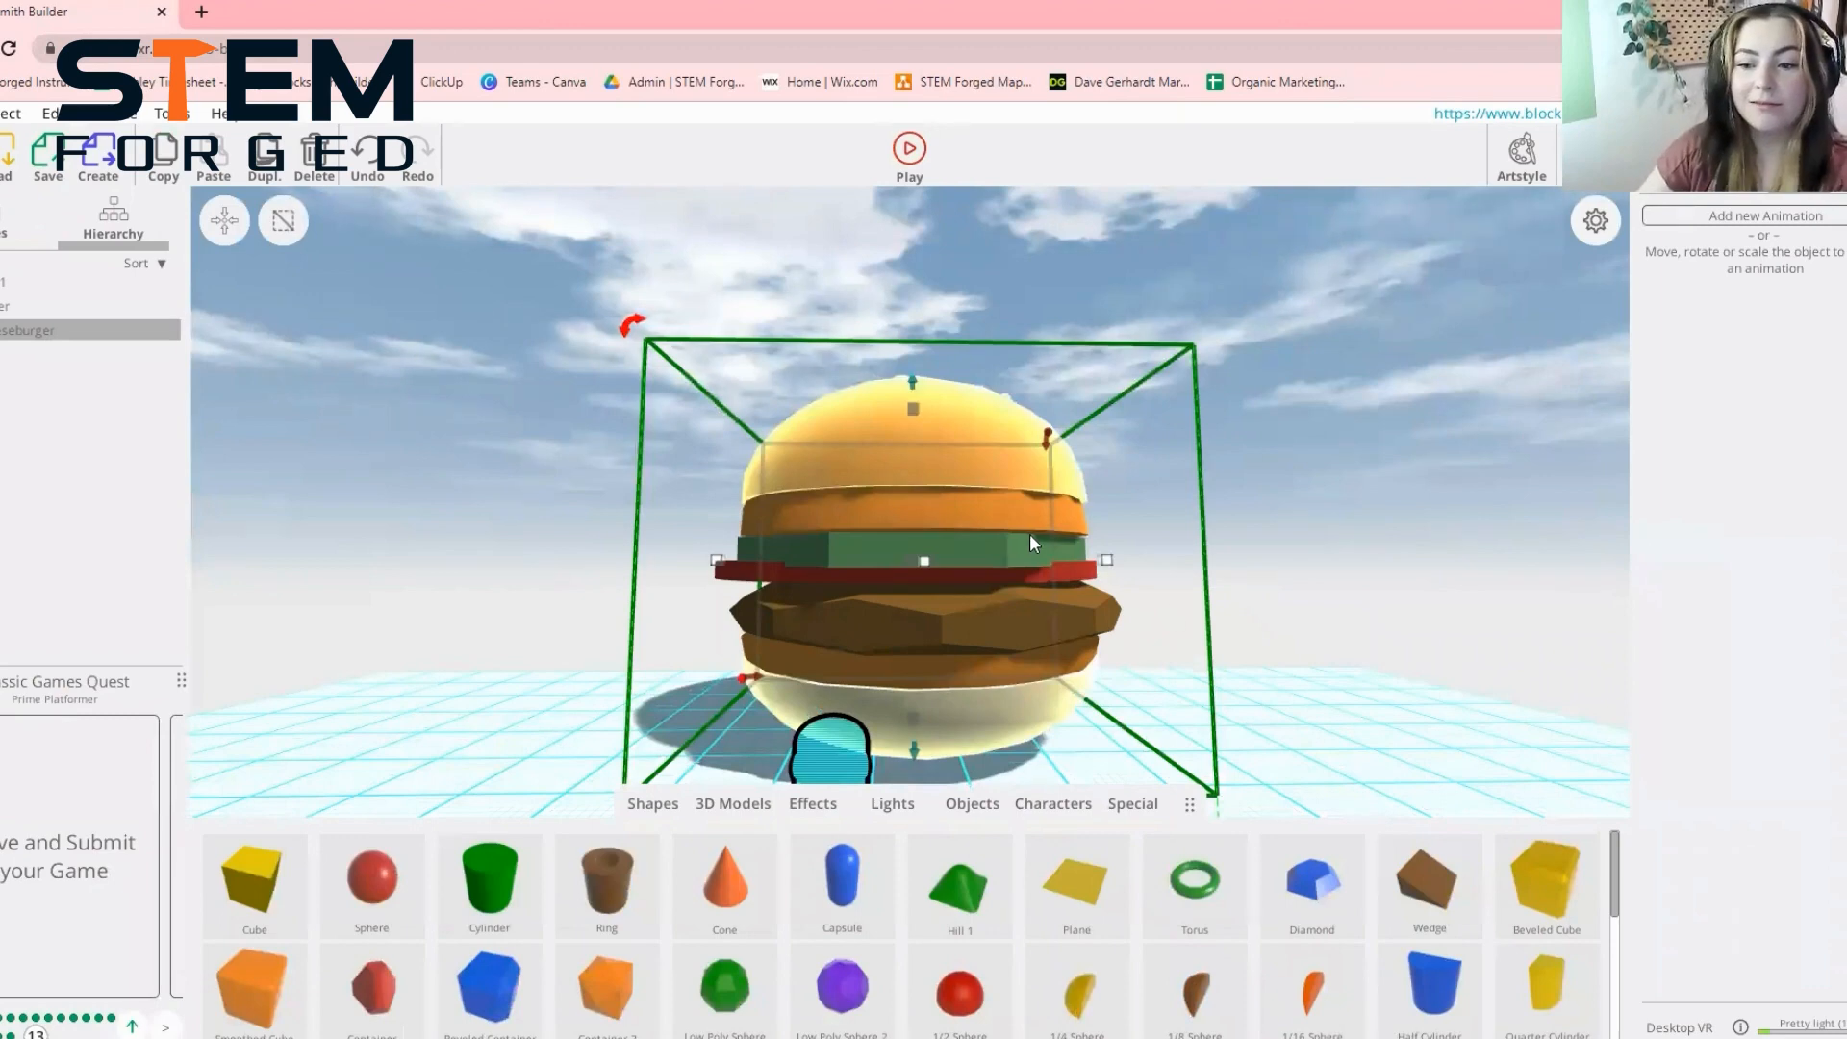
# Reopen the cheeseburger group for editing and add an animation to the meat patty that rotates it horizontally
pyautogui.doubleClick(21, 348)
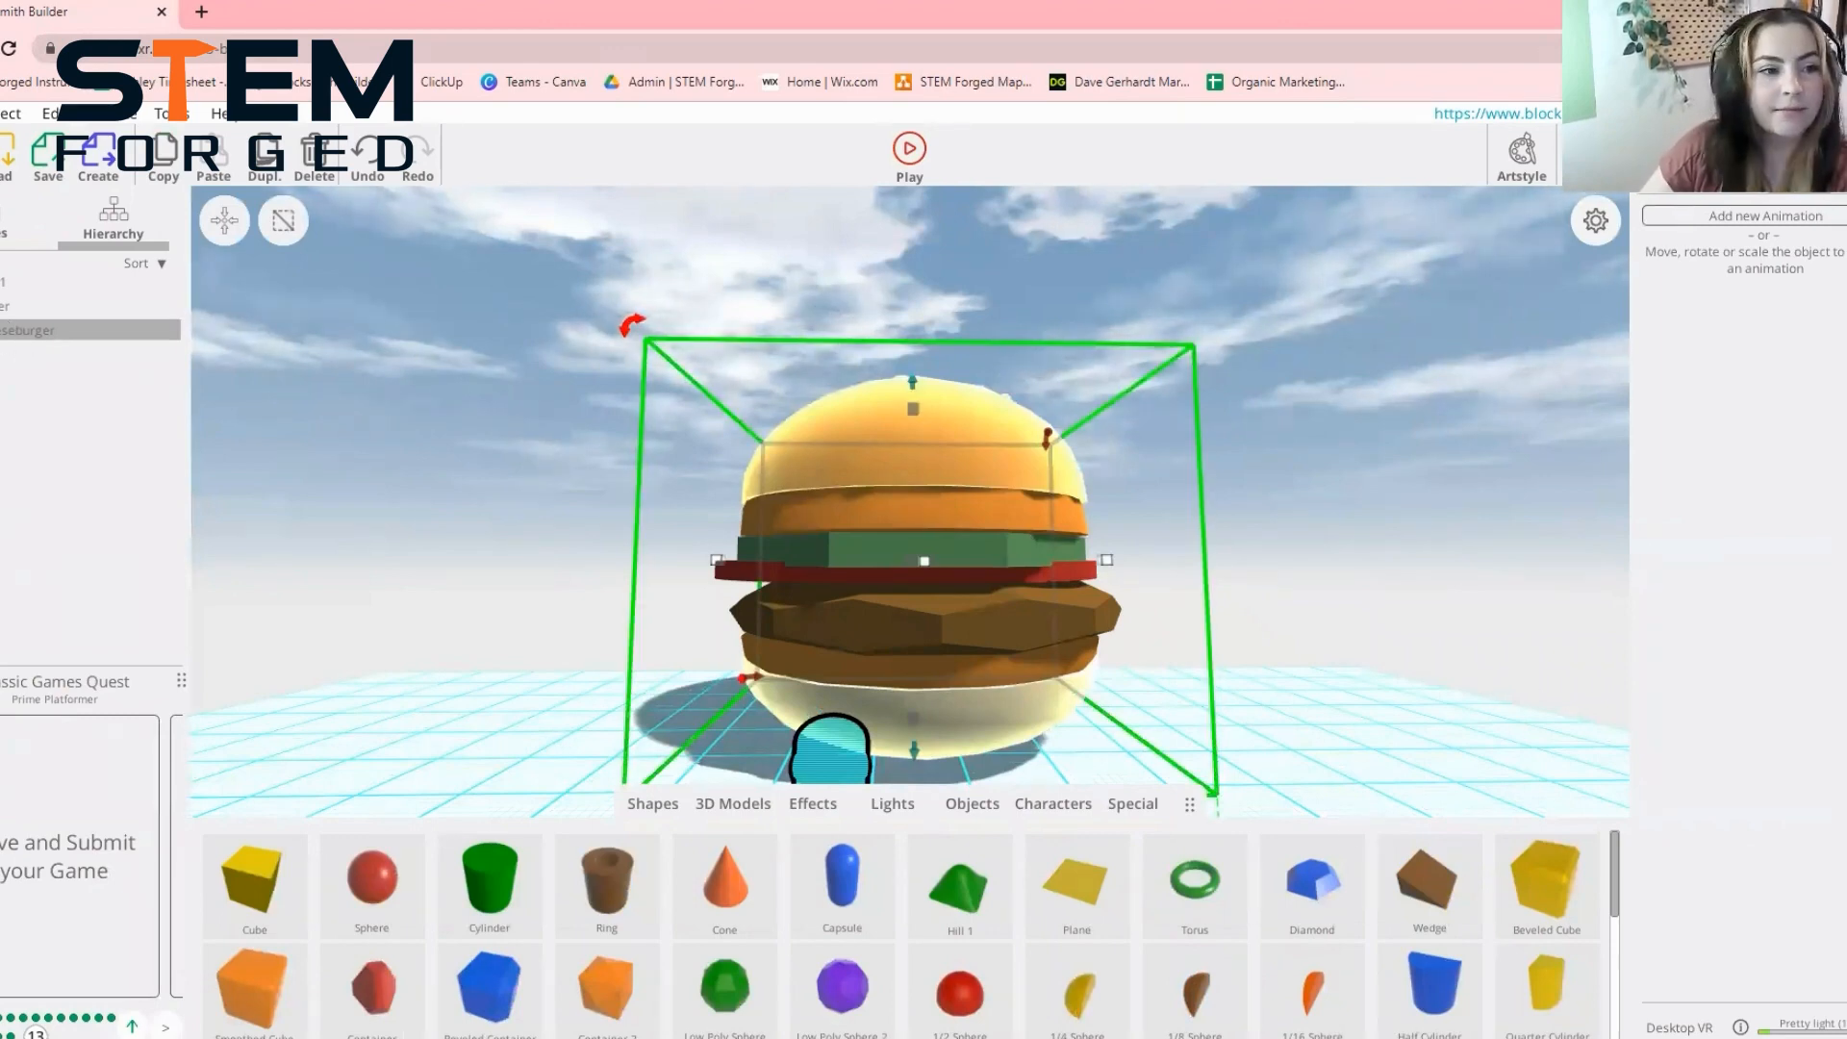
pyautogui.click(1765, 489)
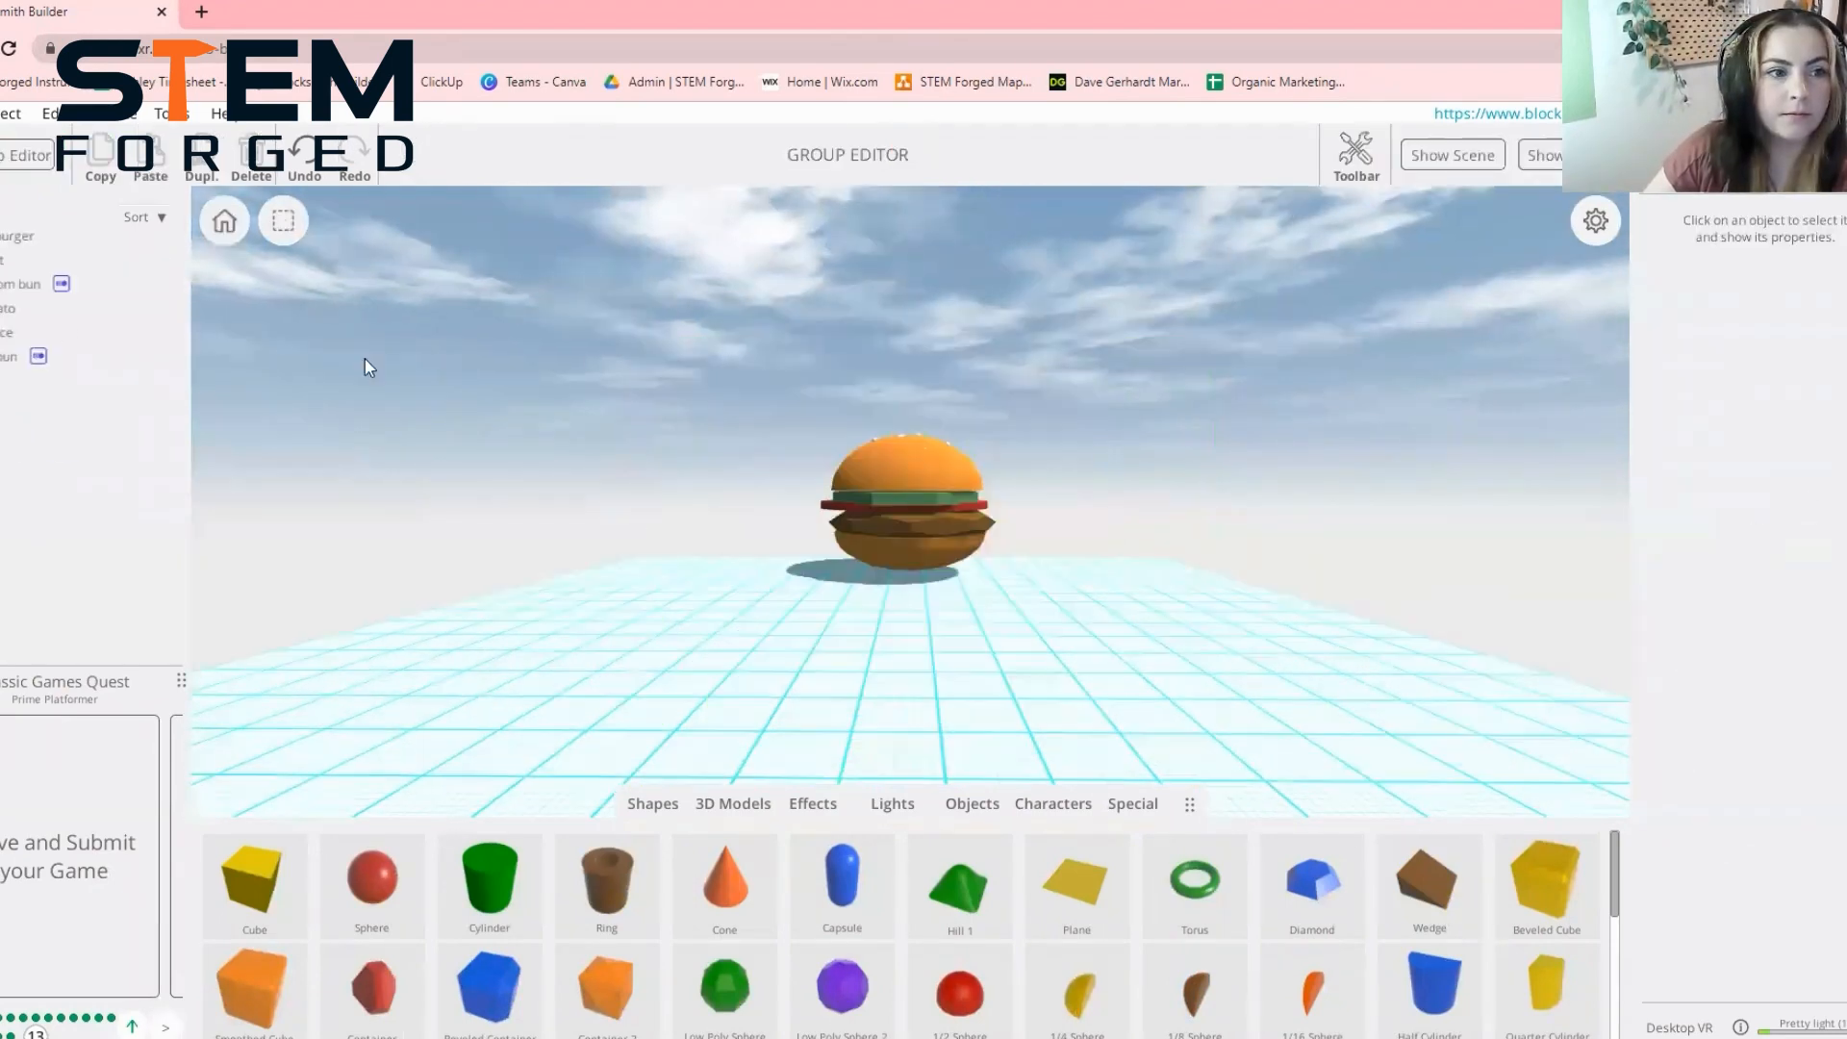
pyautogui.click(985, 540)
pyautogui.click(1018, 540)
pyautogui.moveTo(771, 535); pyautogui.dragTo(833, 551)
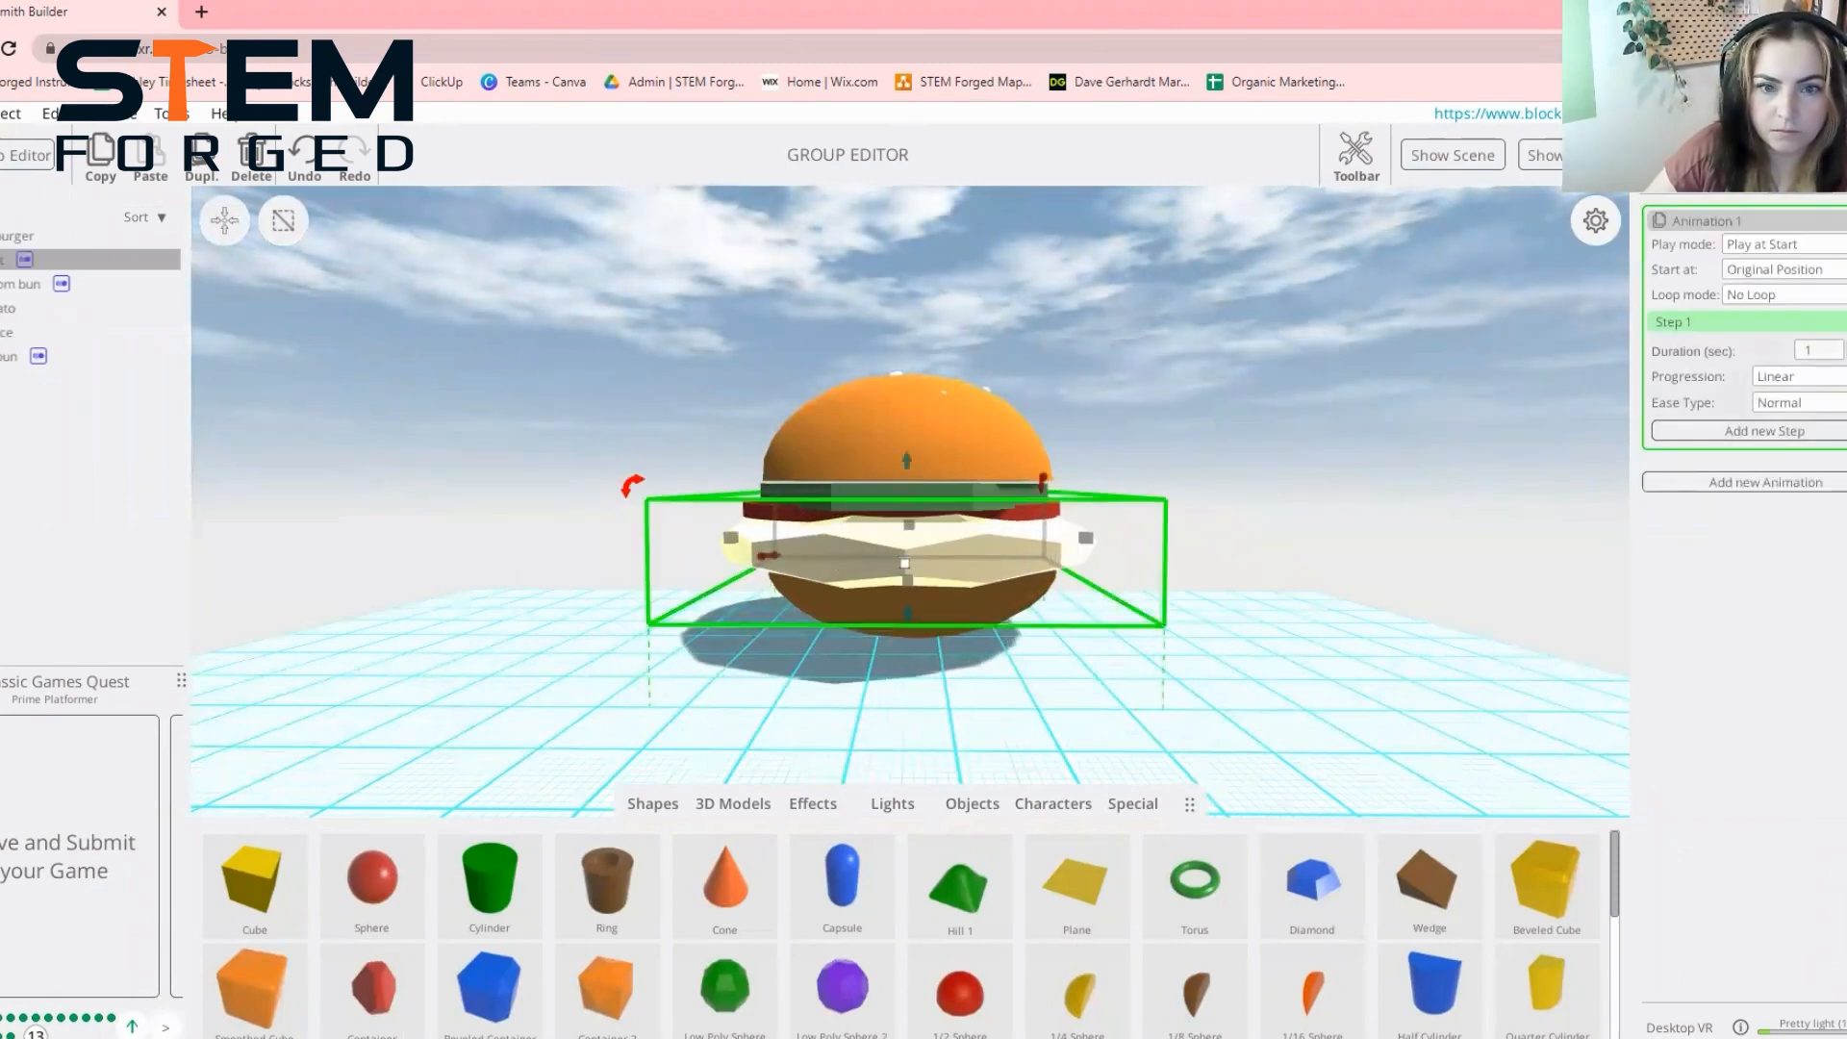
# Set the meat patty animation to Loop Back and forth with the Bounce ease type
pyautogui.click(1794, 402)
pyautogui.click(1784, 294)
pyautogui.click(1794, 399)
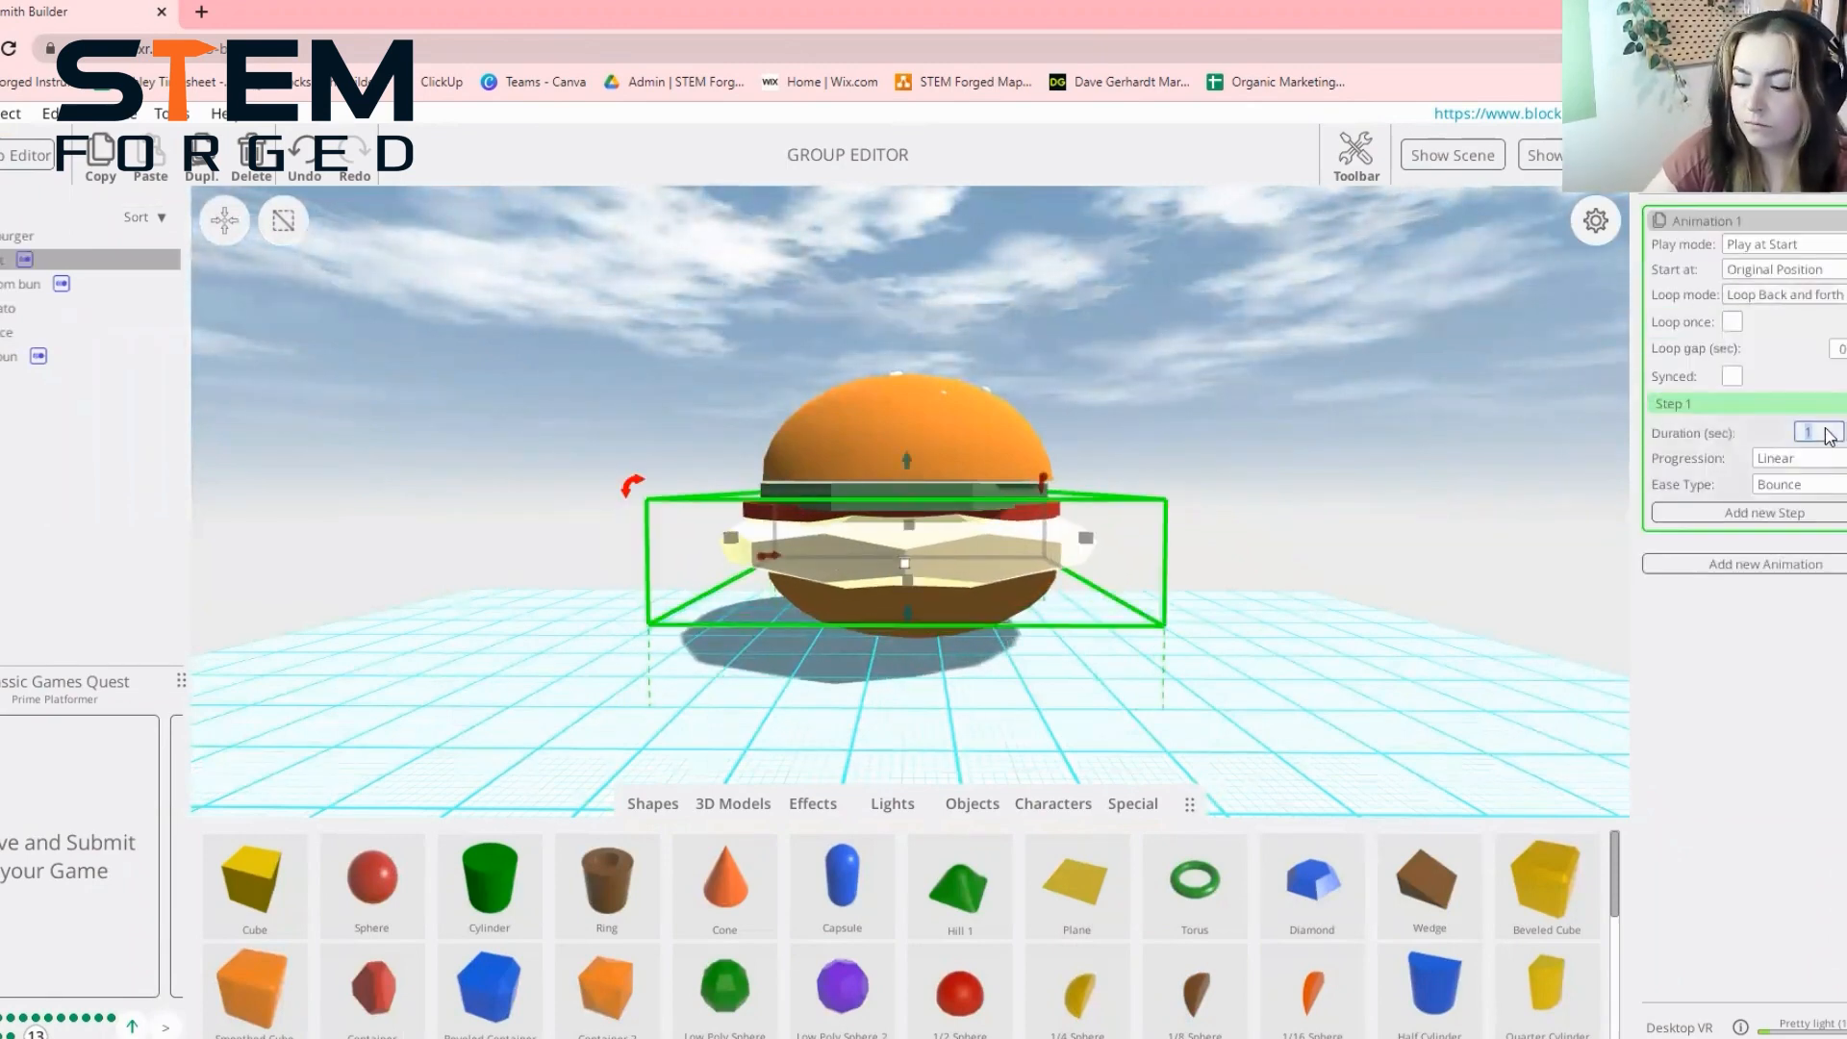
pyautogui.click(909, 513)
pyautogui.click(905, 429)
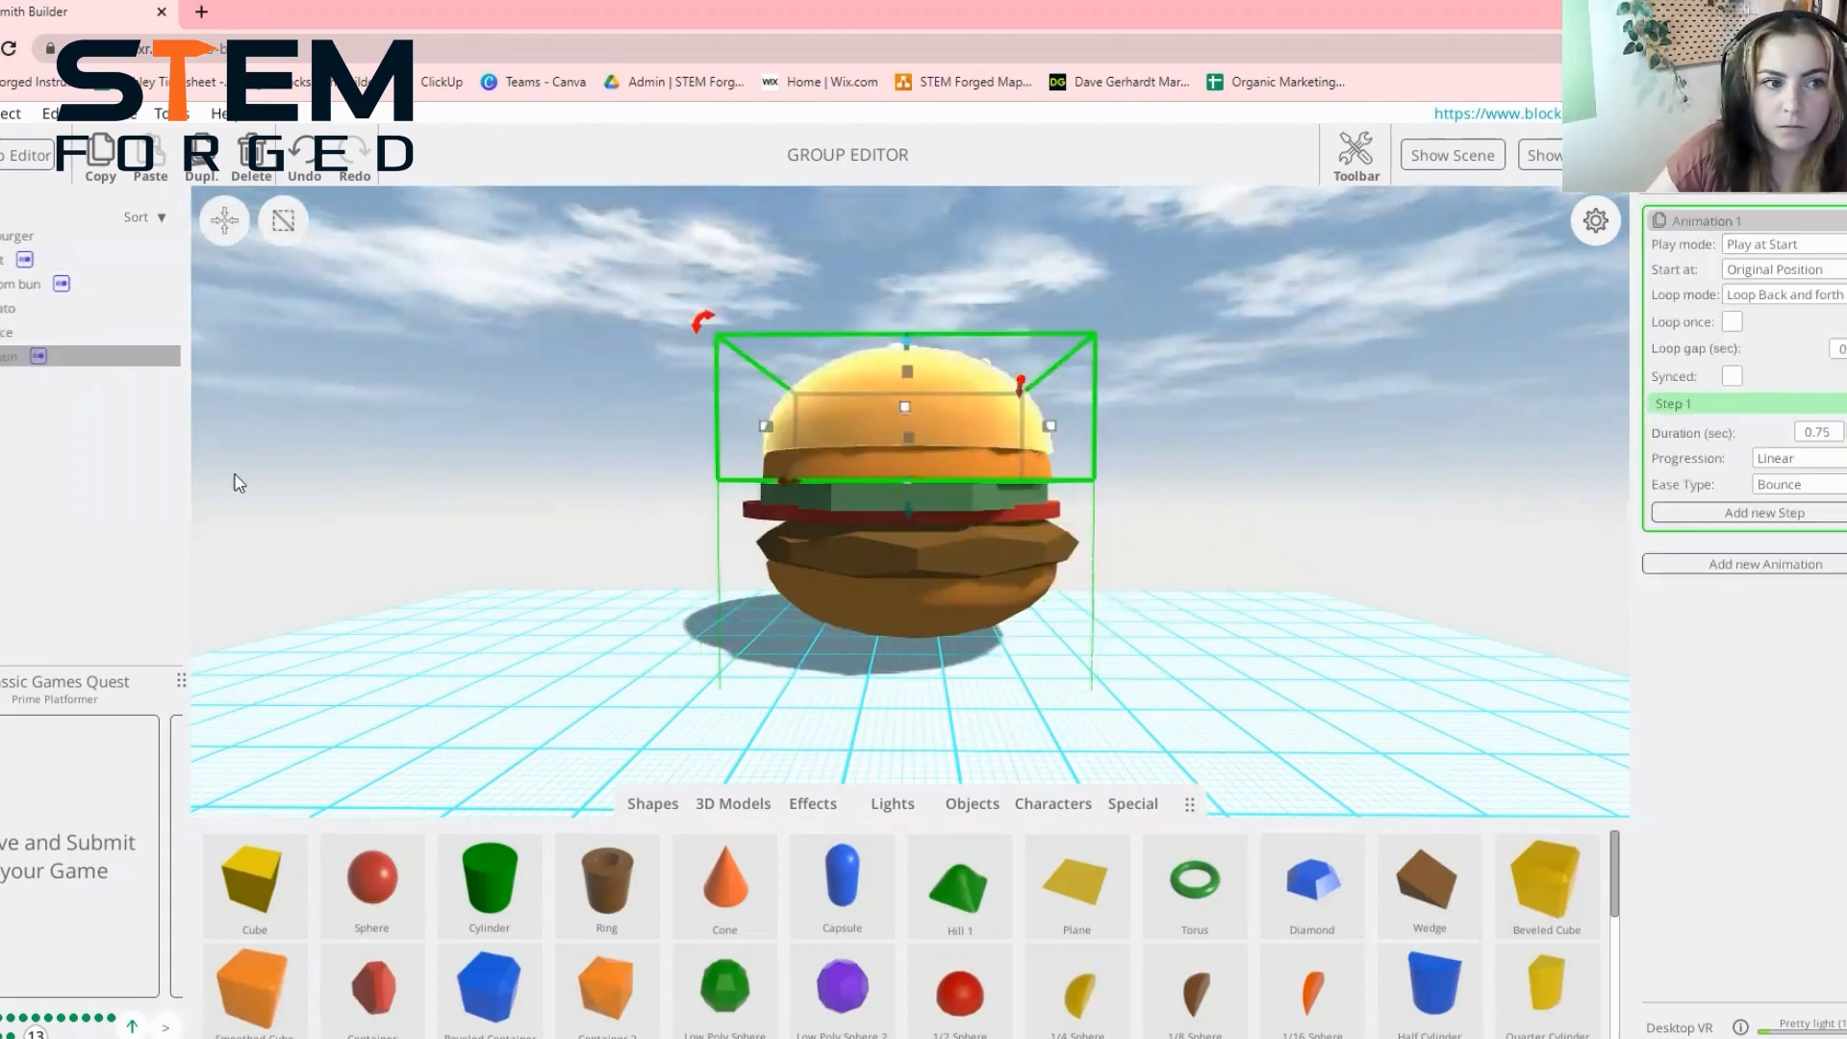
# Add an animation that raises the lettuce slightly, set to Loop Back and forth with a 0.75-second duration and the Bounce ease type
pyautogui.click(96, 333)
pyautogui.moveTo(902, 416); pyautogui.dragTo(908, 400)
pyautogui.click(1784, 294)
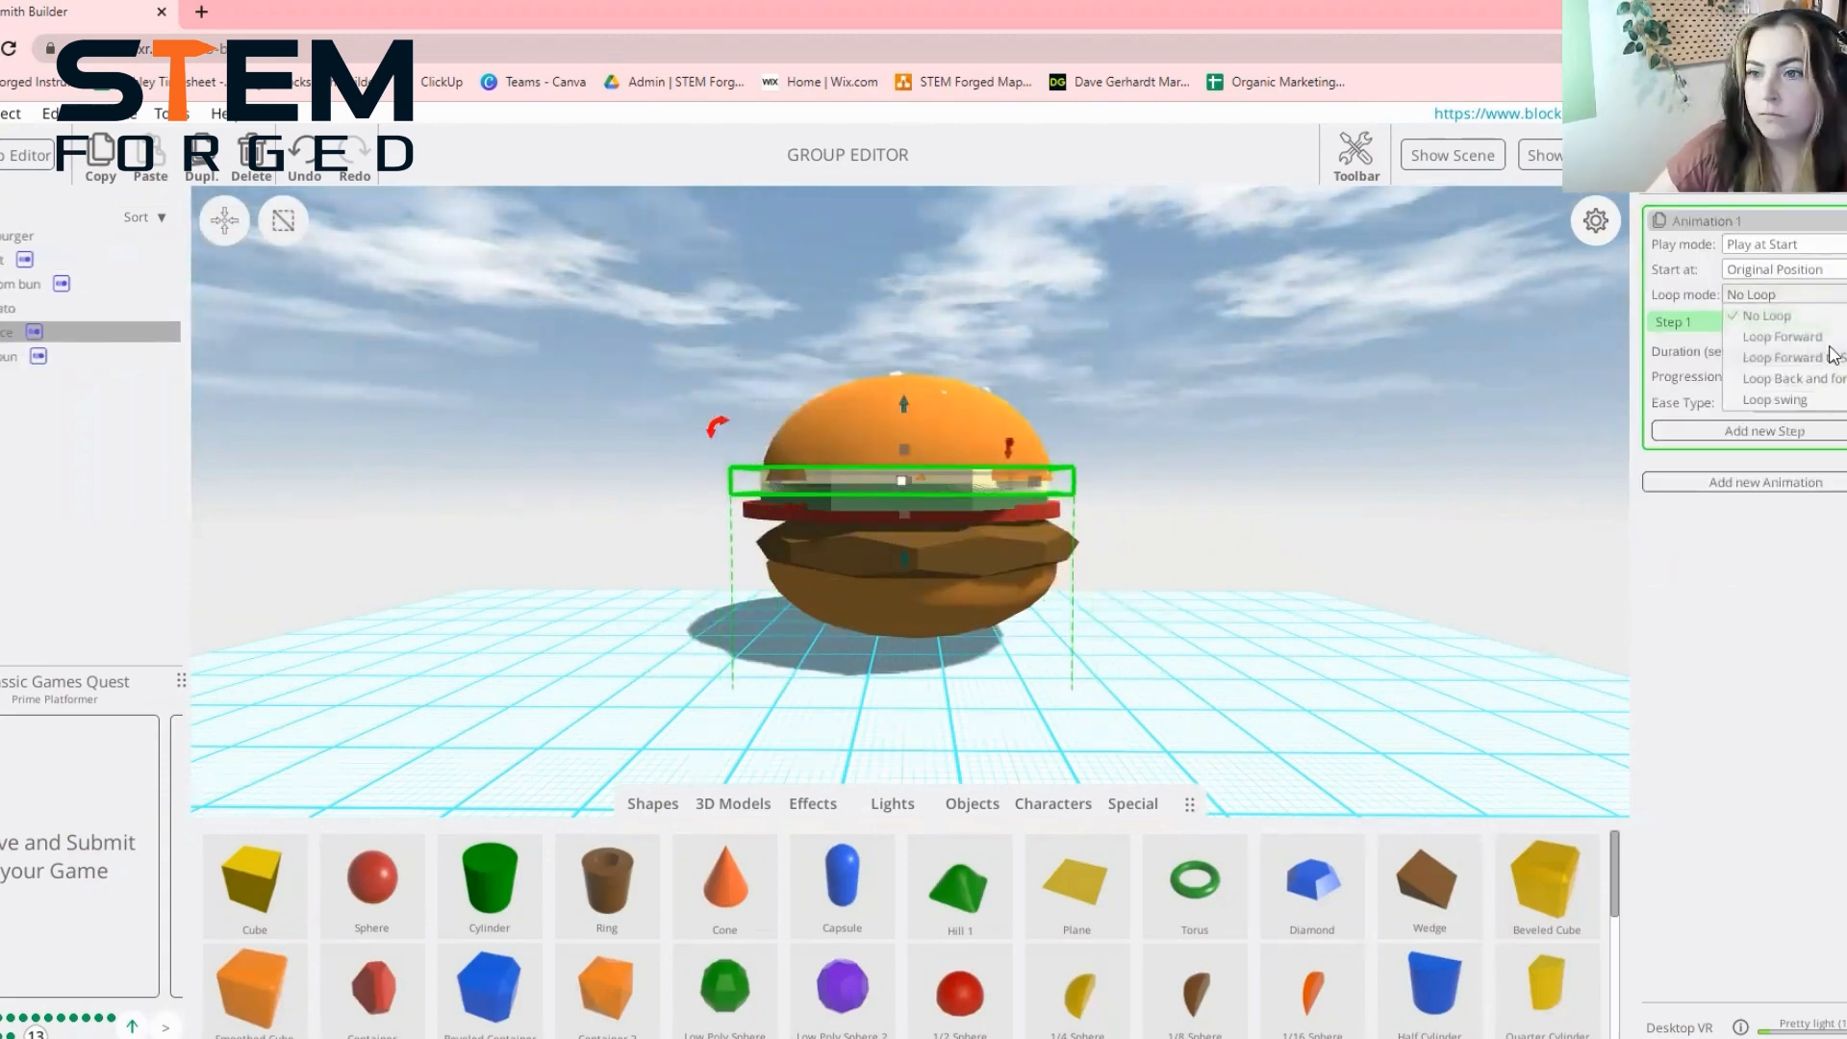
pyautogui.click(1808, 356)
pyautogui.doubleClick(1818, 432)
pyautogui.write('0.75')
pyautogui.click(1797, 484)
pyautogui.click(1813, 591)
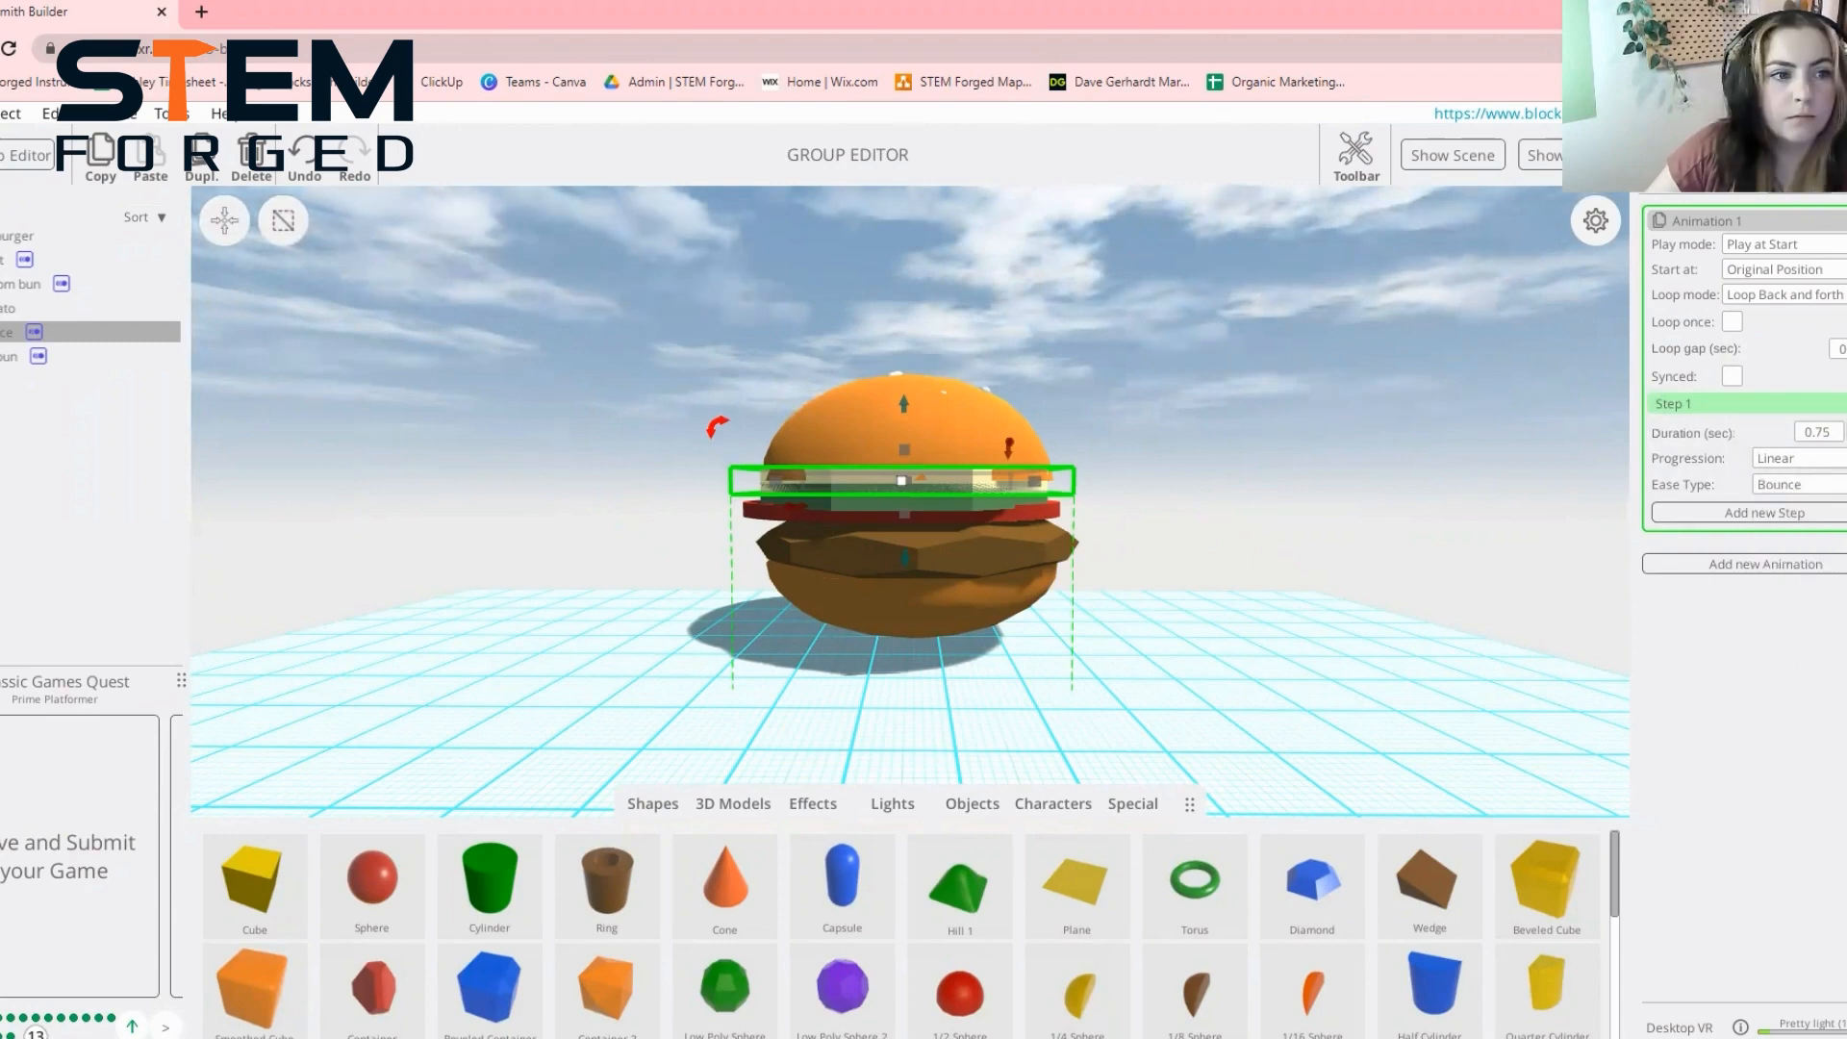
# Animate the tomato to rise slightly, using Loop Back and forth, a 0.75-second duration and the Bounce ease type
pyautogui.click(909, 512)
pyautogui.moveTo(900, 425); pyautogui.dragTo(900, 414)
pyautogui.click(1791, 294)
pyautogui.click(1807, 379)
pyautogui.doubleClick(1824, 432)
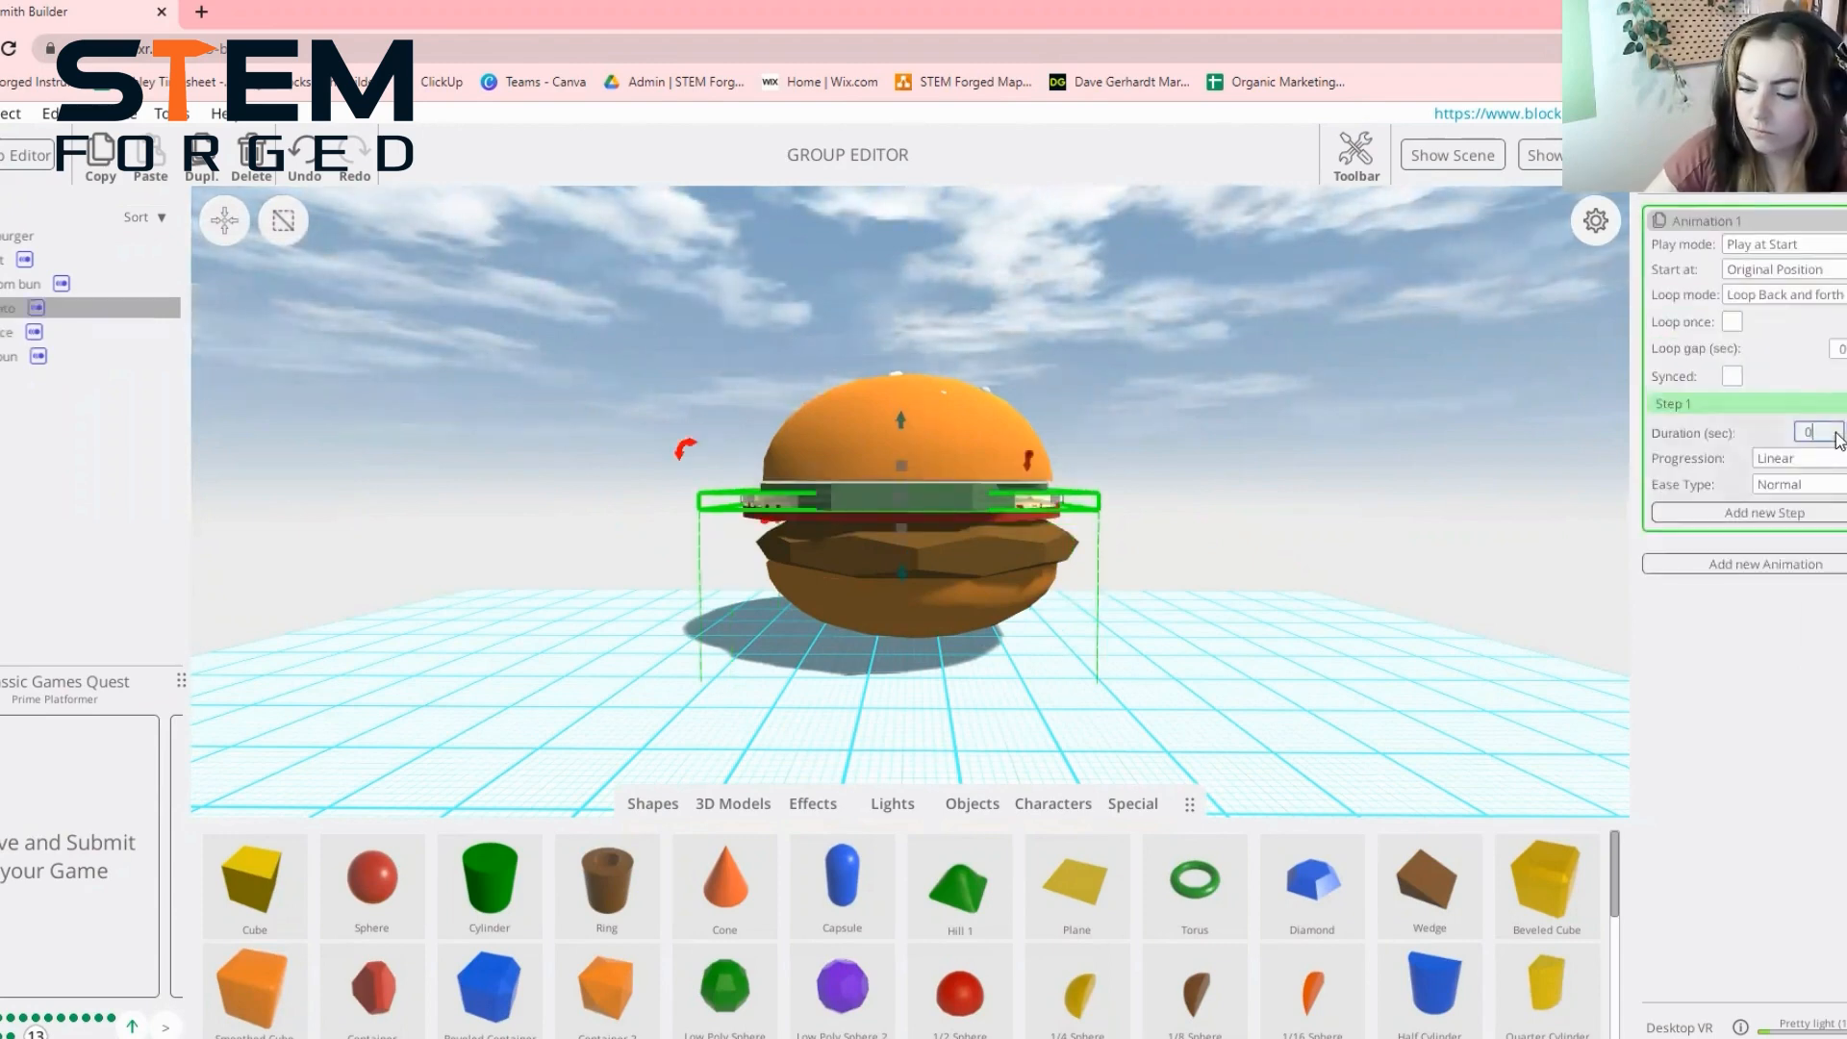
pyautogui.write('0.75')
pyautogui.click(1830, 486)
pyautogui.click(1813, 594)
# Leave the group editor, play the scene in the viewer, walk around to inspect the moving burger layers, and exit playback
pyautogui.click(27, 155)
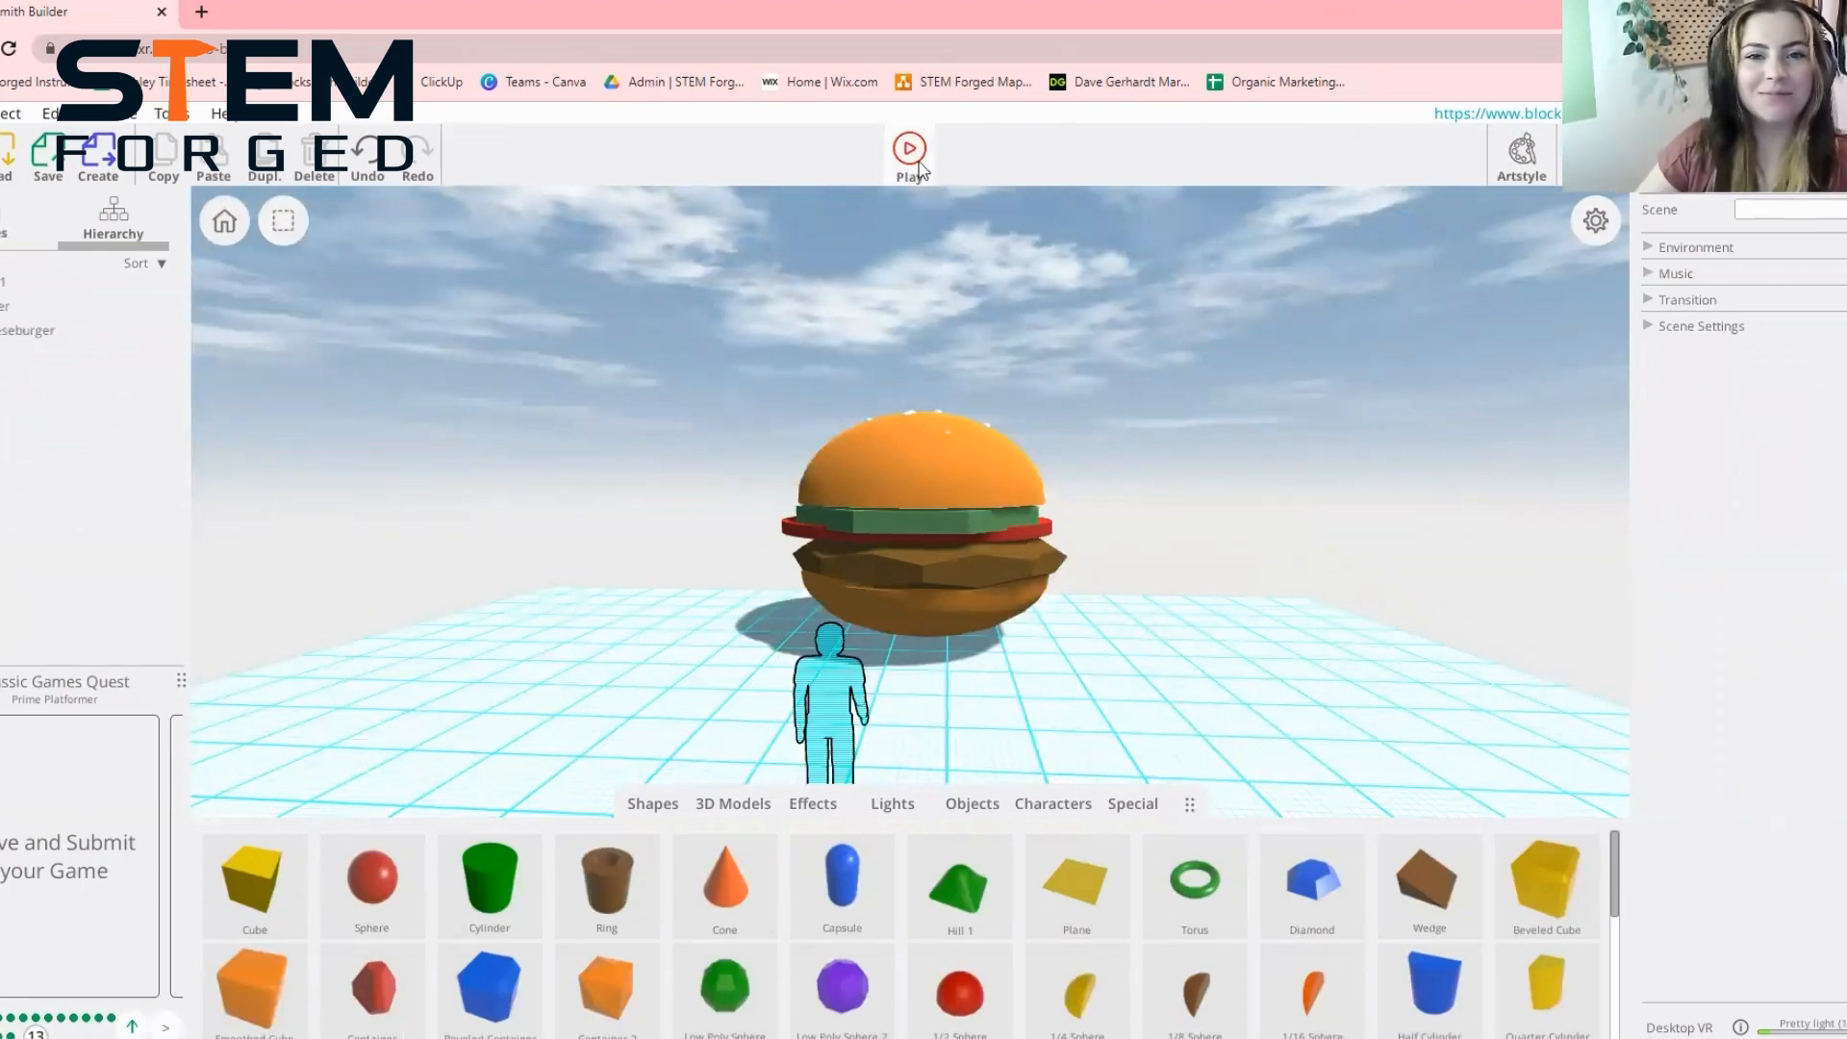
pyautogui.moveTo(909, 159)
pyautogui.click(956, 231)
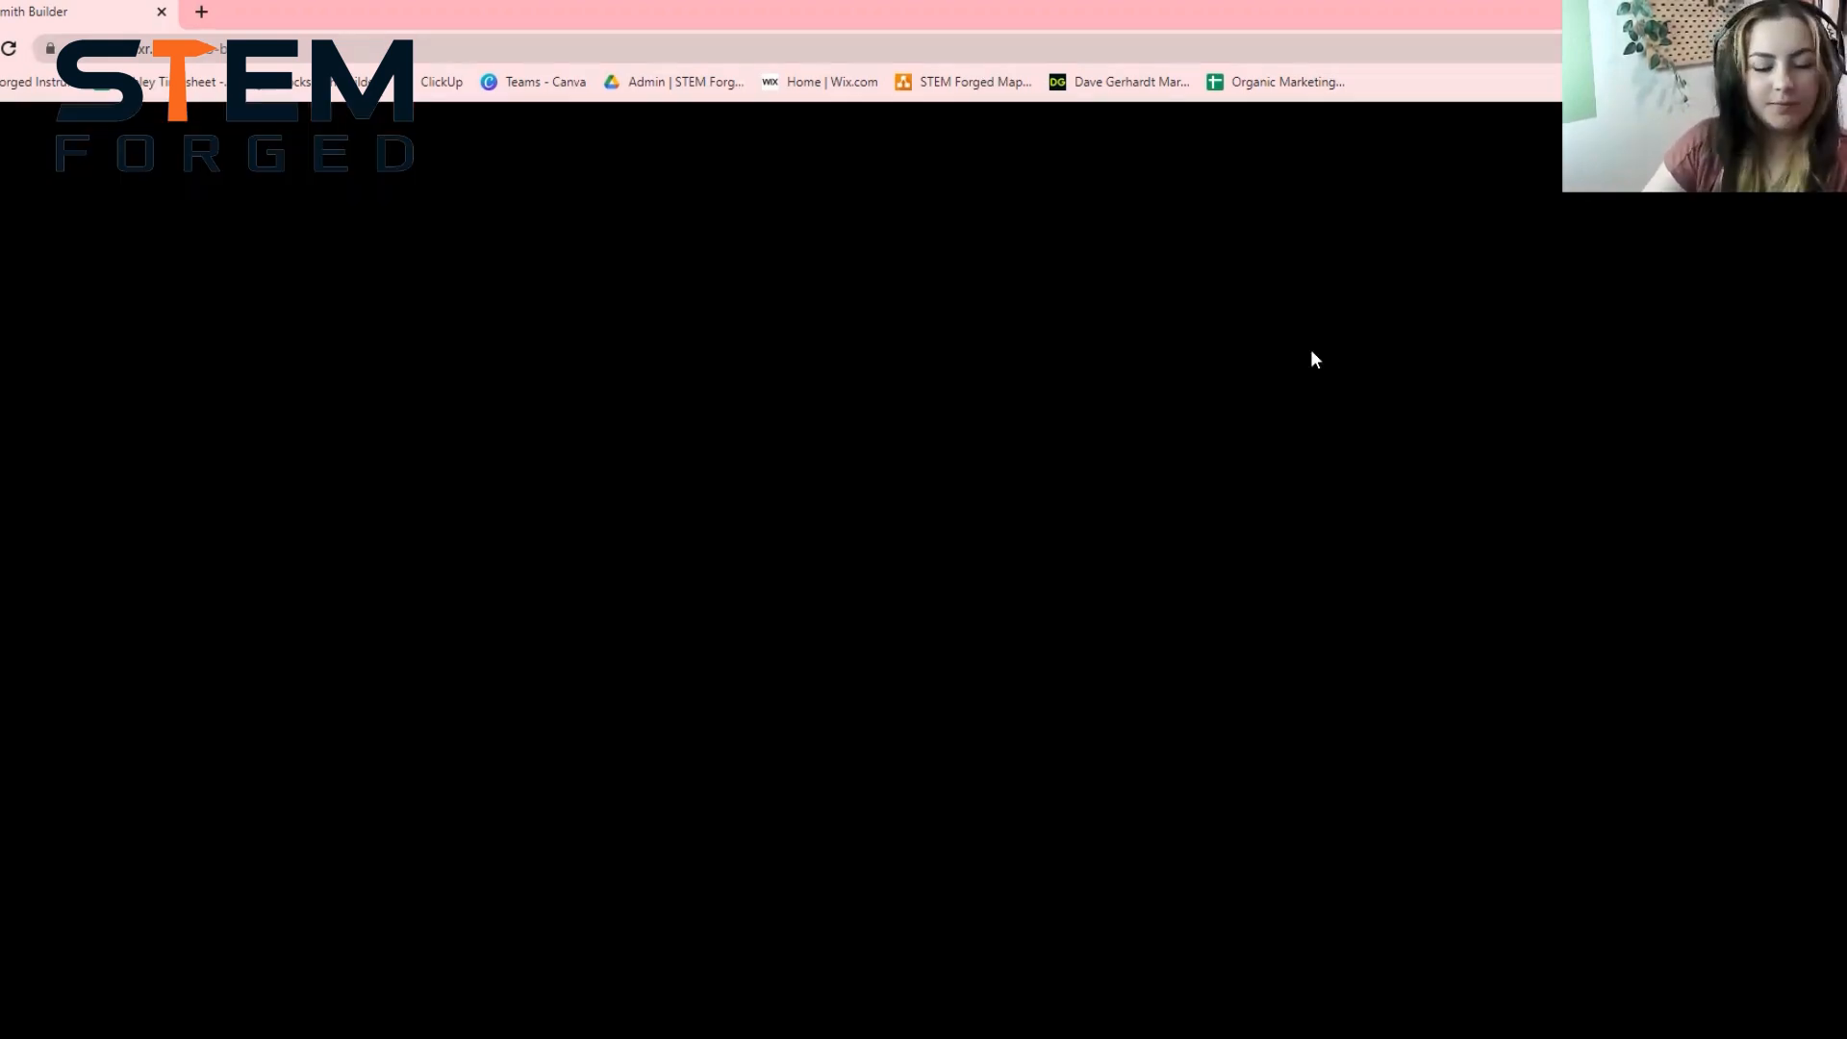
pyautogui.press('s')
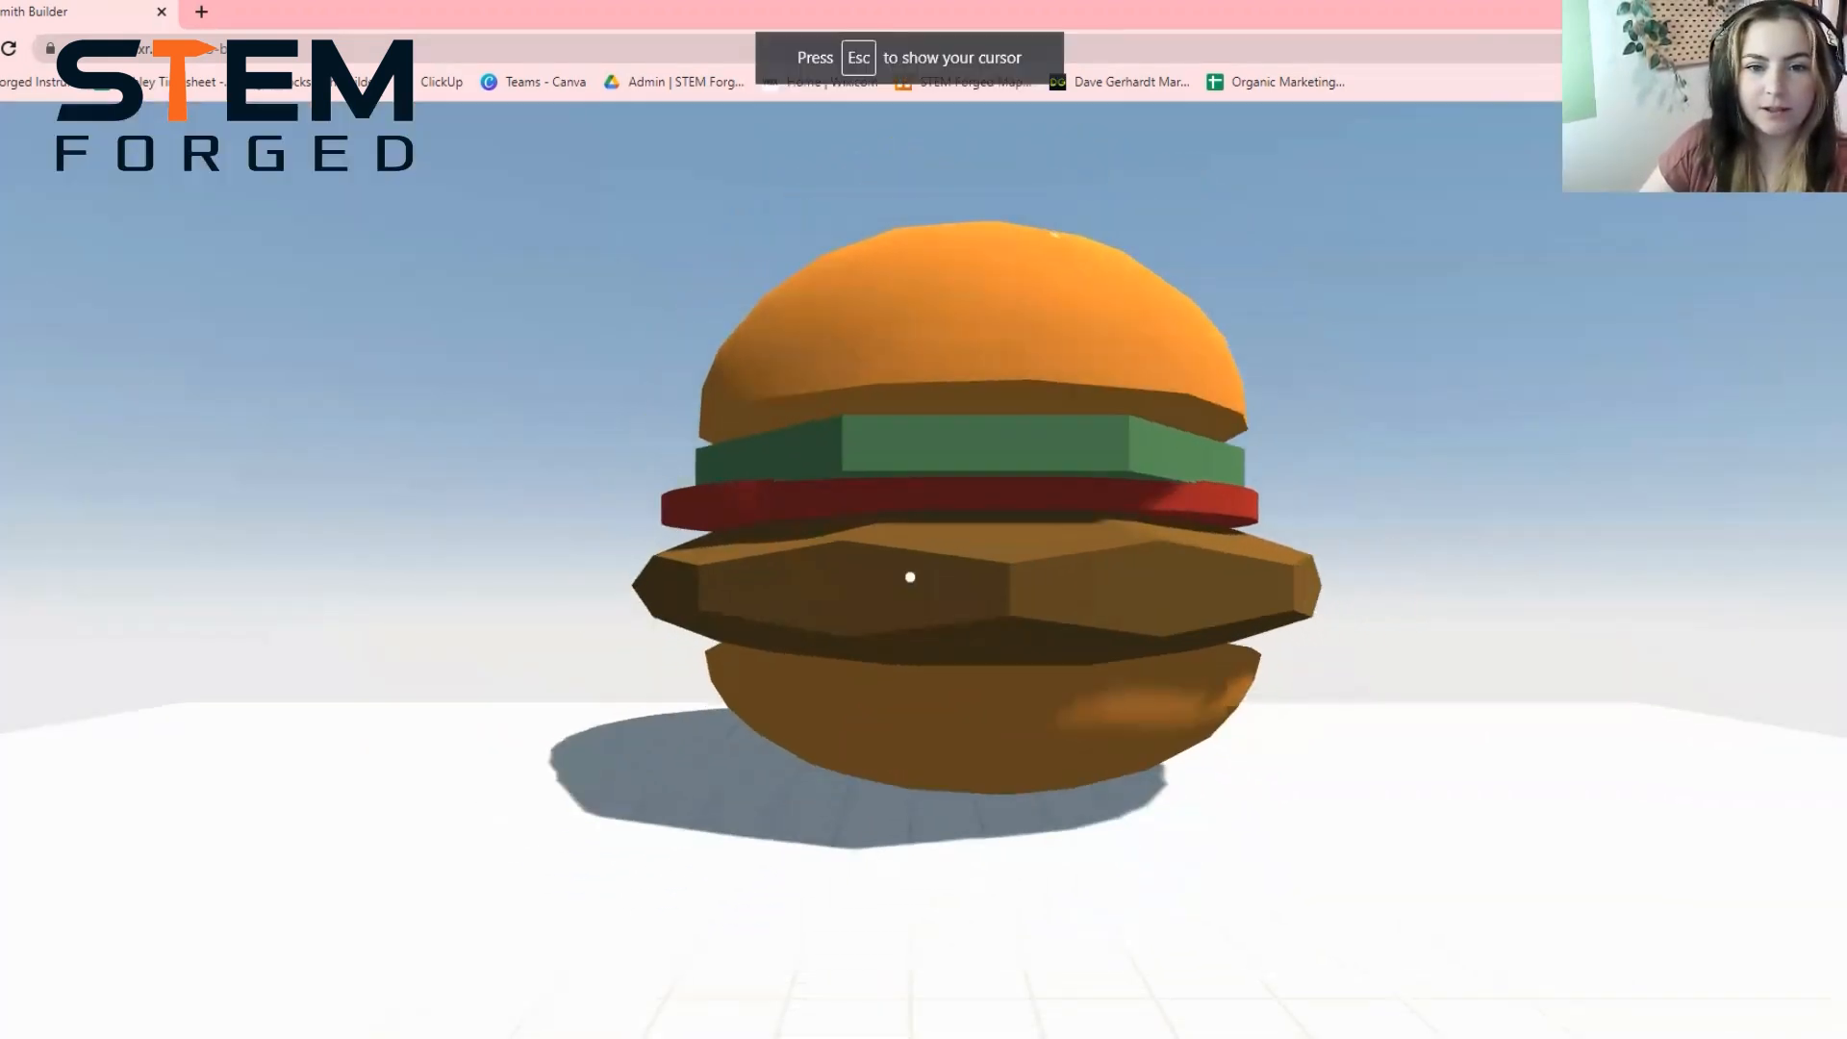
pyautogui.press('d')
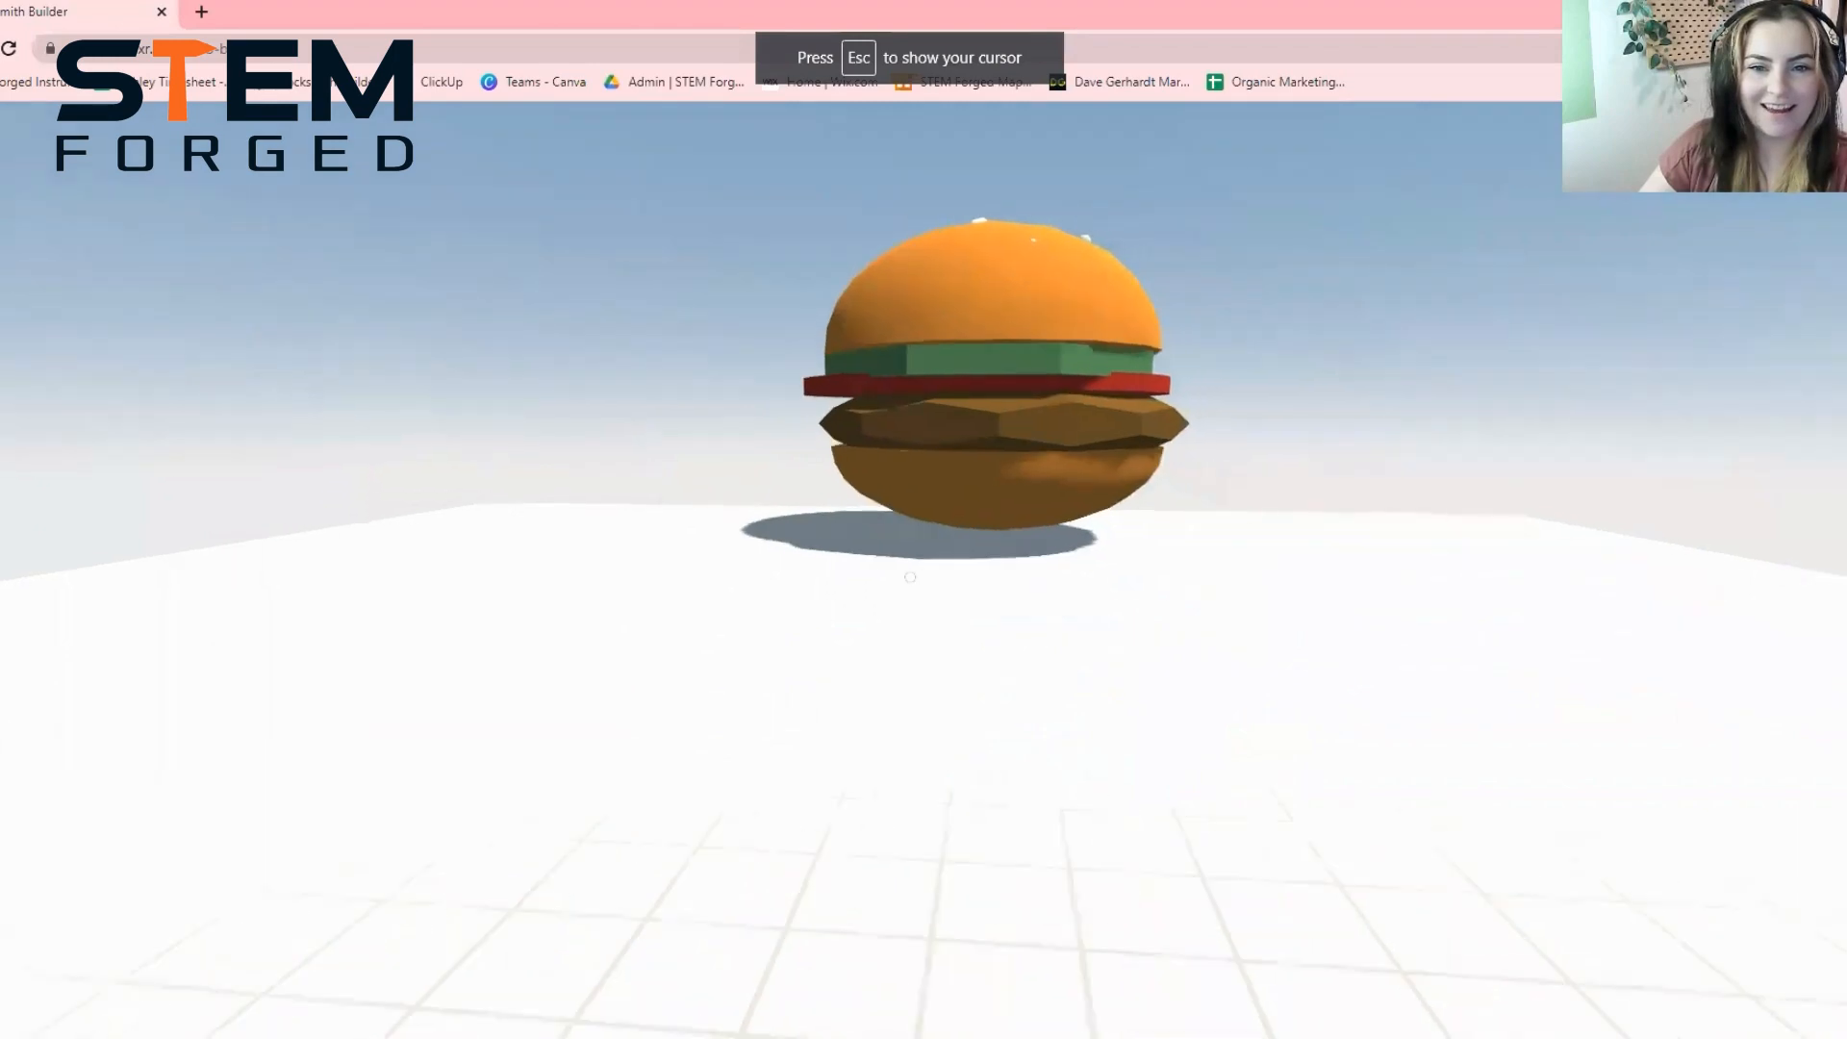
pyautogui.press('w')
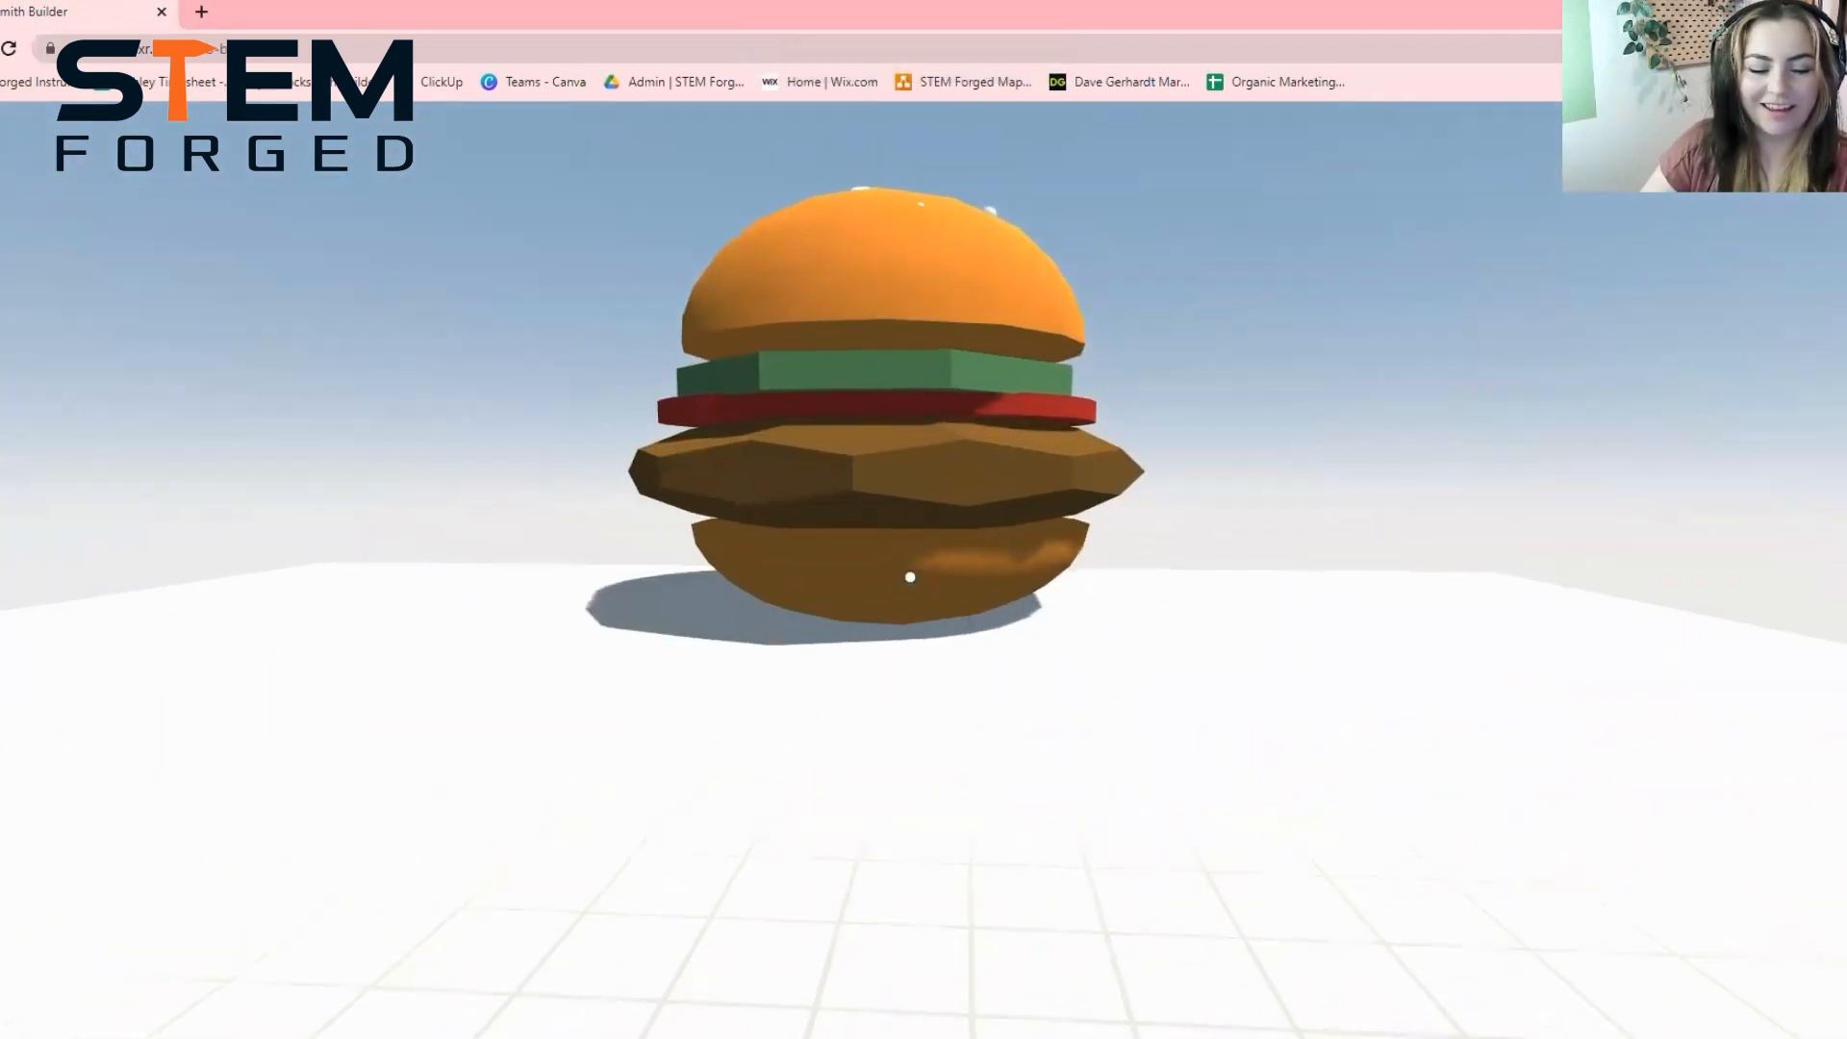
pyautogui.press('Escape')
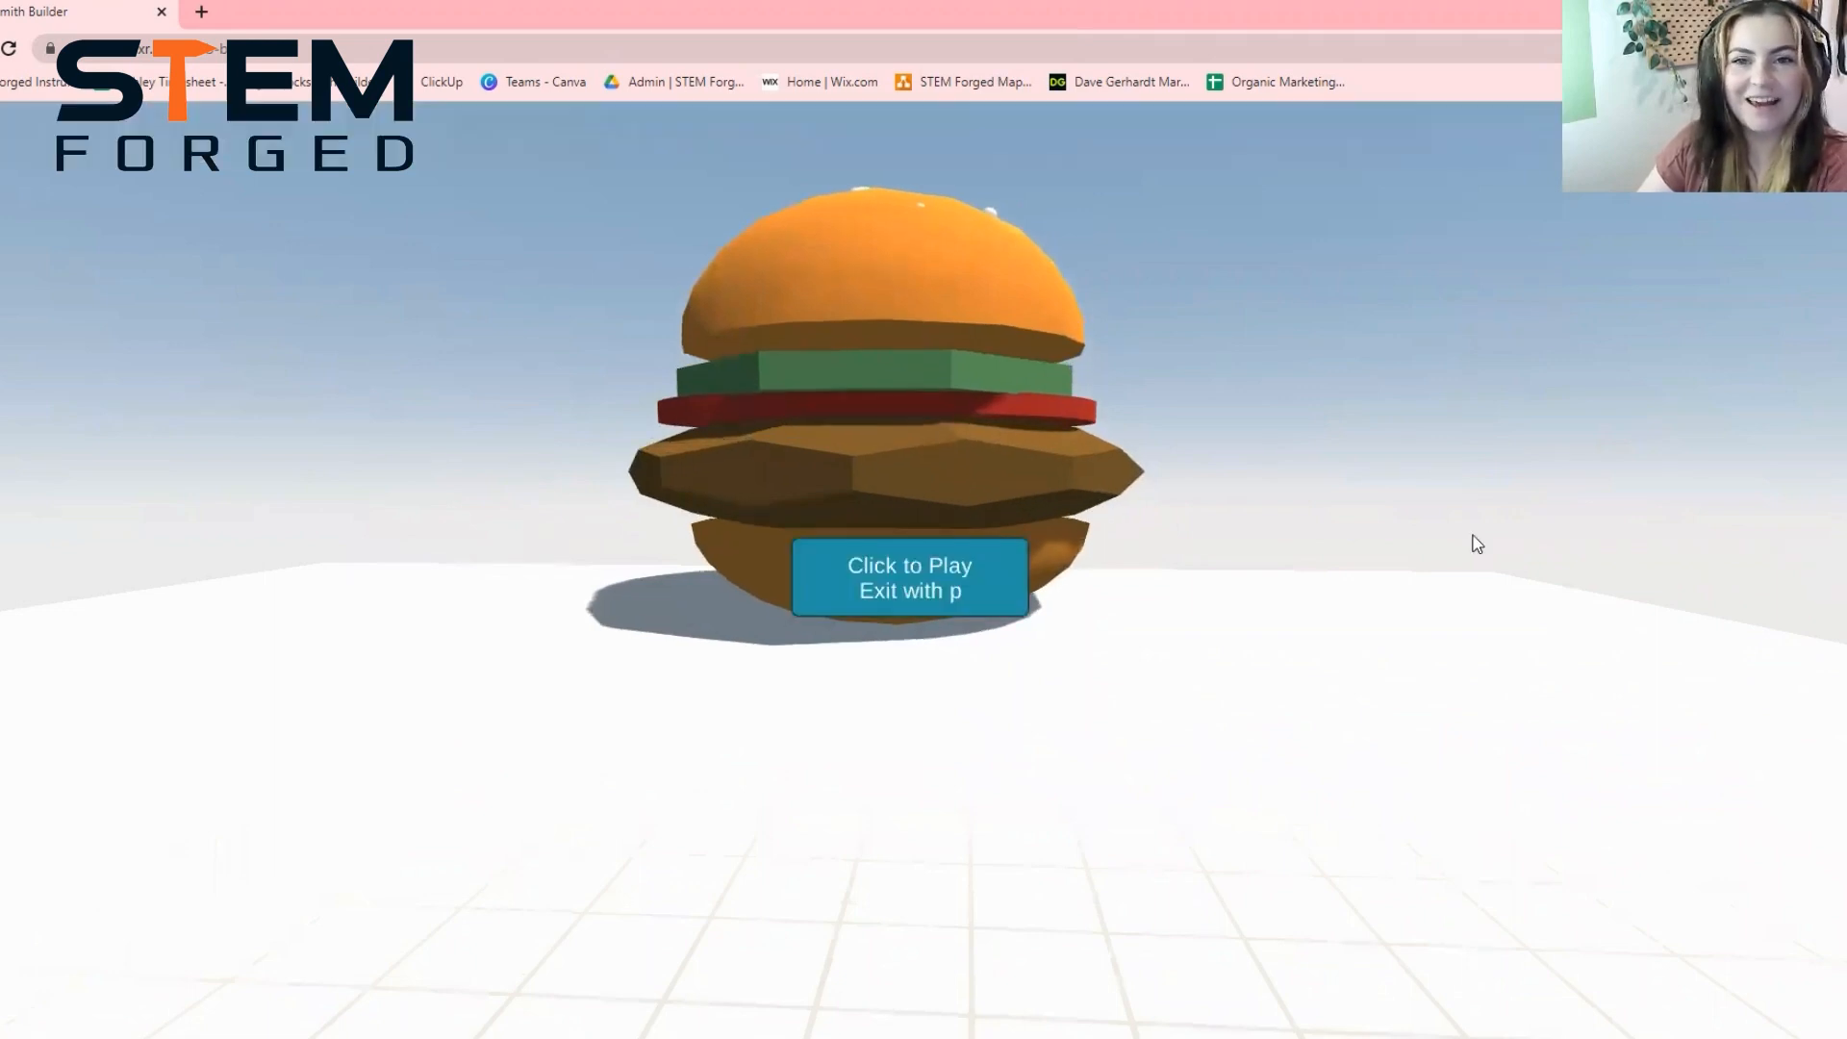
pyautogui.press('p')
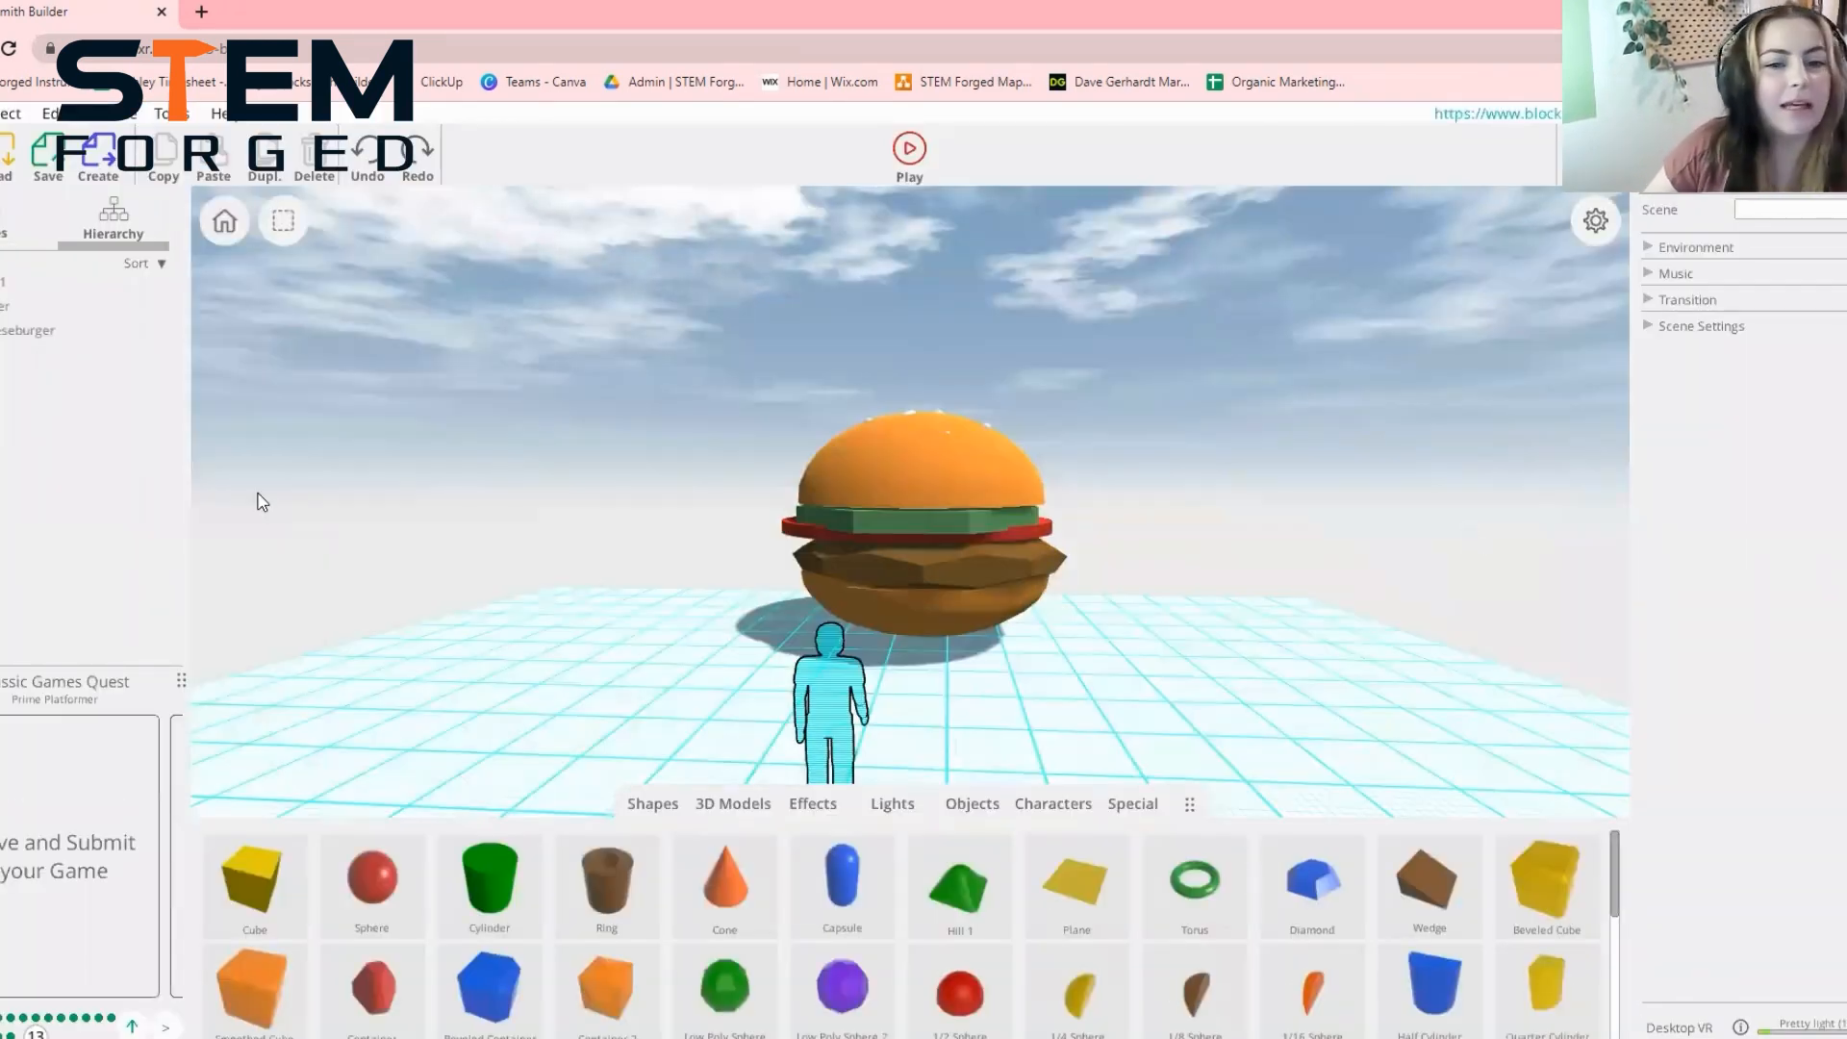
# Add a Navigation component to the whole cheeseburger group and set its behaviour to Walk Around
pyautogui.moveTo(1116, 631); pyautogui.dragTo(750, 534)
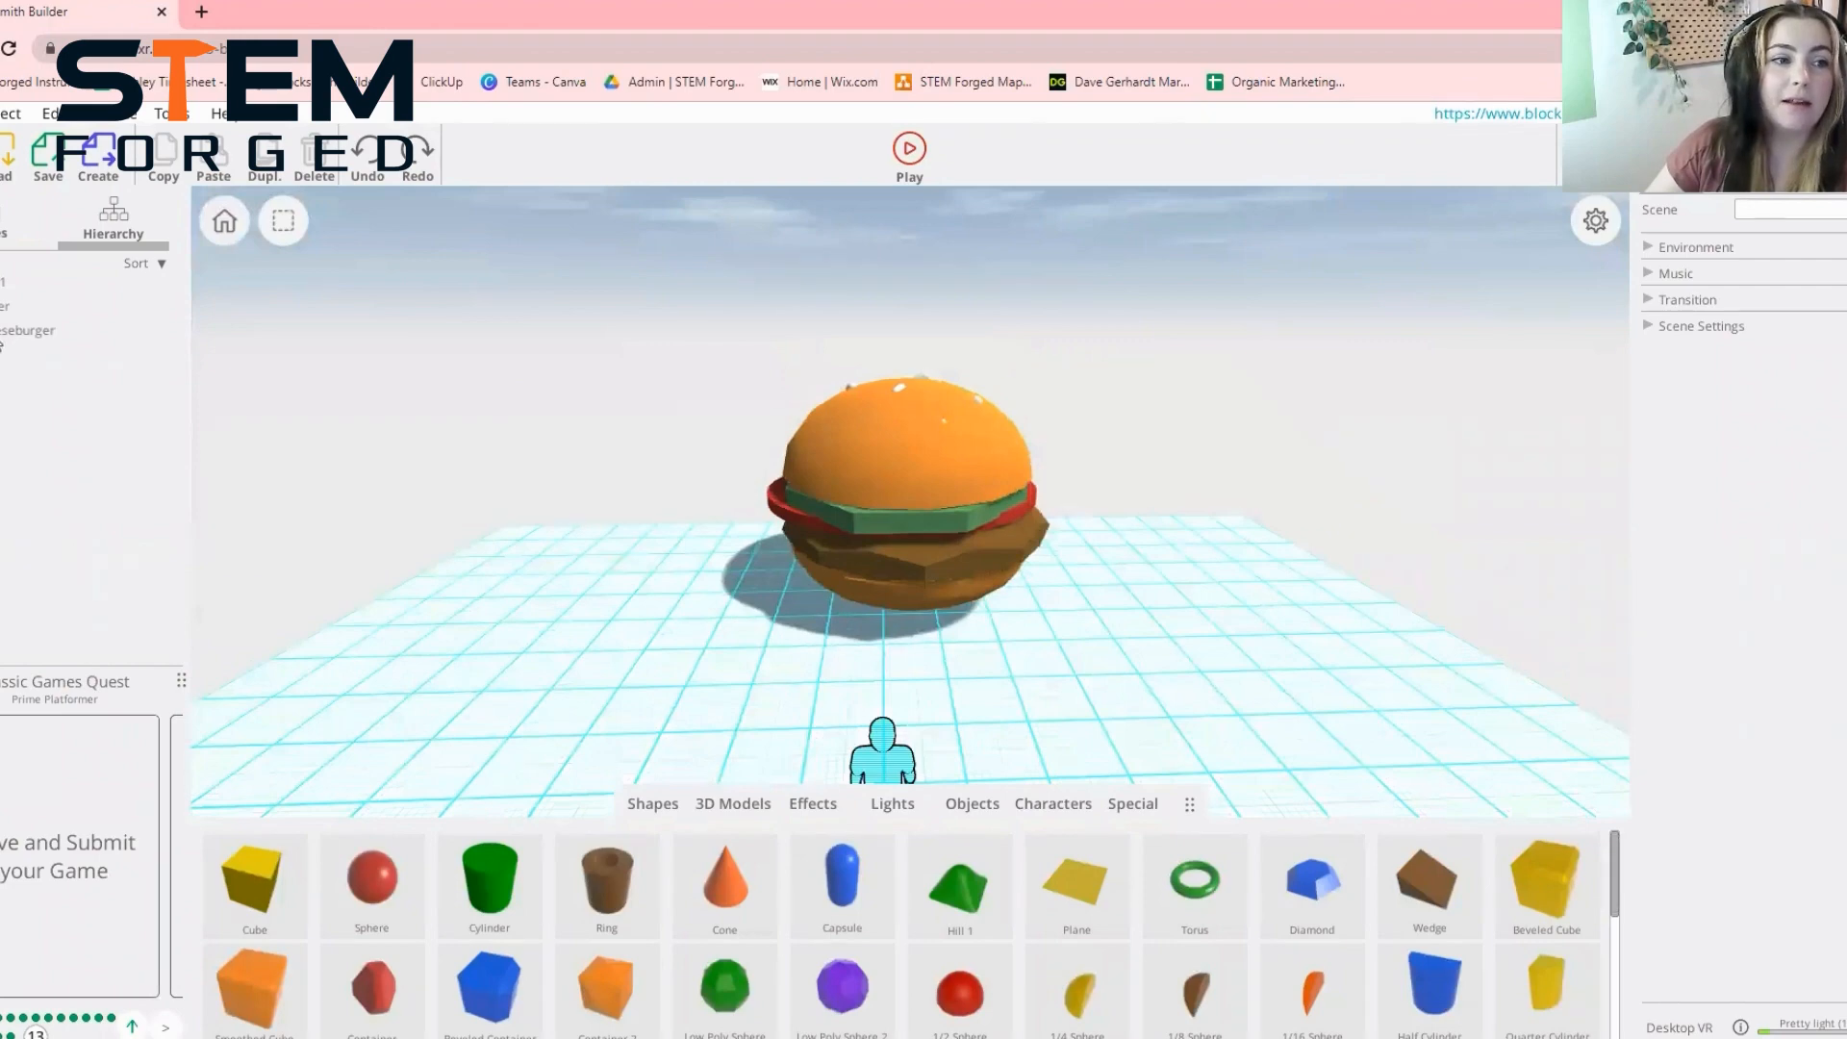
pyautogui.click(6, 332)
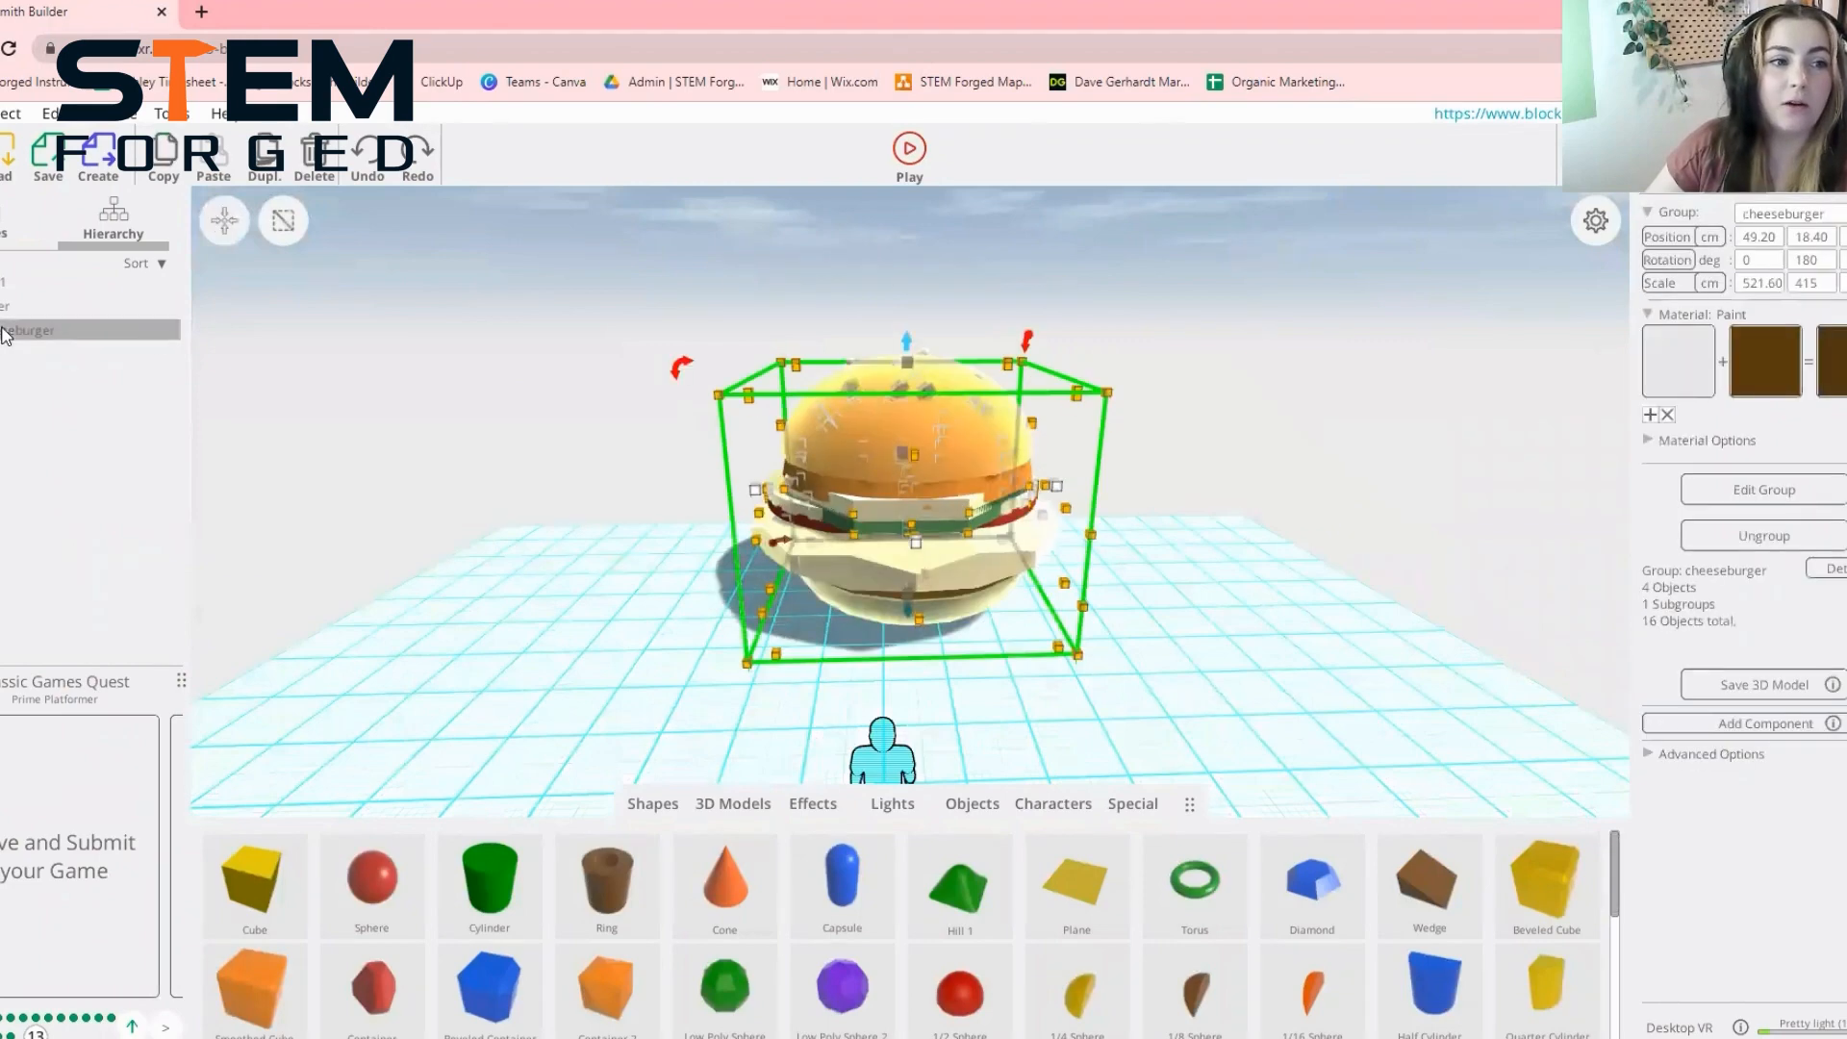
pyautogui.click(1773, 726)
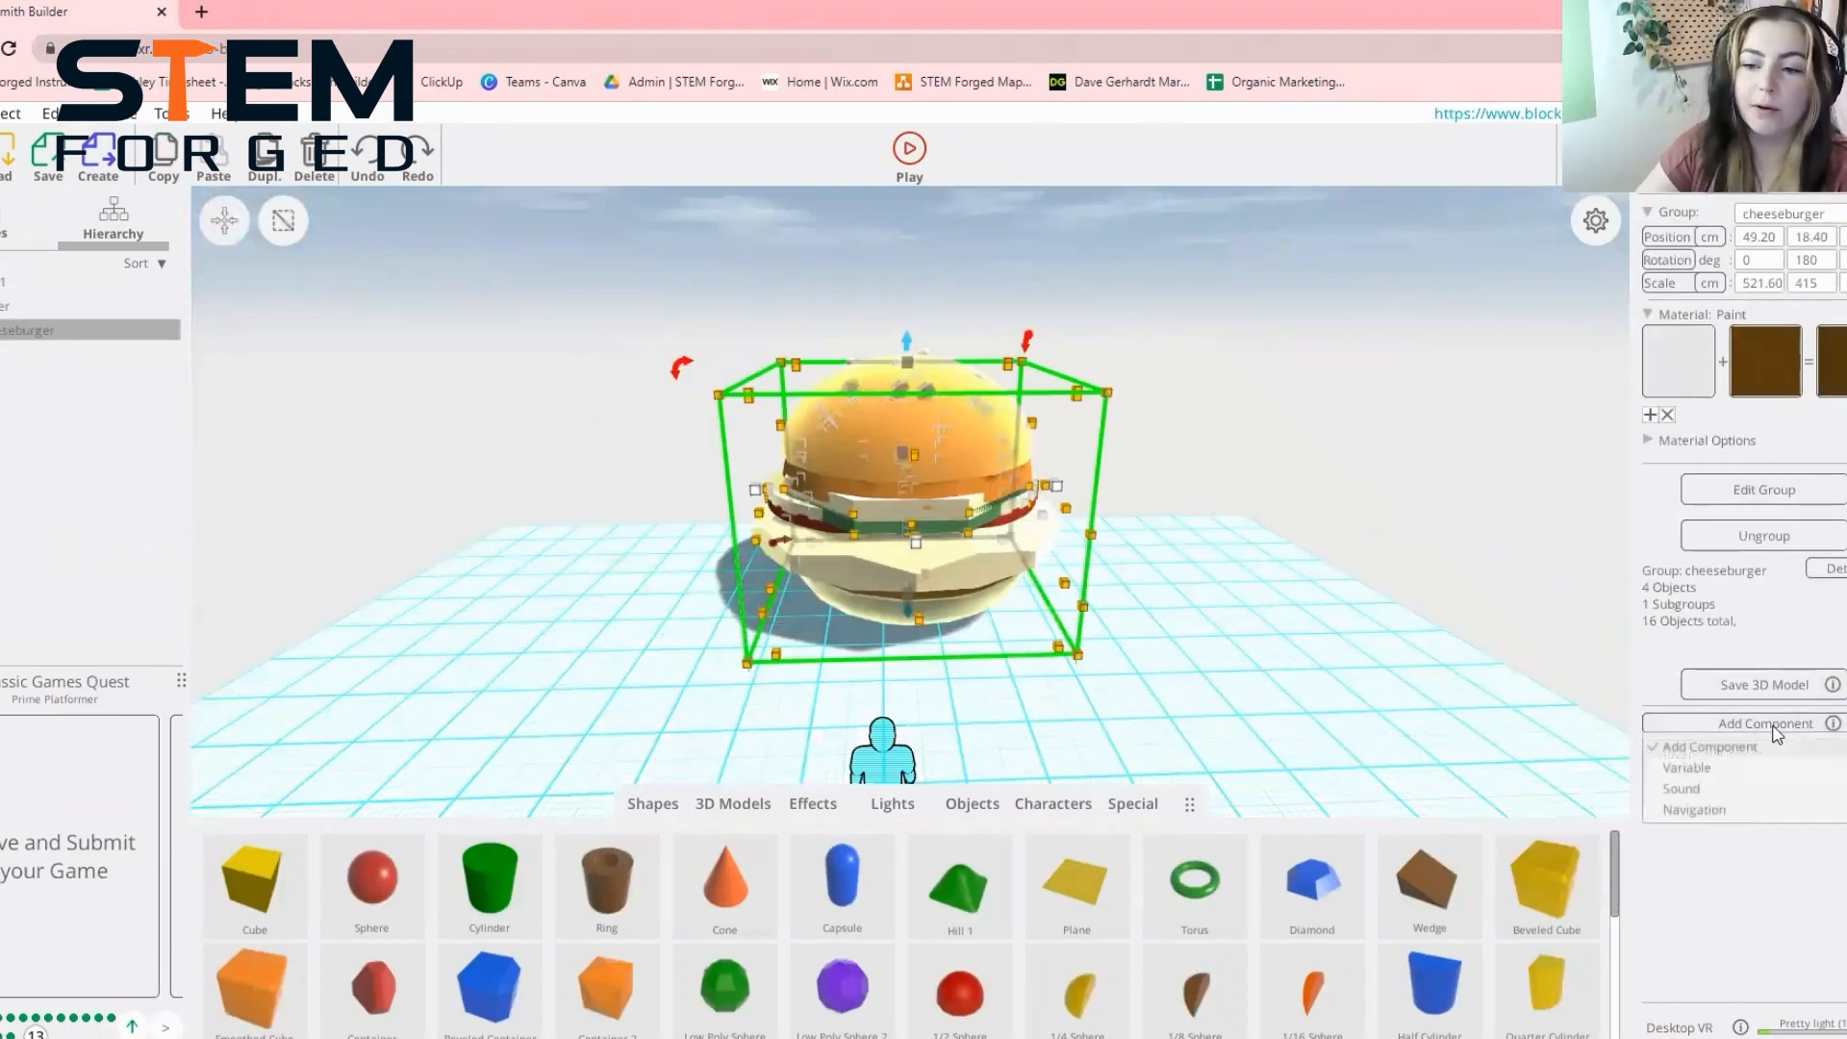
pyautogui.click(1693, 810)
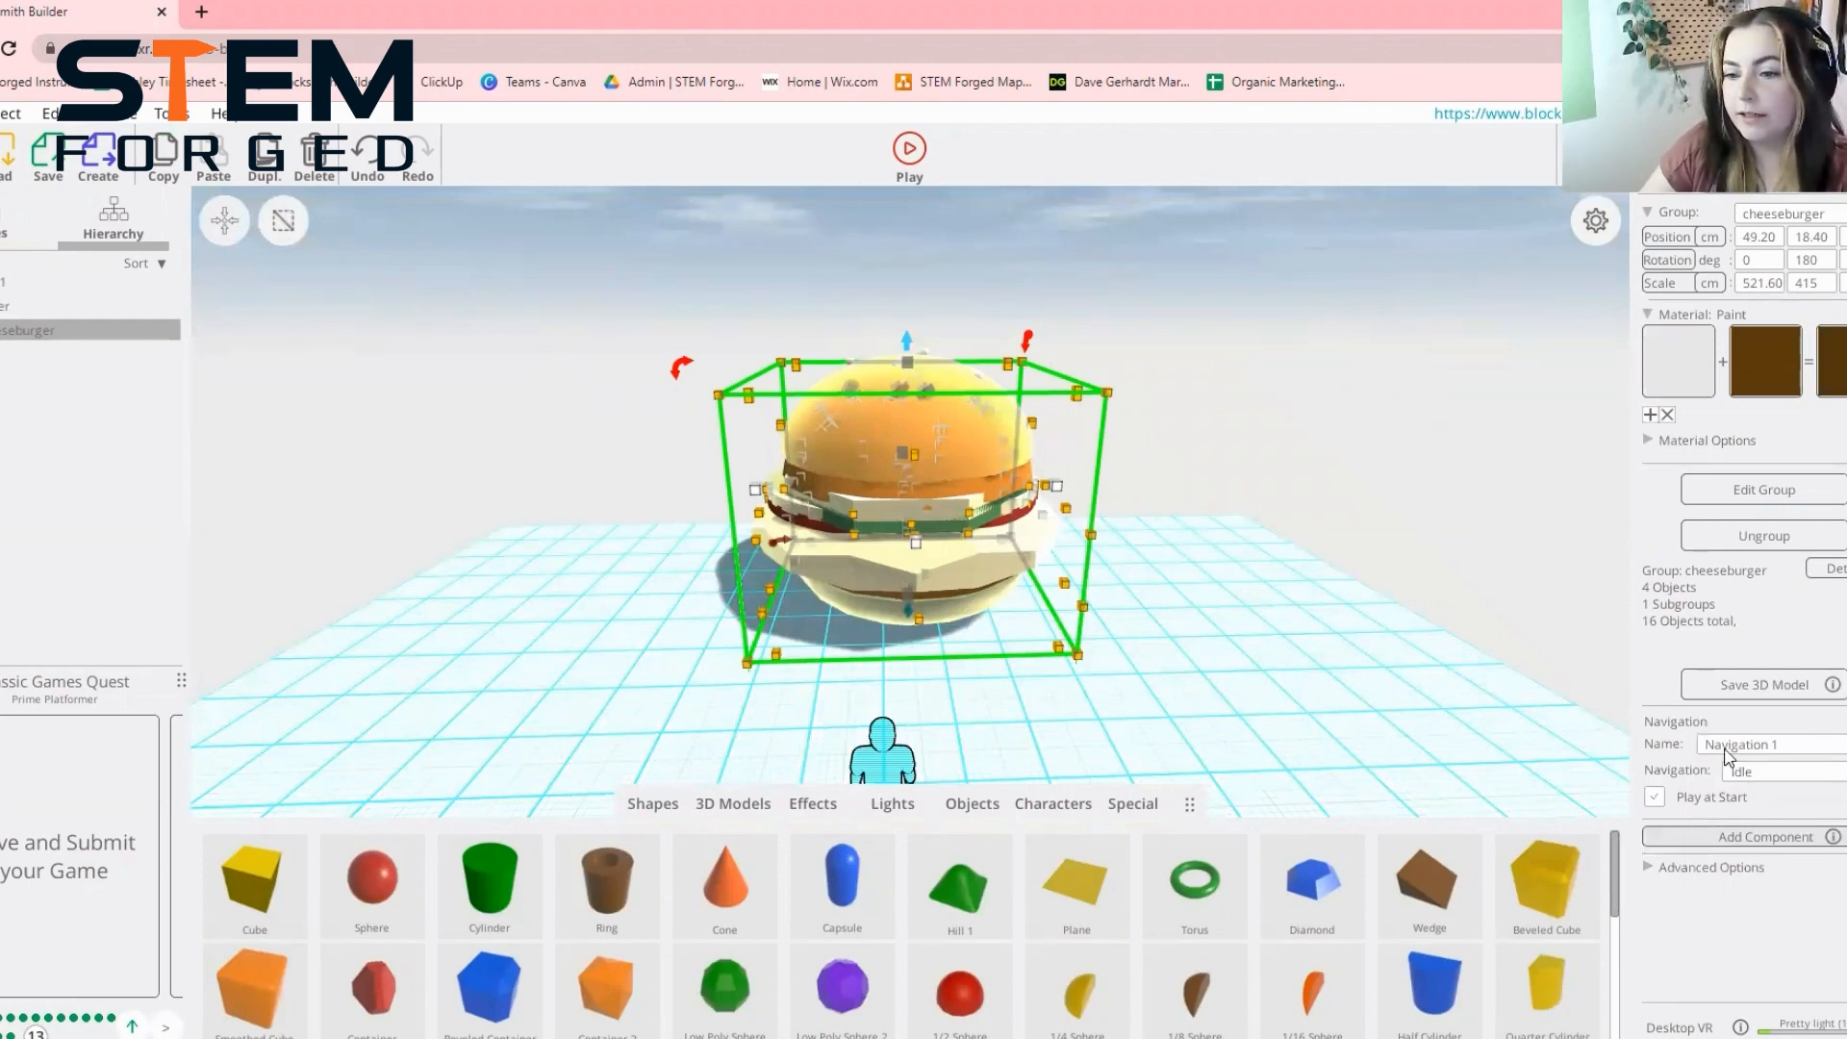
pyautogui.click(1816, 773)
pyautogui.click(1790, 858)
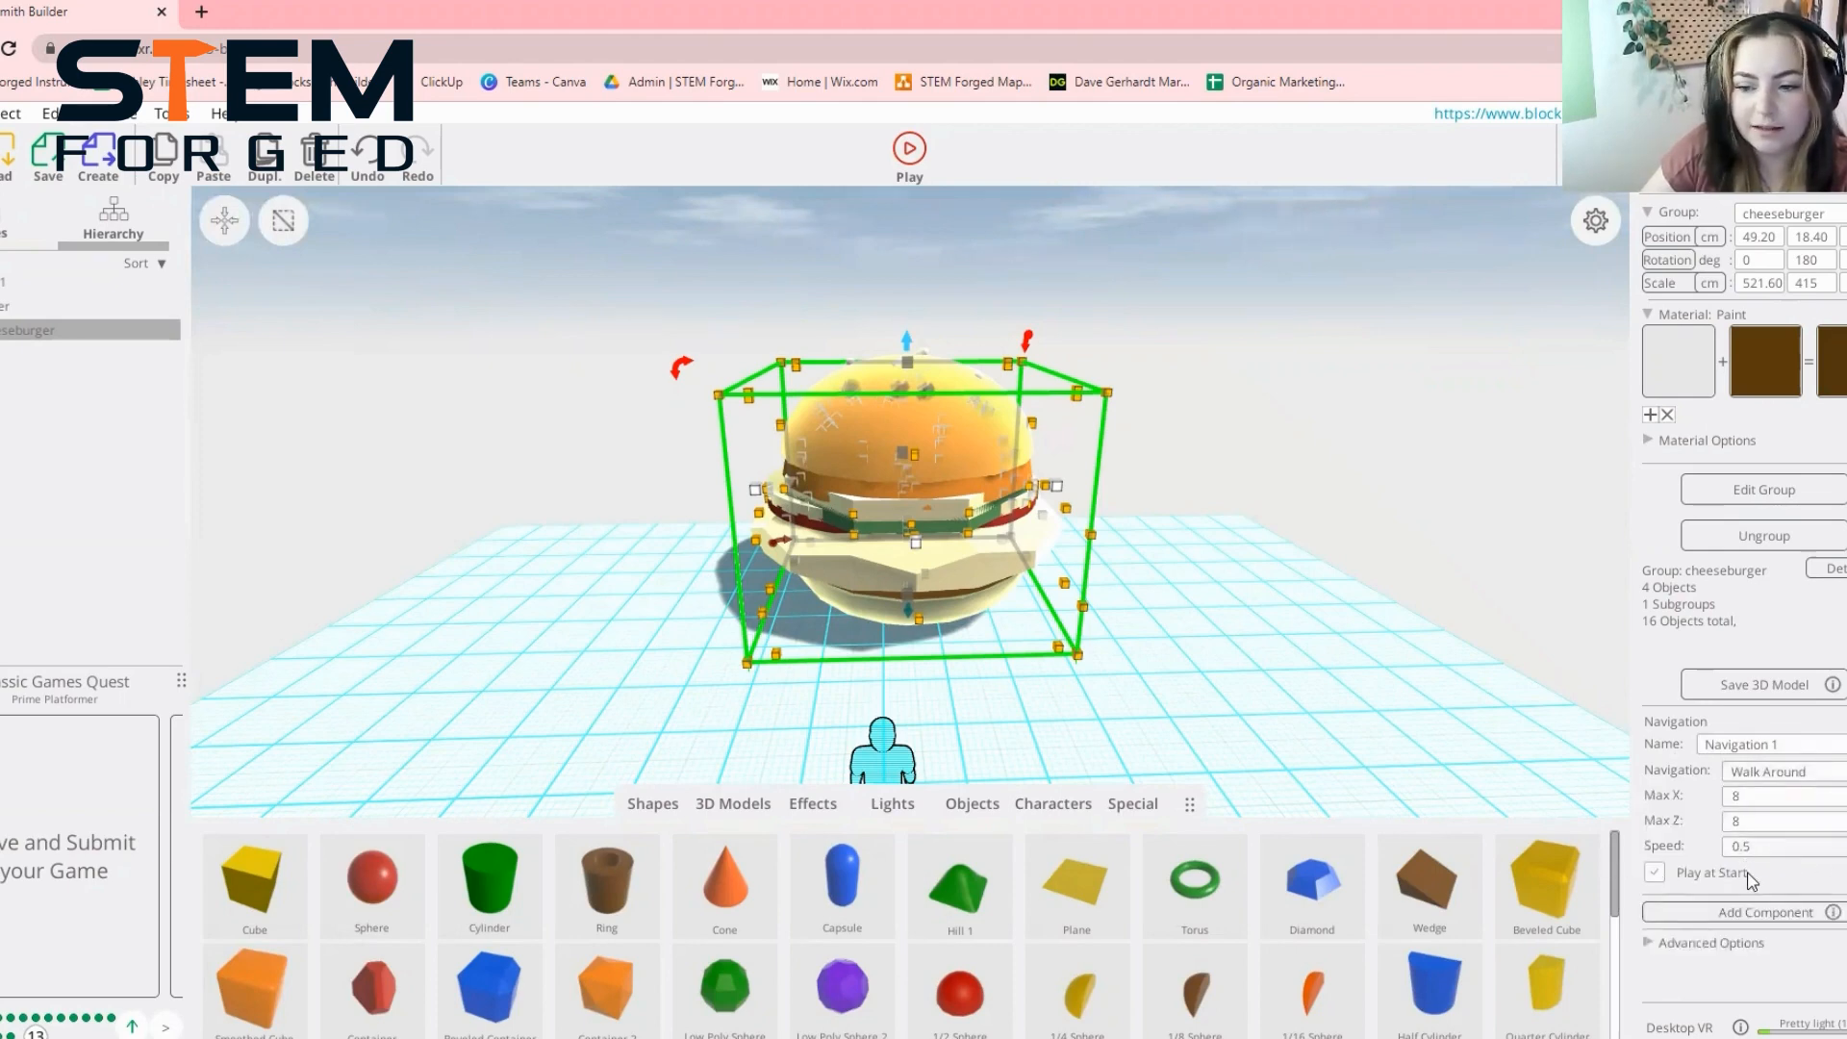
# Play the scene to watch the cheeseburger walk around, and stop playback
pyautogui.click(914, 152)
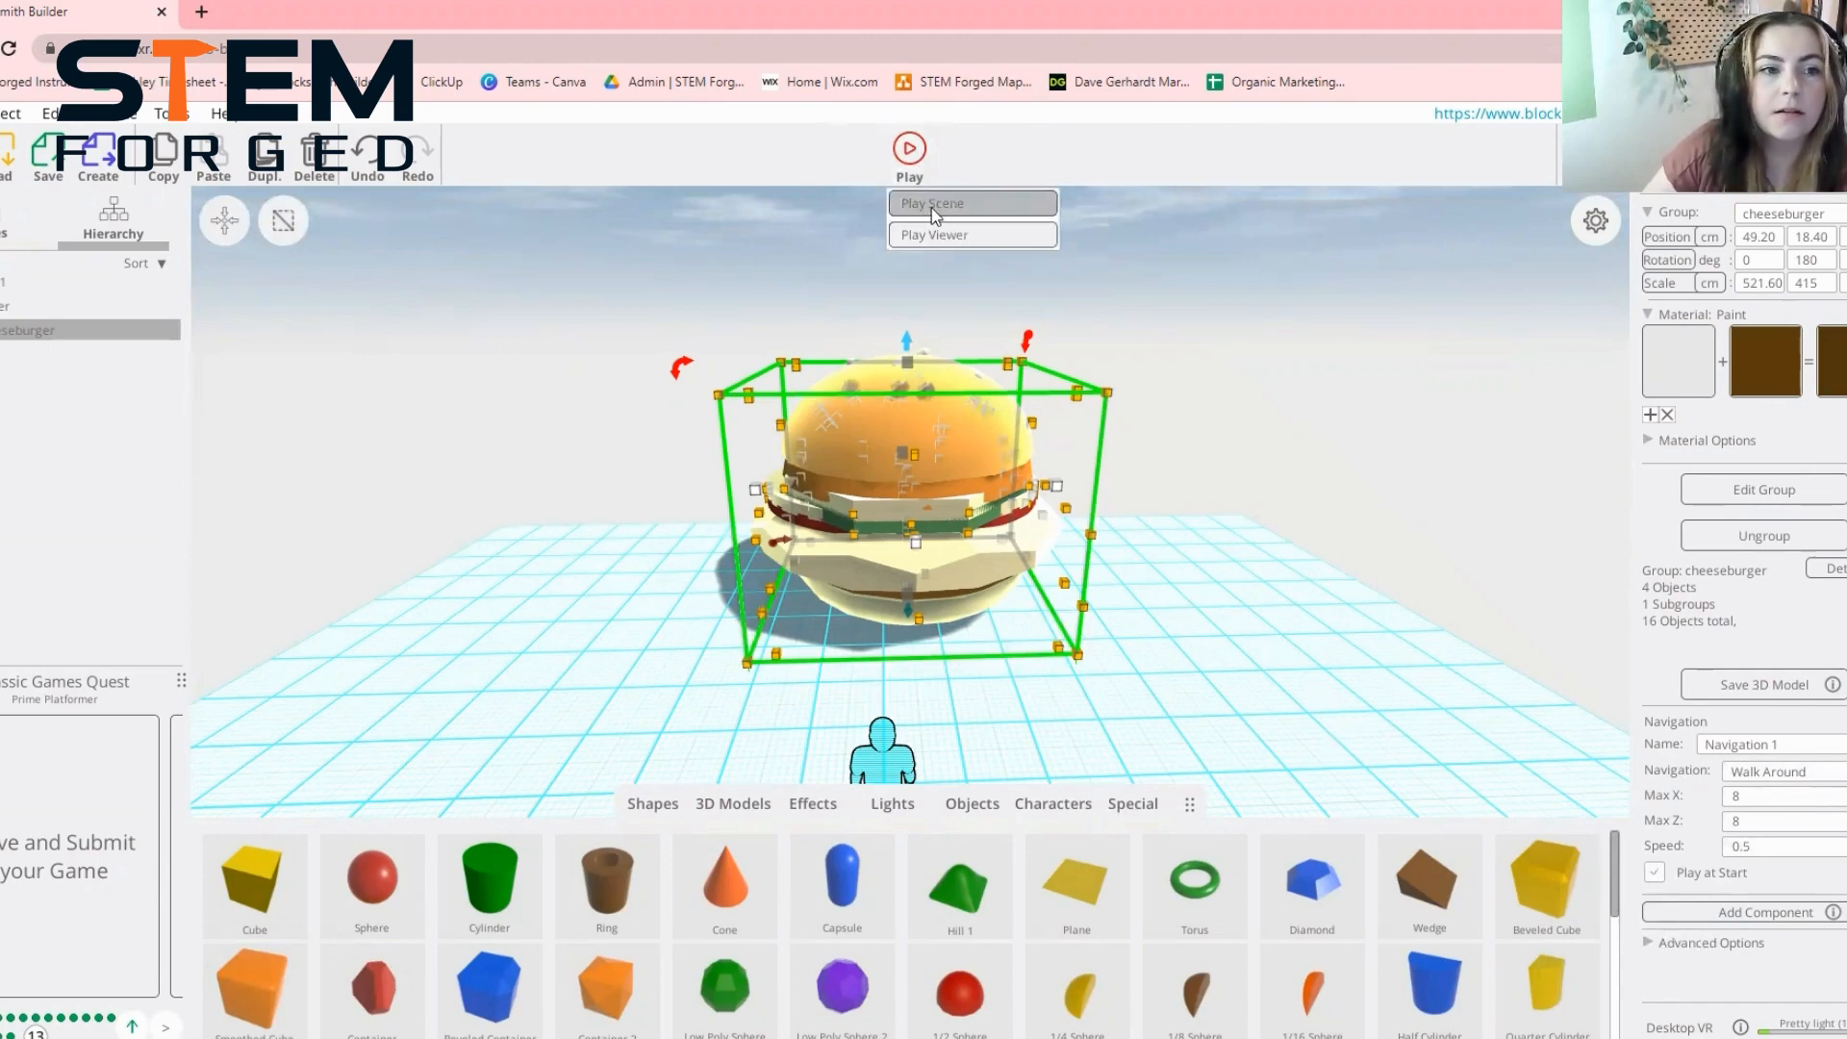
pyautogui.click(901, 144)
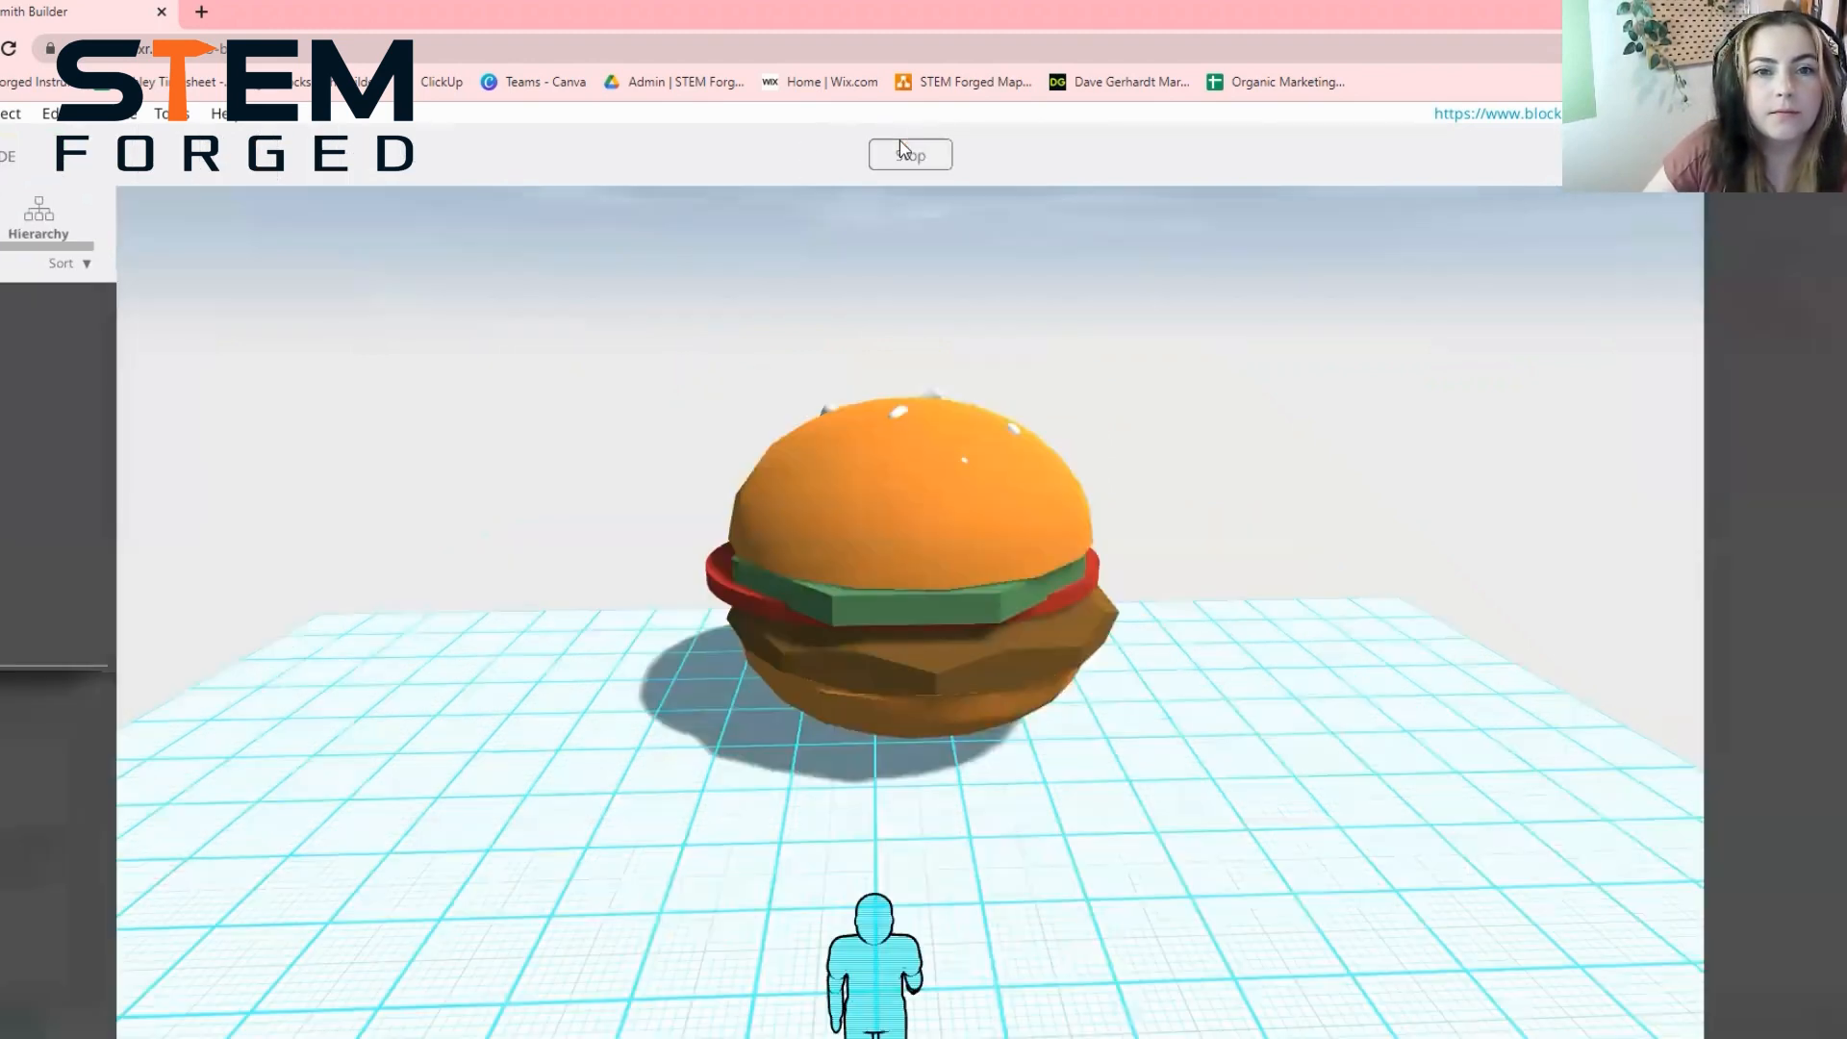
pyautogui.click(899, 142)
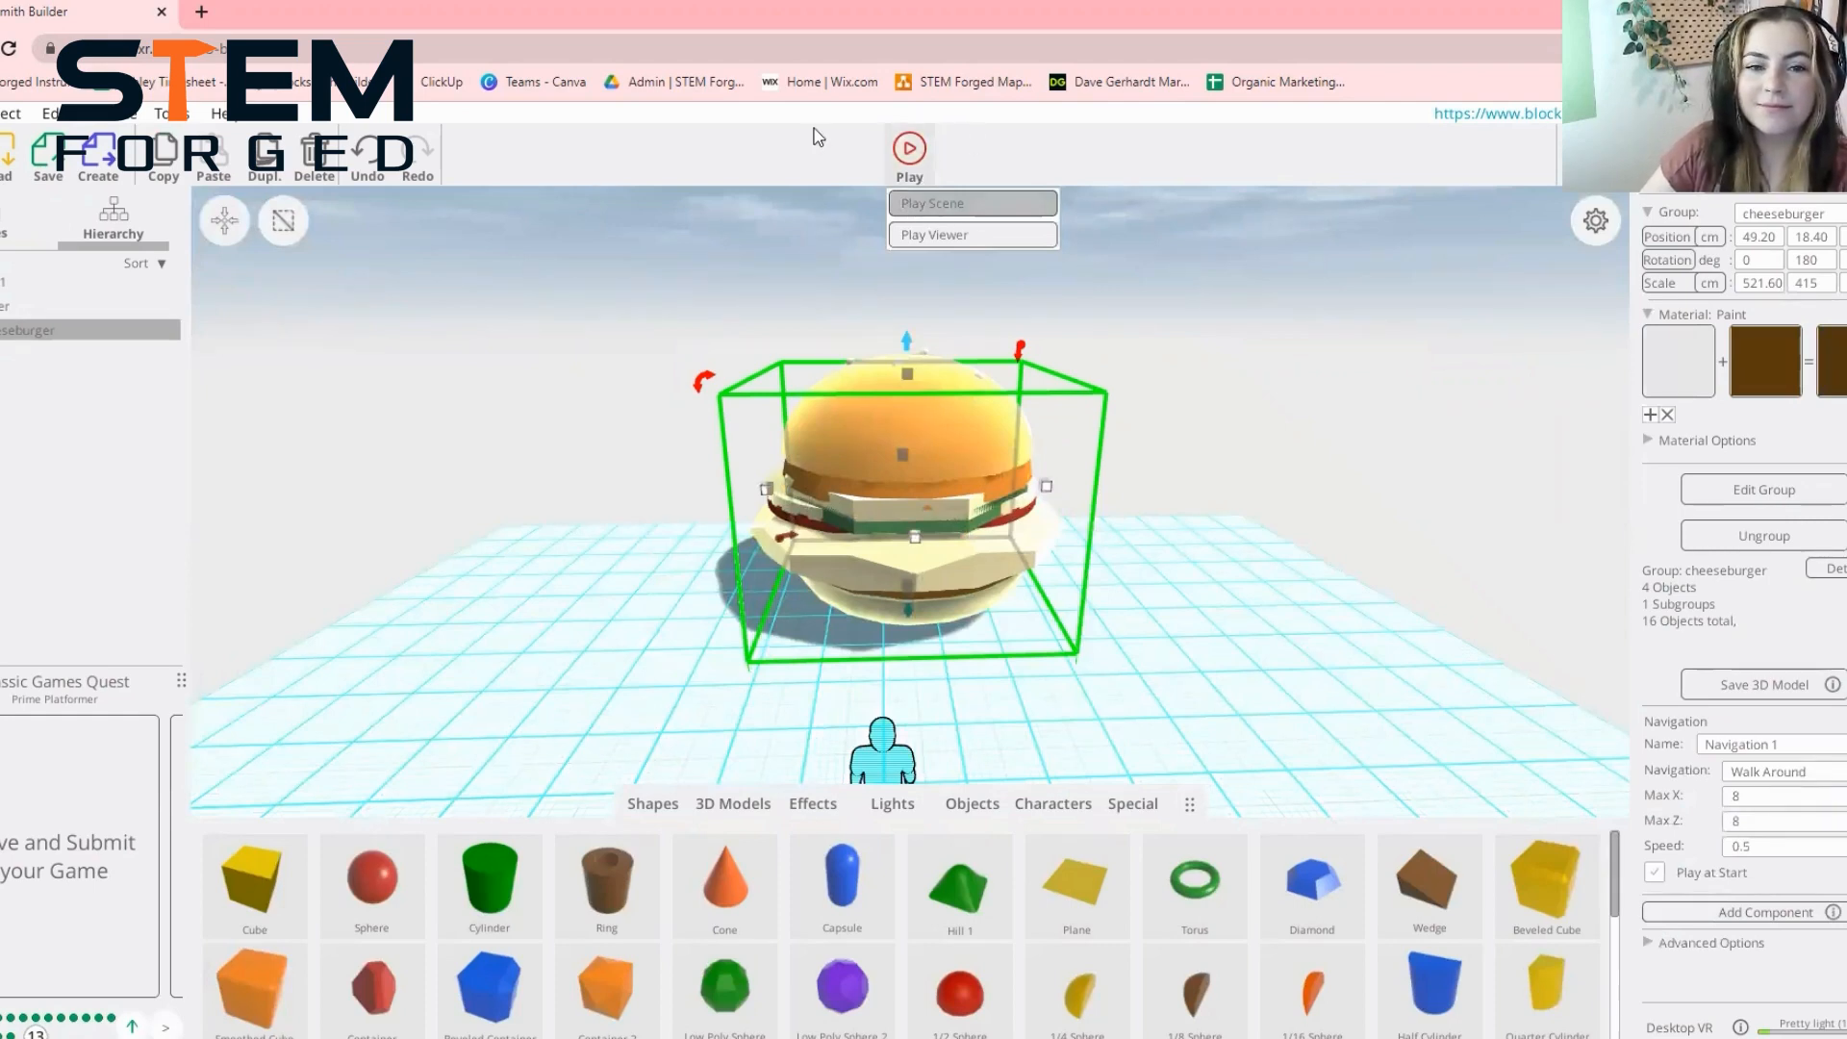
pyautogui.click(895, 203)
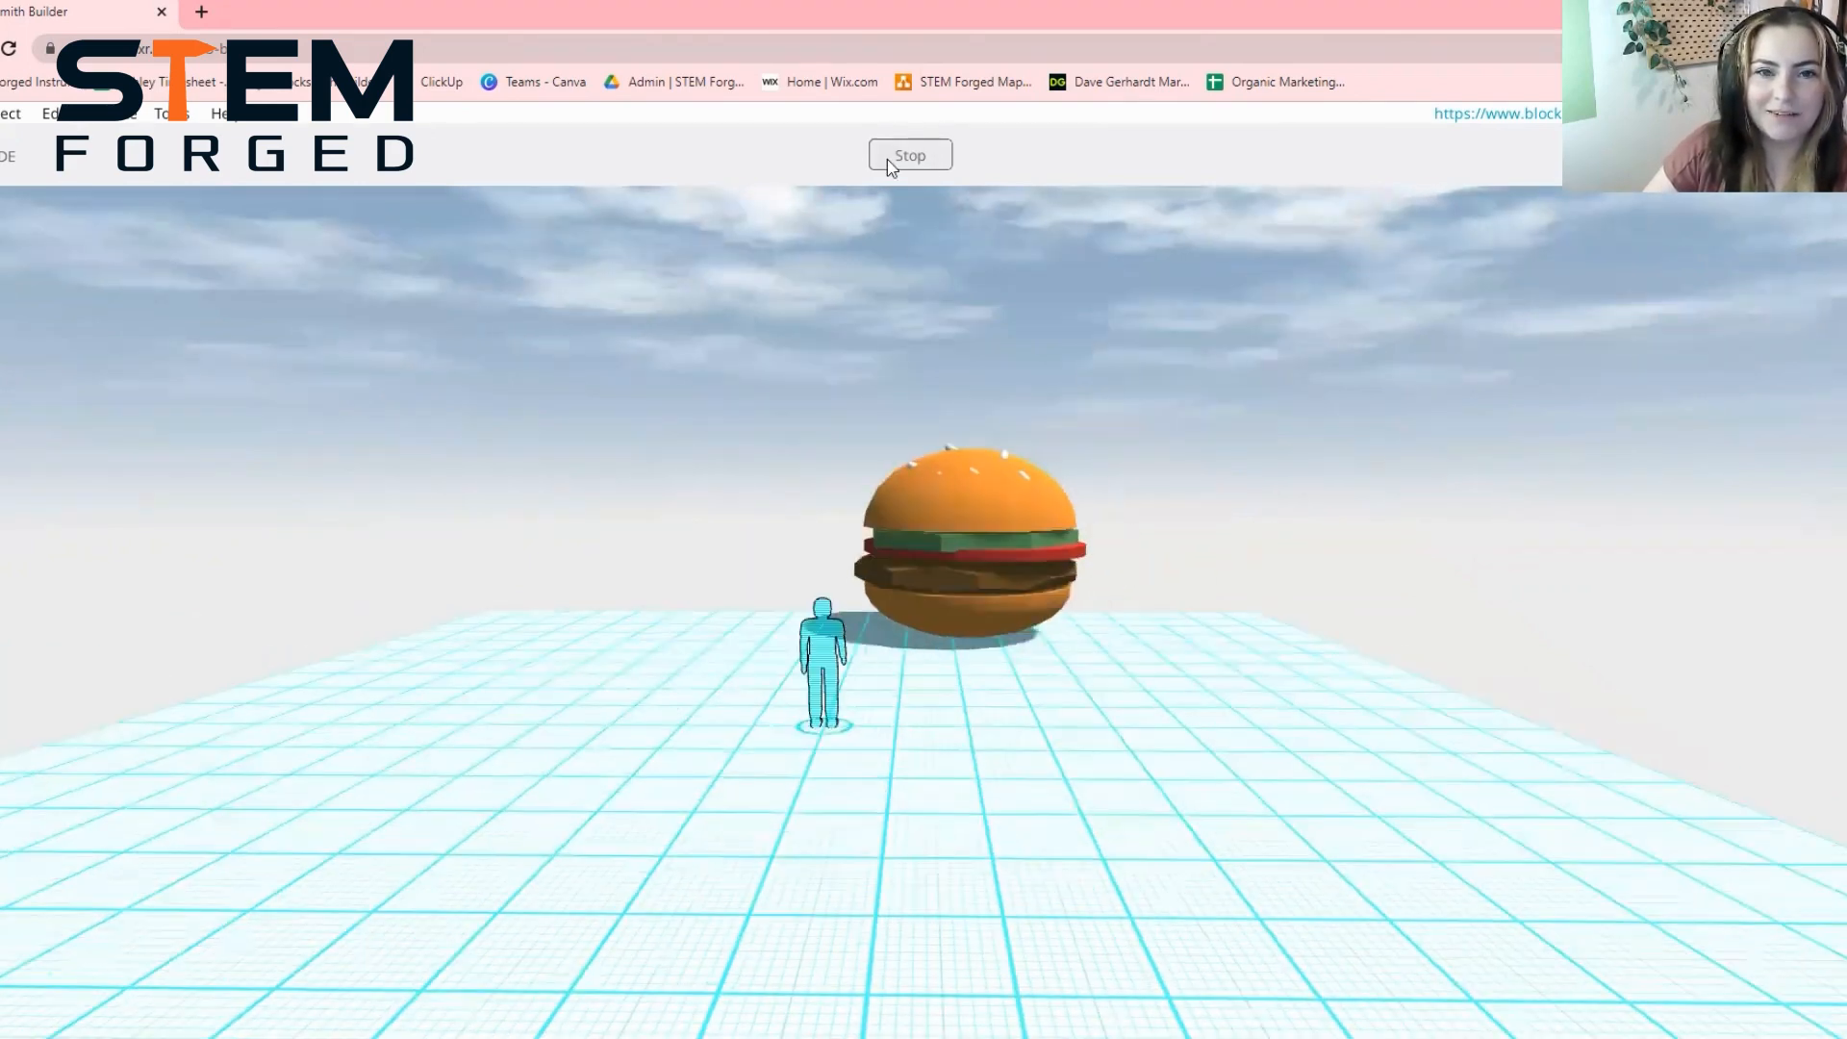
pyautogui.click(887, 158)
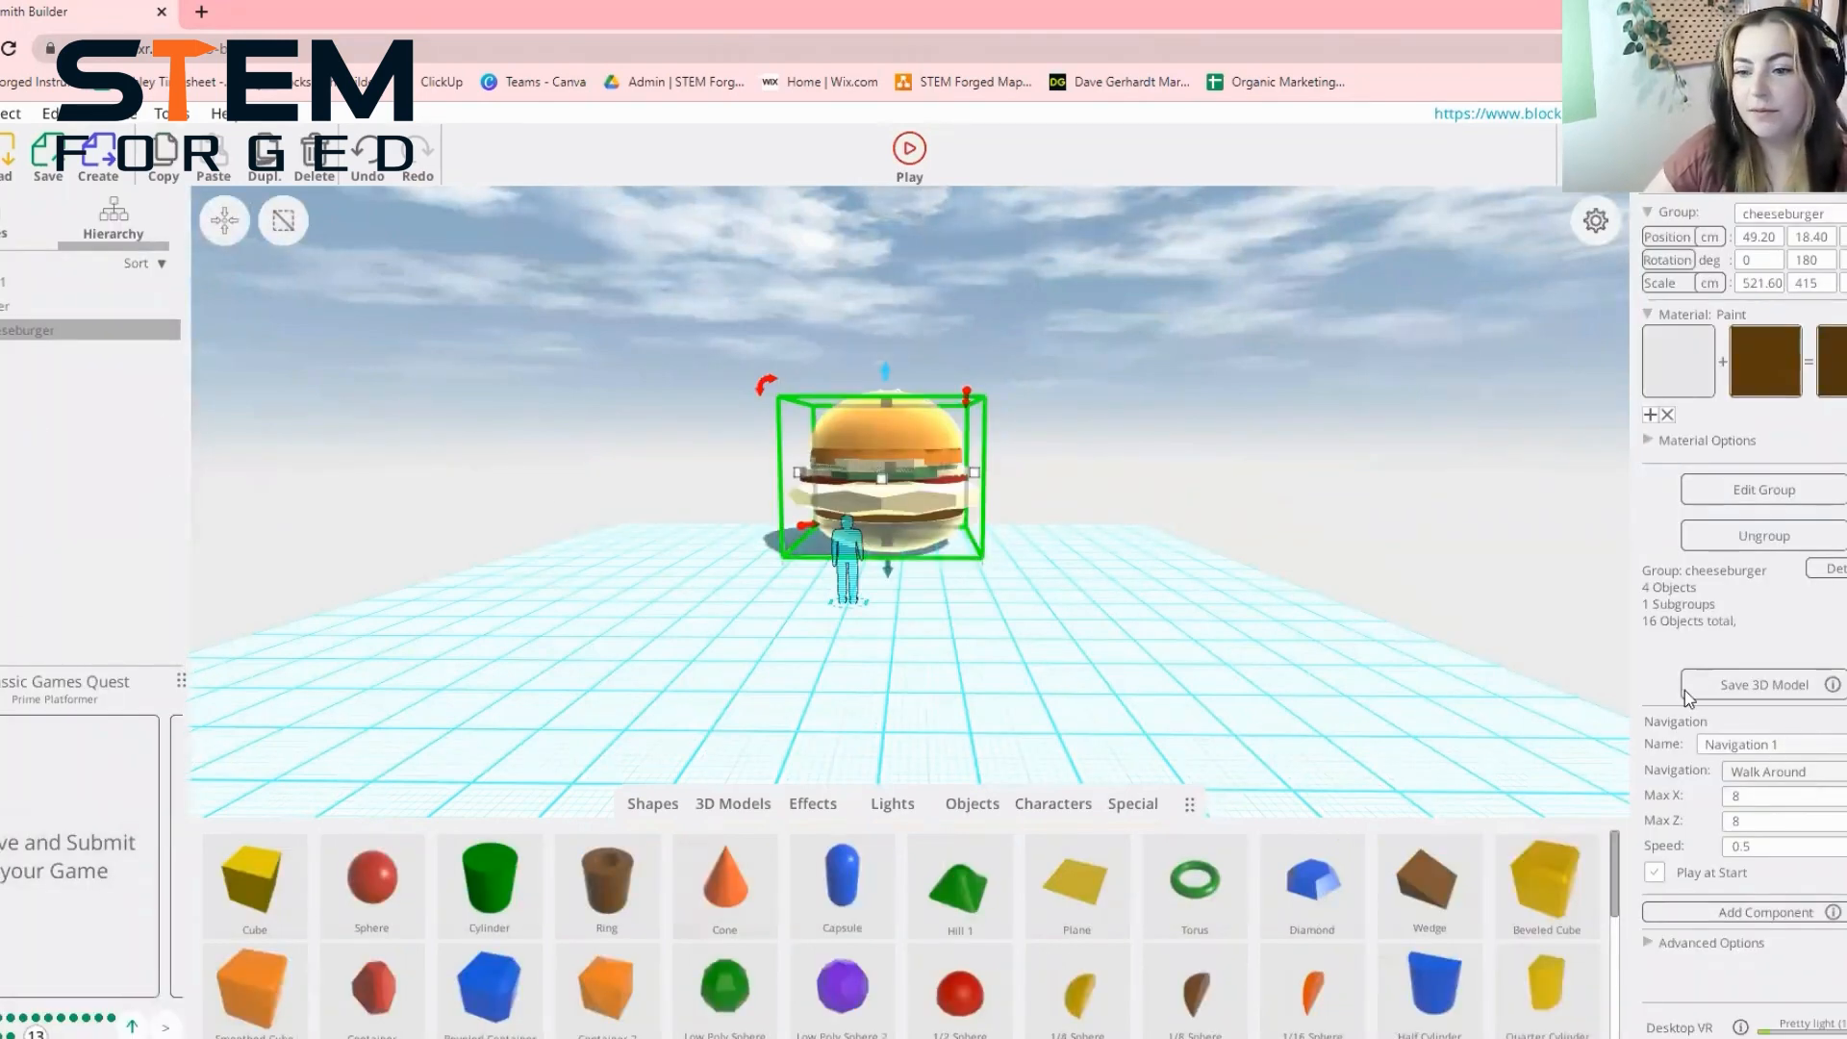
# Add a second Navigation component to the cheeseburger group and set it to Approach Player
pyautogui.click(1793, 919)
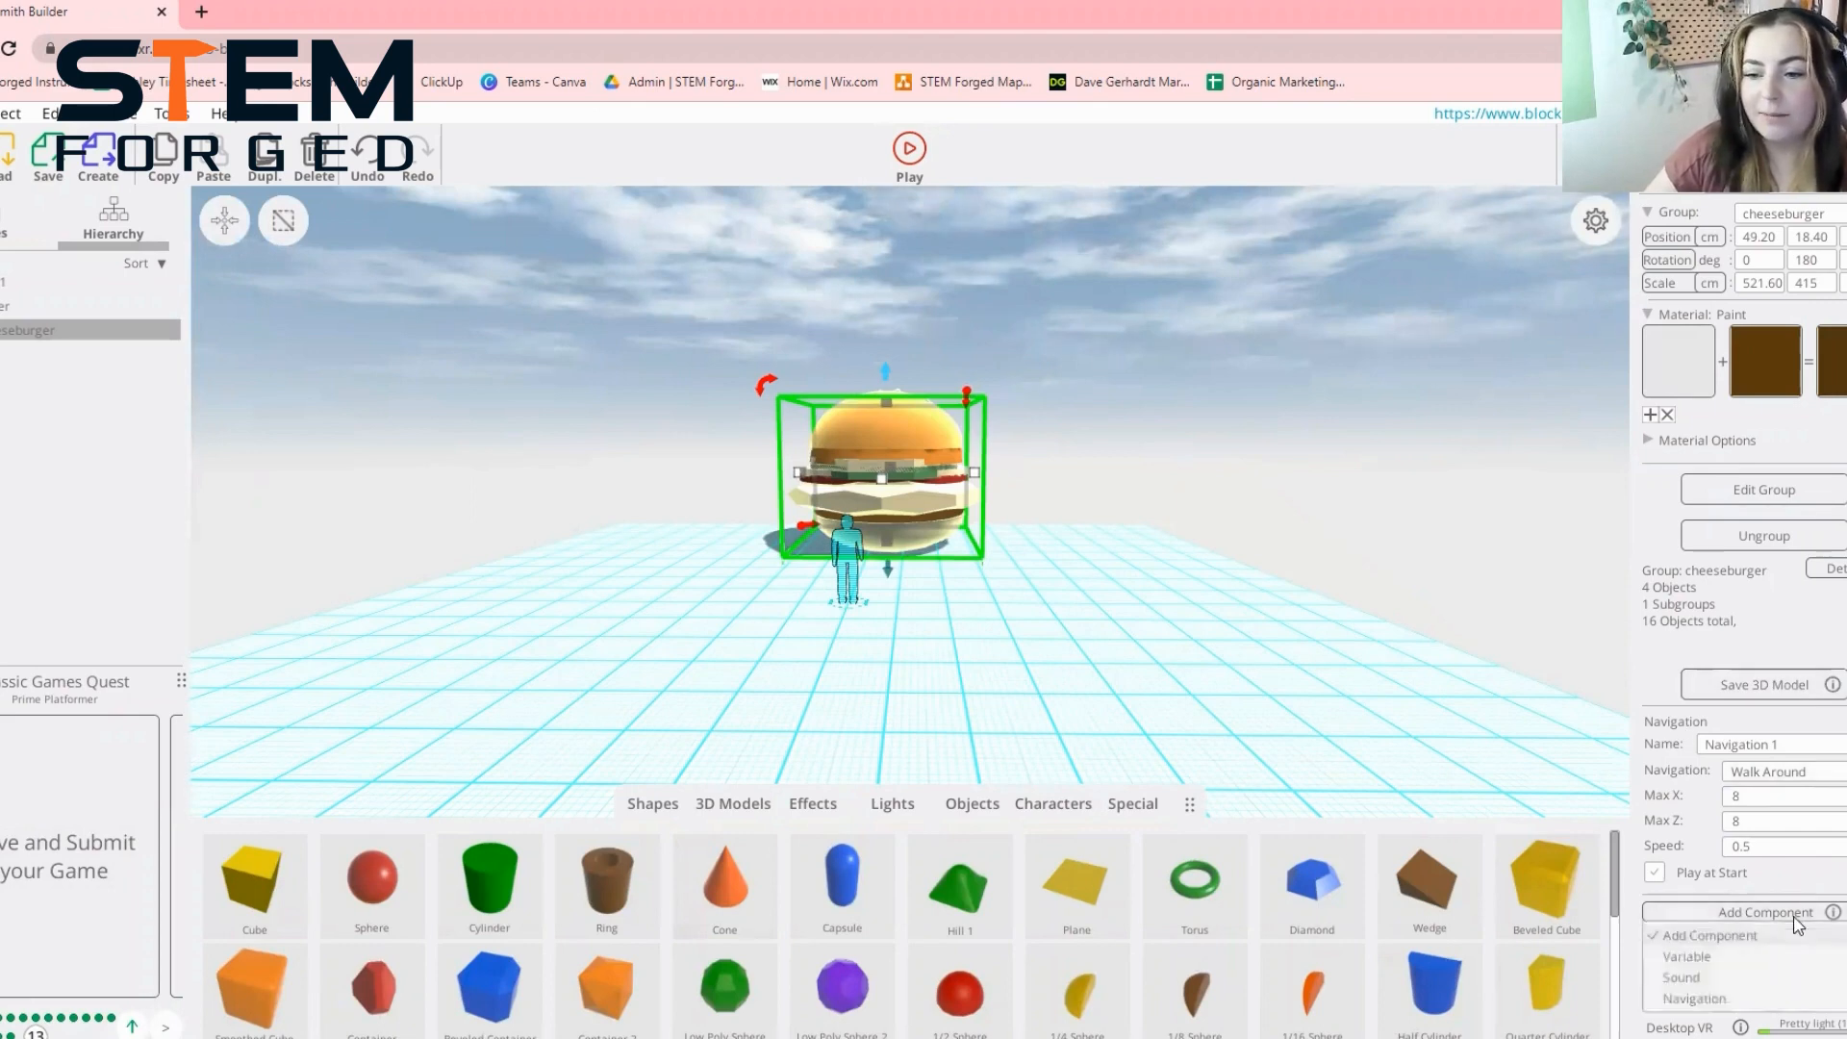
pyautogui.click(1821, 1003)
pyautogui.scroll(-1, 1812, 843)
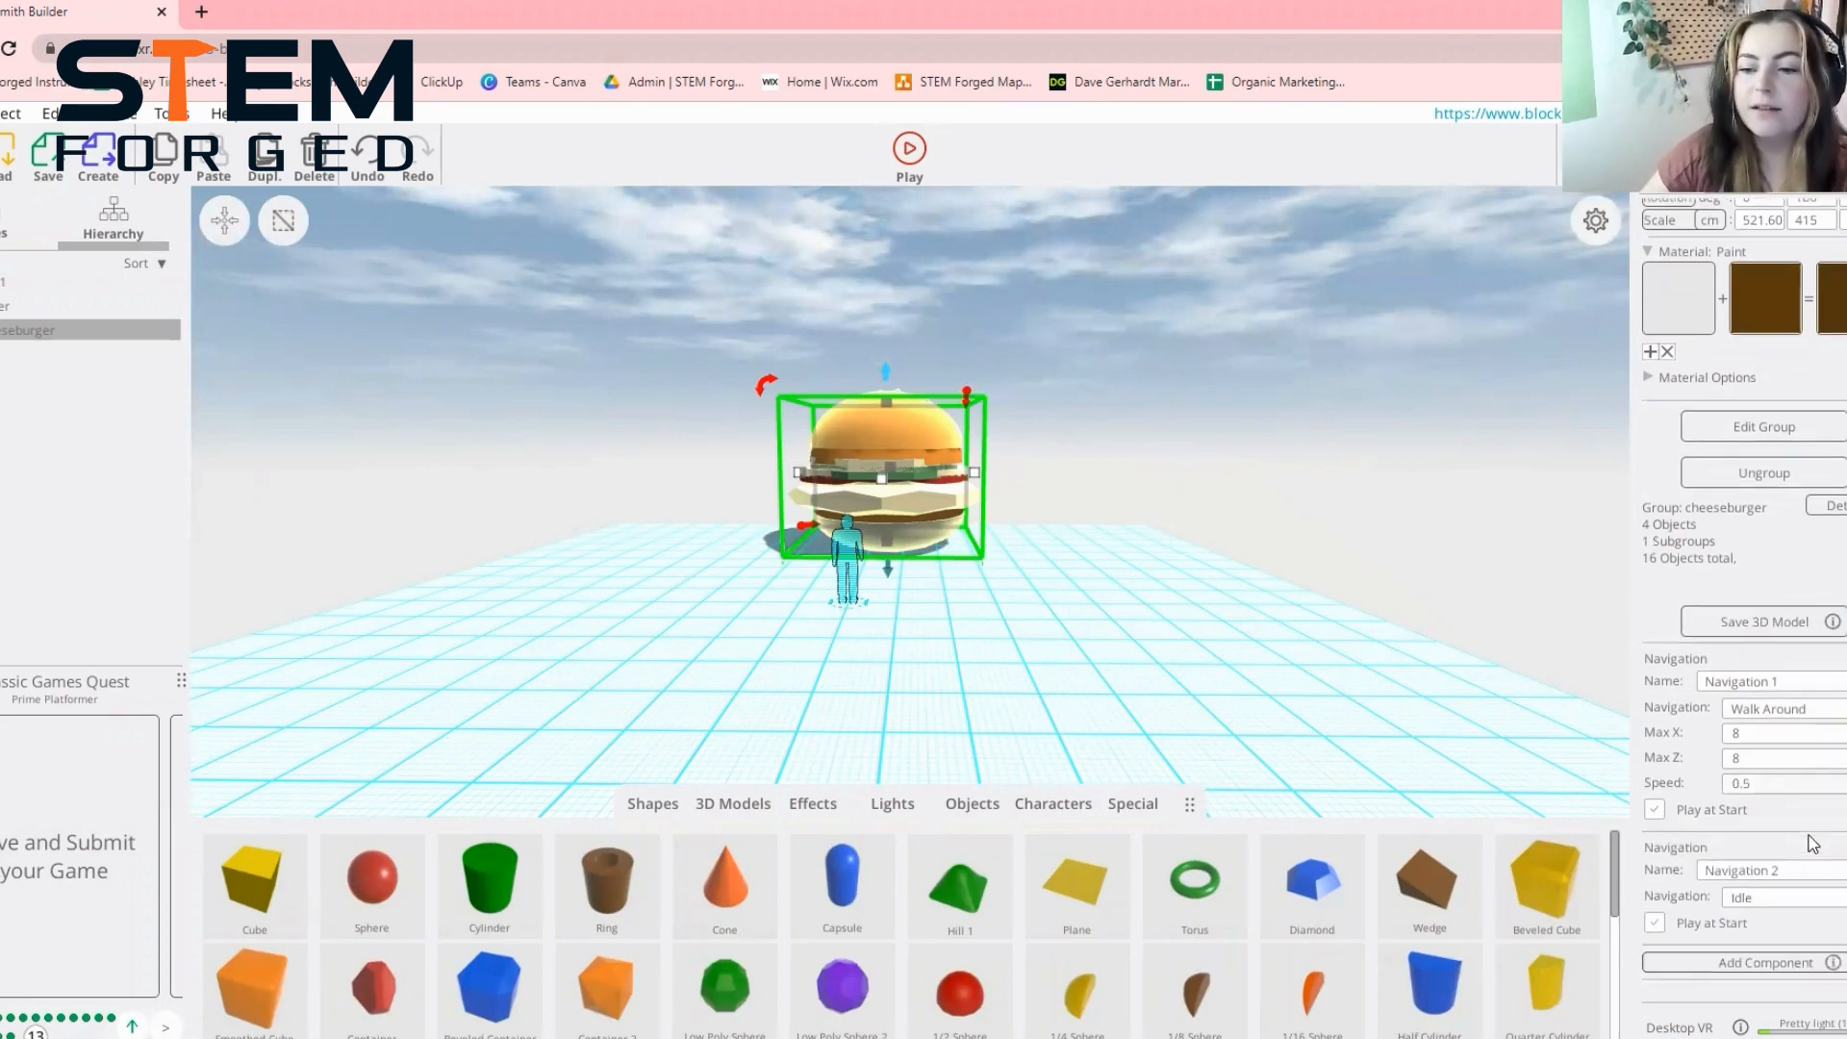
pyautogui.click(1766, 892)
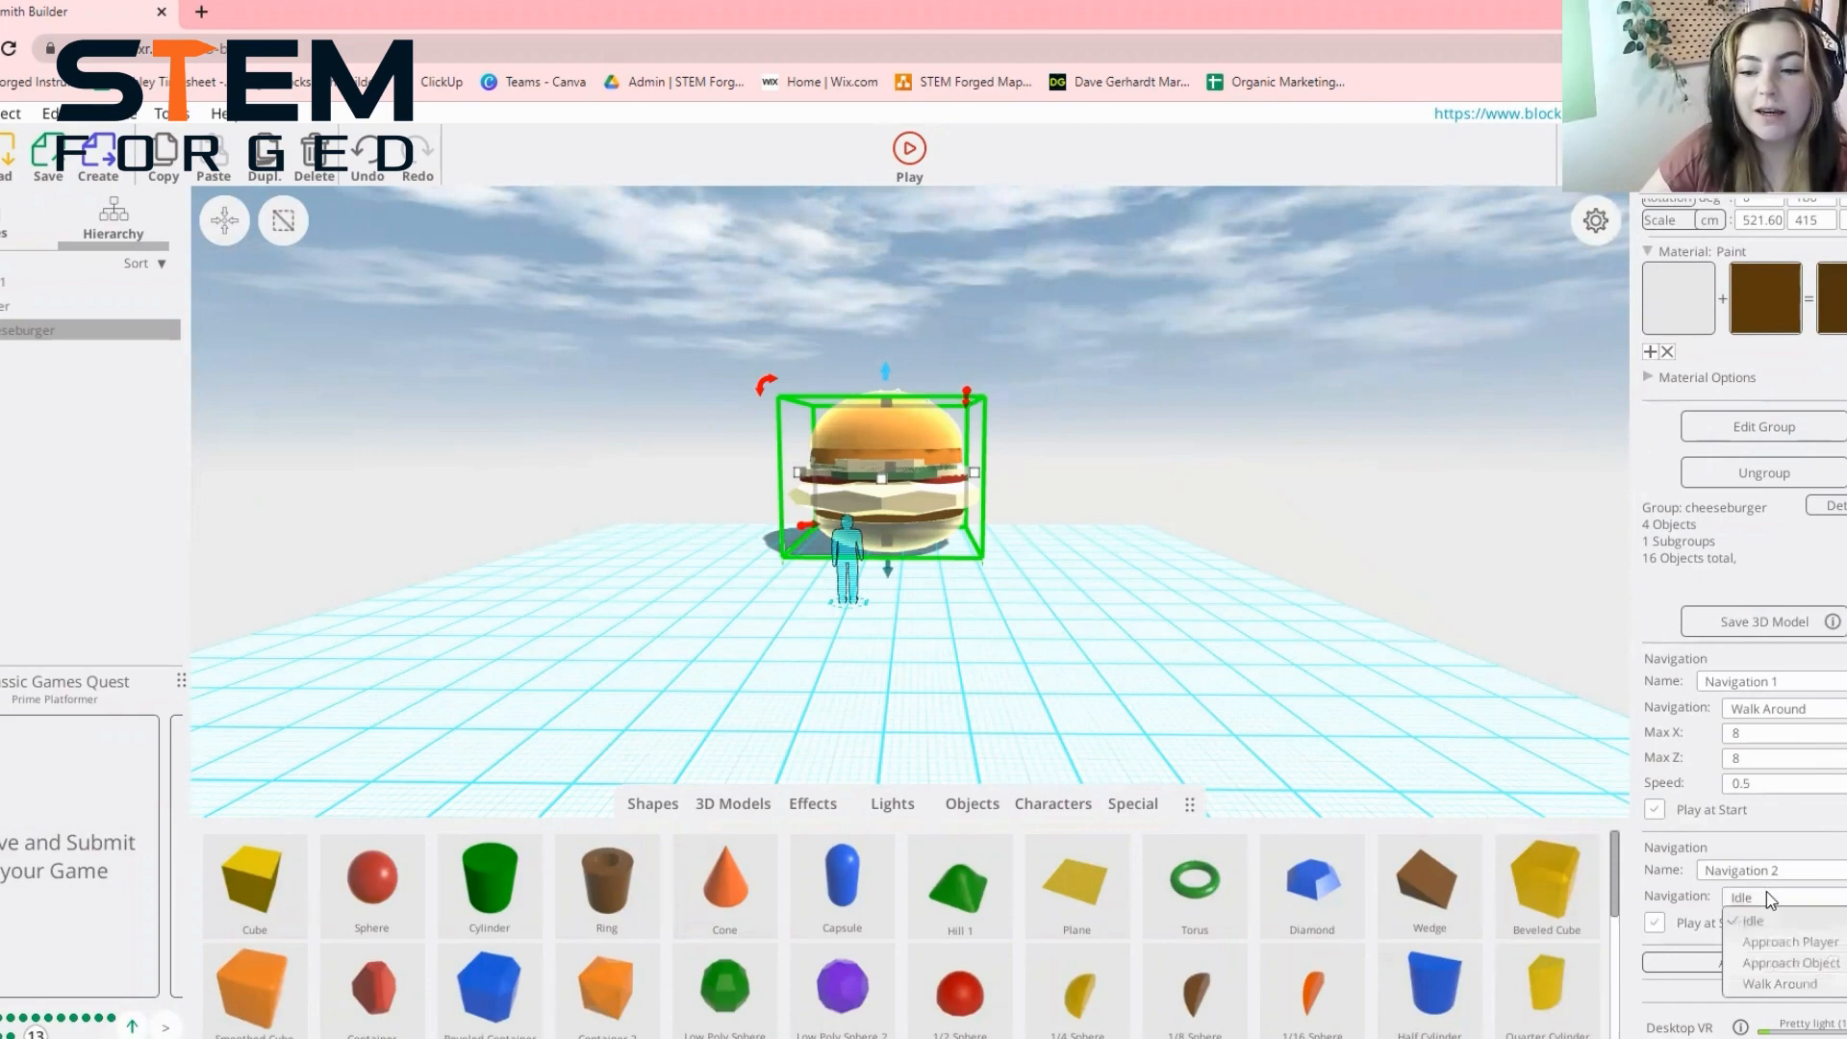
pyautogui.click(1791, 943)
# Turn off Play at Start for the Approach Player navigation and set its speed to 1
pyautogui.scroll(-1, 1651, 920)
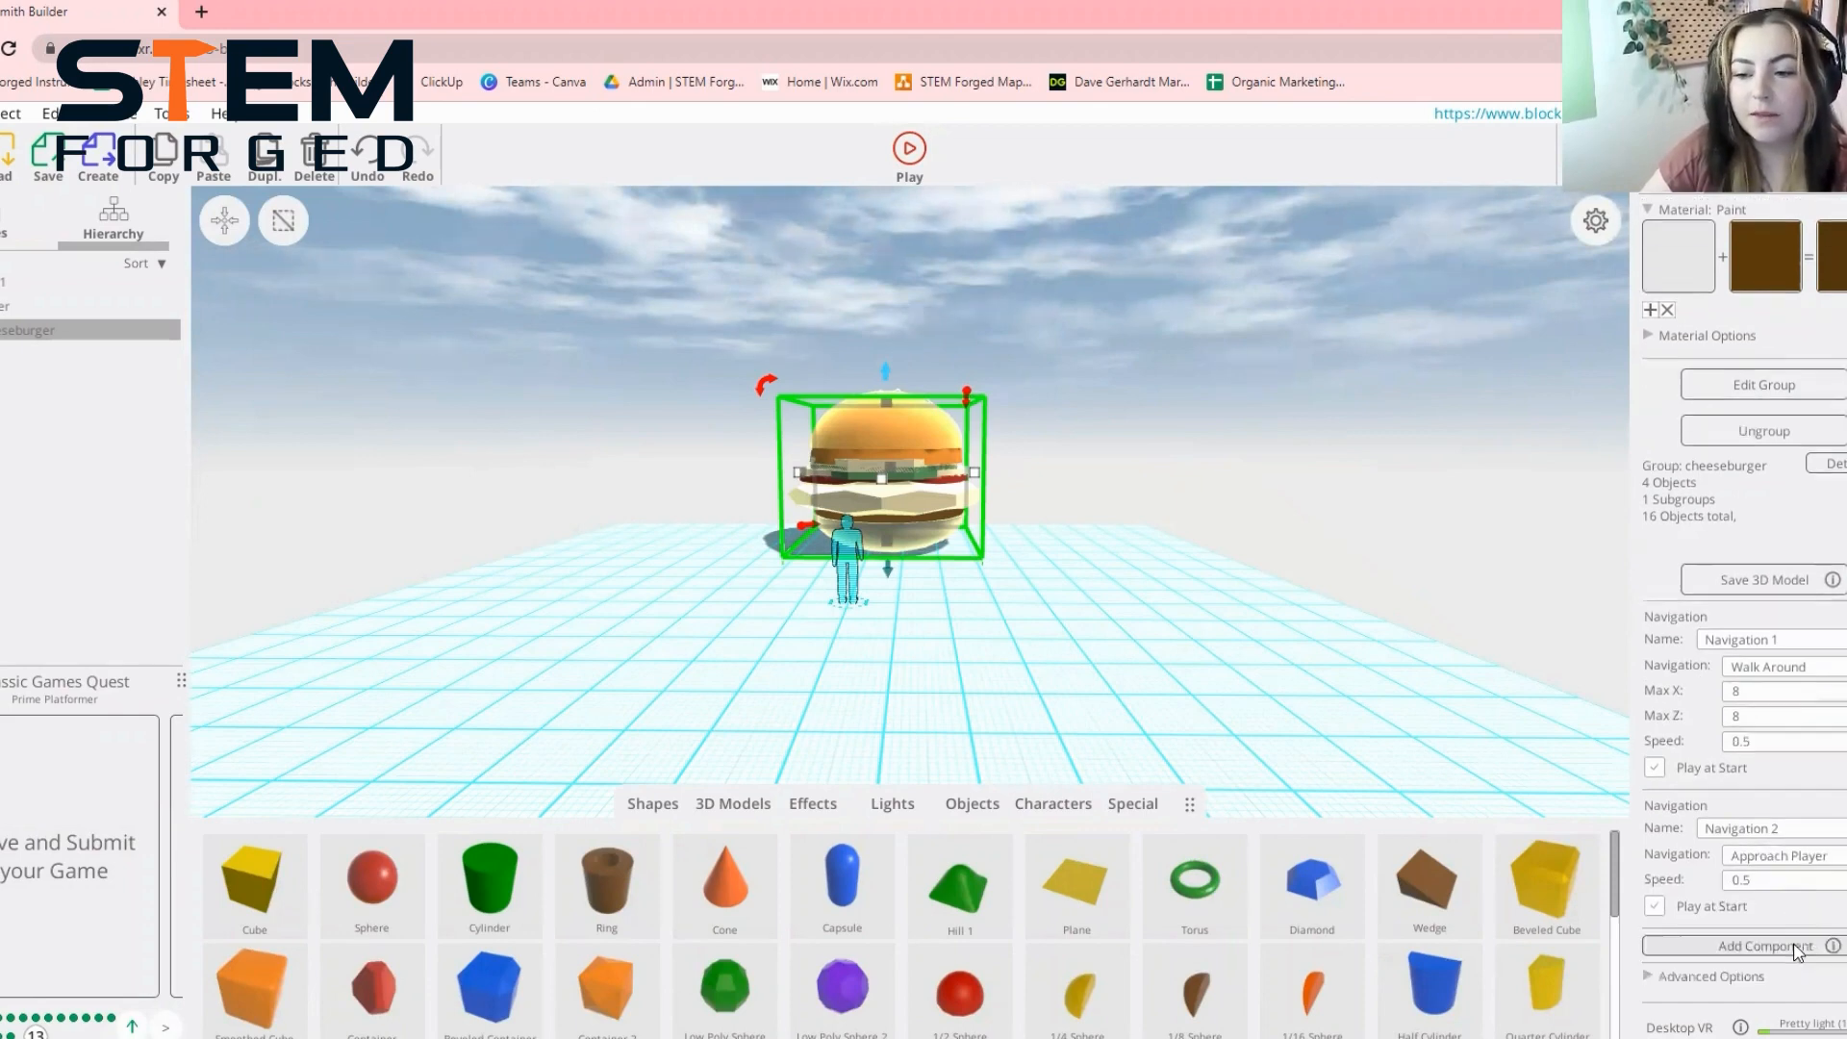
pyautogui.click(1653, 906)
pyautogui.click(1763, 881)
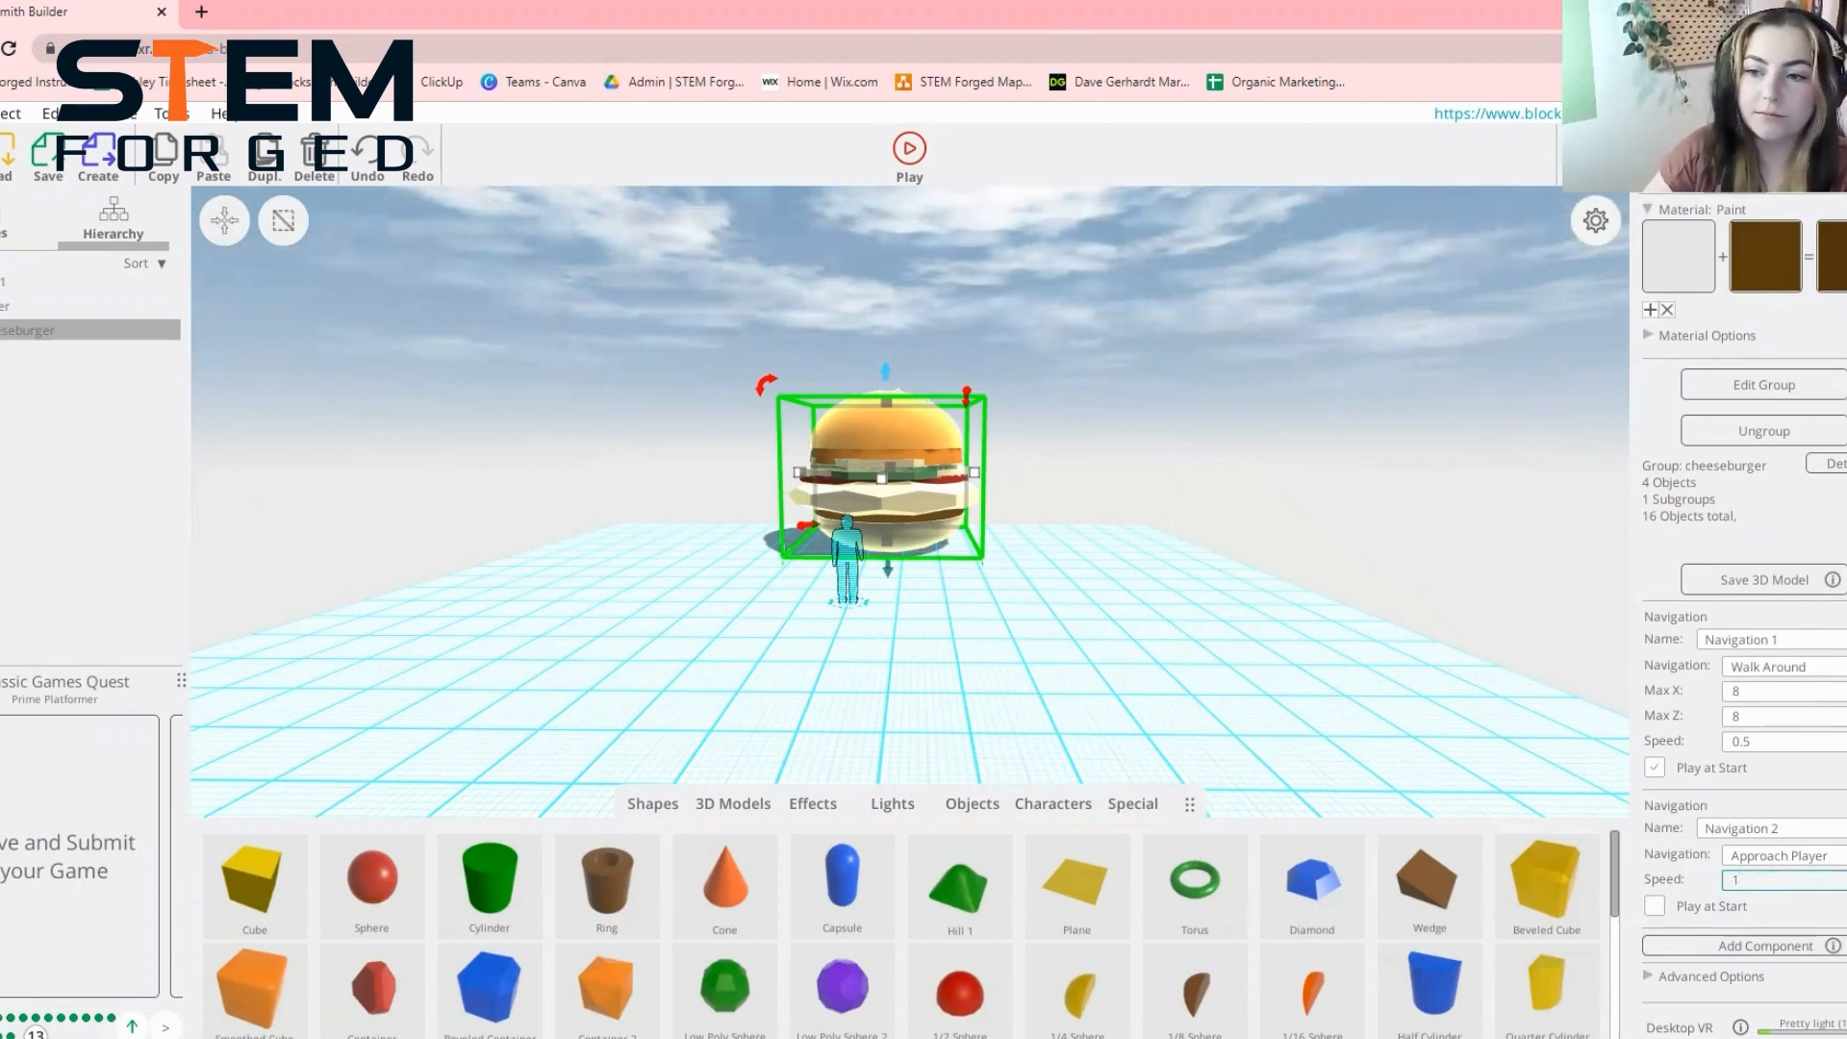
pyautogui.press('Return')
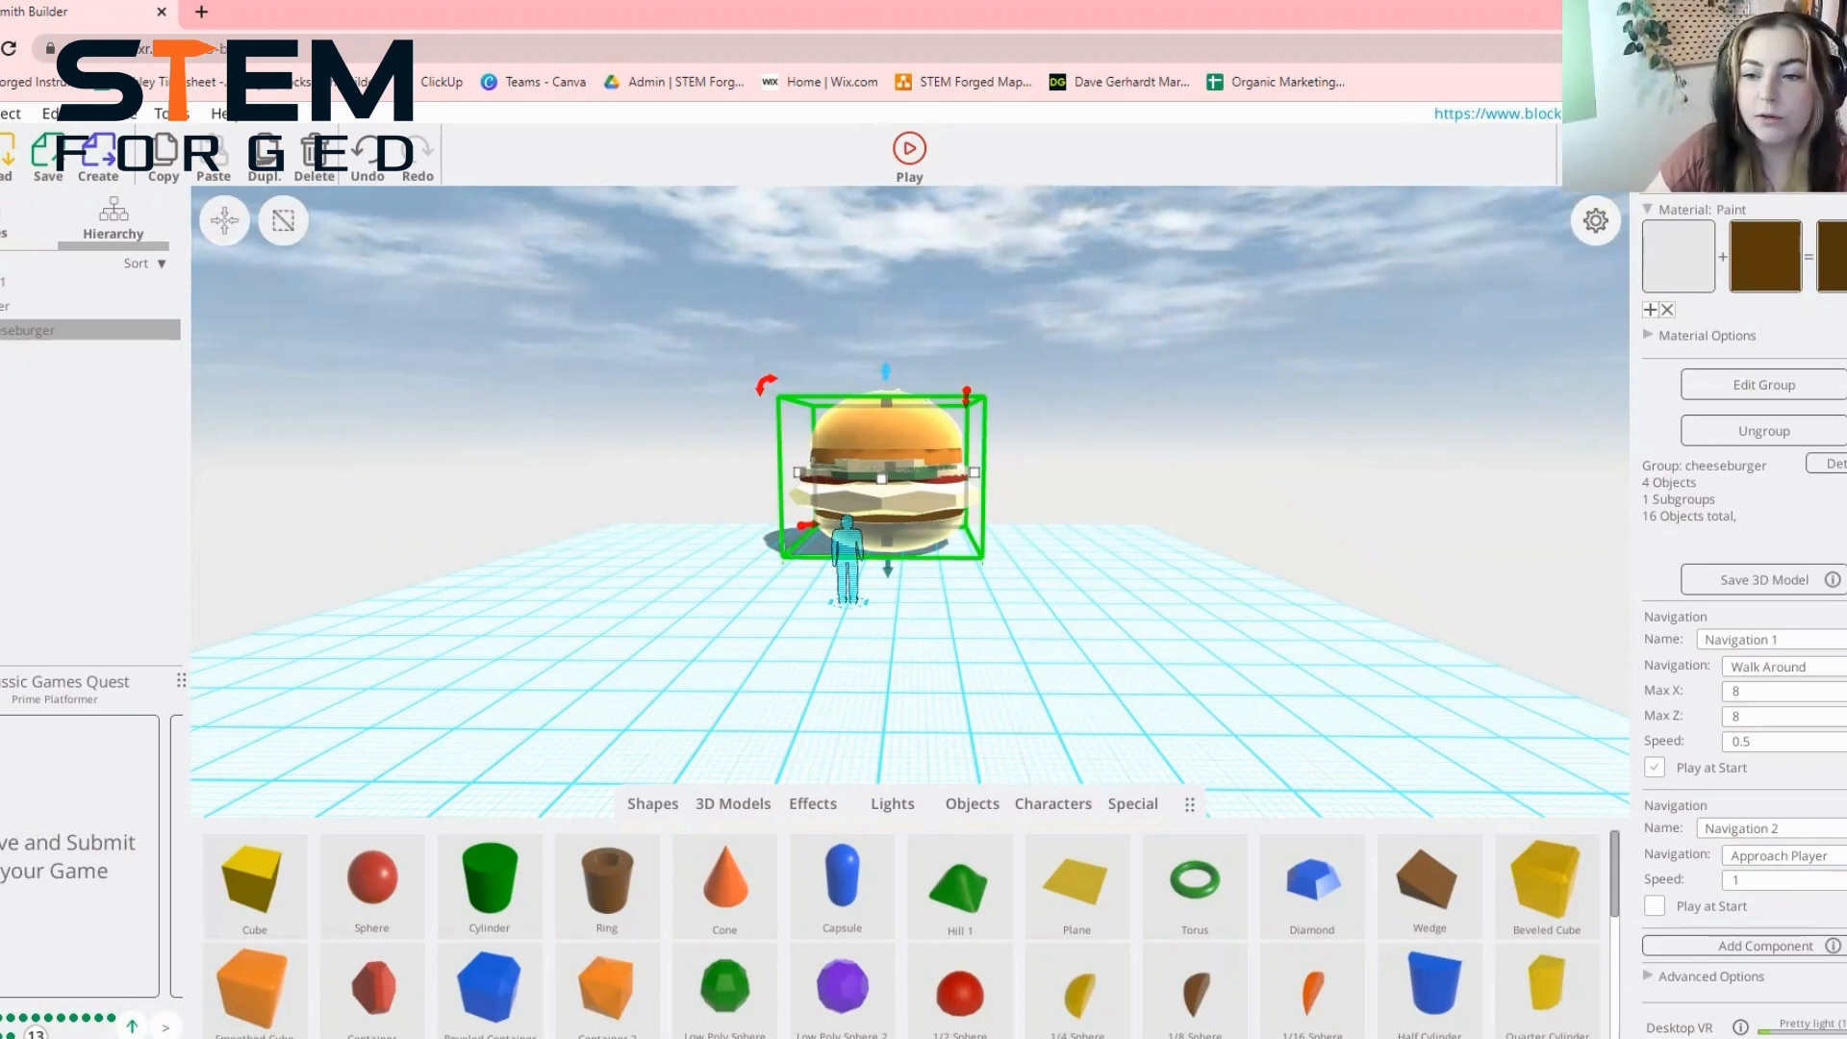
# Open the cheeseburger group for editing and place a Trigger object on the ground in front of the burger
pyautogui.click(1801, 384)
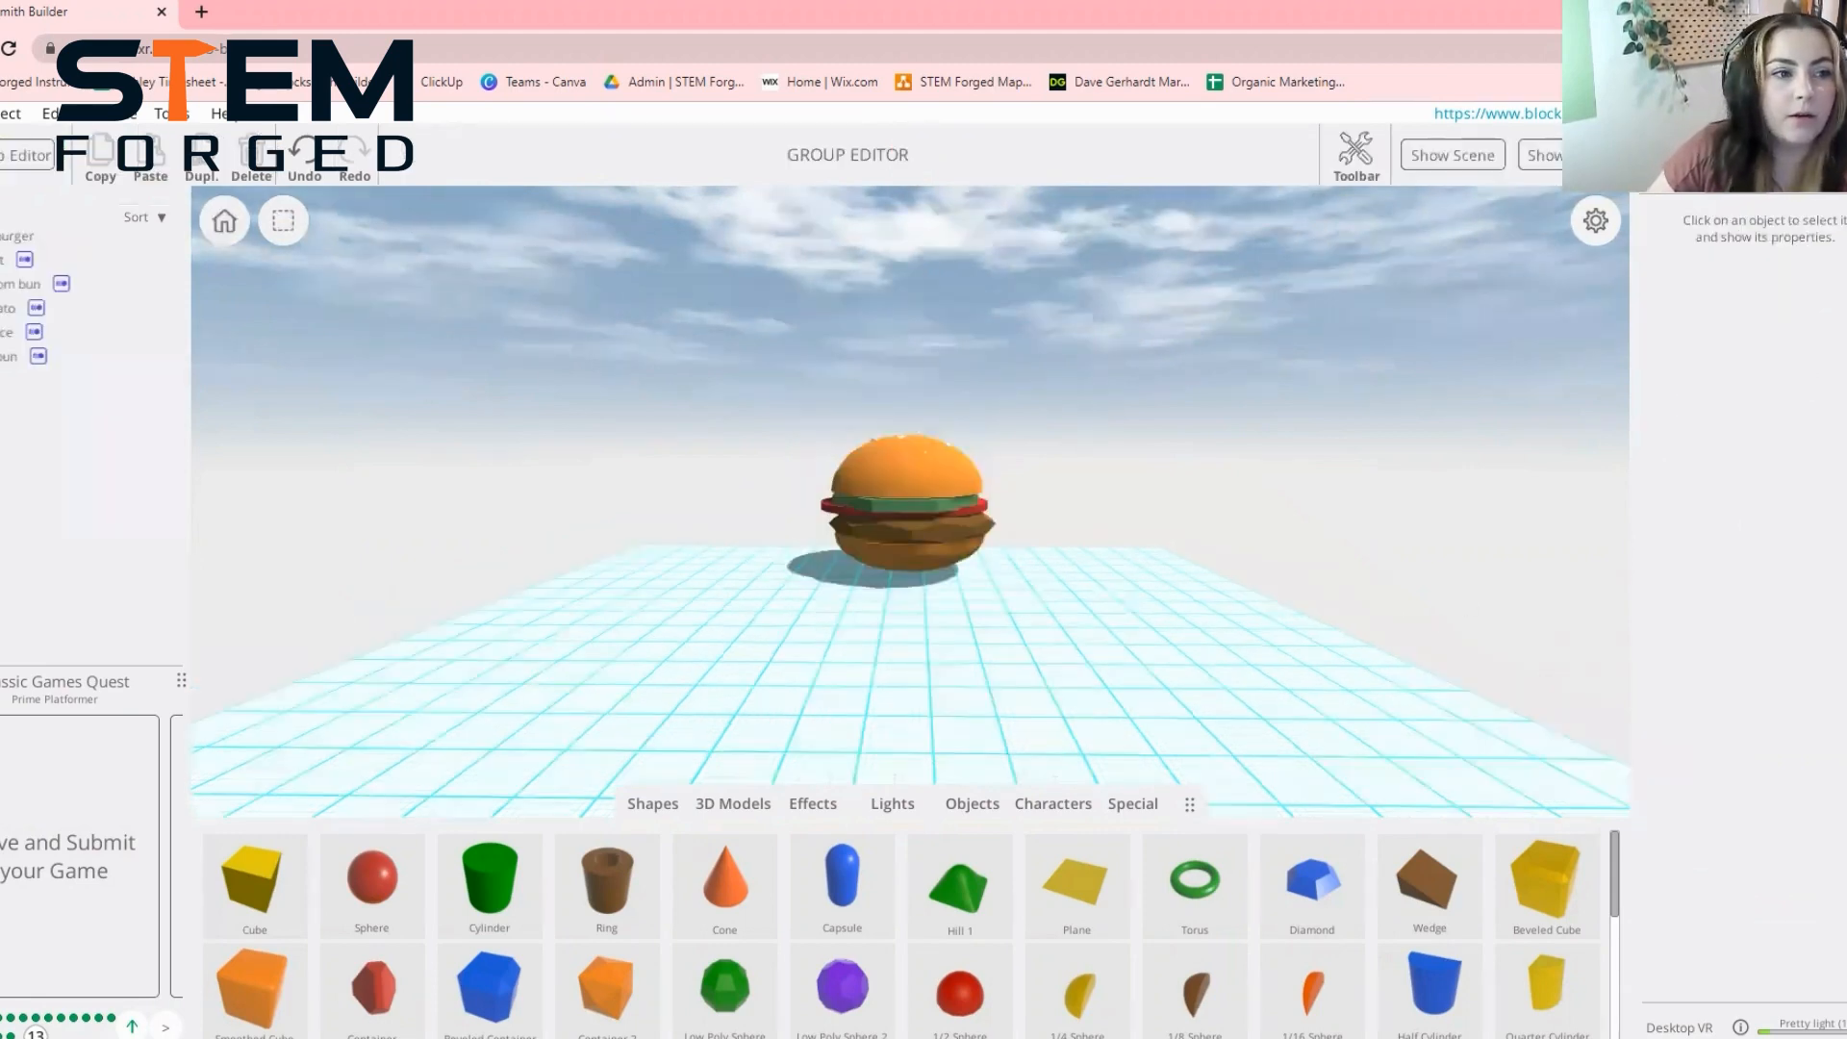
pyautogui.click(4, 237)
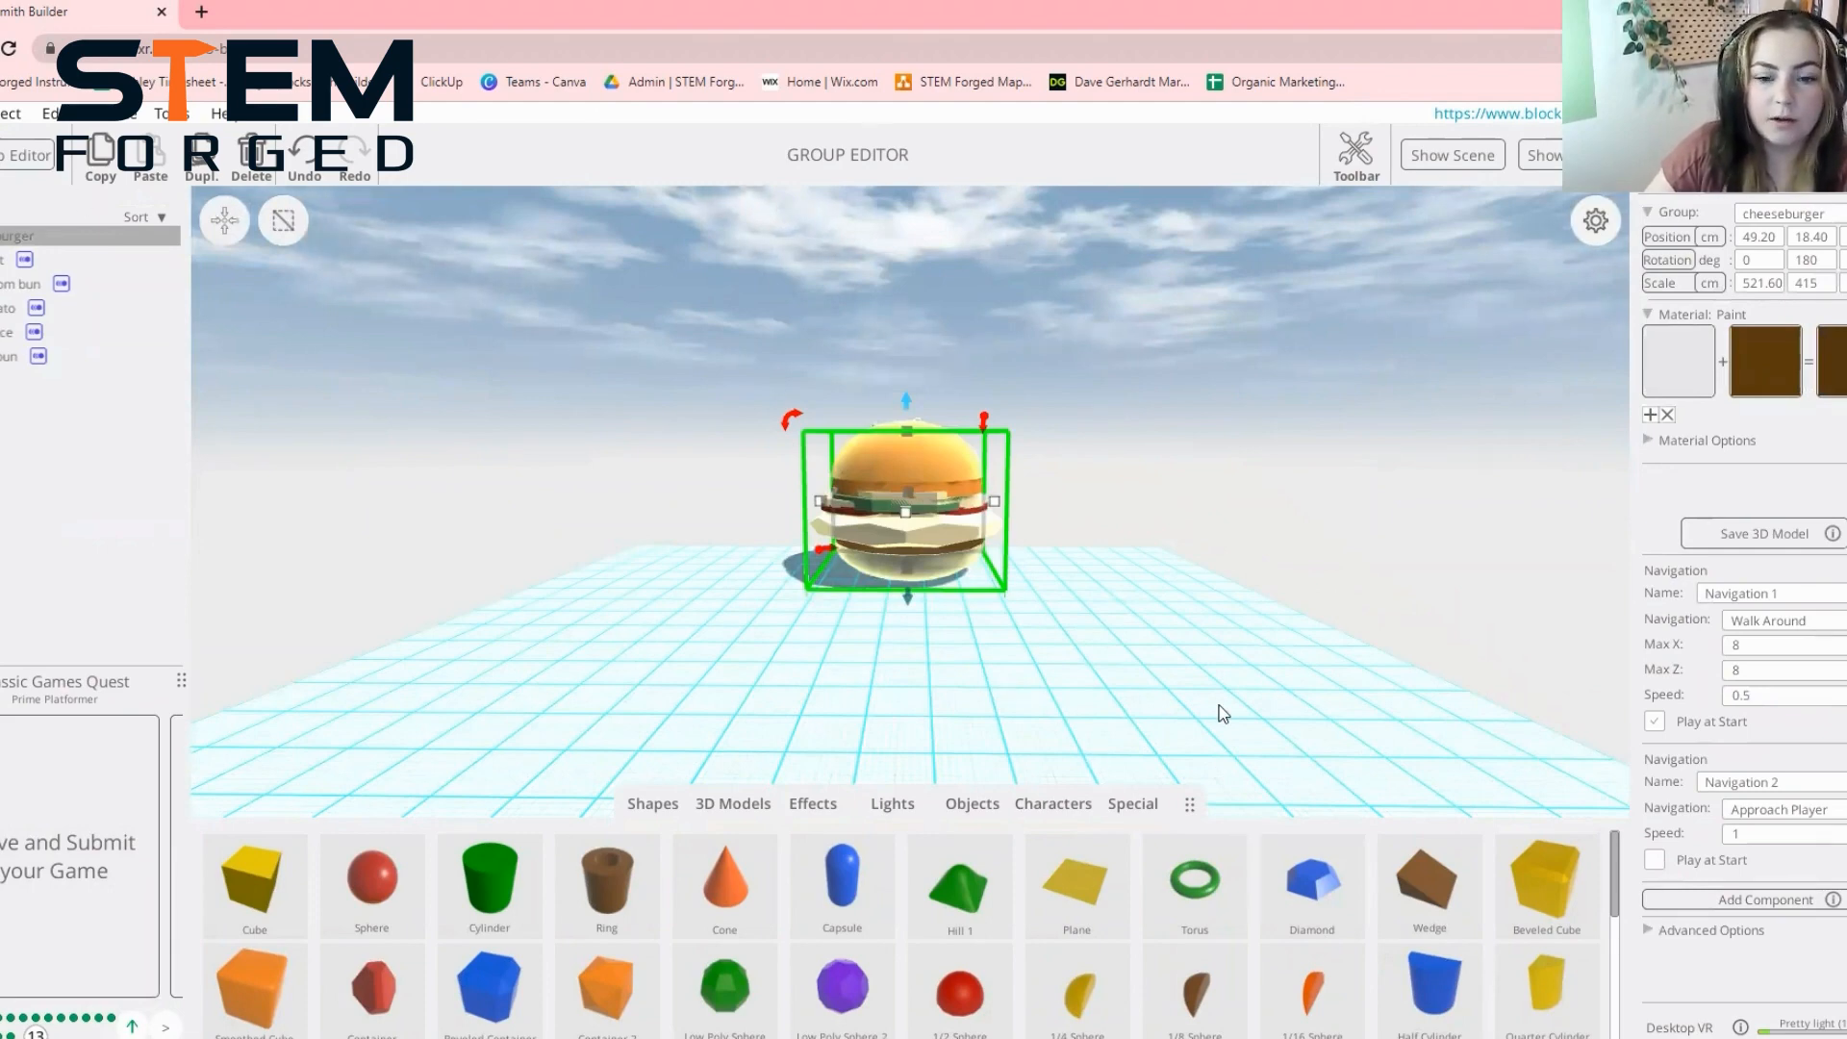
pyautogui.click(1137, 811)
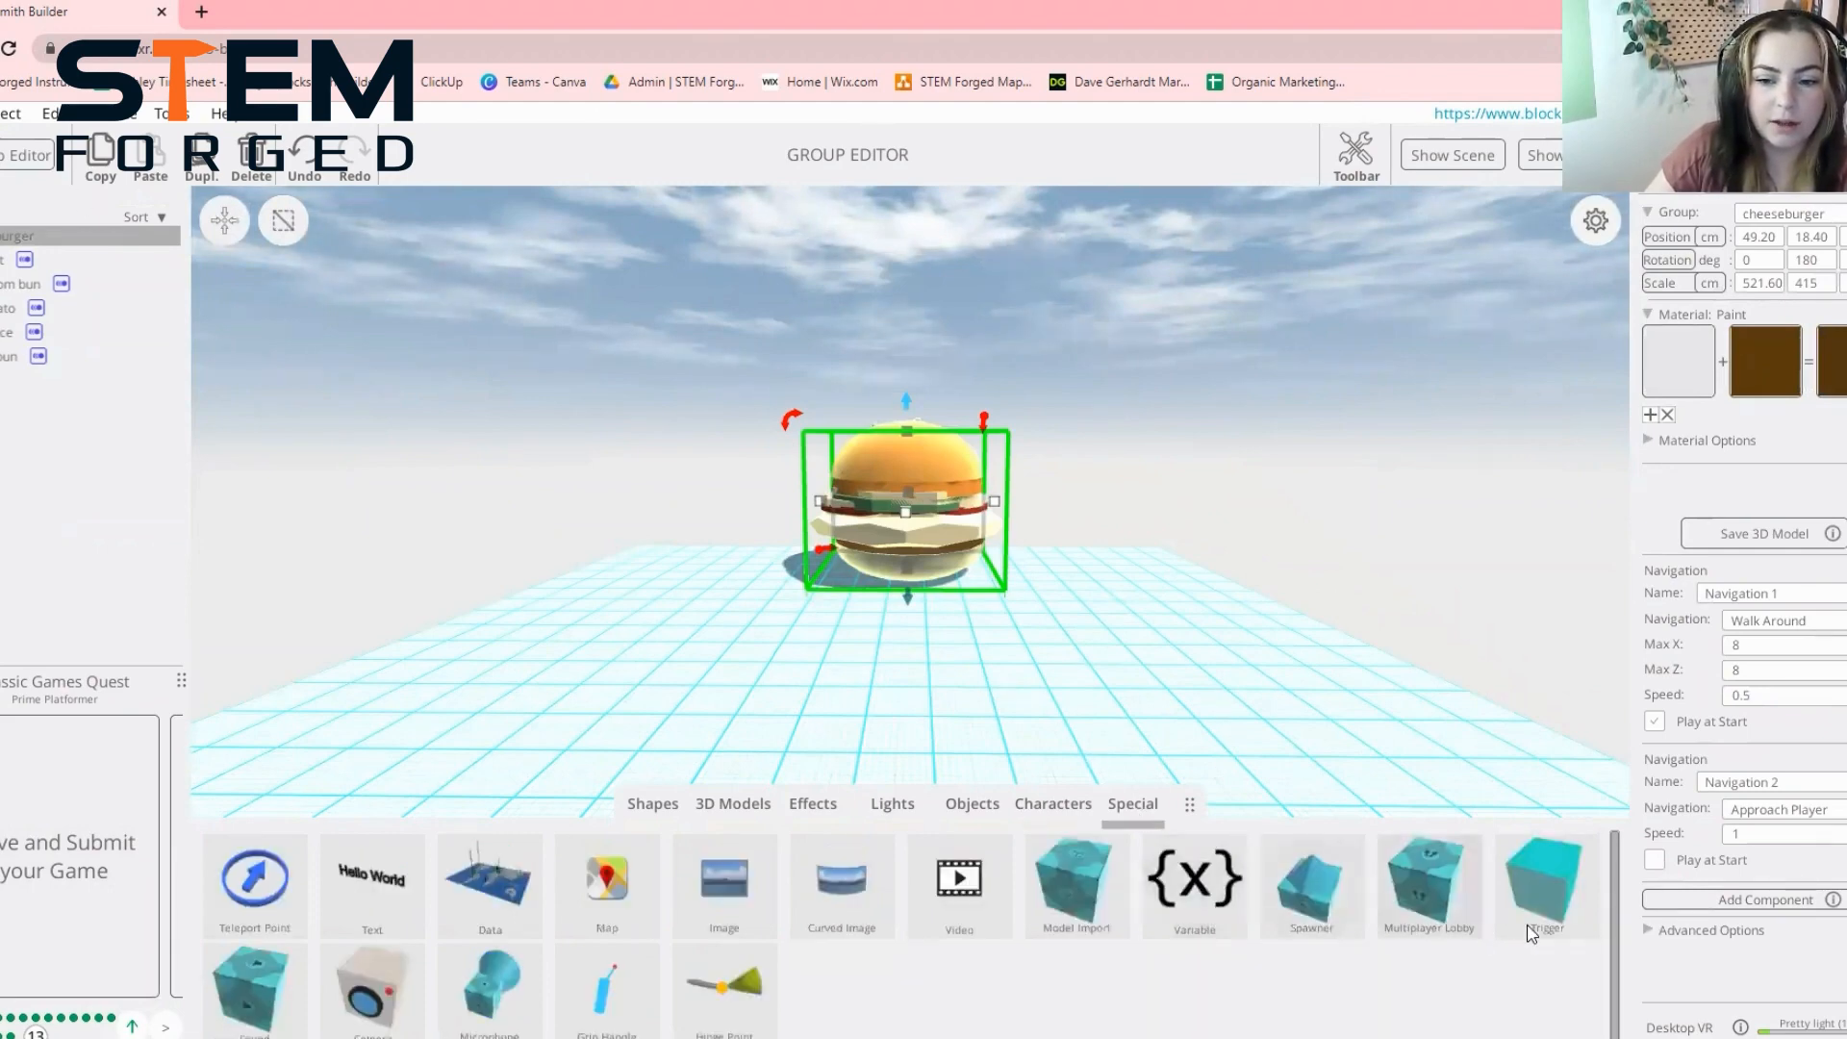
pyautogui.moveTo(1531, 924); pyautogui.dragTo(875, 712)
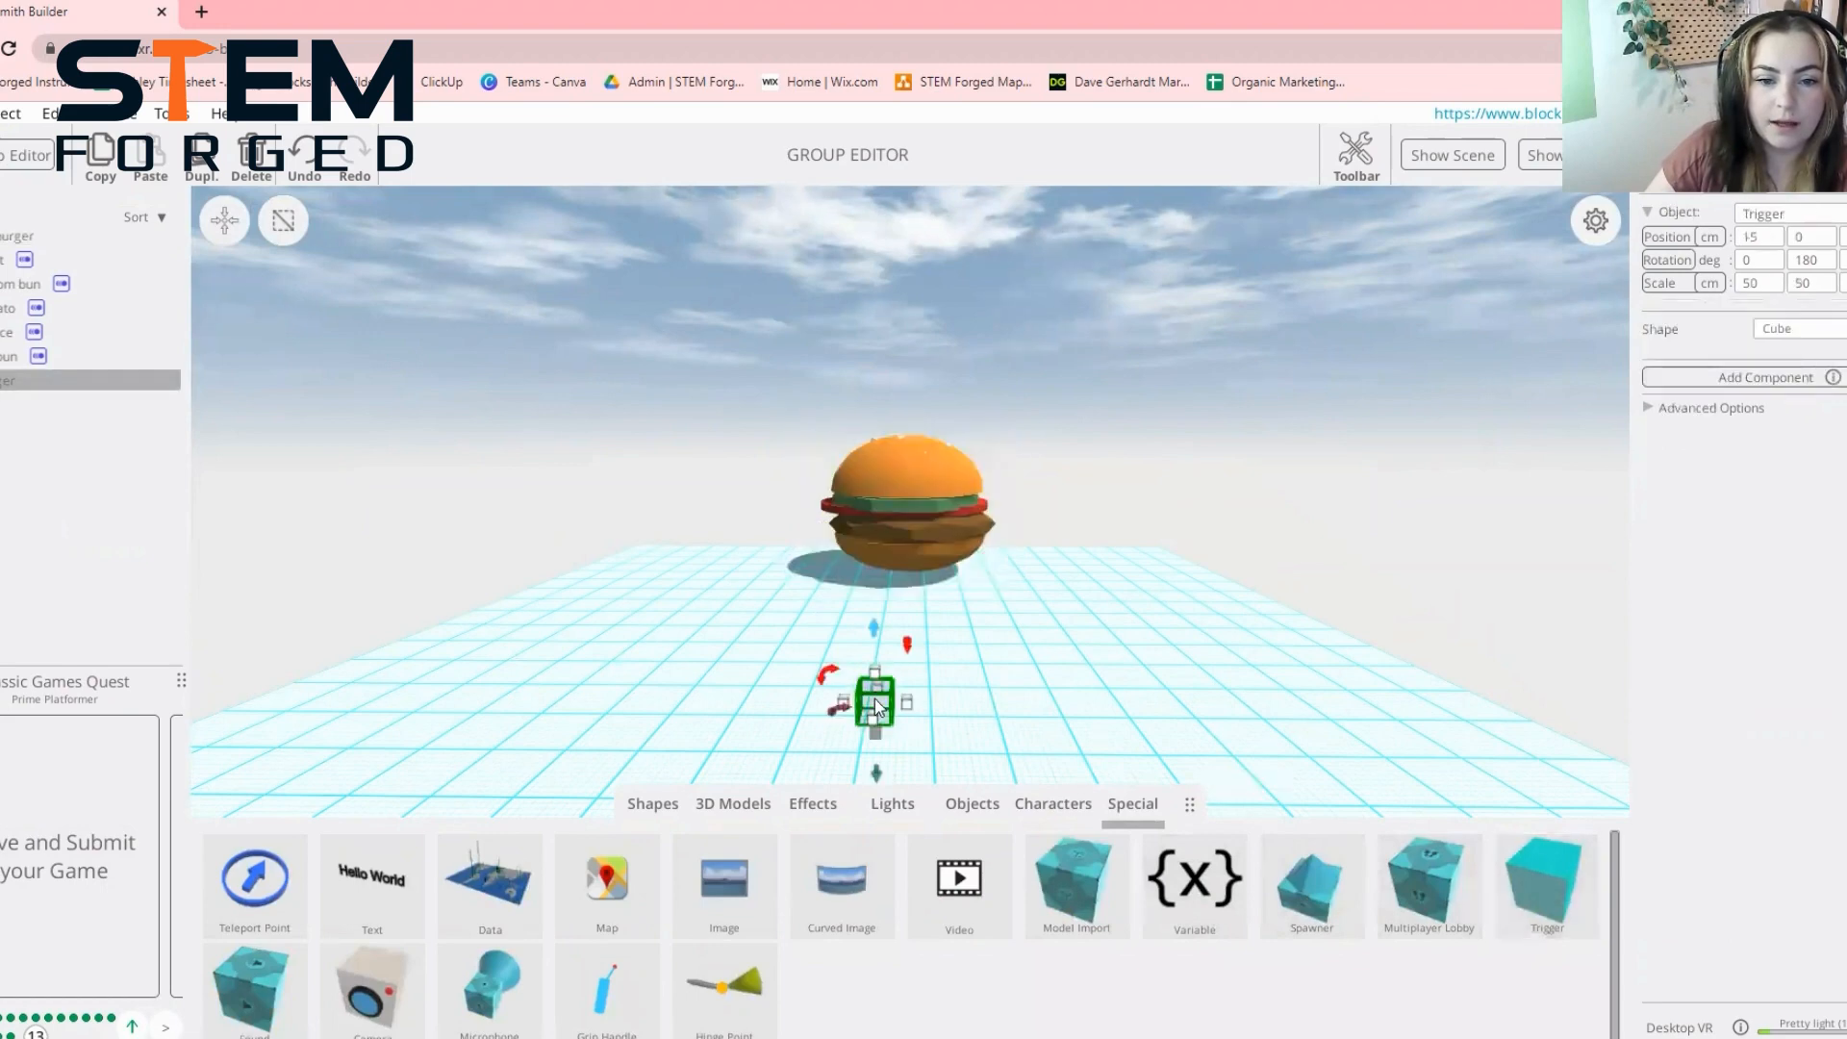
# Stretch the trigger into a large, roughly square area around the burger, about 2160 cm wide
pyautogui.moveTo(875, 643); pyautogui.dragTo(912, 452)
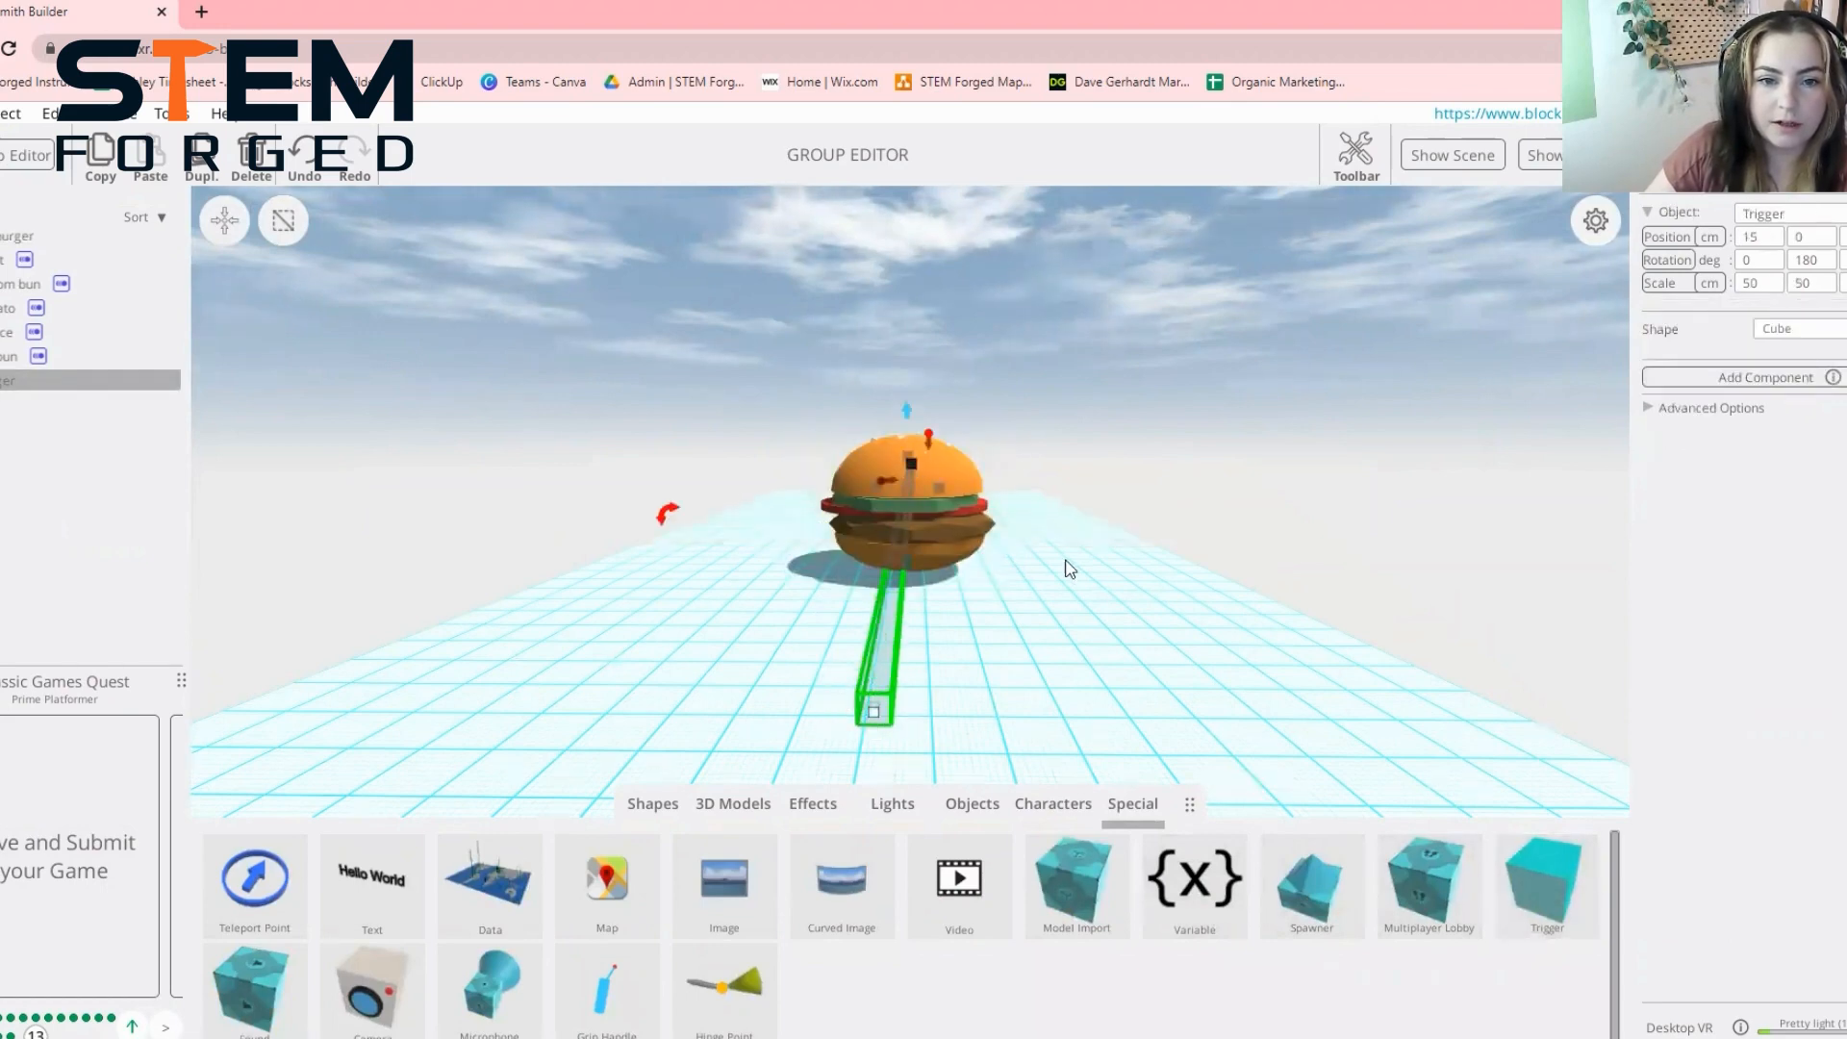
pyautogui.moveTo(1068, 568); pyautogui.dragTo(500, 627)
pyautogui.moveTo(805, 589); pyautogui.dragTo(885, 581)
pyautogui.moveTo(998, 468); pyautogui.dragTo(812, 530)
pyautogui.moveTo(954, 716); pyautogui.dragTo(916, 538)
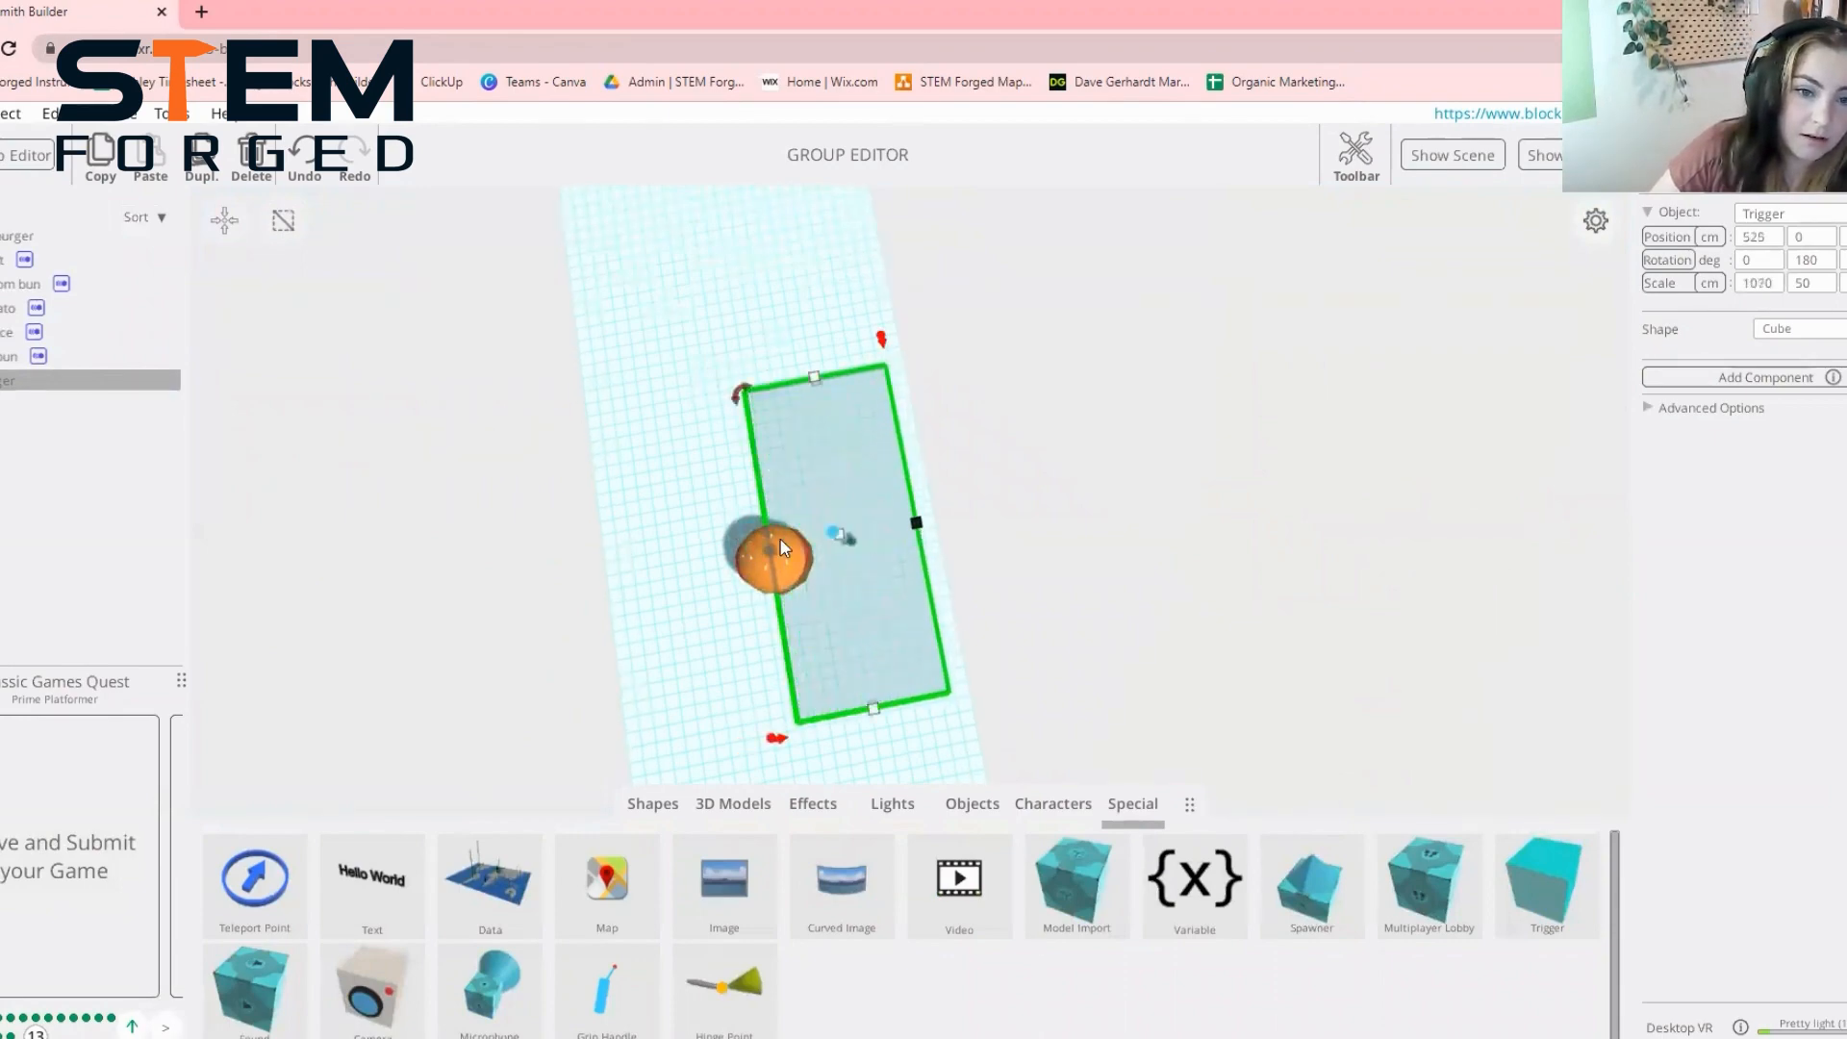
pyautogui.moveTo(768, 554); pyautogui.dragTo(618, 589)
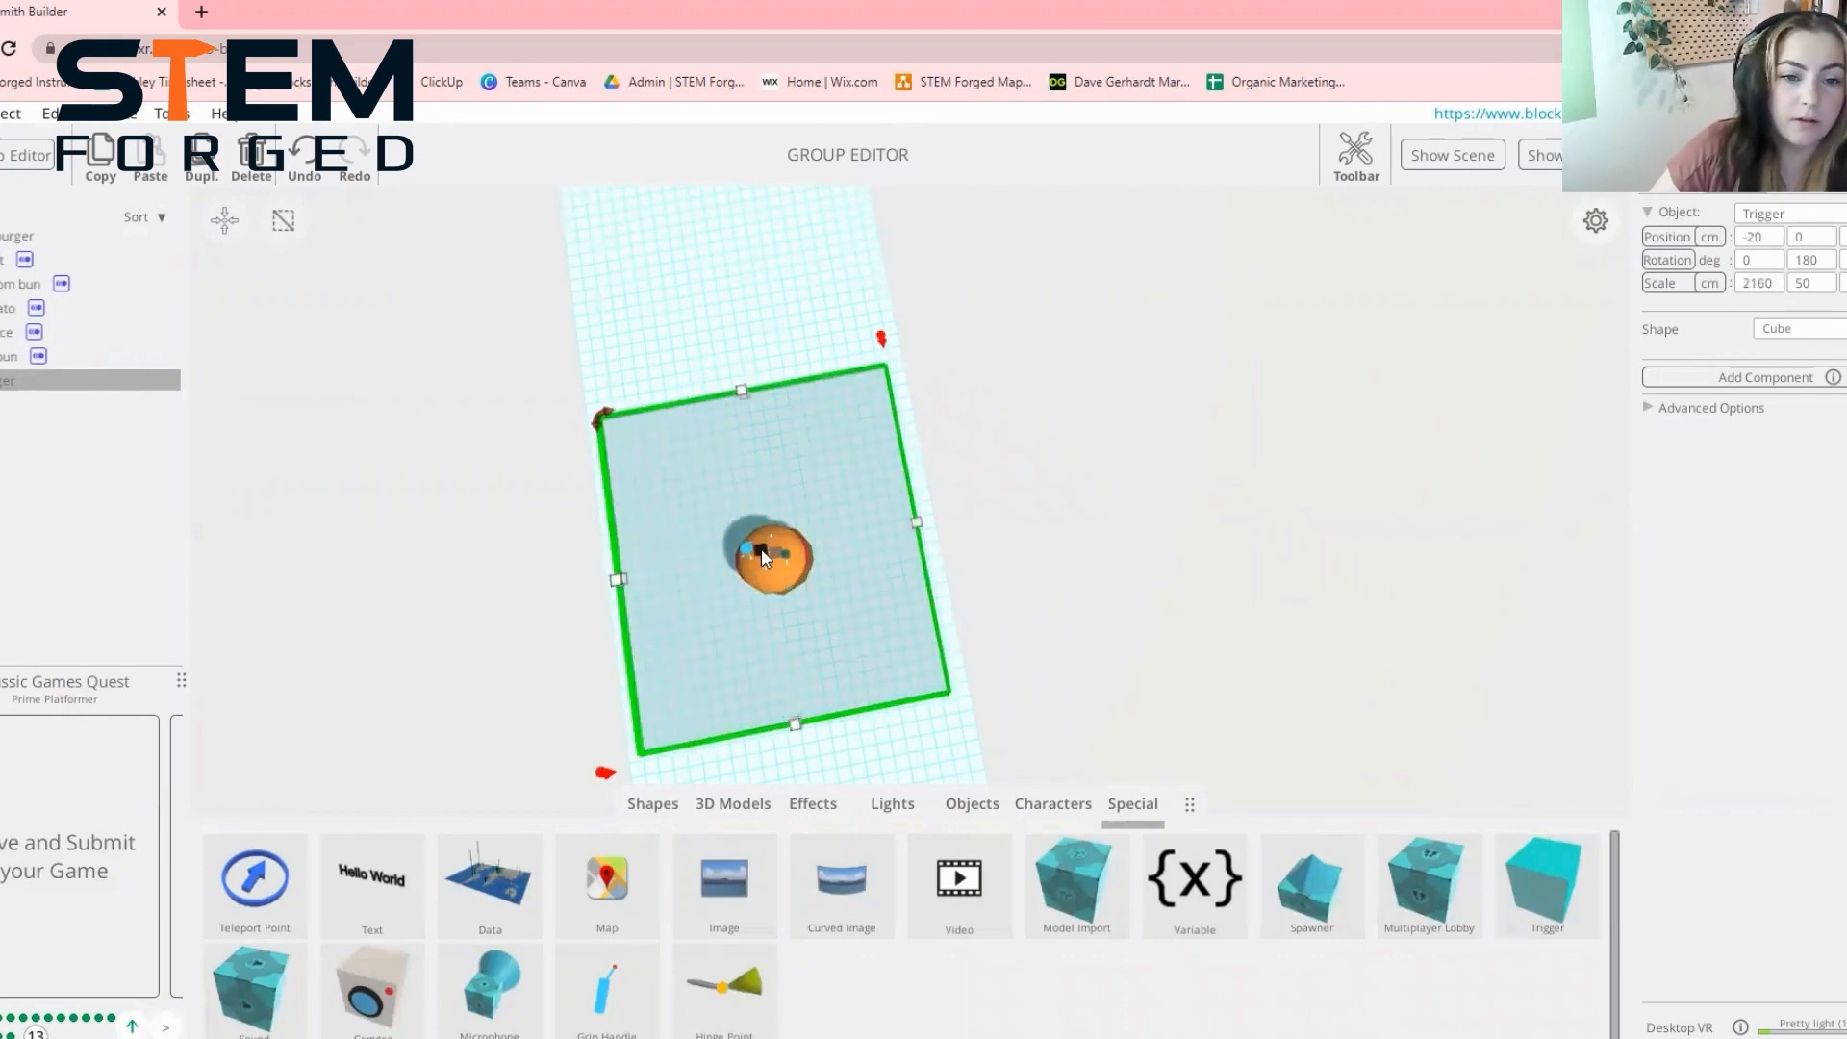
# Centre the trigger around the burger and enlarge it to about 2300 cm wide and 480 cm high
pyautogui.moveTo(760, 549); pyautogui.dragTo(712, 547)
pyautogui.moveTo(971, 635); pyautogui.dragTo(877, 292)
pyautogui.moveTo(764, 536); pyautogui.dragTo(766, 502)
pyautogui.moveTo(1107, 455); pyautogui.dragTo(939, 528)
pyautogui.moveTo(1241, 615); pyautogui.dragTo(1171, 628)
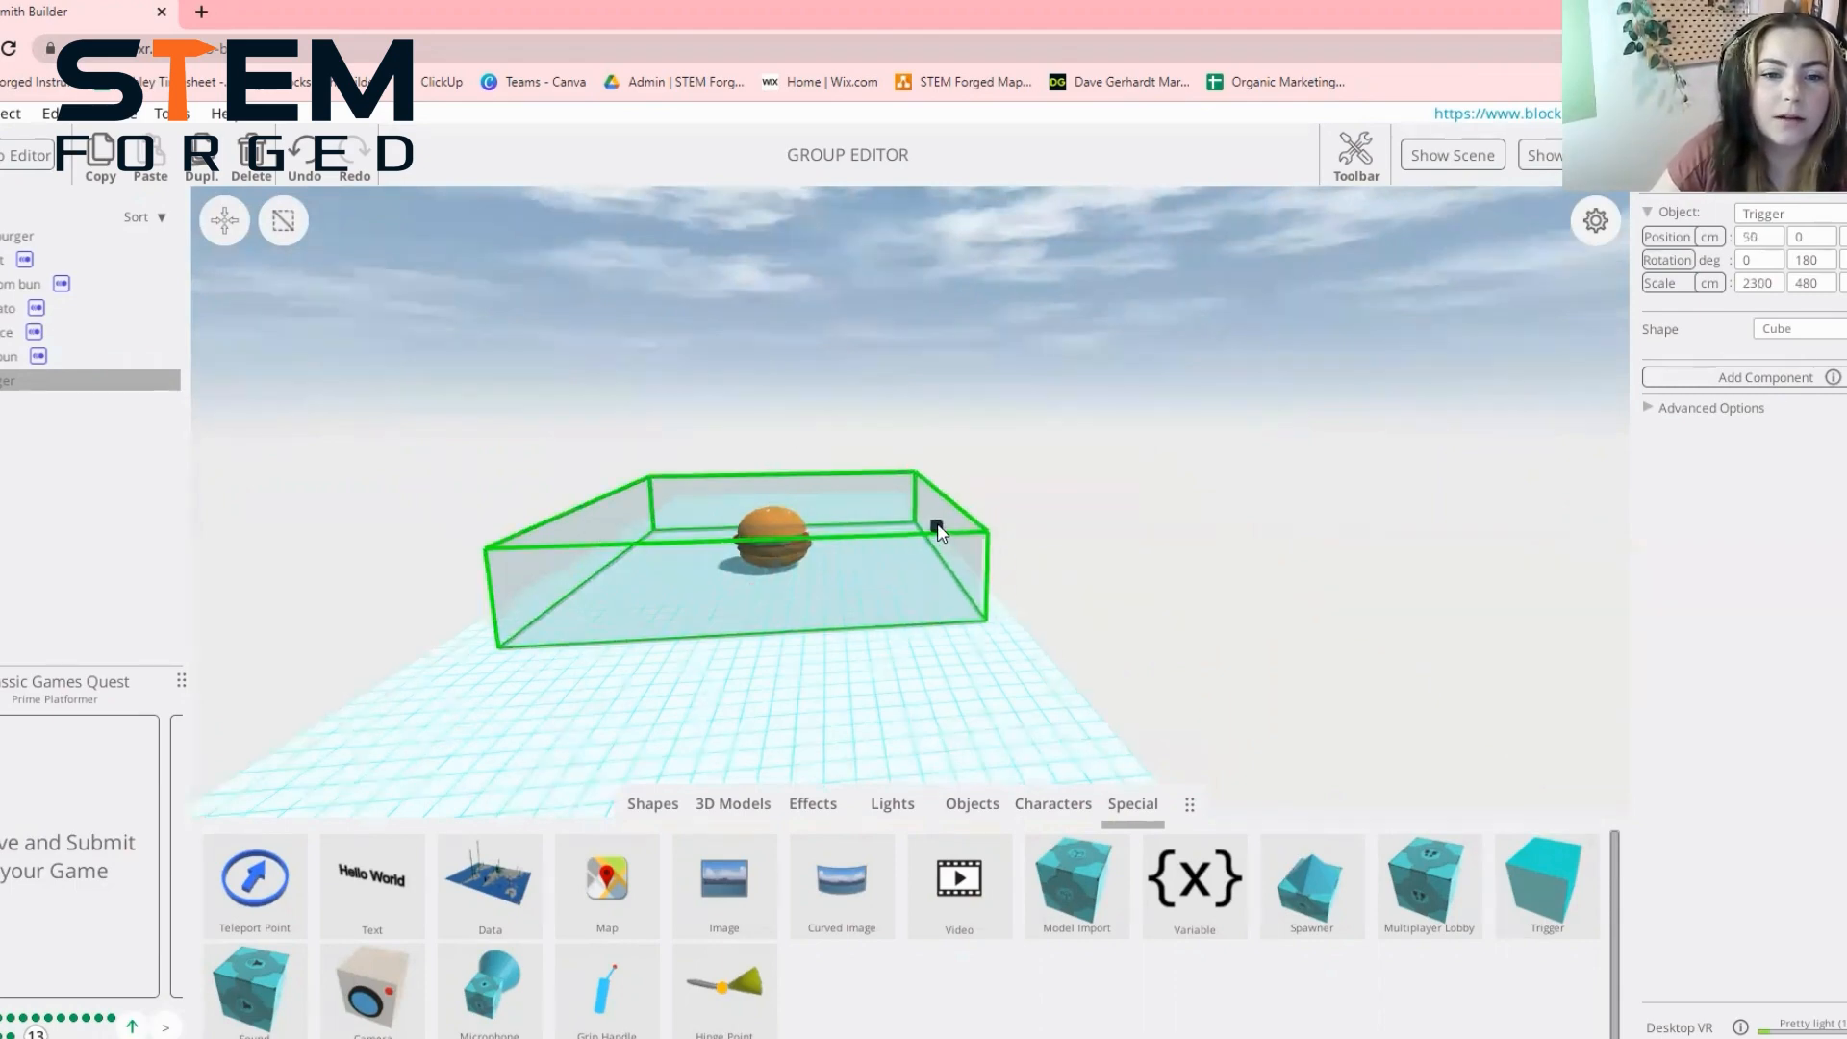
pyautogui.click(1130, 606)
pyautogui.moveTo(1039, 680); pyautogui.dragTo(1299, 659)
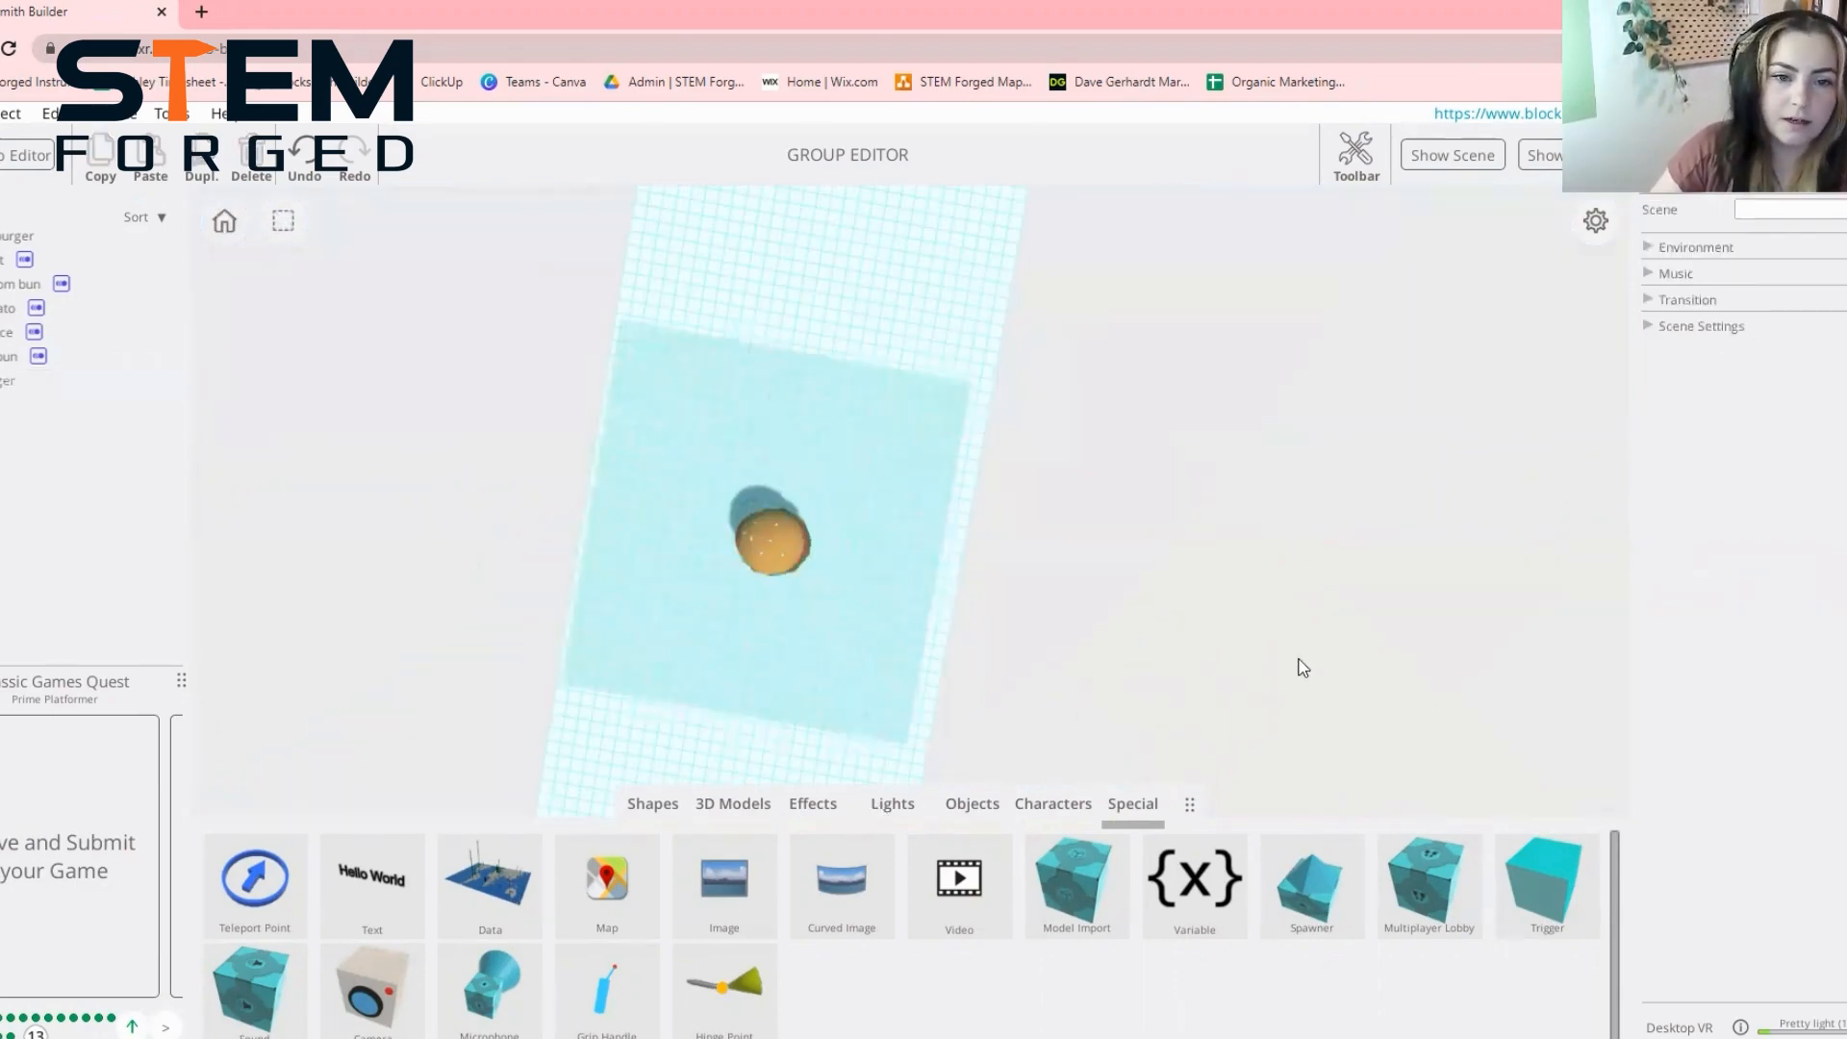
pyautogui.moveTo(921, 748); pyautogui.dragTo(1014, 352)
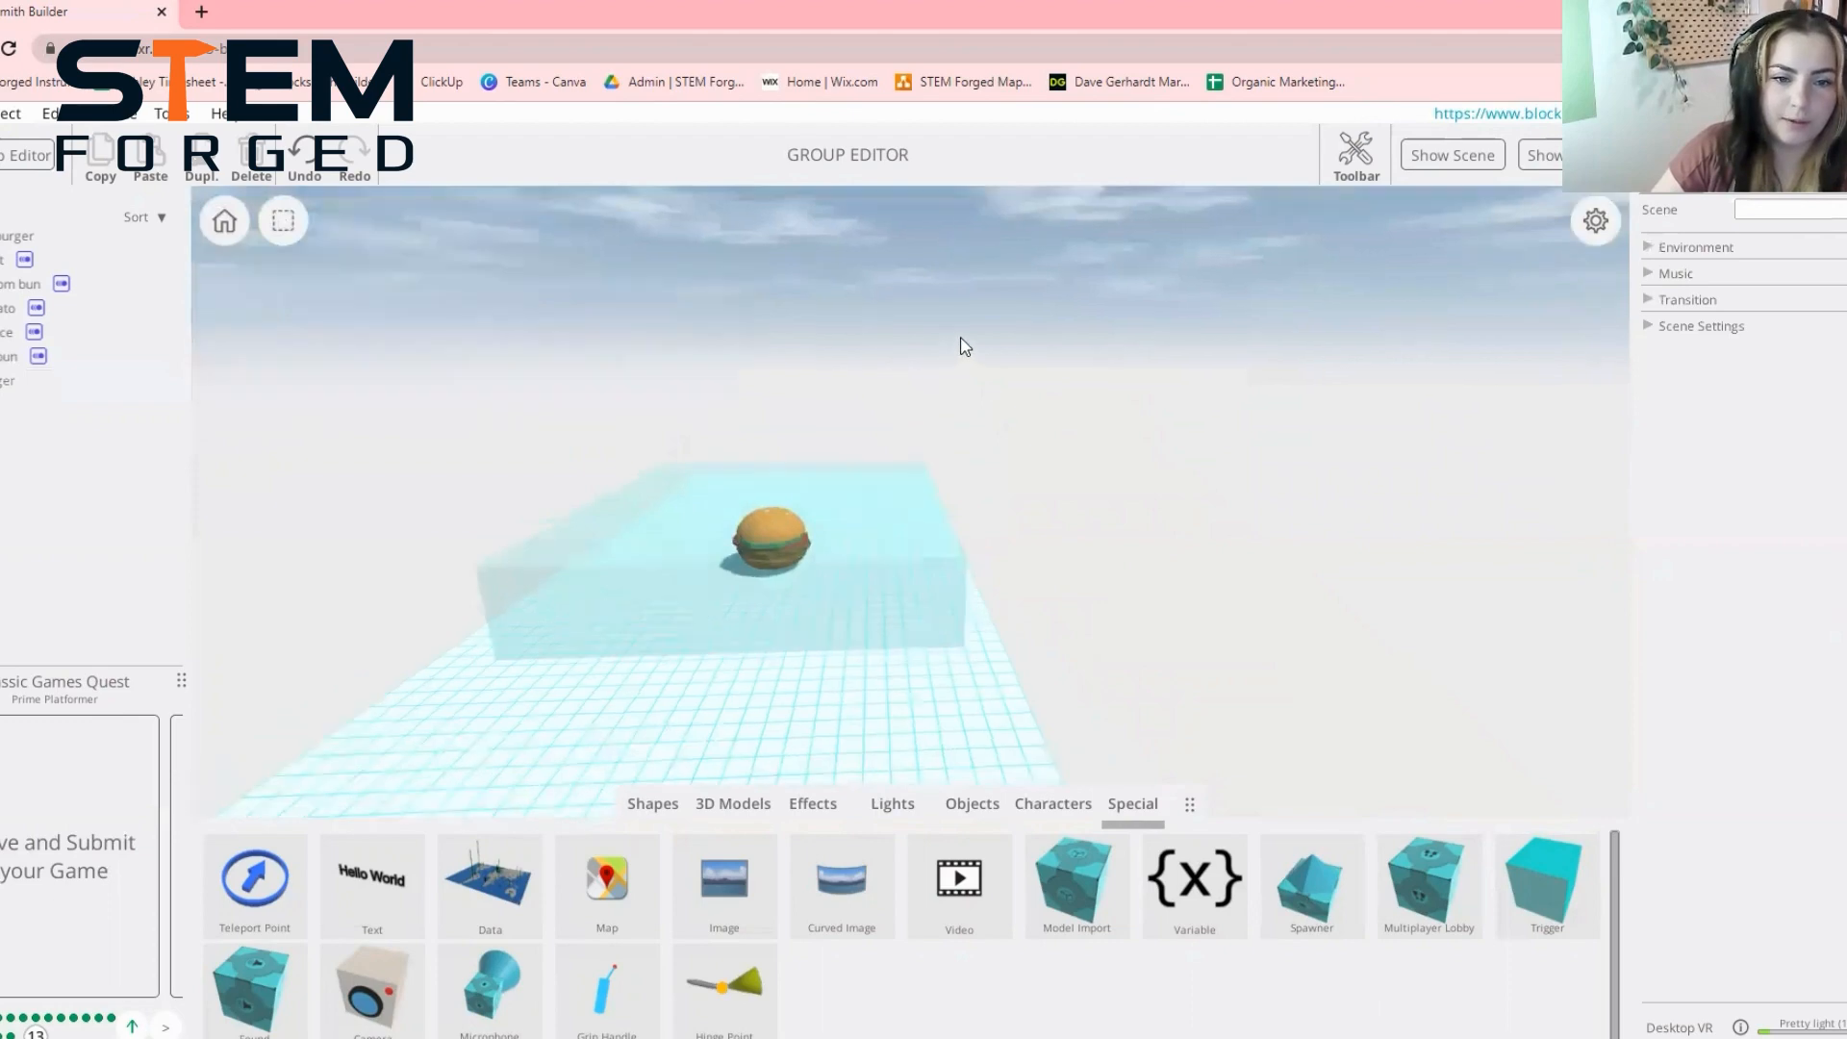
pyautogui.moveTo(960, 342); pyautogui.dragTo(986, 657)
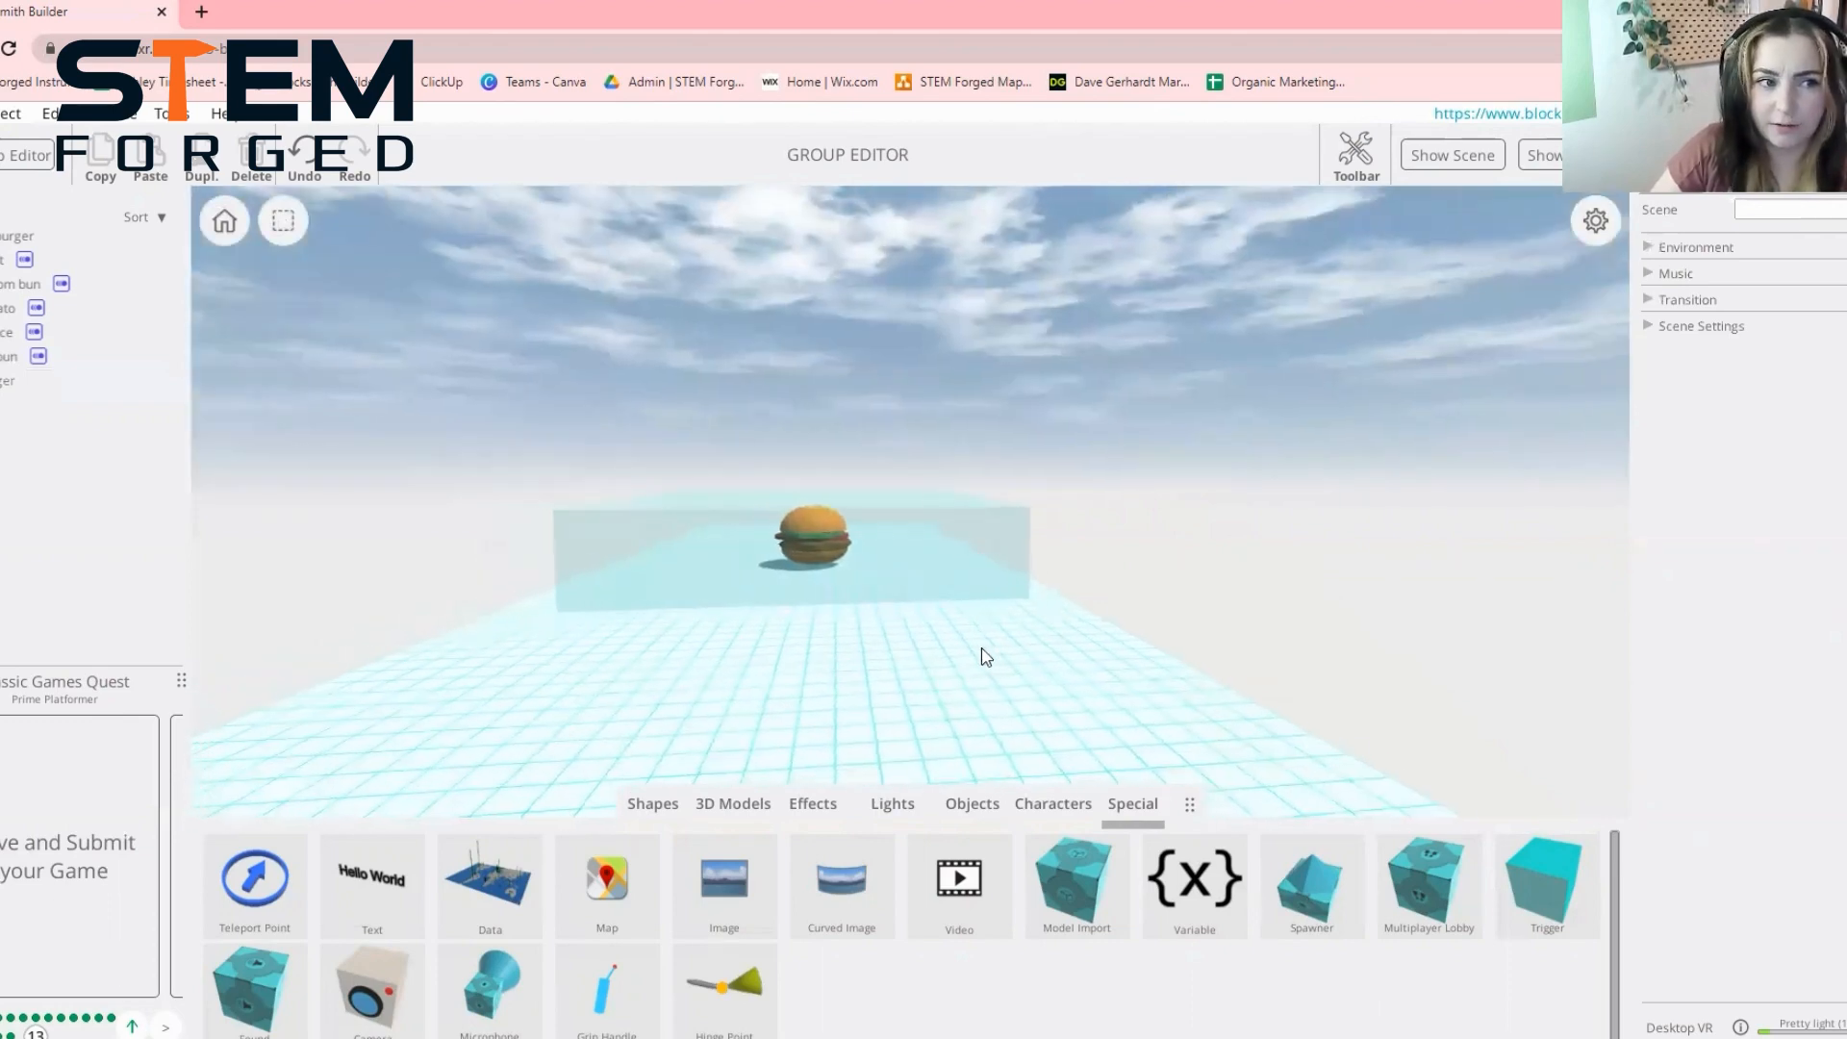
pyautogui.scroll(5, 986, 654)
# Add an event to the trigger for Entered by Object, with the condition Target is Player
pyautogui.click(1026, 595)
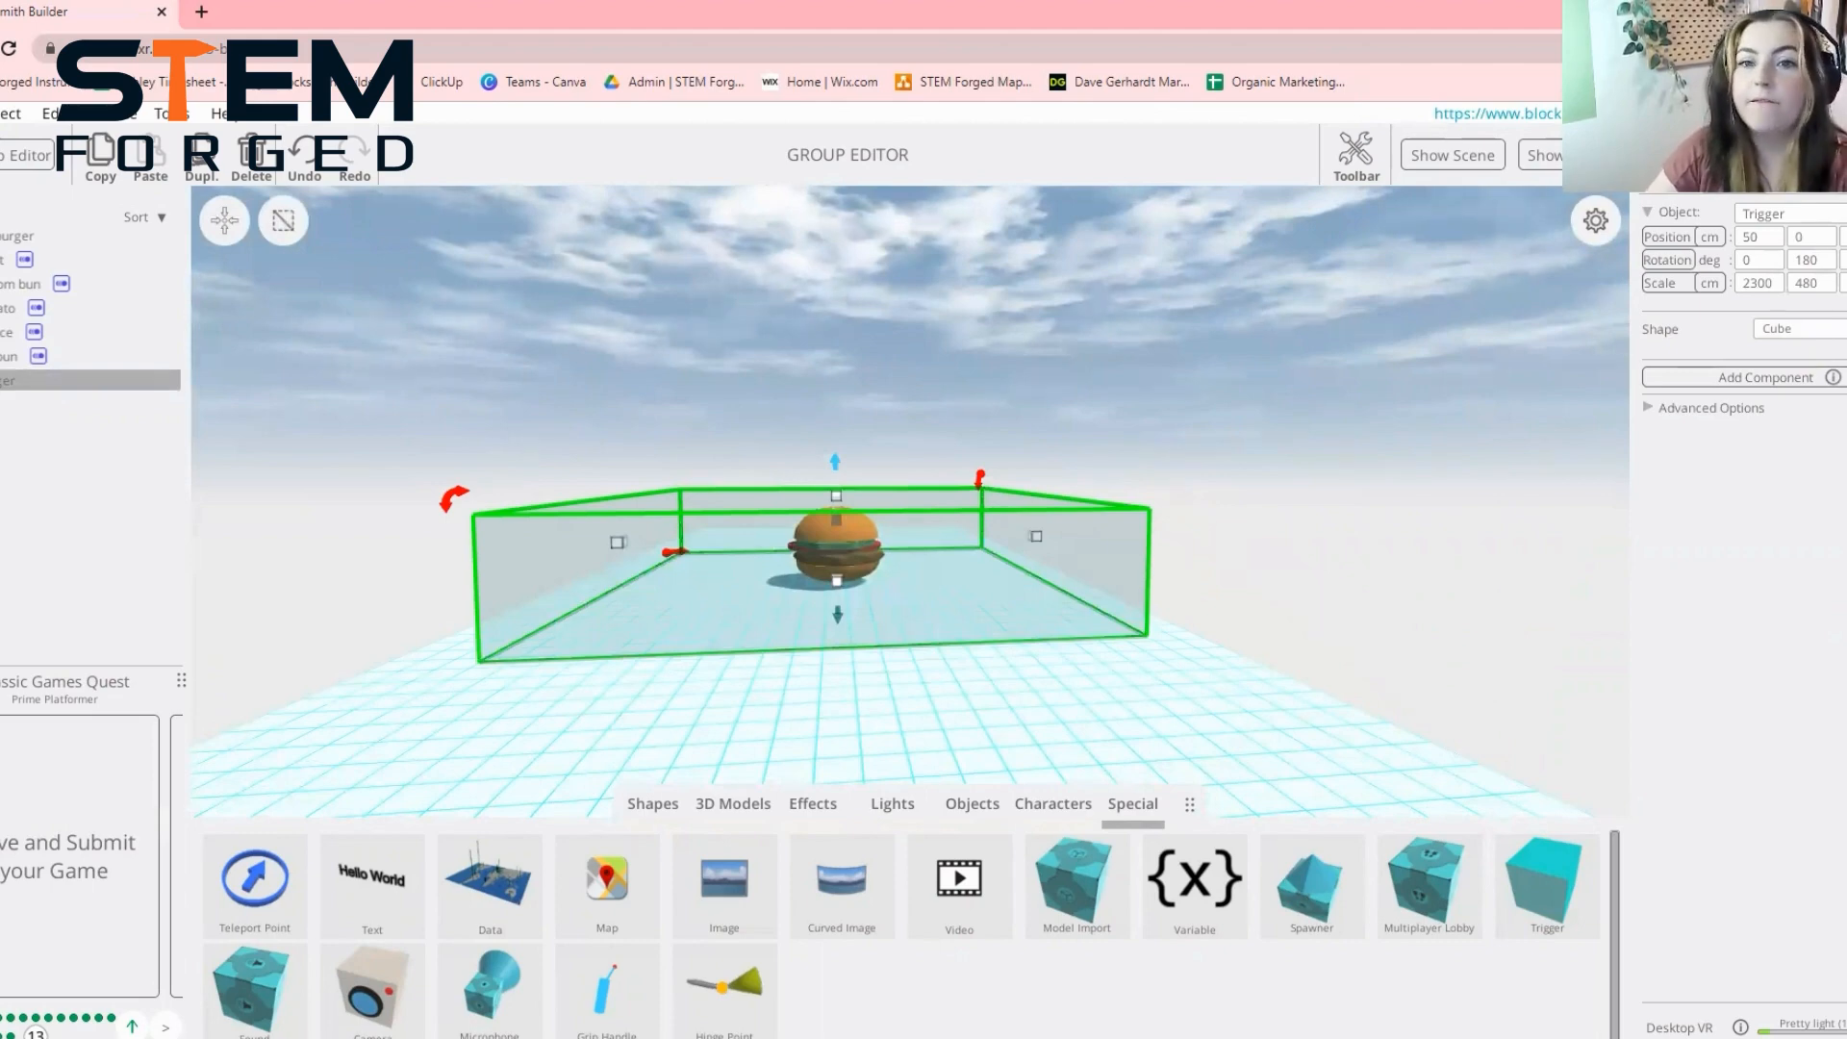
pyautogui.click(1765, 377)
pyautogui.click(1780, 281)
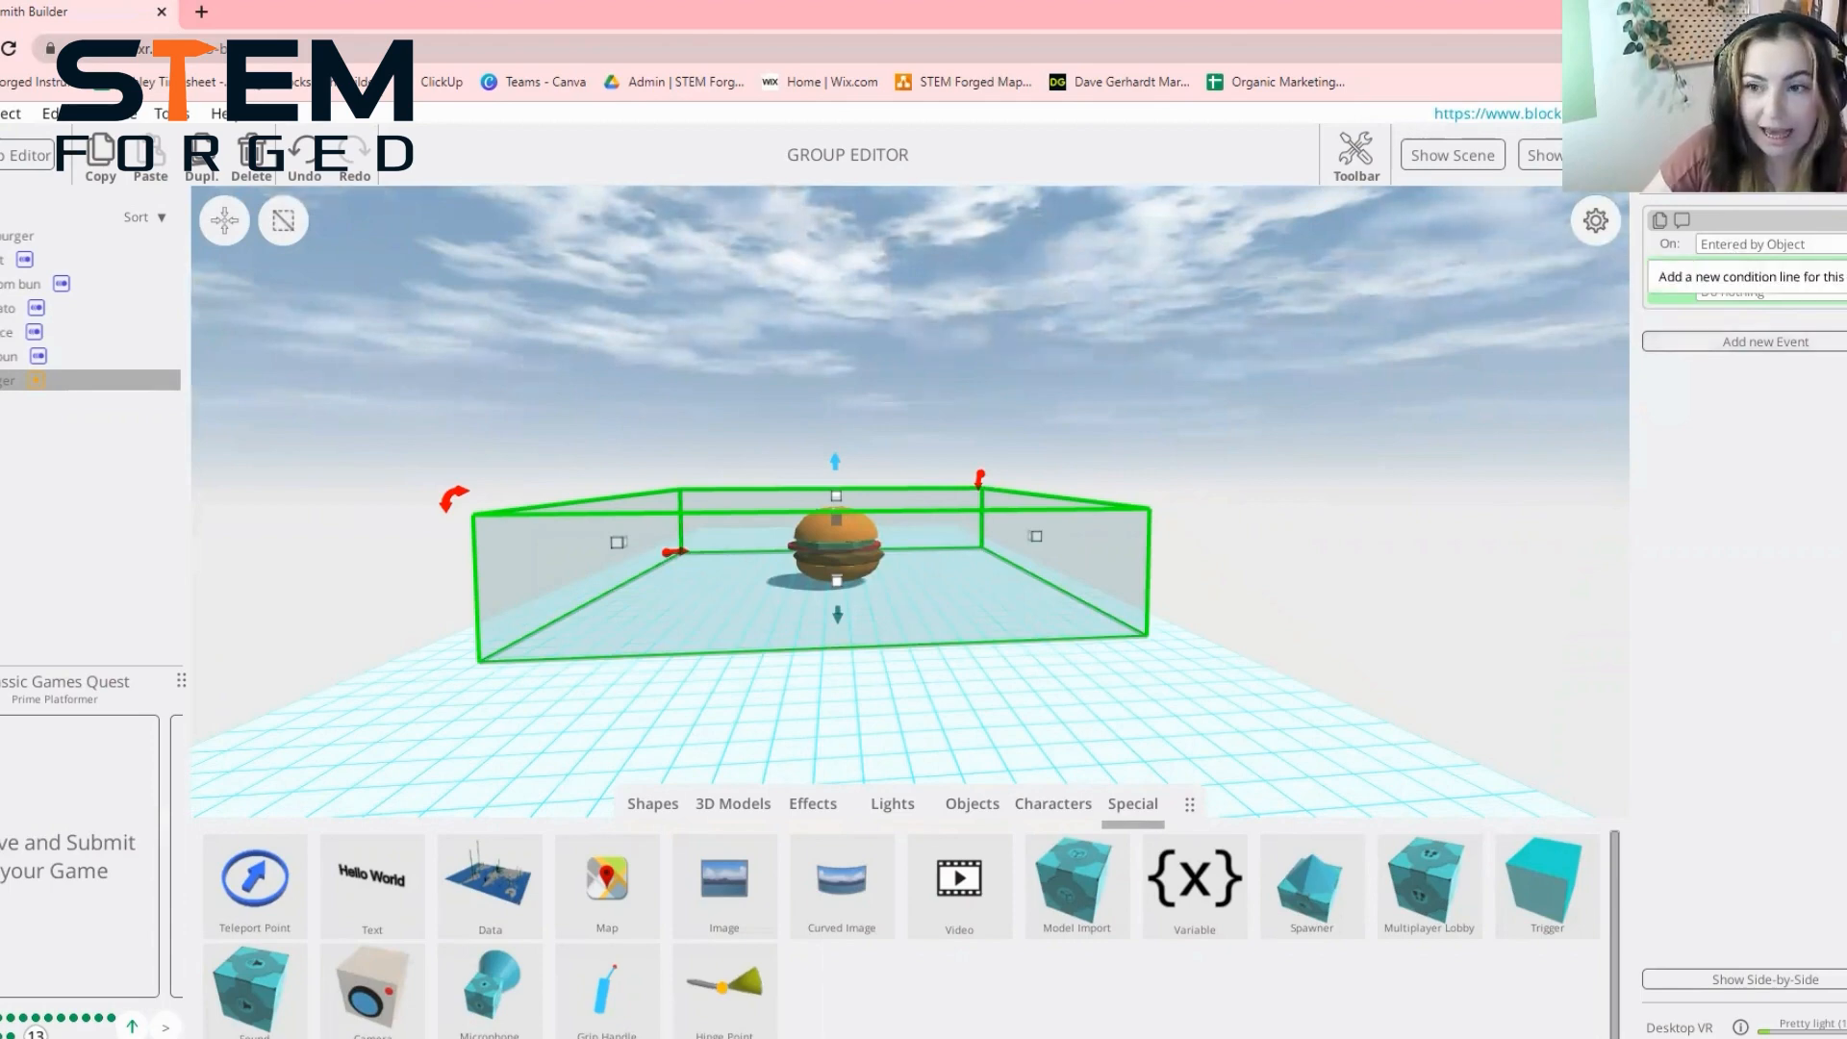
pyautogui.click(1808, 276)
pyautogui.click(1708, 264)
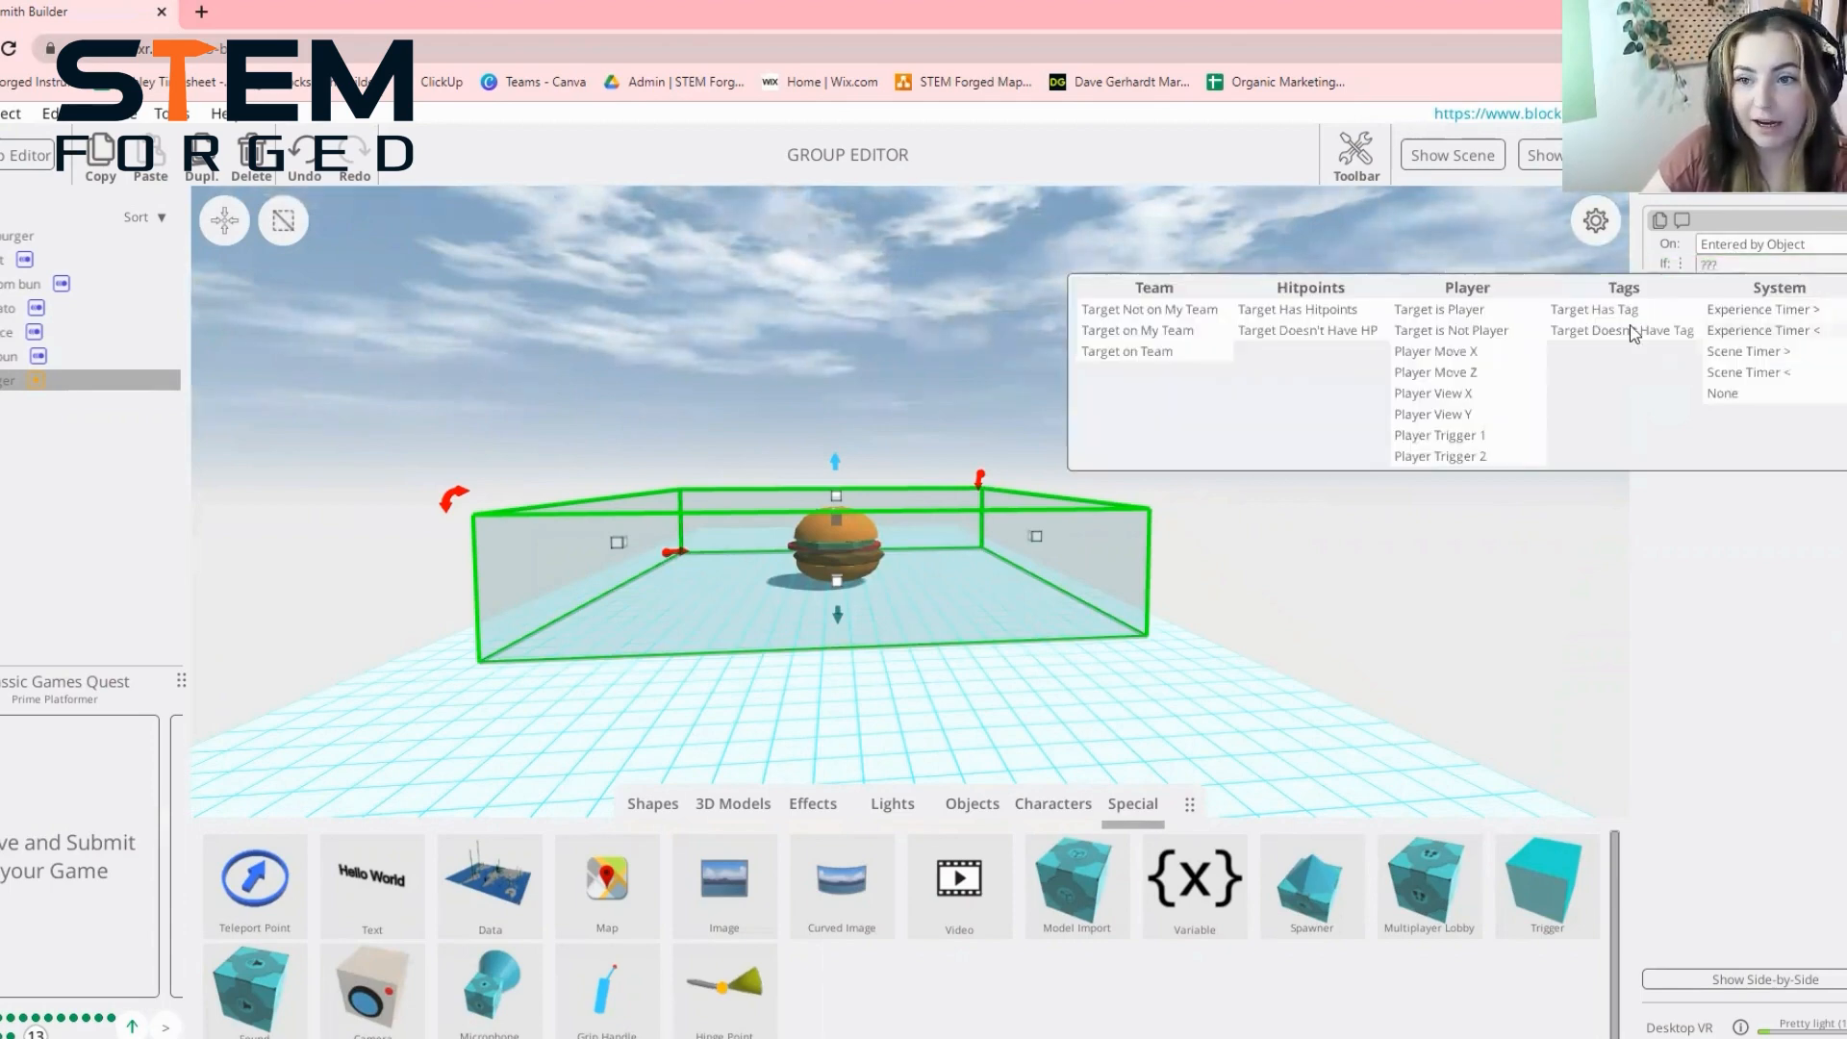
pyautogui.click(1483, 308)
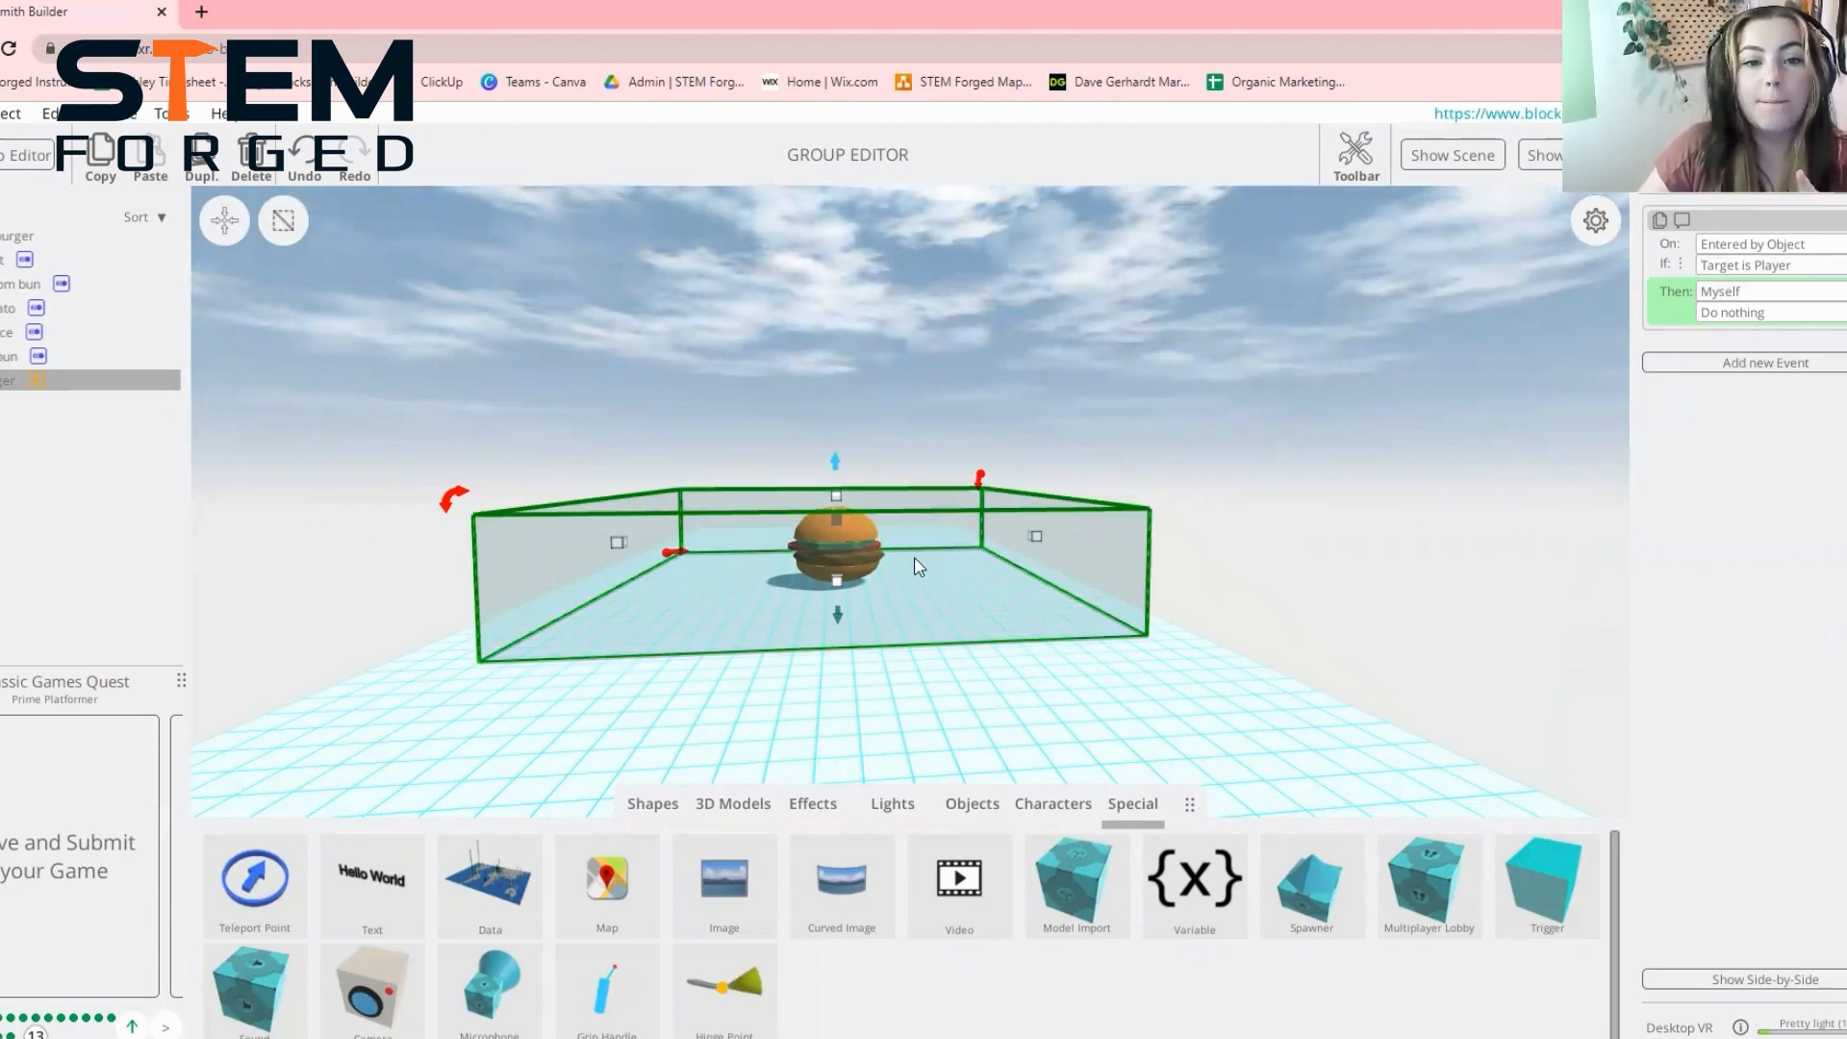
# Make the trigger's event send a new global message named "chase" to its Parent
pyautogui.click(1722, 292)
pyautogui.click(1738, 398)
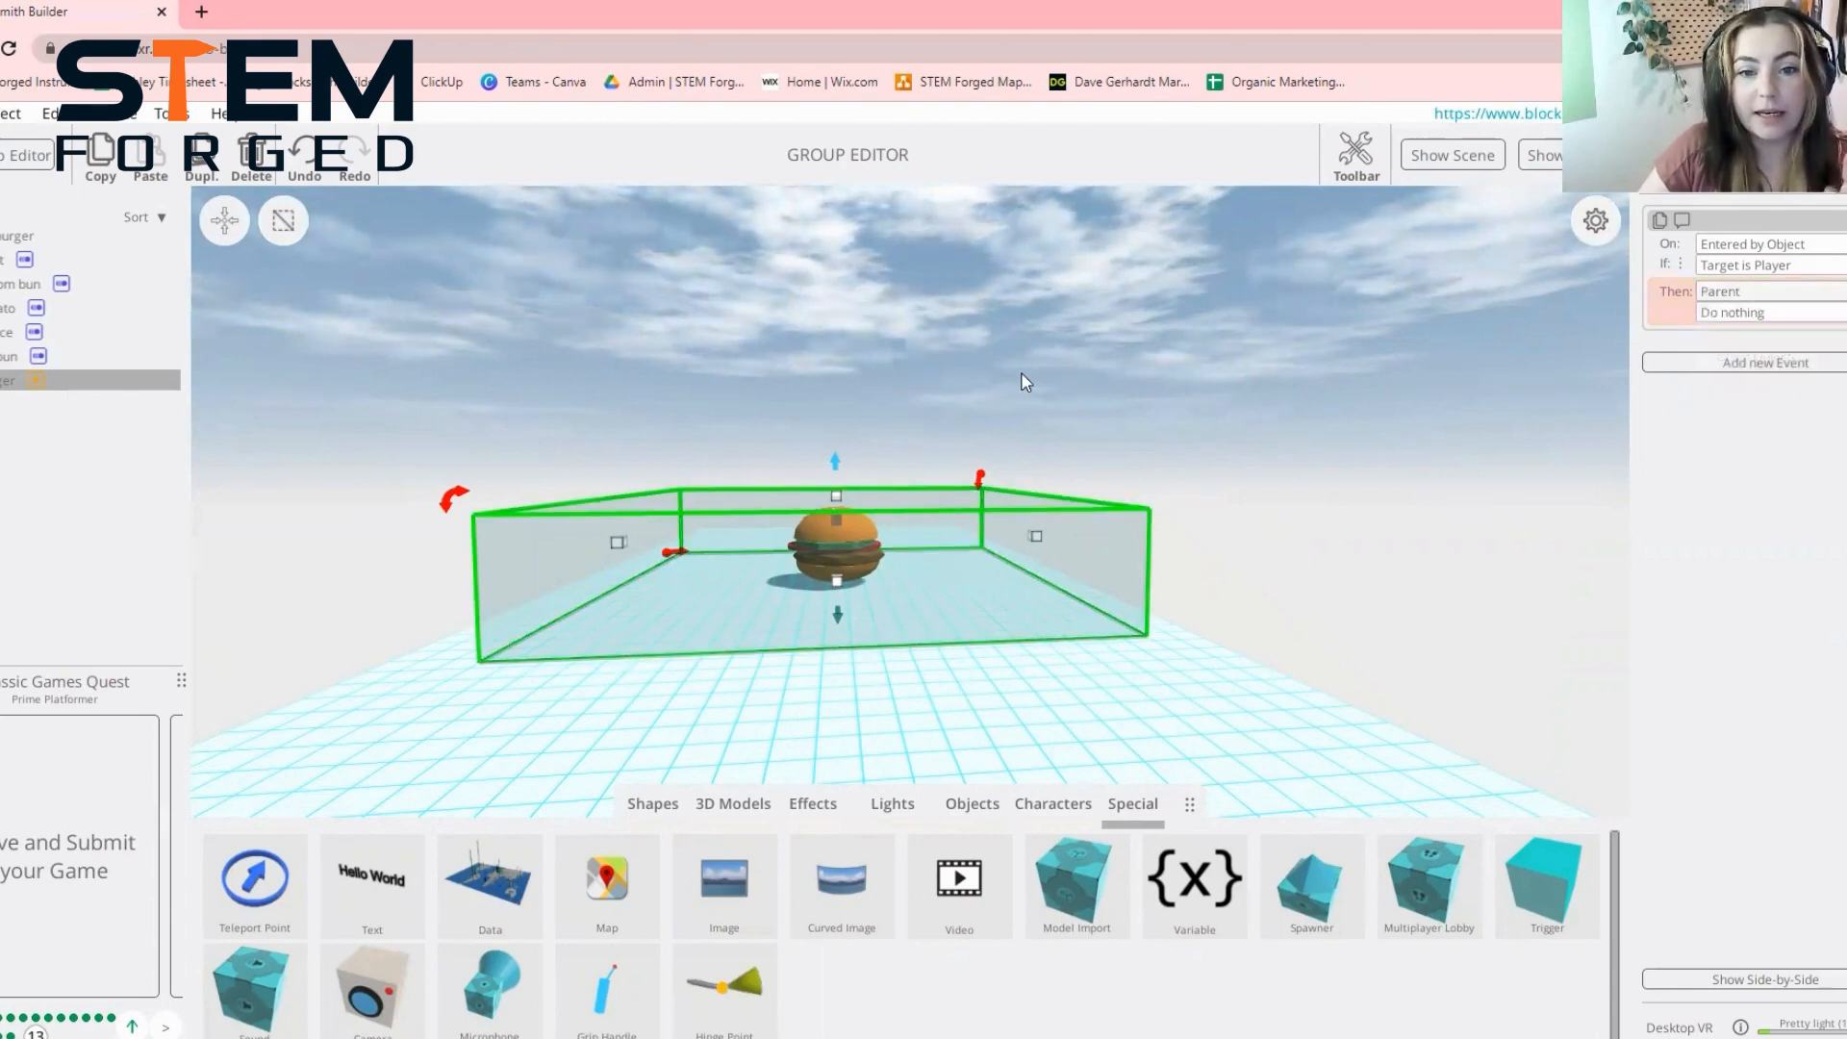
pyautogui.moveTo(1026, 382); pyautogui.dragTo(991, 506)
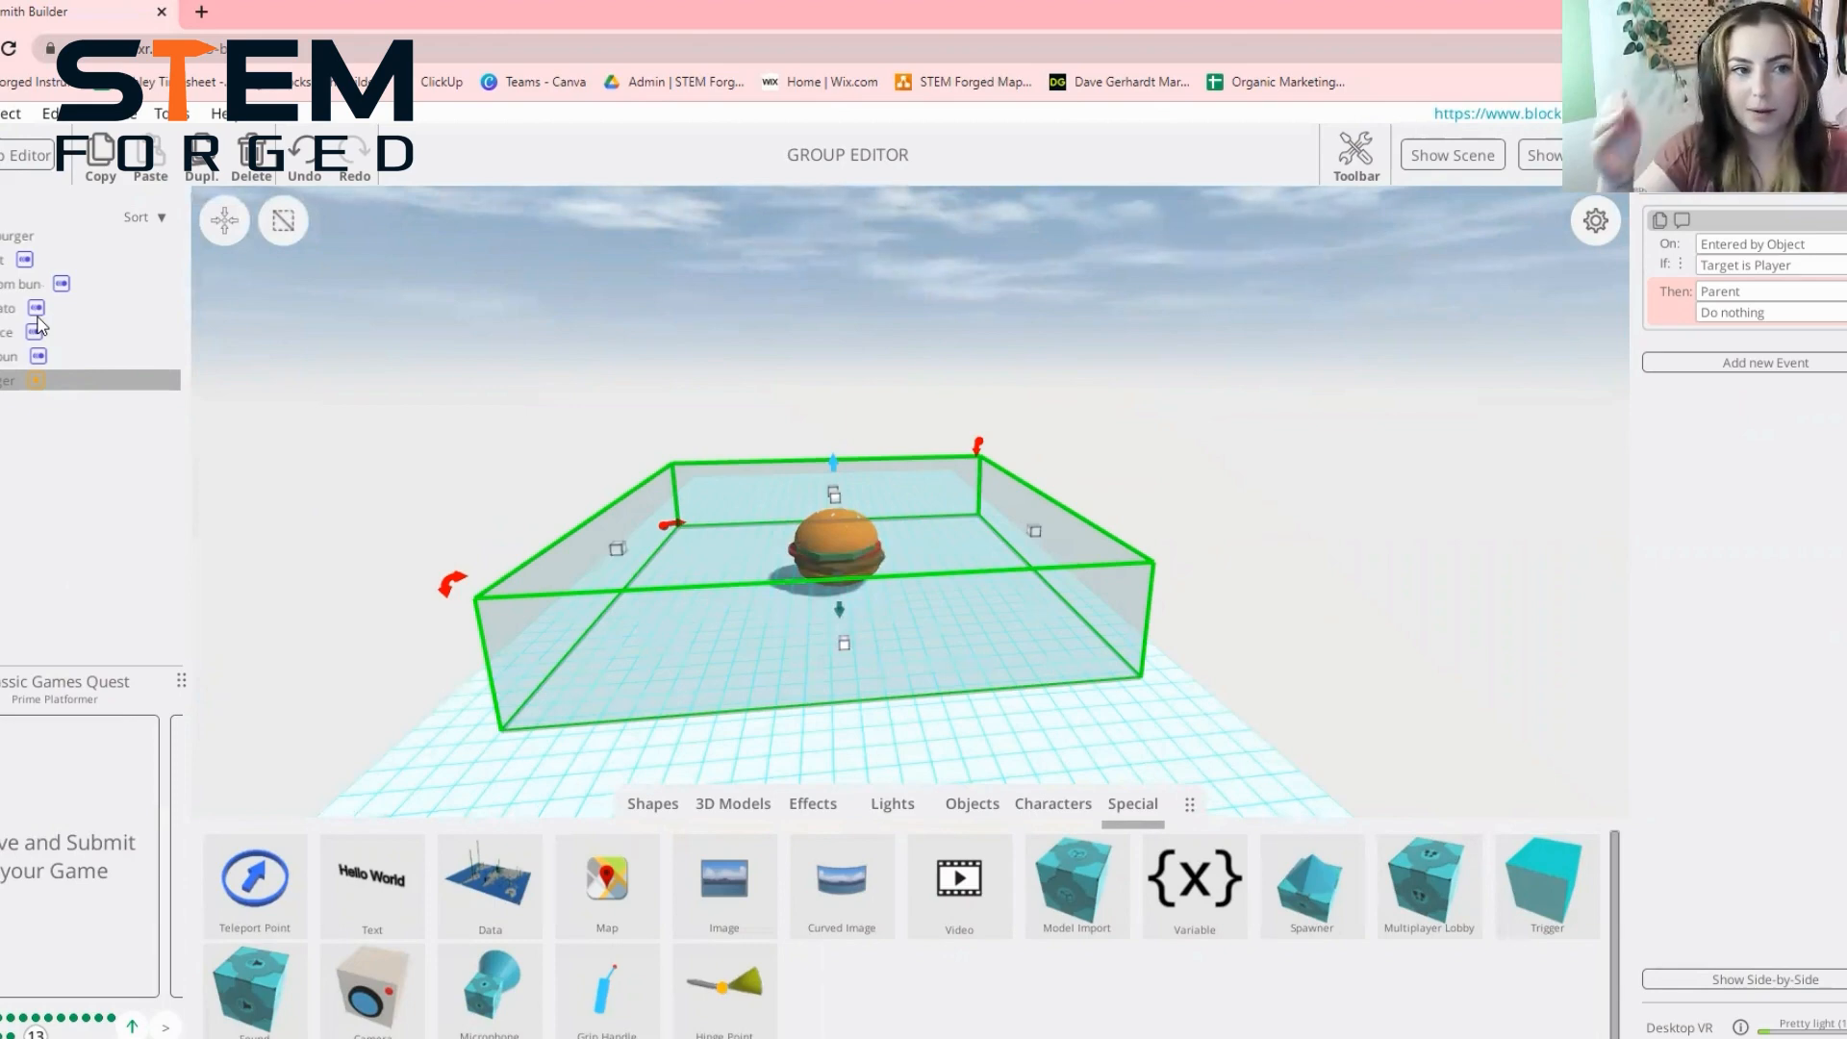
pyautogui.moveTo(1325, 700); pyautogui.dragTo(1636, 548)
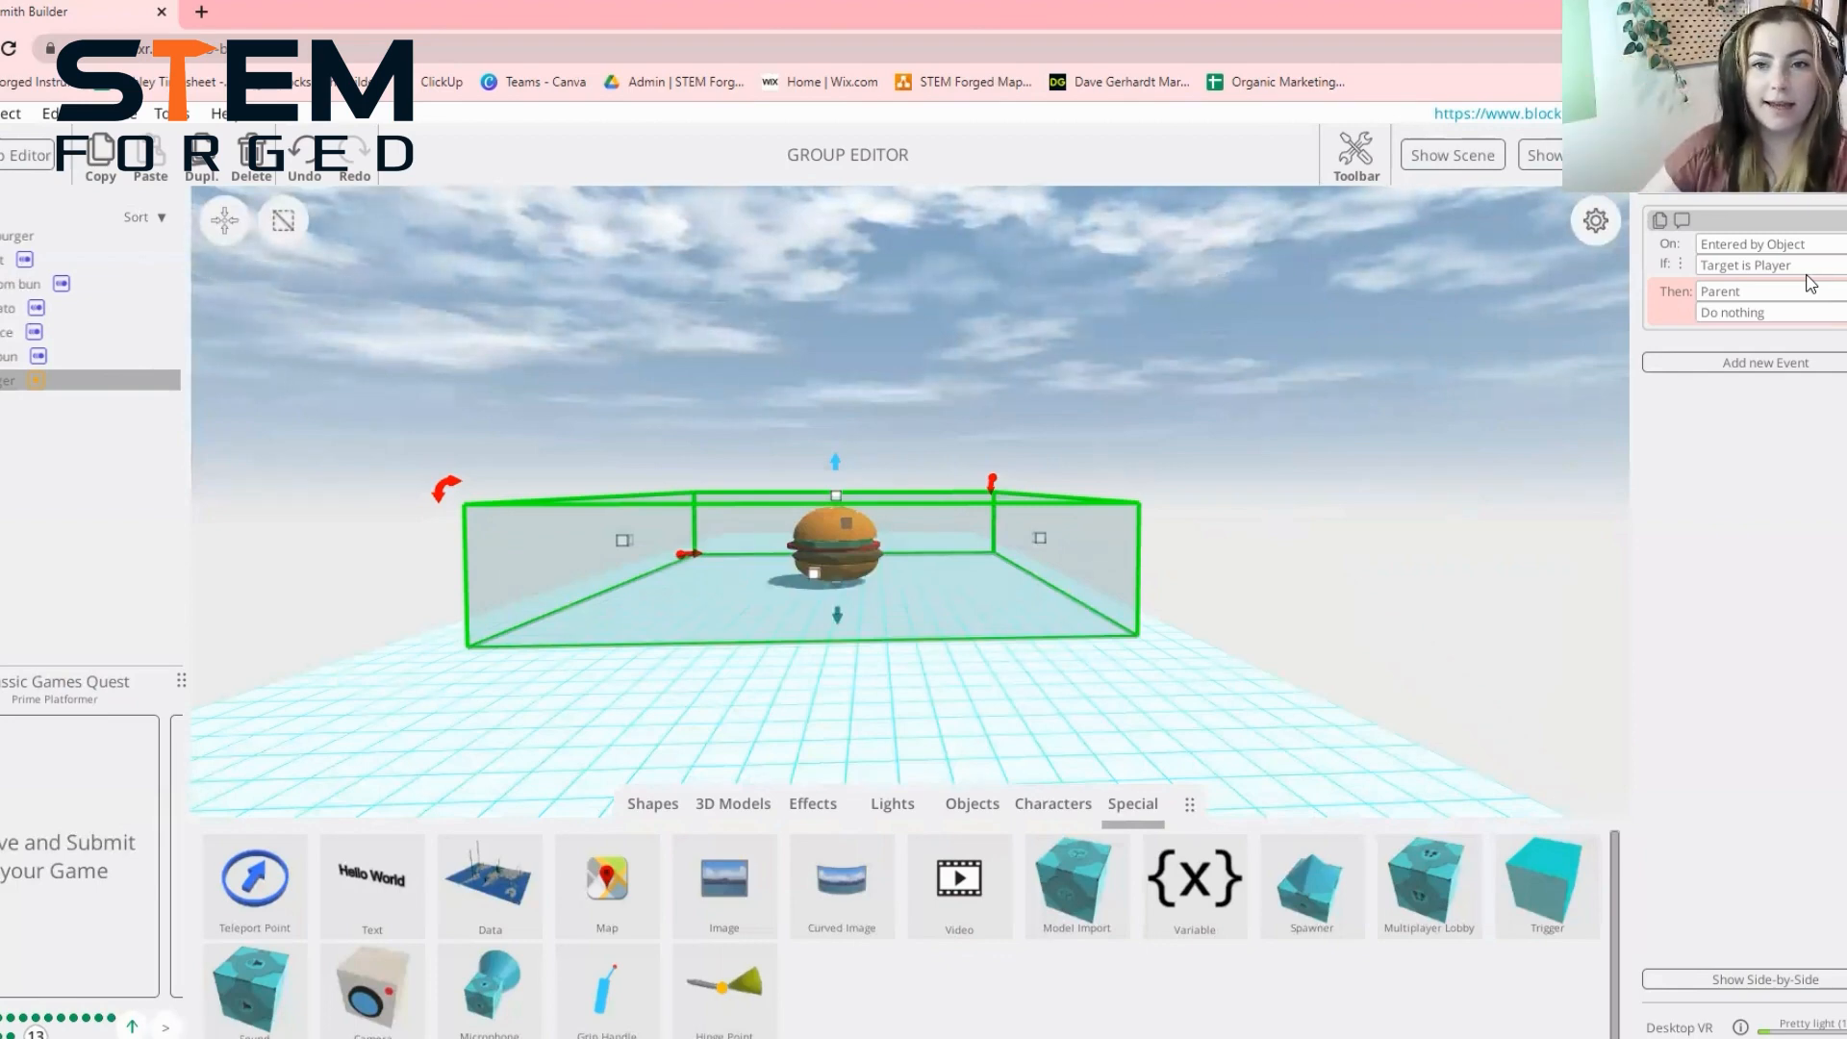
pyautogui.click(1744, 312)
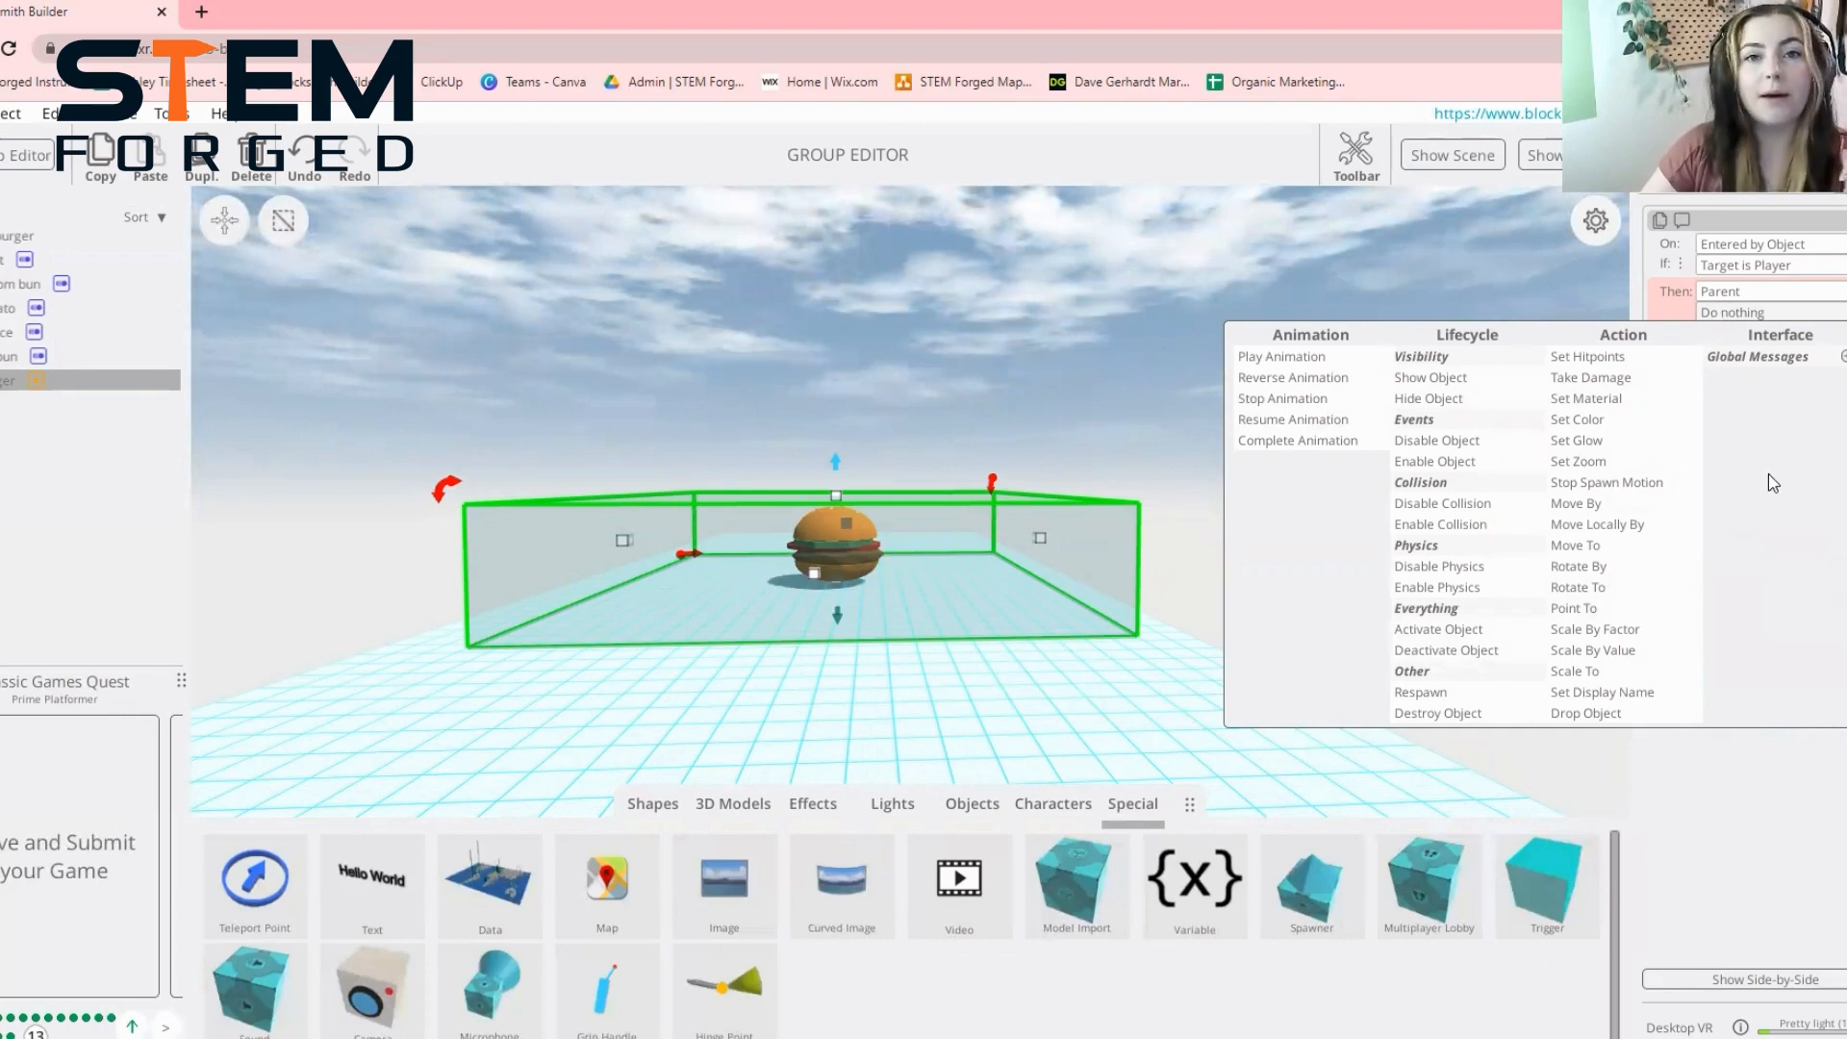
pyautogui.click(1839, 358)
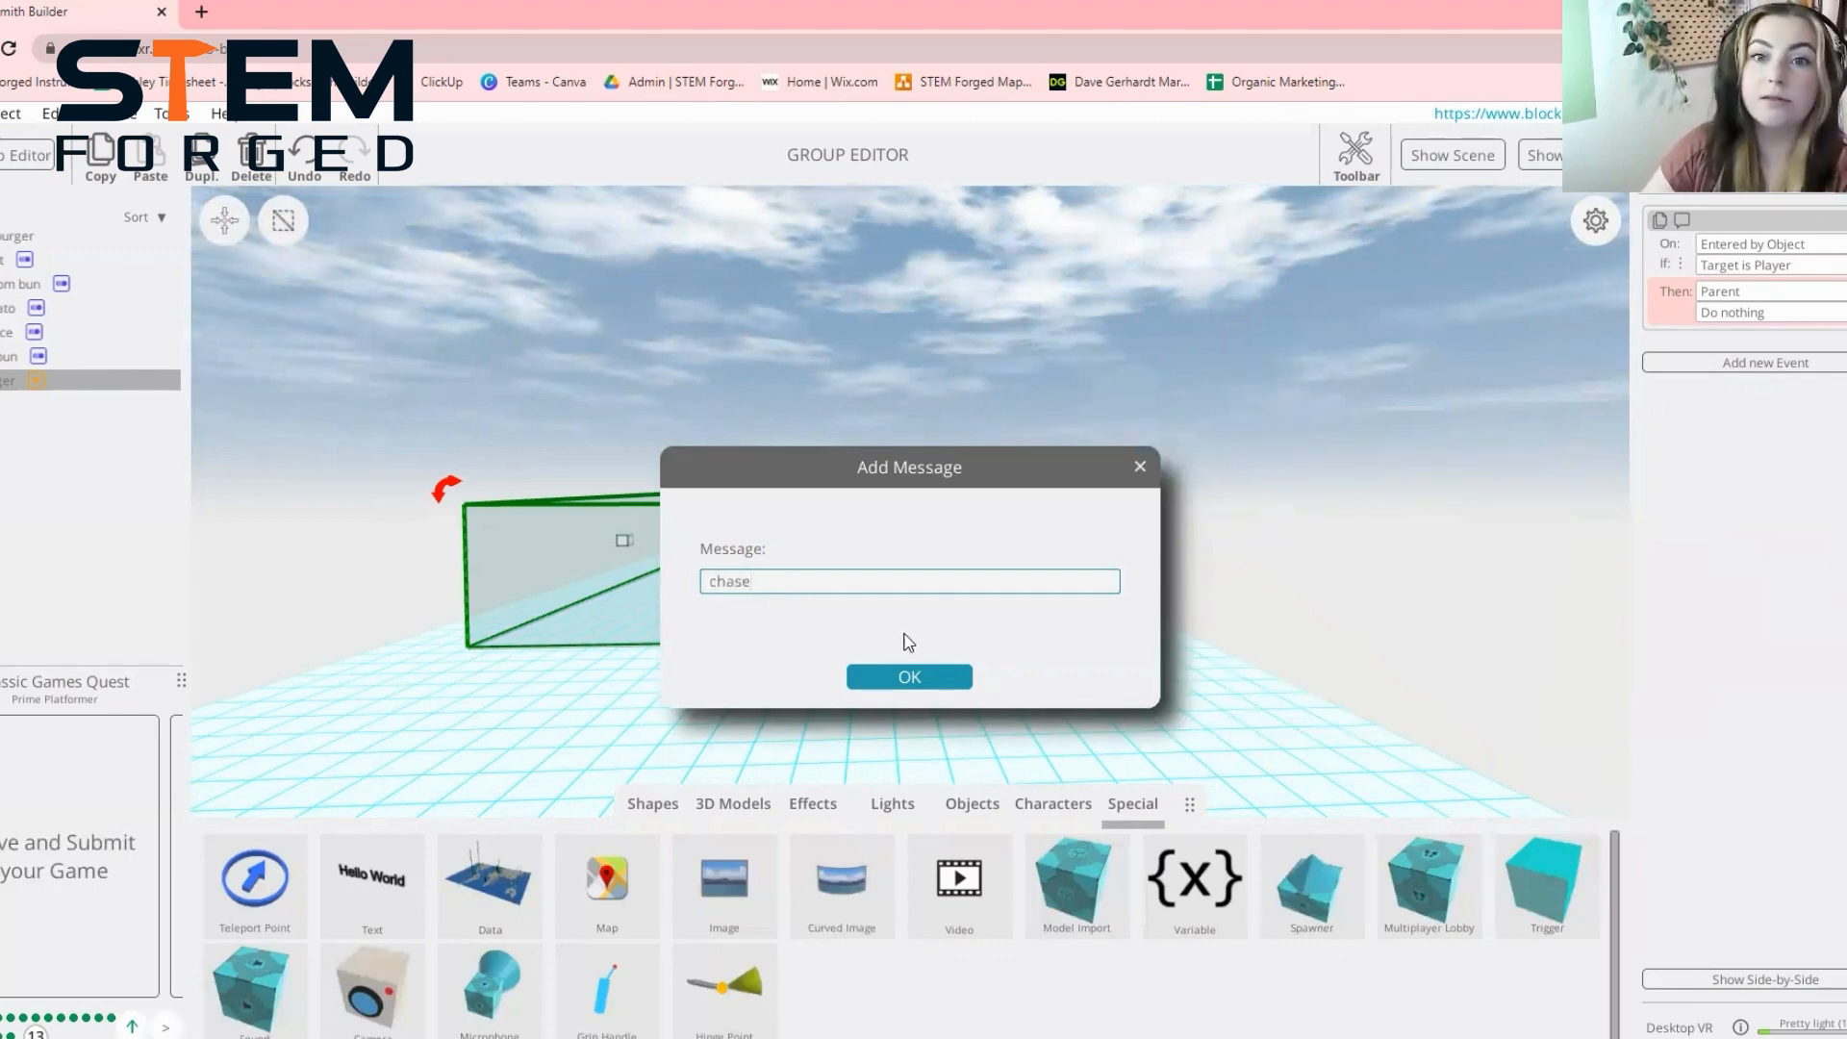
pyautogui.click(953, 676)
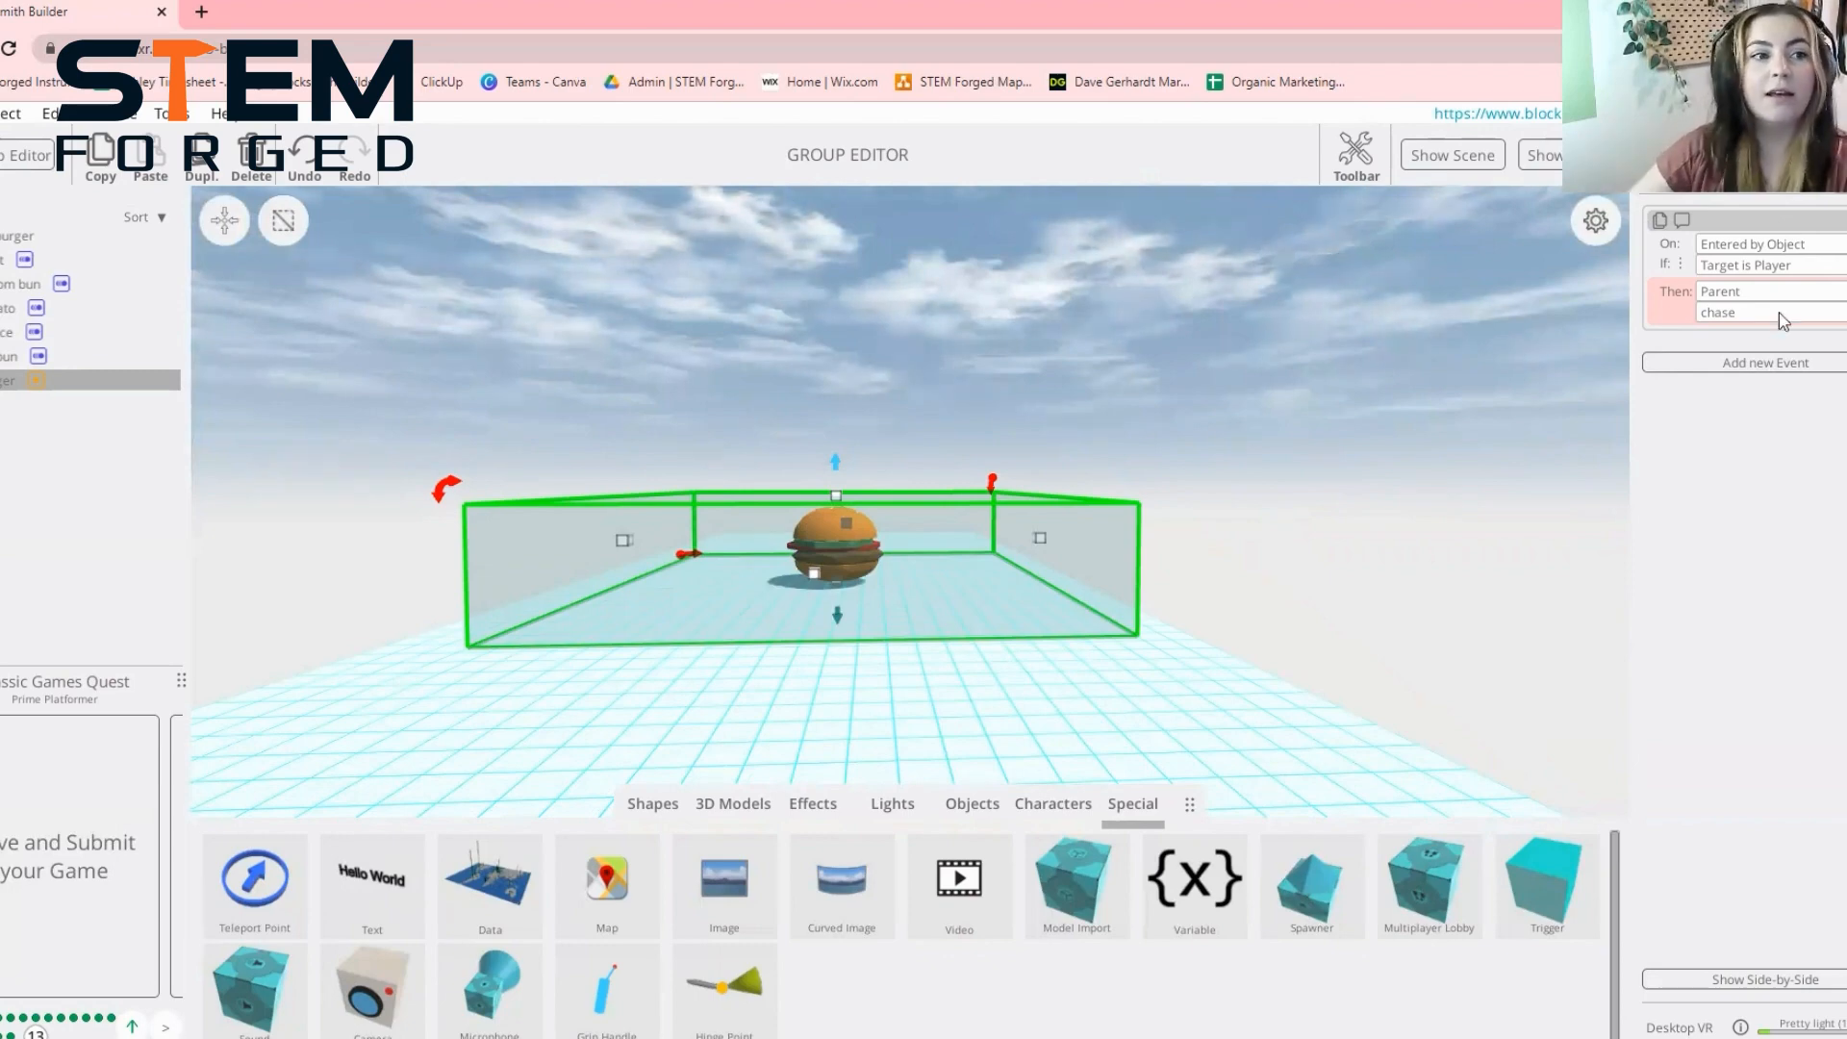
# Add an event to the cheeseburger group that runs Navigation Start on Navigation 2 when the chase message is received
pyautogui.click(14, 238)
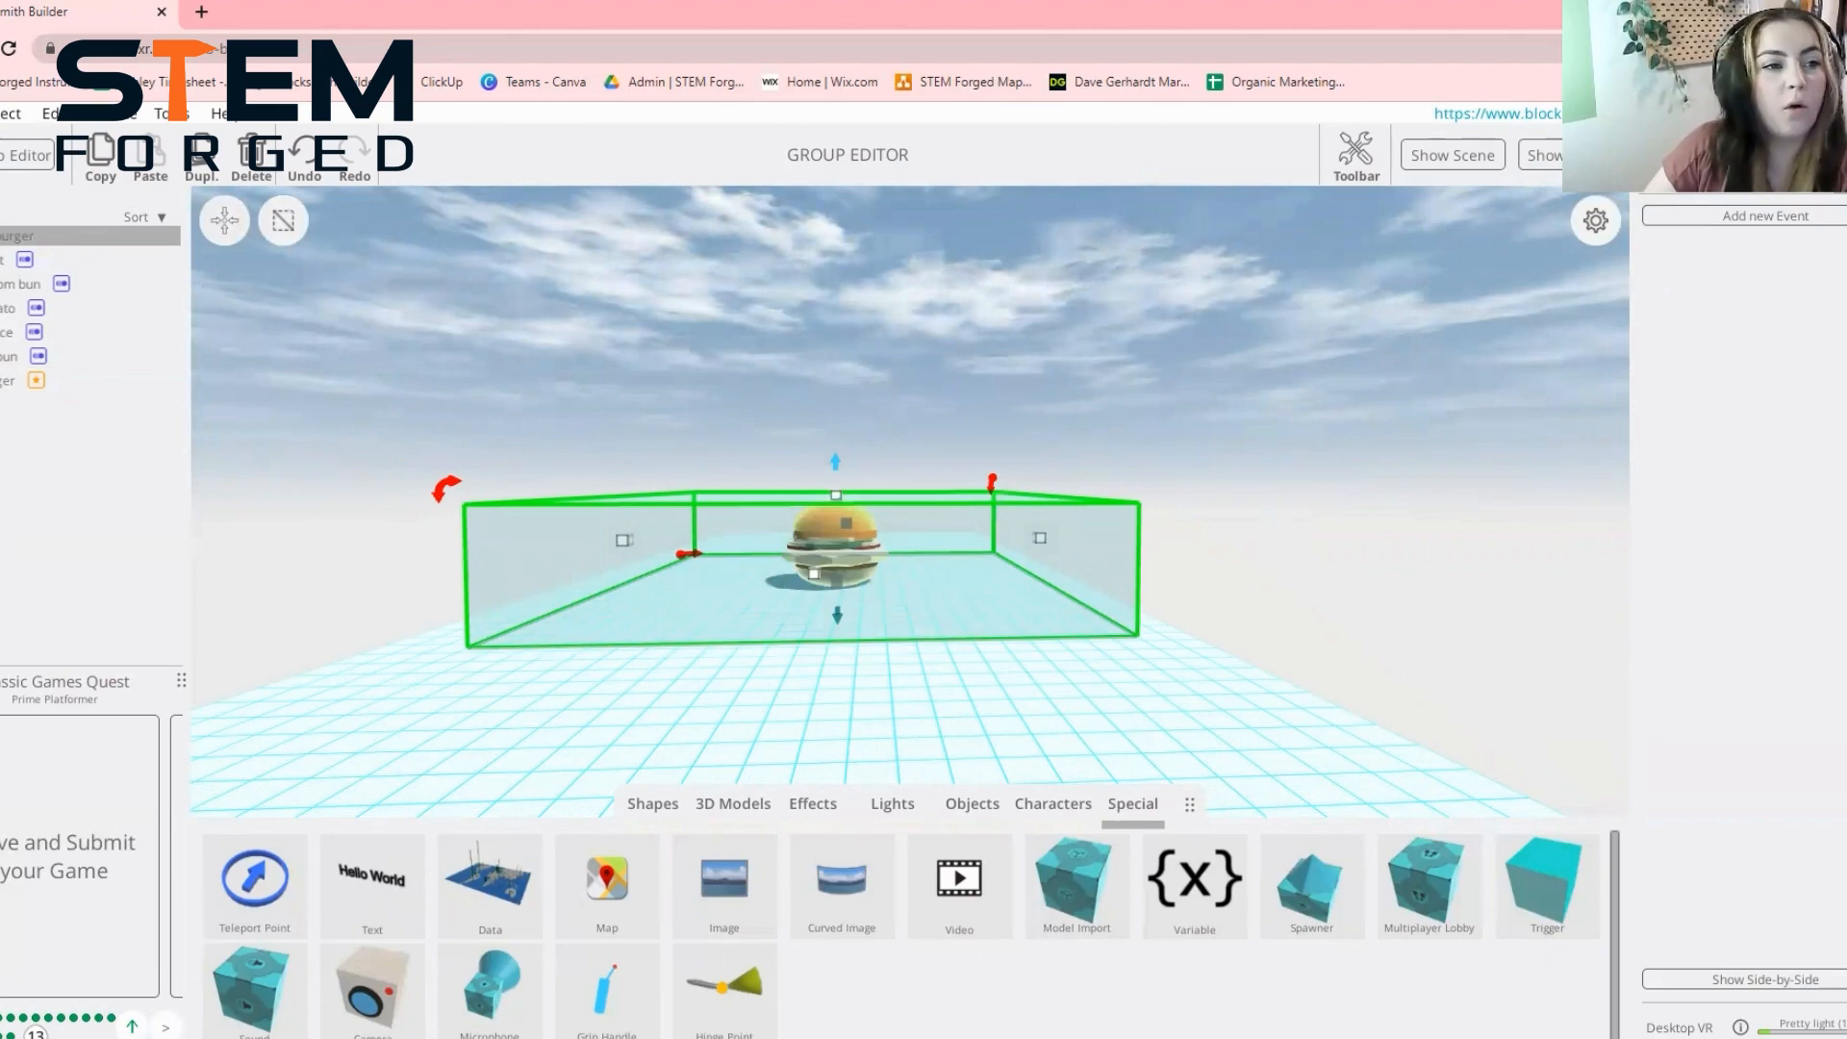
pyautogui.click(1823, 217)
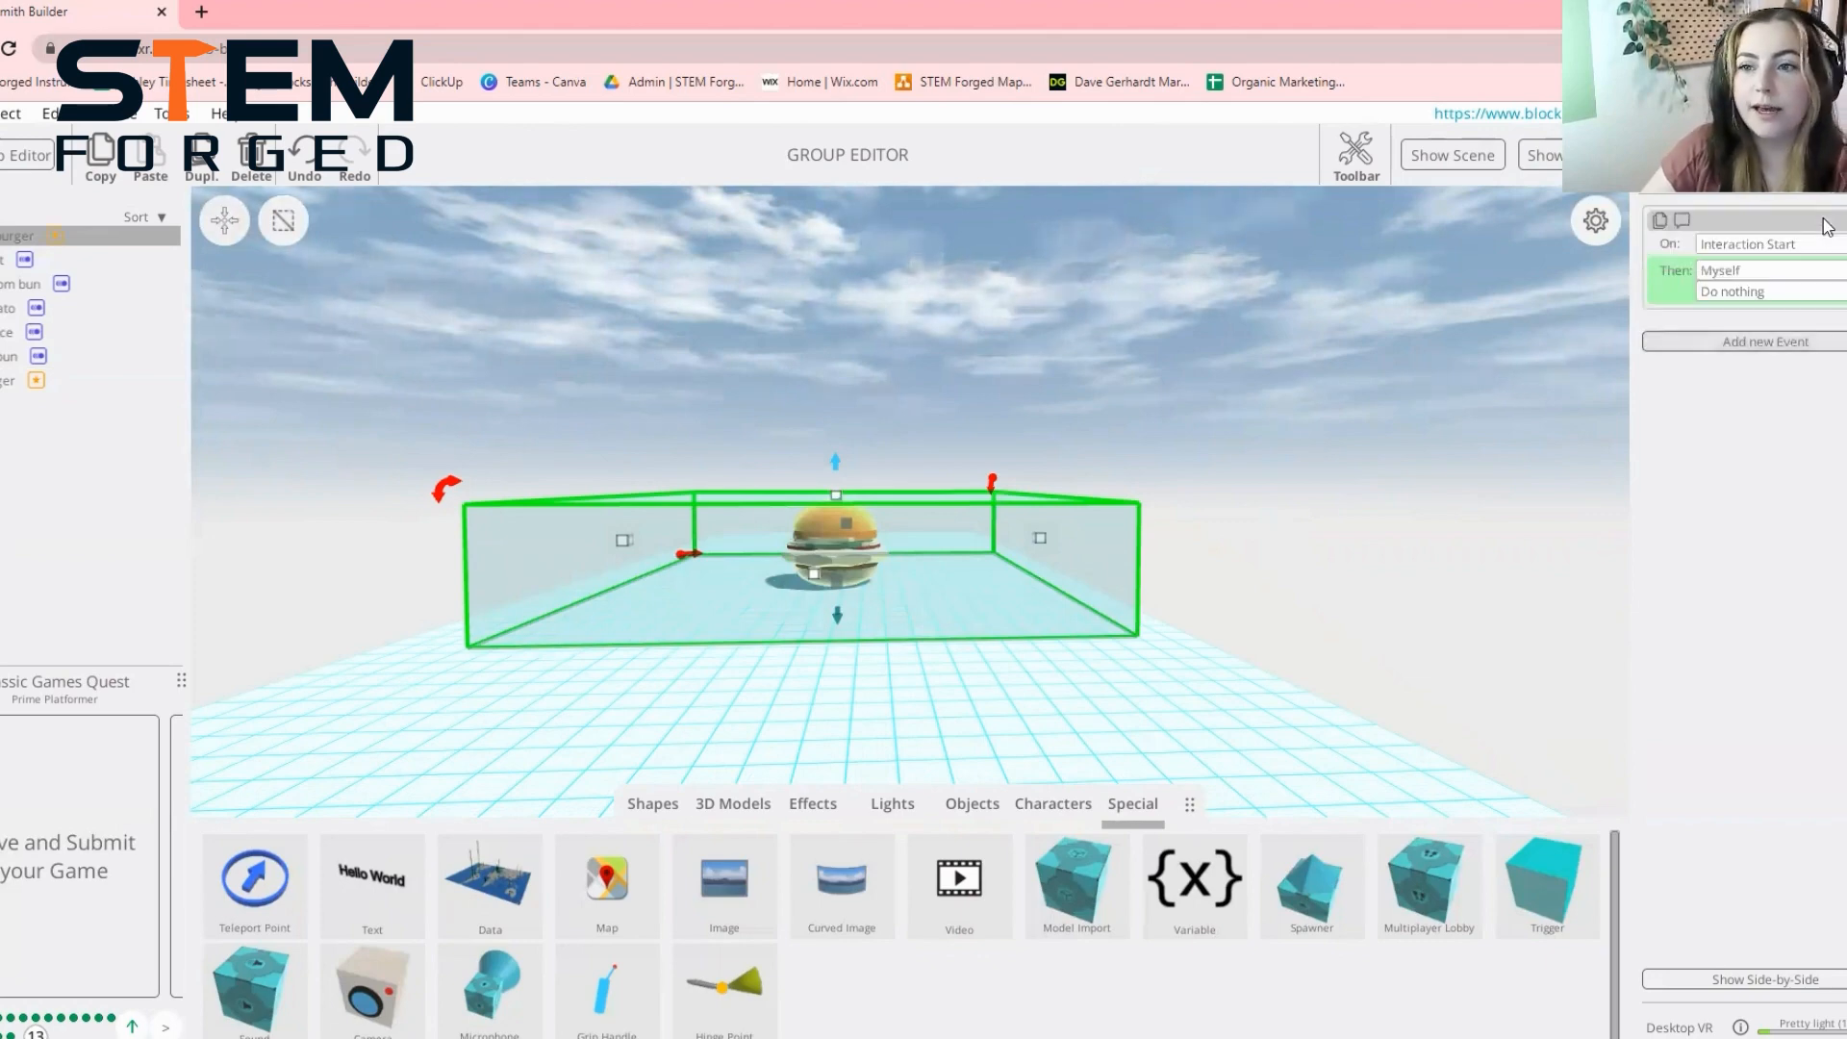
pyautogui.click(1766, 245)
pyautogui.click(1768, 330)
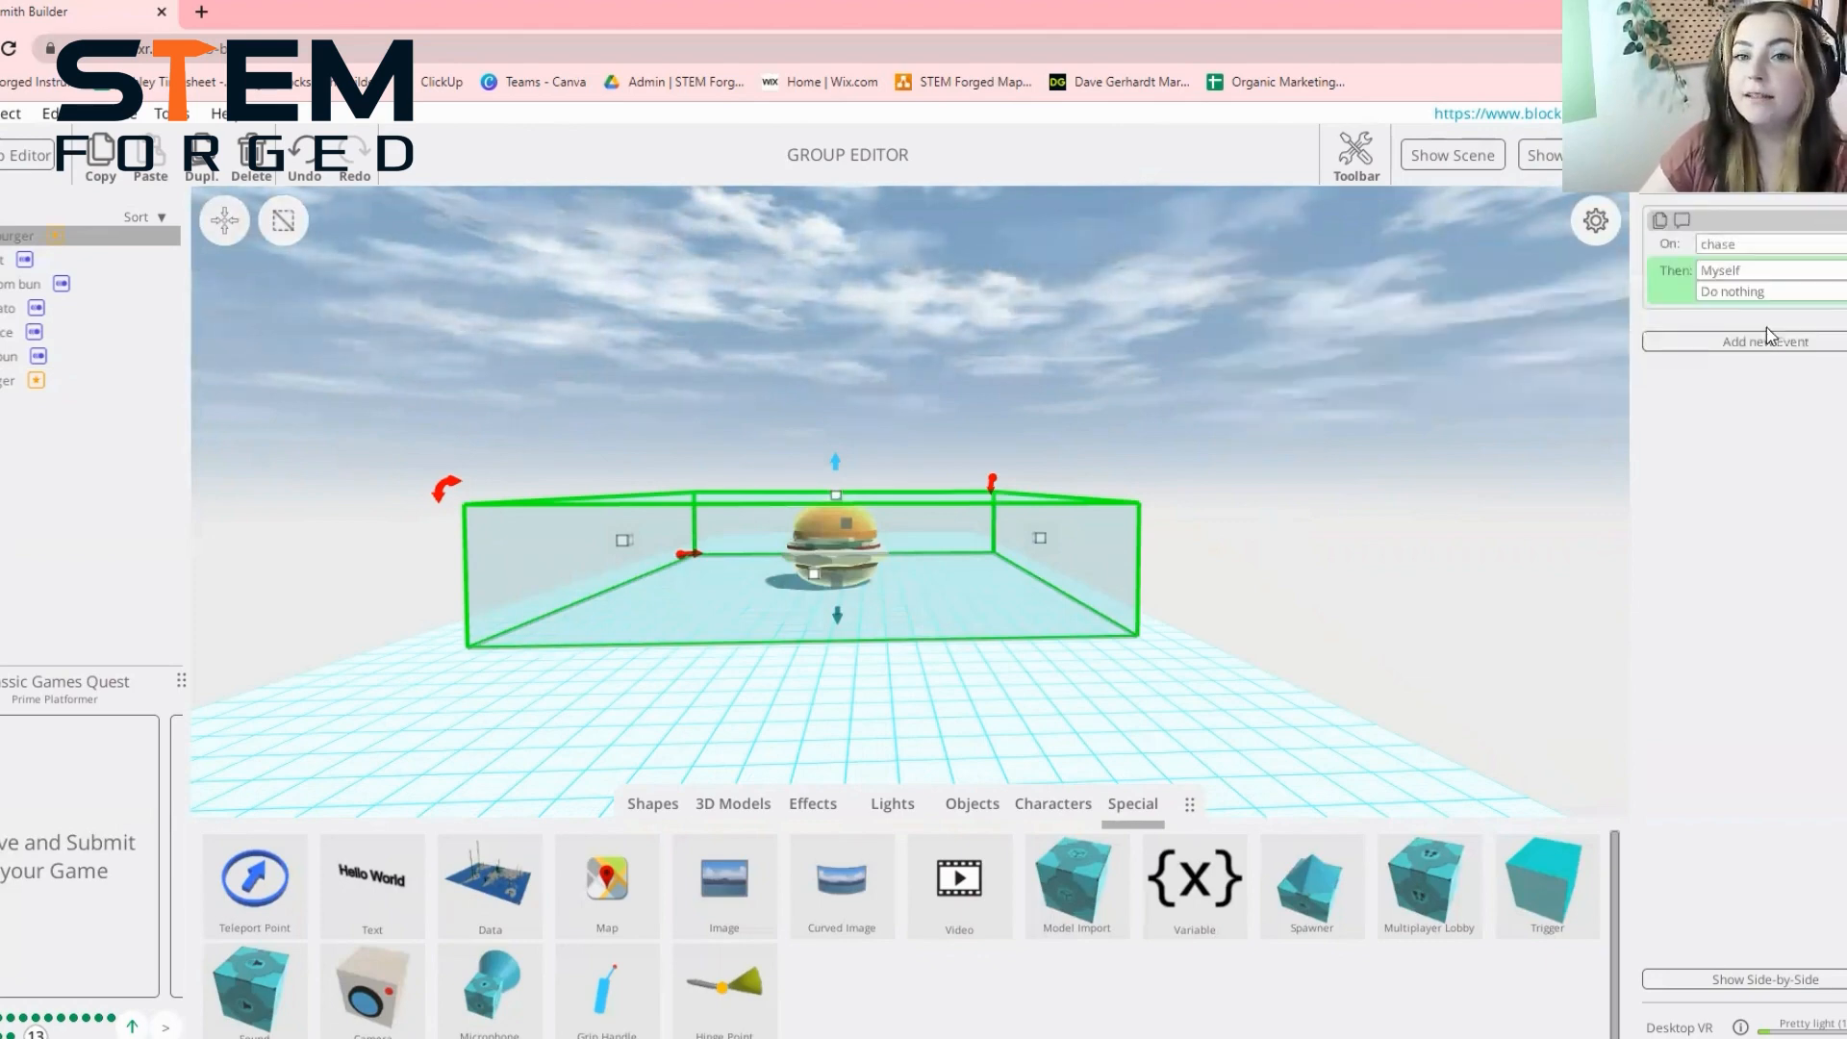
pyautogui.click(1814, 271)
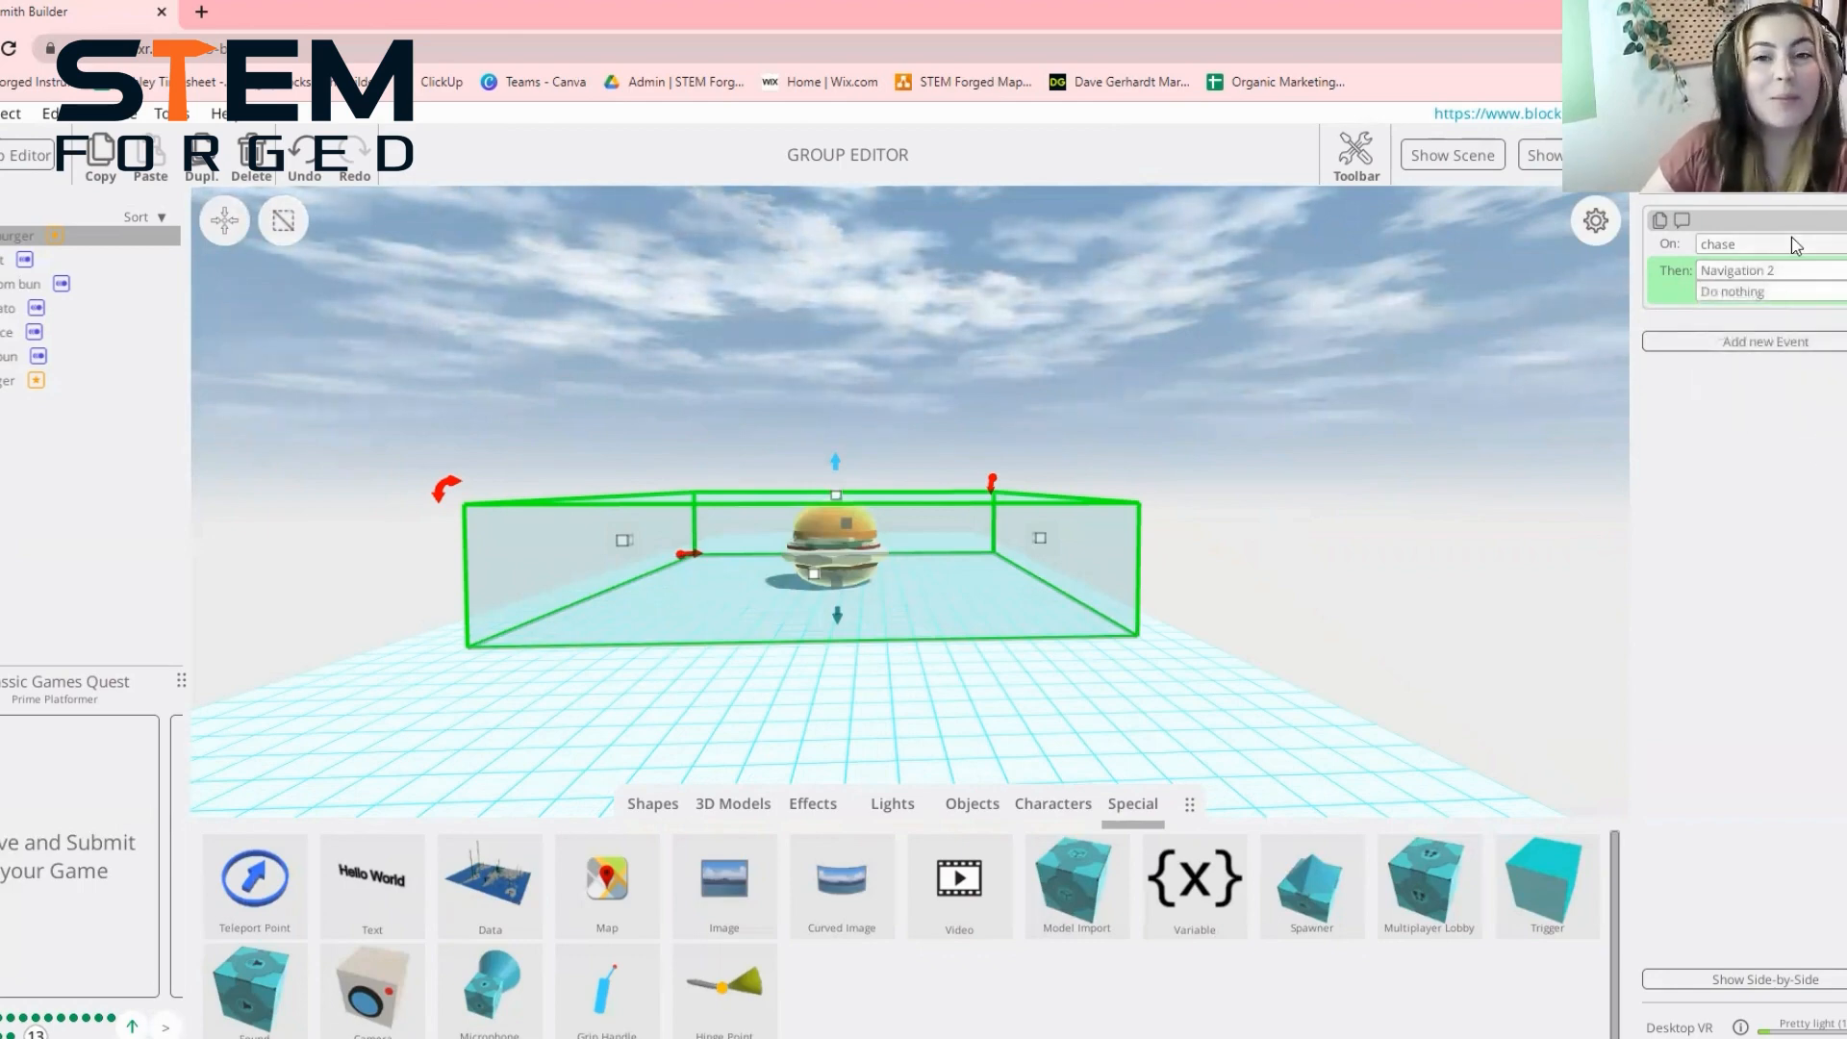
pyautogui.click(1727, 292)
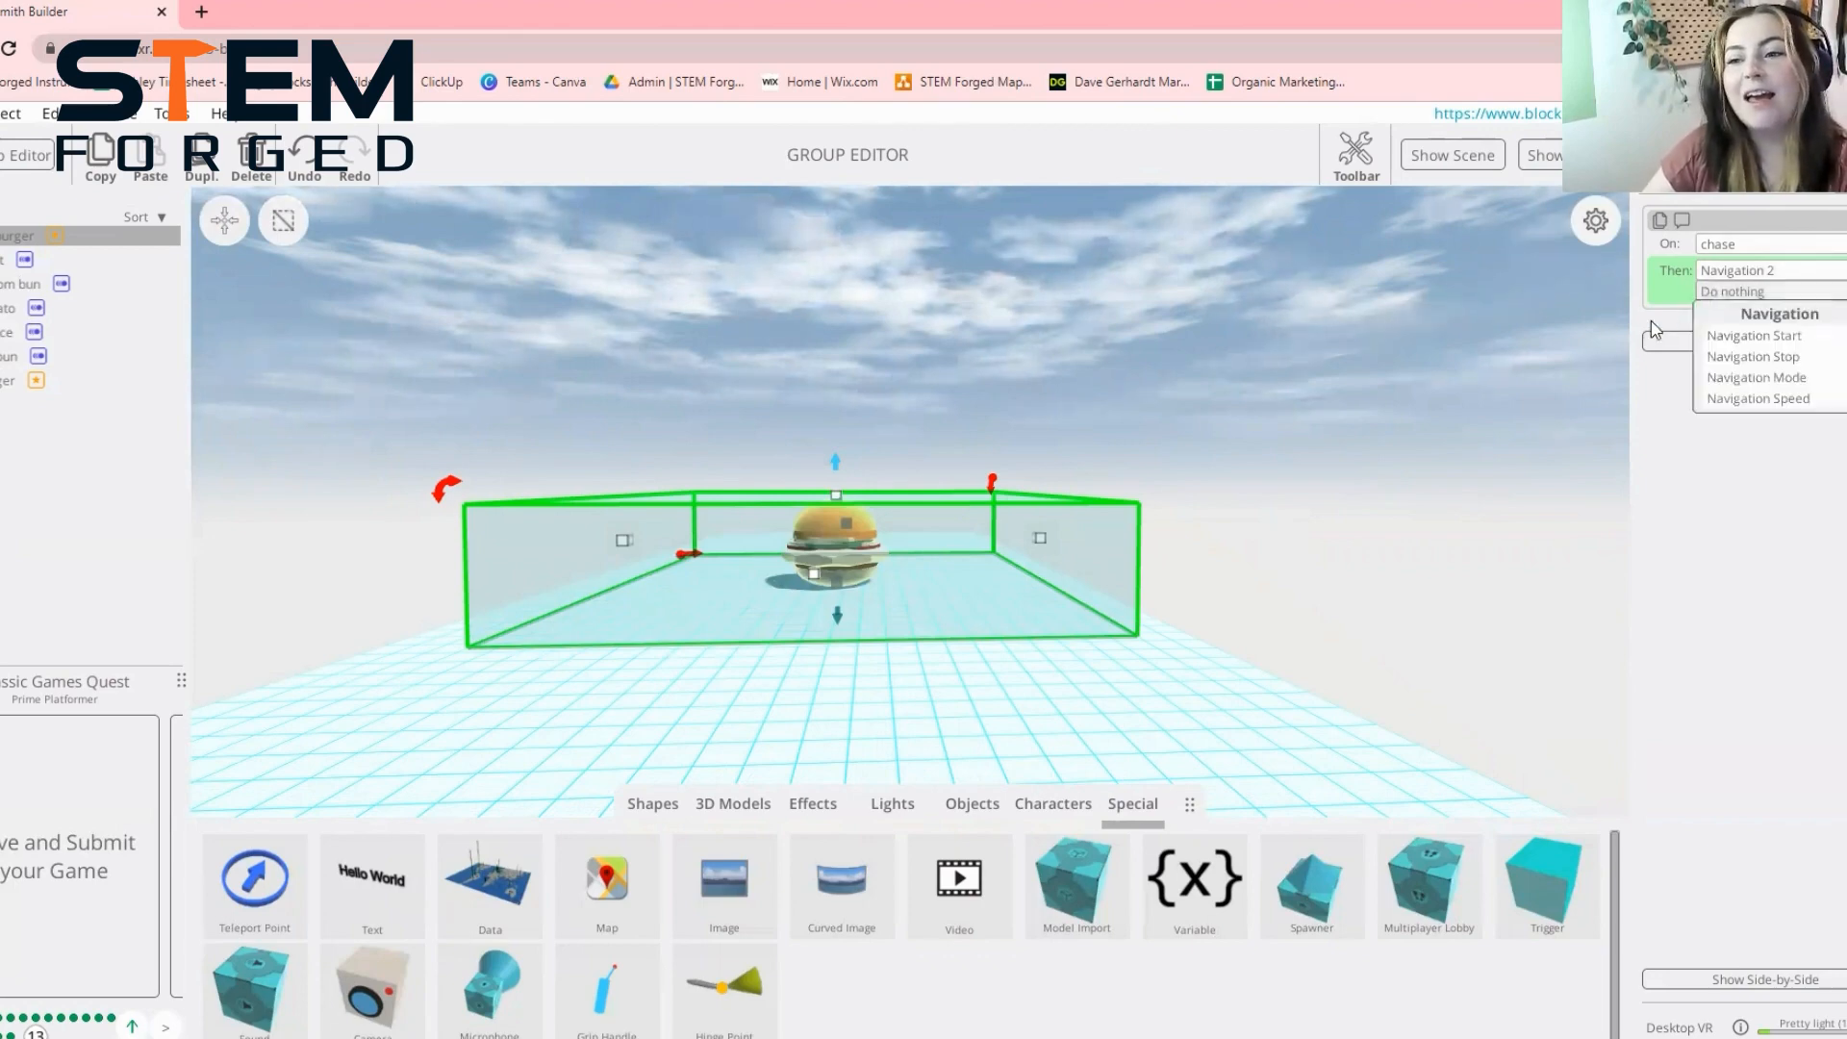
pyautogui.click(1733, 331)
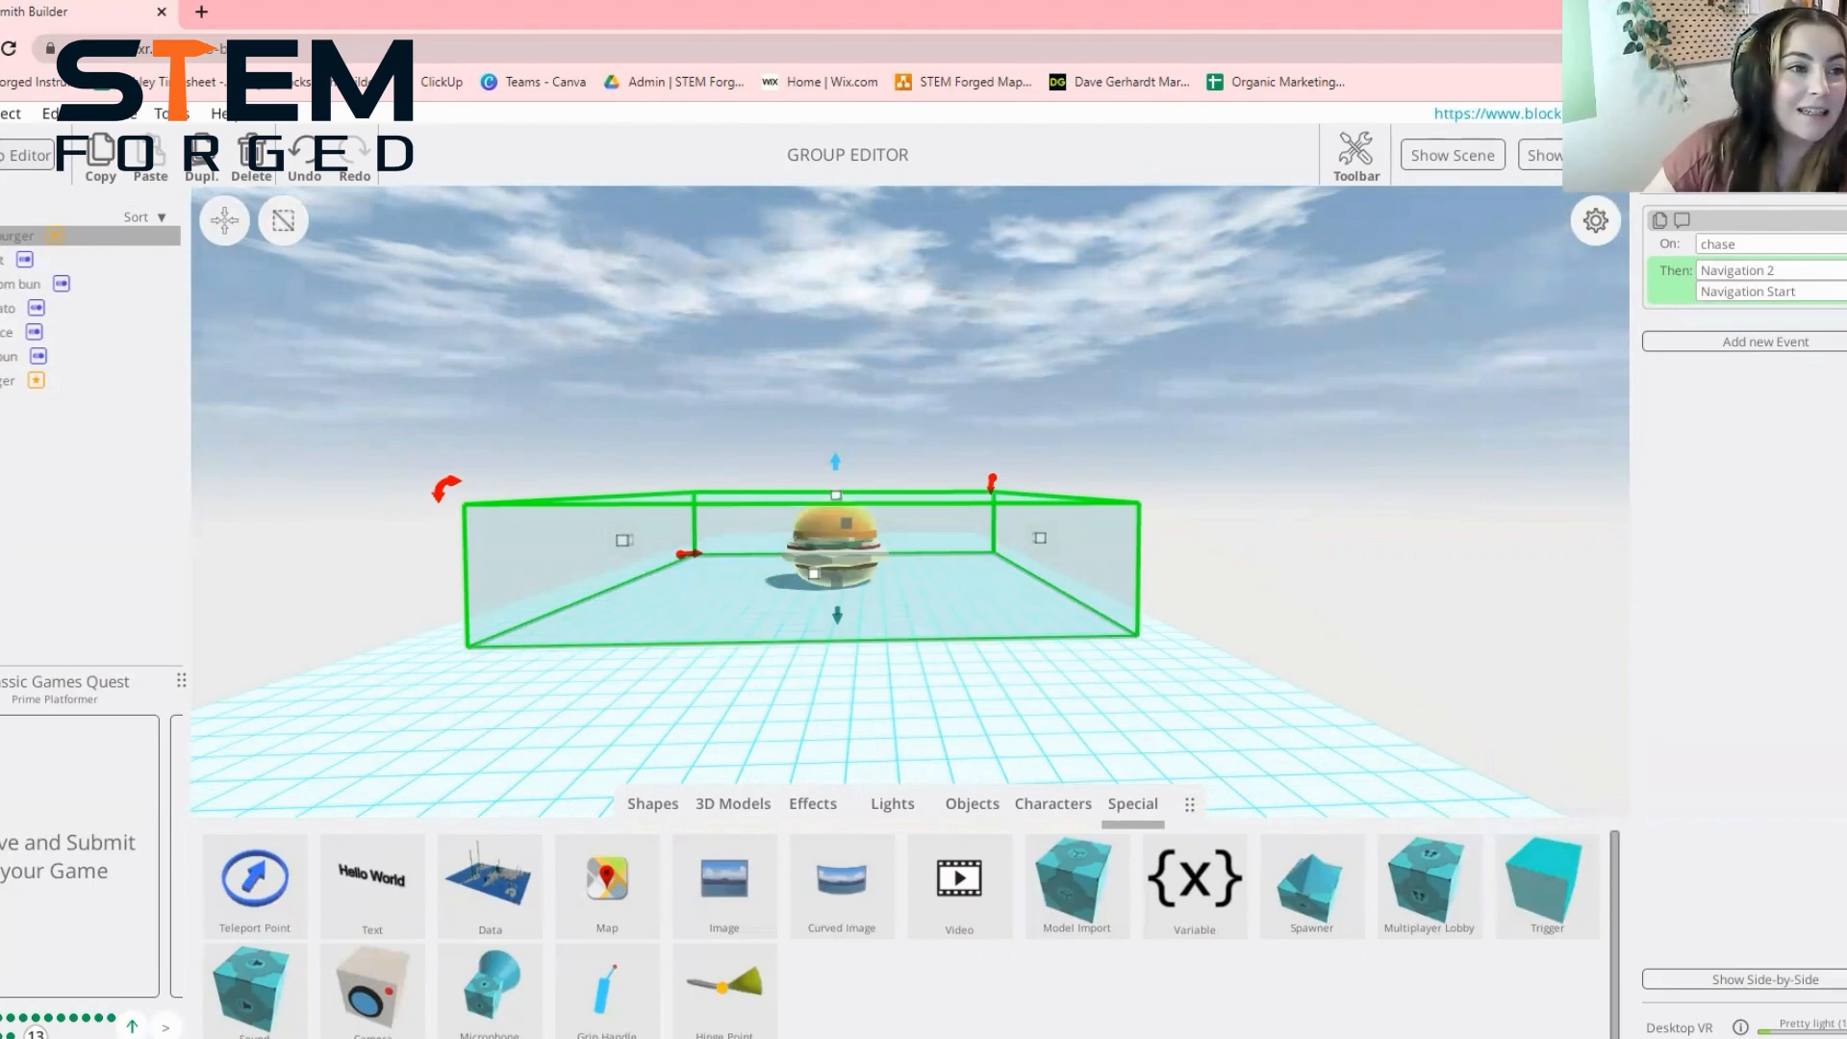
# Return to the main scene and move the cheeseburger group far back so the player's start point lies outside its trigger
pyautogui.click(25, 154)
pyautogui.click(908, 158)
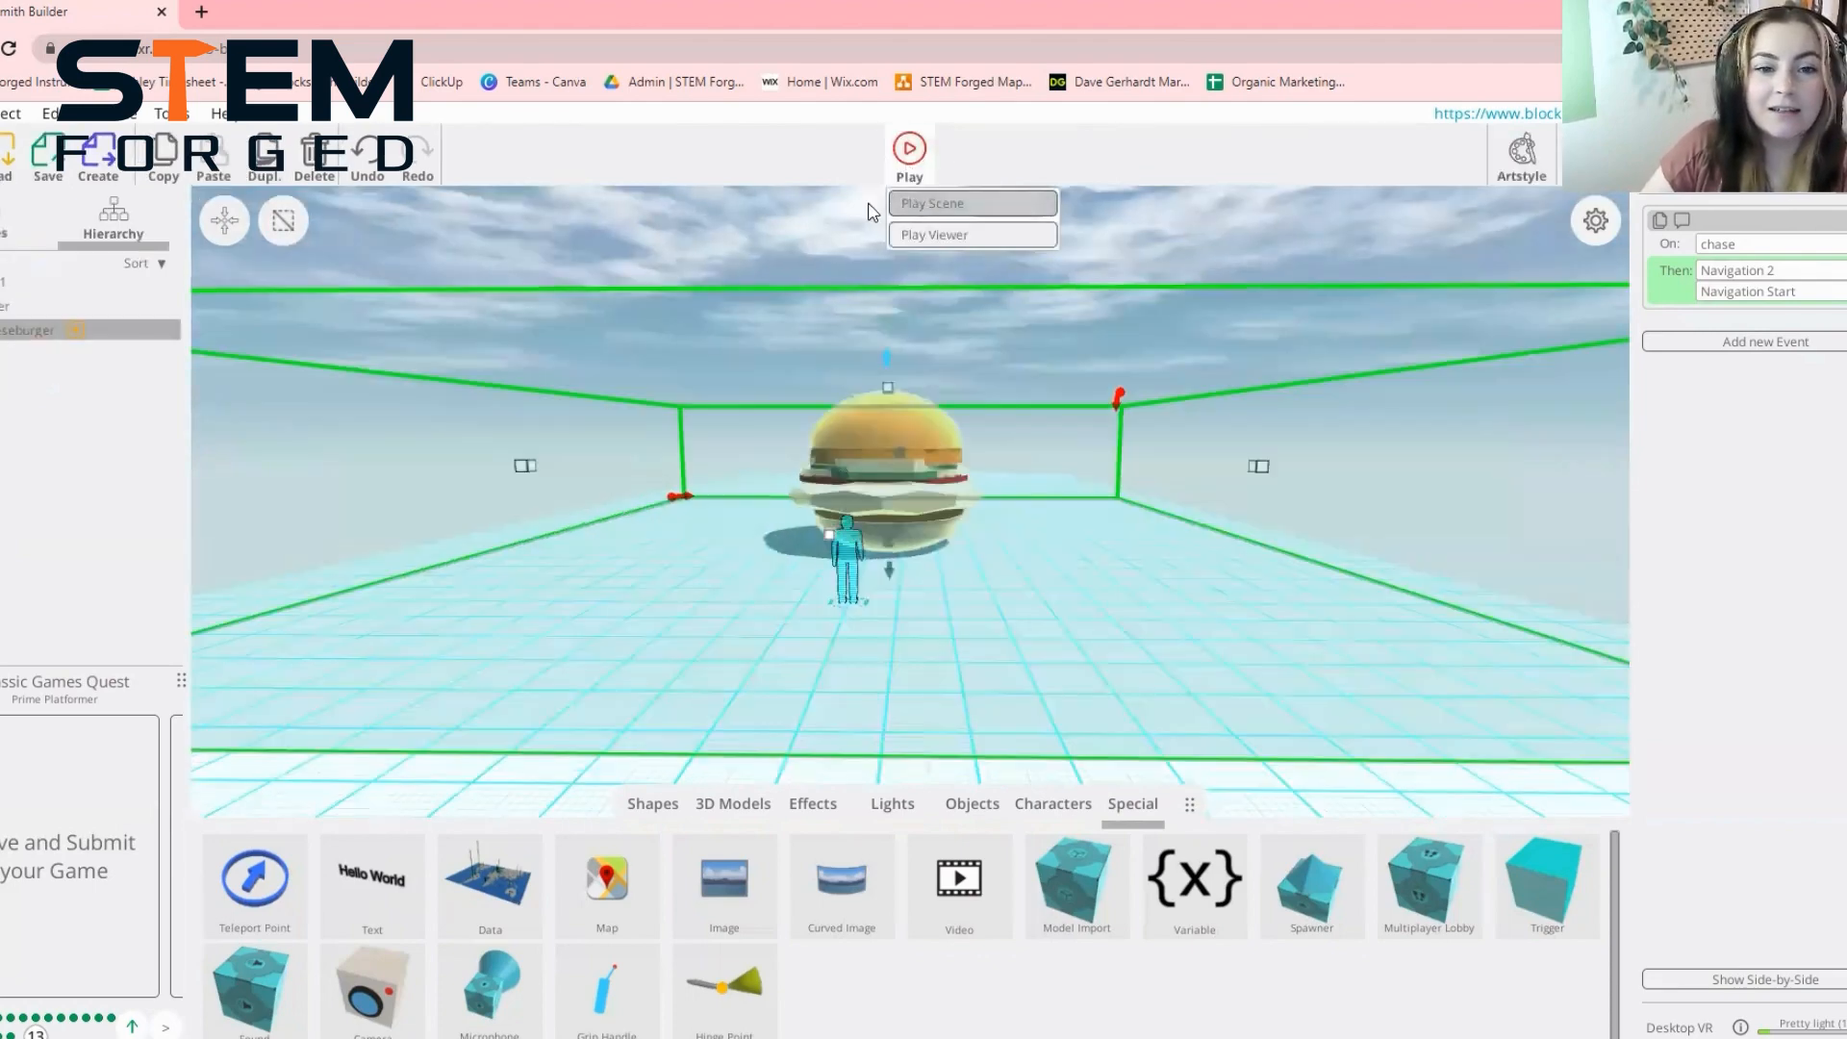
pyautogui.click(1208, 465)
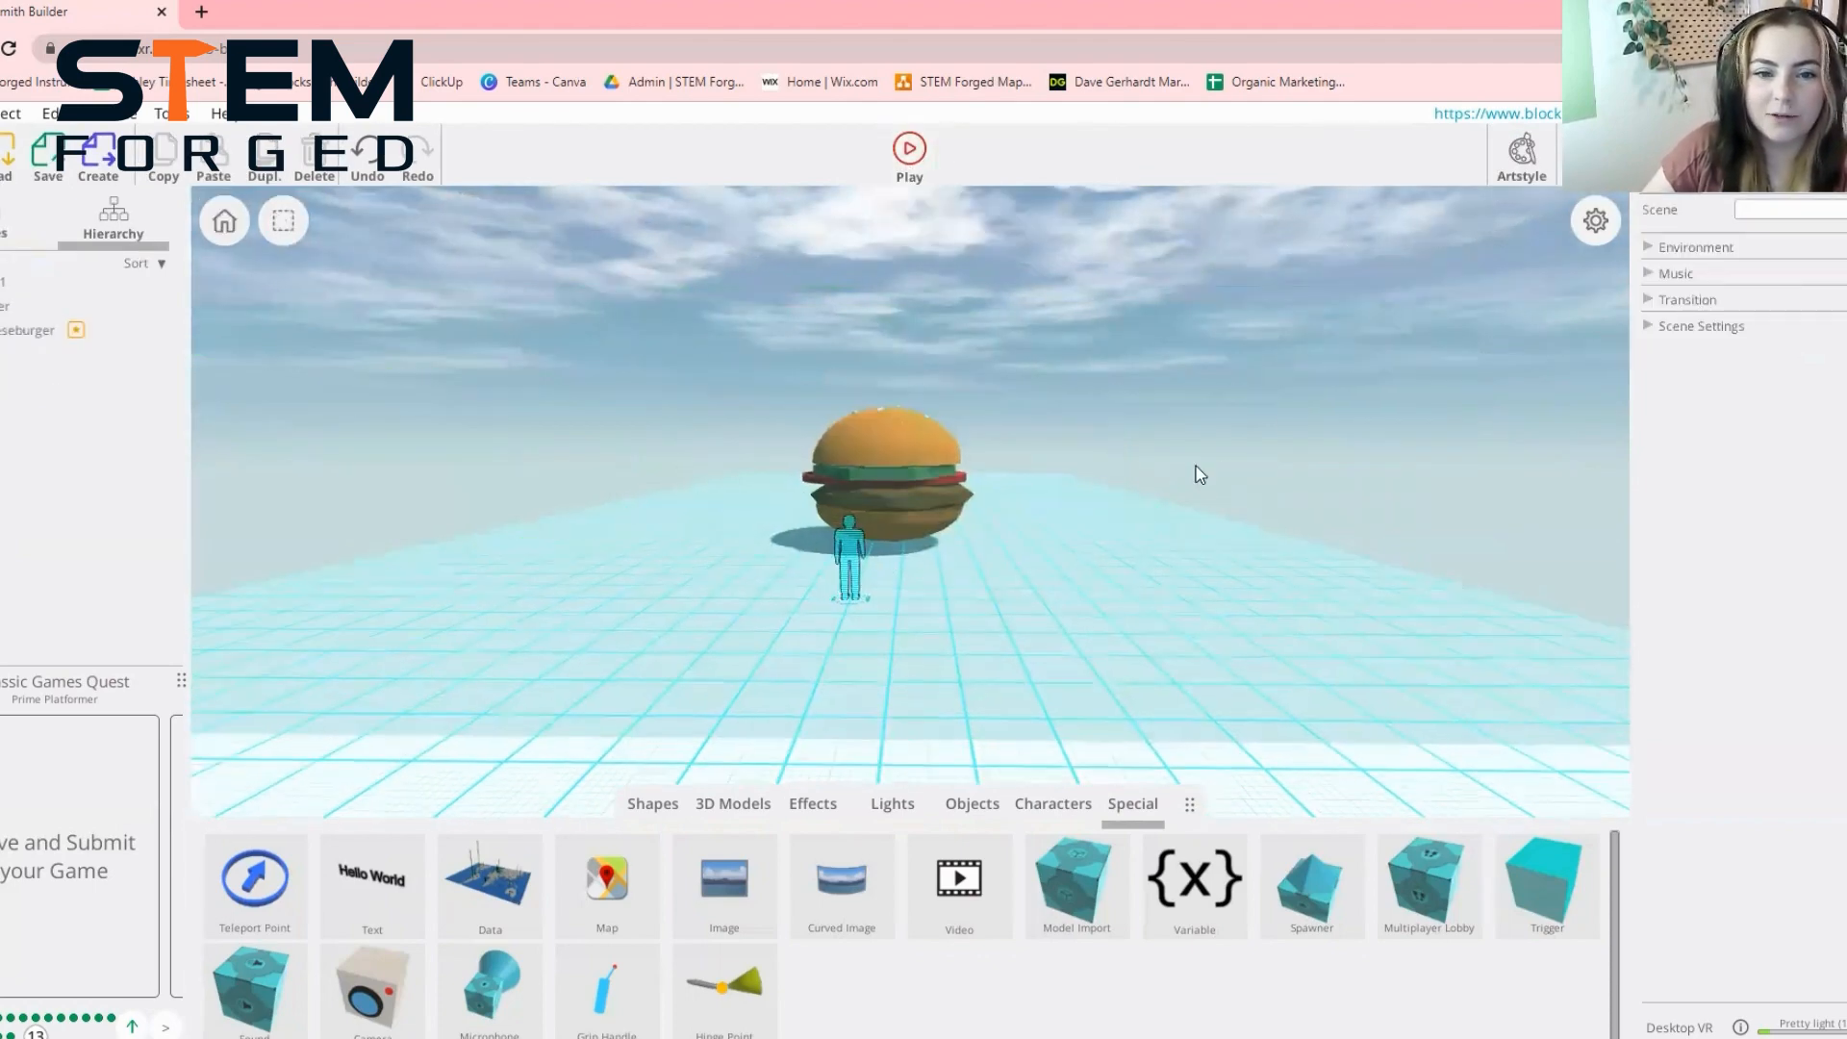
pyautogui.click(821, 324)
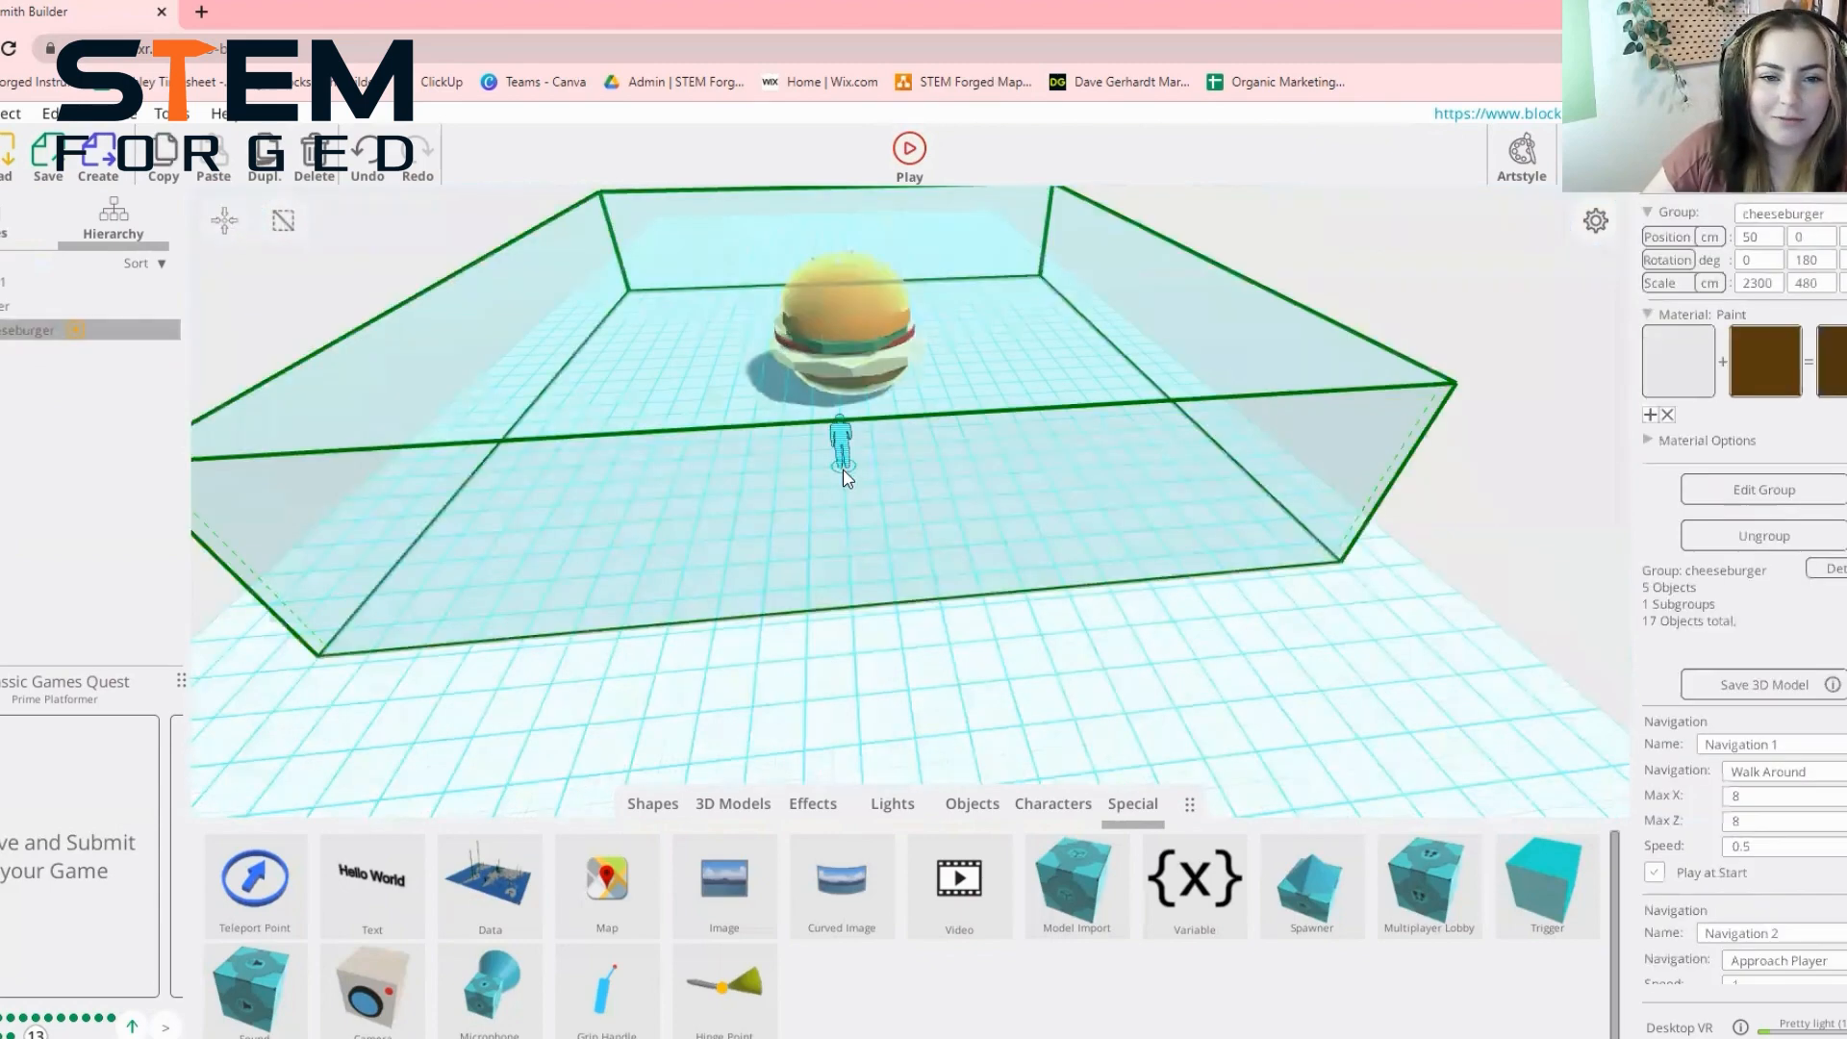
pyautogui.moveTo(822, 323); pyautogui.dragTo(816, 224)
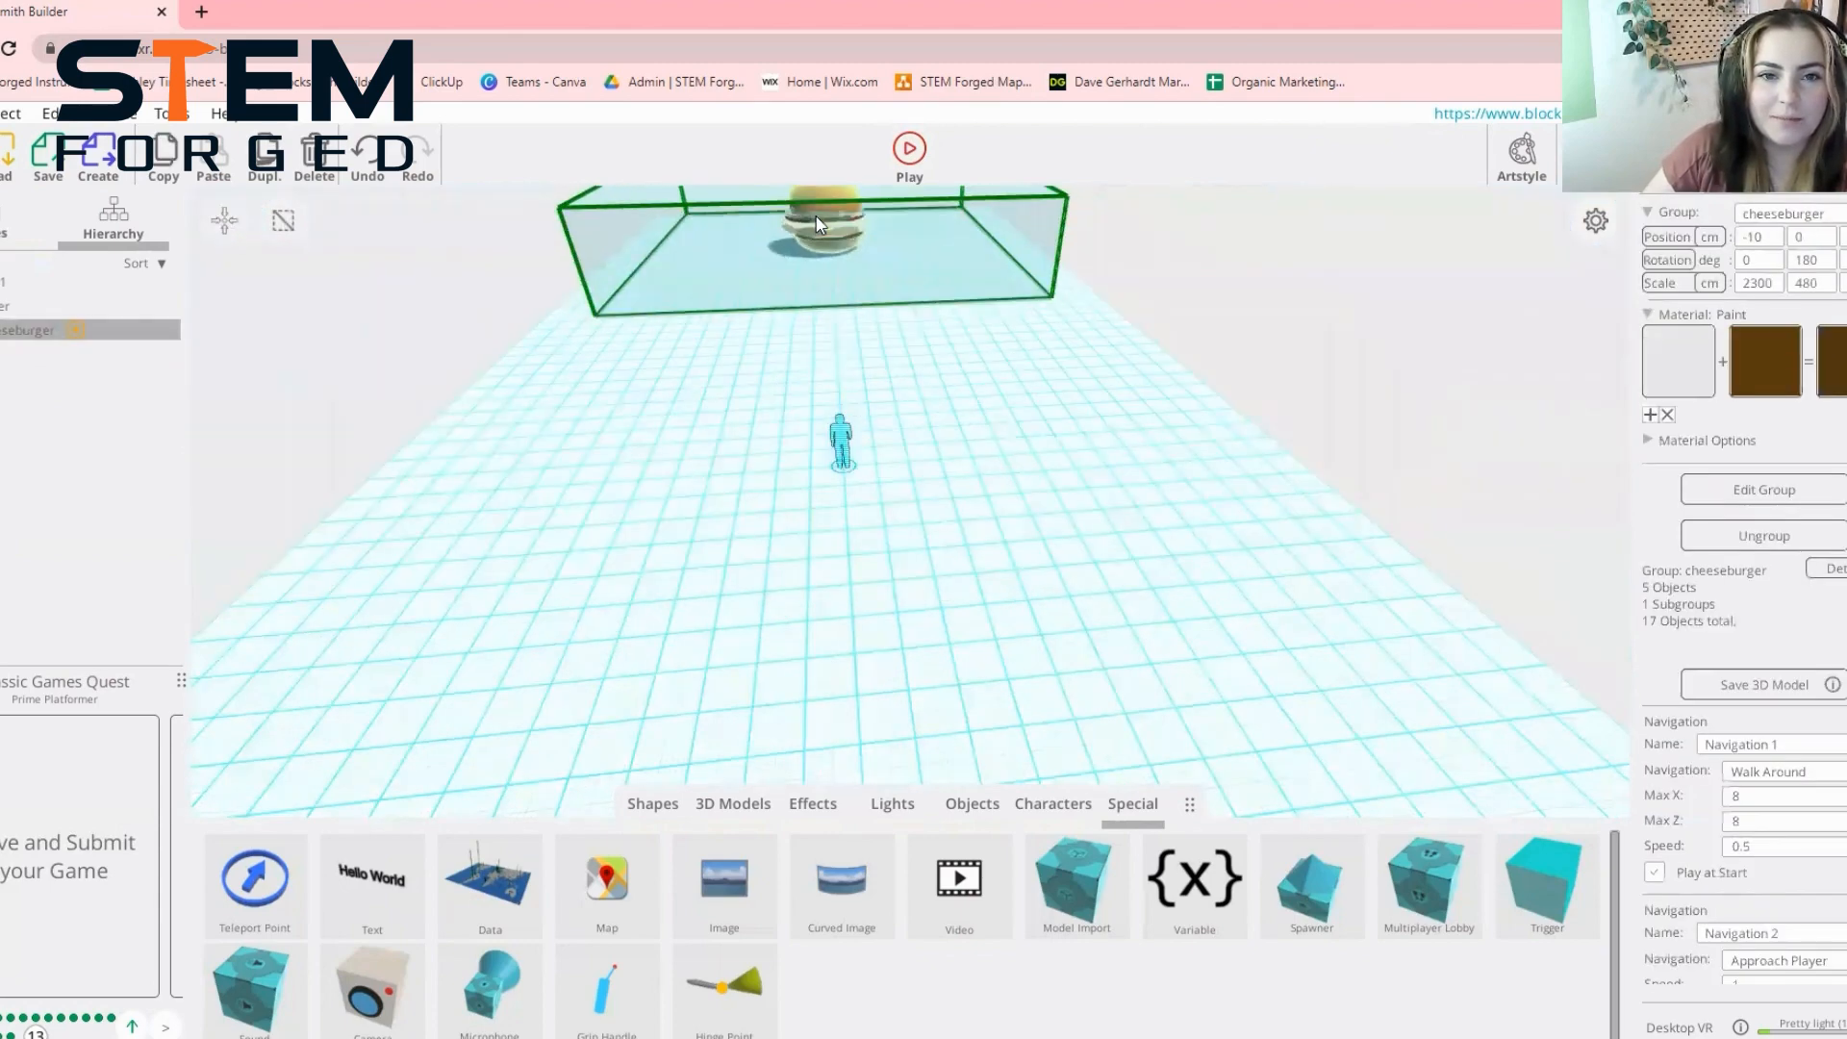
# Play the scene in the viewer and walk toward and away from the burger to test whether it chases the player
pyautogui.click(893, 154)
pyautogui.click(955, 236)
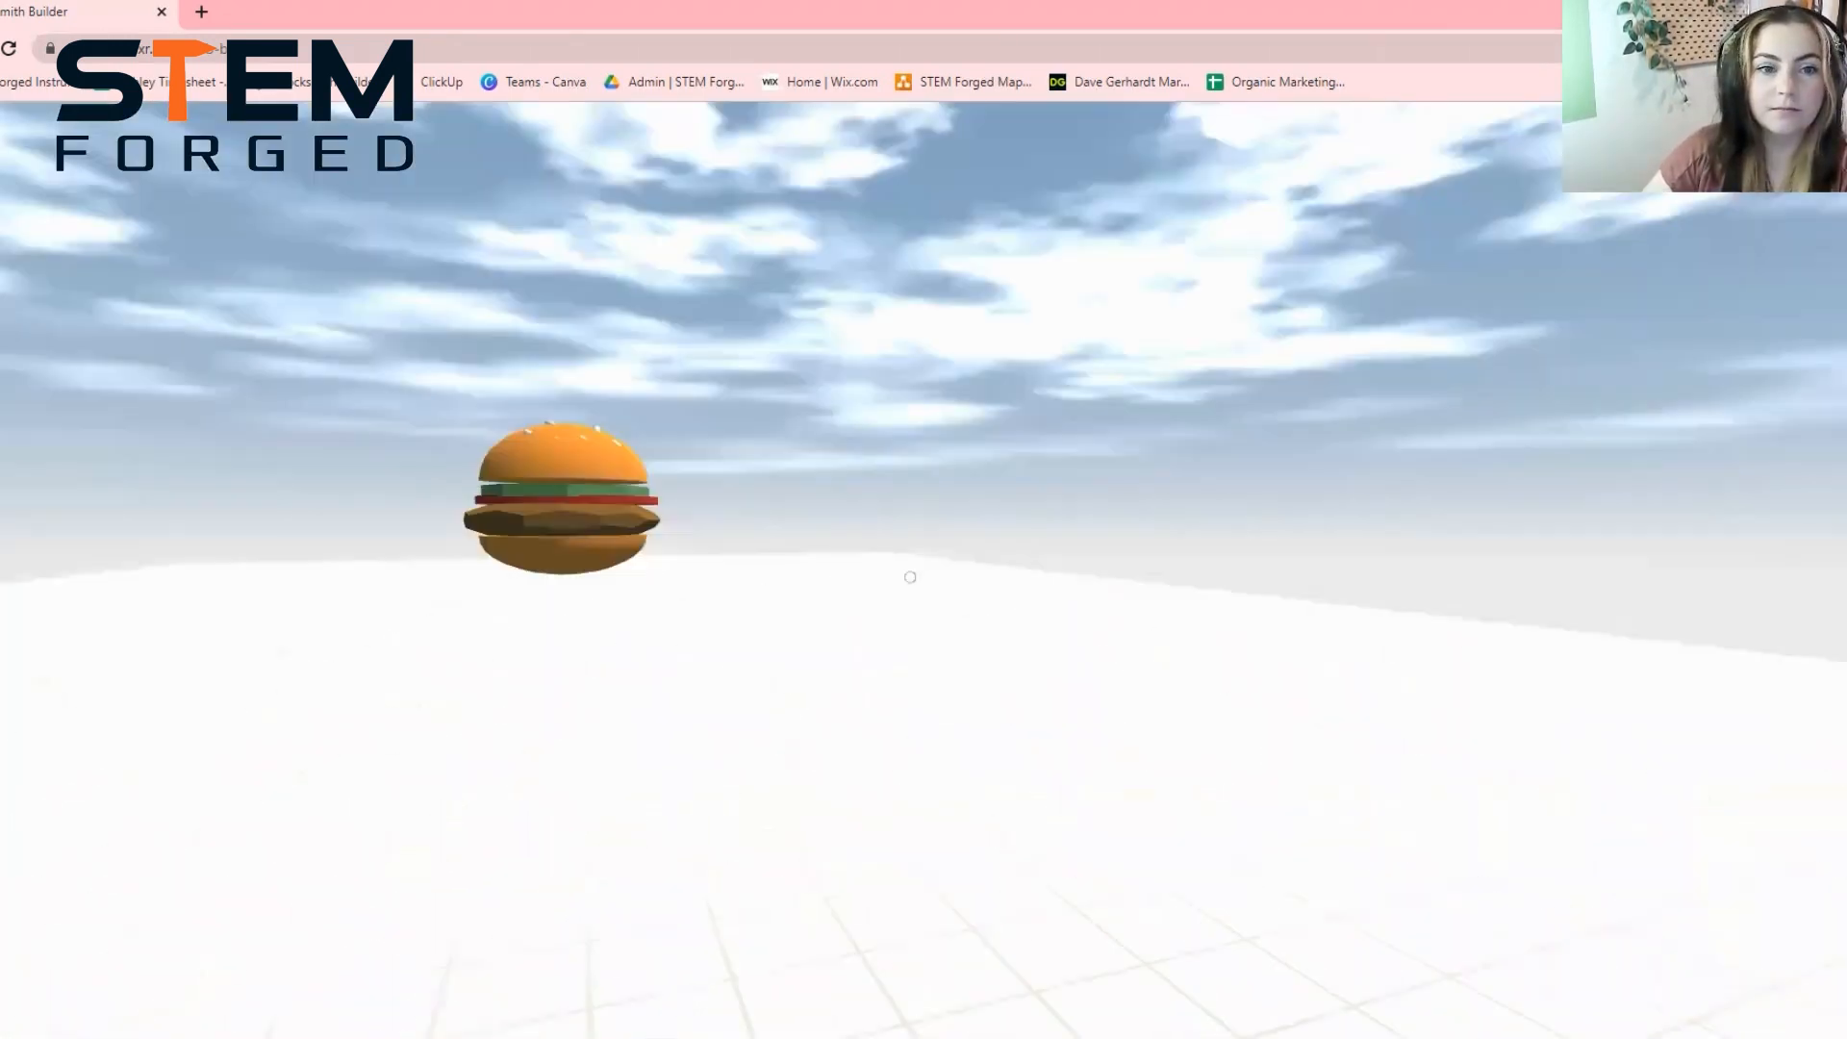
pyautogui.press('s')
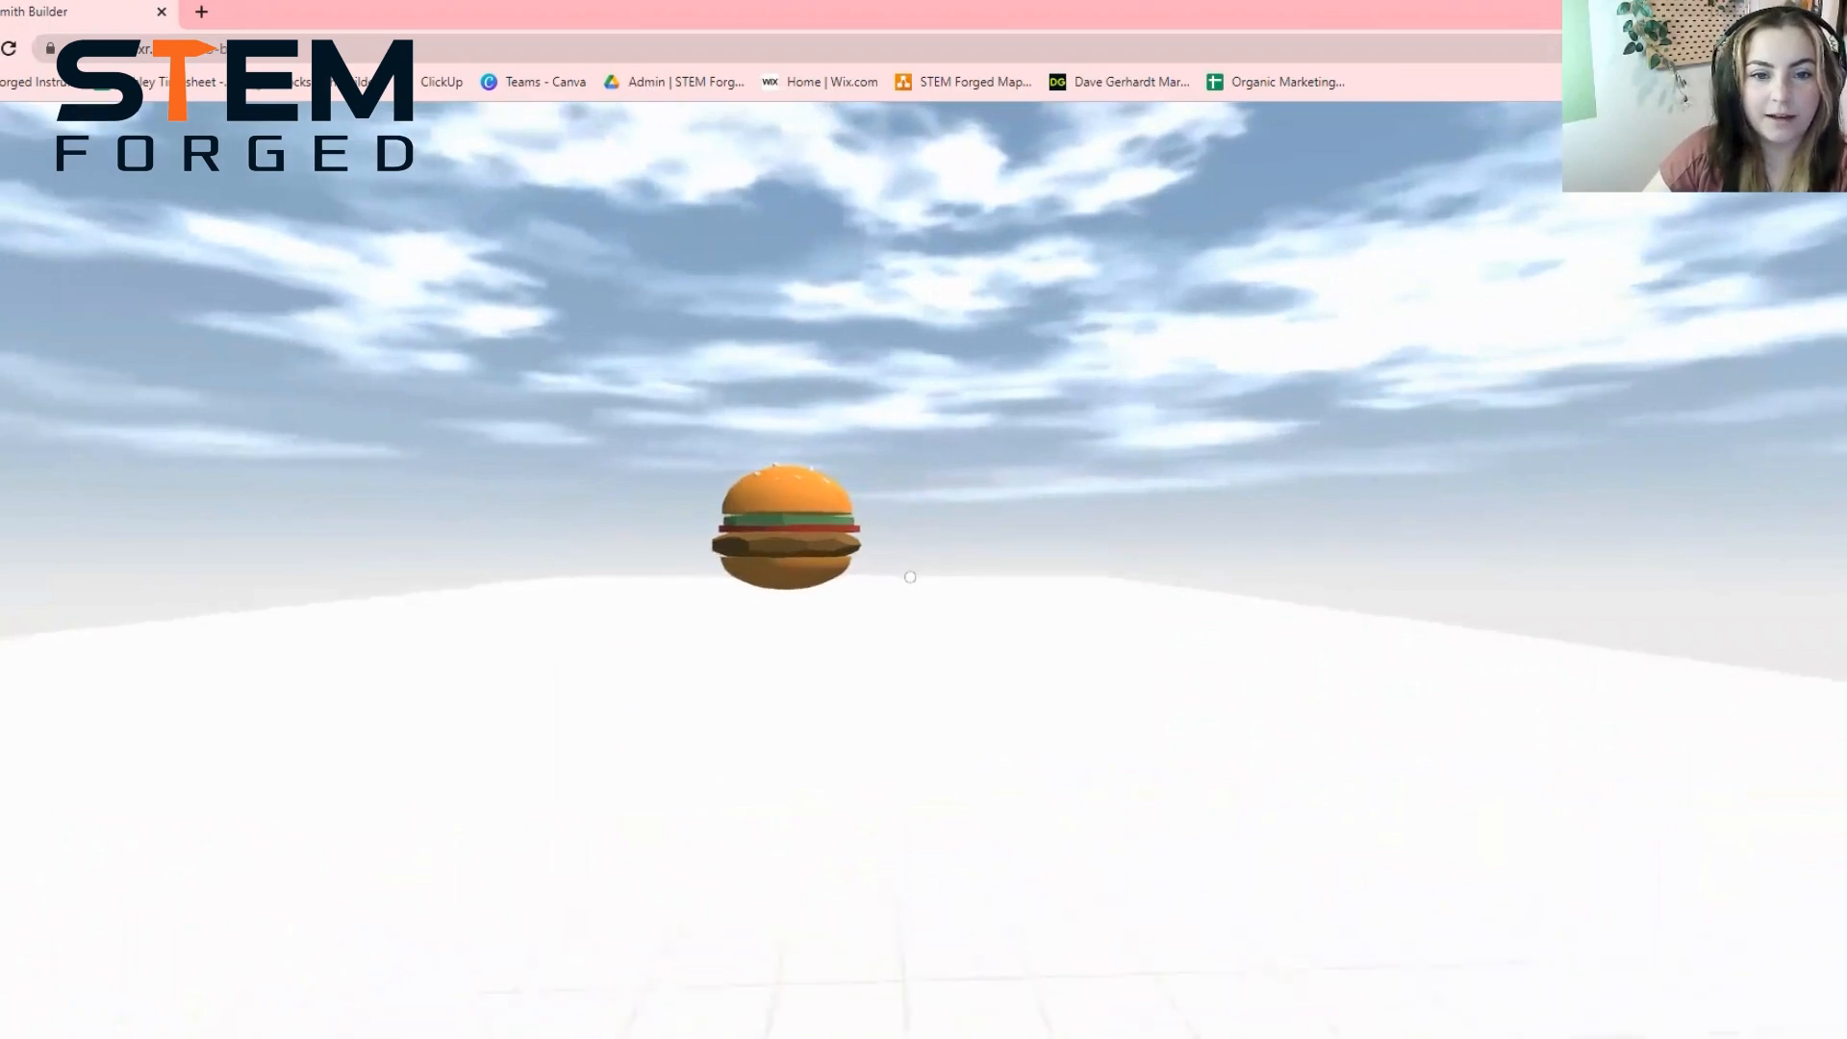
pyautogui.press('d')
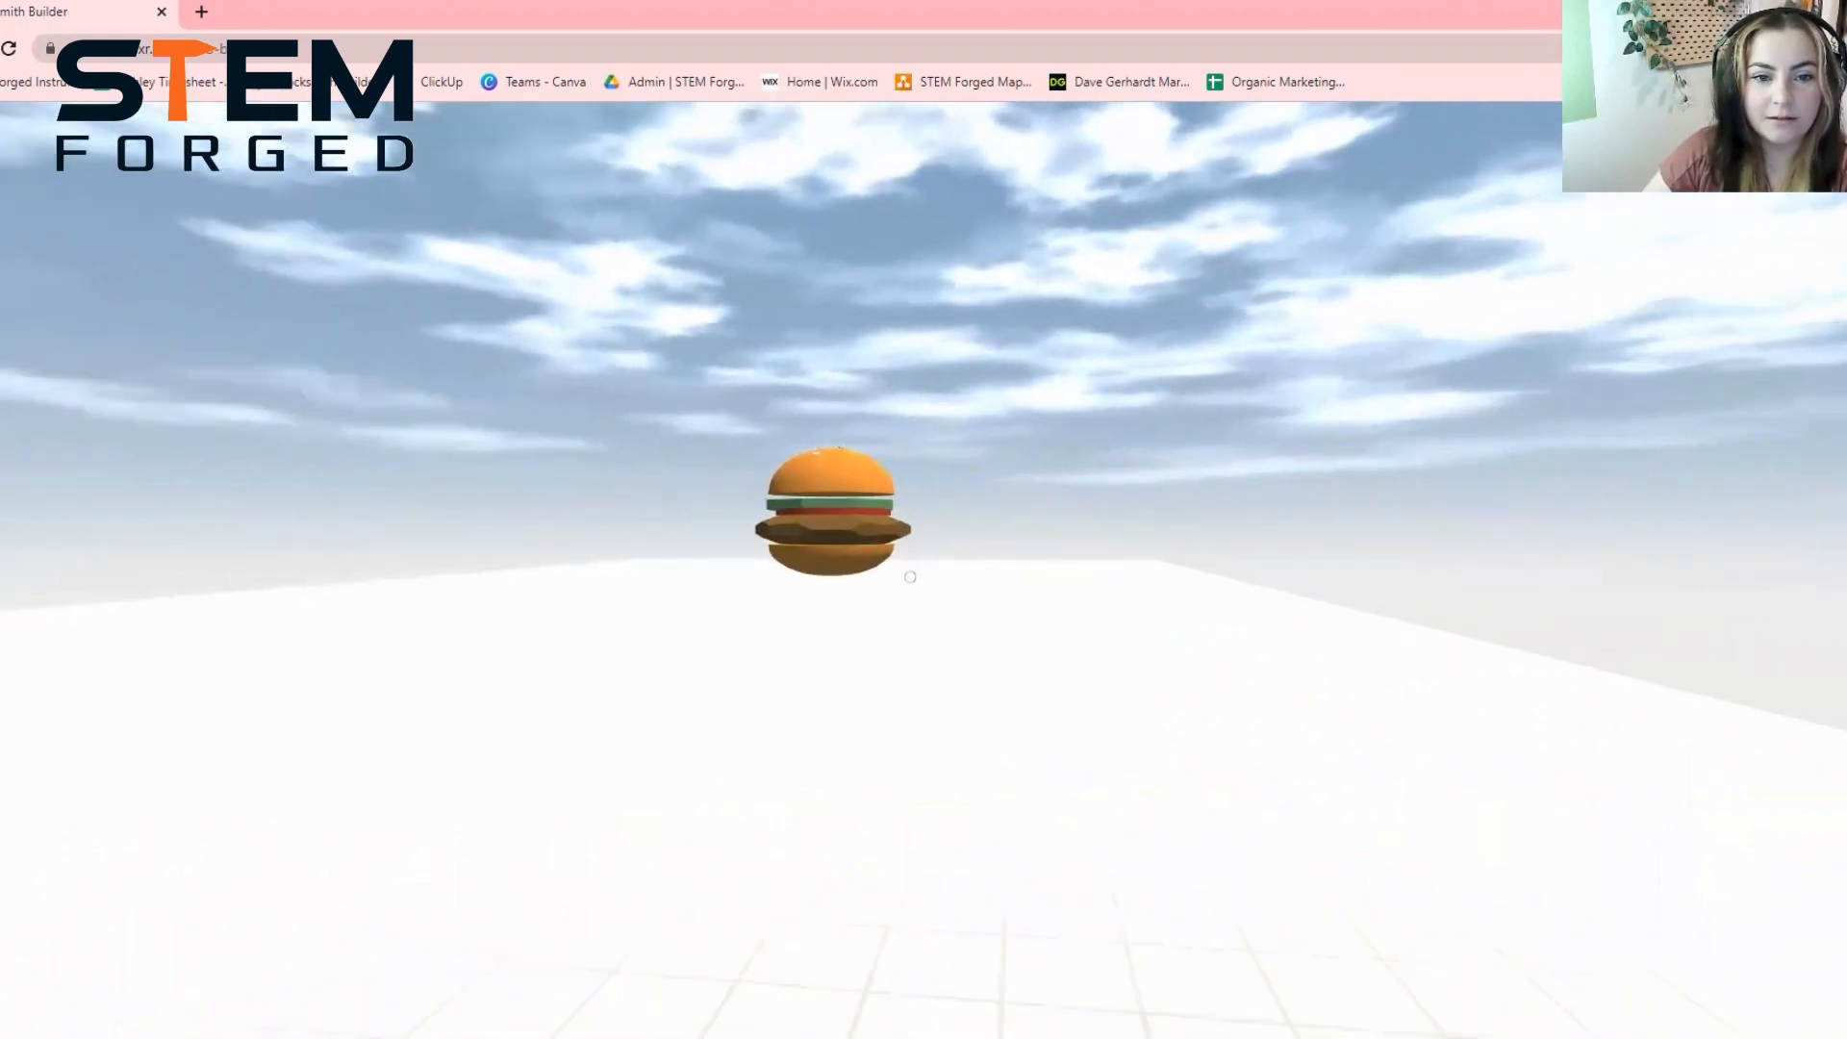
pyautogui.press('a')
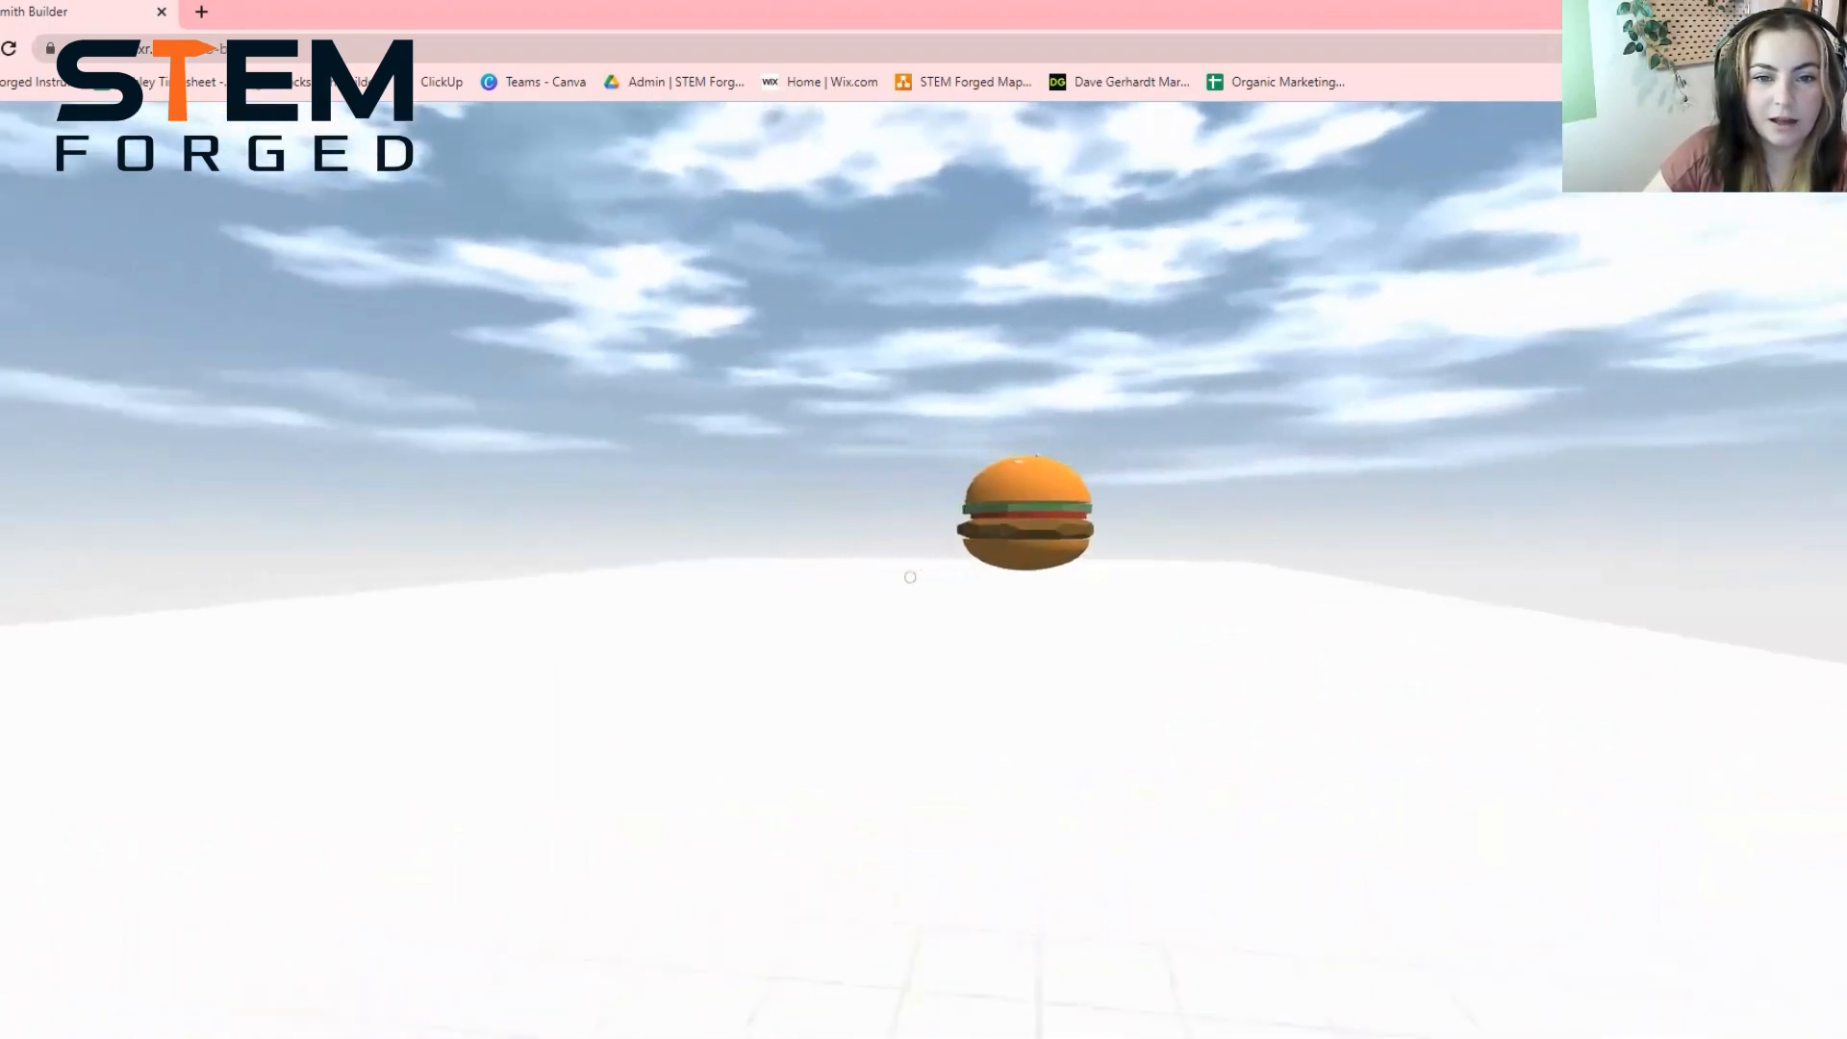
pyautogui.press('w')
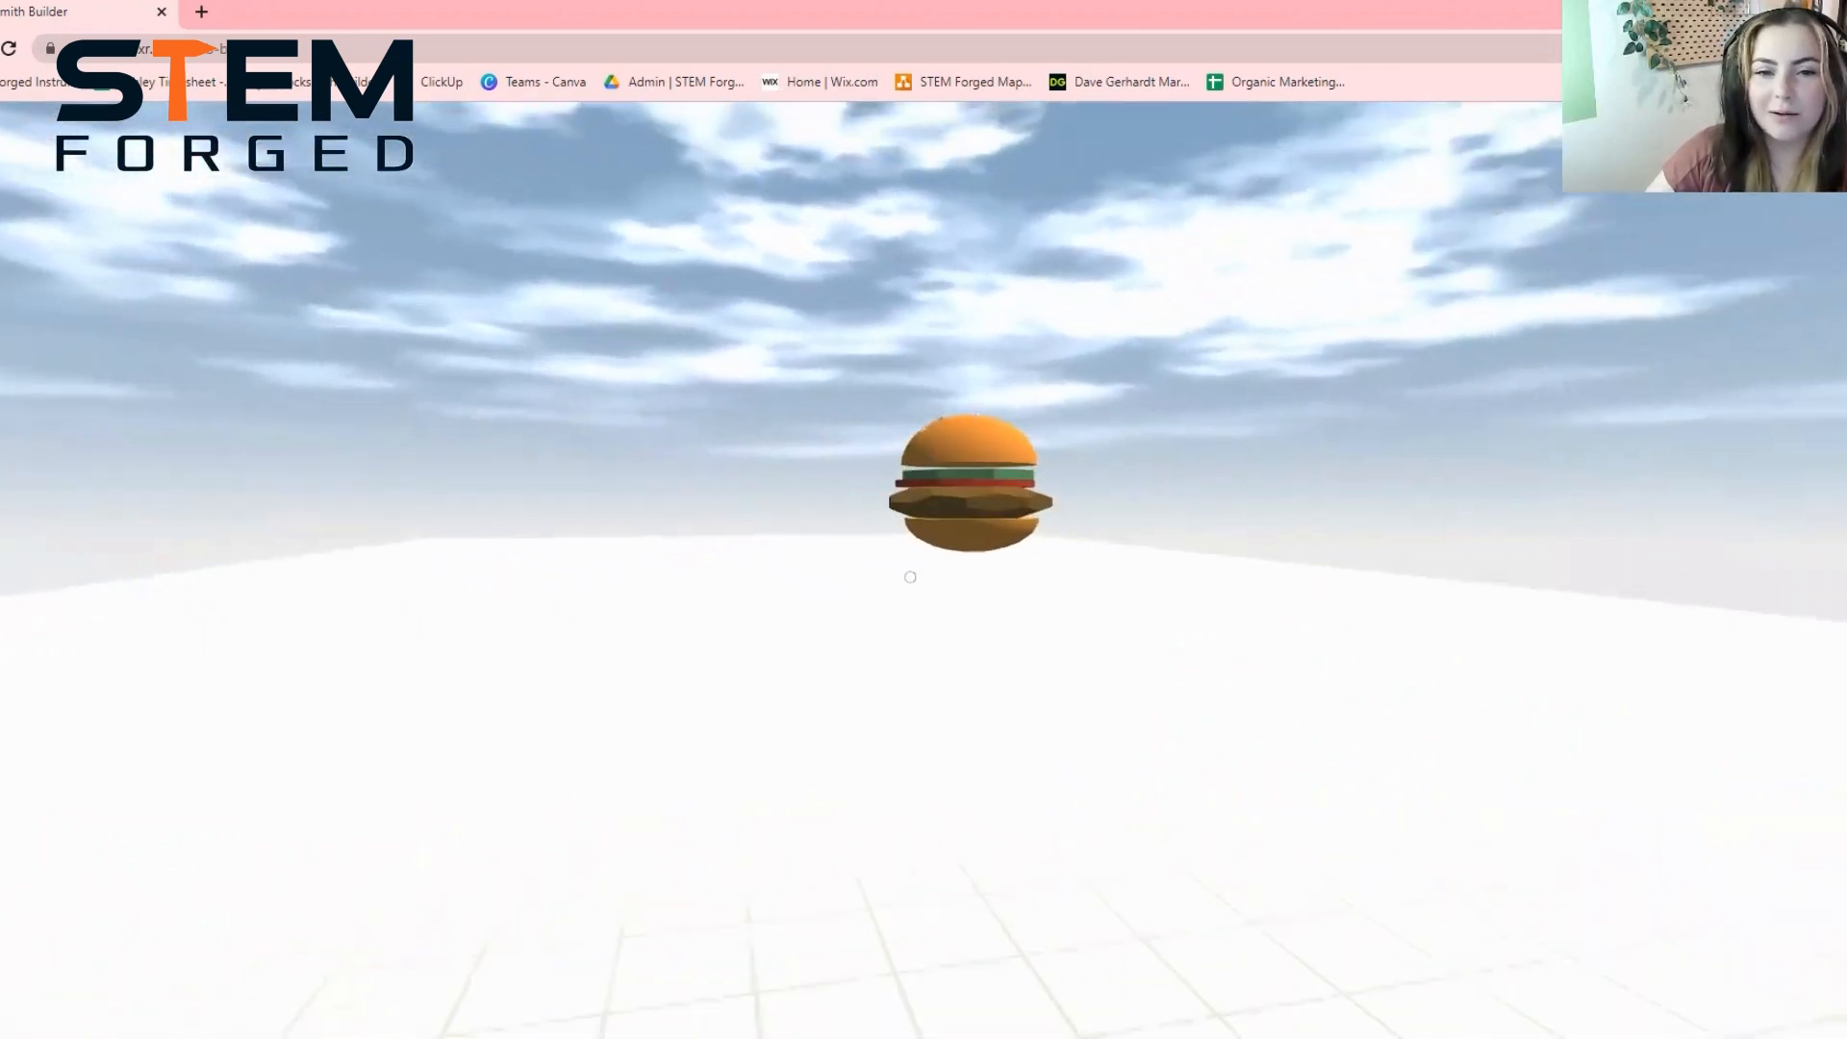
pyautogui.press('s')
pyautogui.press('w')
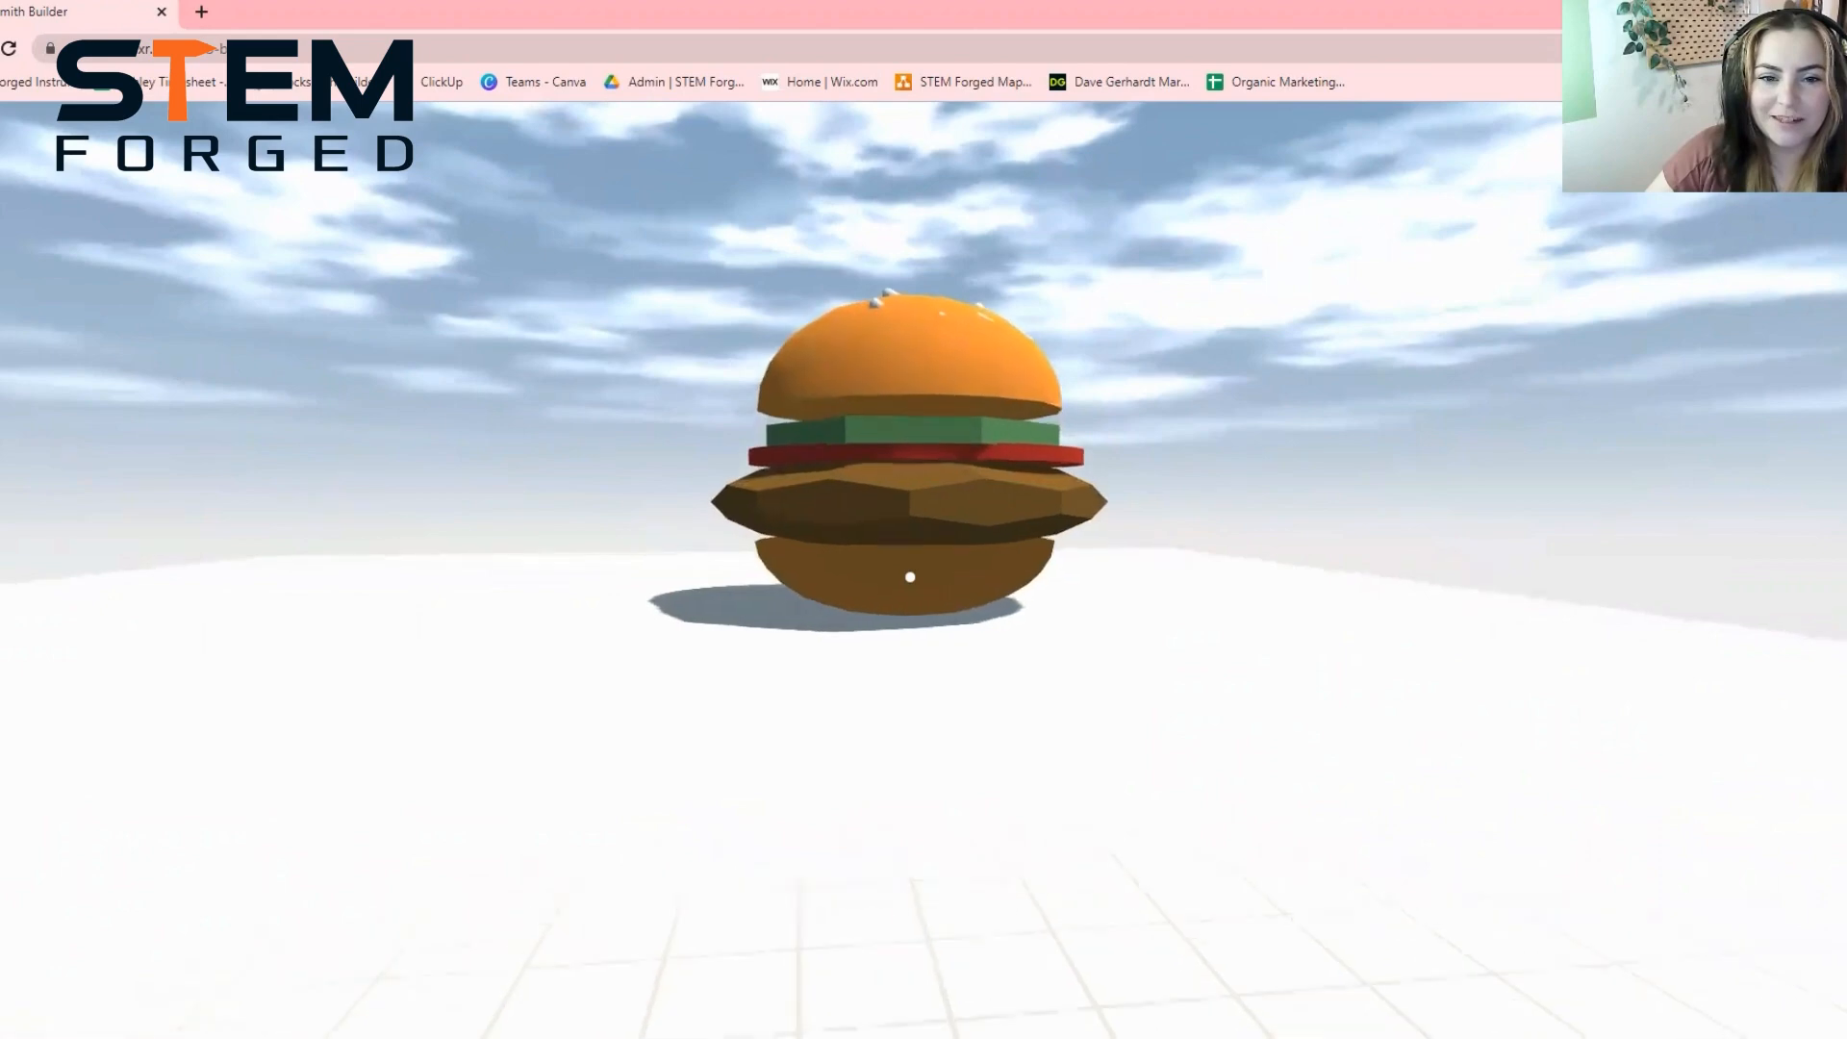
pyautogui.press('a')
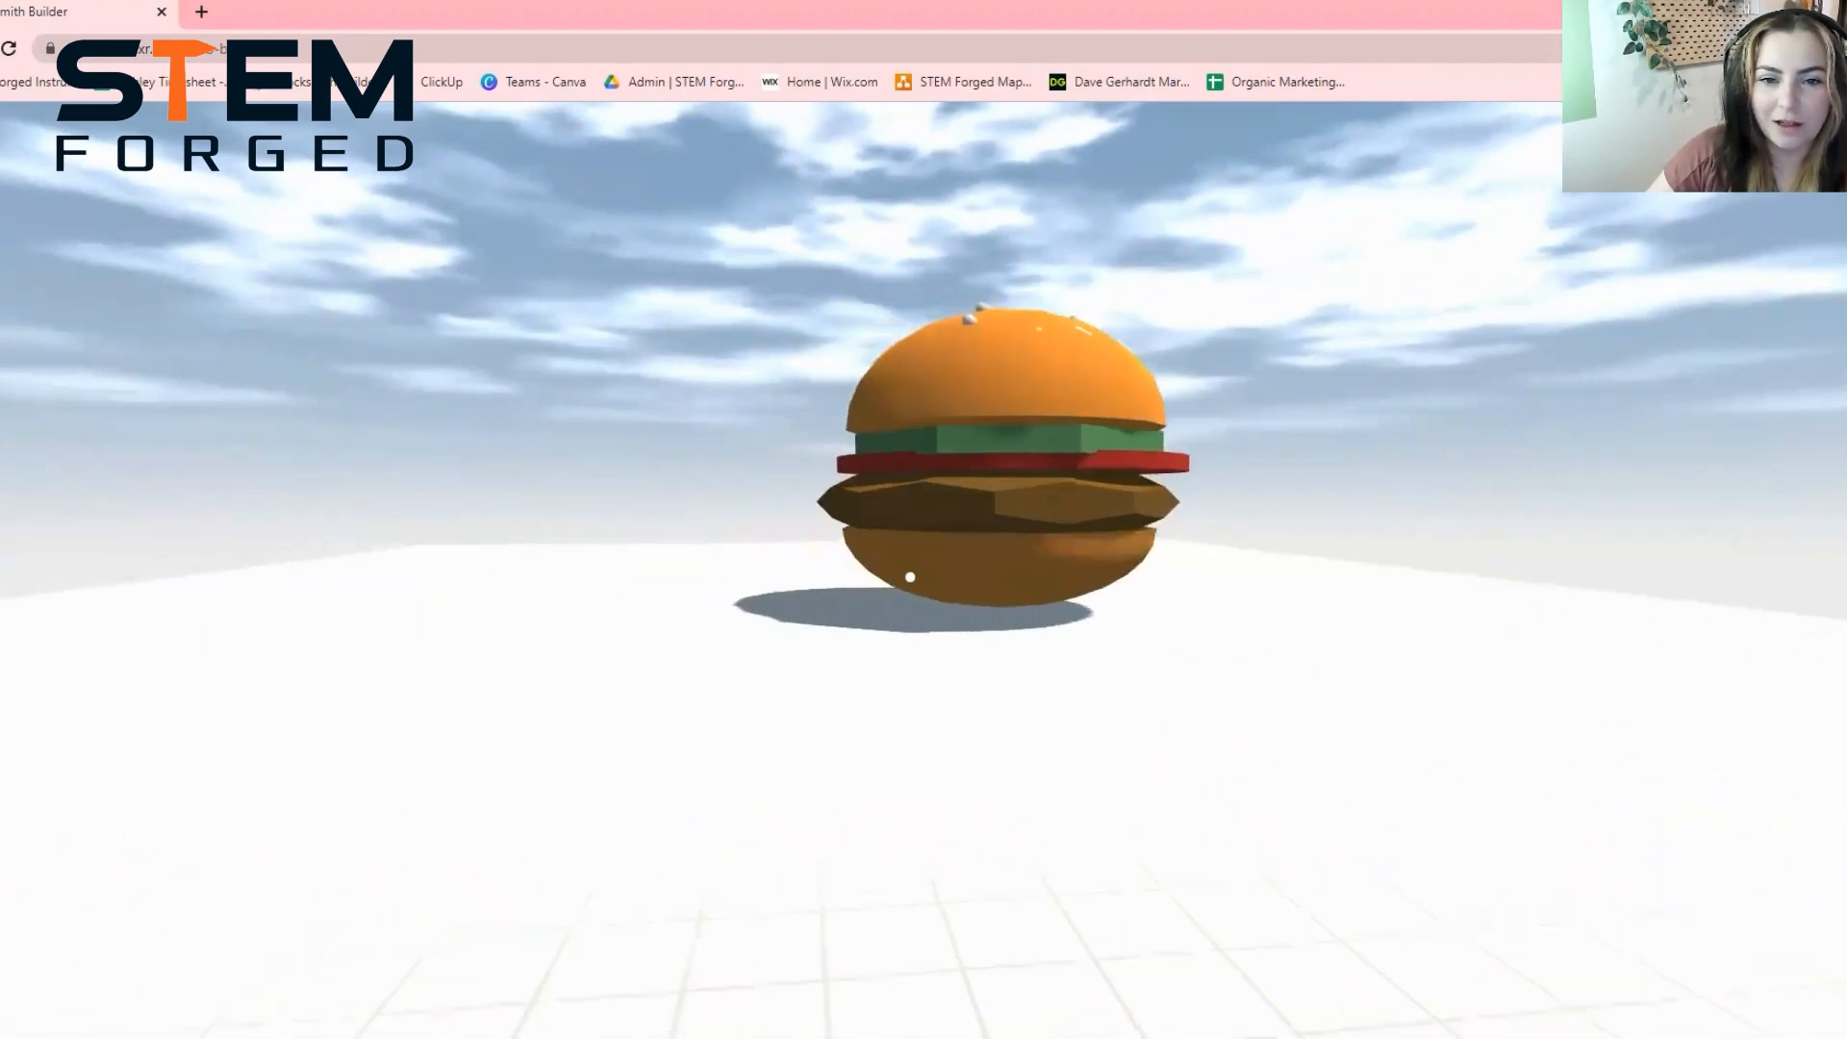
pyautogui.press('w')
pyautogui.press('w')
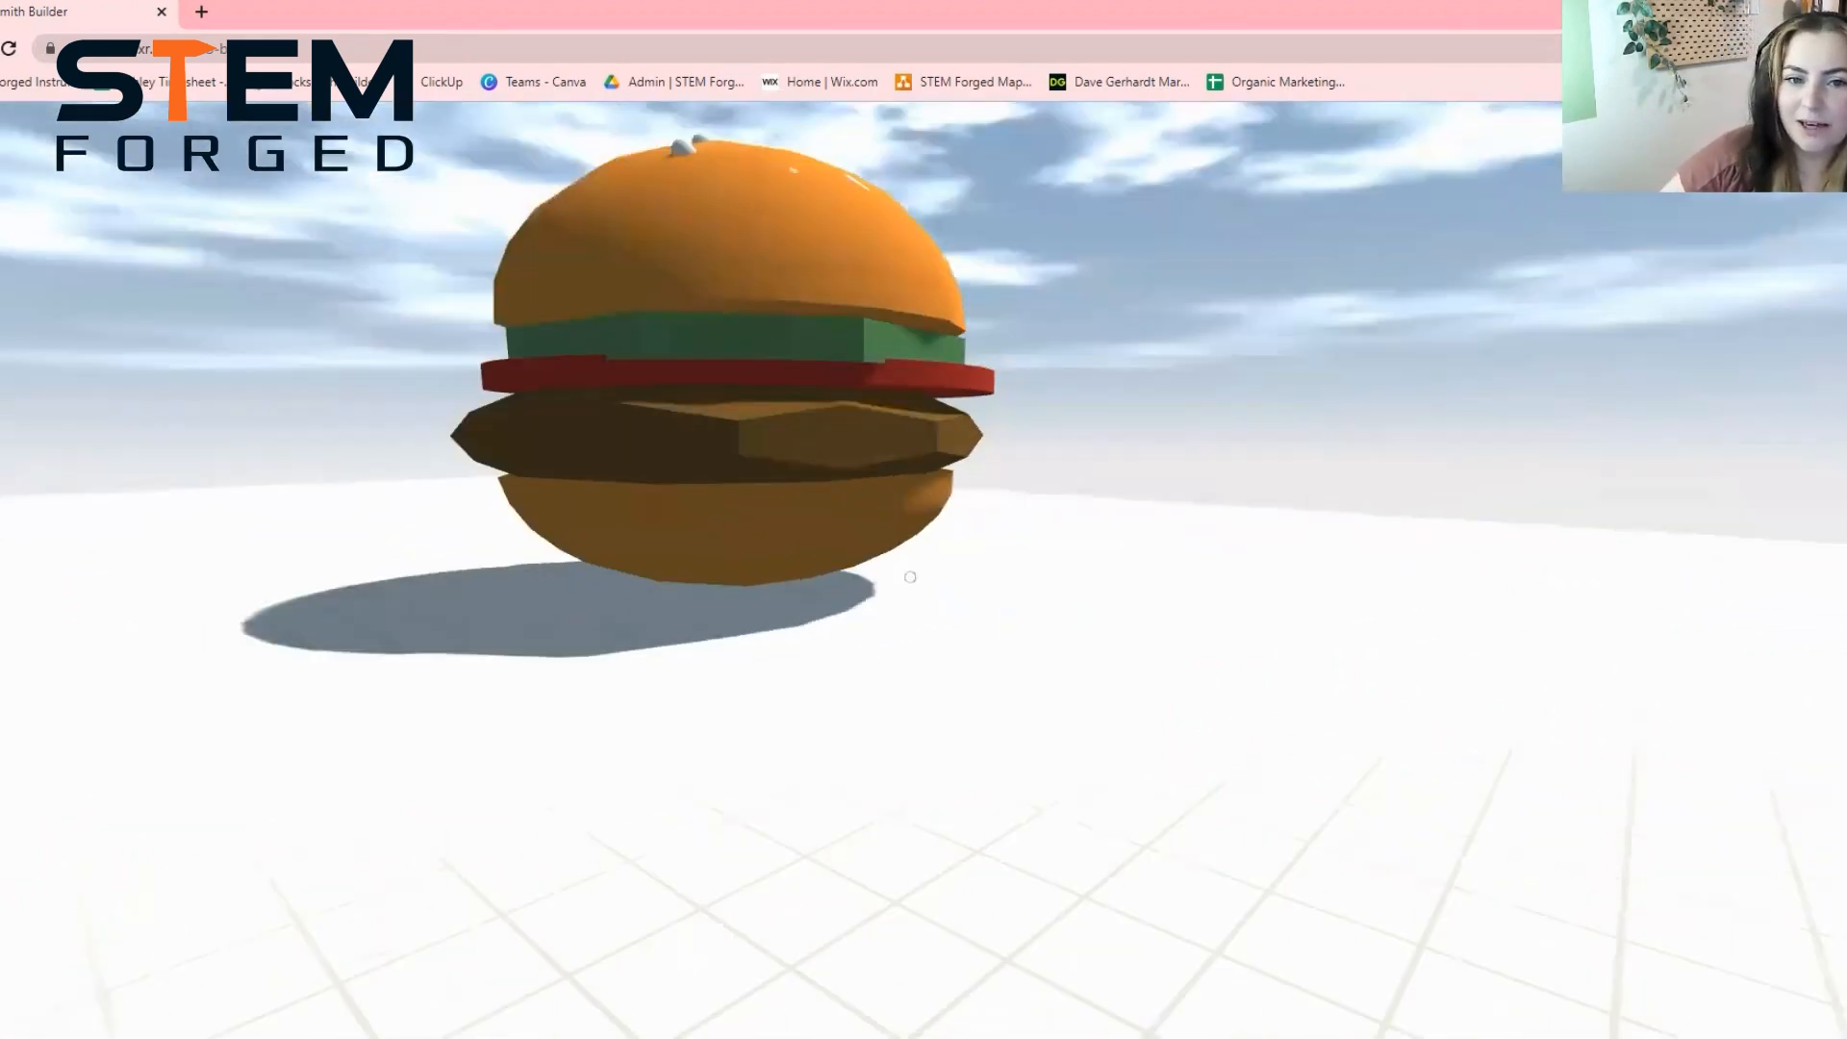
pyautogui.press('w')
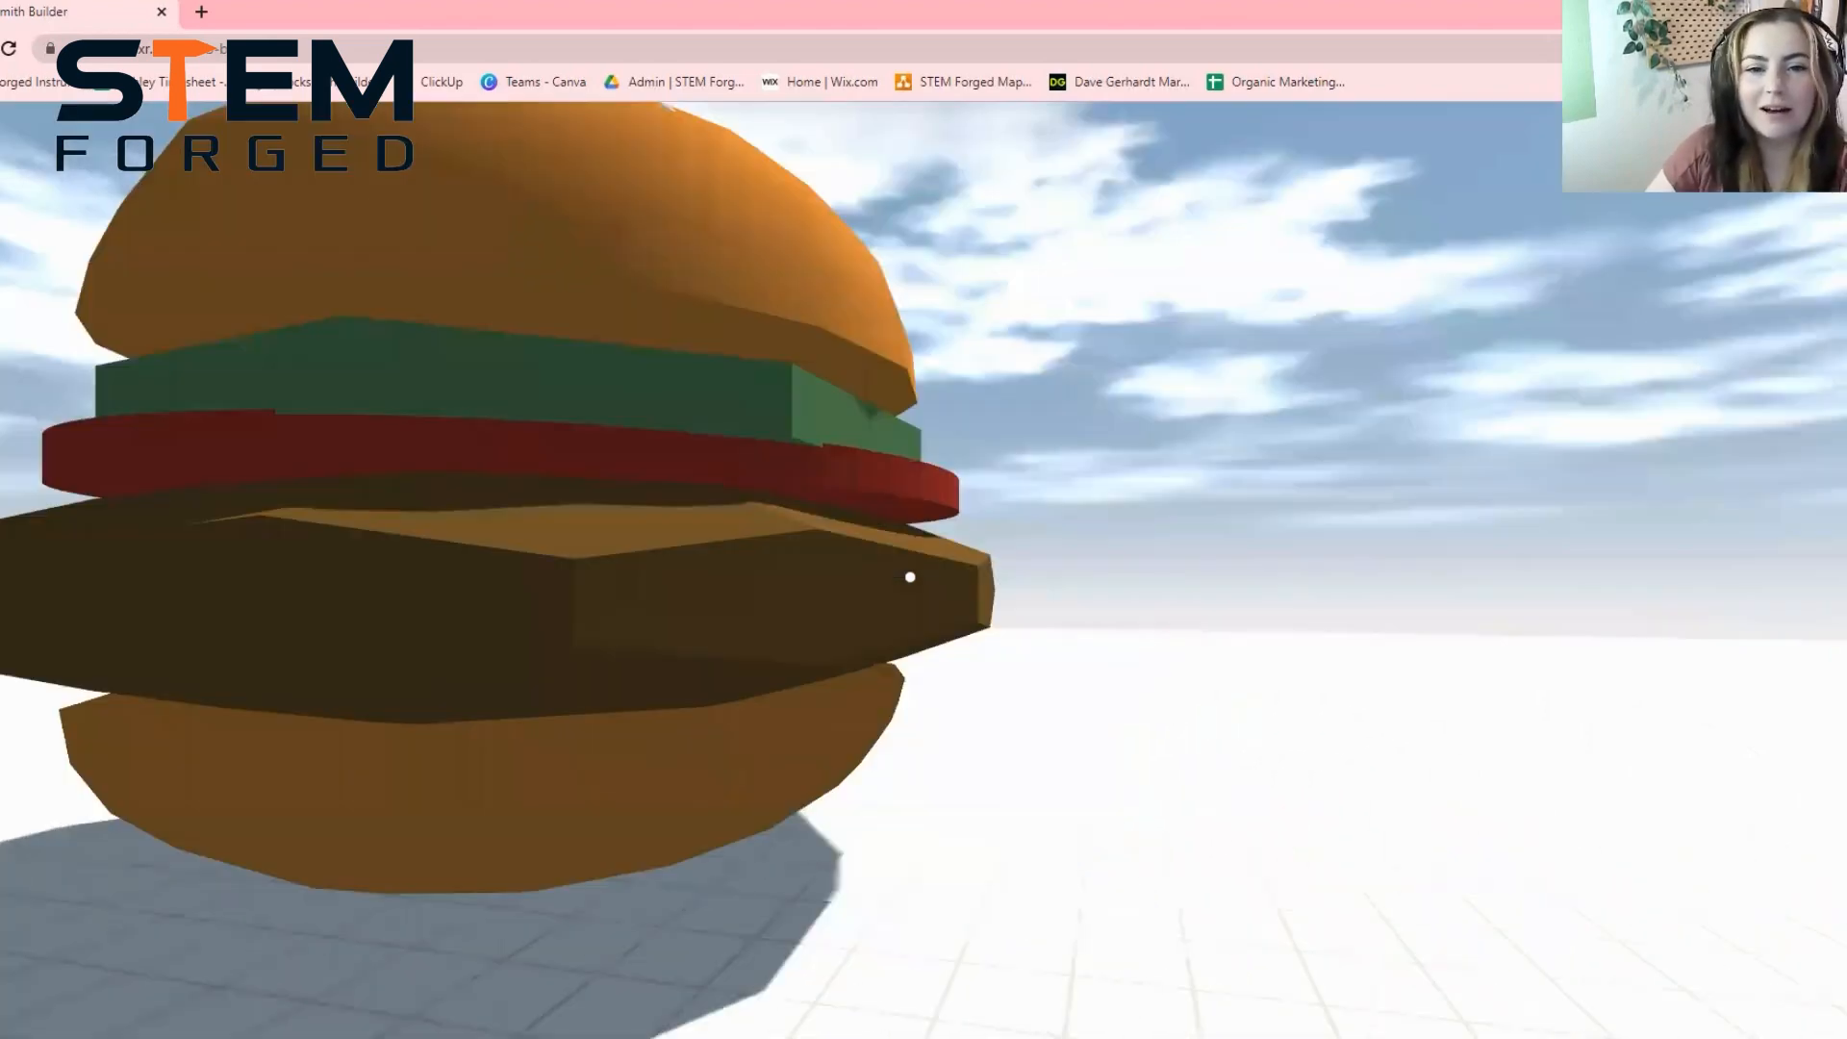
pyautogui.press('s')
pyautogui.press('s')
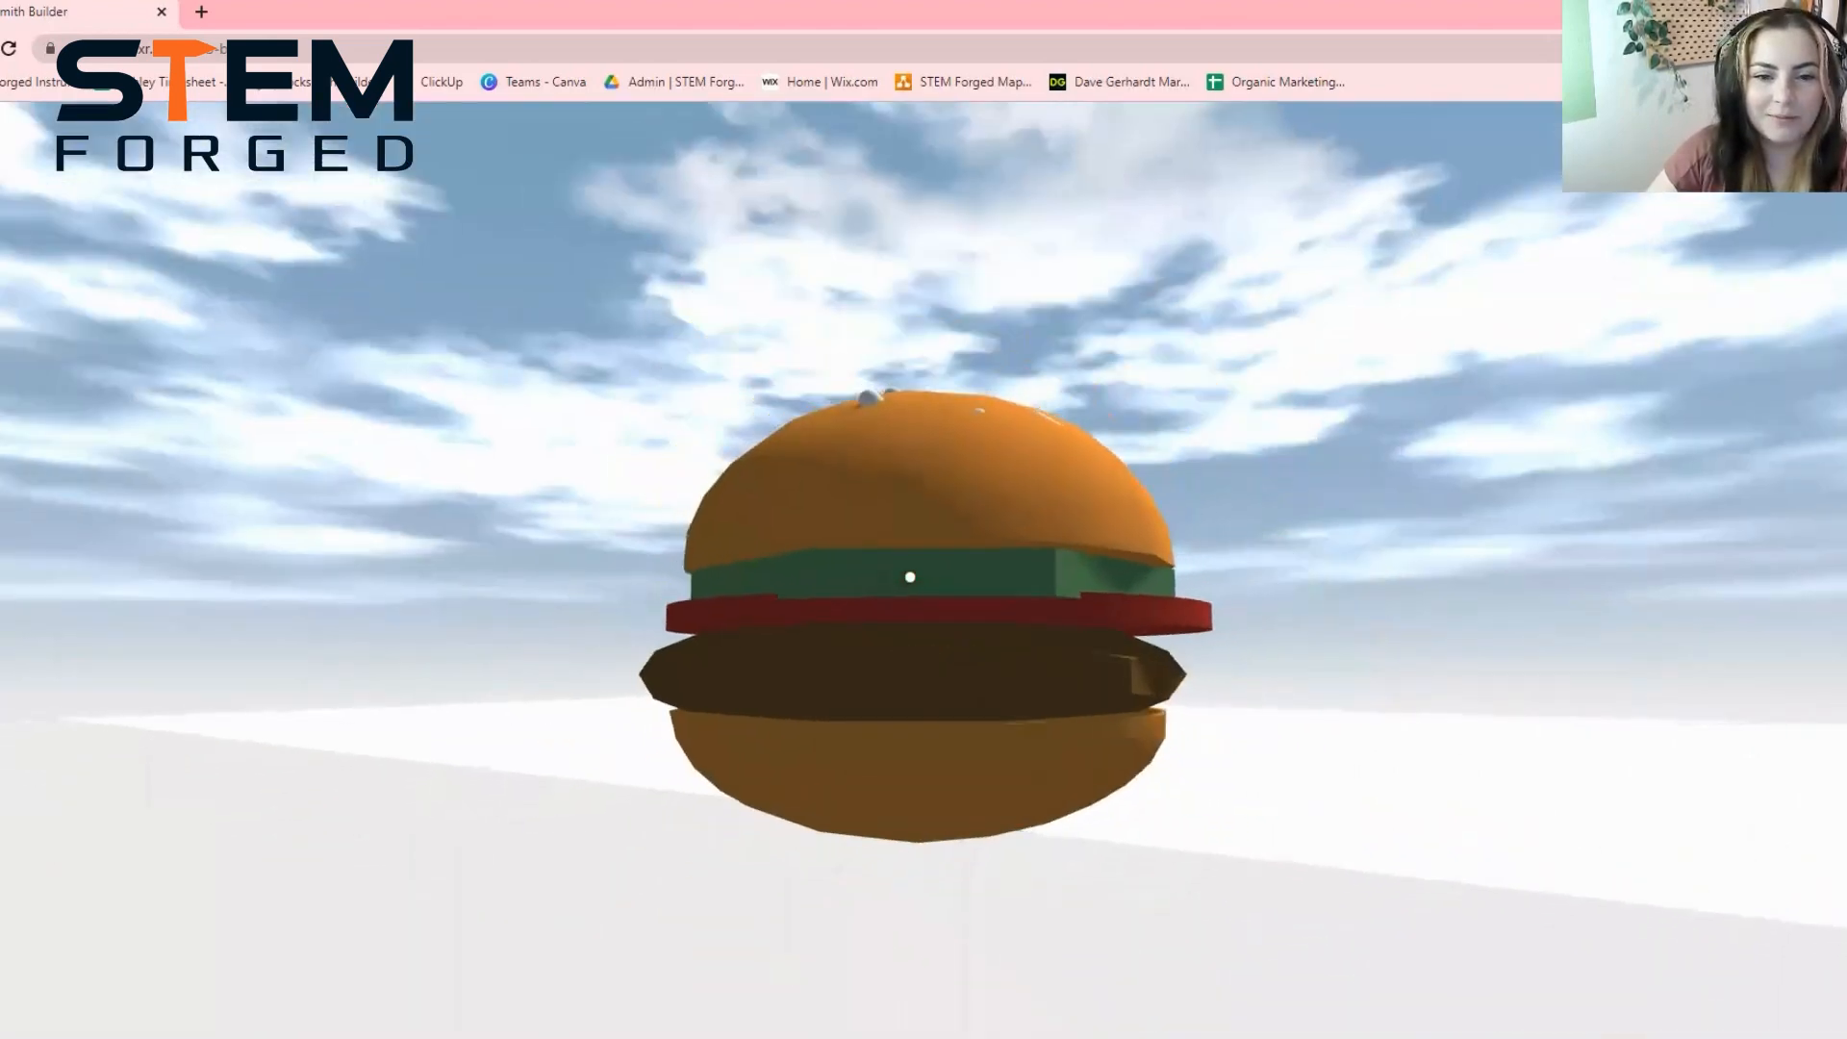
pyautogui.press('w')
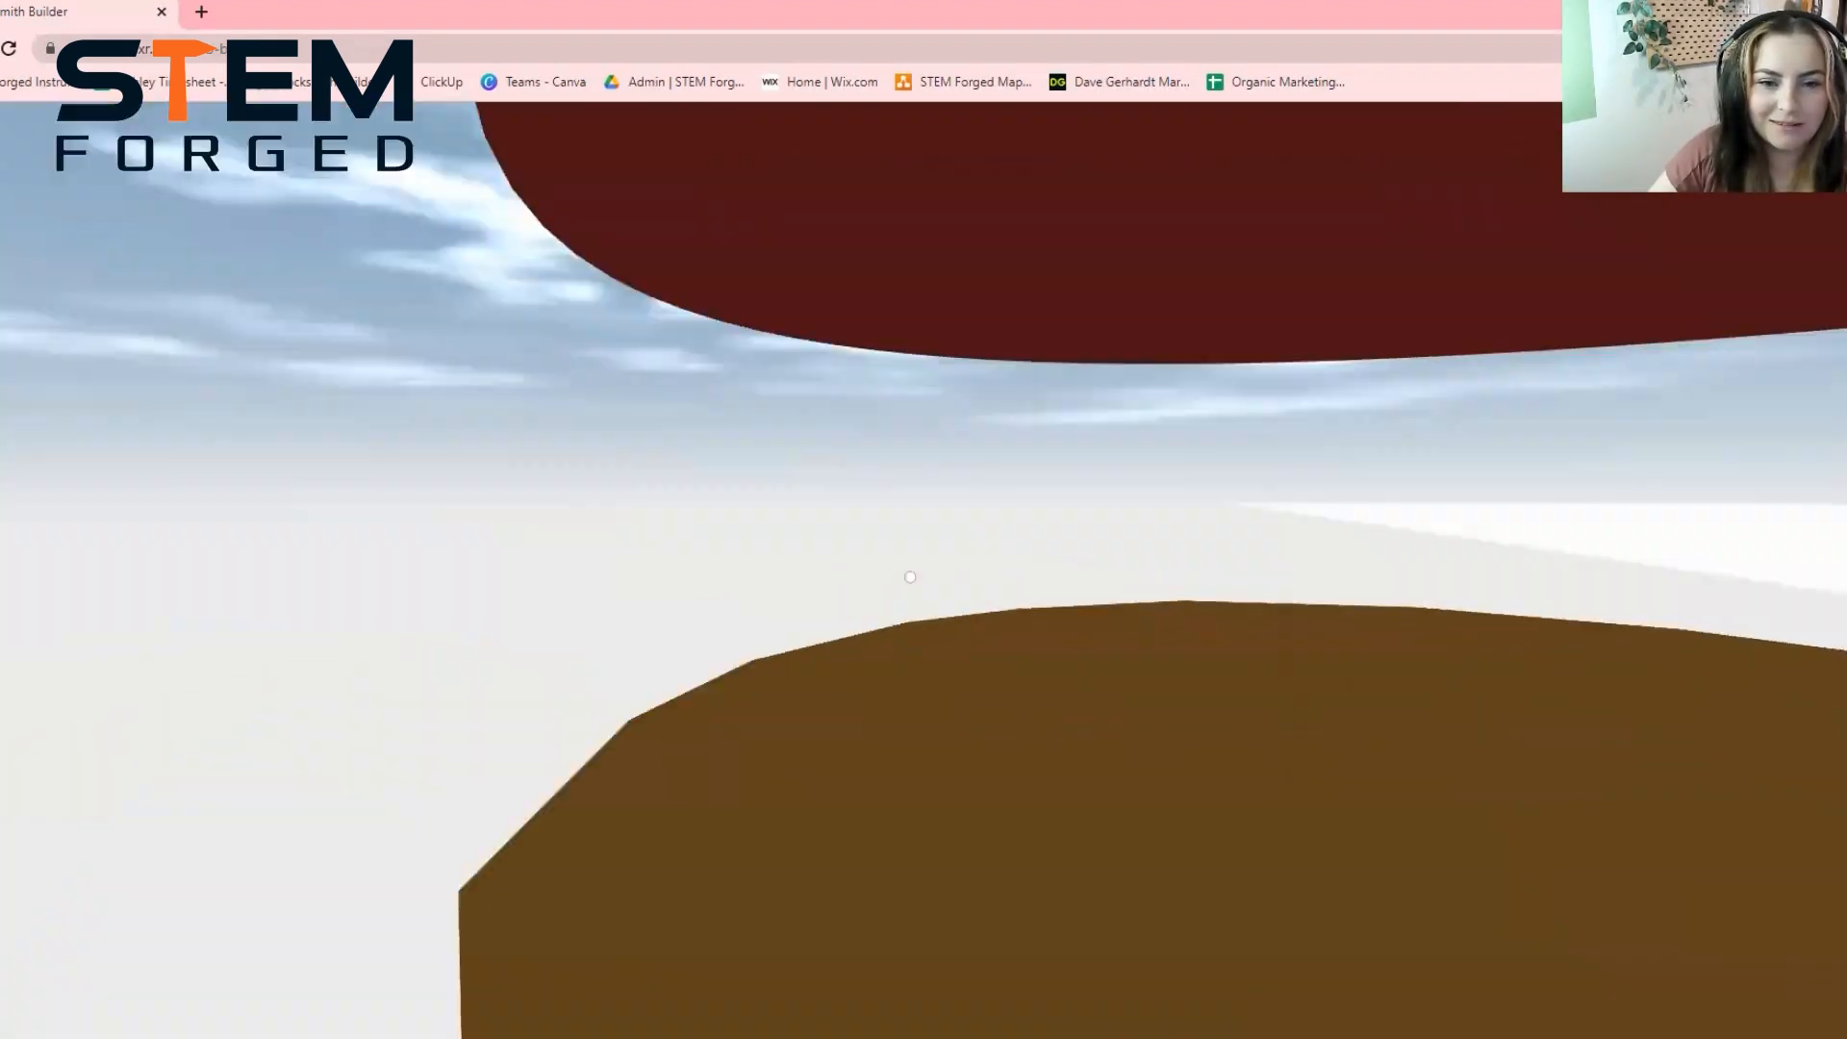
# Finish walking around the moving burger in the viewer to check the chase, and exit back to the builder
pyautogui.press('w')
pyautogui.press('w')
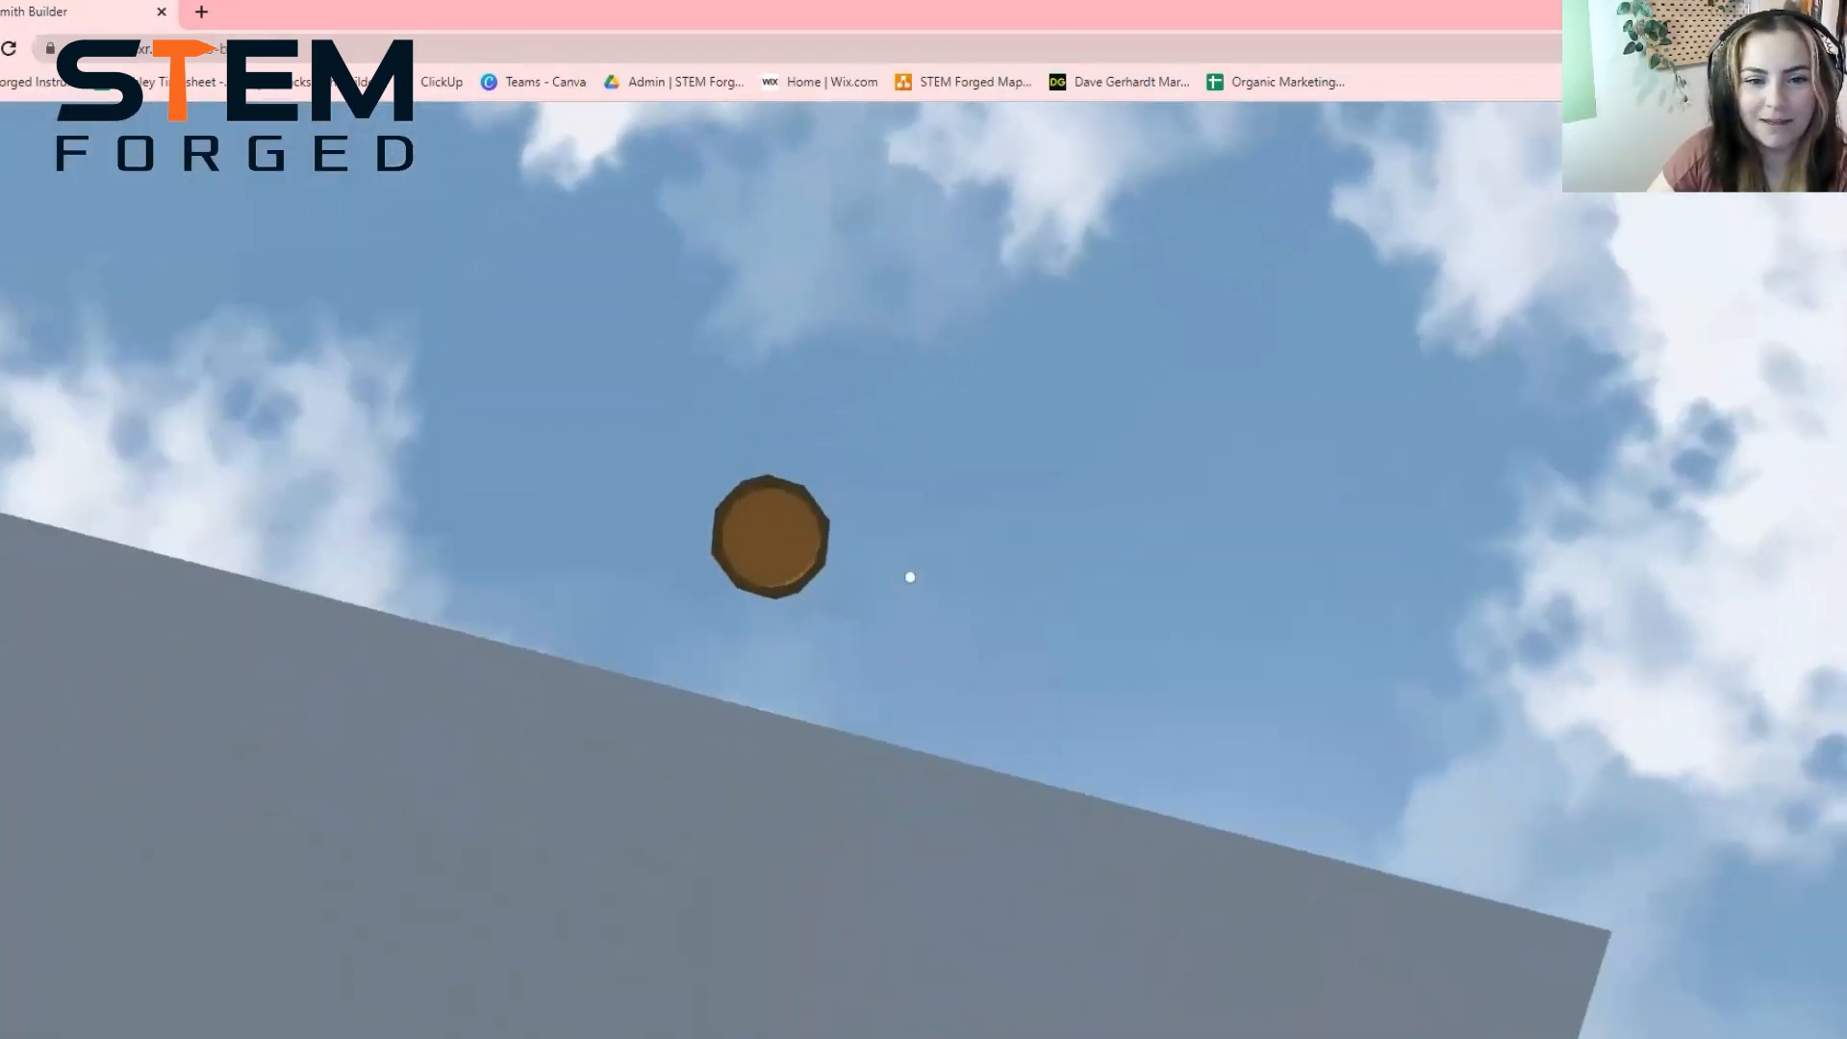
pyautogui.press('Escape')
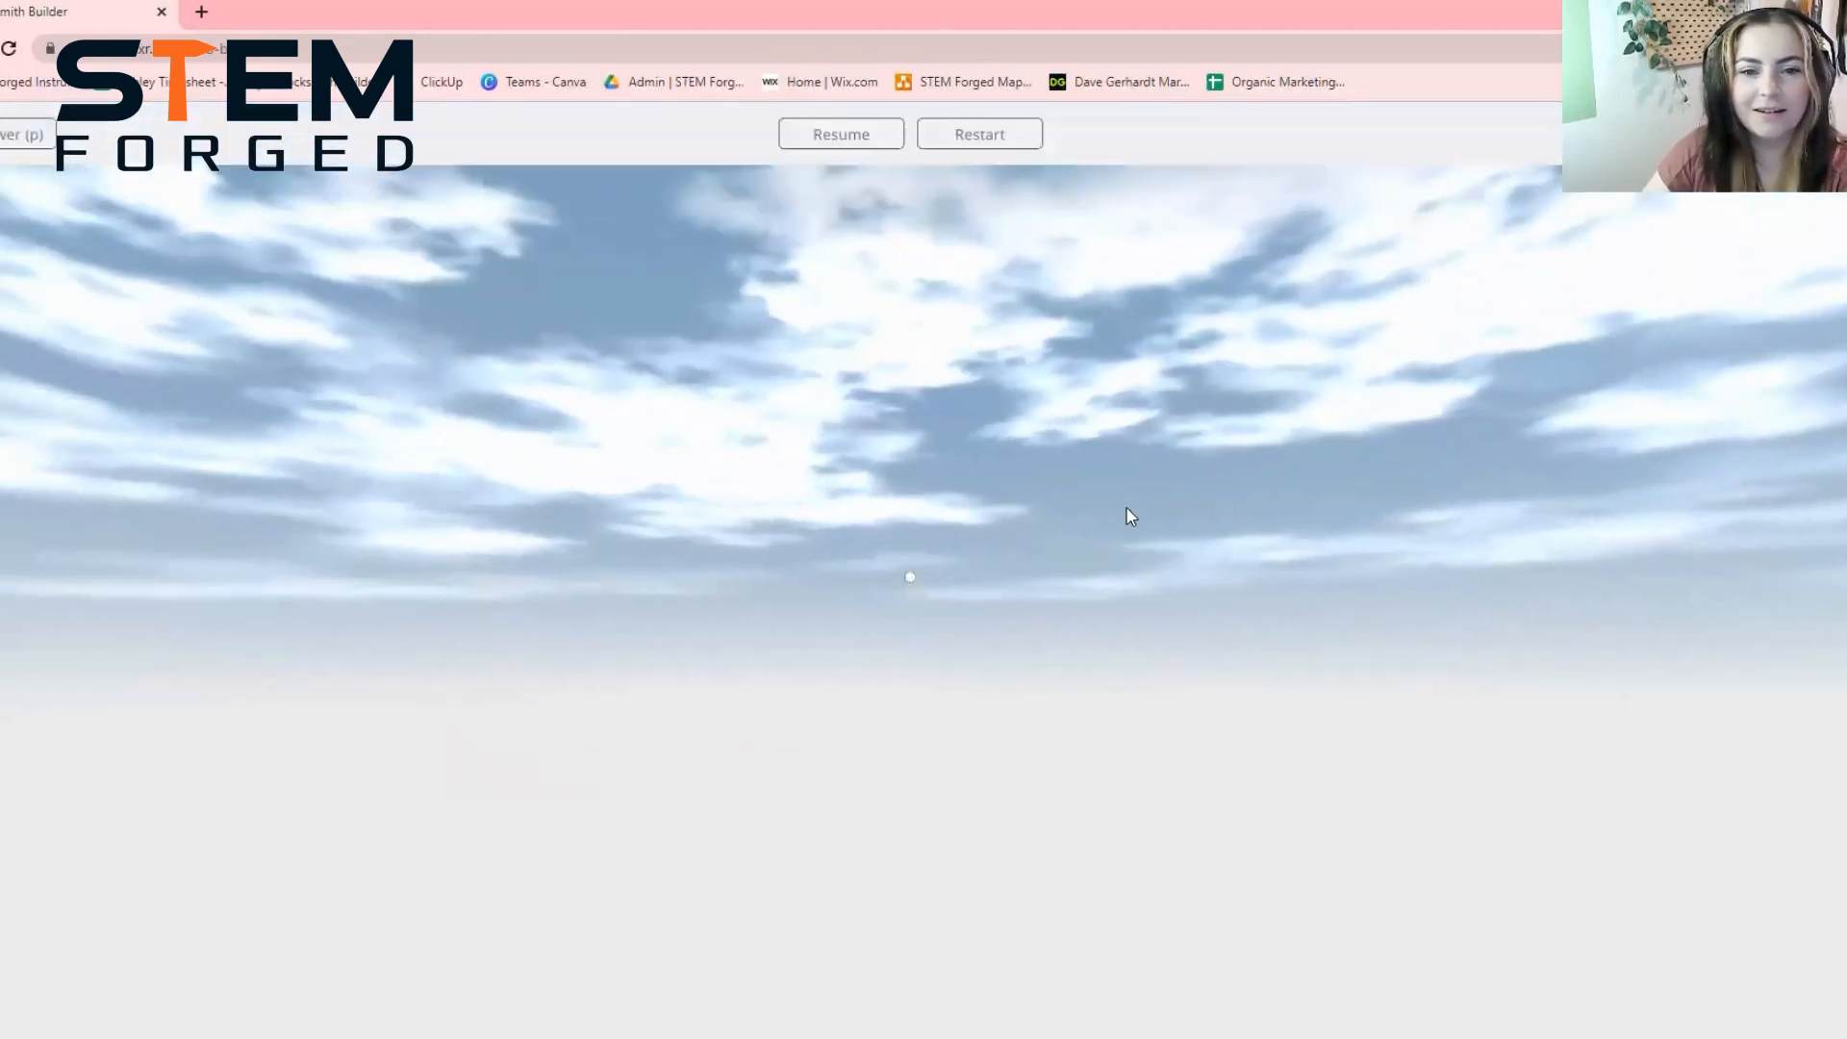
pyautogui.press('p')
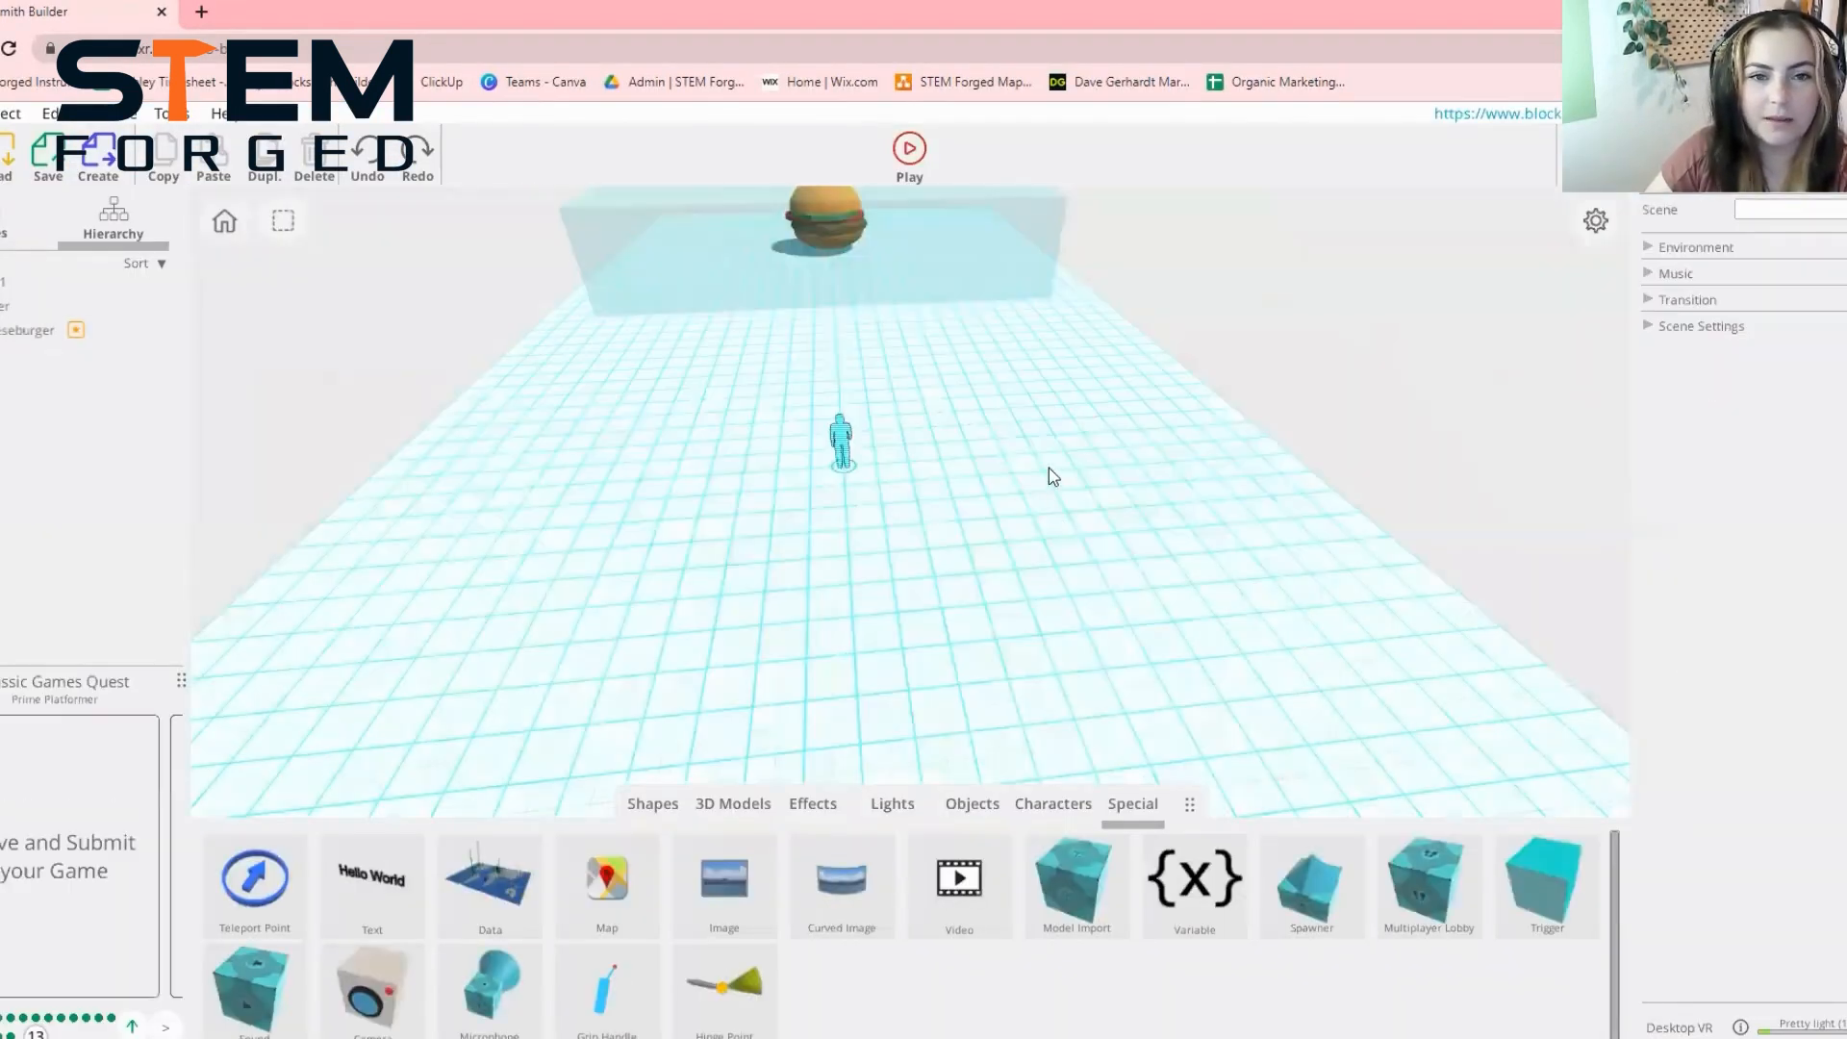
# Open the cheeseburger group for editing and select the whole group in its object list
pyautogui.moveTo(1048, 467); pyautogui.dragTo(1055, 415)
pyautogui.scroll(1, 845, 231)
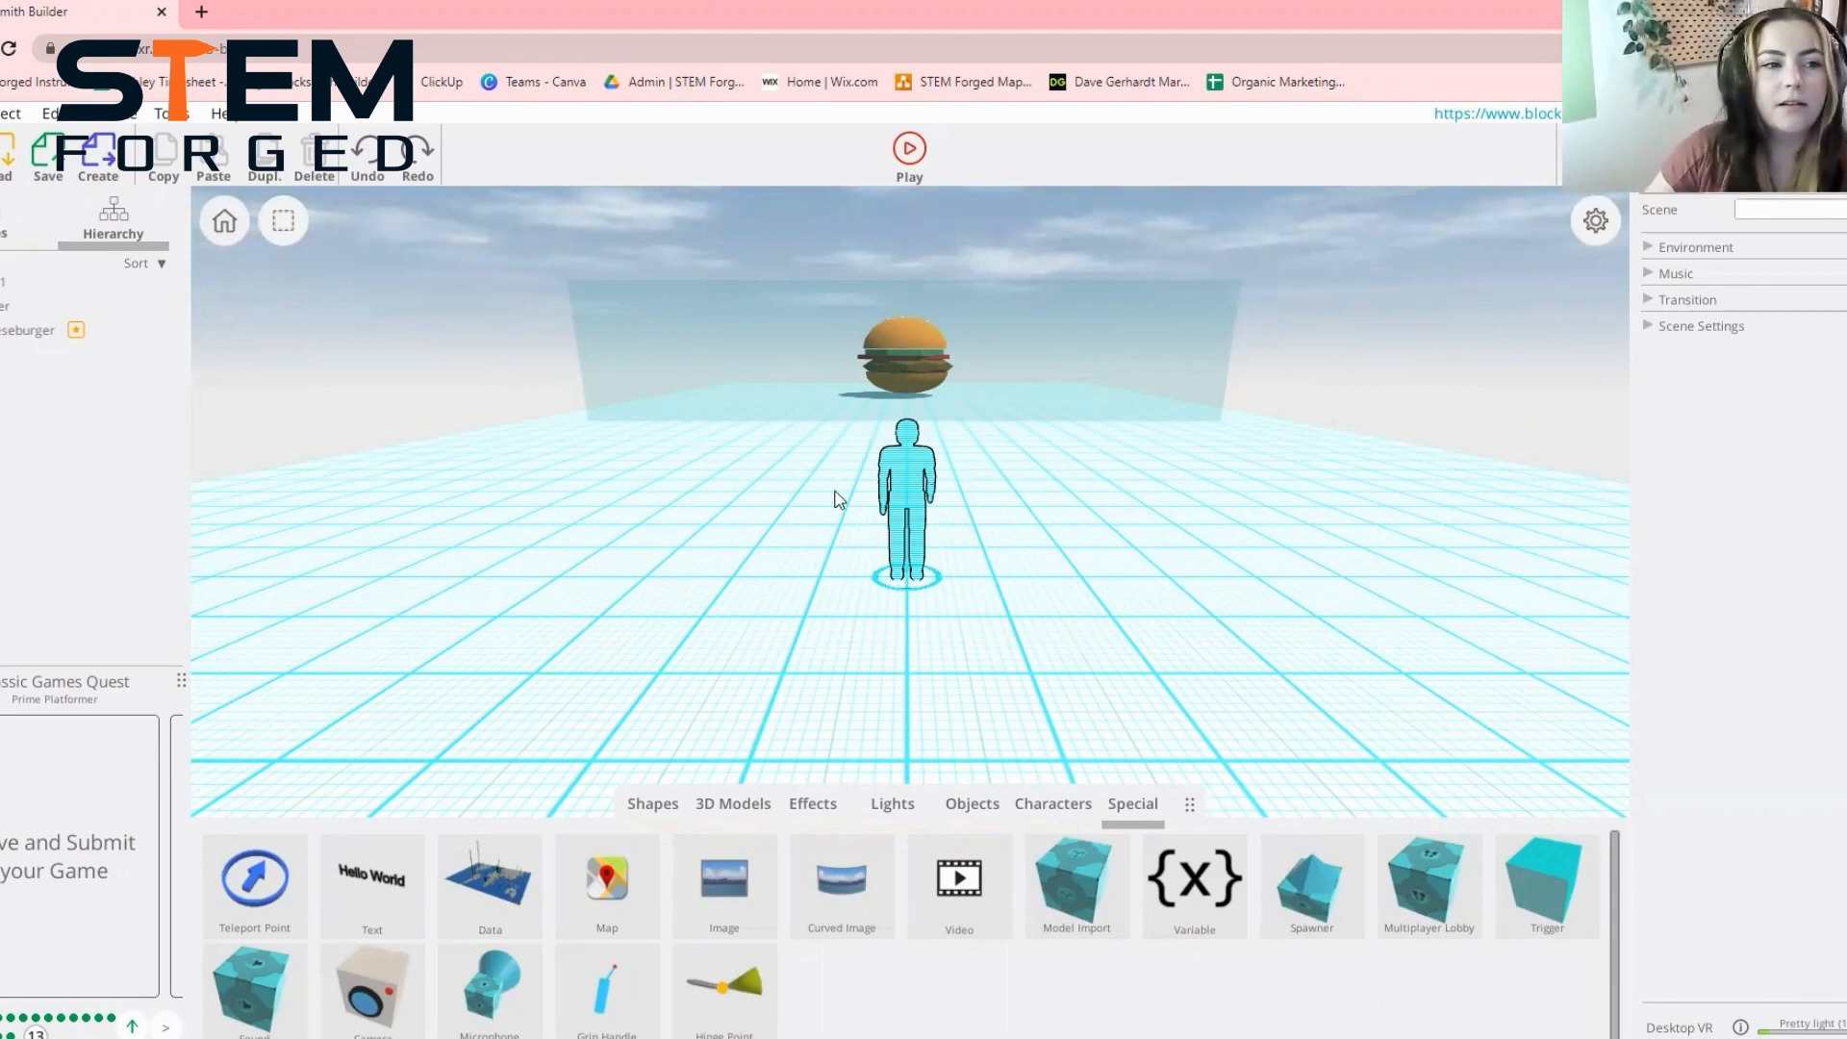
pyautogui.click(7, 333)
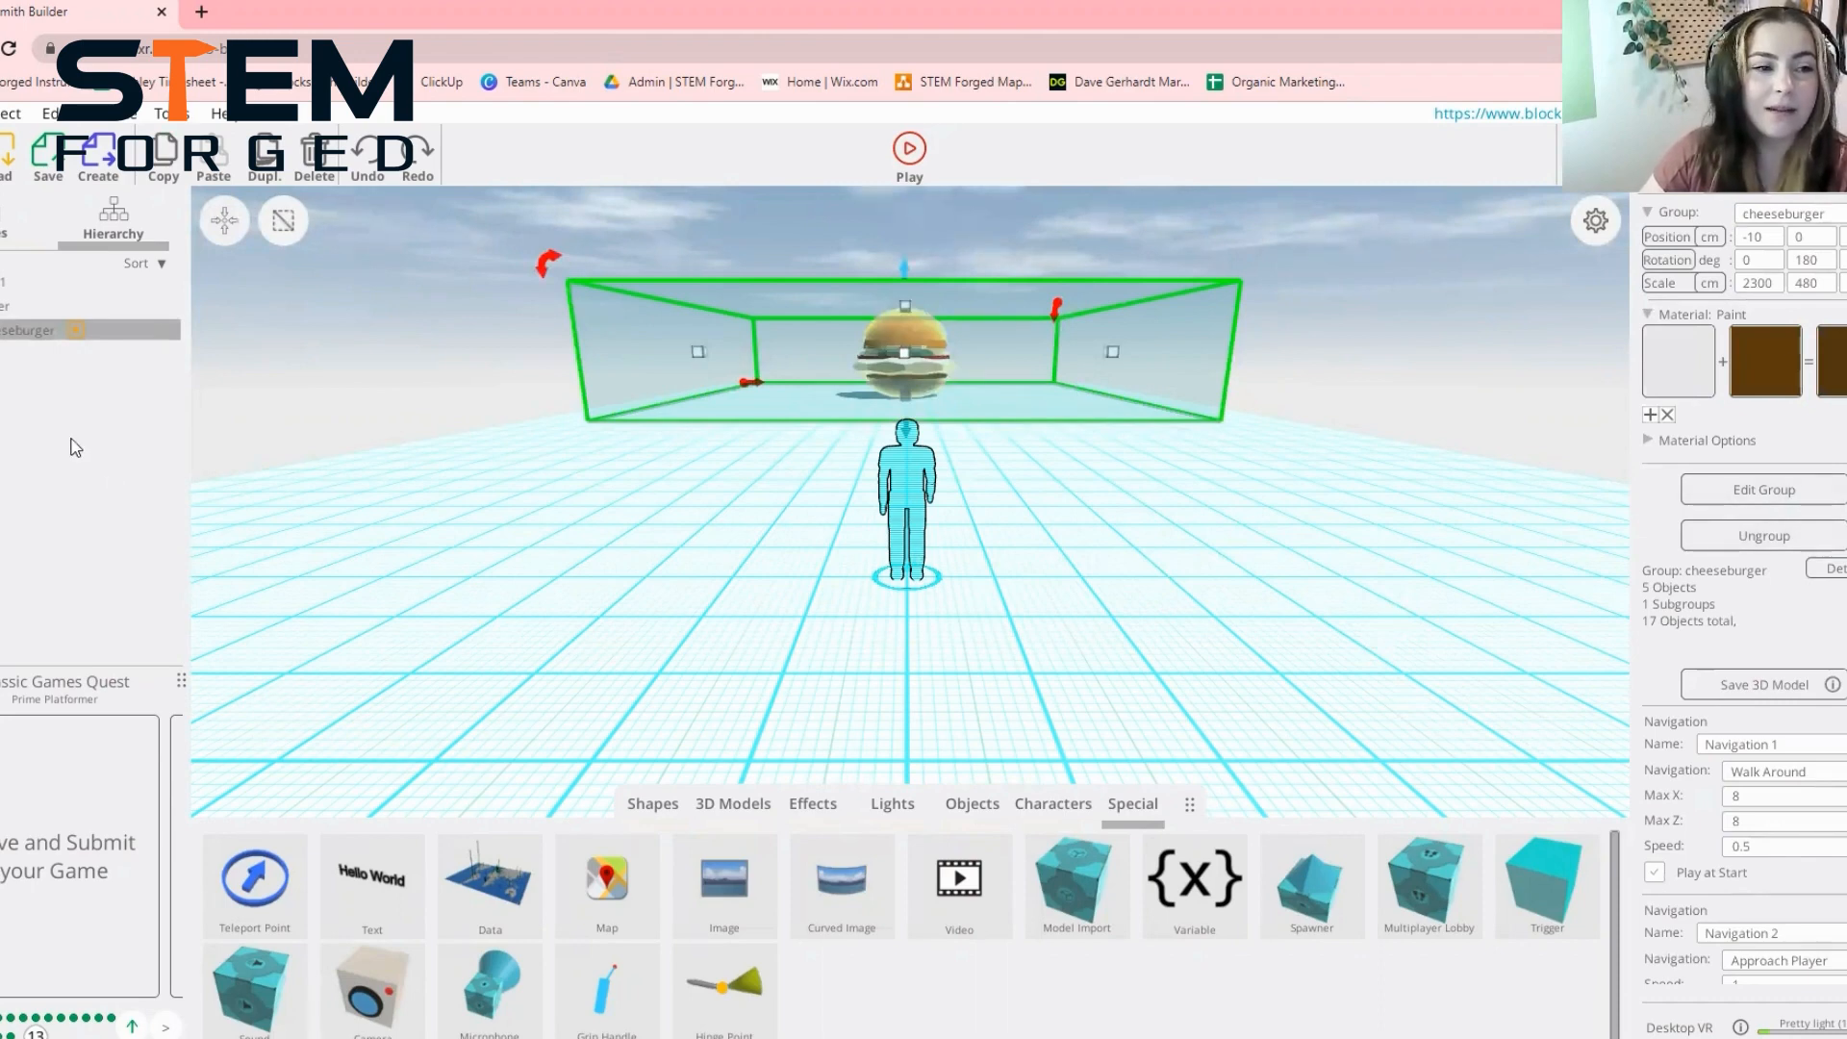
pyautogui.click(1823, 493)
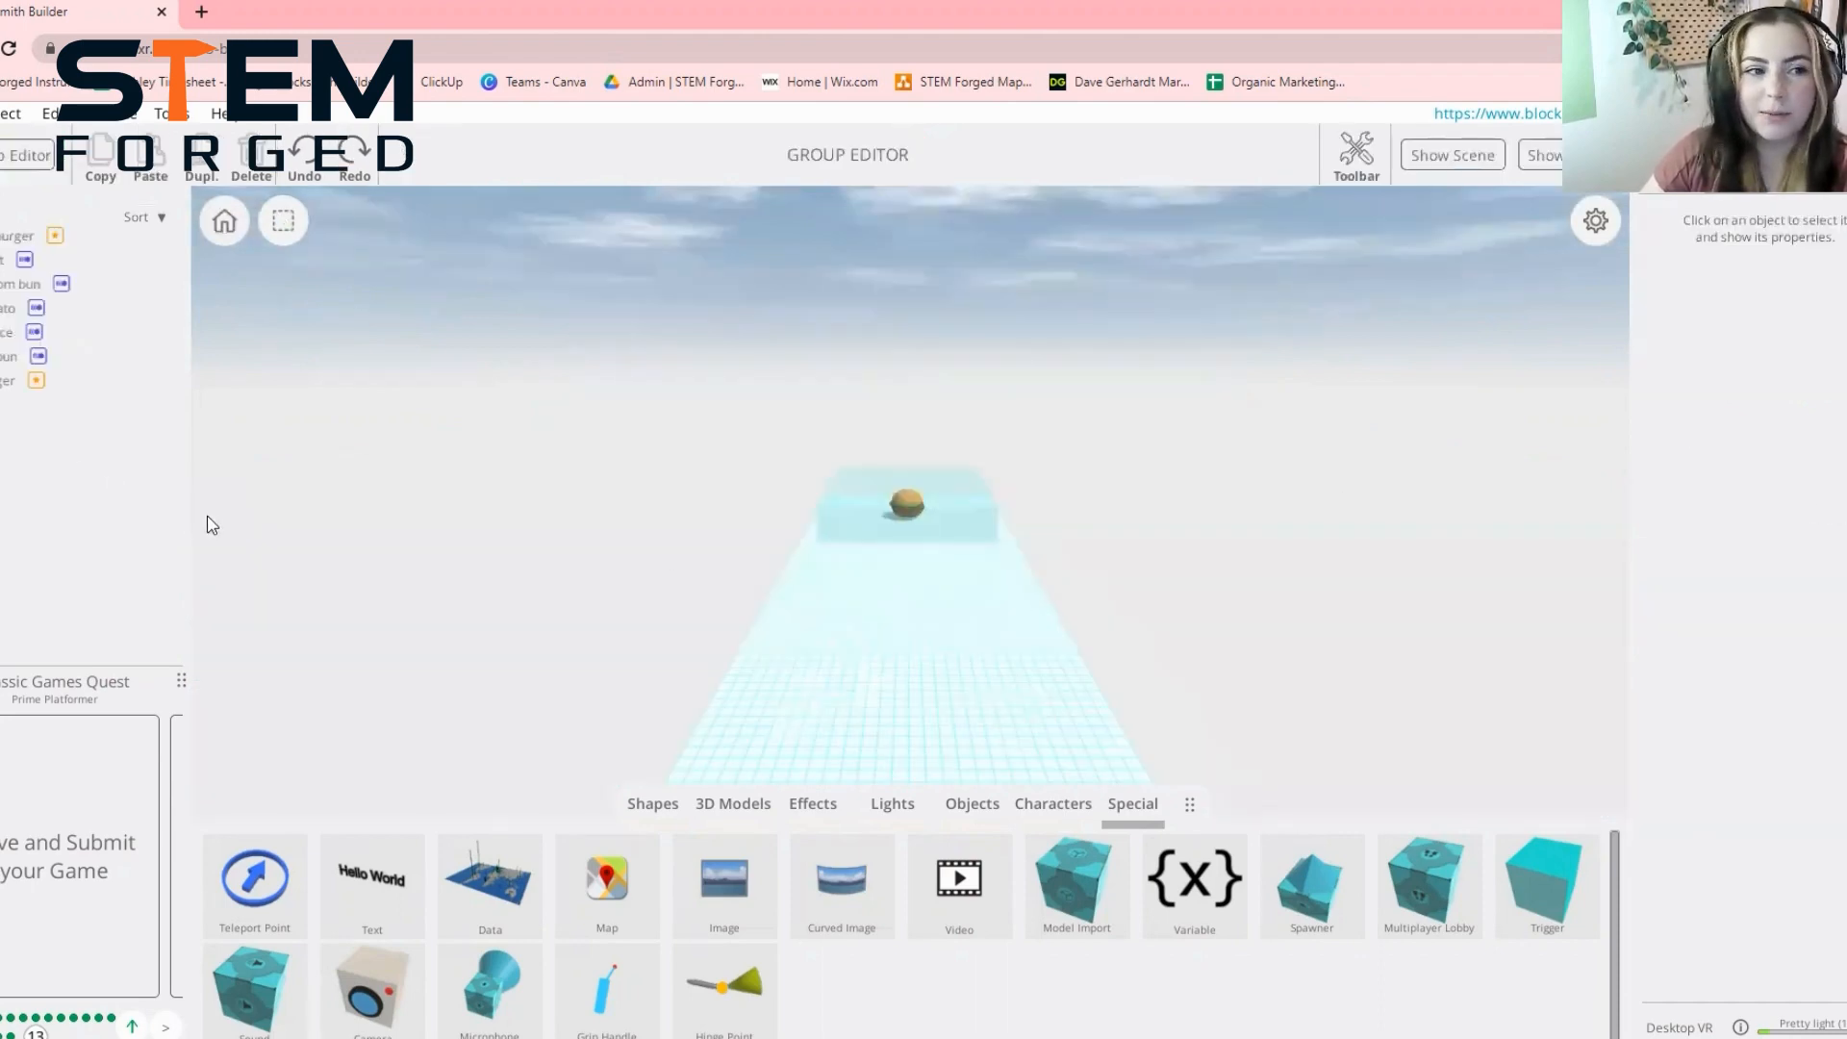
pyautogui.click(1, 238)
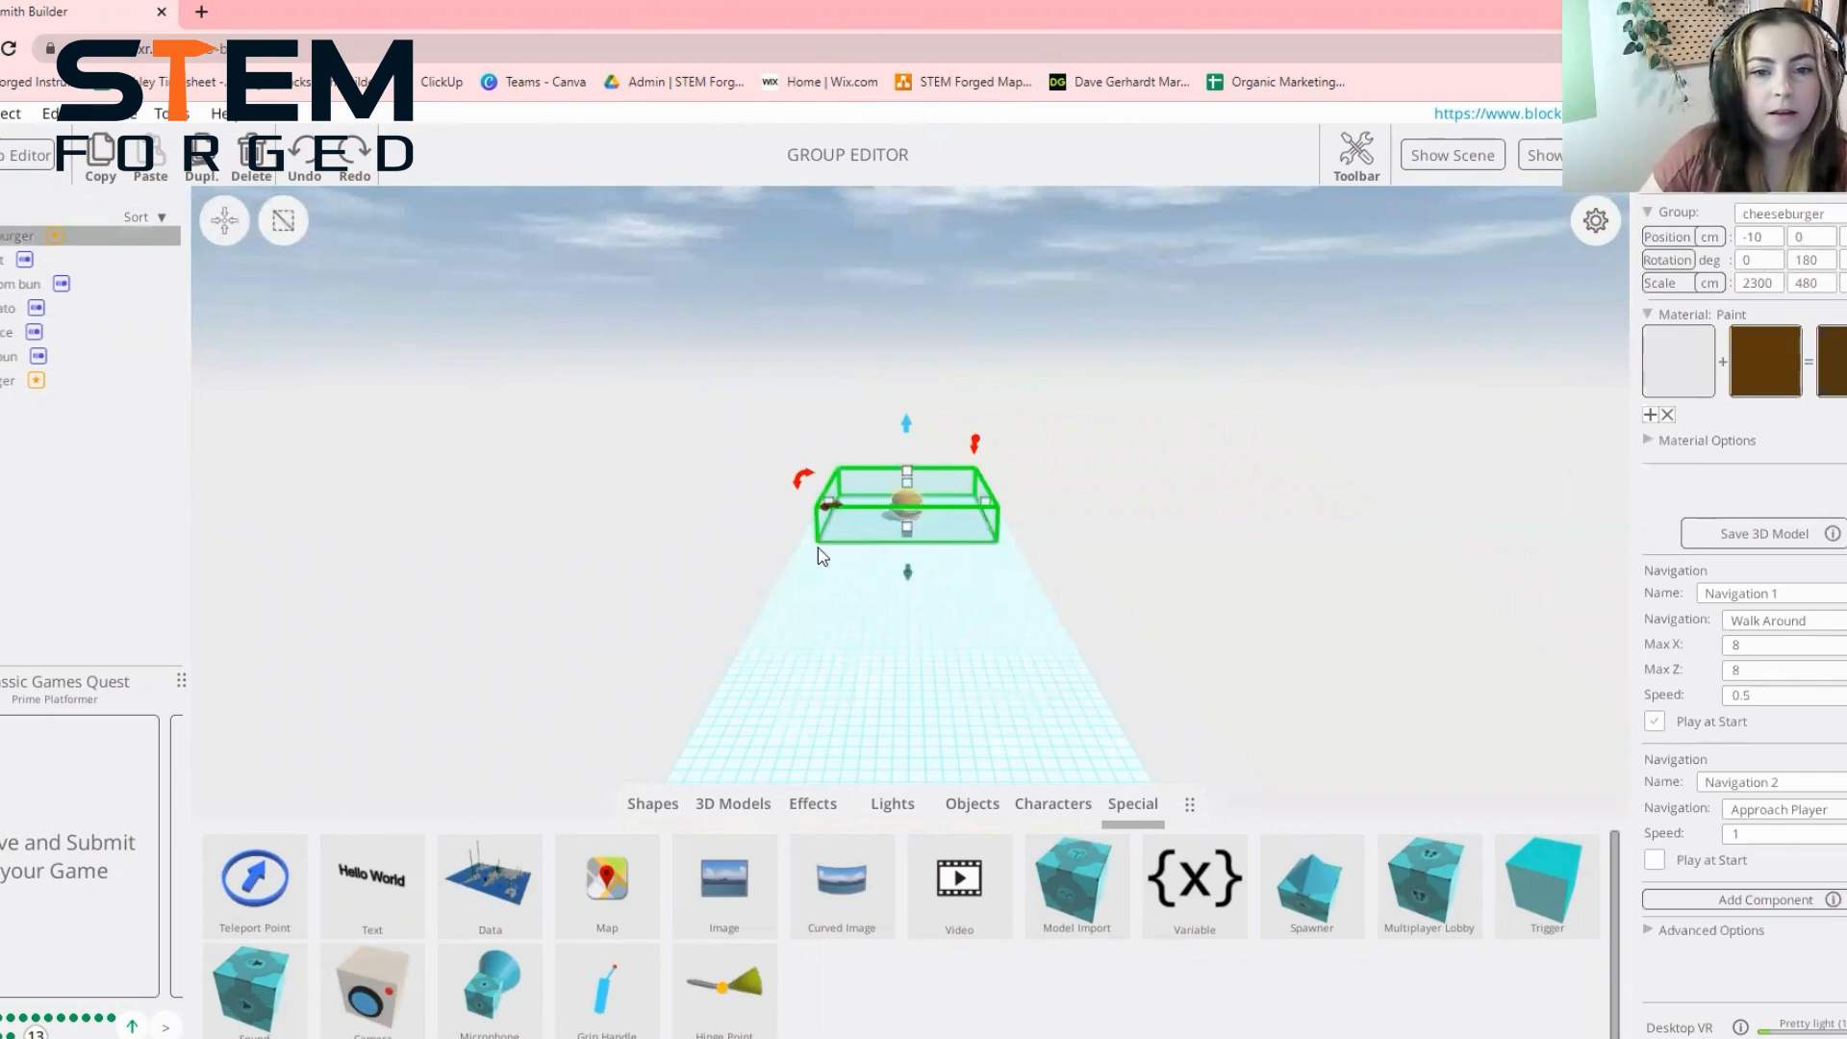
# Add a Spawner to the side of the burger at lettuce height, rotated 90 degrees to face outward, and shorten it to 80 cm
pyautogui.scroll(5, 817, 549)
pyautogui.scroll(5, 818, 546)
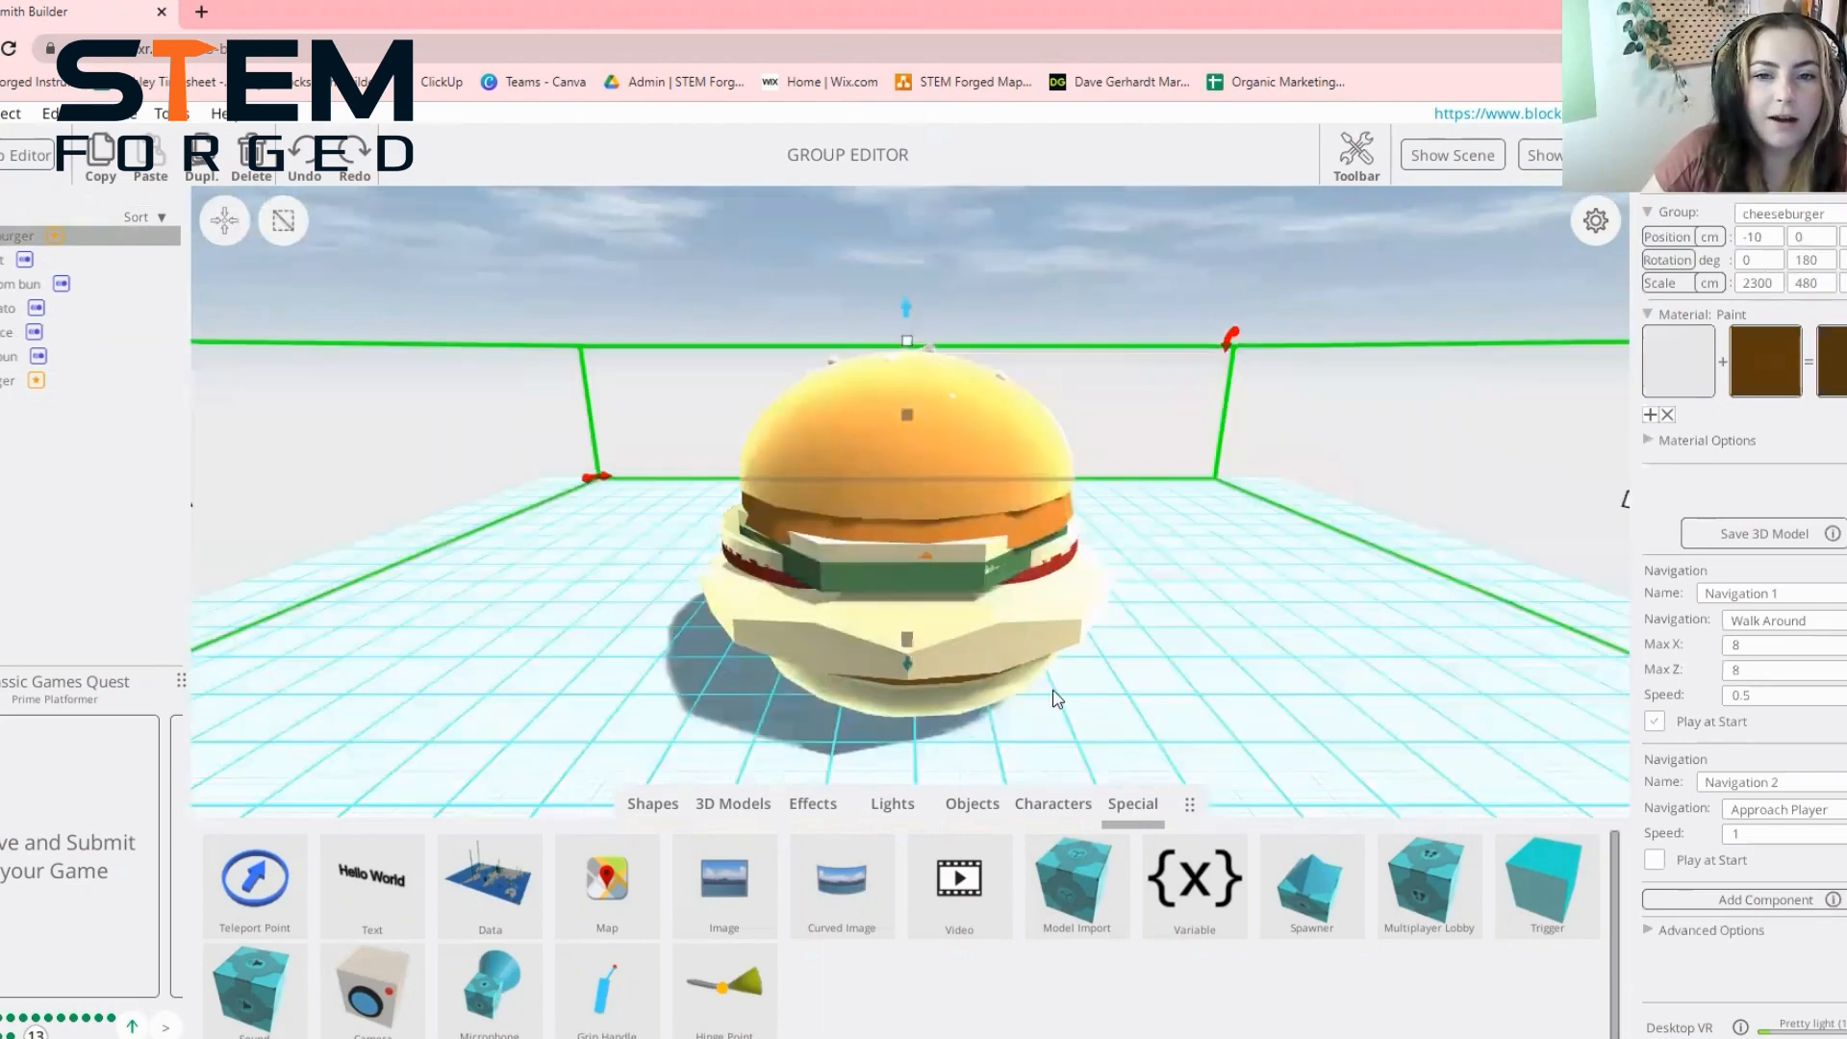
pyautogui.moveTo(1334, 687); pyautogui.dragTo(1318, 801, button='right')
pyautogui.scroll(-10, 1320, 806)
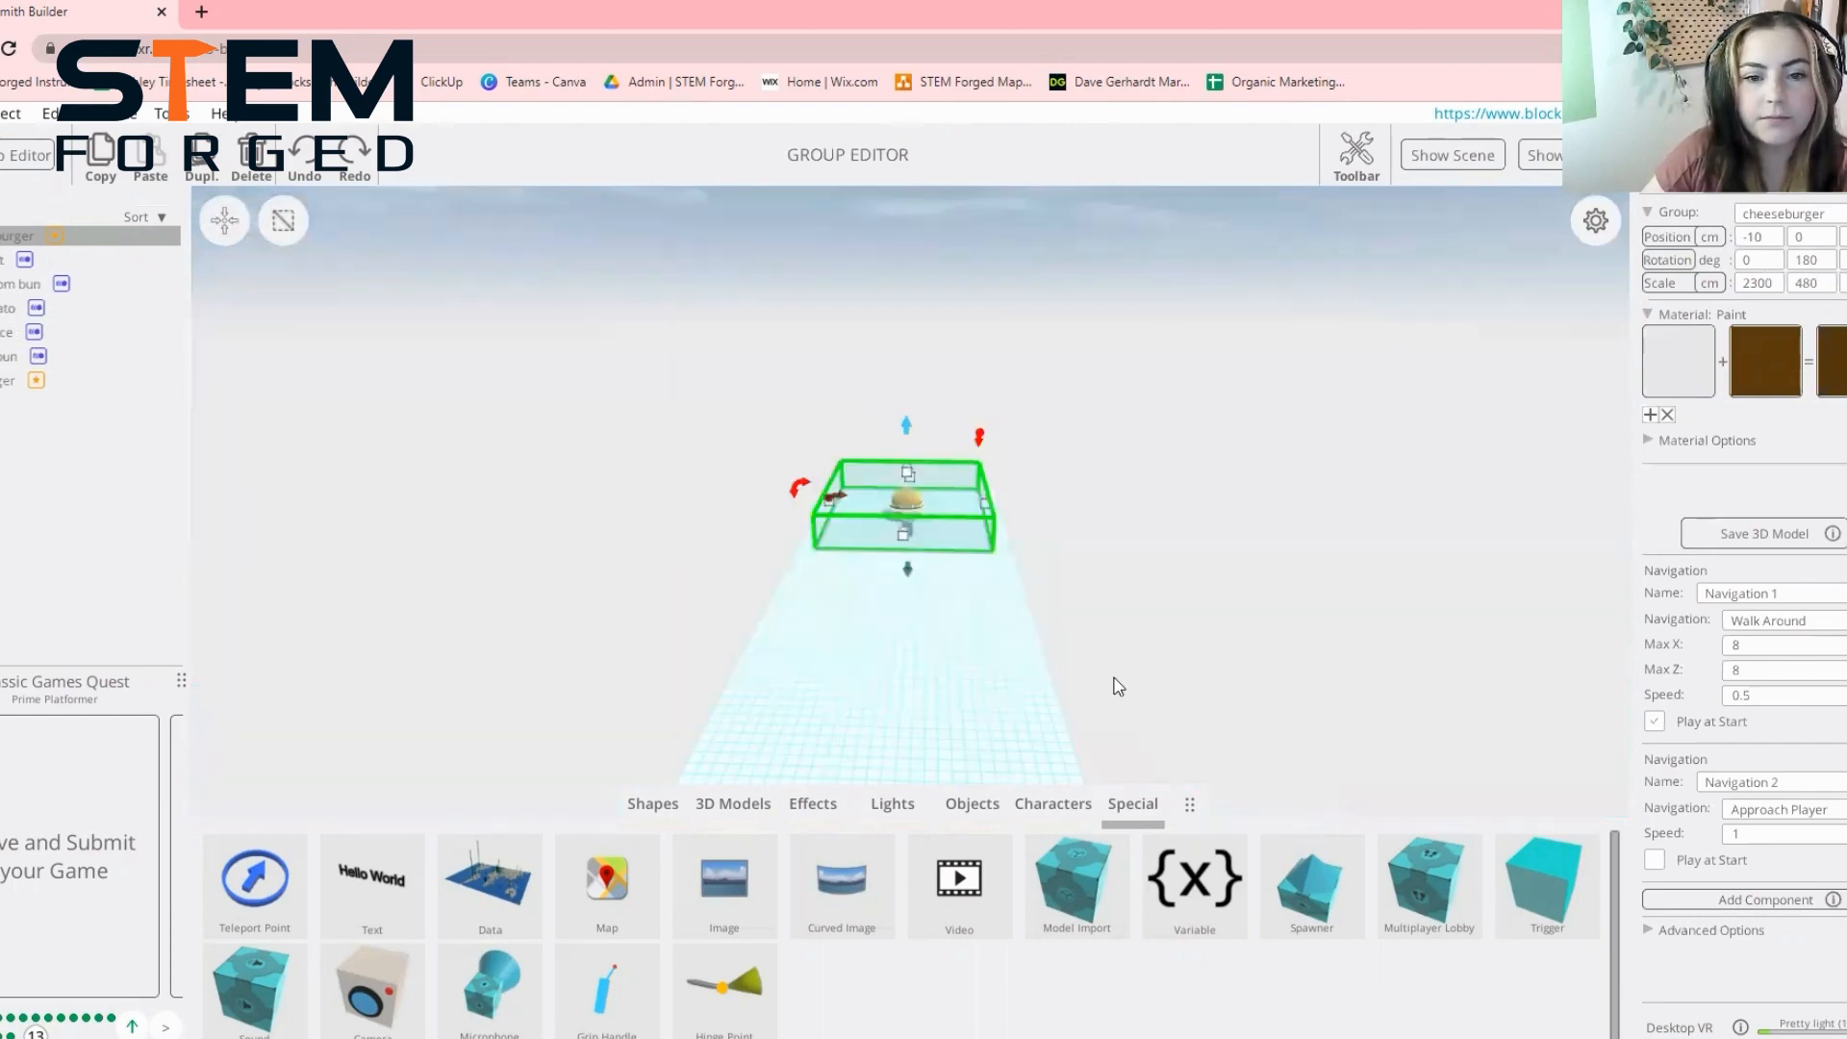
pyautogui.scroll(5, 885, 592)
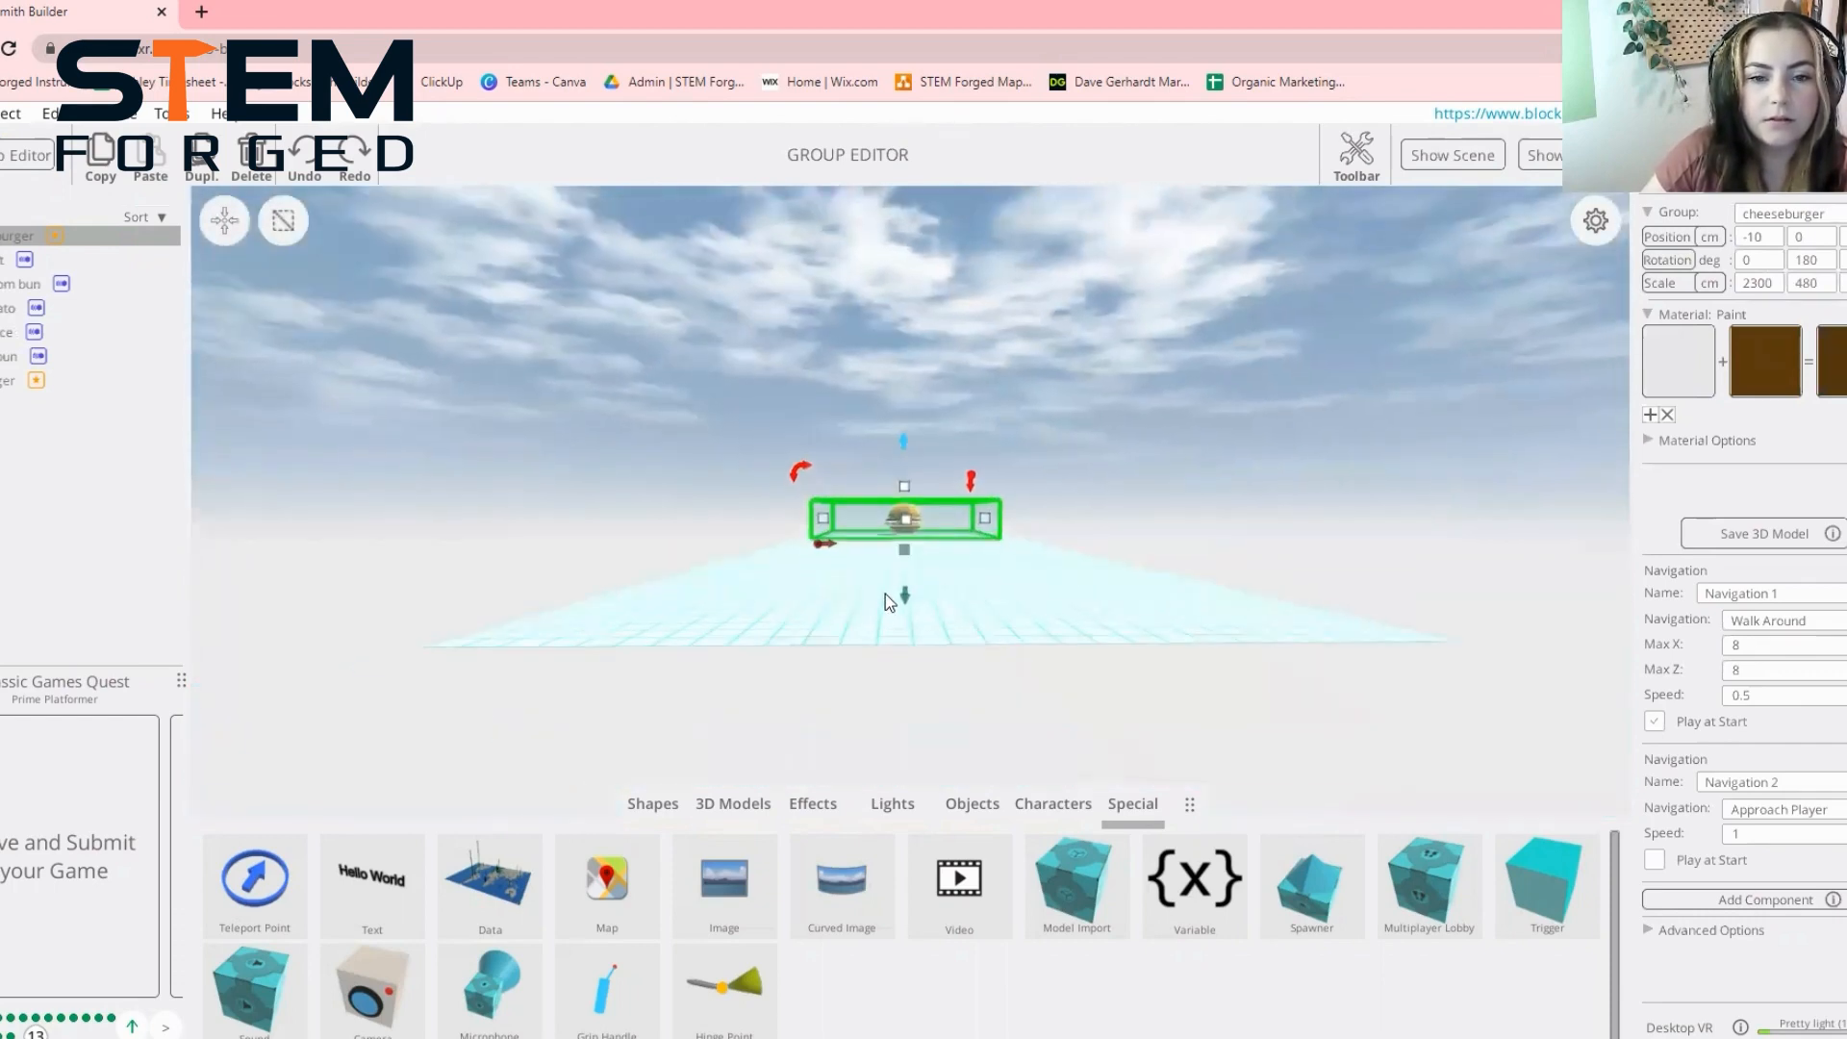
pyautogui.scroll(5, 885, 593)
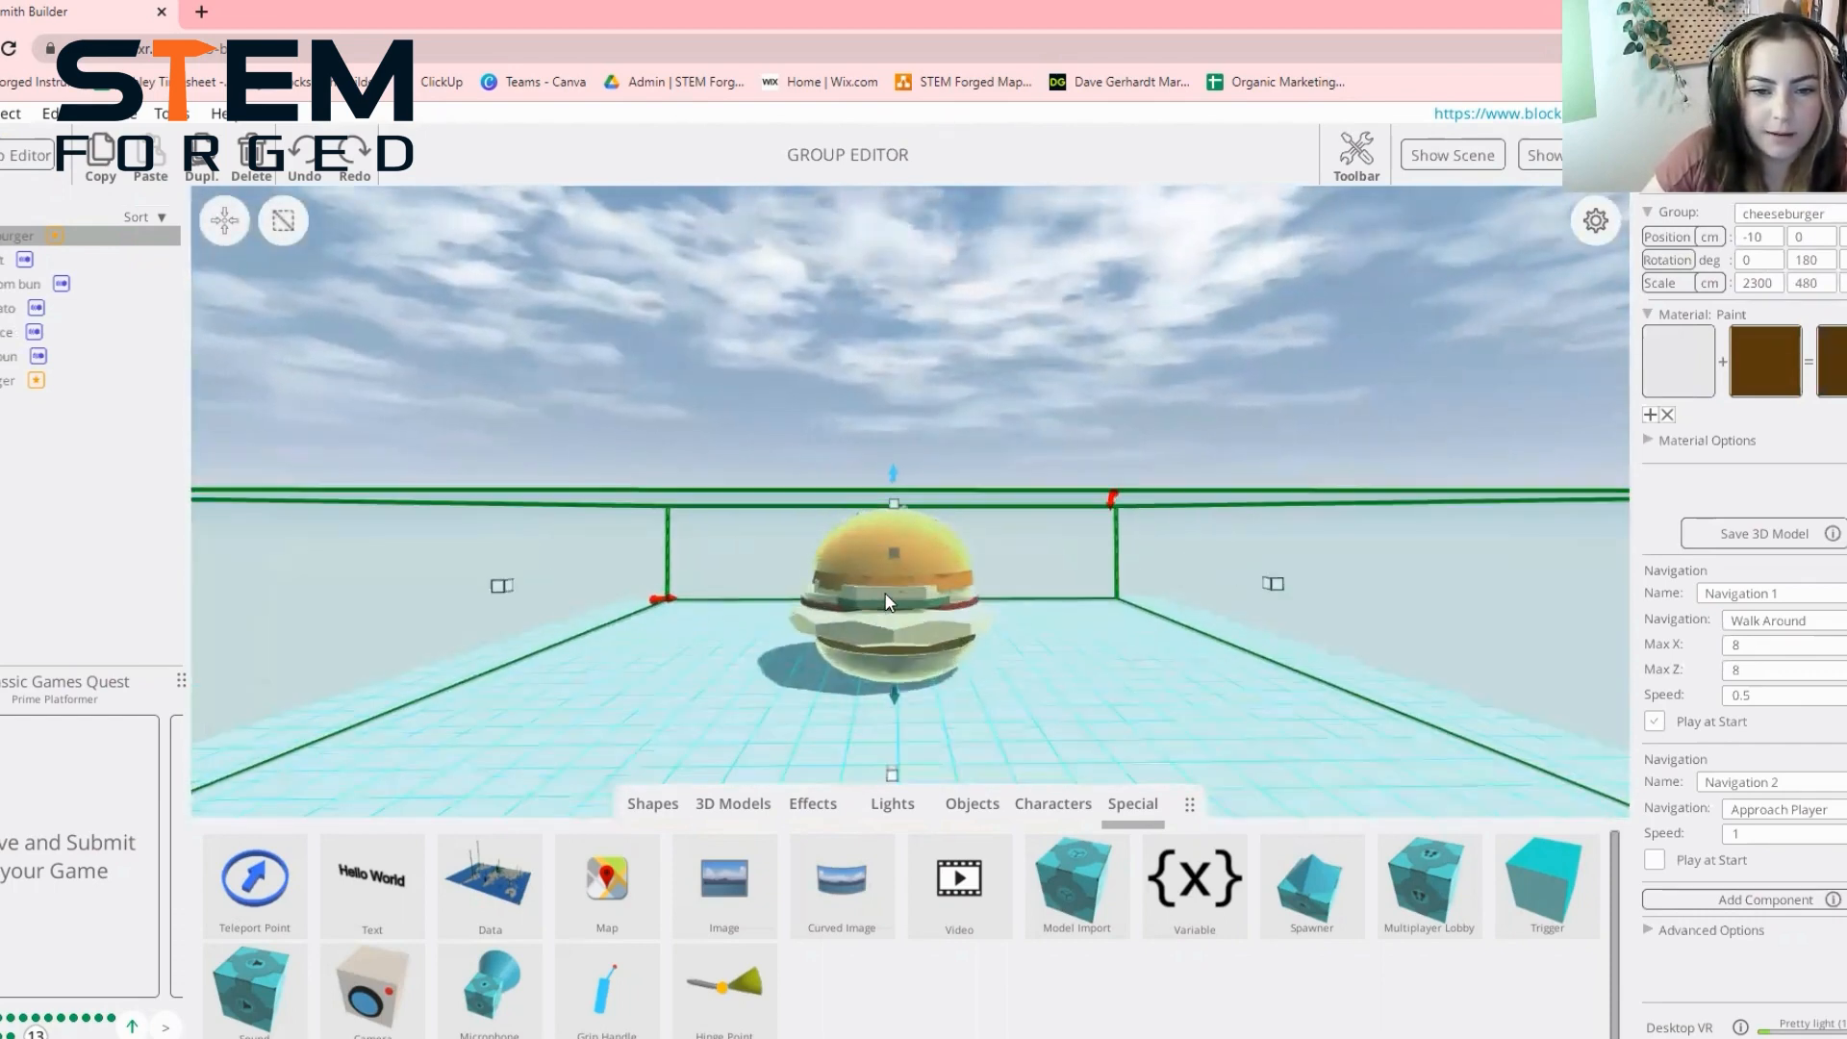
pyautogui.scroll(4, 979, 551)
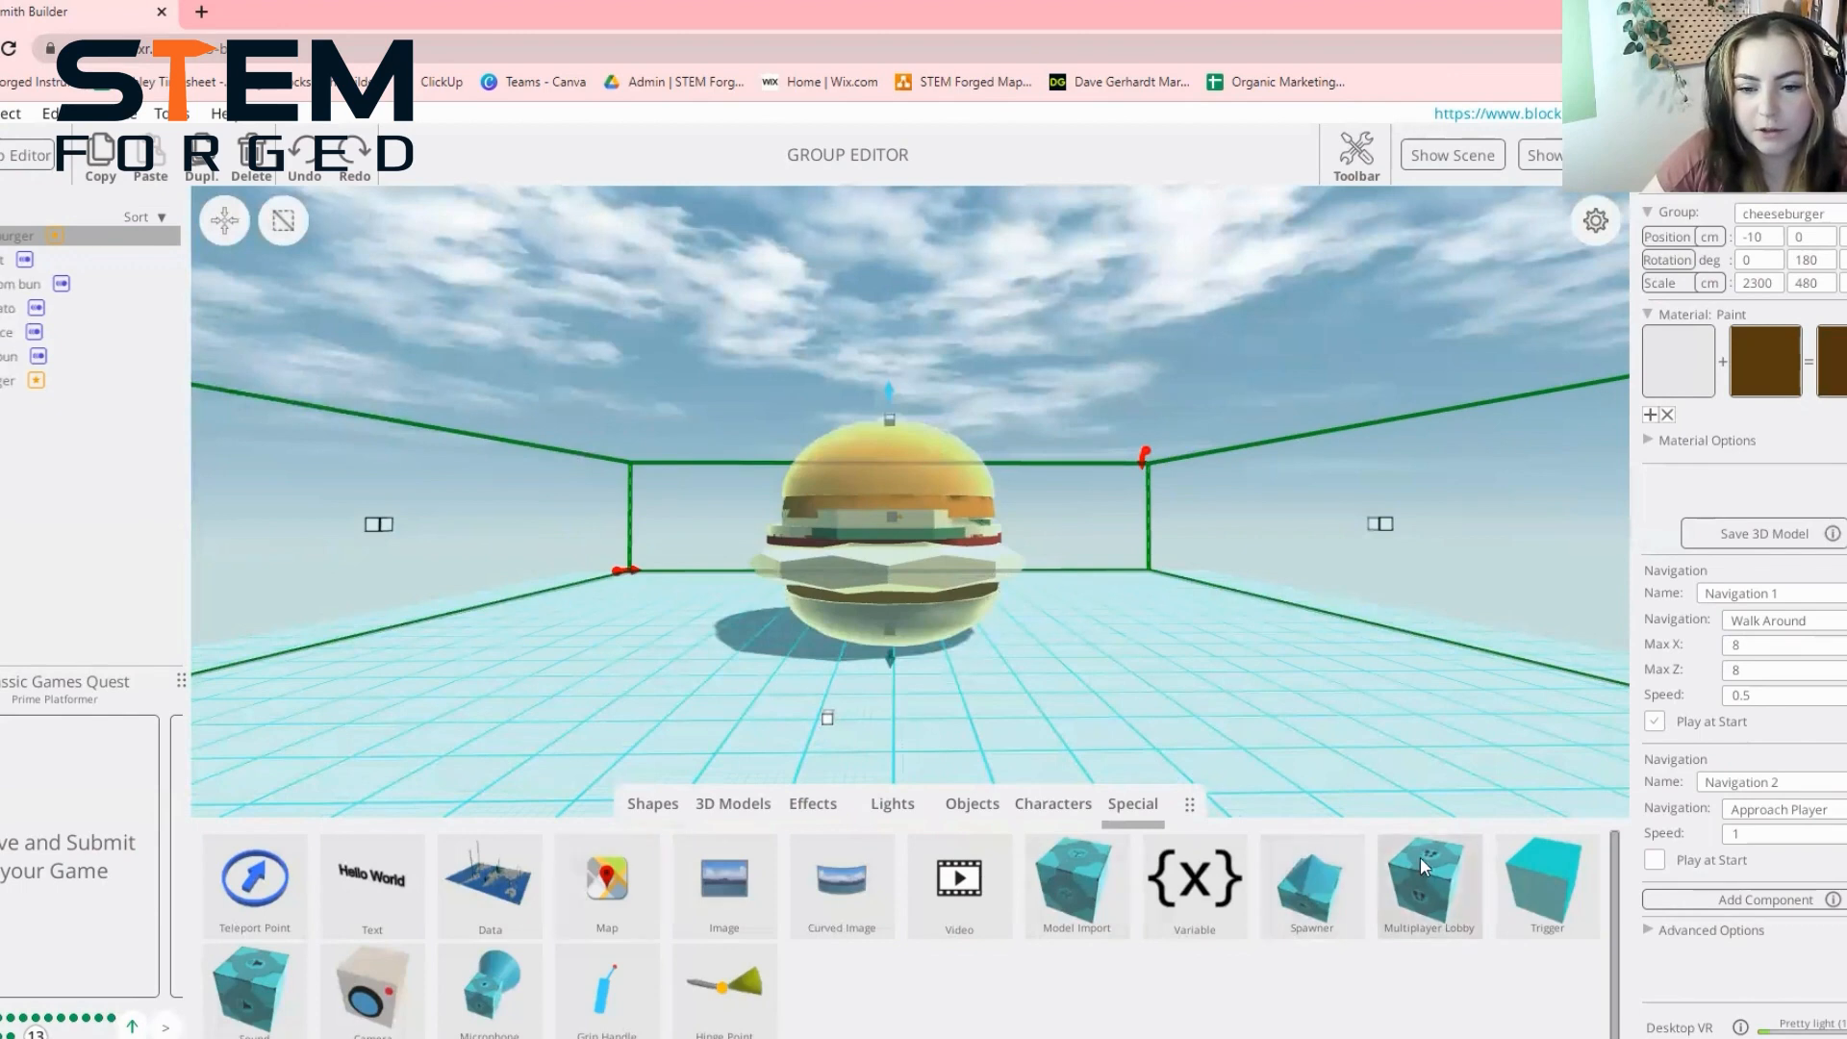
pyautogui.moveTo(835, 651); pyautogui.dragTo(811, 344)
pyautogui.moveTo(1068, 558); pyautogui.dragTo(1020, 499)
pyautogui.moveTo(887, 618); pyautogui.dragTo(1112, 572)
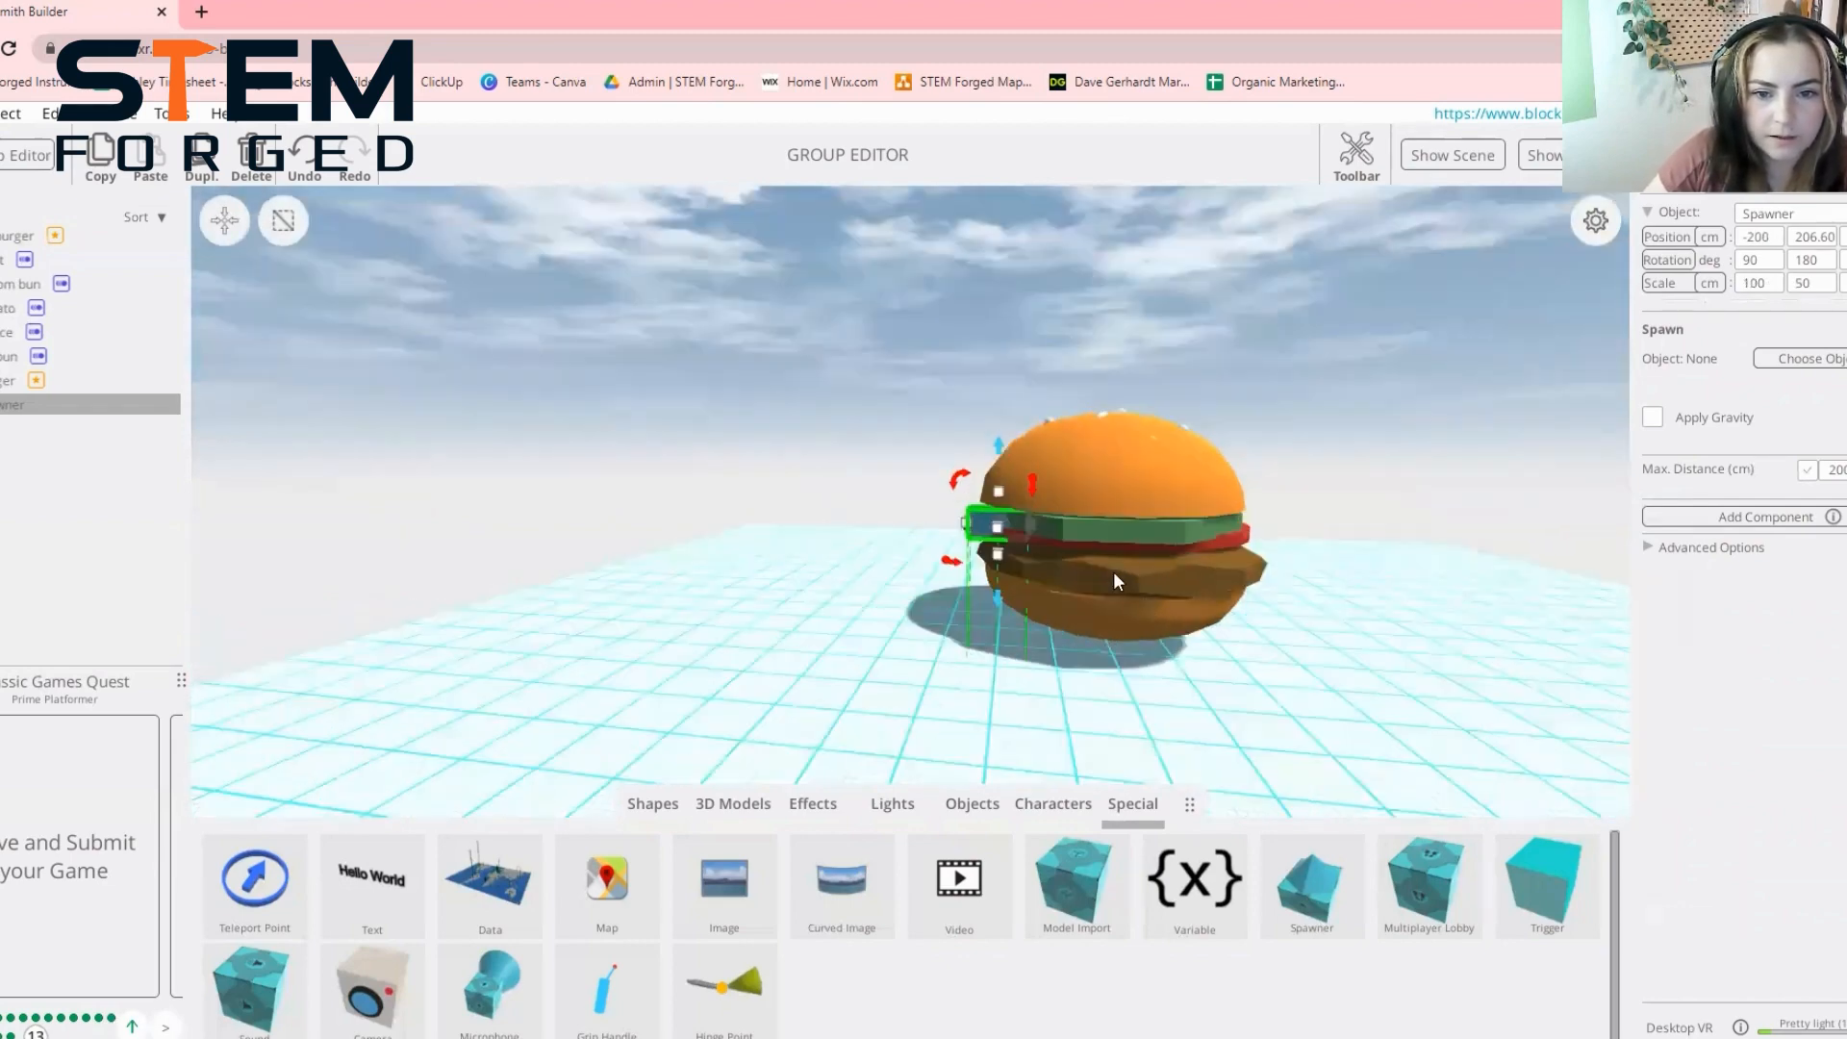
pyautogui.moveTo(968, 527); pyautogui.dragTo(967, 531)
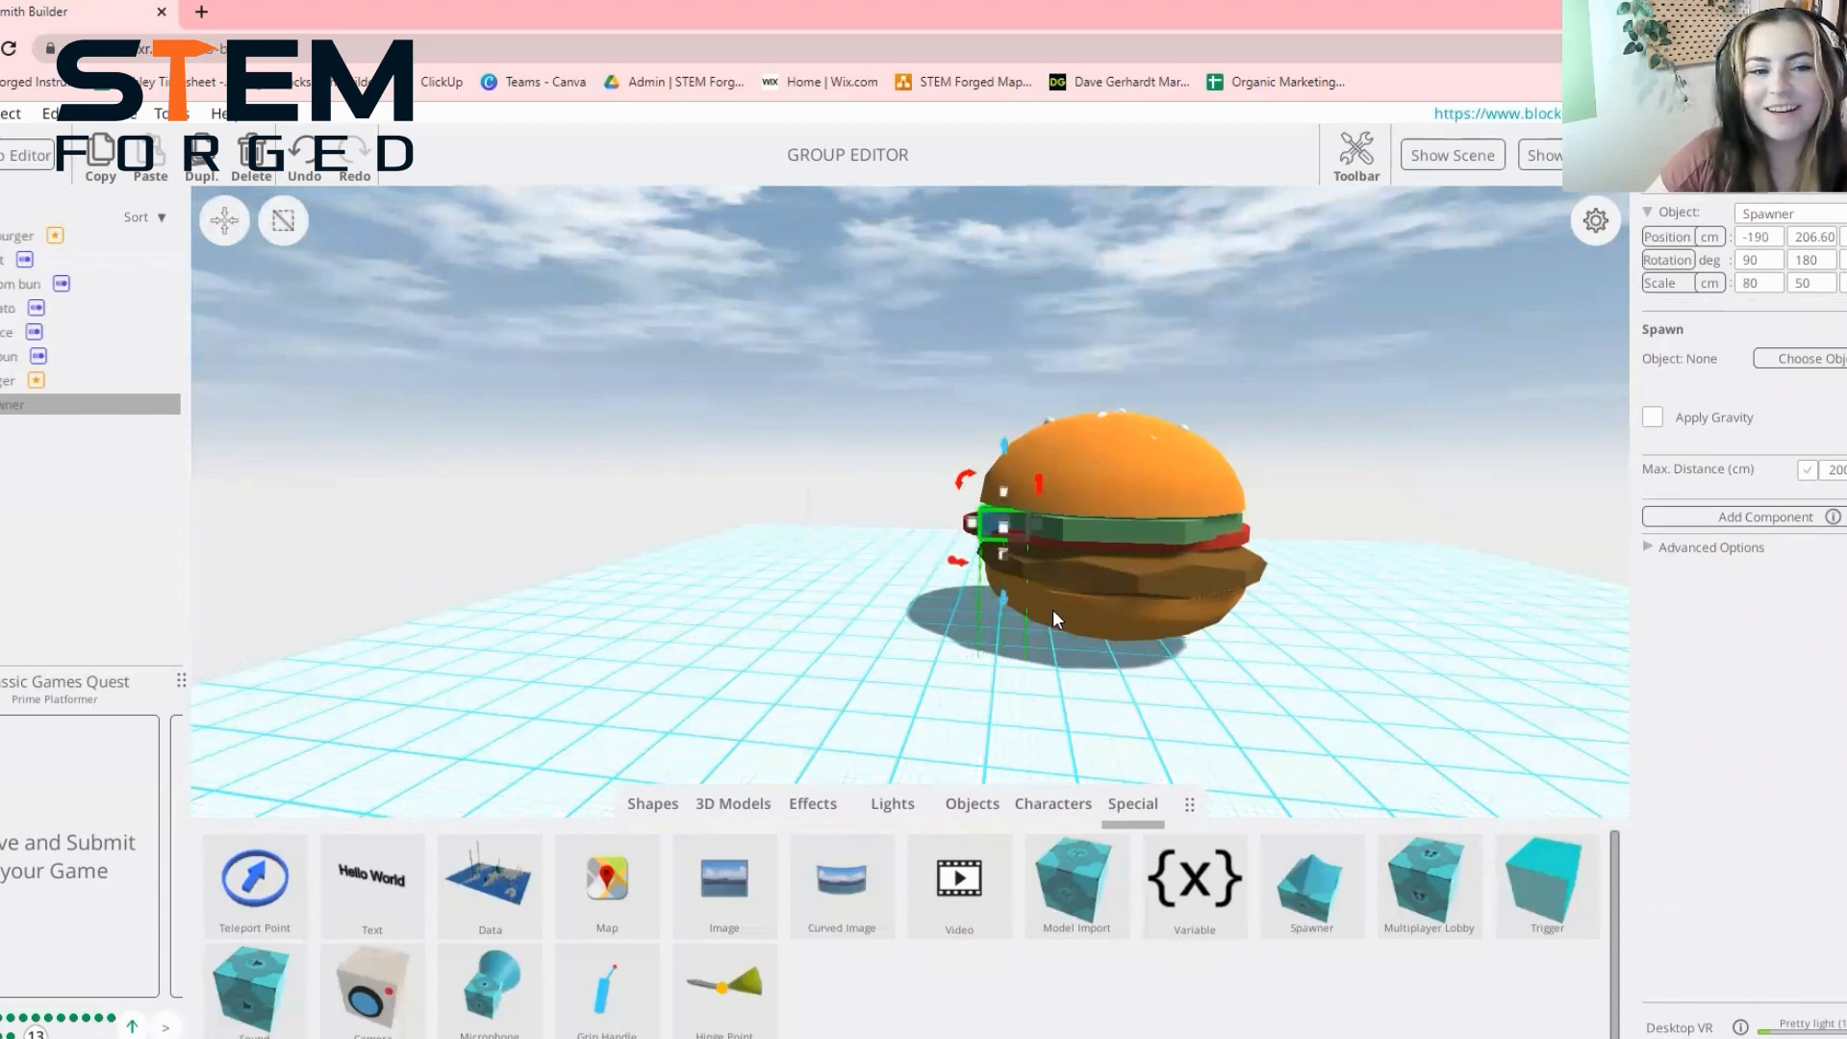
# Add a Low Poly Sphere beside the burger, flatten it to 30 cm high and raise it to a height of 230 cm
pyautogui.click(627, 465)
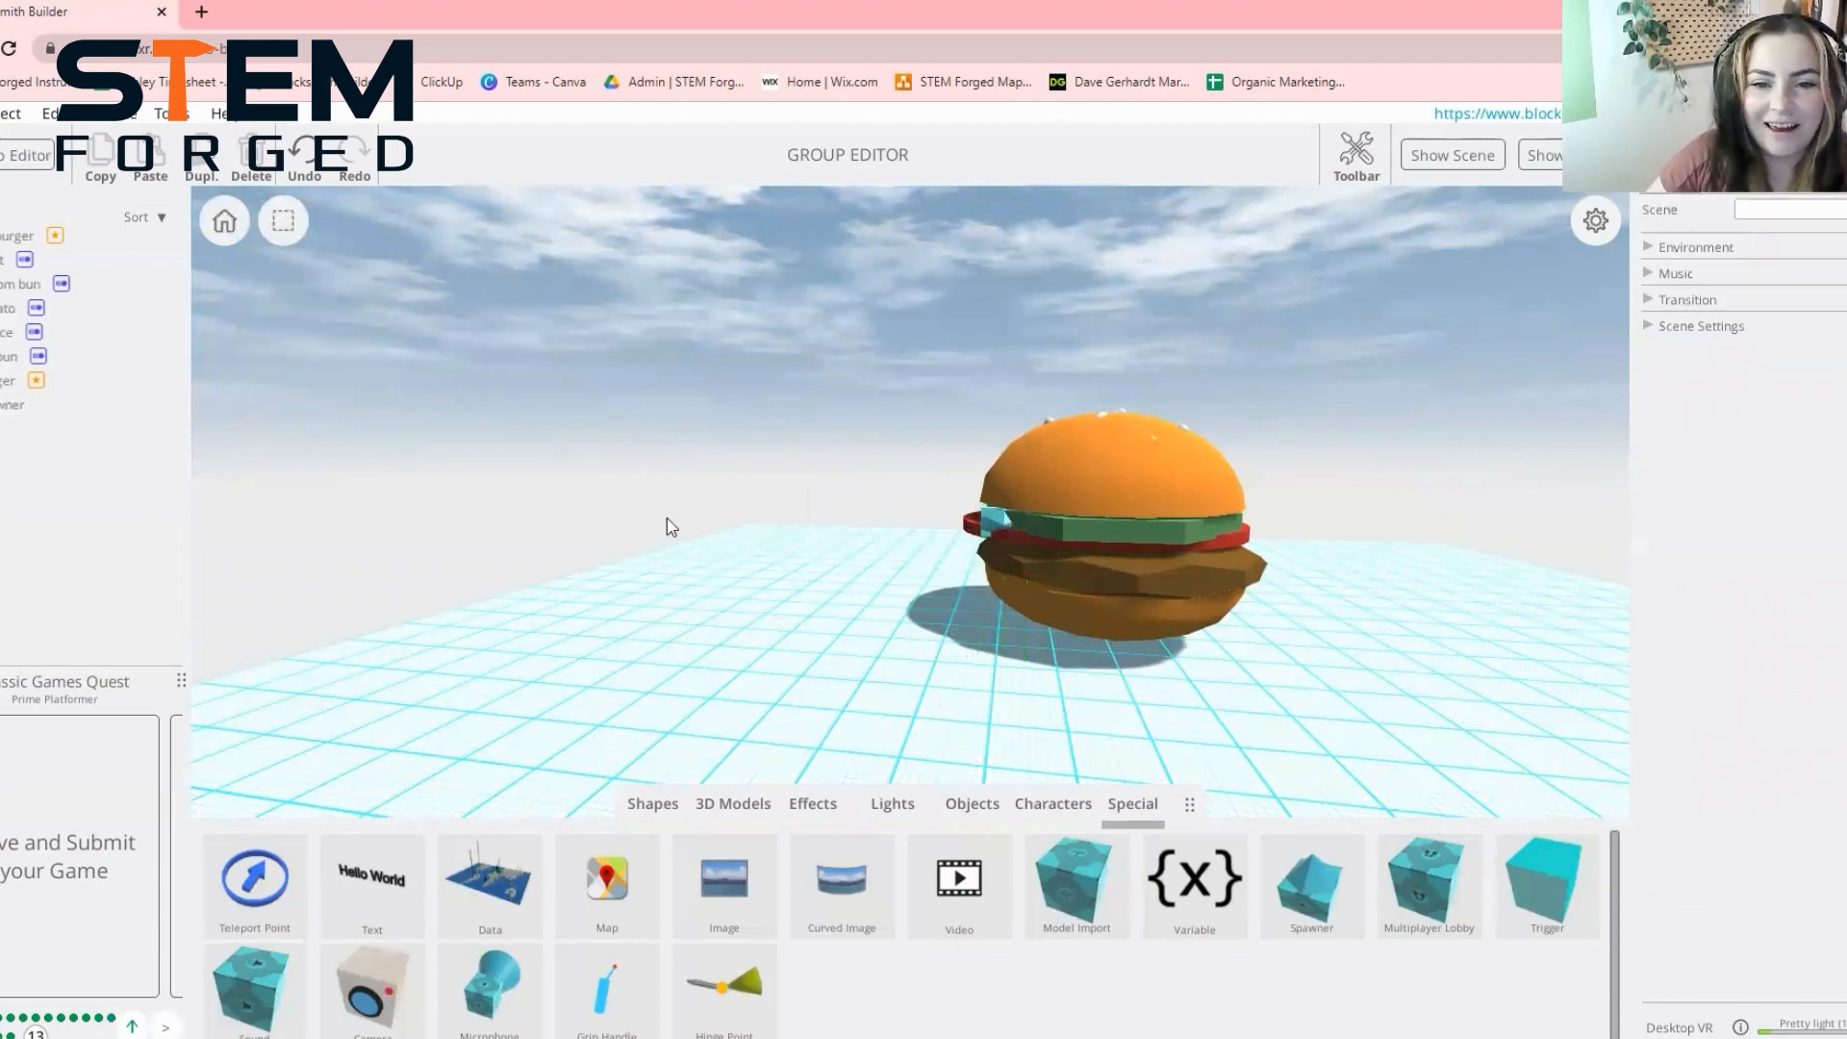
pyautogui.click(652, 823)
pyautogui.scroll(-1, 1247, 946)
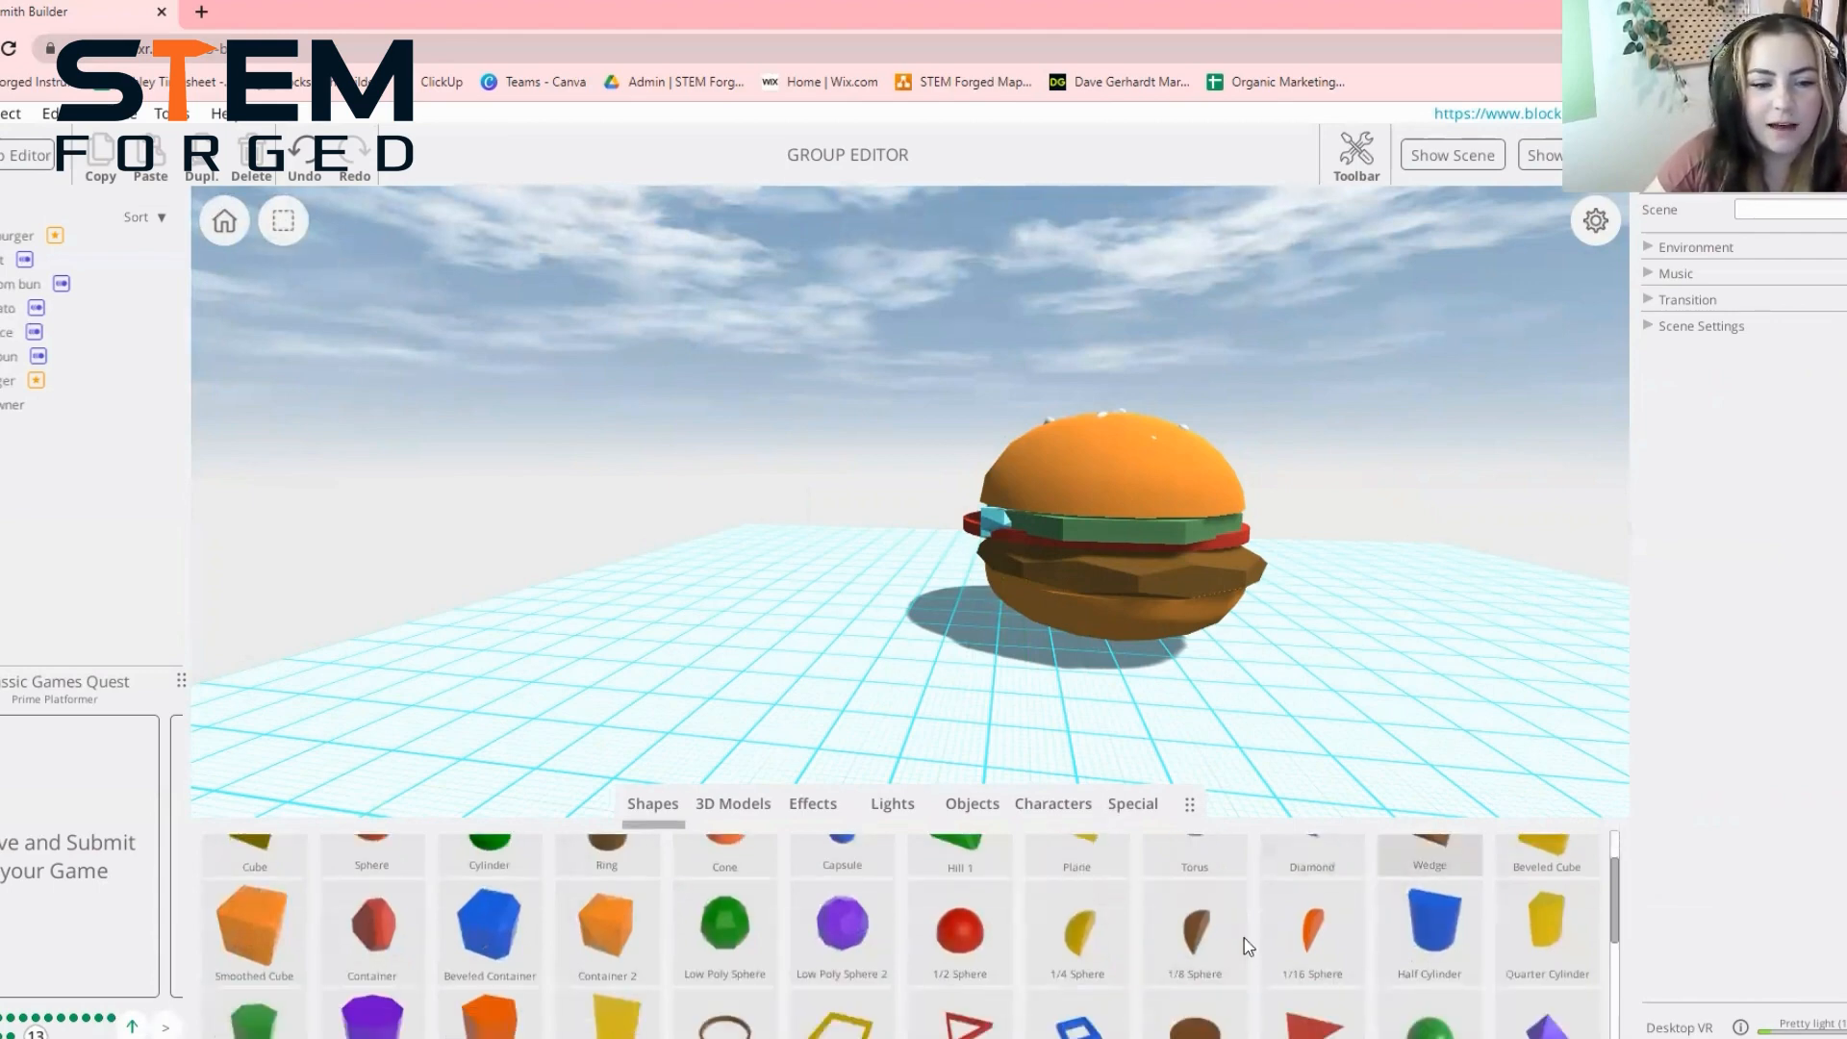
pyautogui.moveTo(710, 913); pyautogui.dragTo(885, 694)
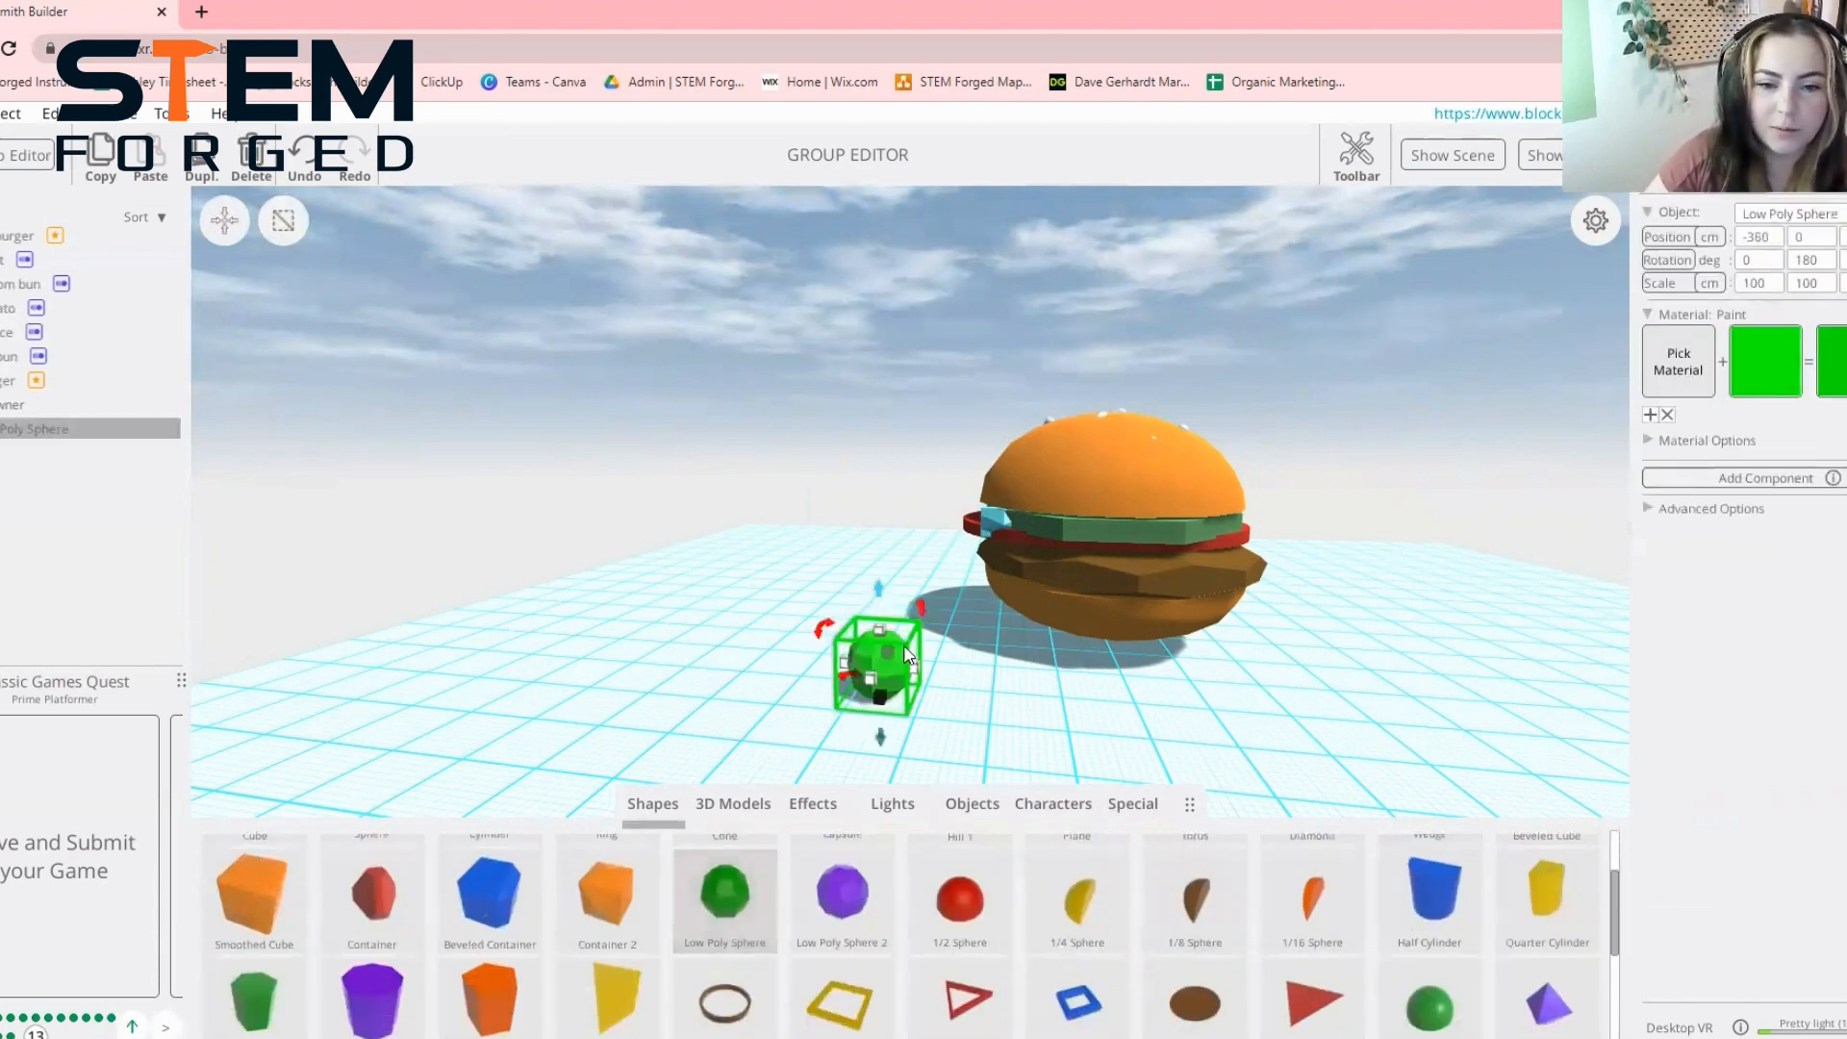
pyautogui.moveTo(880, 628); pyautogui.dragTo(880, 664)
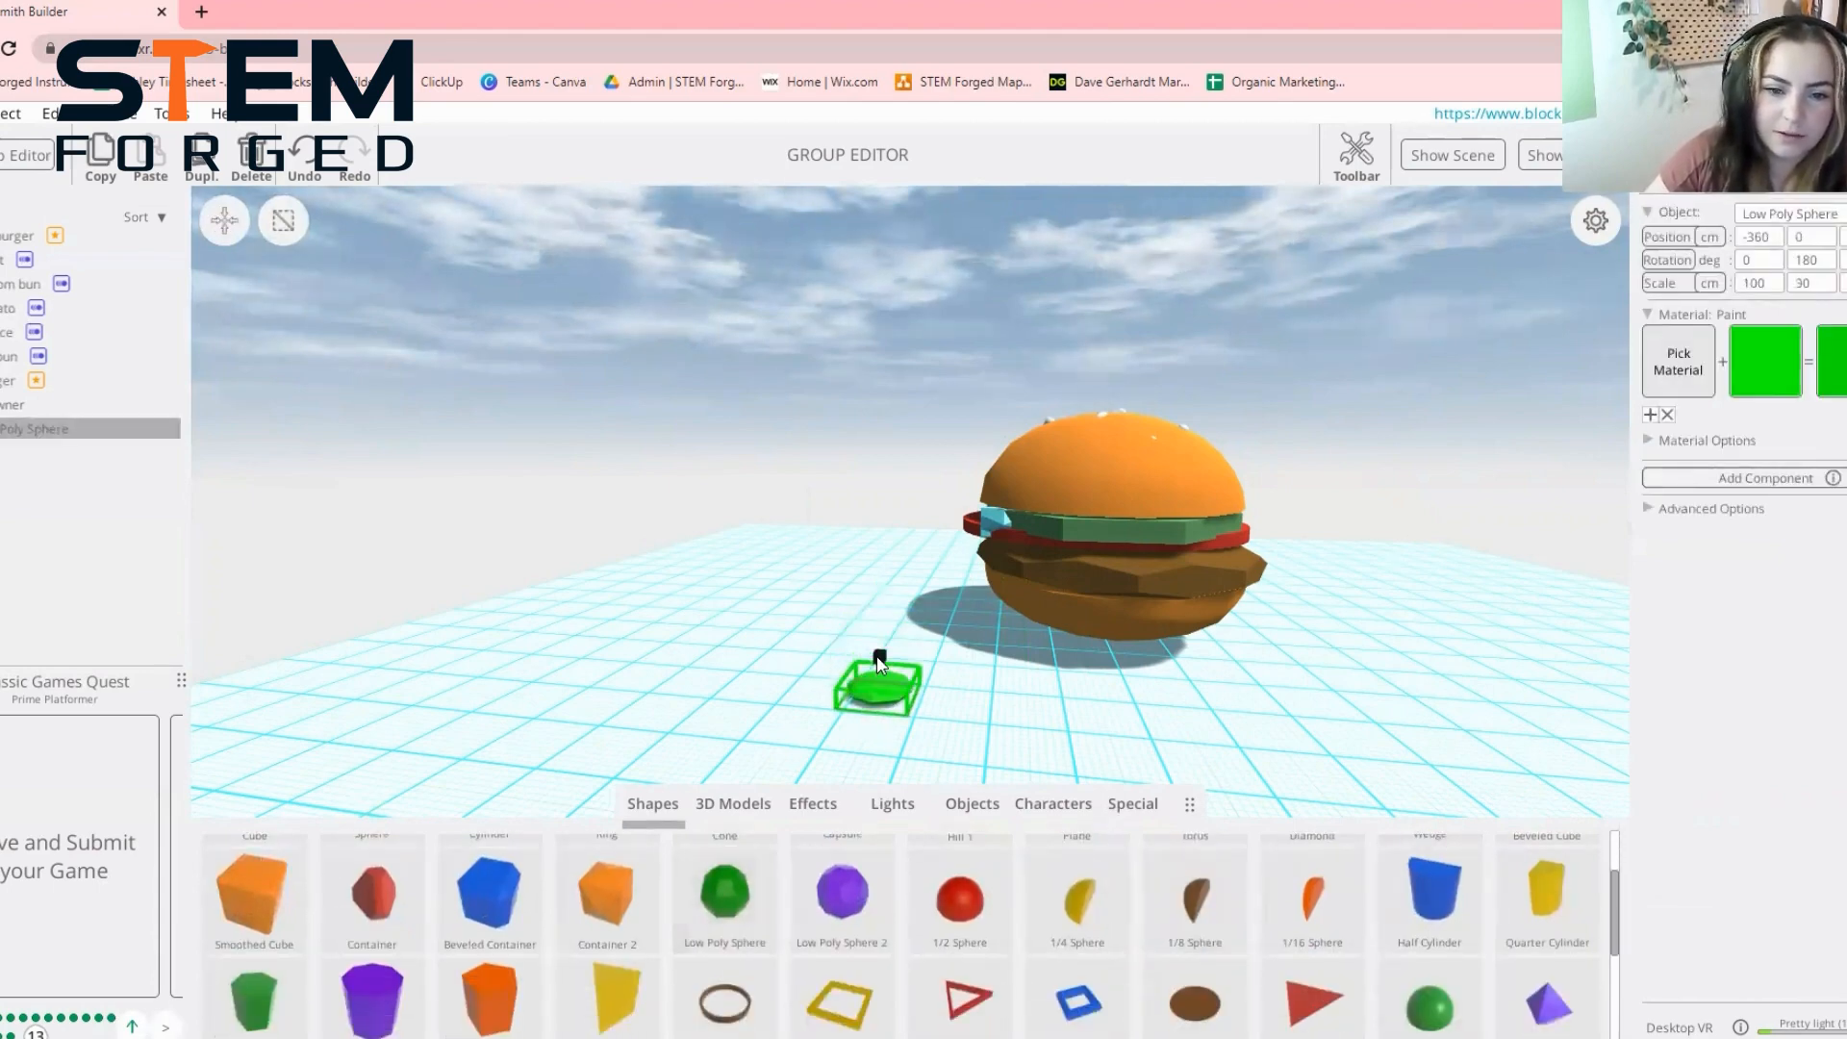
pyautogui.moveTo(940, 724); pyautogui.dragTo(1003, 497)
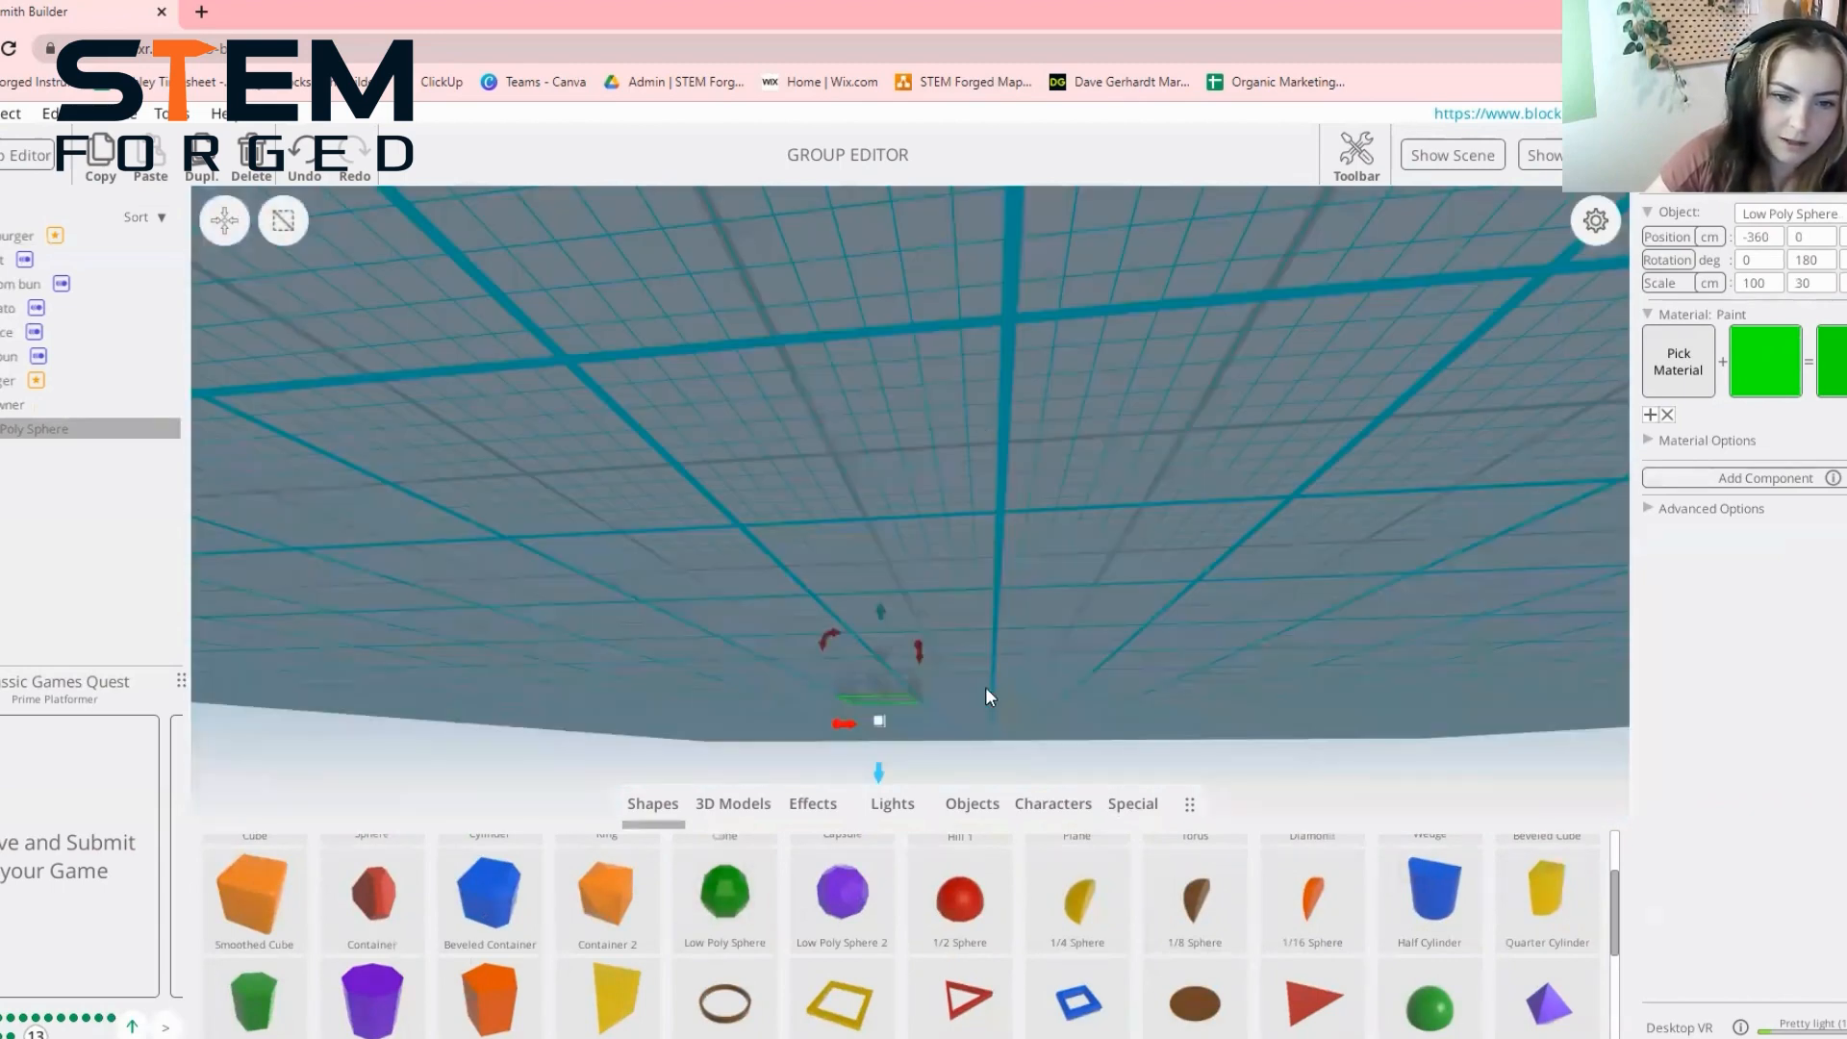
pyautogui.moveTo(986, 689); pyautogui.dragTo(924, 720)
pyautogui.moveTo(881, 619); pyautogui.dragTo(840, 501)
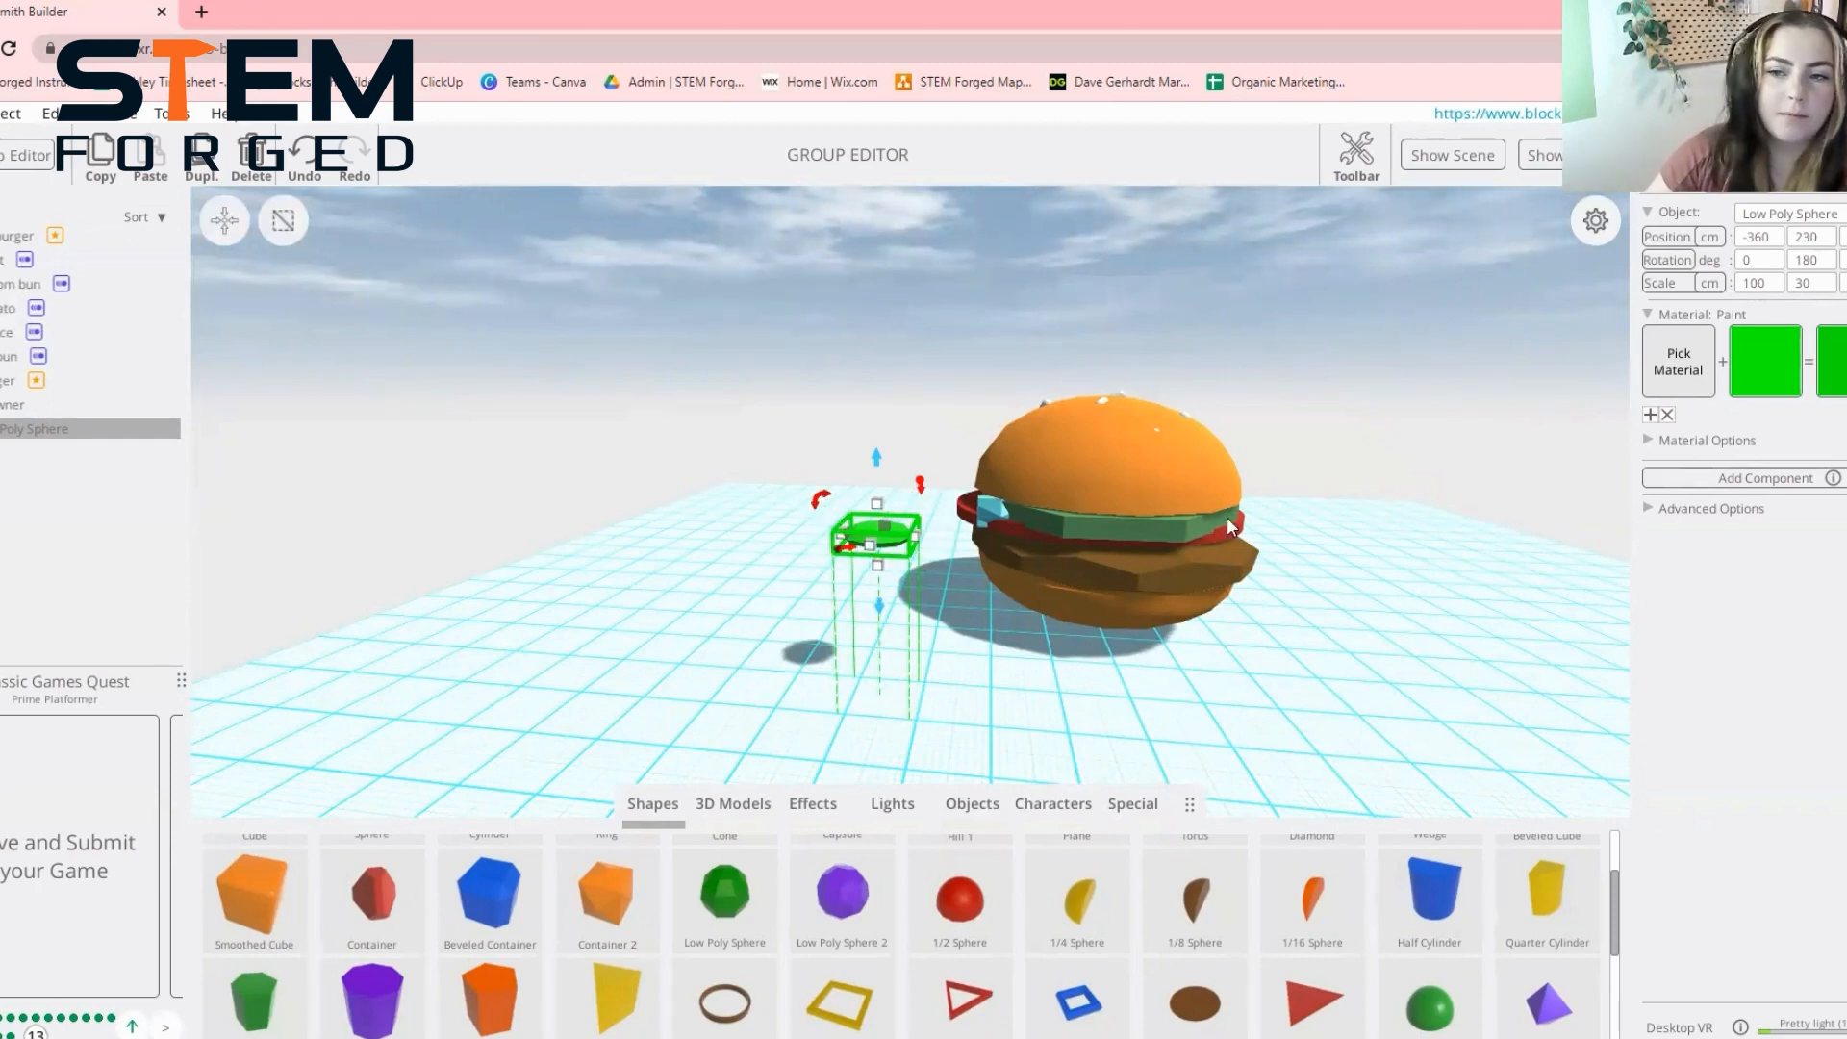
# Apply the Rope Worn material from the Cloth & Skin category to the flattened sphere
pyautogui.click(1670, 366)
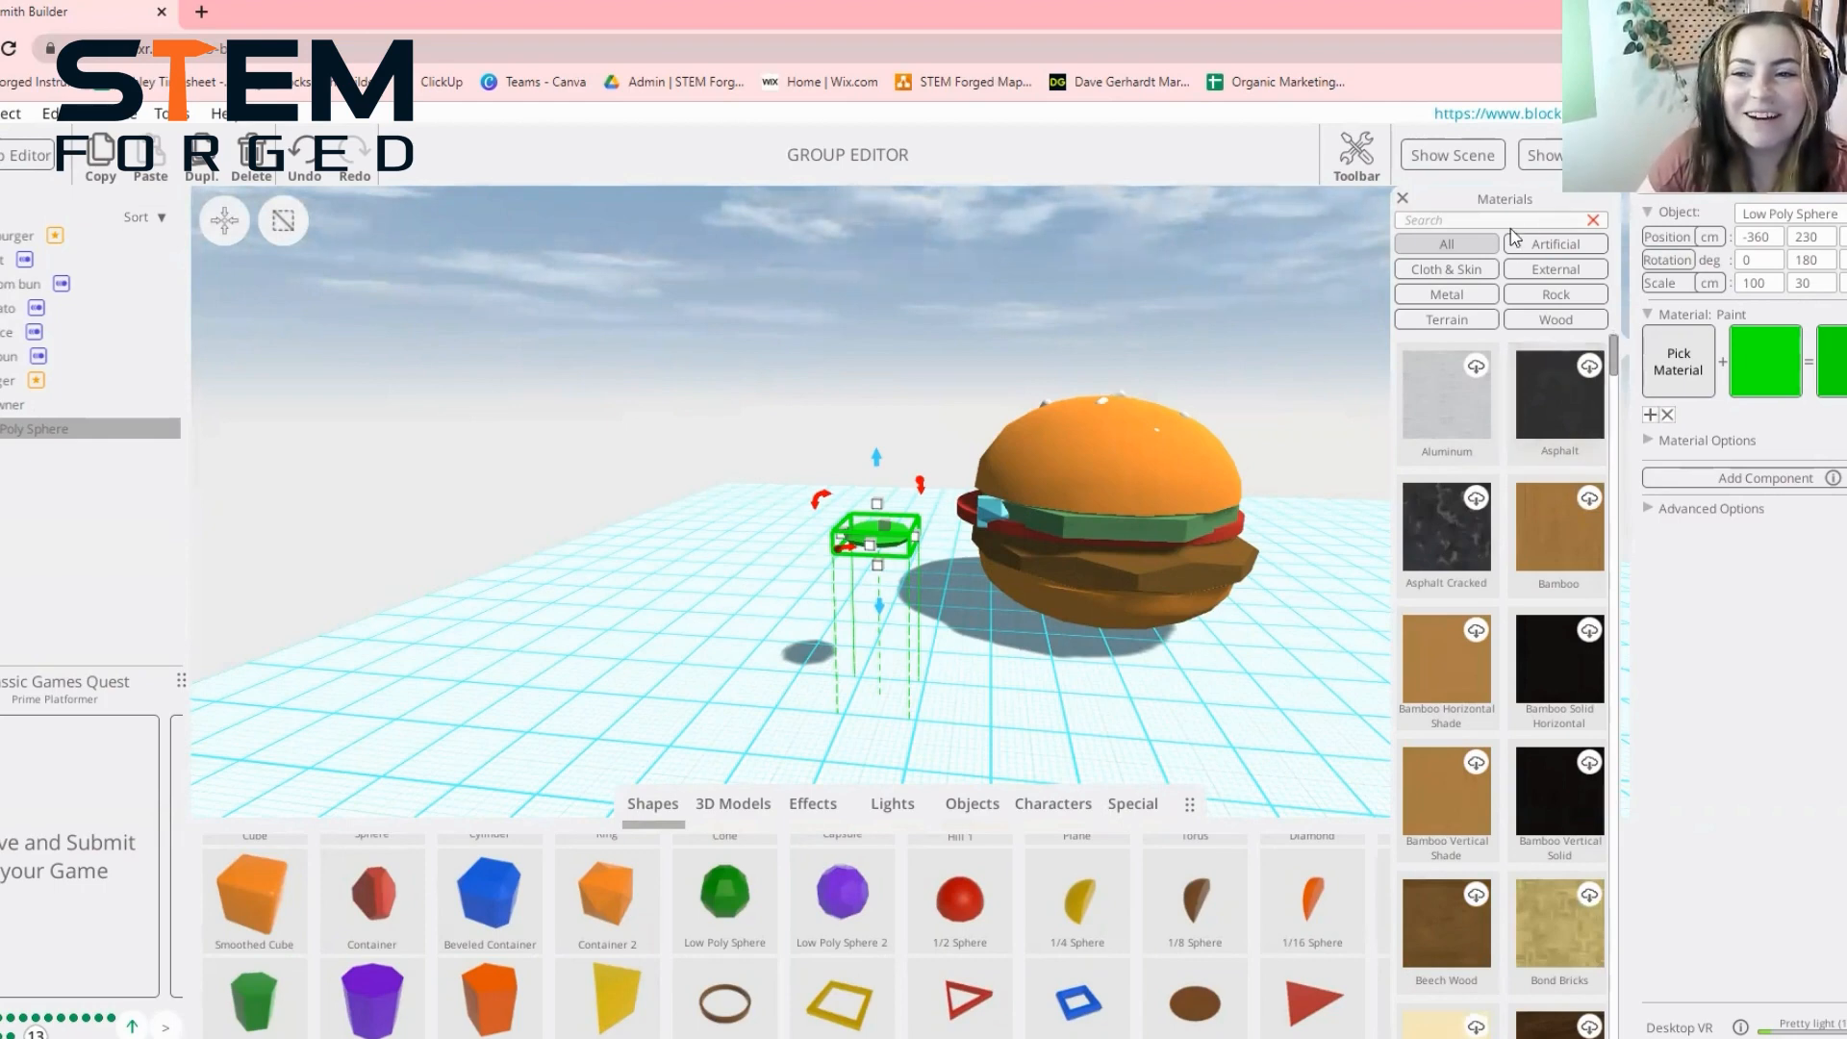
pyautogui.click(1482, 273)
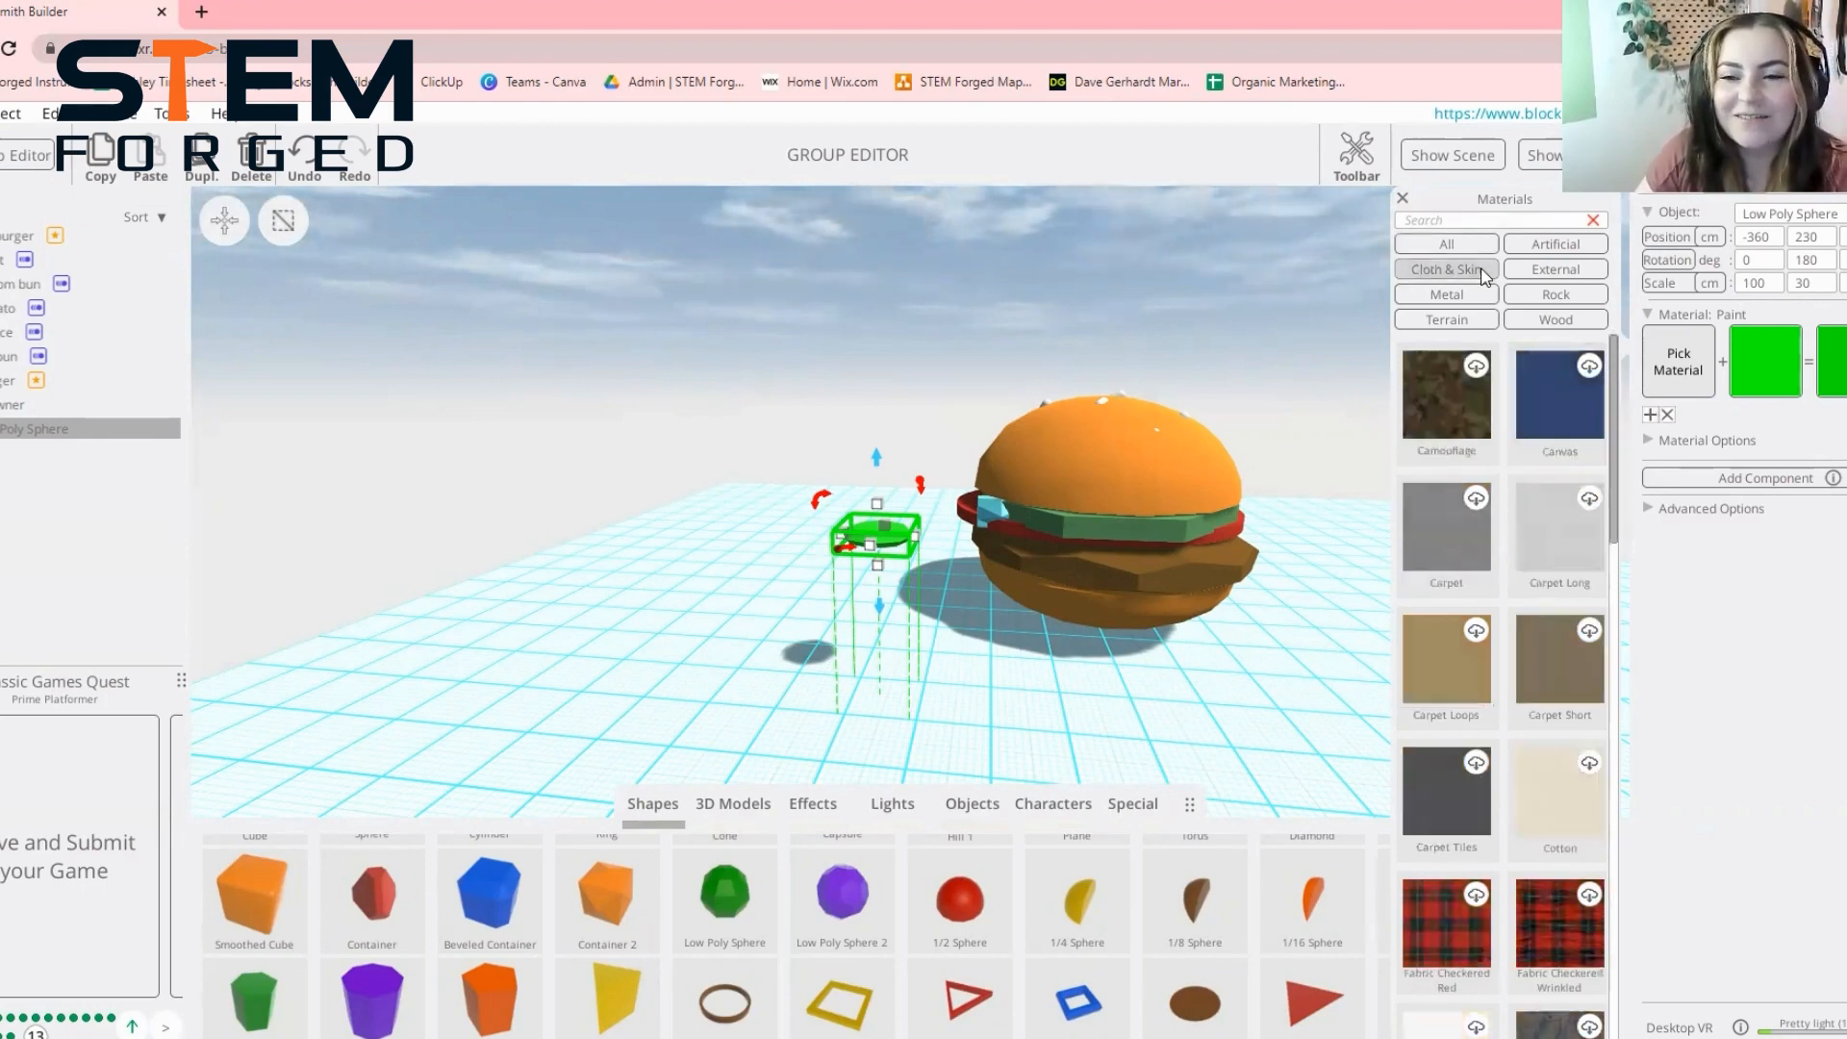
pyautogui.scroll(-4, 1567, 629)
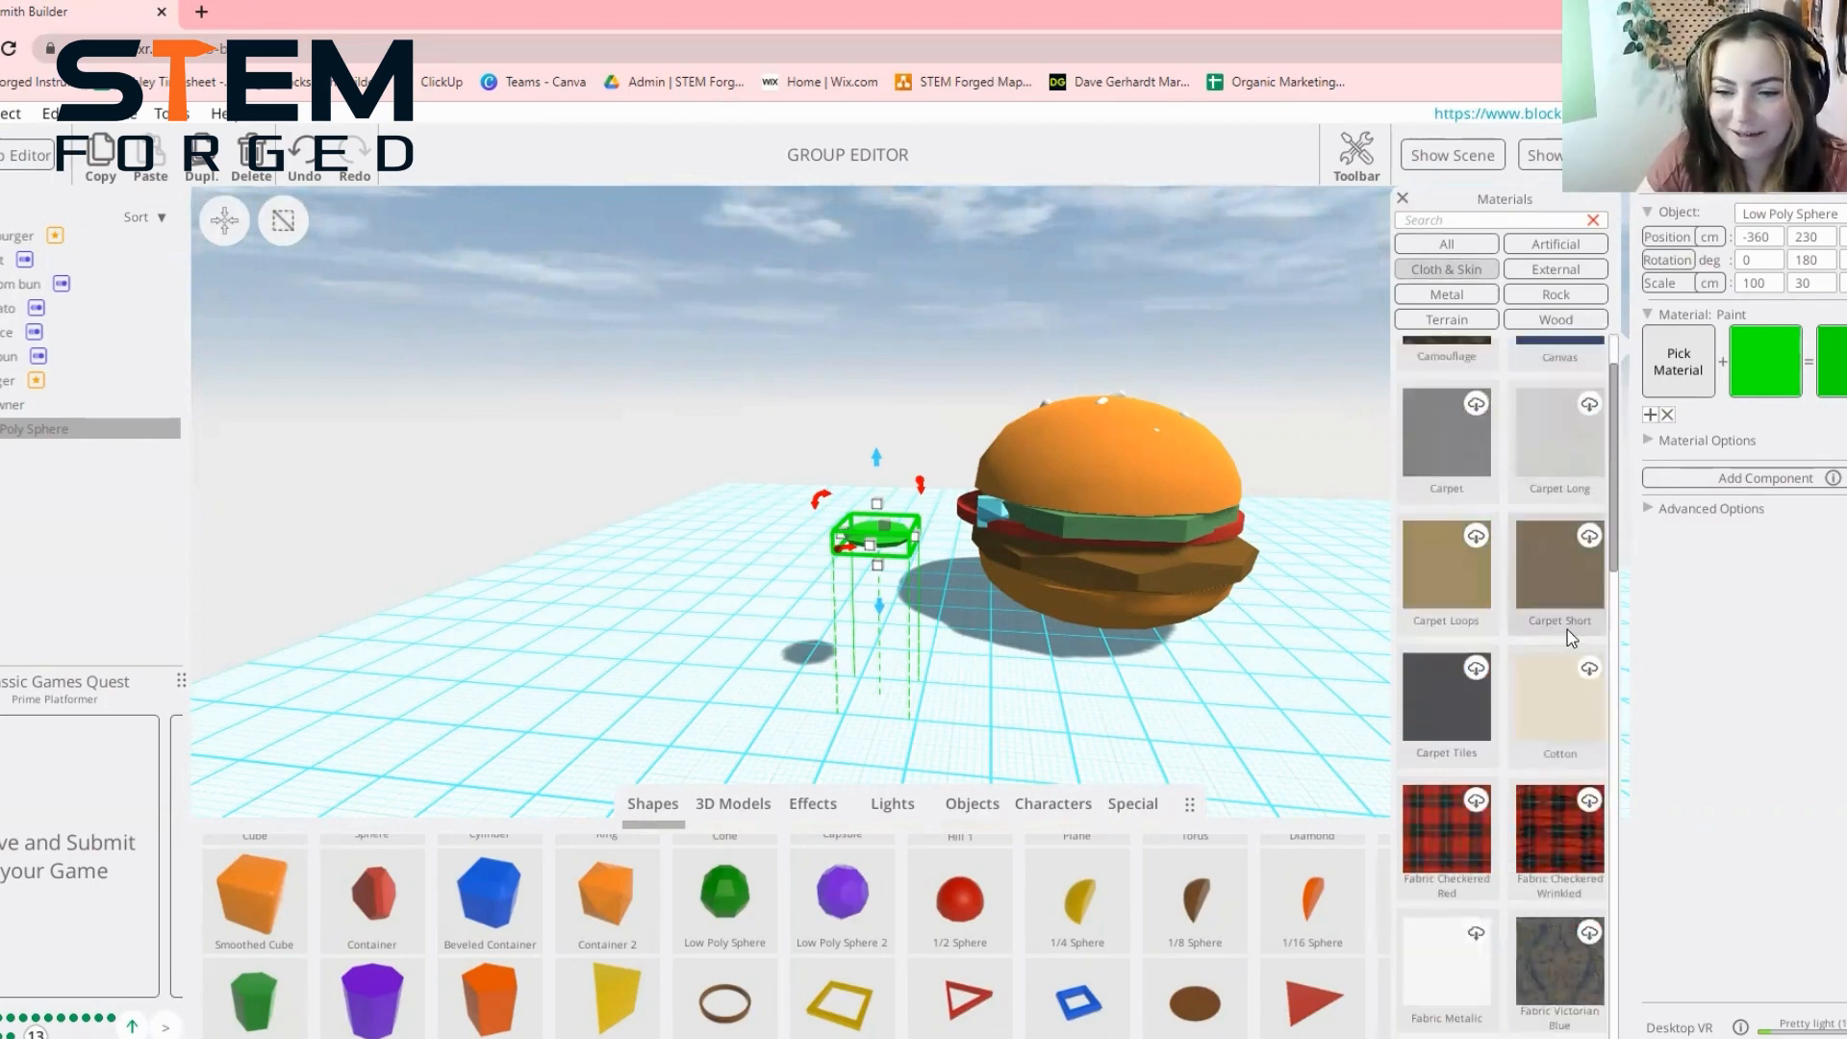
pyautogui.scroll(-5, 1562, 627)
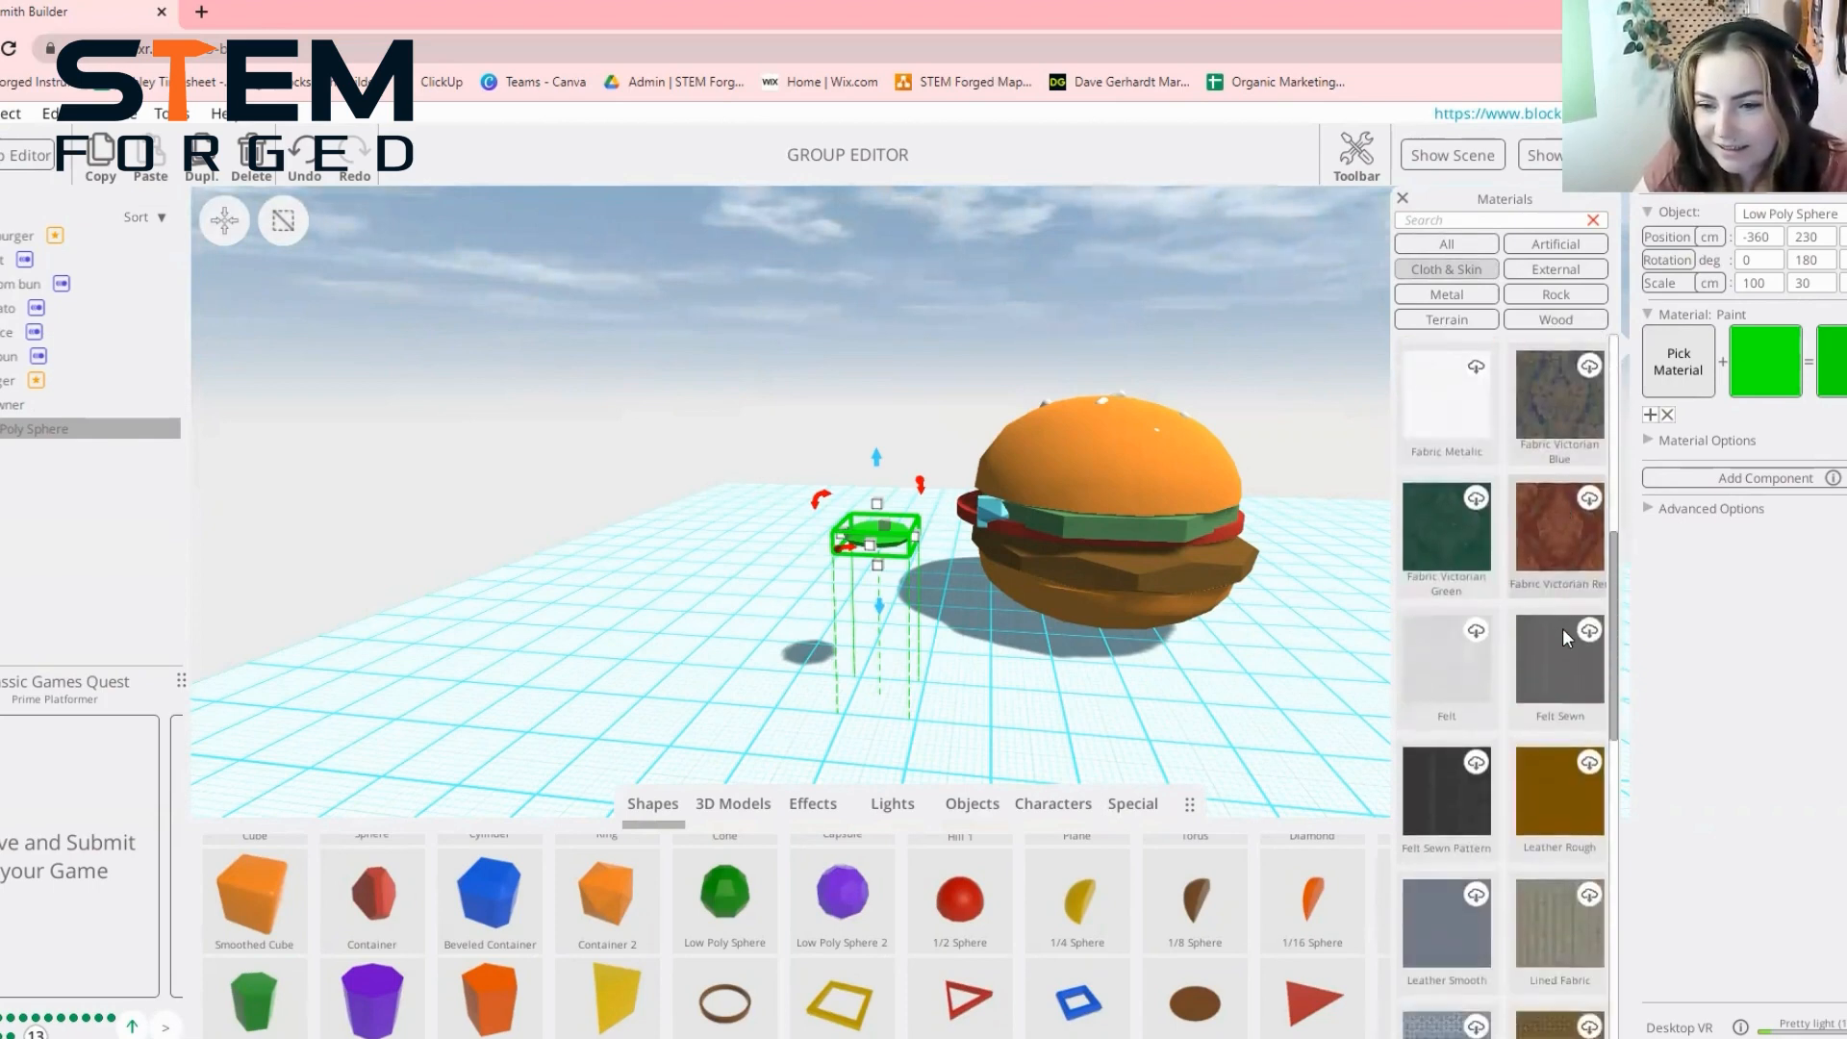
pyautogui.scroll(-3, 1562, 627)
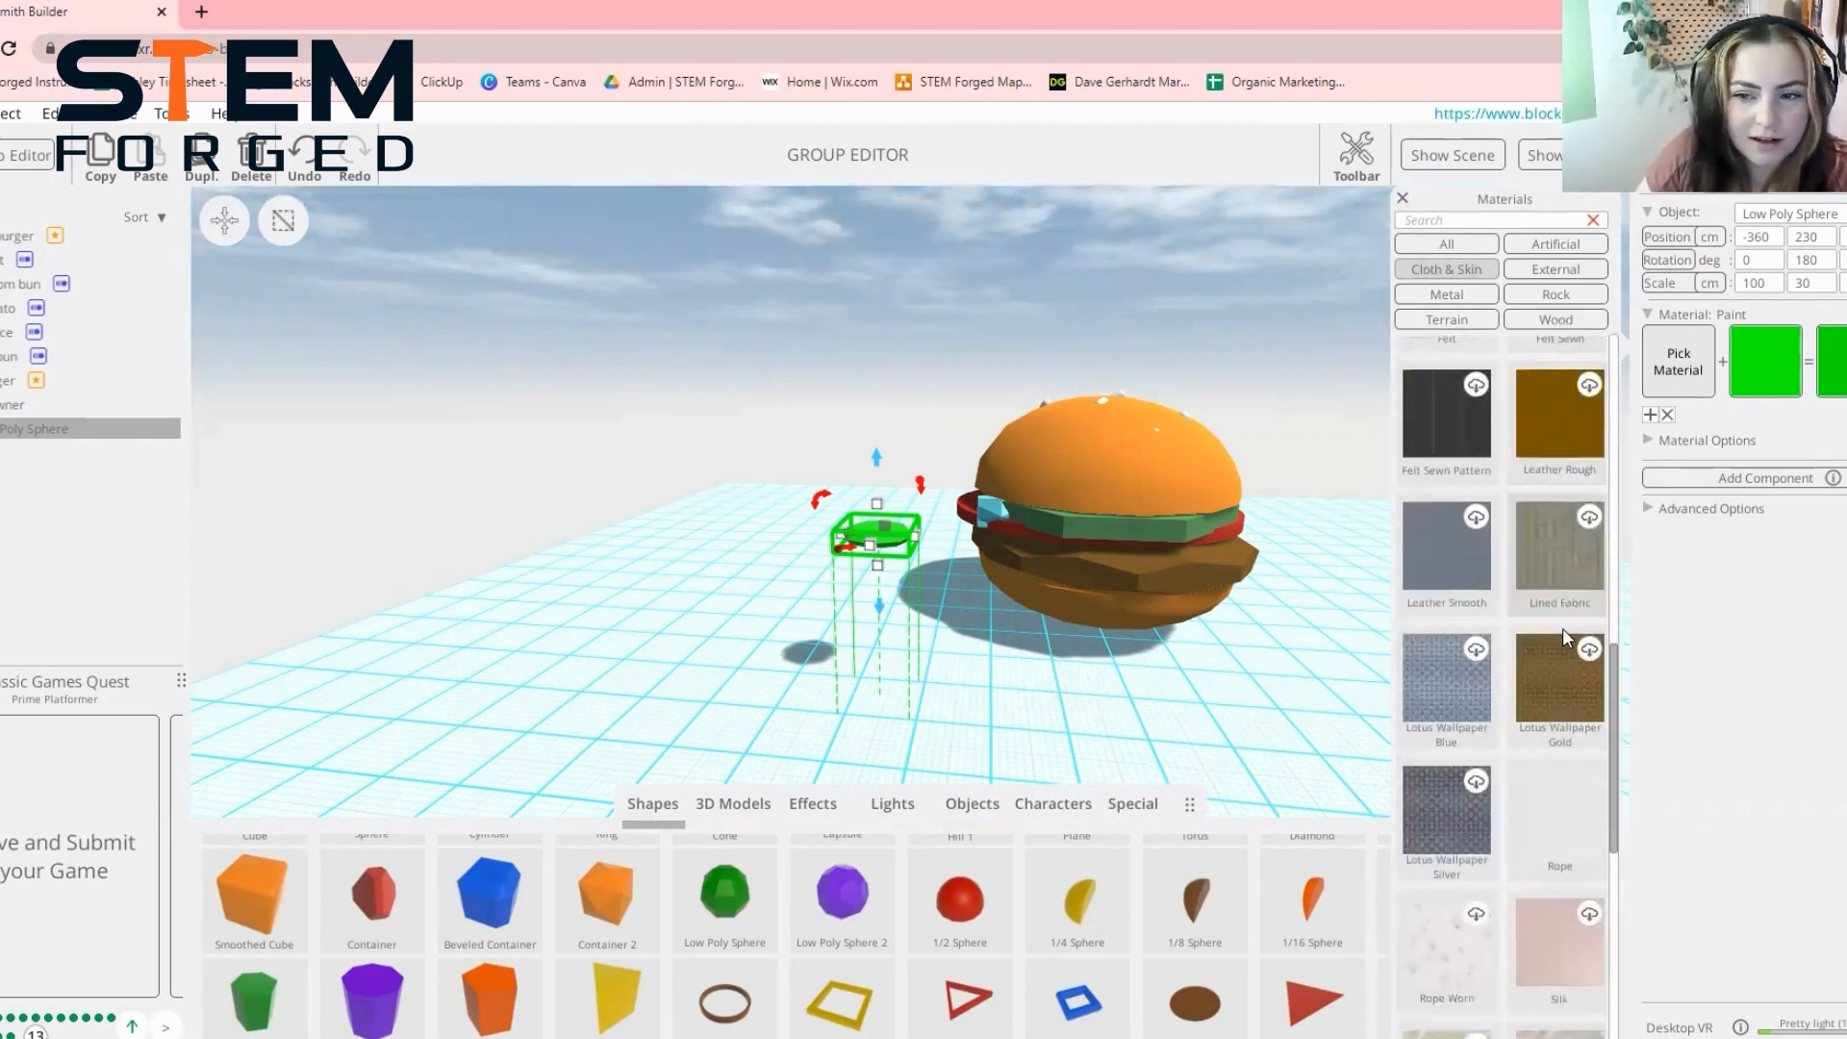
pyautogui.scroll(-3, 1526, 642)
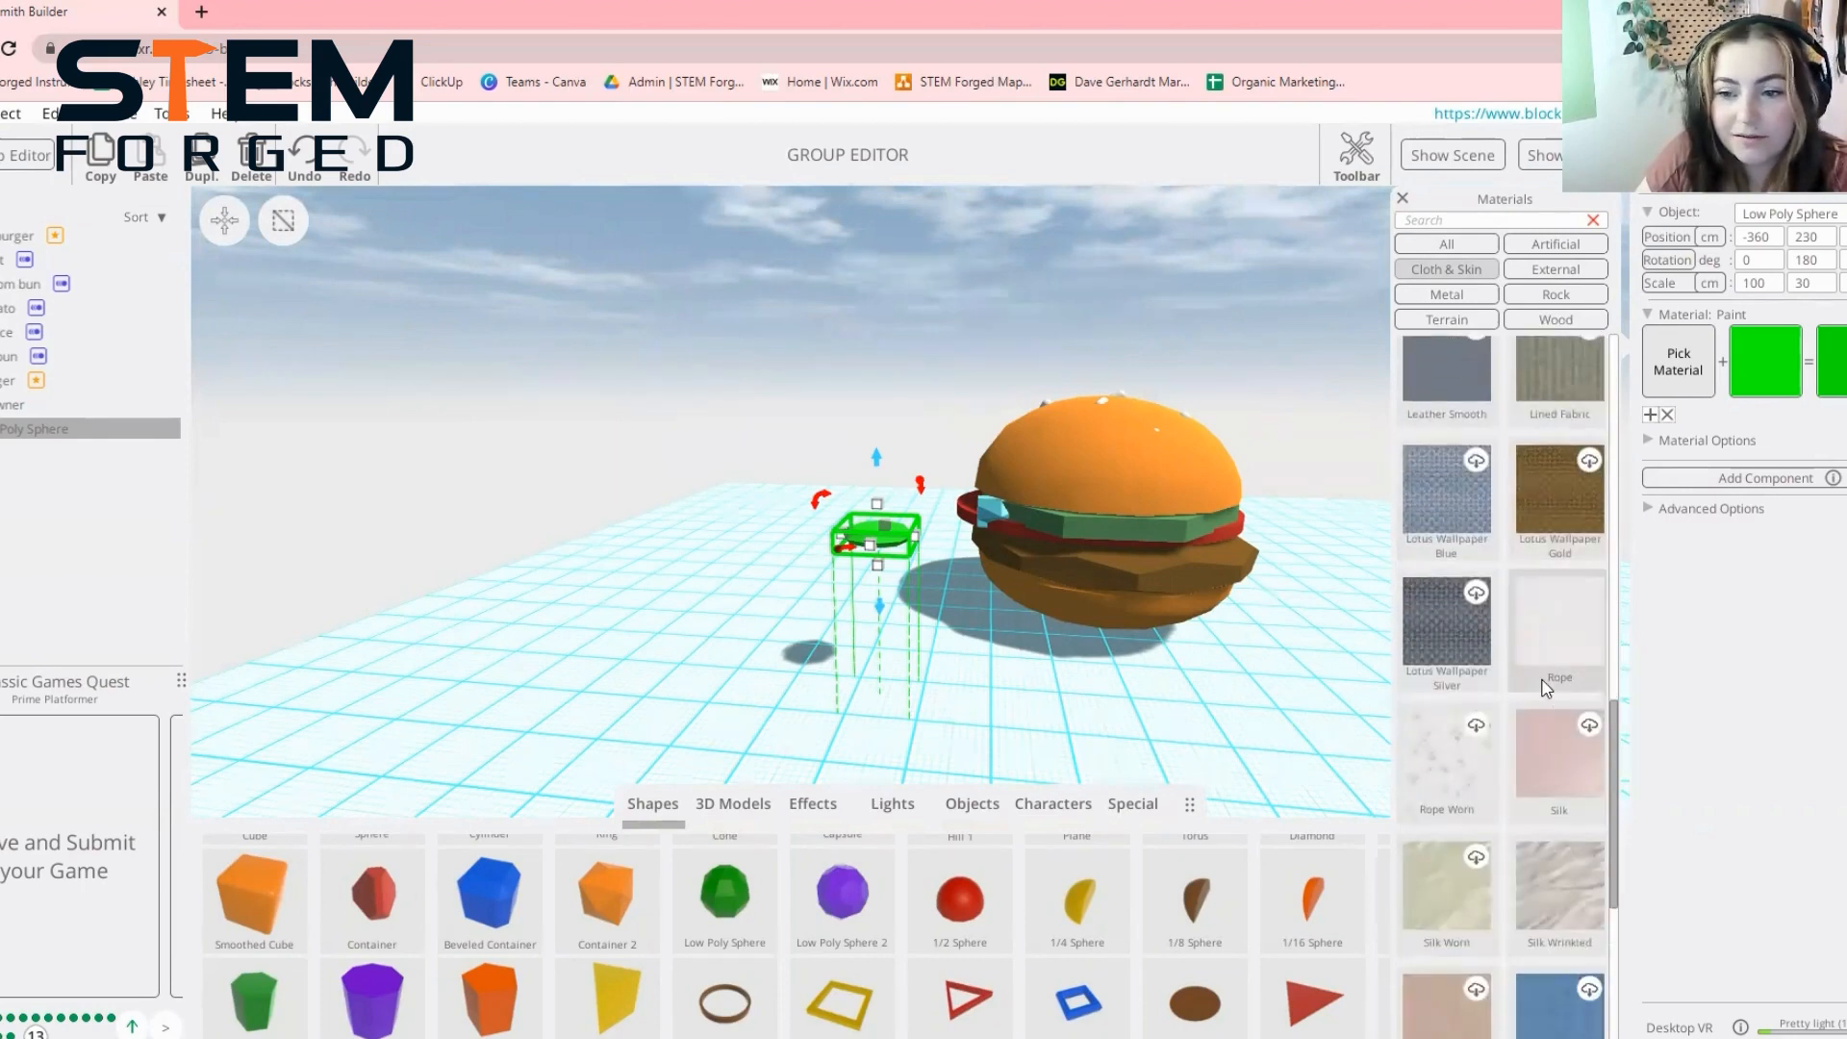
pyautogui.scroll(-1, 1592, 747)
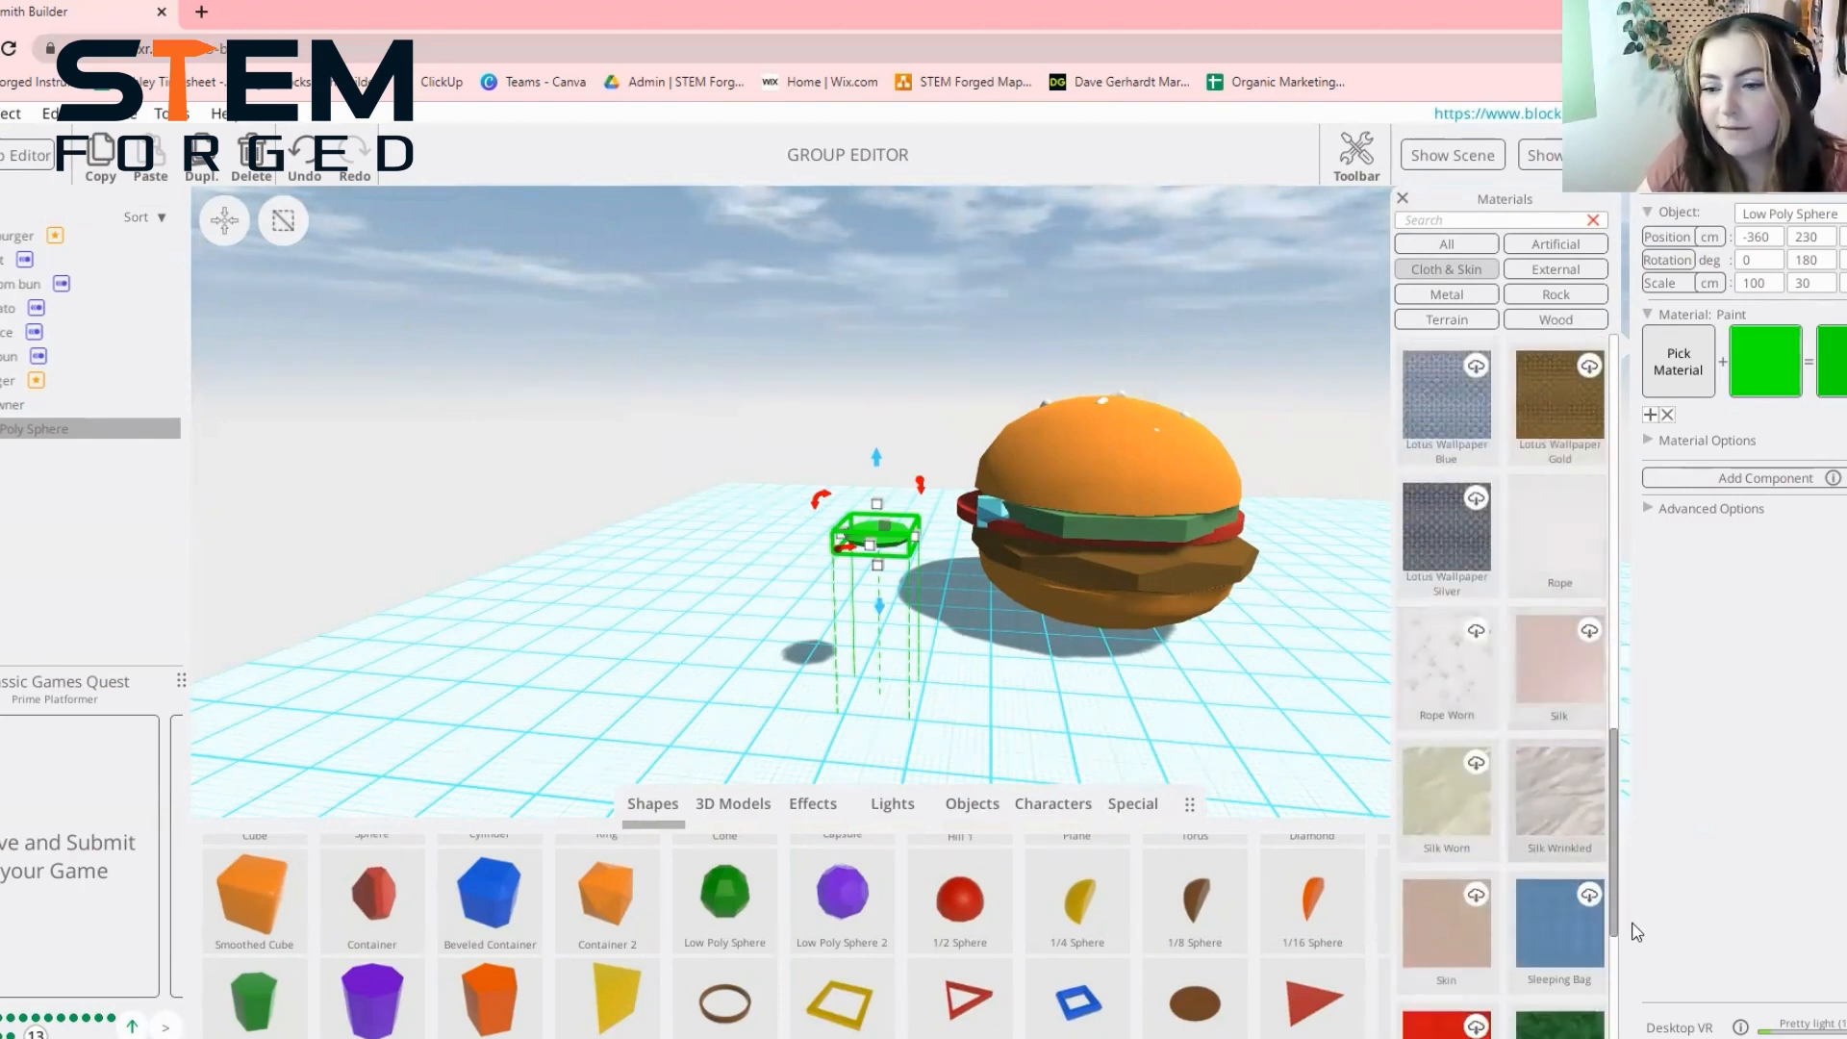
pyautogui.click(1427, 708)
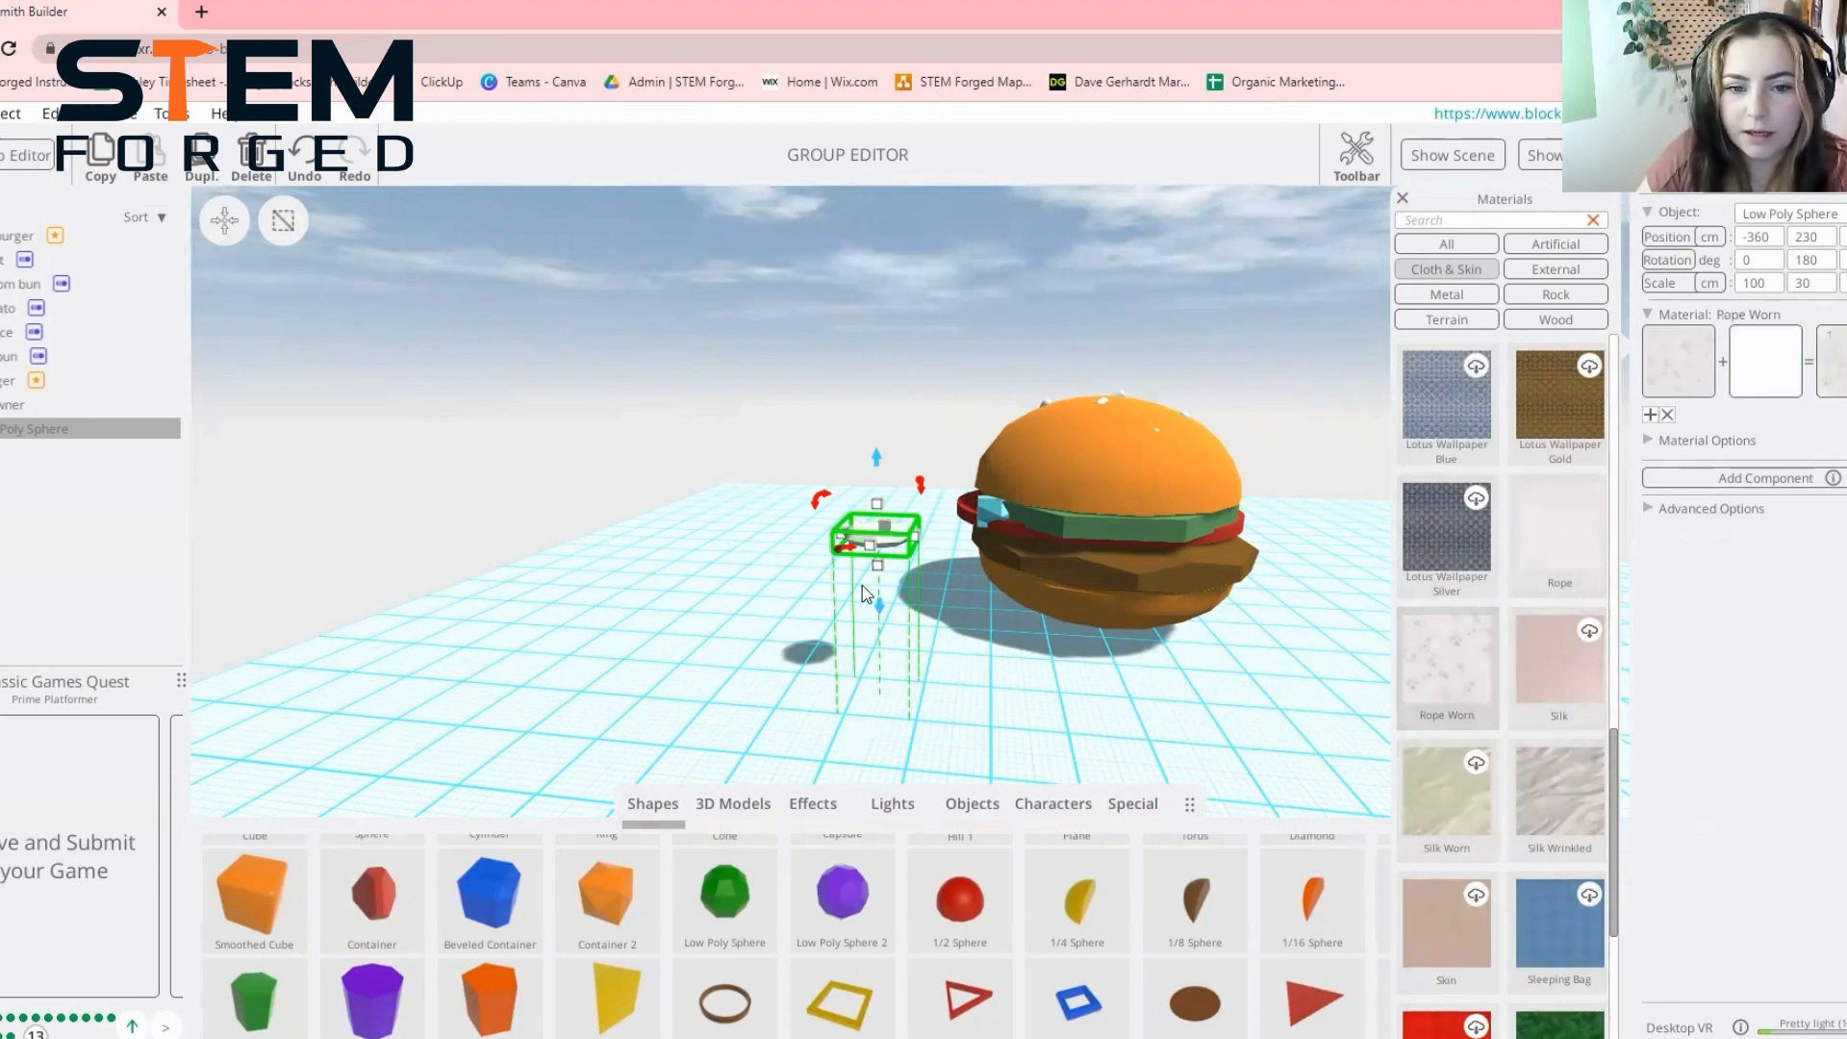
pyautogui.scroll(5, 862, 585)
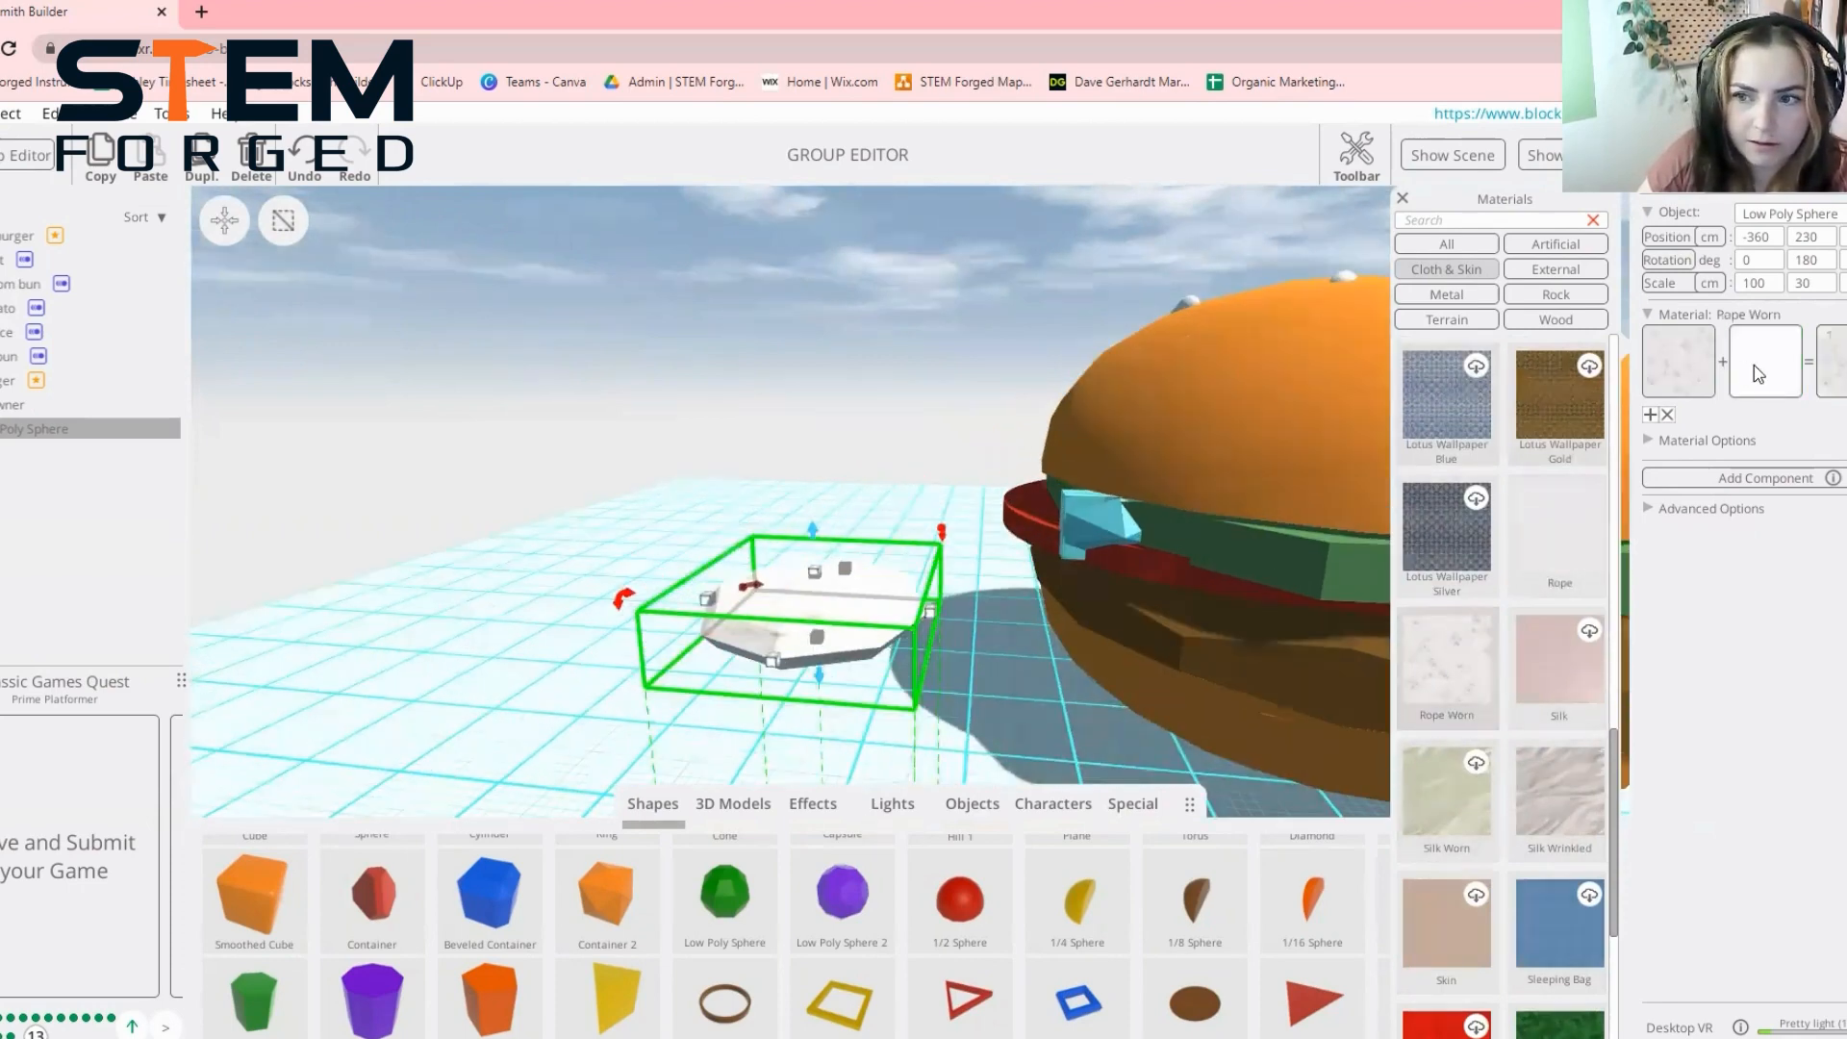
# Tint the flattened sphere mossy yellow-green, change its material to Snake Skin and close the material library
pyautogui.click(1757, 371)
pyautogui.click(1846, 580)
pyautogui.click(1809, 542)
pyautogui.click(1827, 514)
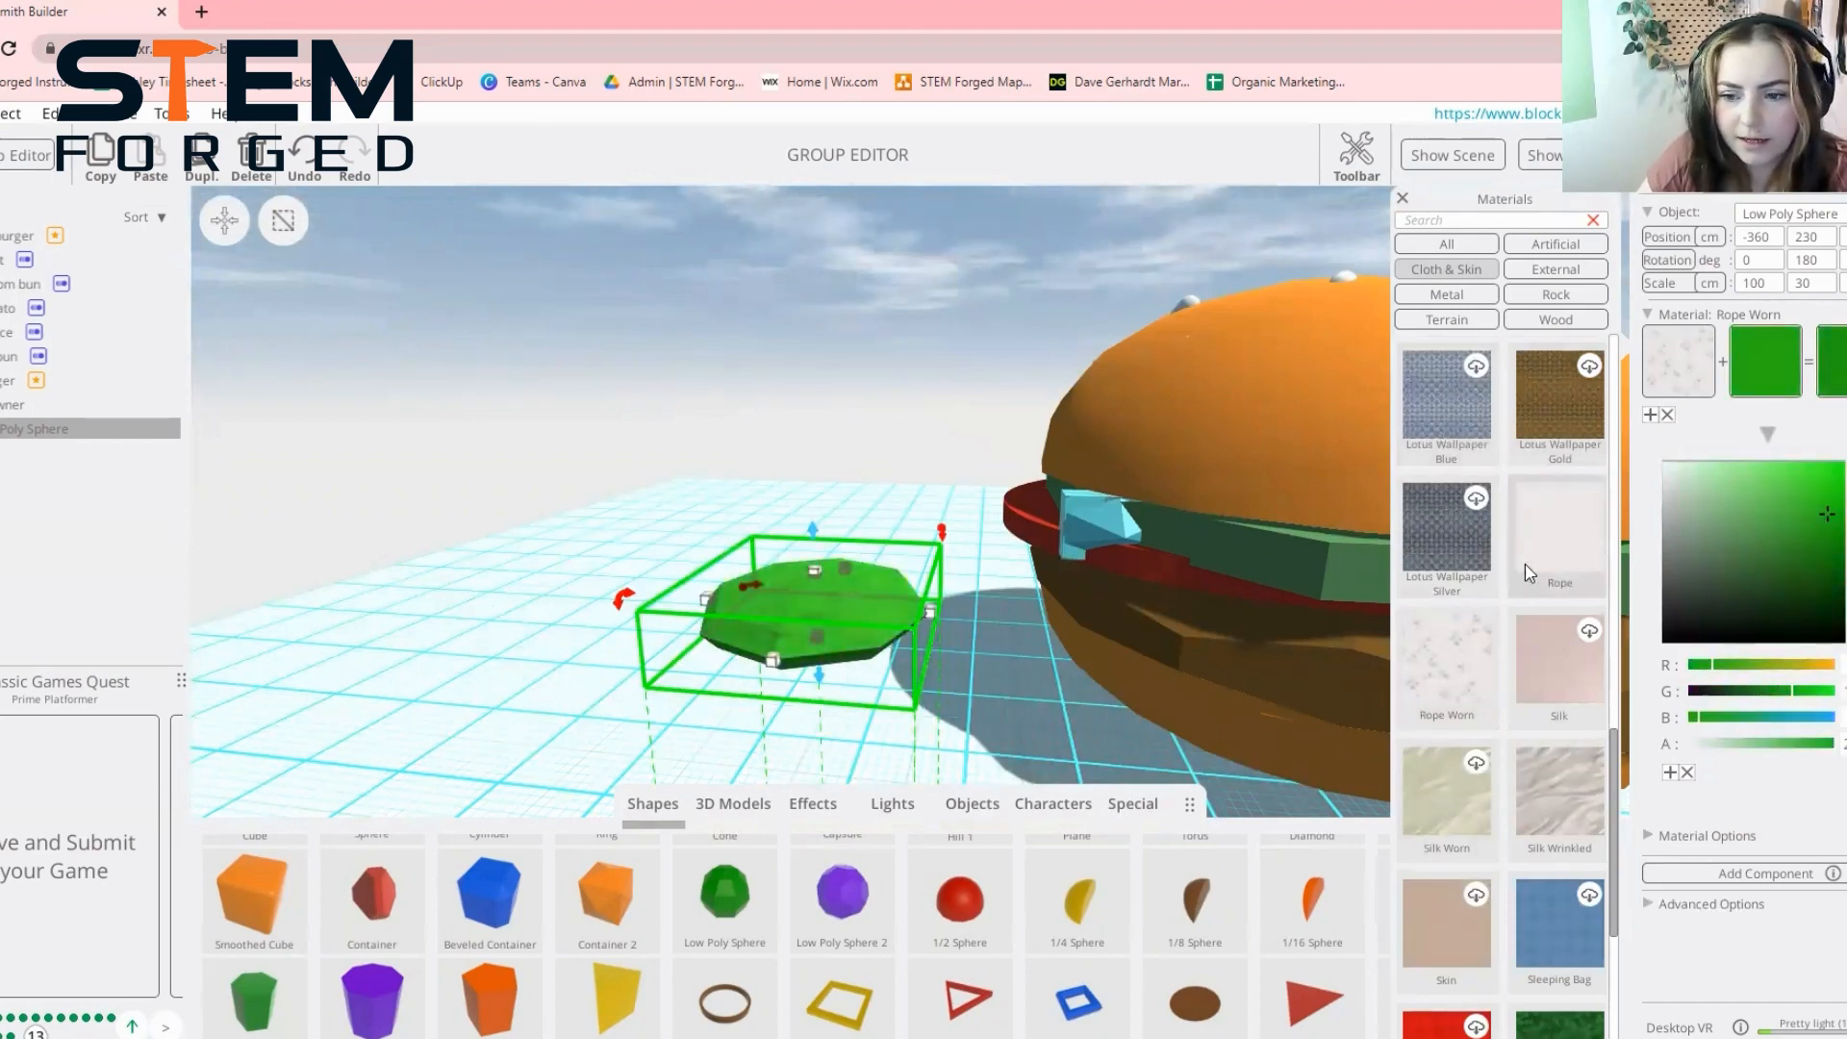
pyautogui.scroll(-3, 1526, 563)
pyautogui.click(1563, 863)
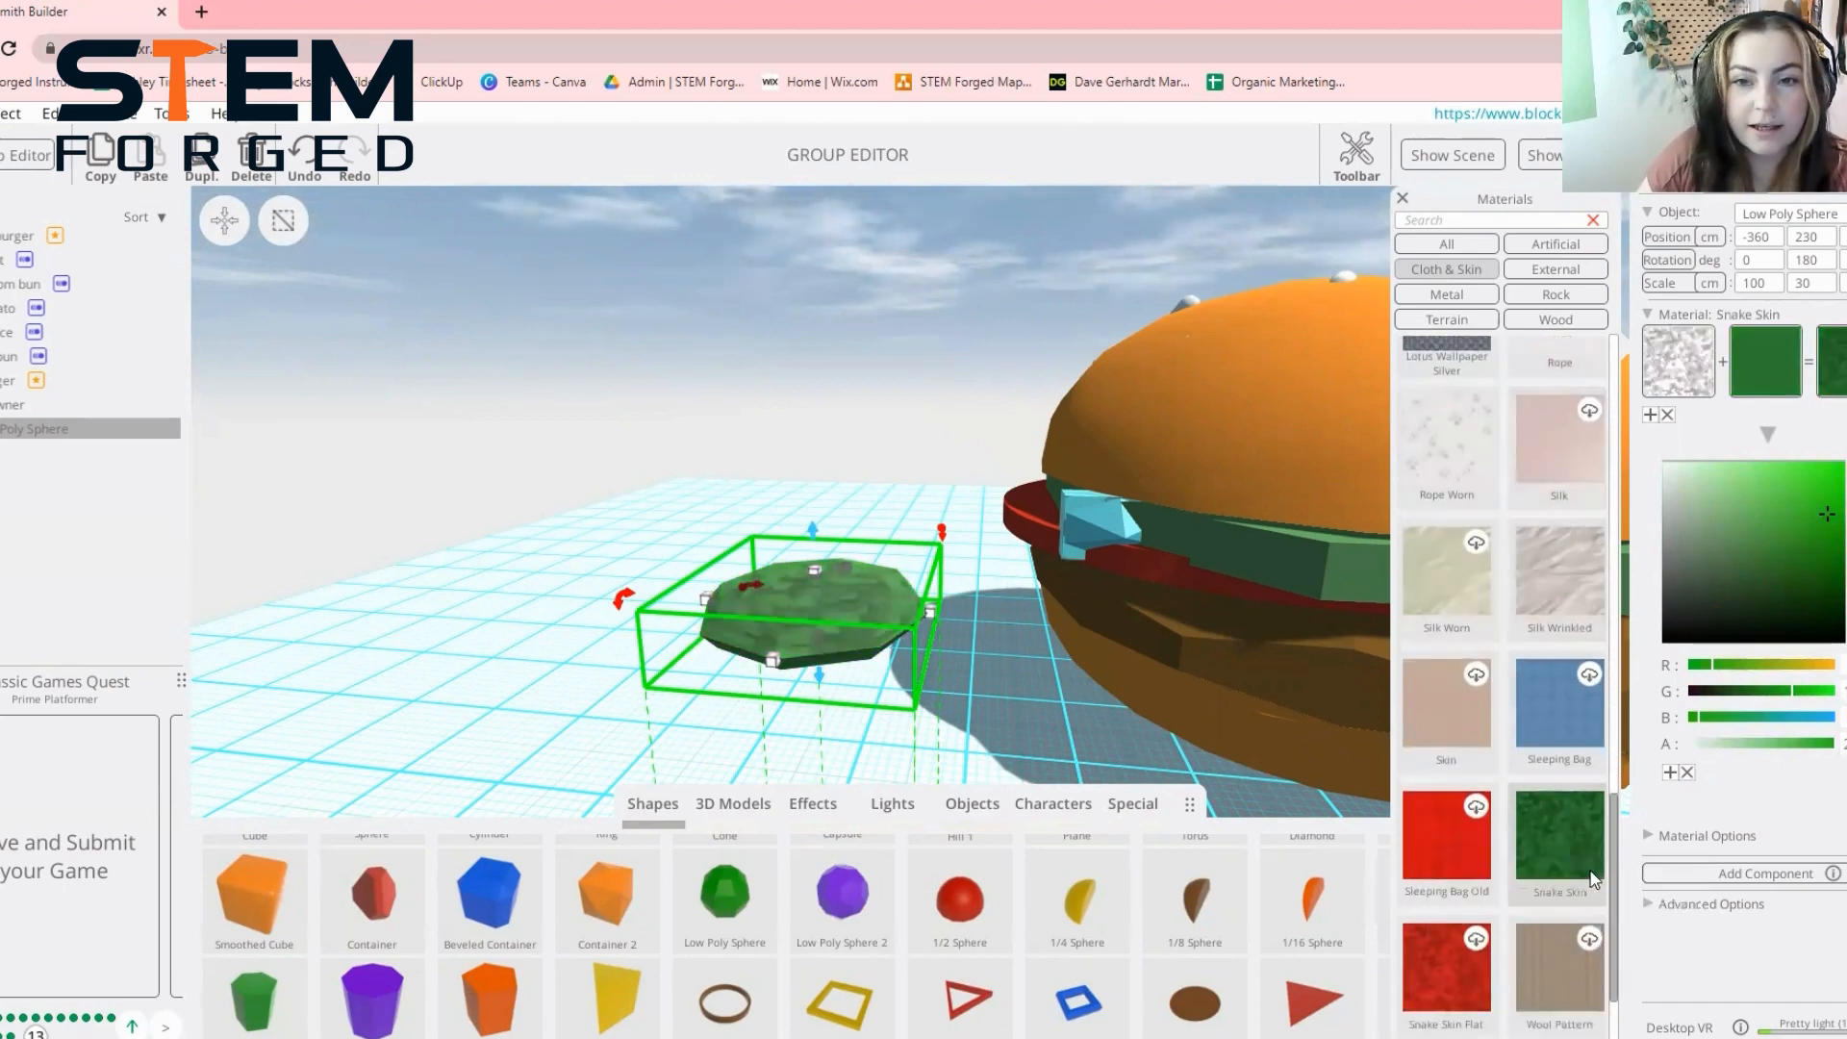
pyautogui.moveTo(1816, 520)
pyautogui.mouseDown()
pyautogui.moveTo(1803, 504)
pyautogui.moveTo(1810, 530)
pyautogui.mouseUp()
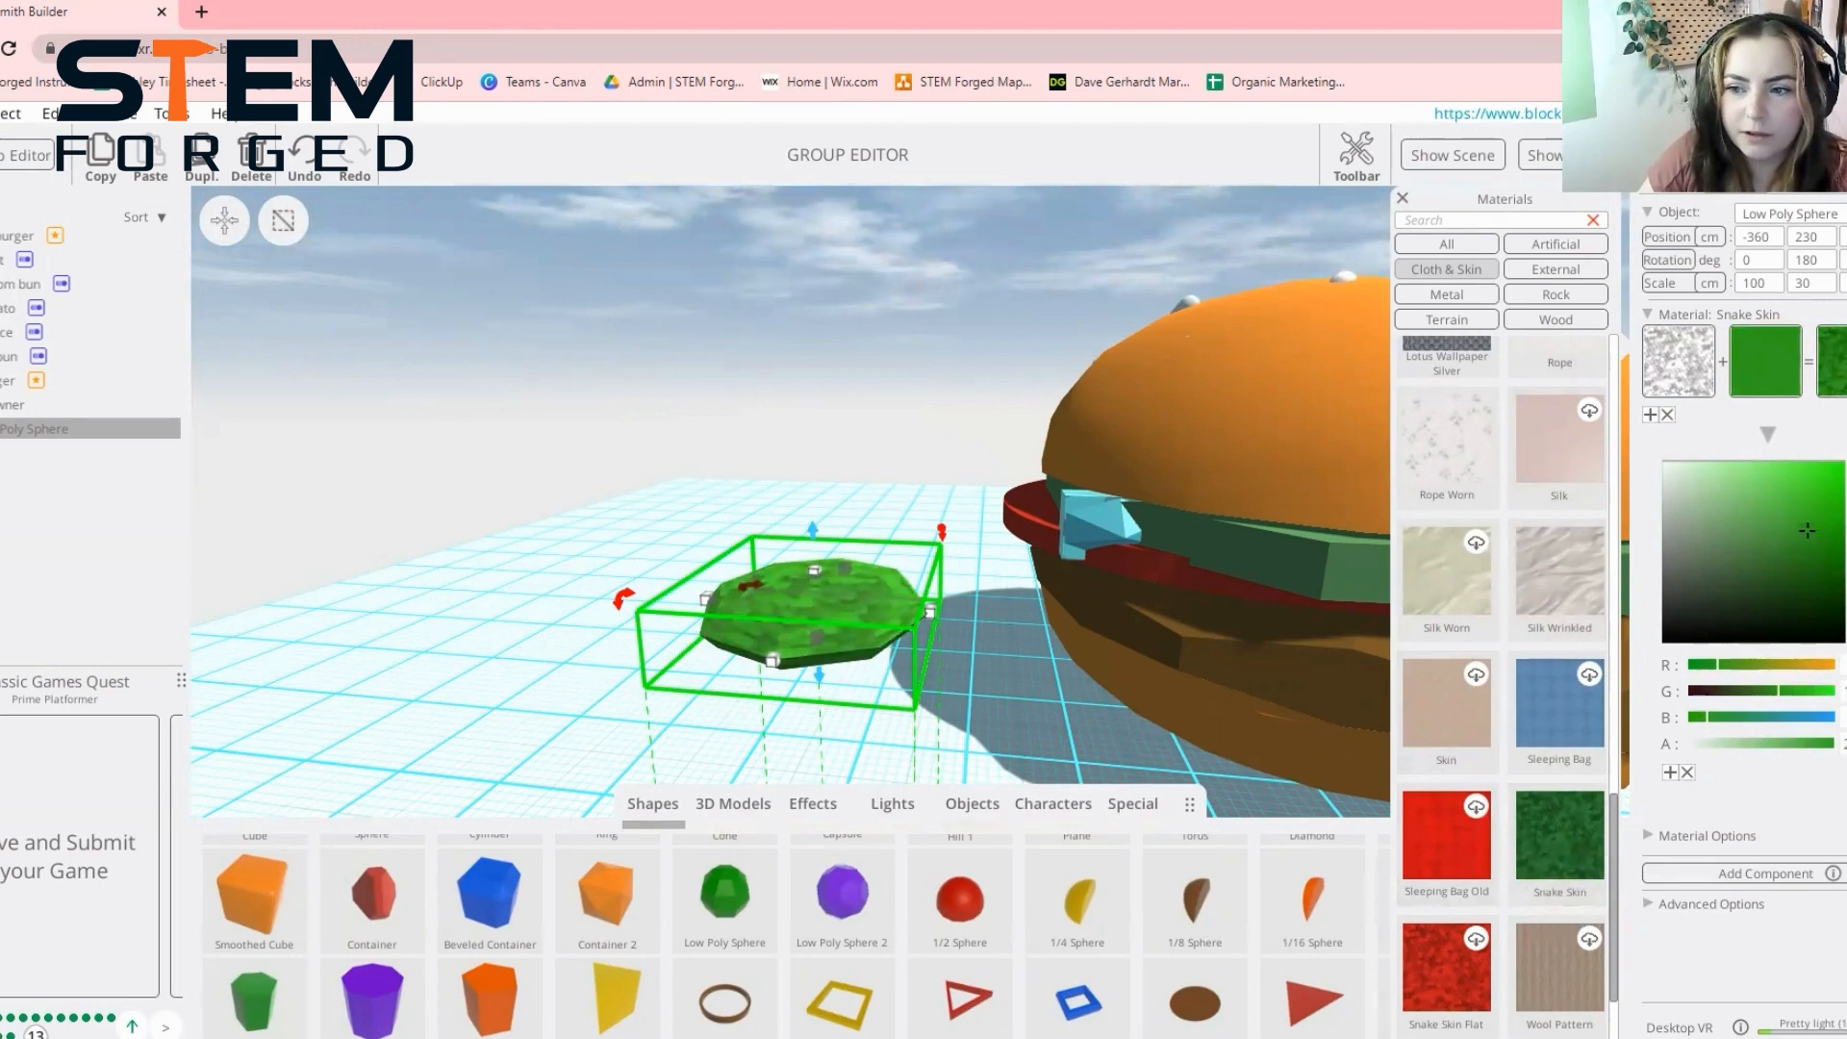
pyautogui.moveTo(1718, 665); pyautogui.dragTo(1734, 664)
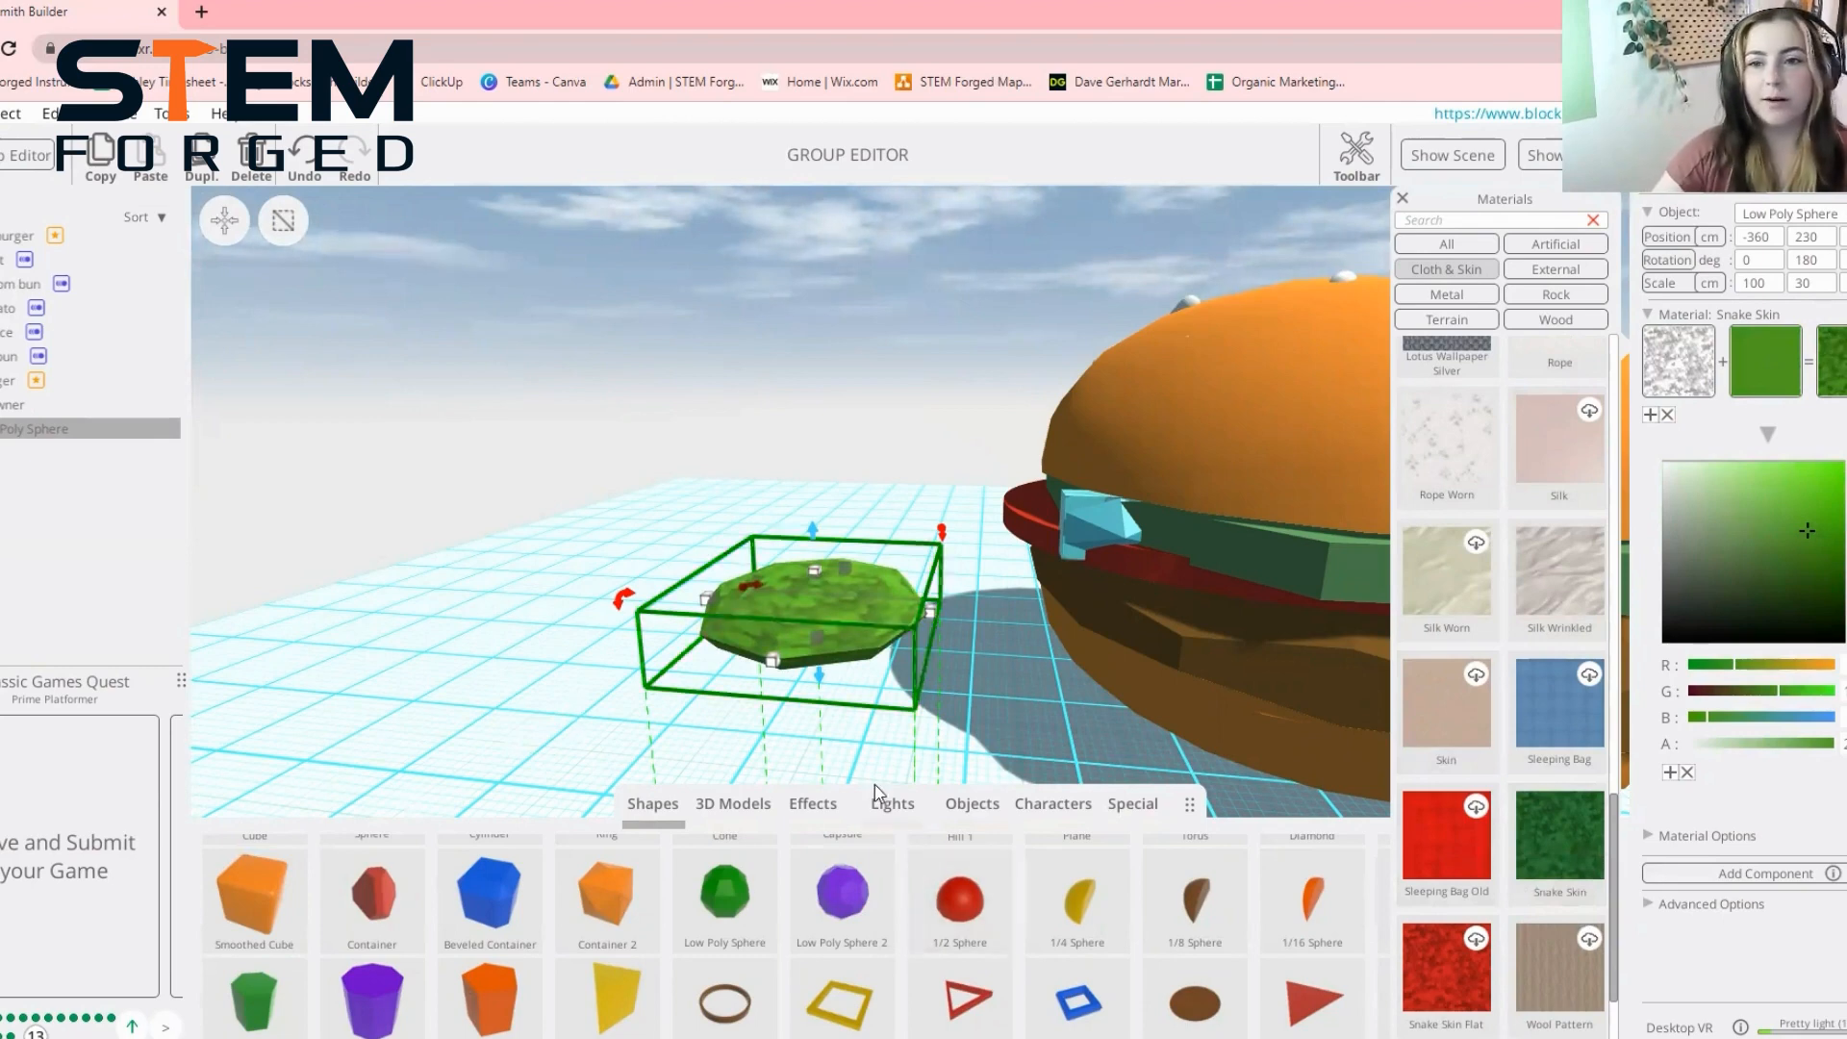
pyautogui.click(1401, 199)
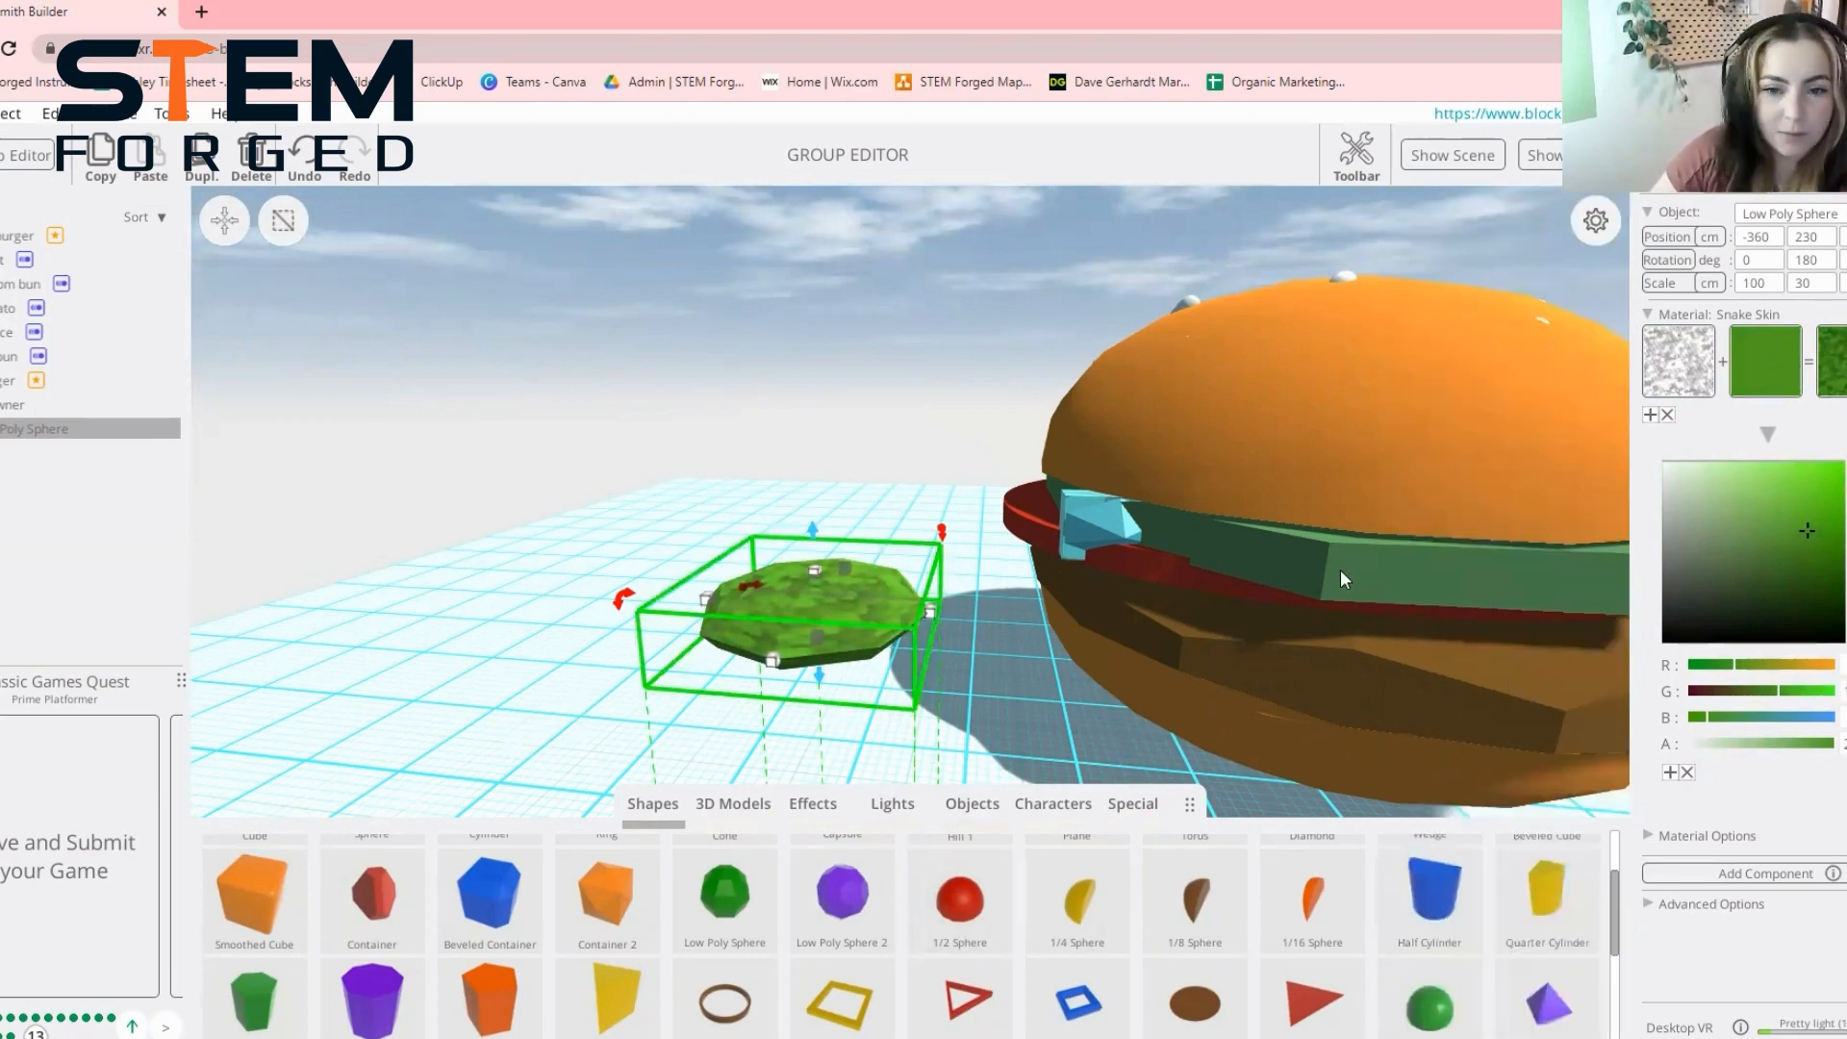
# Assign the flattened green Low Poly Sphere as the Spawner's object to spawn and show it in the scene
pyautogui.click(1087, 520)
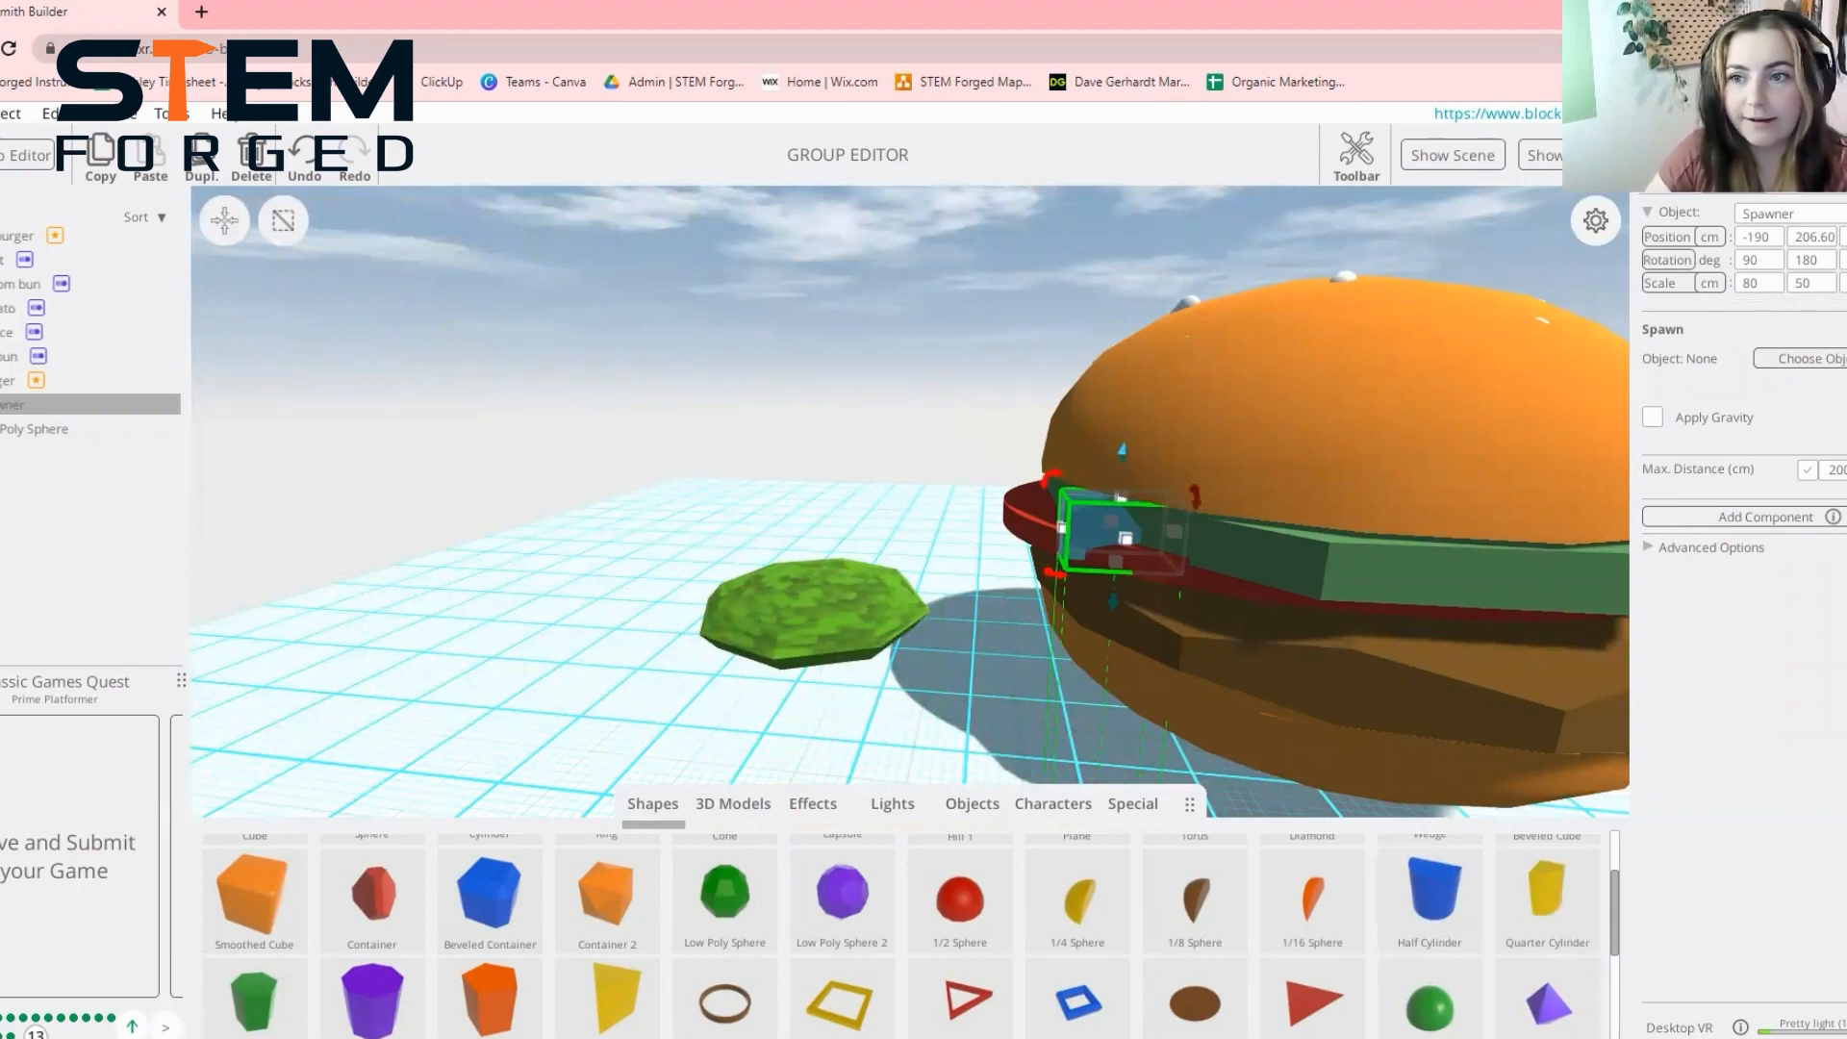
pyautogui.click(1806, 361)
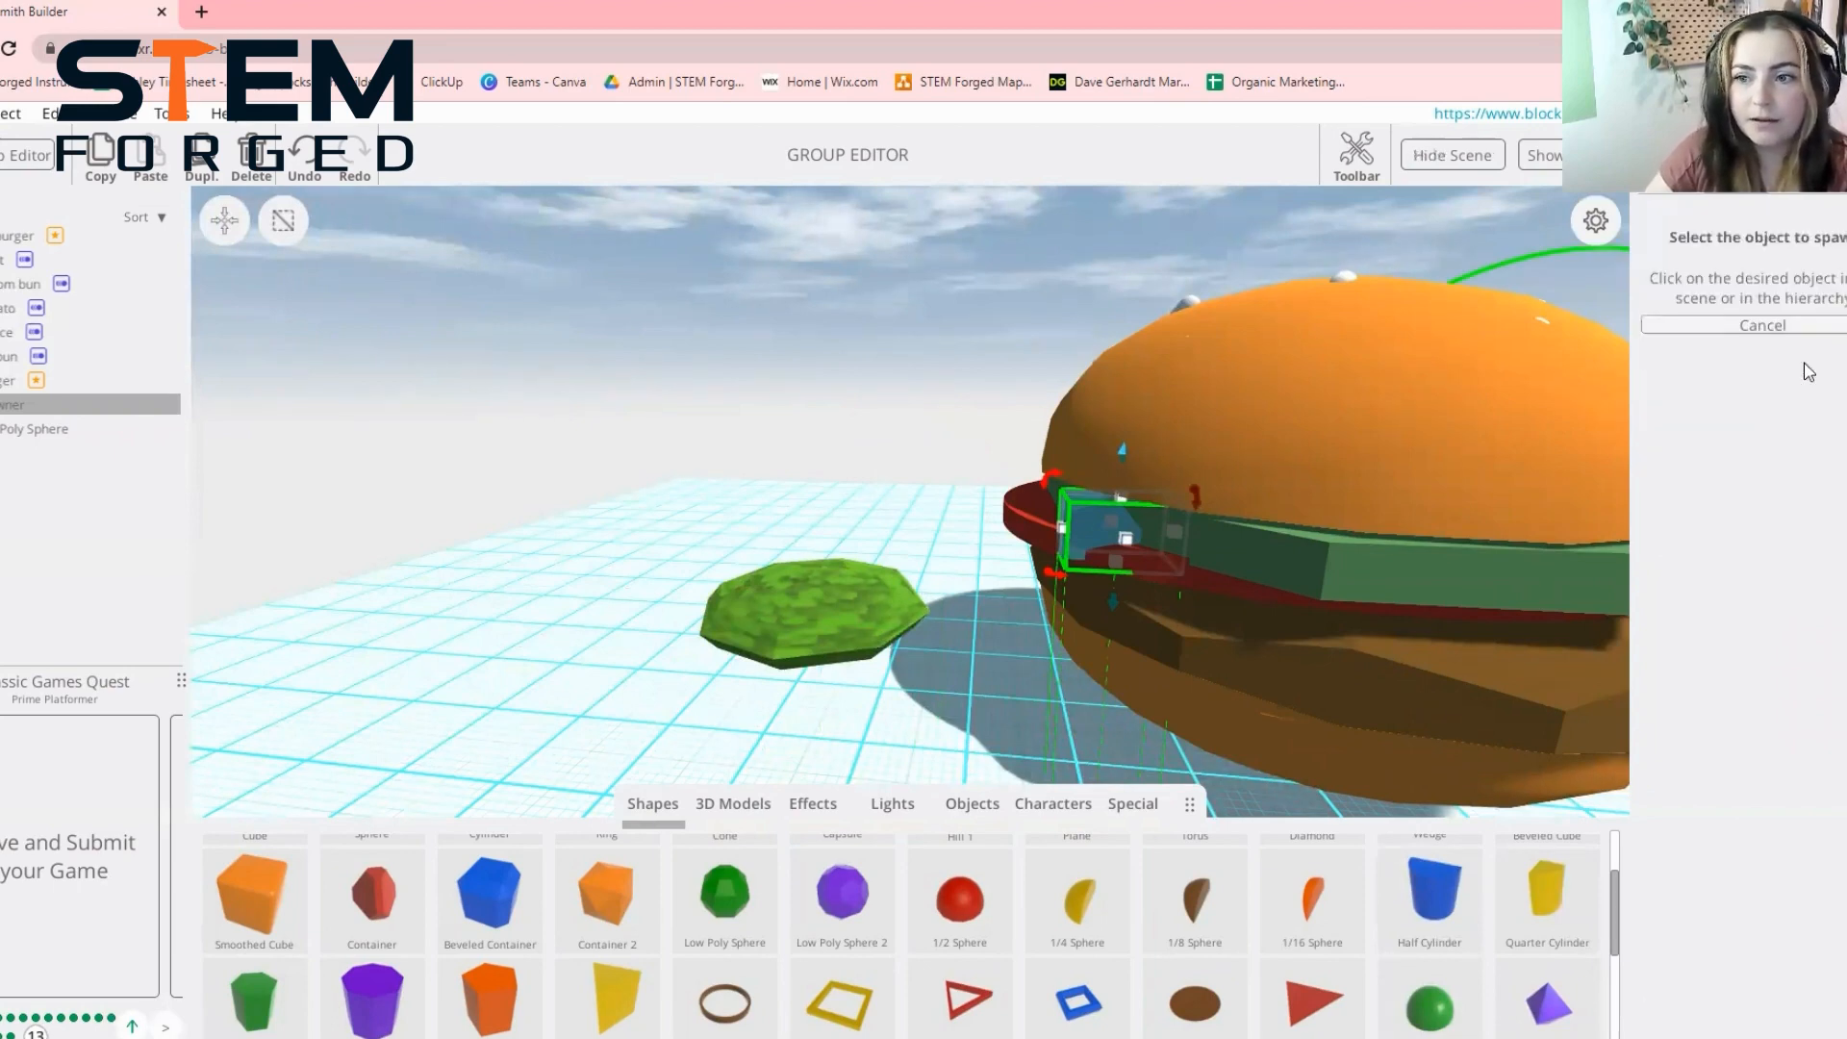
pyautogui.click(833, 610)
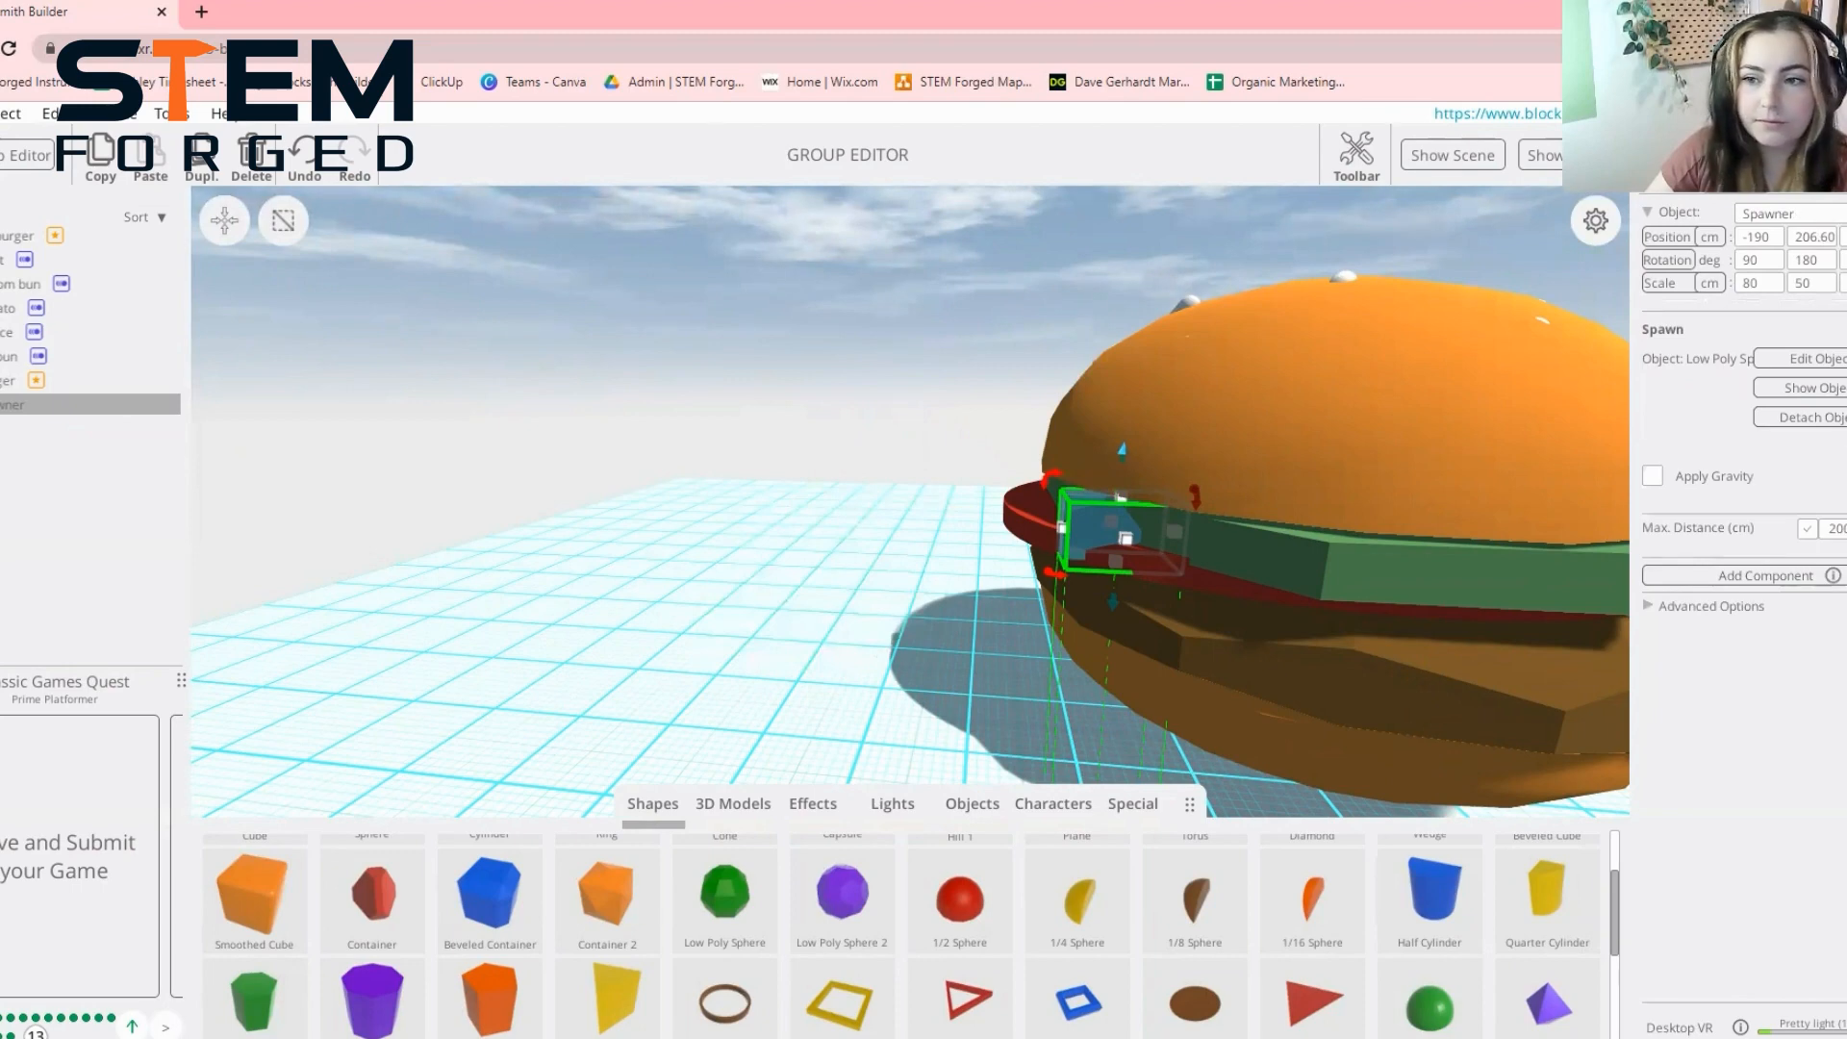
pyautogui.click(1801, 390)
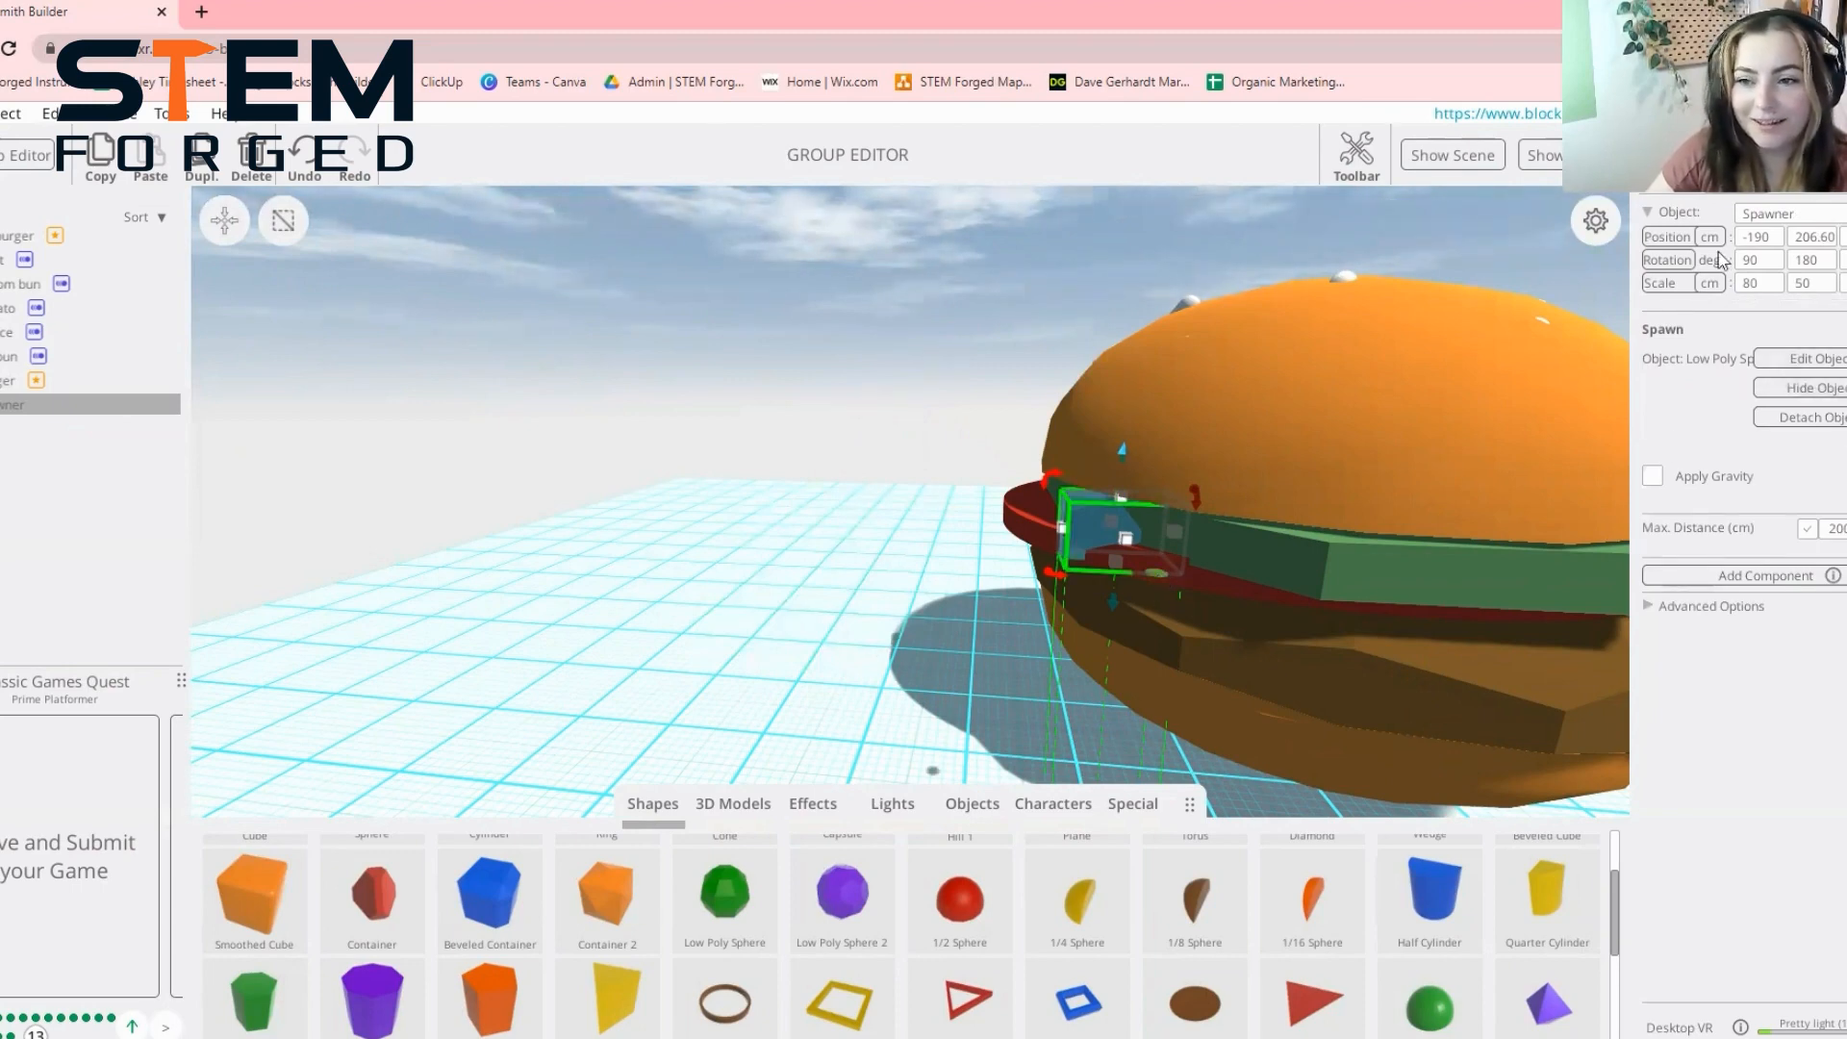
# Edit the Spawner's sphere, resizing it to 78.8 cm wide and 23.6 cm high and raising it to a height of 0 cm
pyautogui.click(1804, 359)
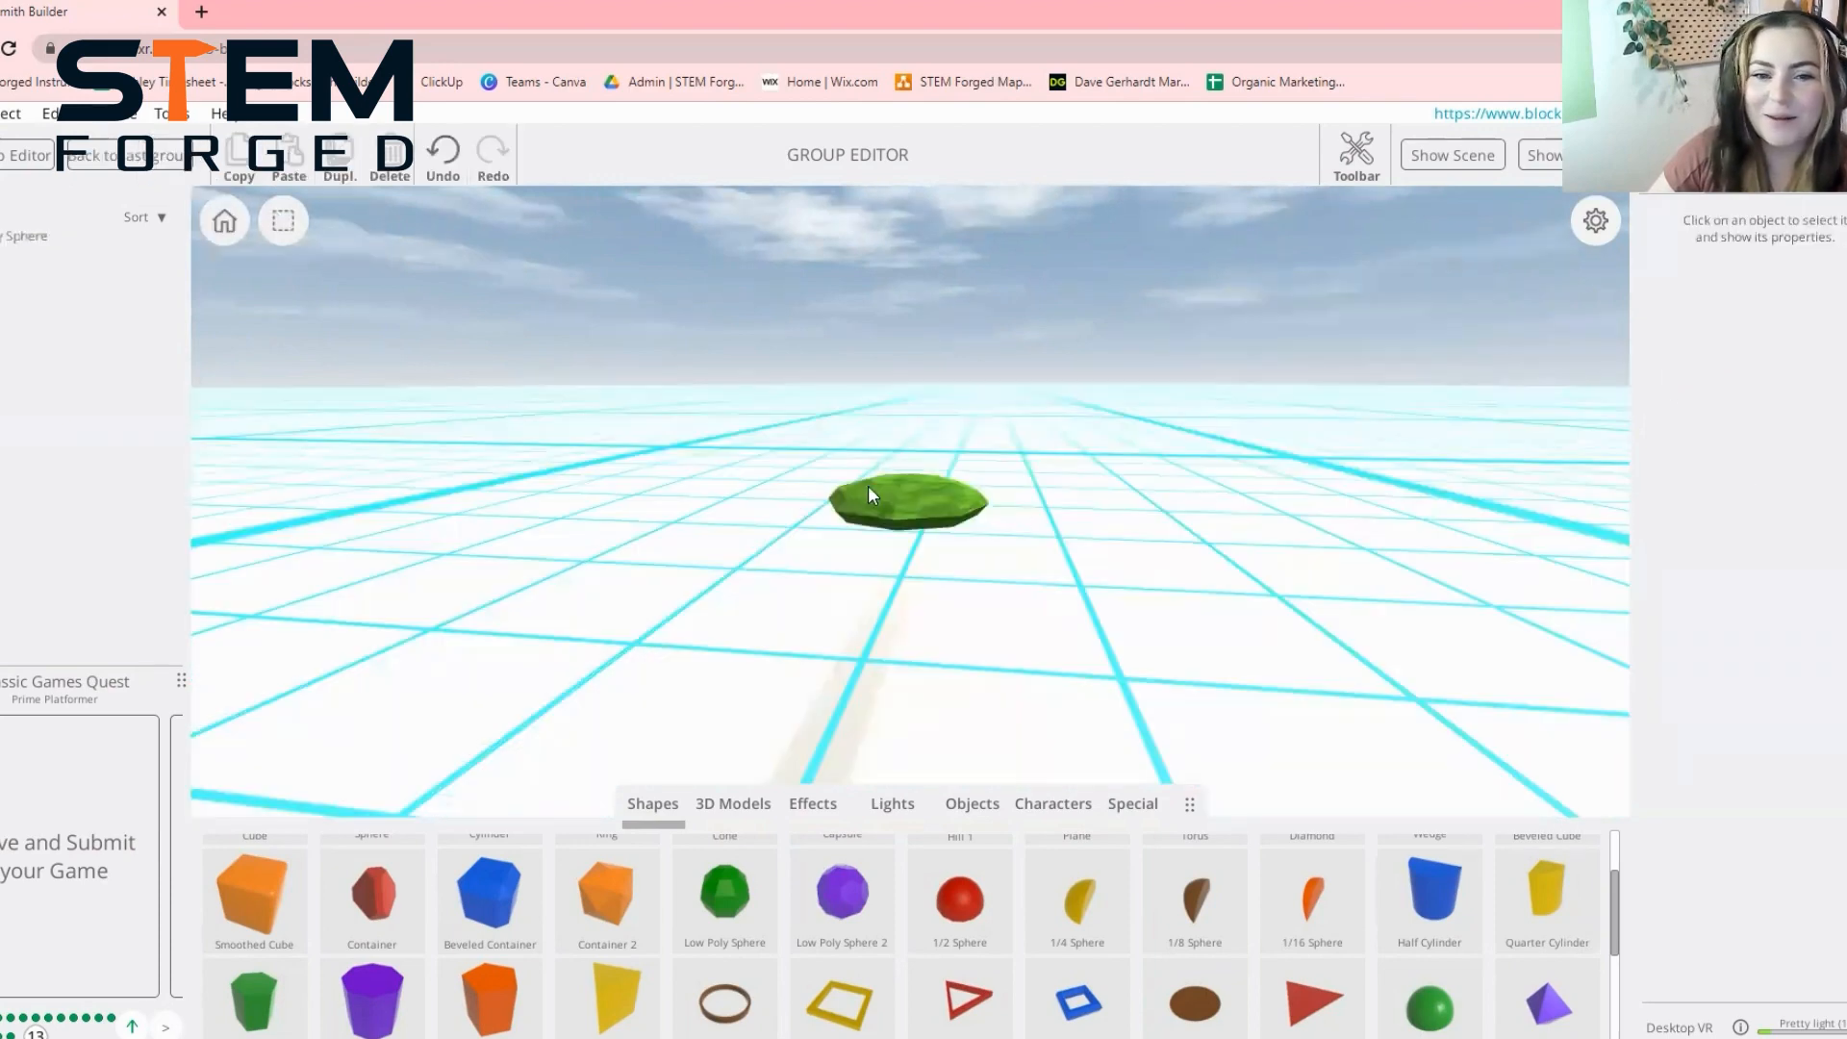
pyautogui.click(873, 483)
pyautogui.moveTo(960, 510); pyautogui.dragTo(1828, 519)
pyautogui.moveTo(1333, 524); pyautogui.dragTo(981, 430)
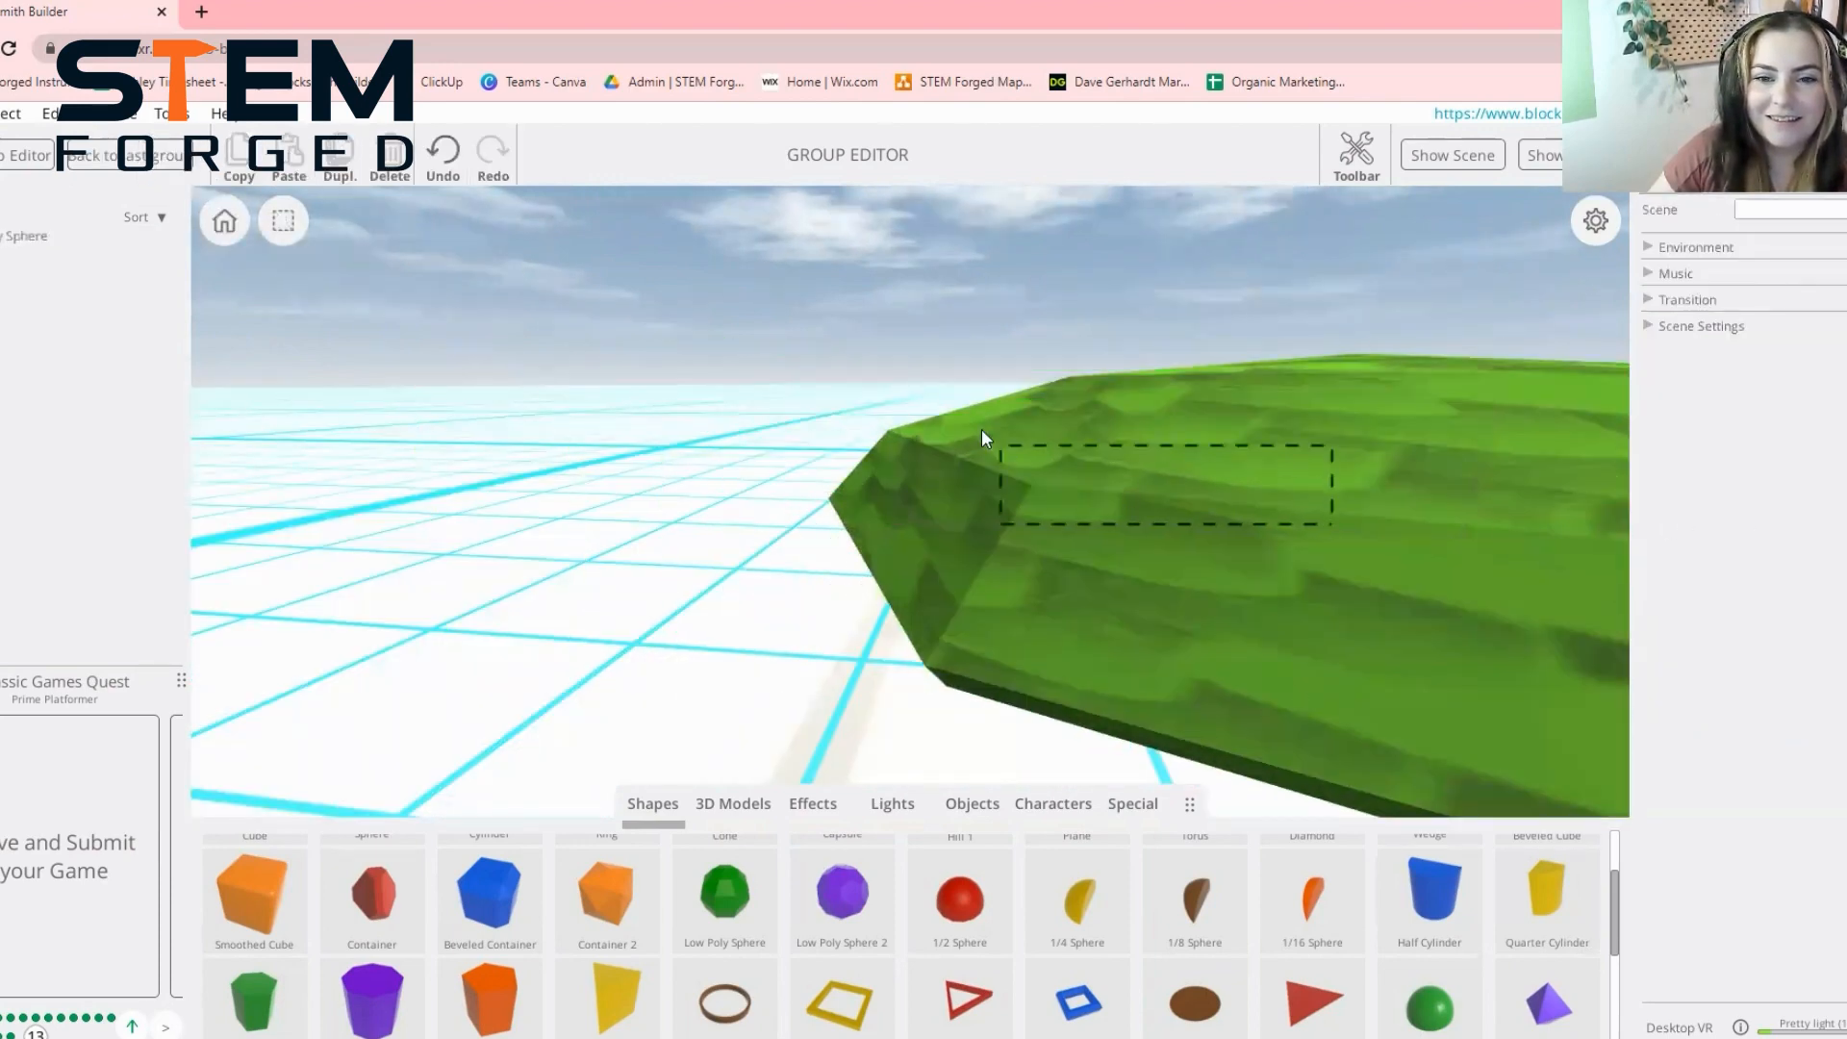
pyautogui.moveTo(1285, 545); pyautogui.dragTo(800, 470)
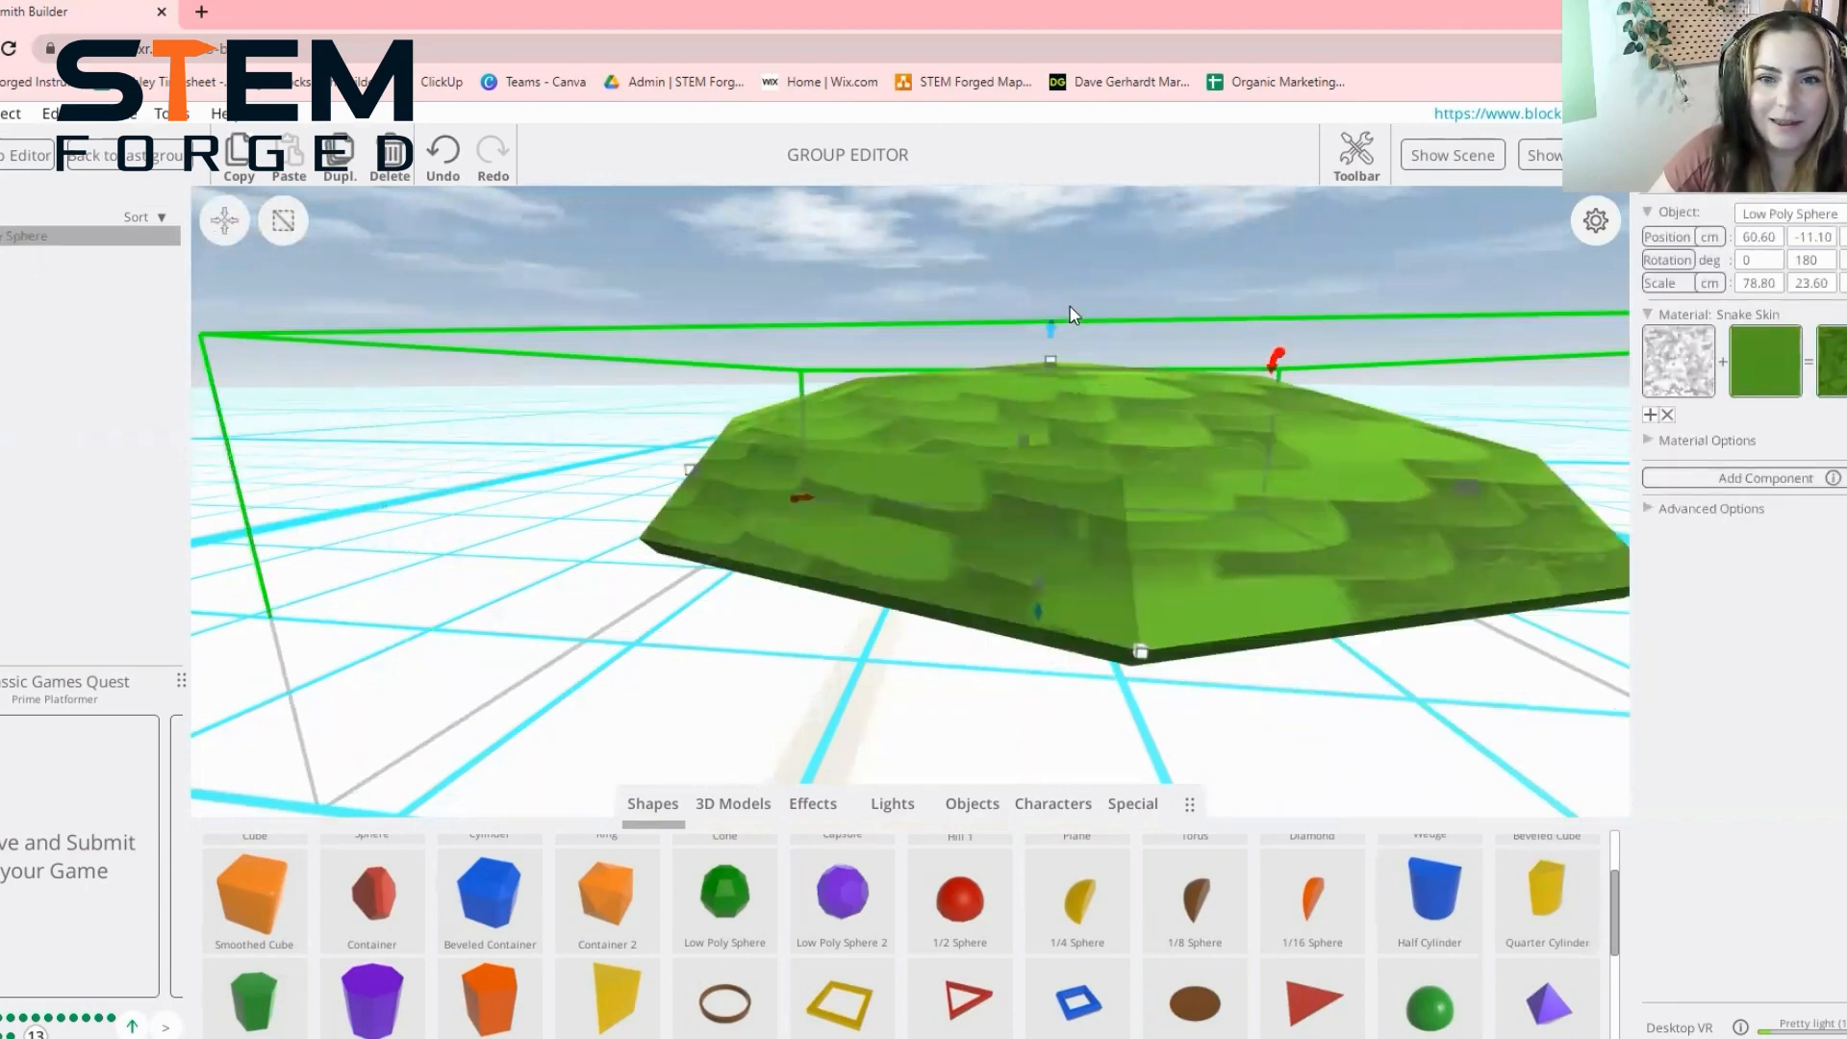
pyautogui.moveTo(1053, 334); pyautogui.dragTo(1037, 242)
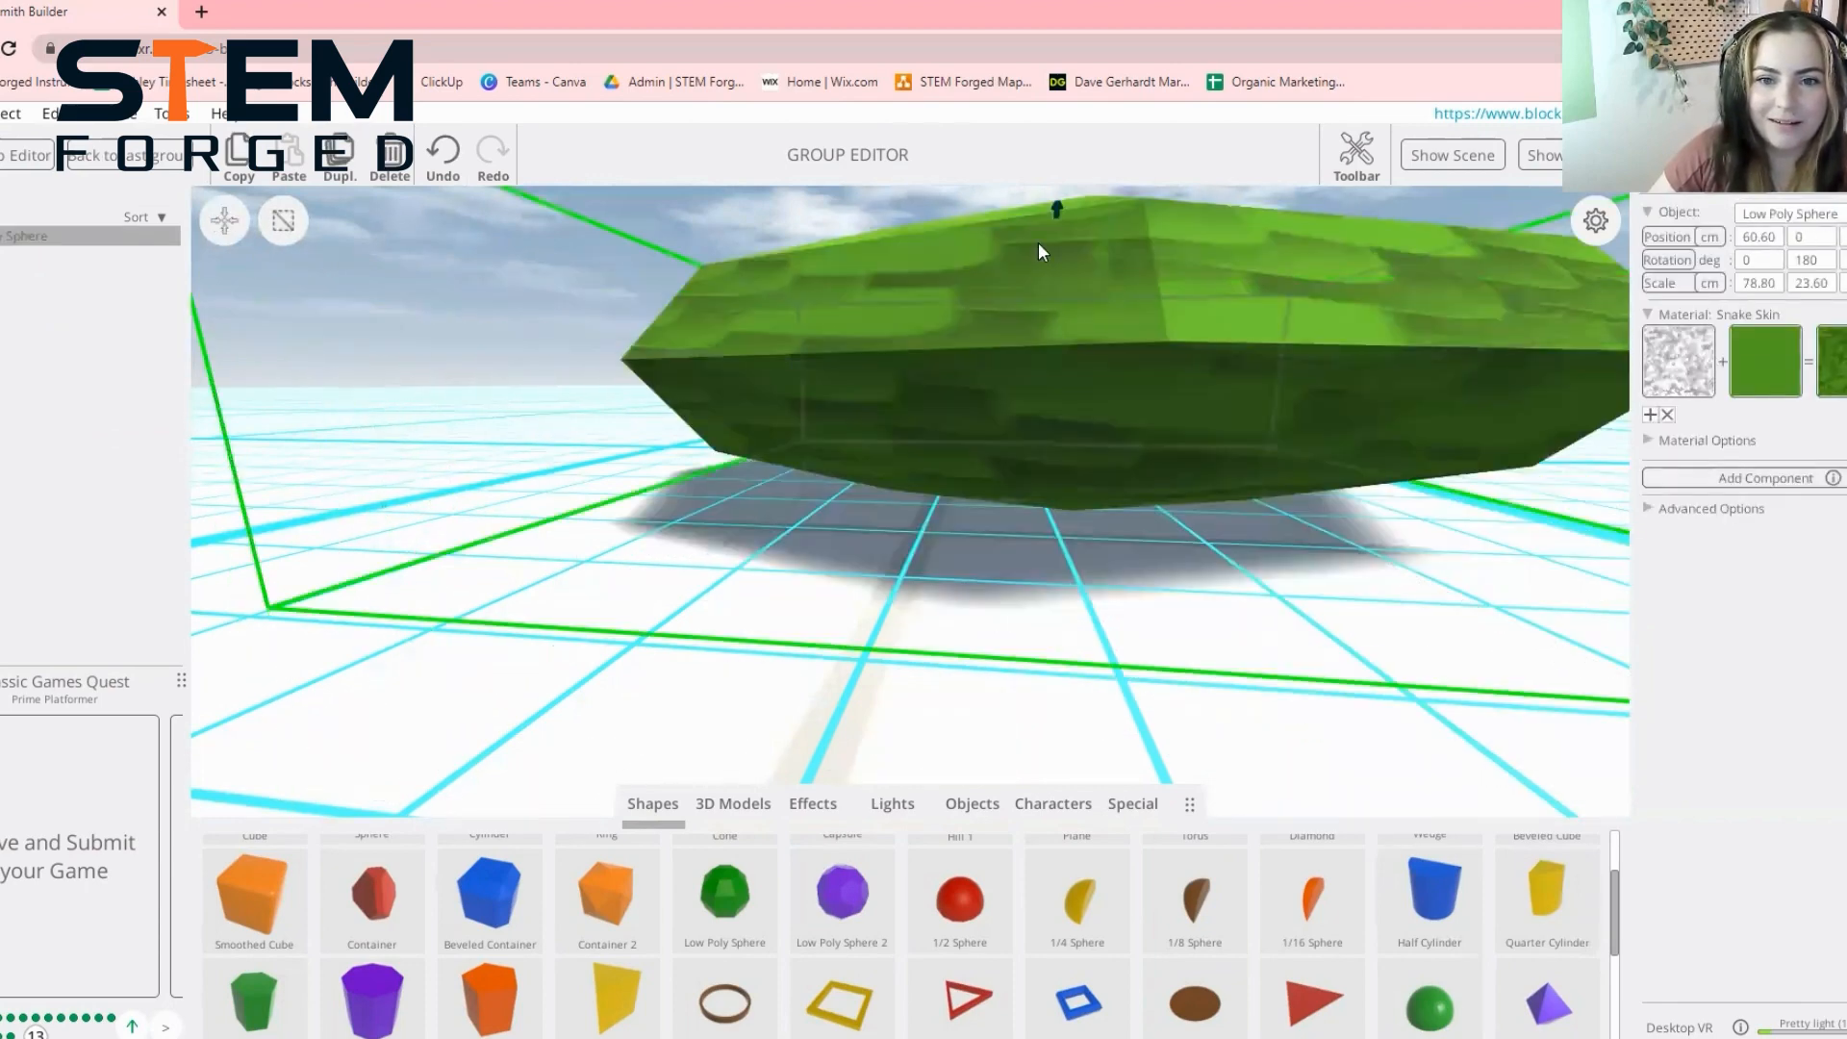
pyautogui.click(80, 164)
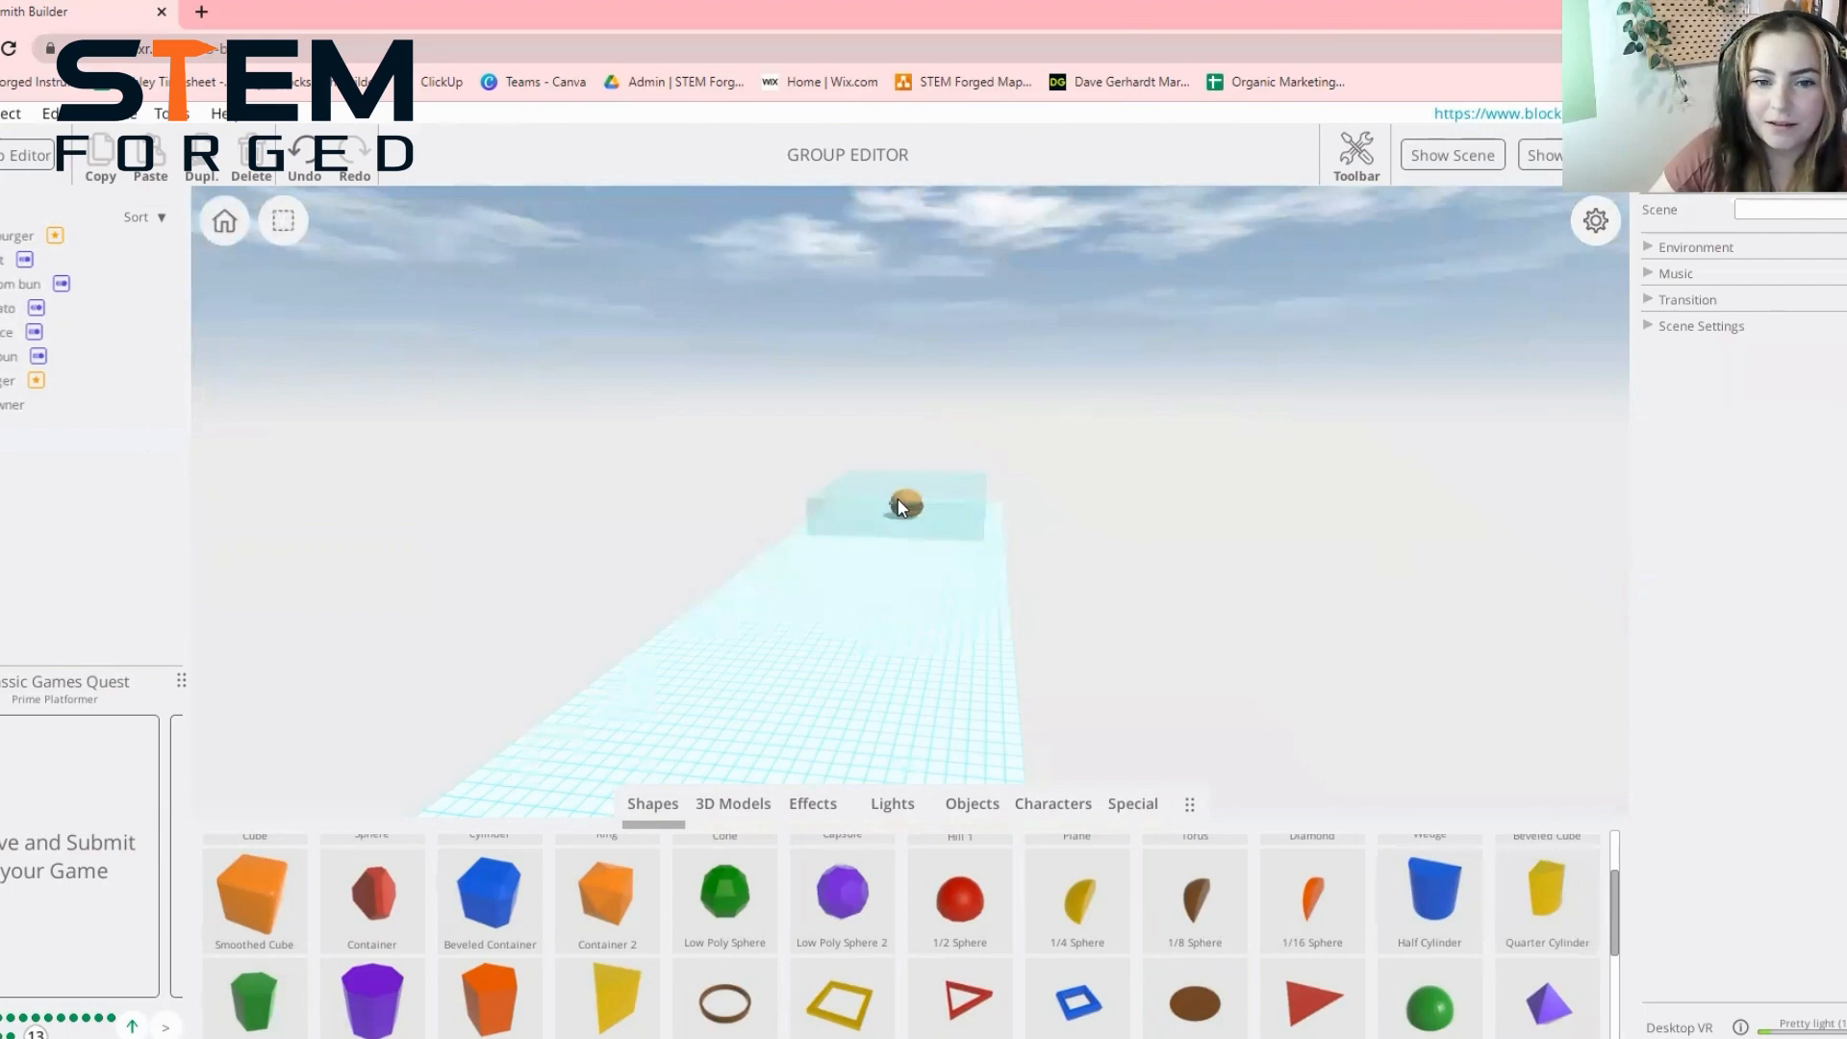
# Enlarge the Spawner's sphere to 140 cm wide and 42 cm high and preview it beside the burger
pyautogui.click(901, 508)
pyautogui.scroll(10, 901, 508)
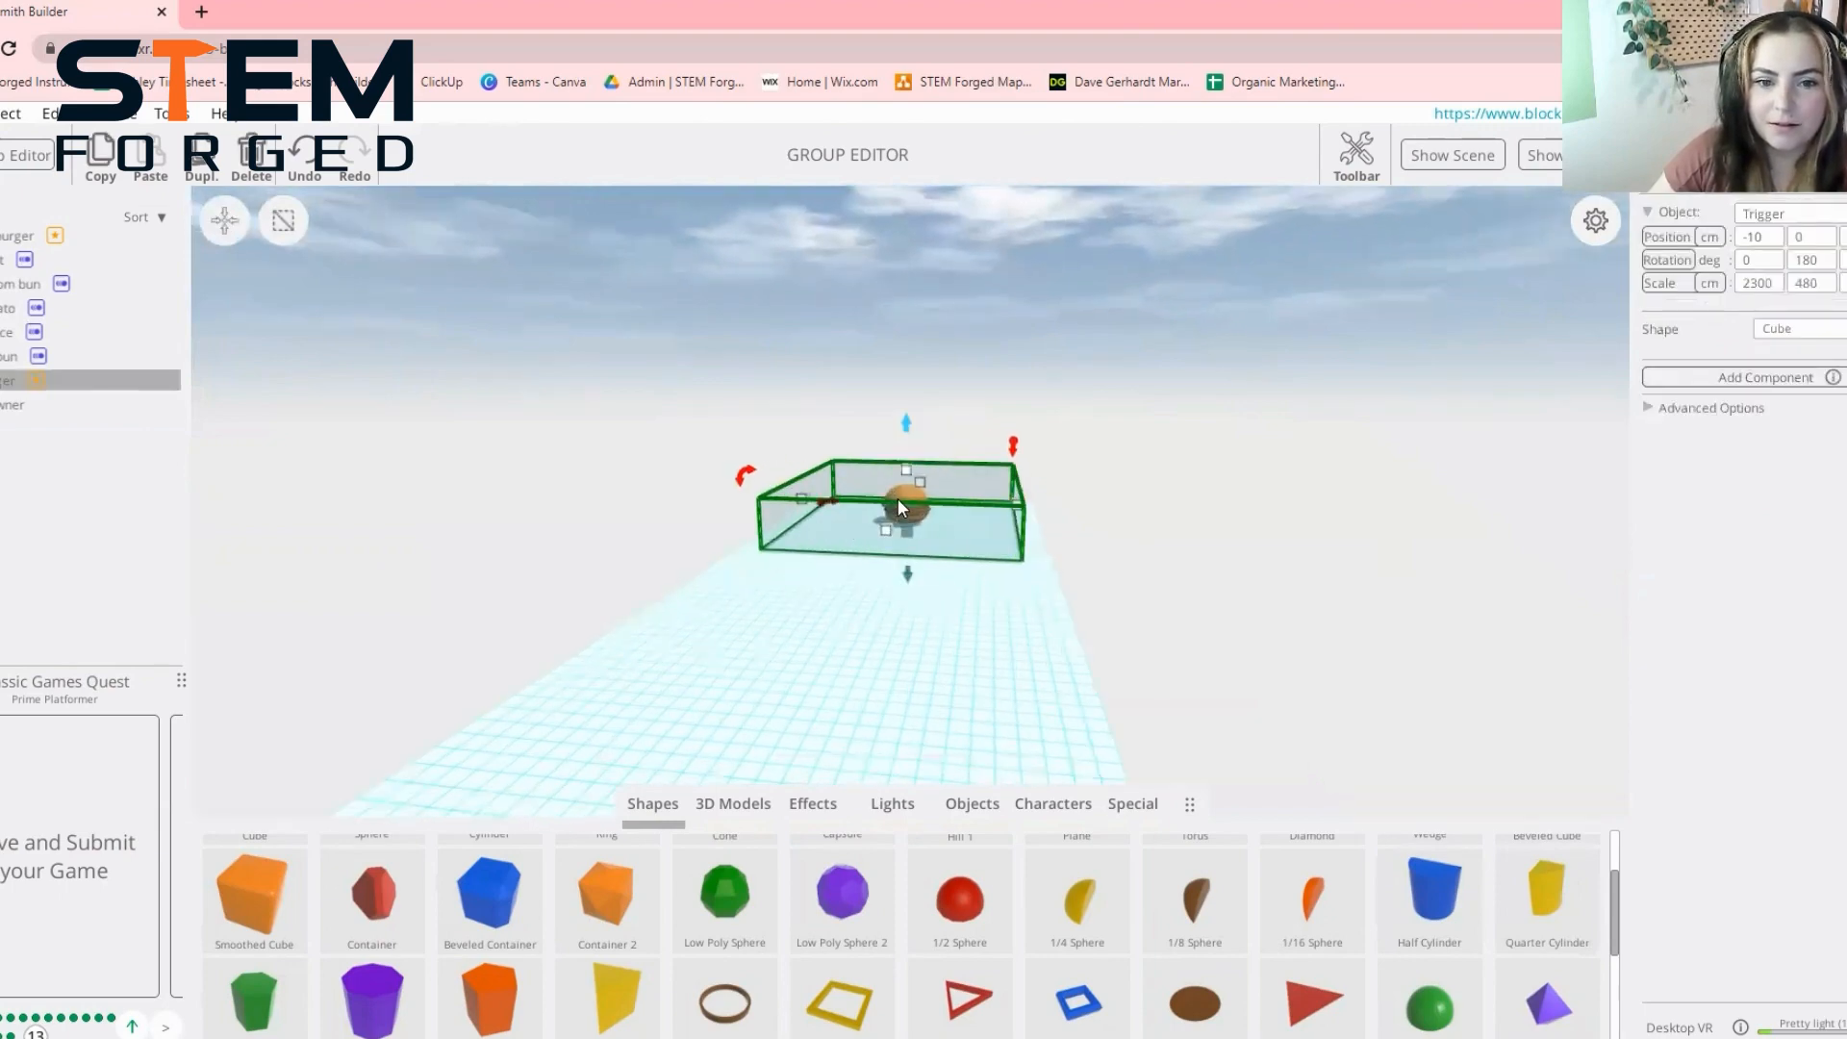
pyautogui.scroll(3, 753, 563)
pyautogui.scroll(-5, 749, 555)
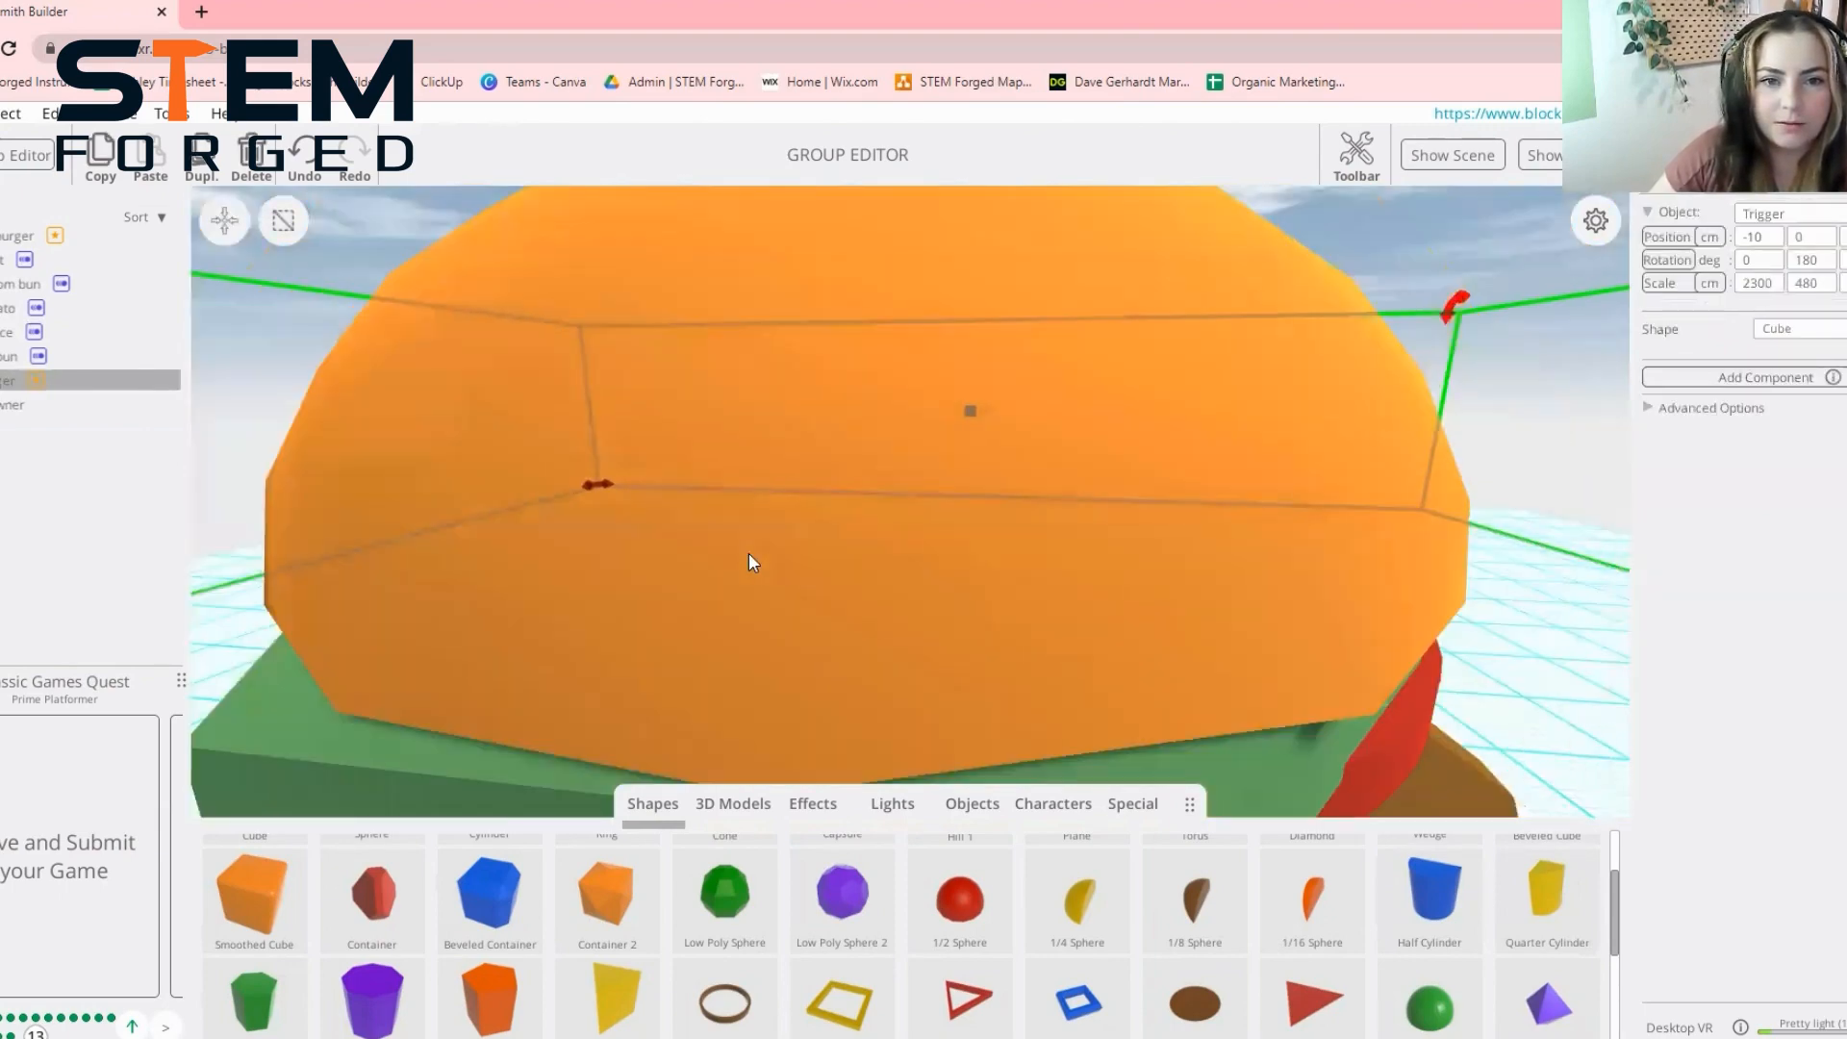
pyautogui.click(569, 558)
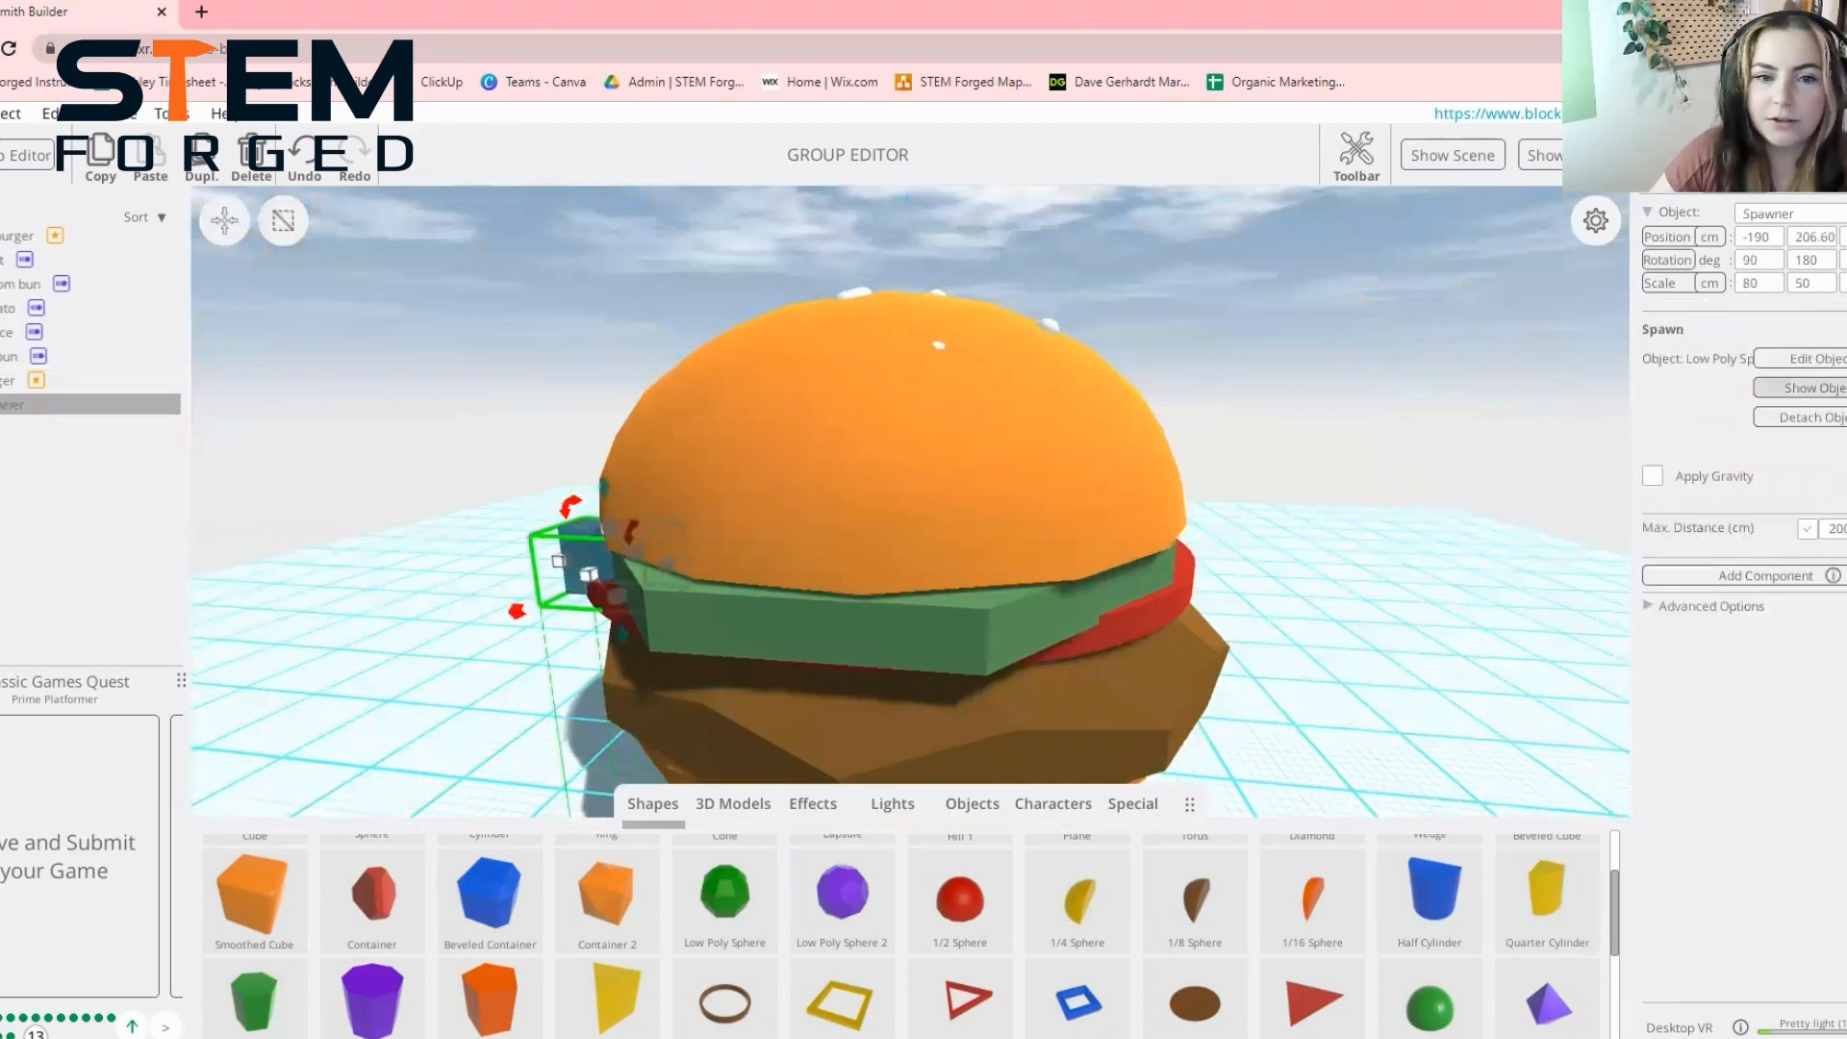
pyautogui.moveTo(1369, 540); pyautogui.dragTo(989, 826)
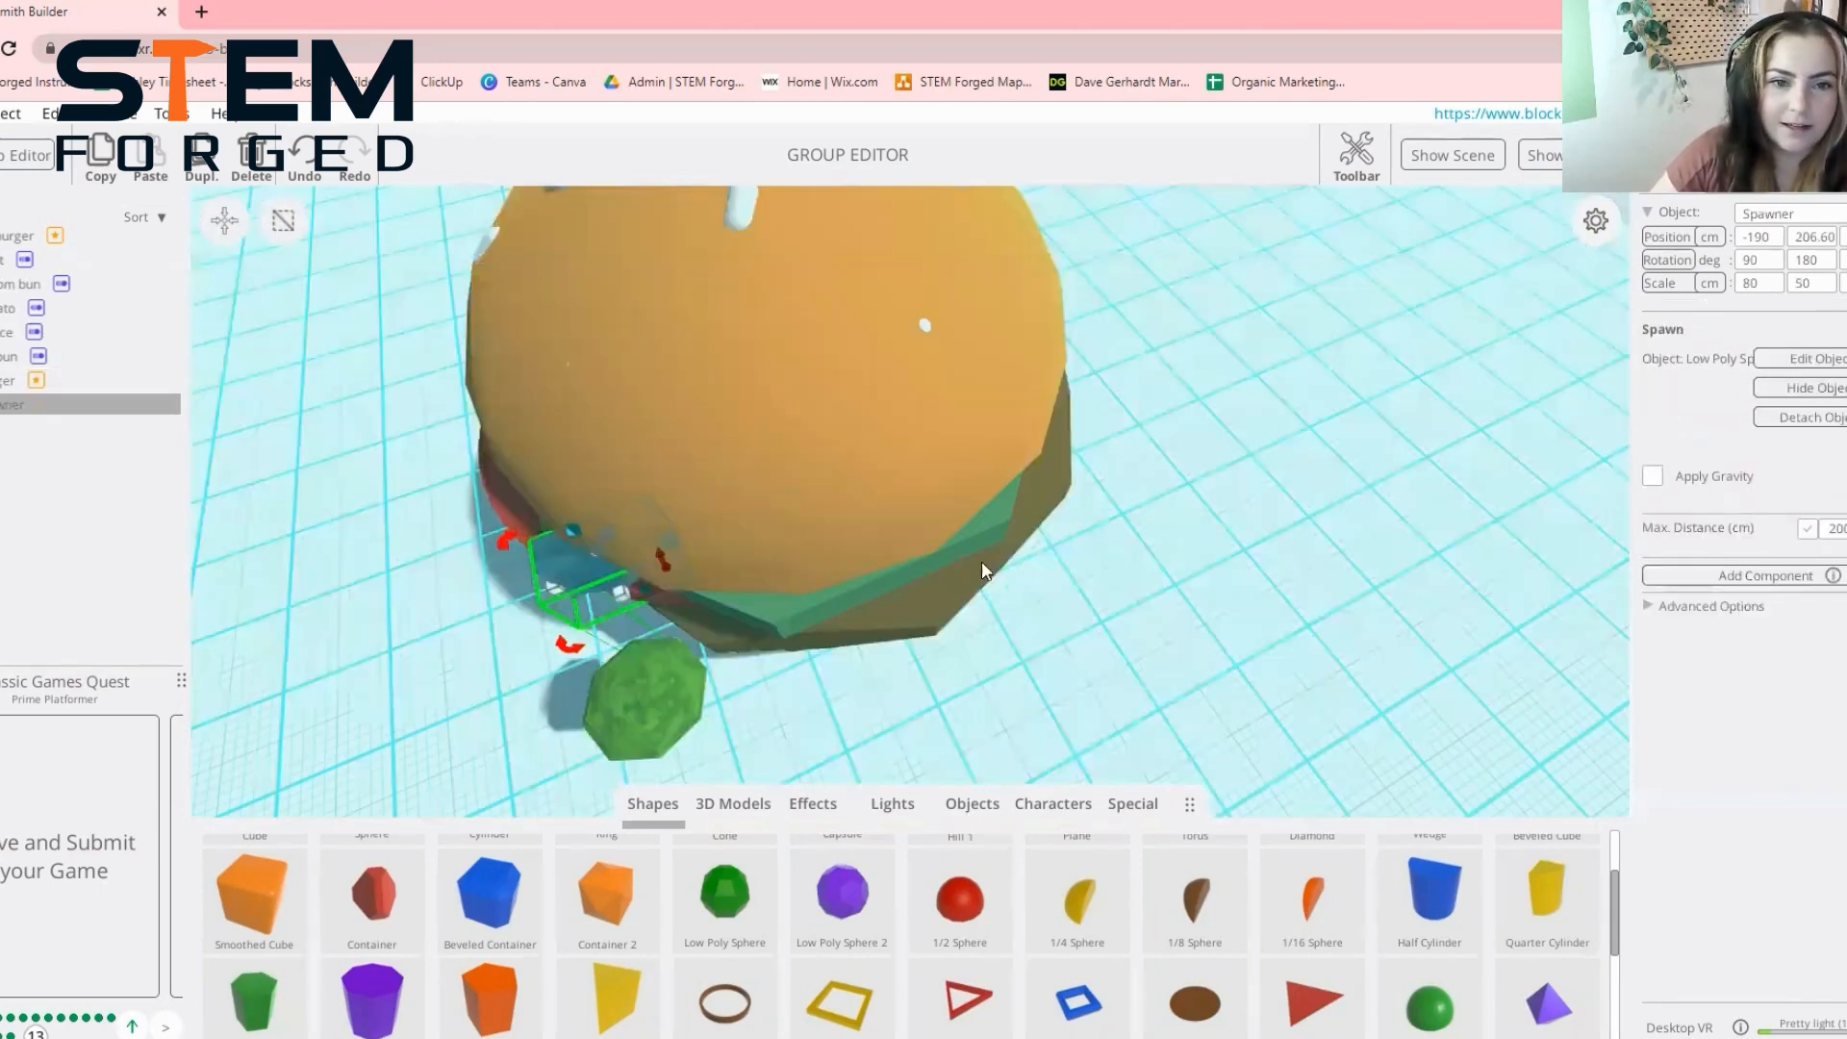
pyautogui.moveTo(982, 562); pyautogui.dragTo(1281, 432)
pyautogui.click(1832, 358)
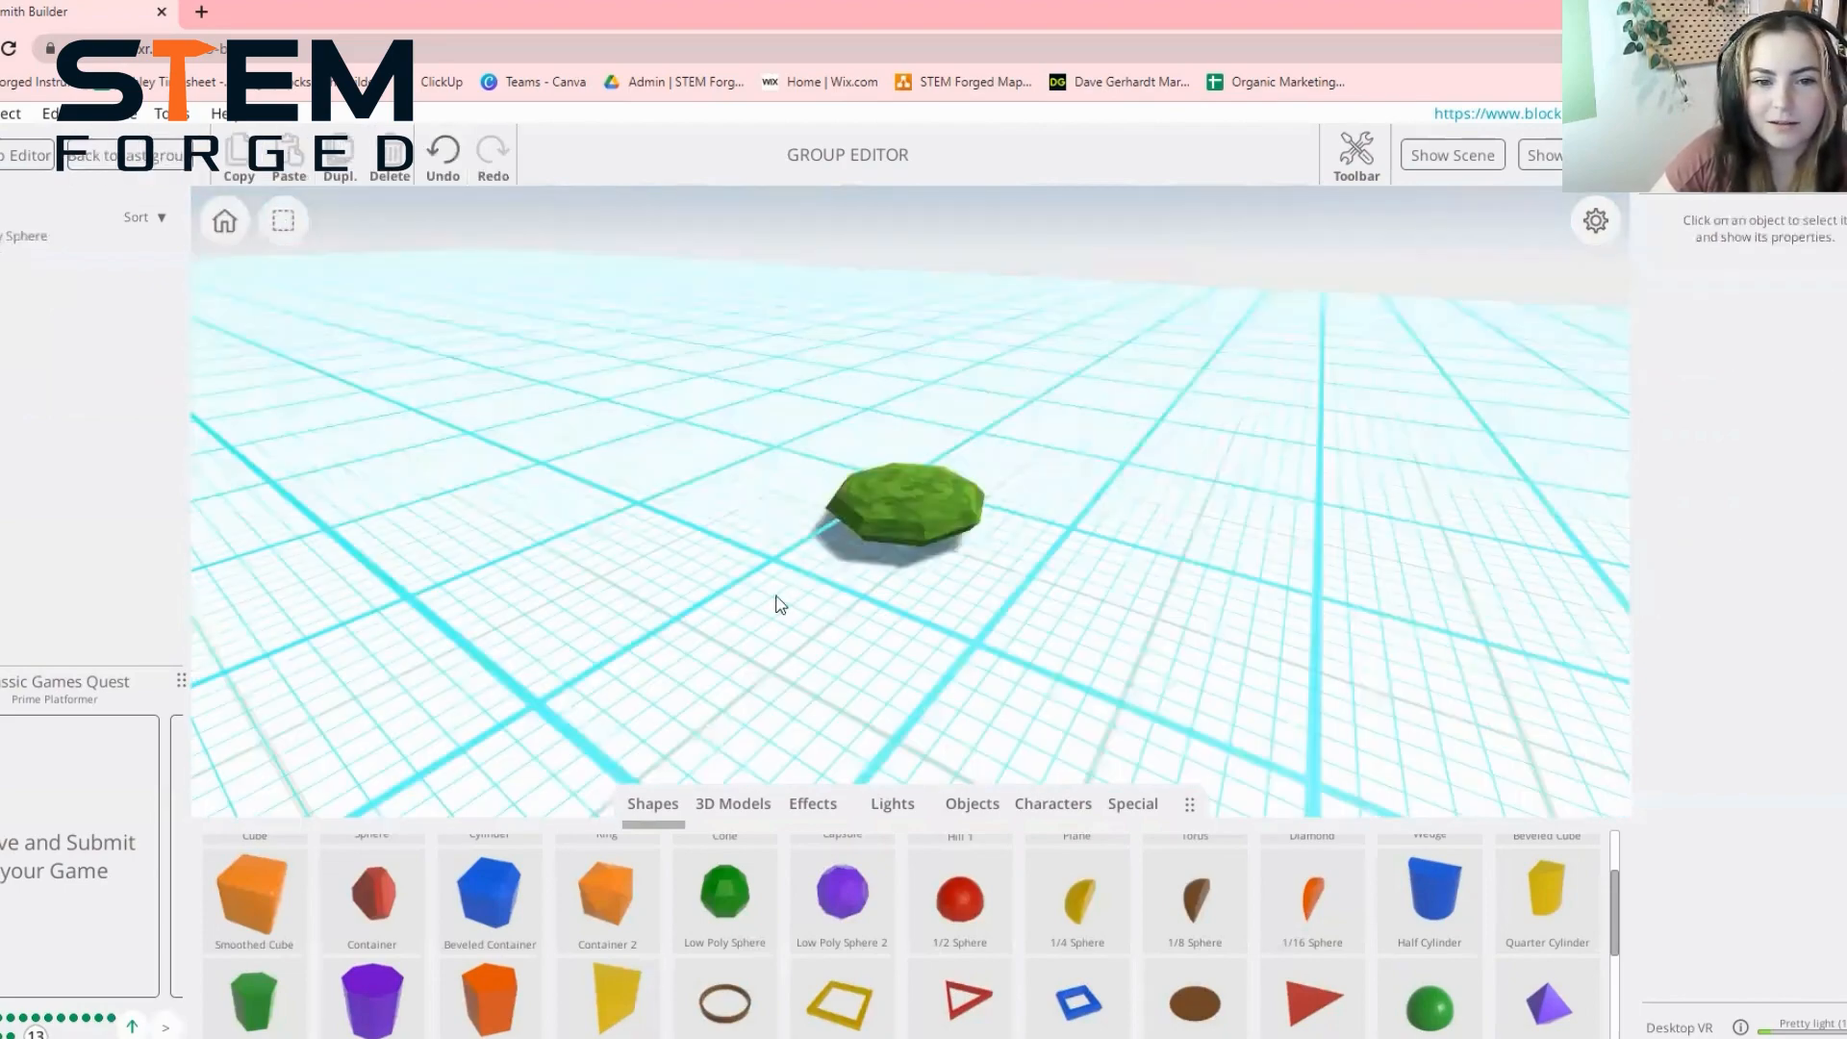
pyautogui.click(844, 480)
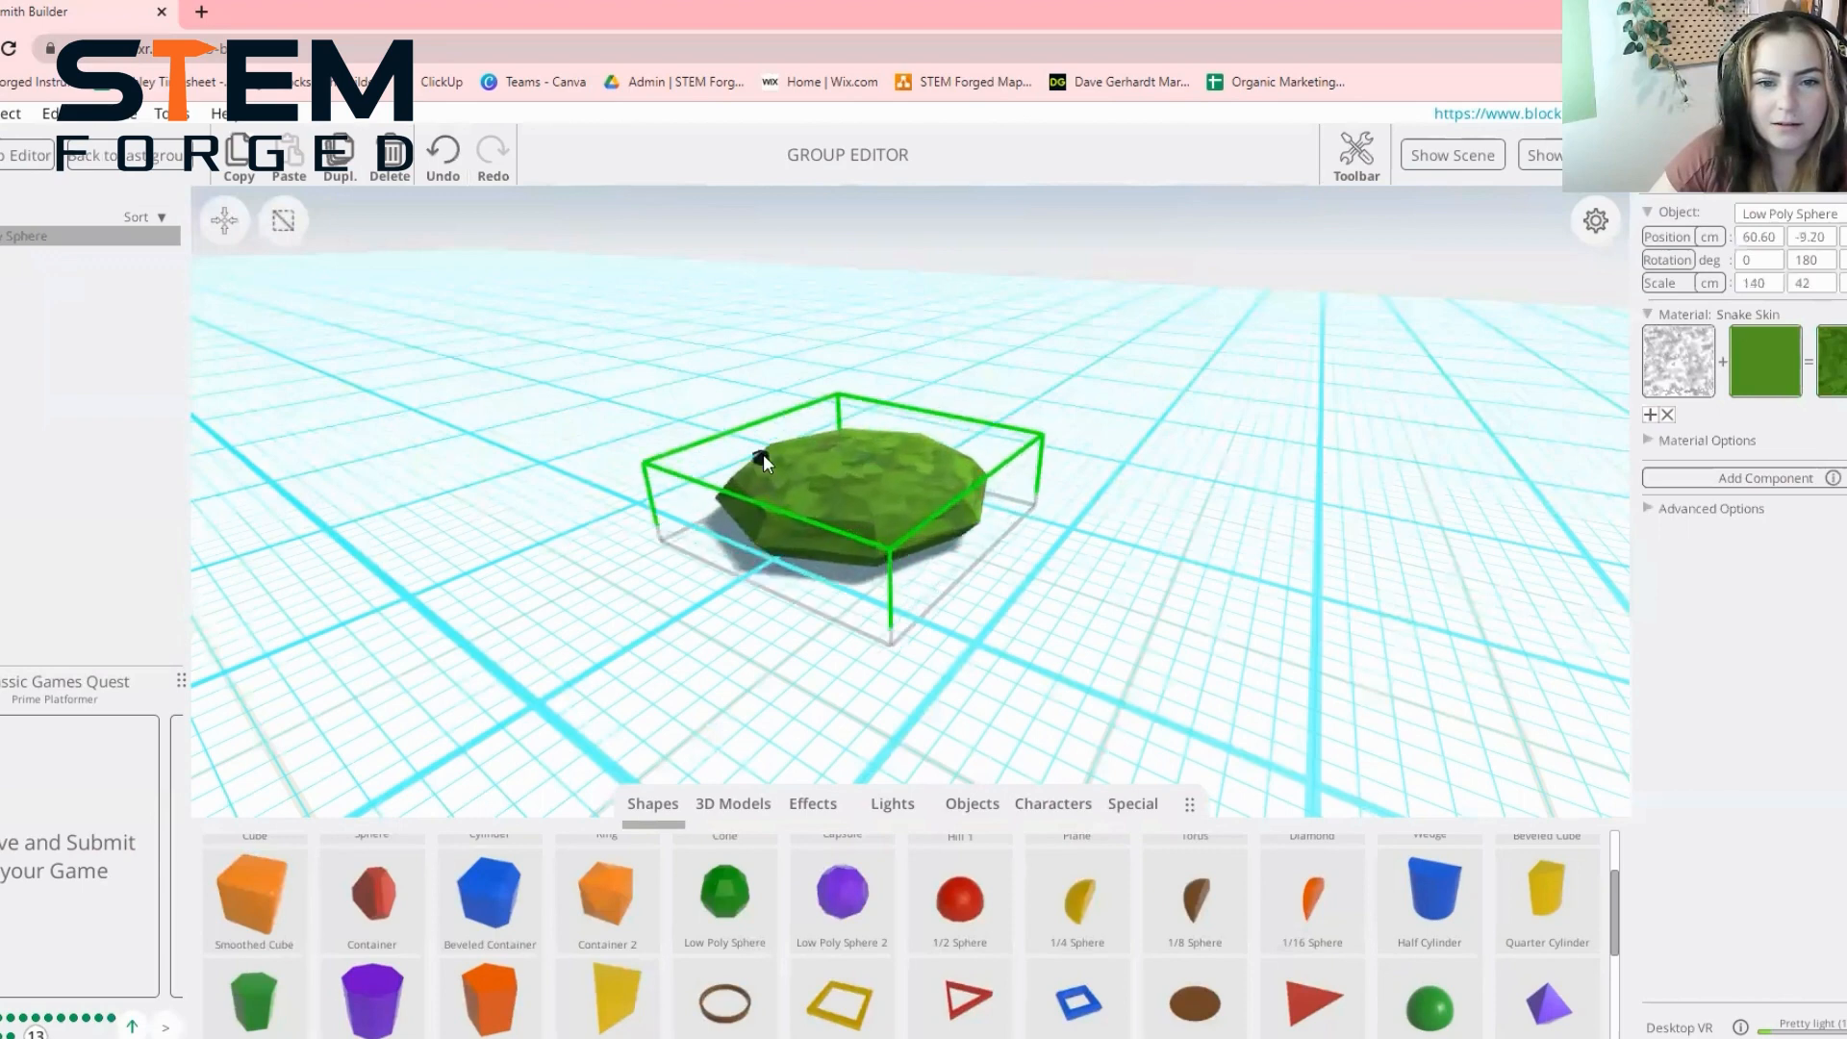
pyautogui.click(100, 154)
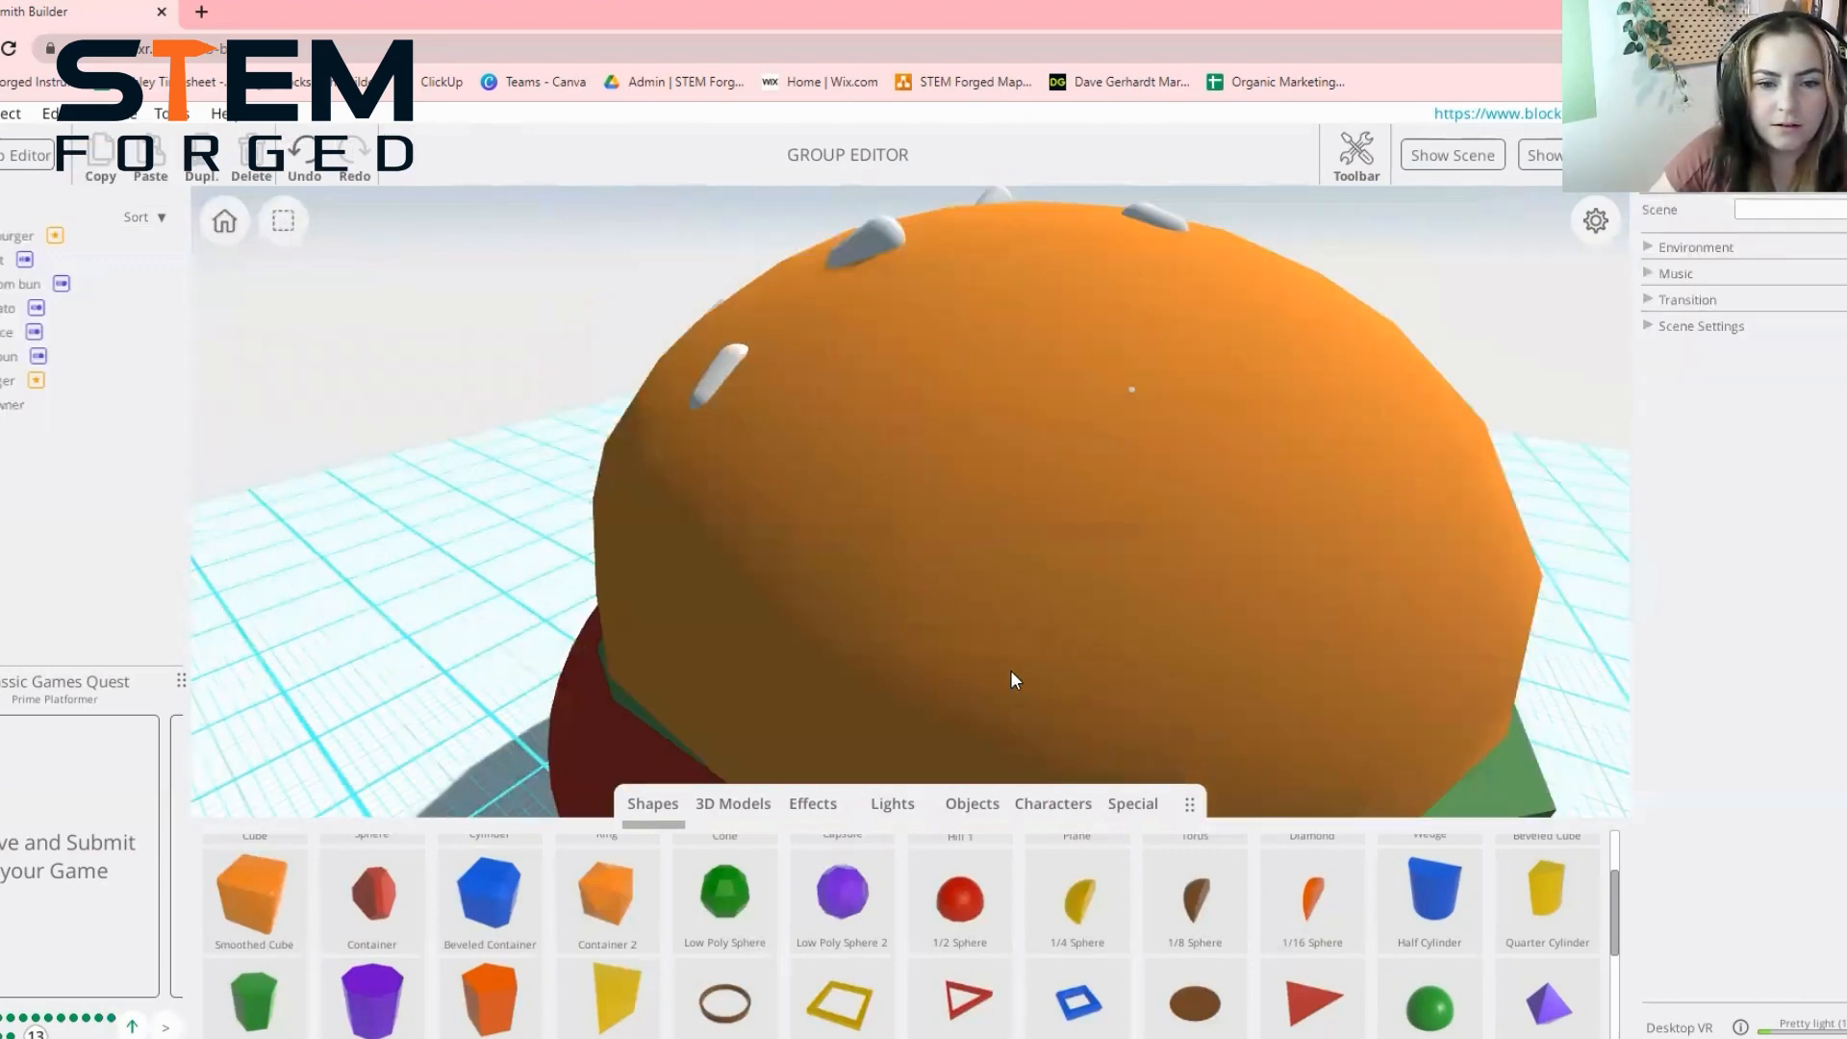
pyautogui.click(3, 408)
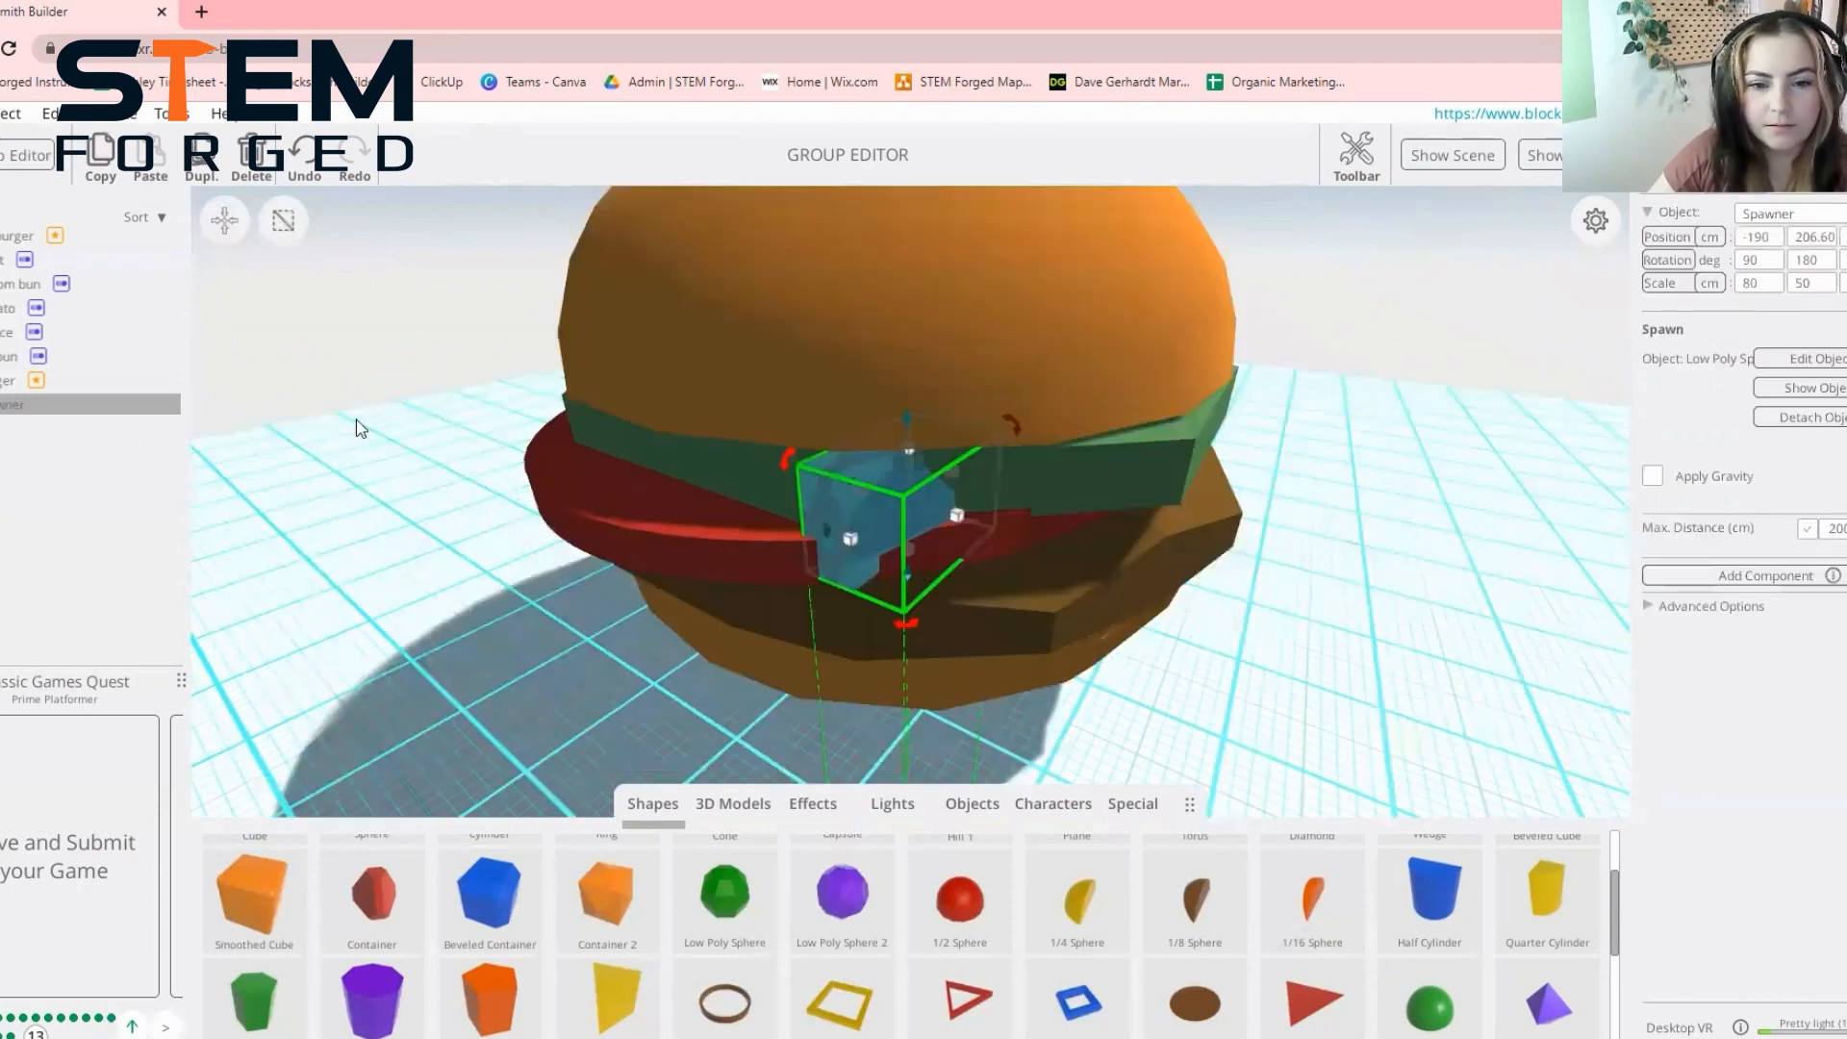
pyautogui.click(1813, 389)
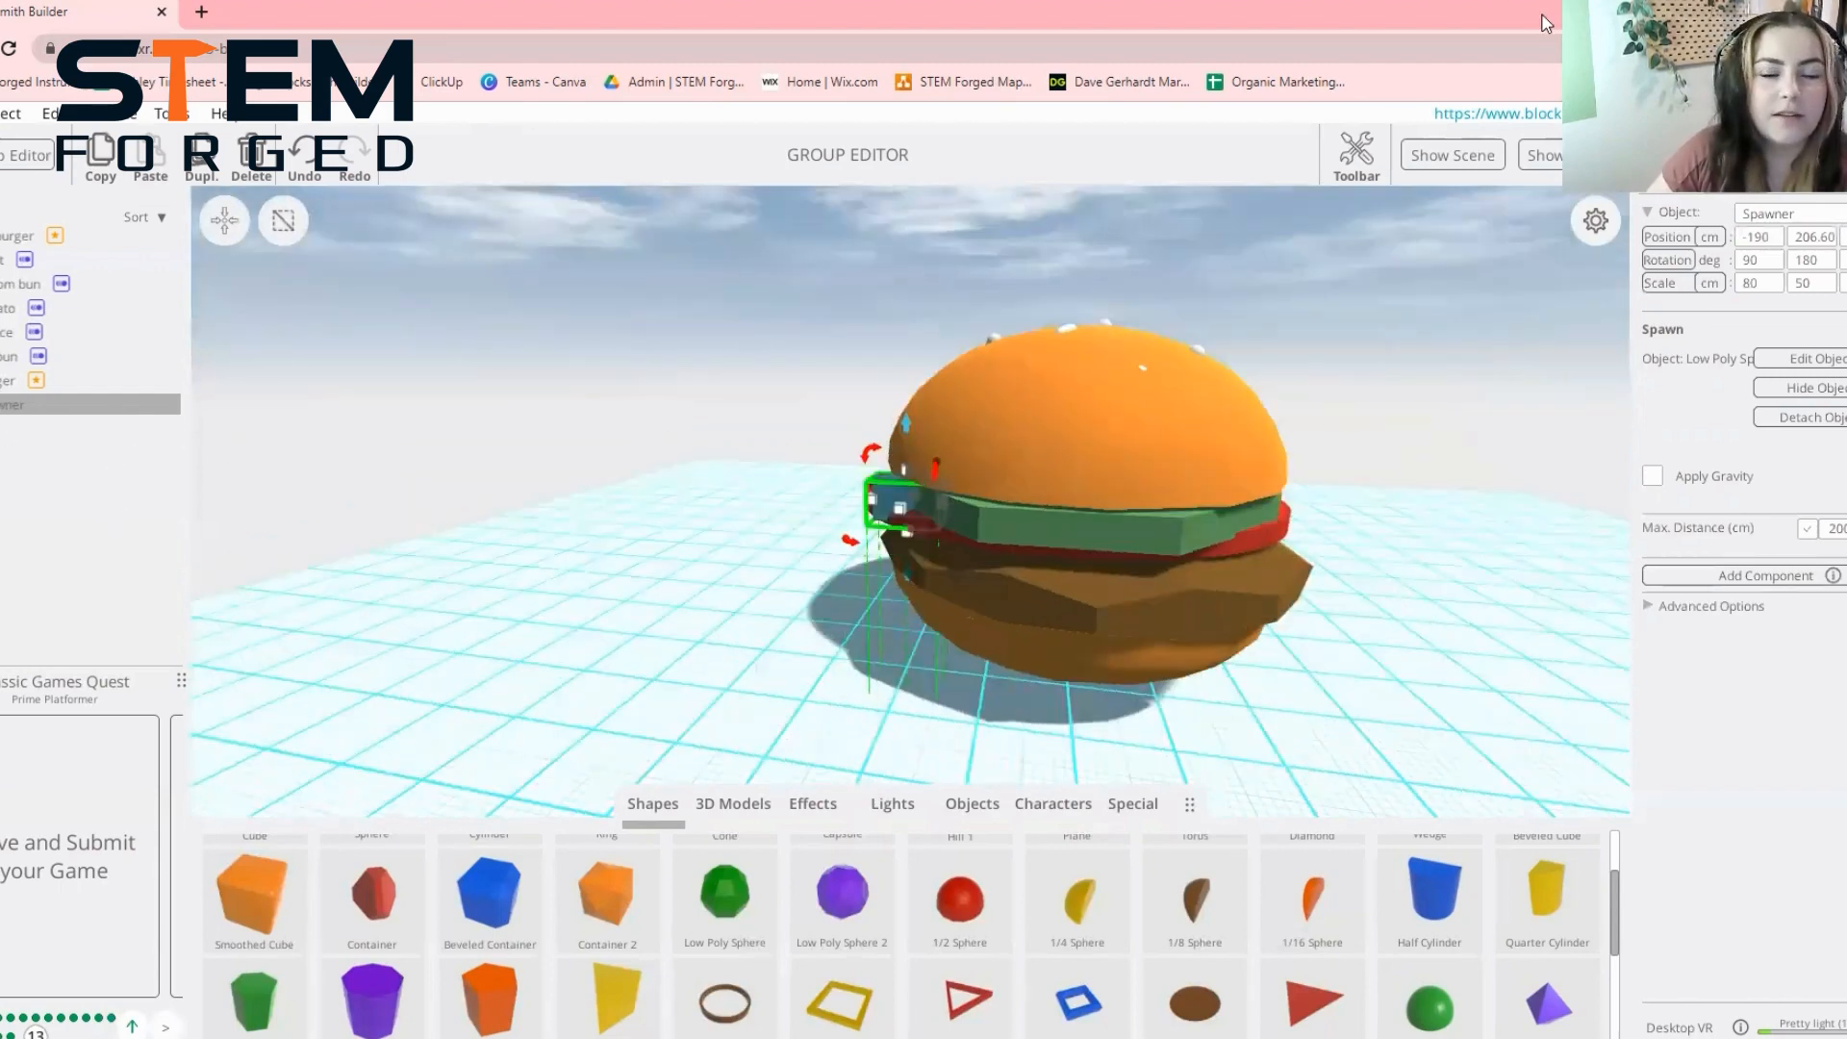
# Give the Spawner an event that makes it run Spawn Object on itself at a Periodic Interval of 2
pyautogui.click(1823, 177)
pyautogui.click(1834, 218)
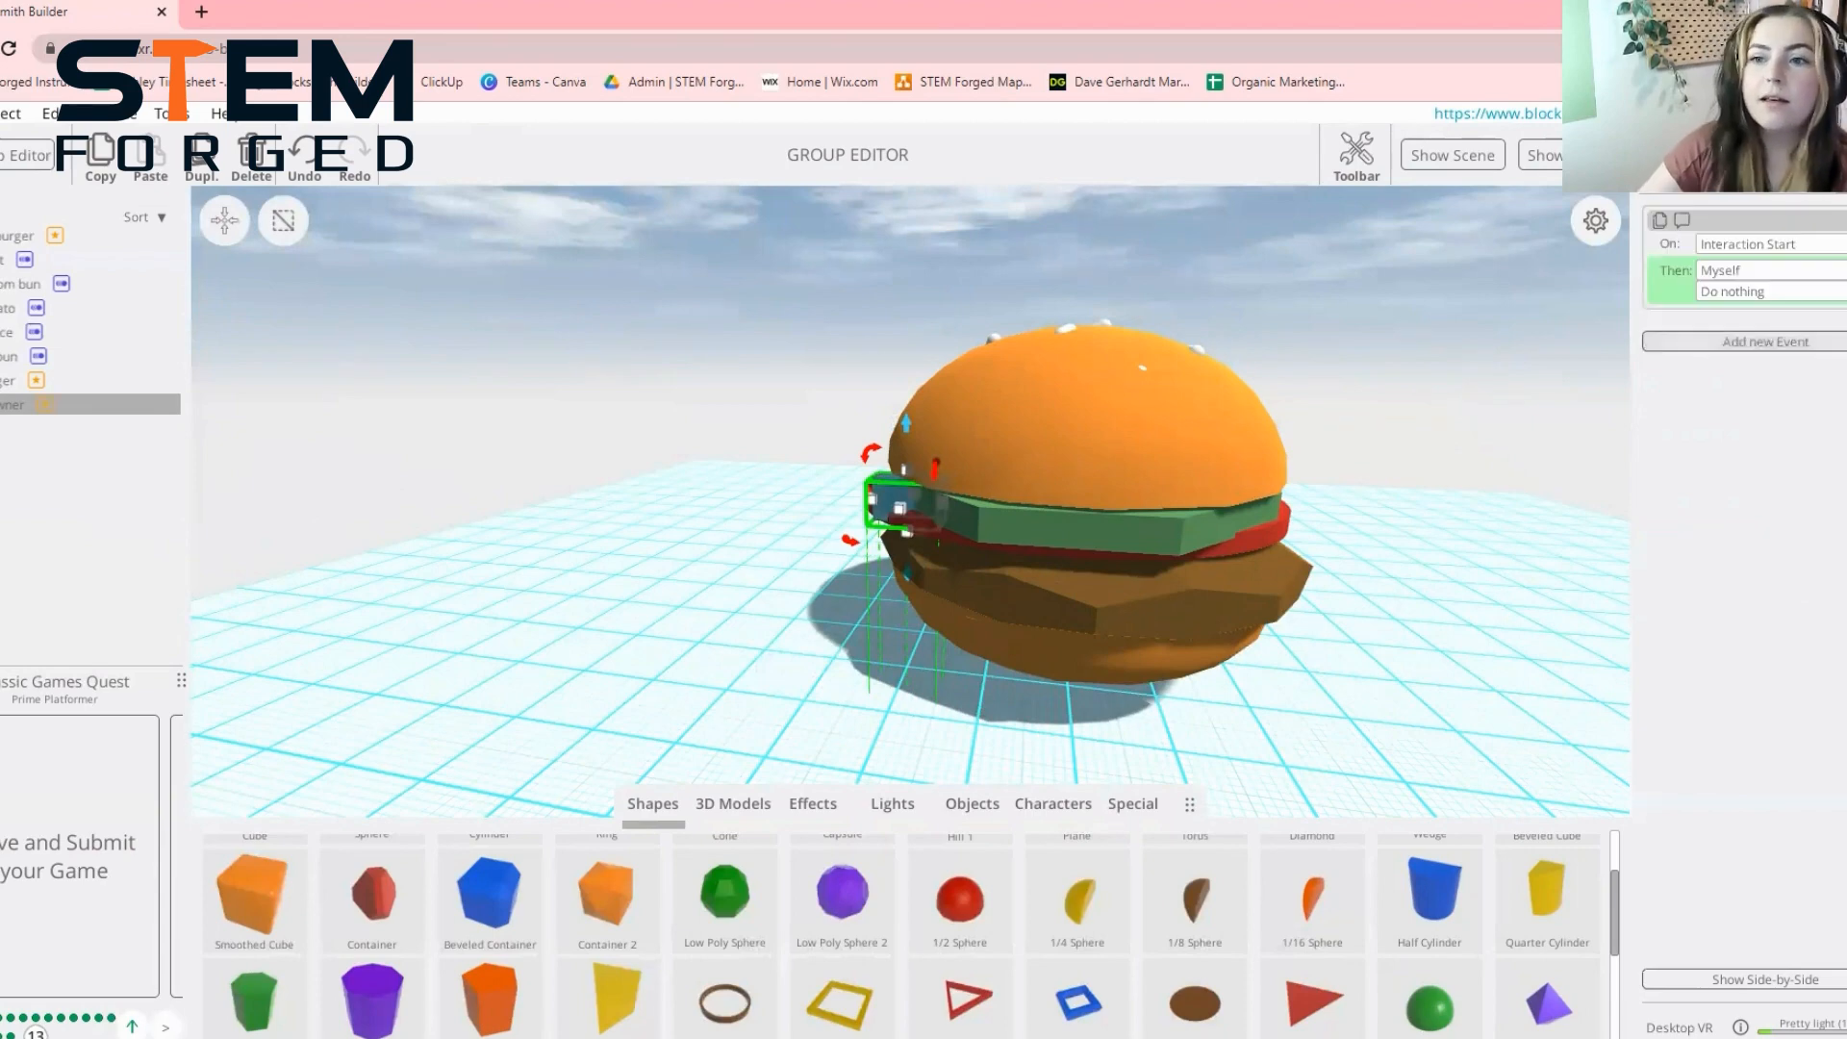
pyautogui.click(1768, 246)
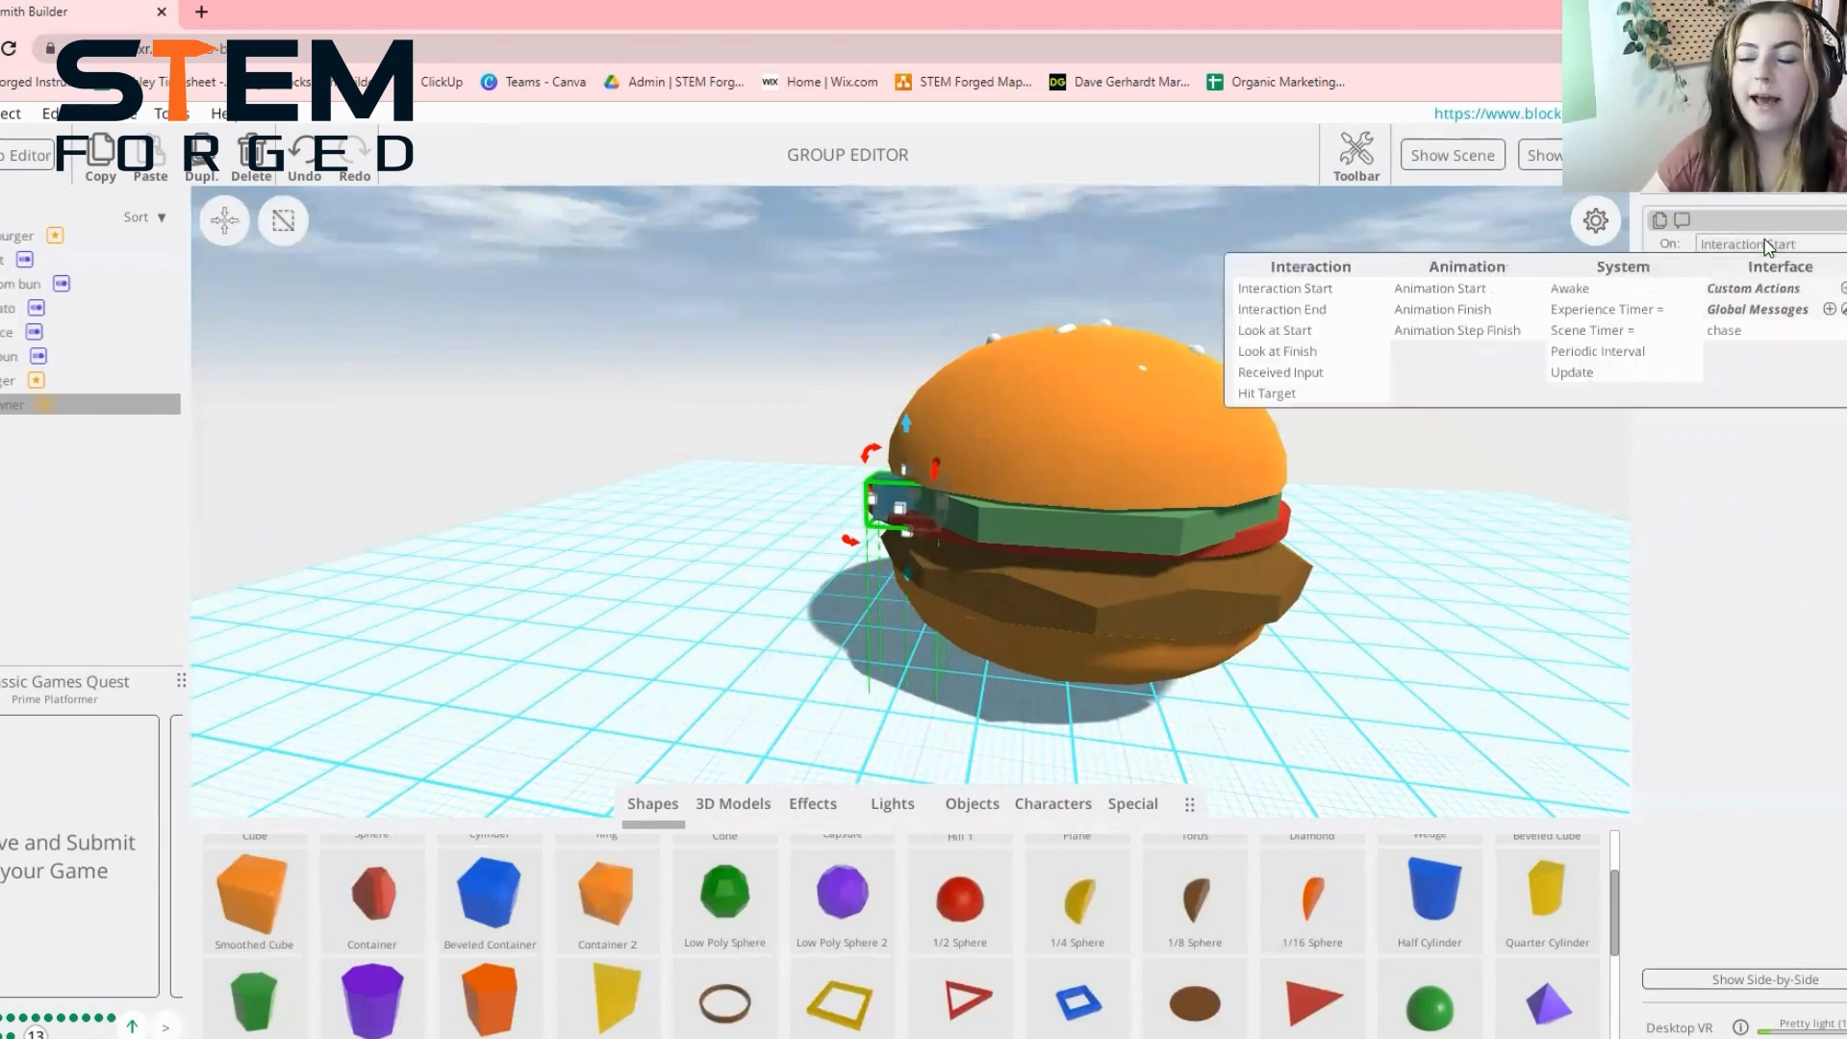
pyautogui.click(1592, 352)
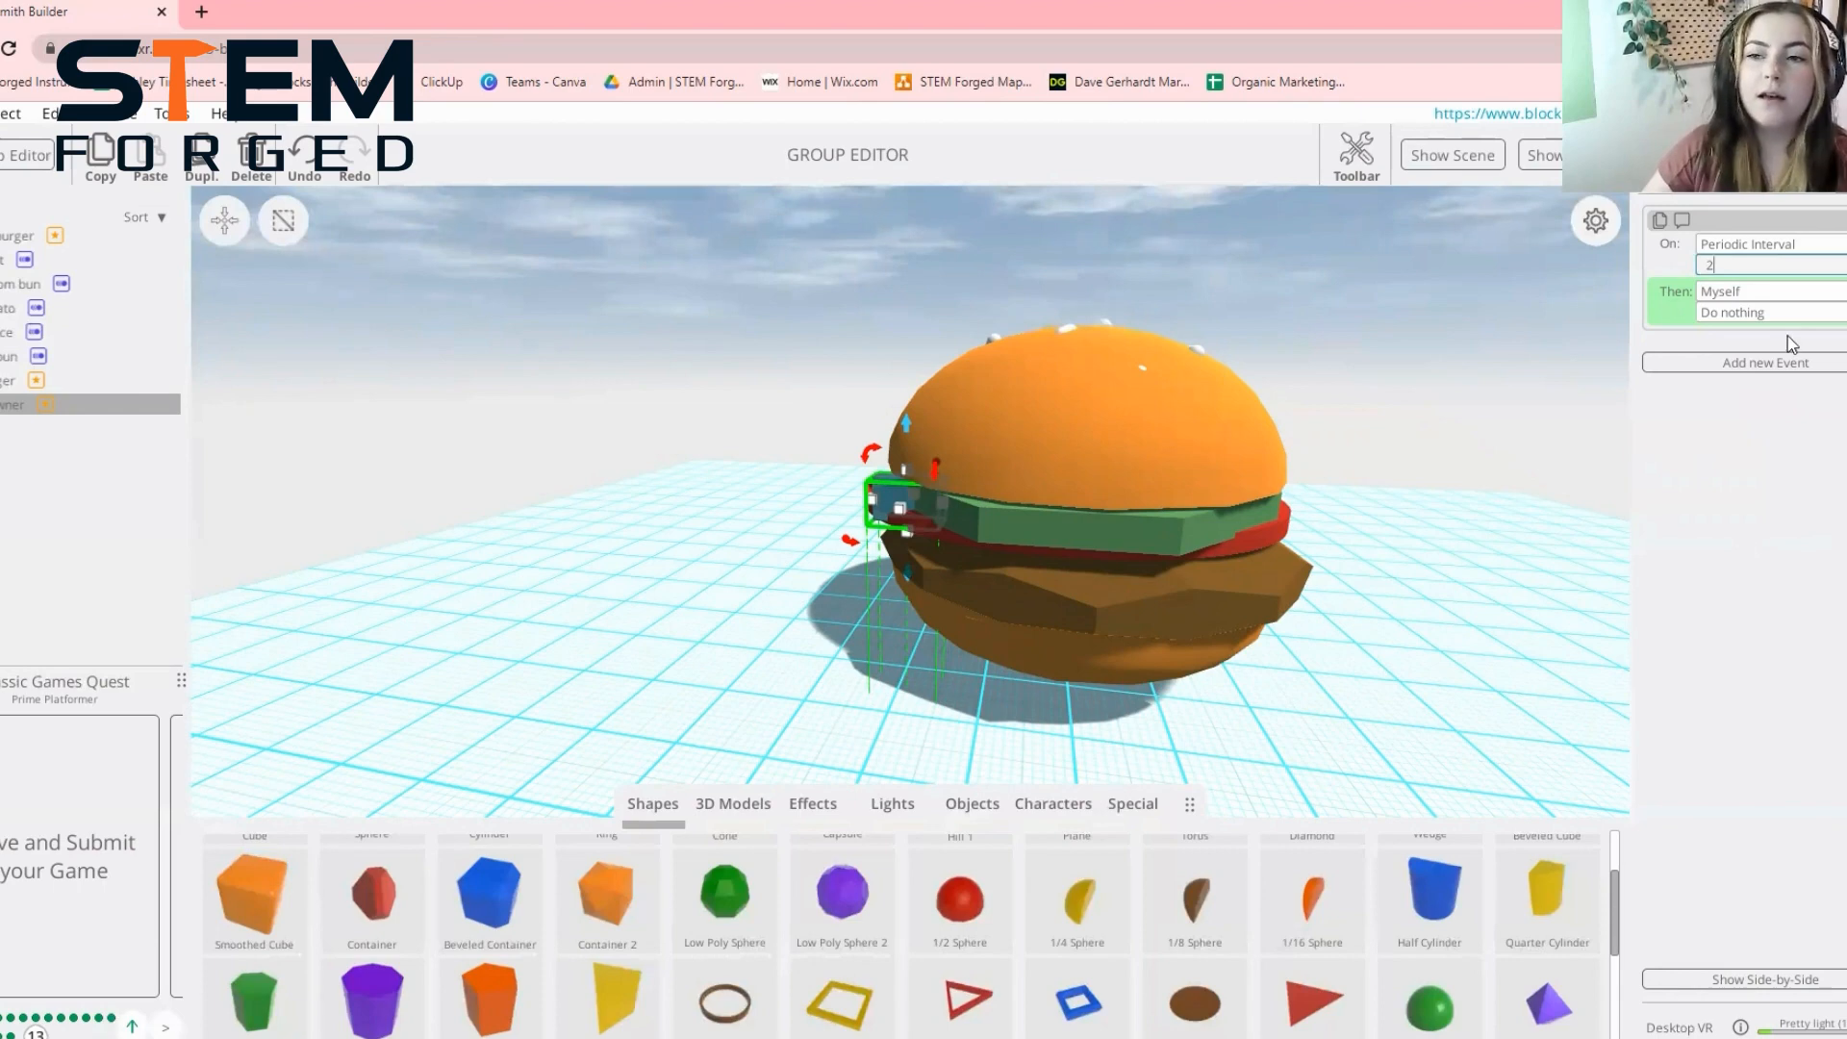
pyautogui.click(1732, 290)
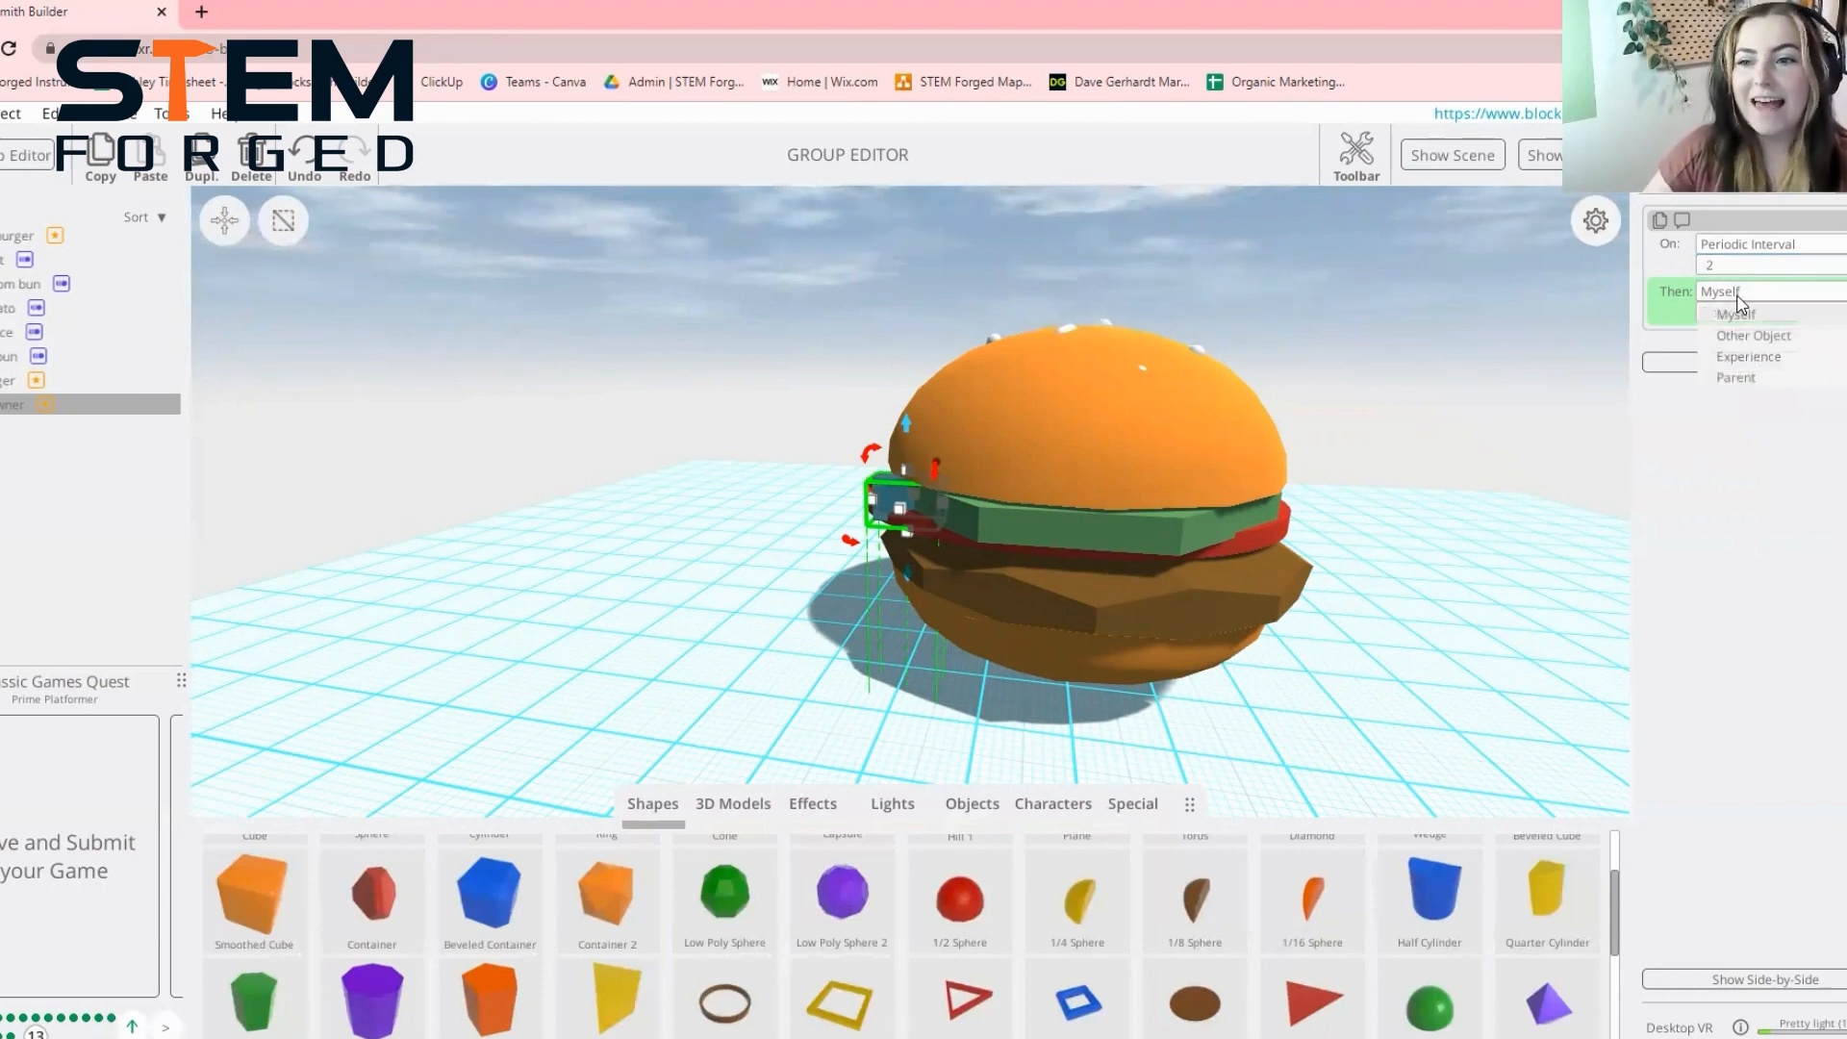
pyautogui.click(1779, 314)
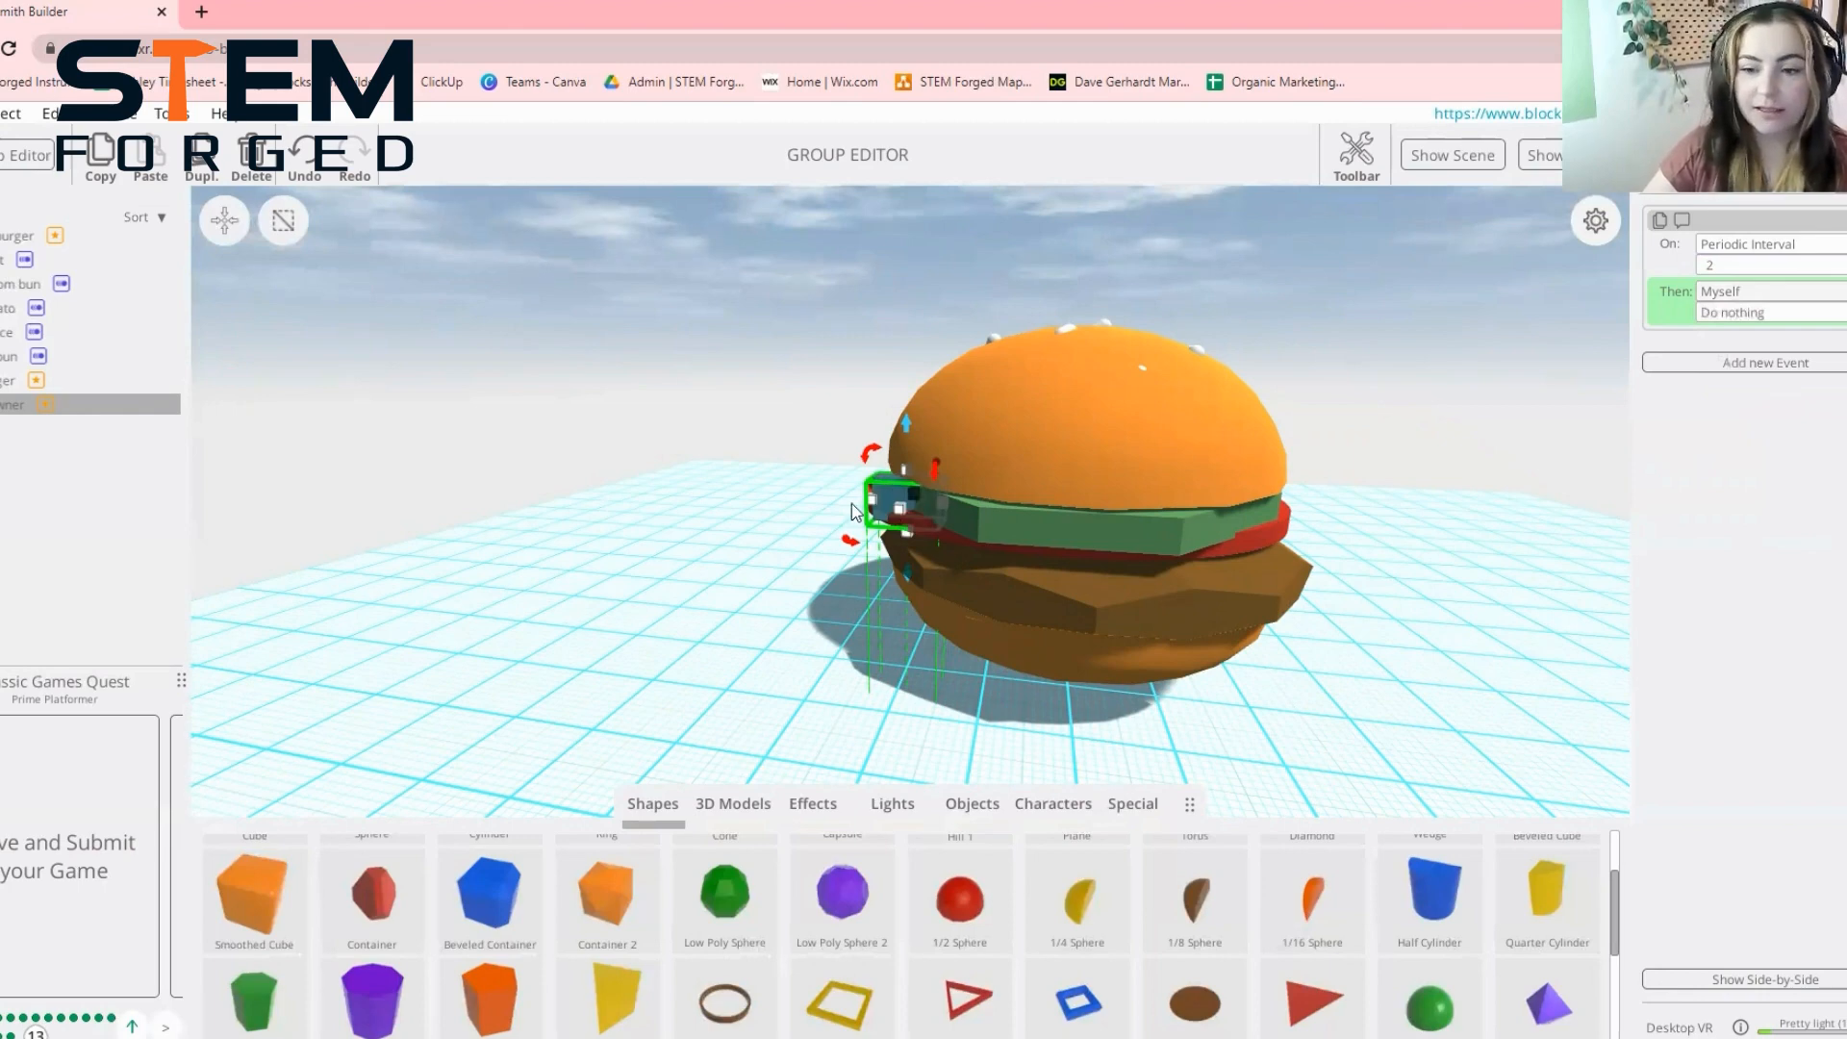
pyautogui.click(1761, 314)
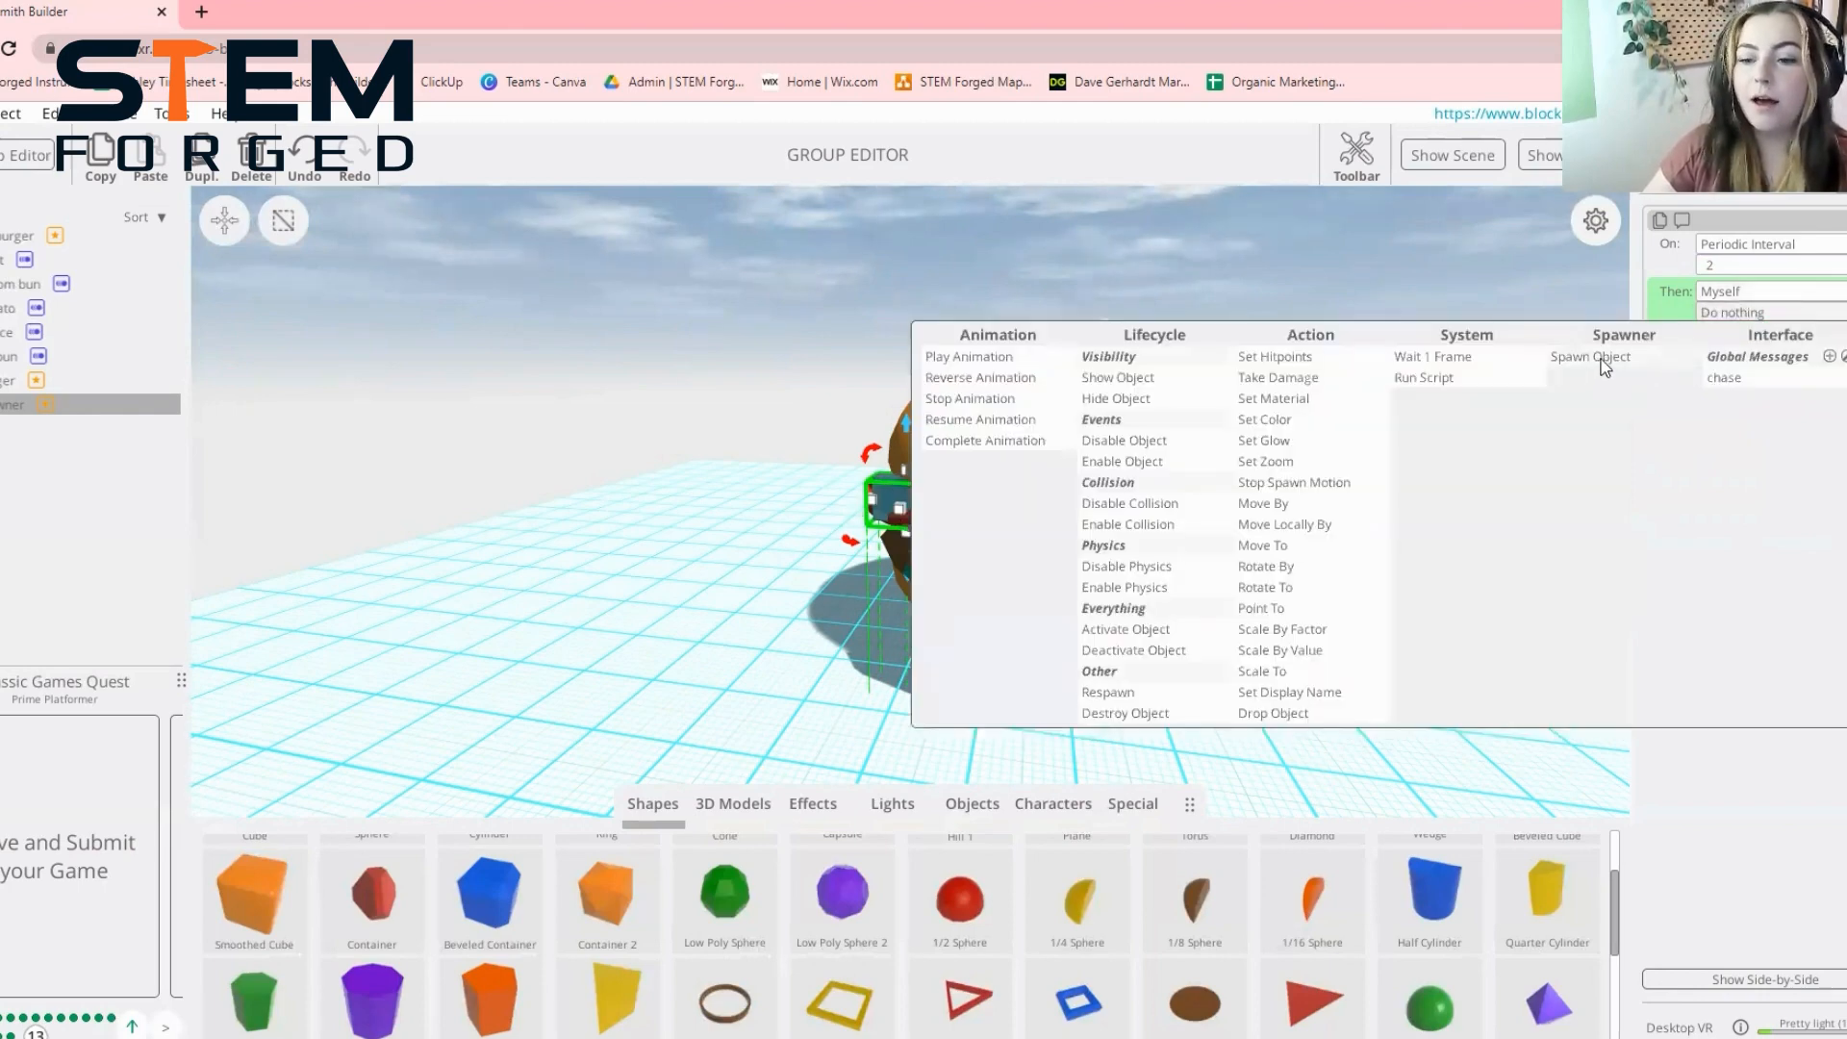
pyautogui.click(1603, 362)
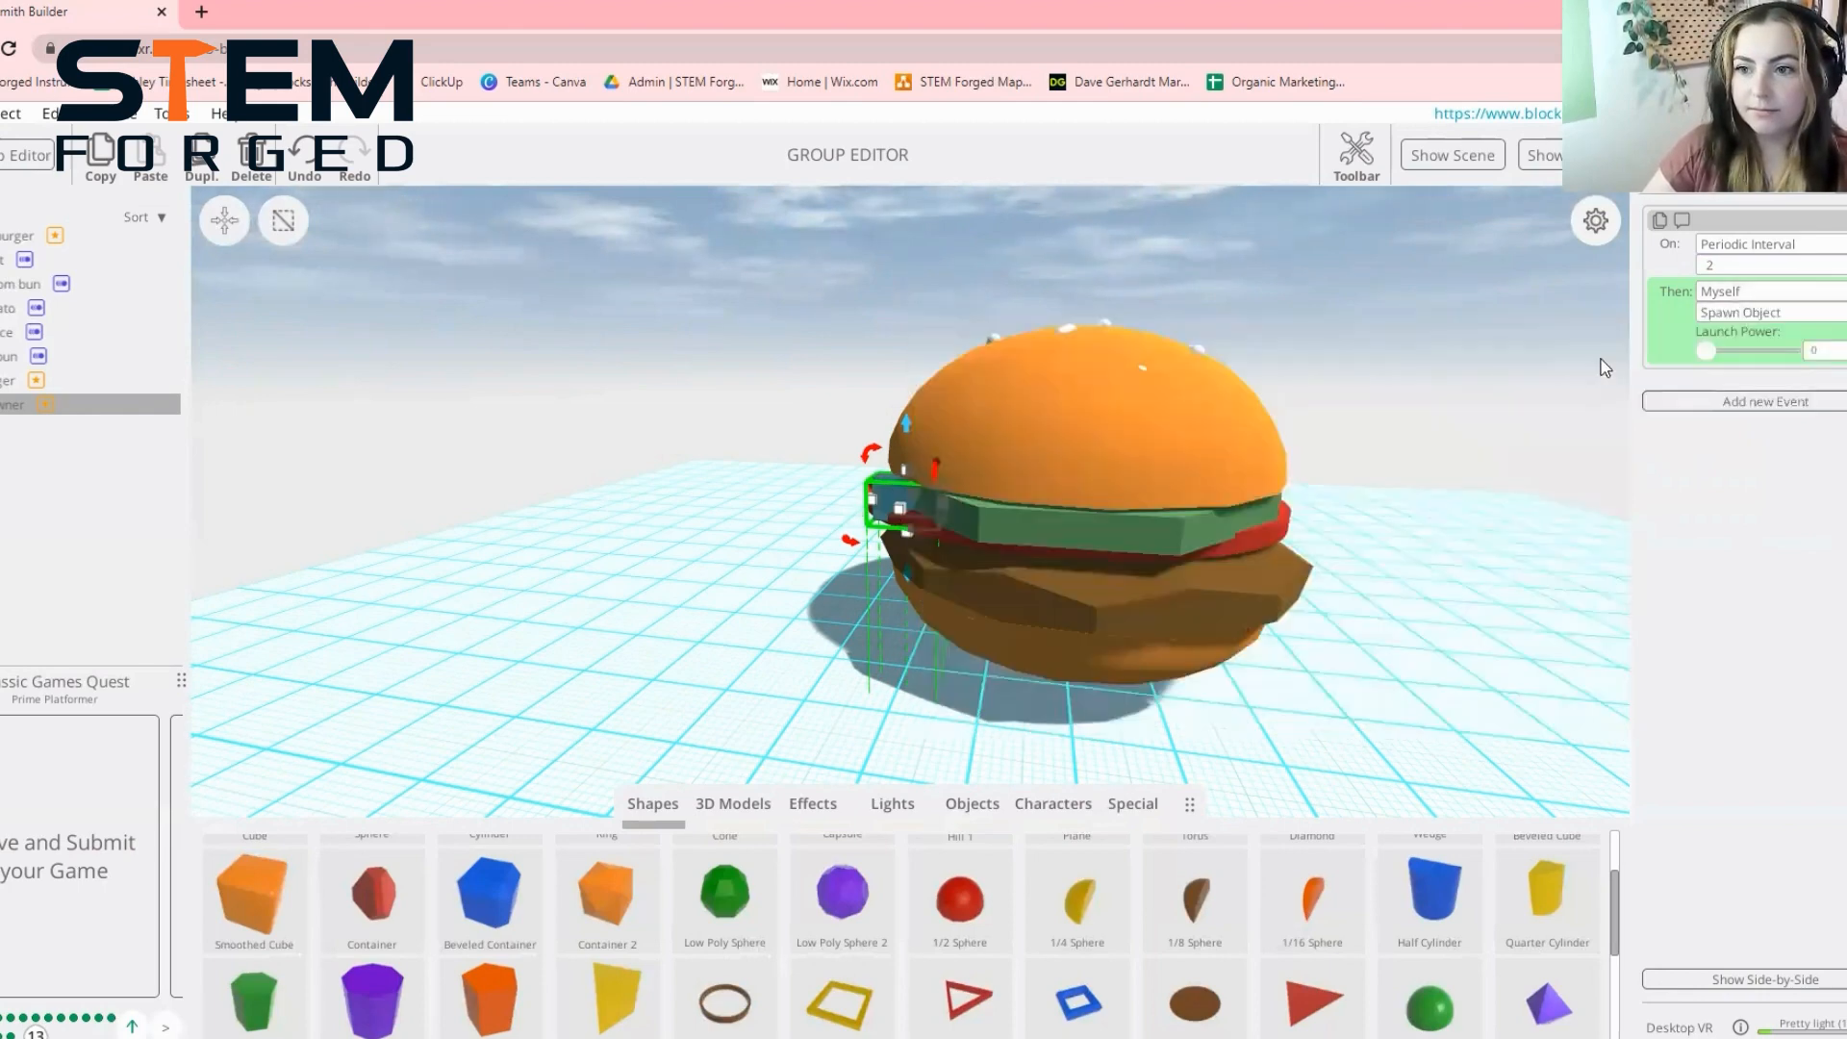
# Turn on Apply Gravity for the Spawner and set the Launch Power of its Spawn Object action to 2
pyautogui.scroll(-2, 1512, 398)
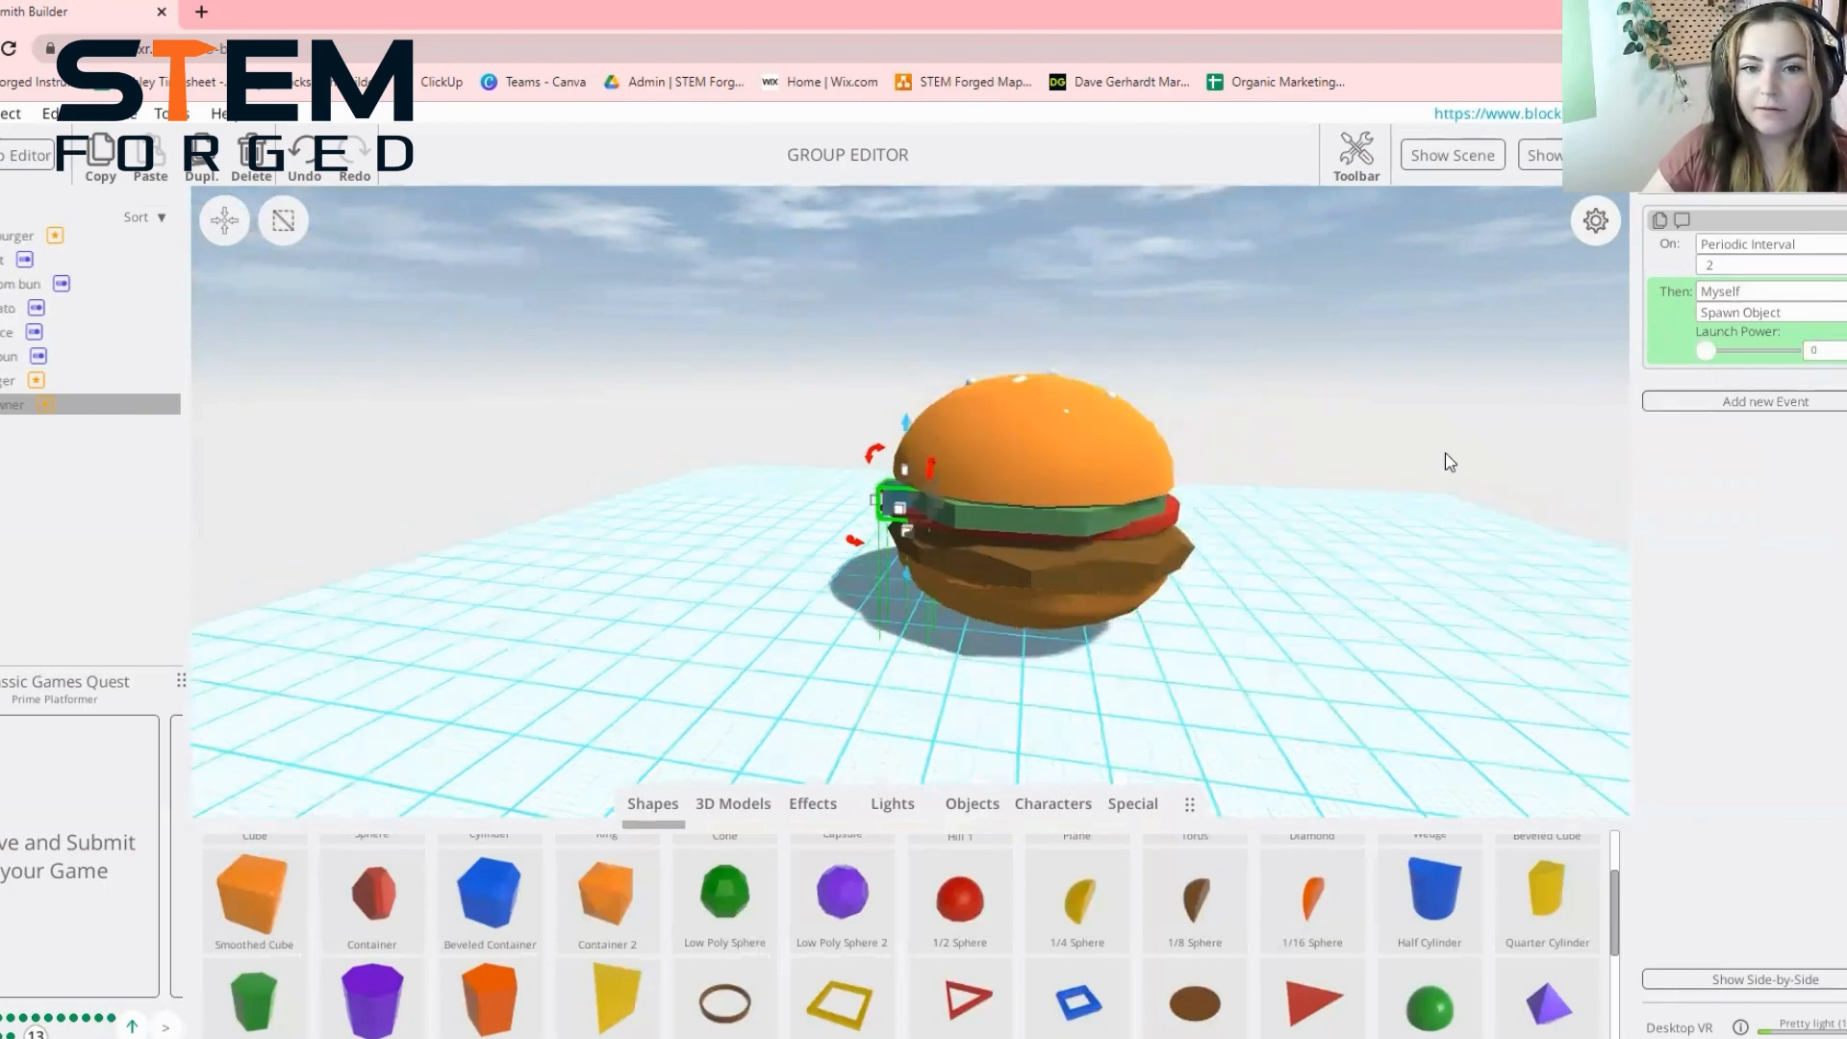
pyautogui.moveTo(1708, 351); pyautogui.dragTo(1732, 352)
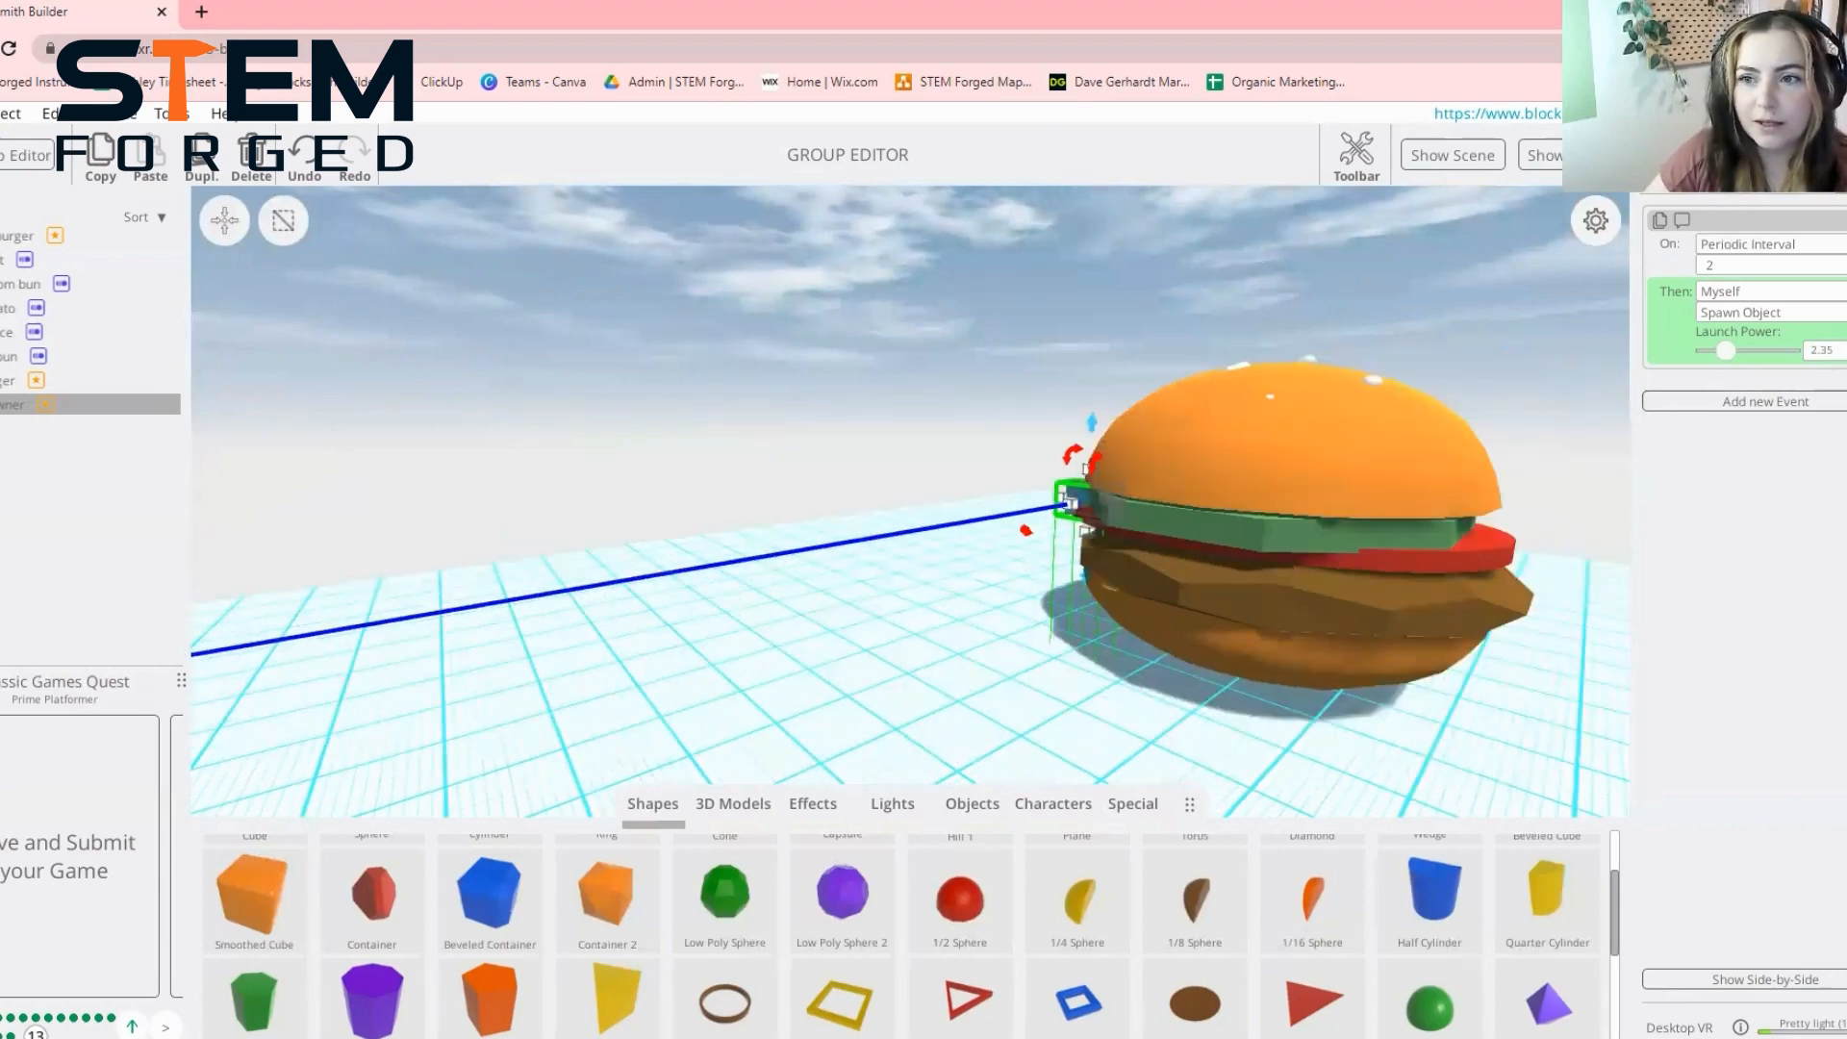
pyautogui.click(1689, 174)
pyautogui.click(1652, 482)
pyautogui.click(1772, 173)
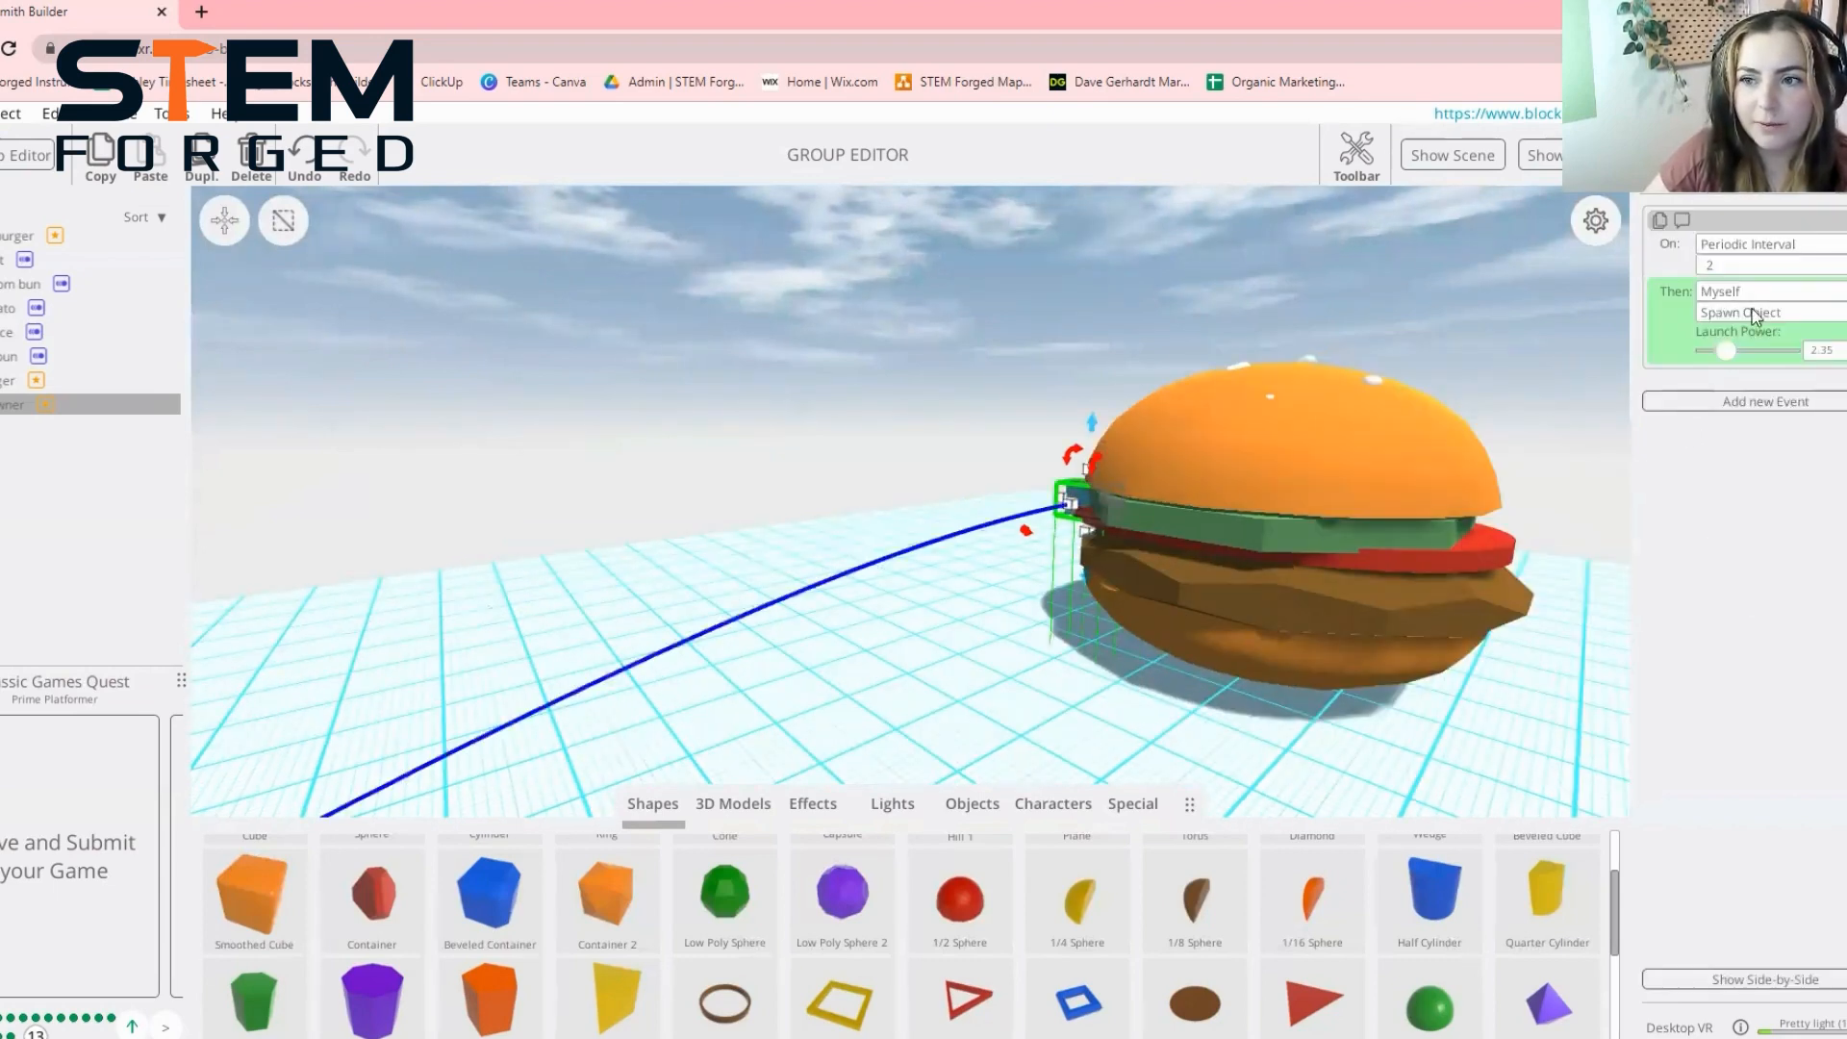
pyautogui.scroll(-5, 1154, 496)
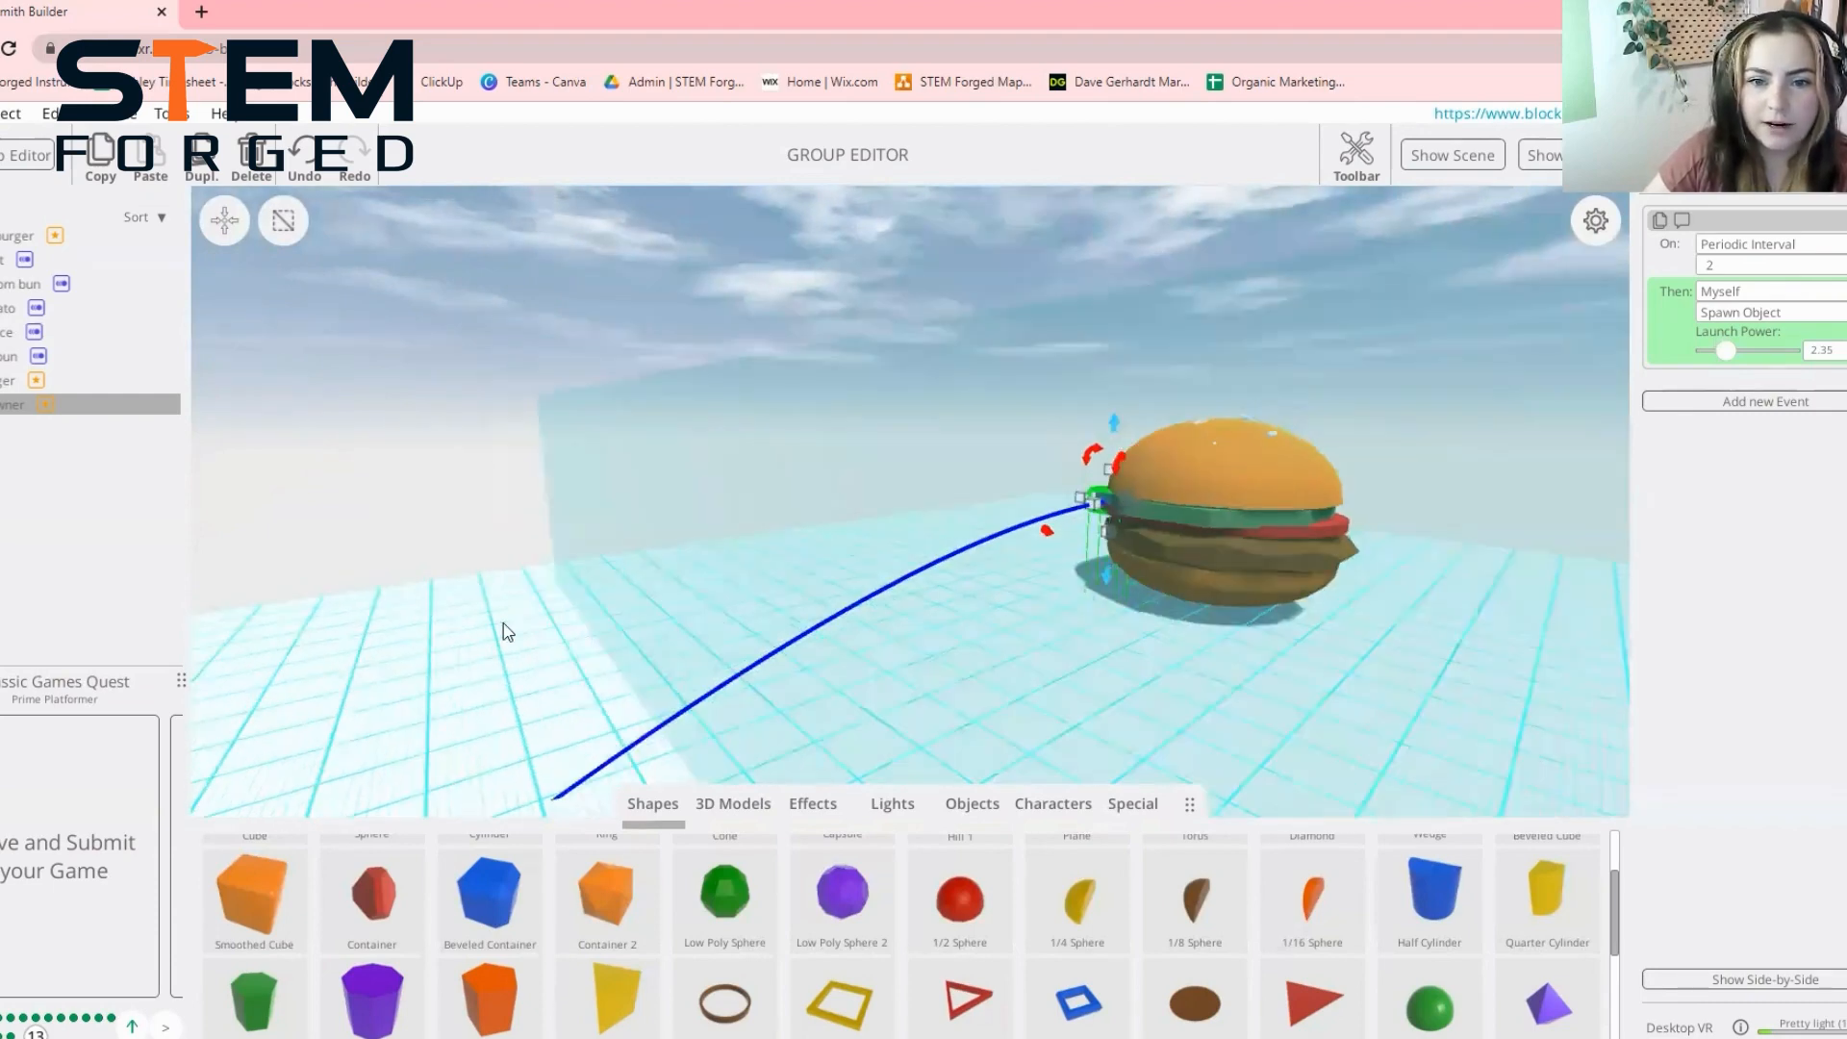
pyautogui.click(1817, 352)
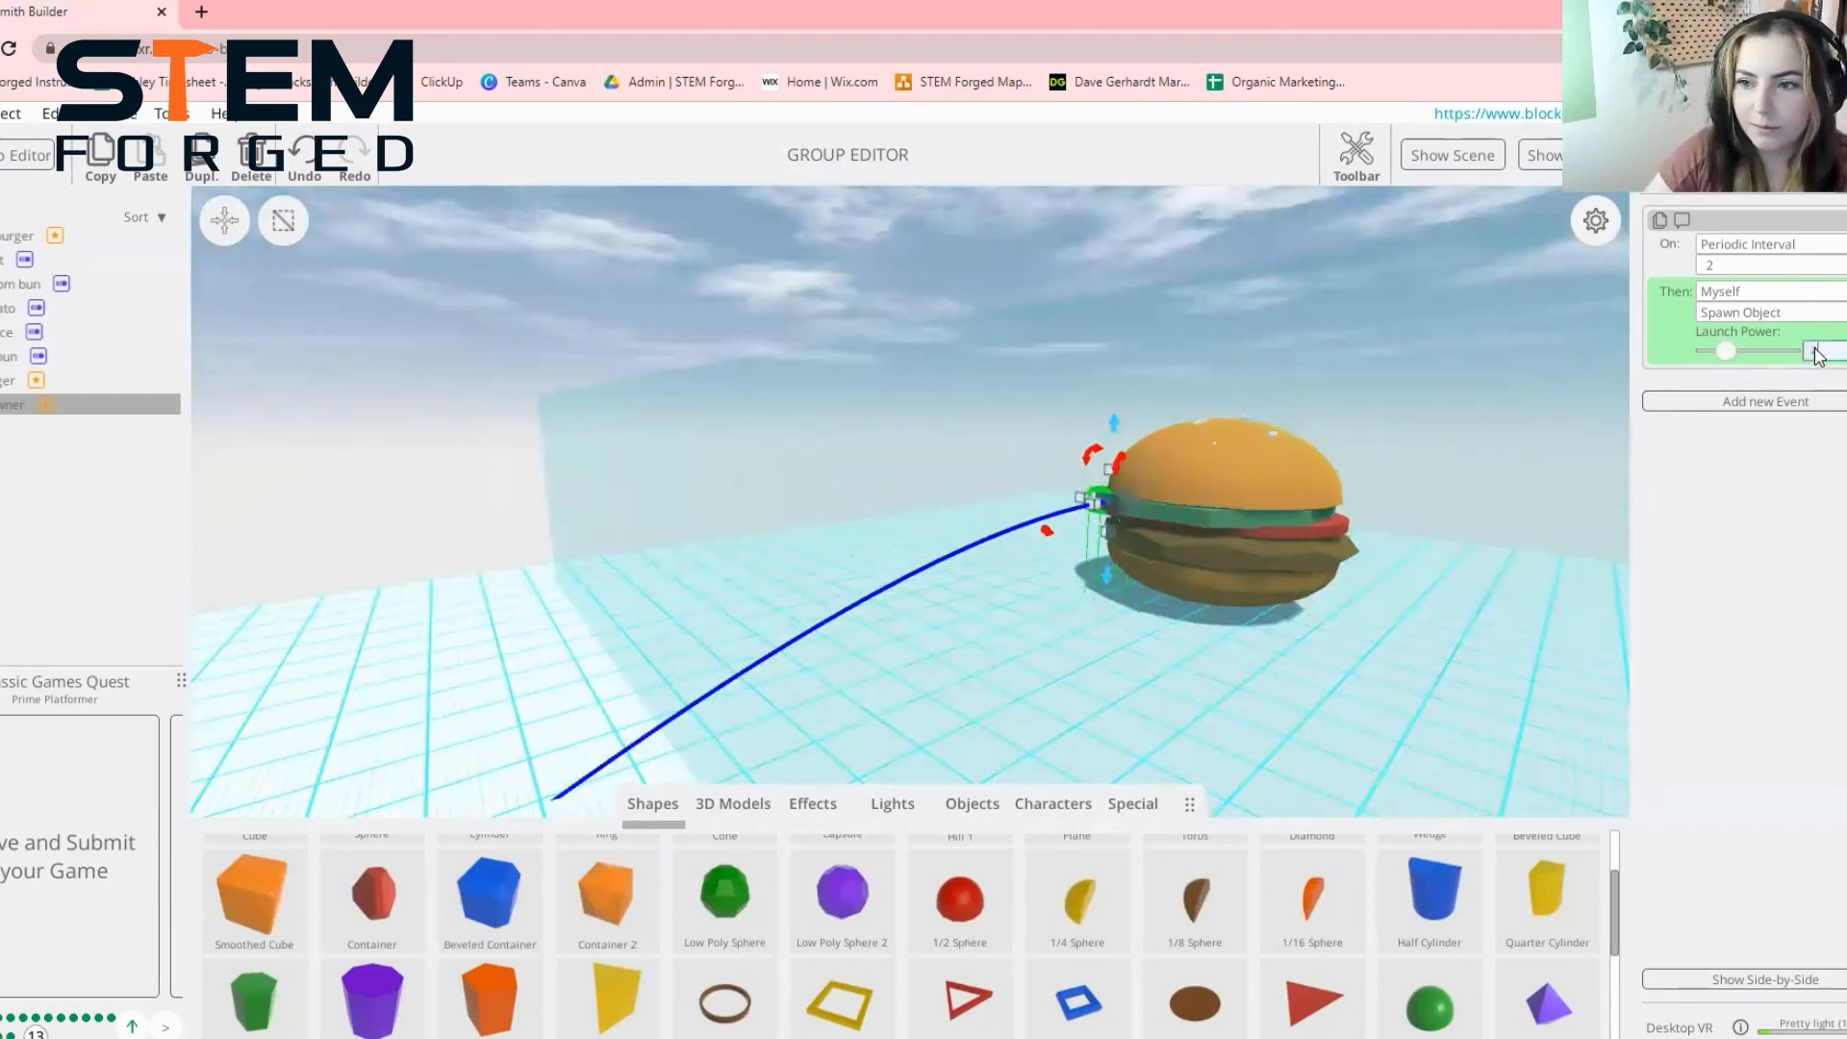
pyautogui.click(1845, 500)
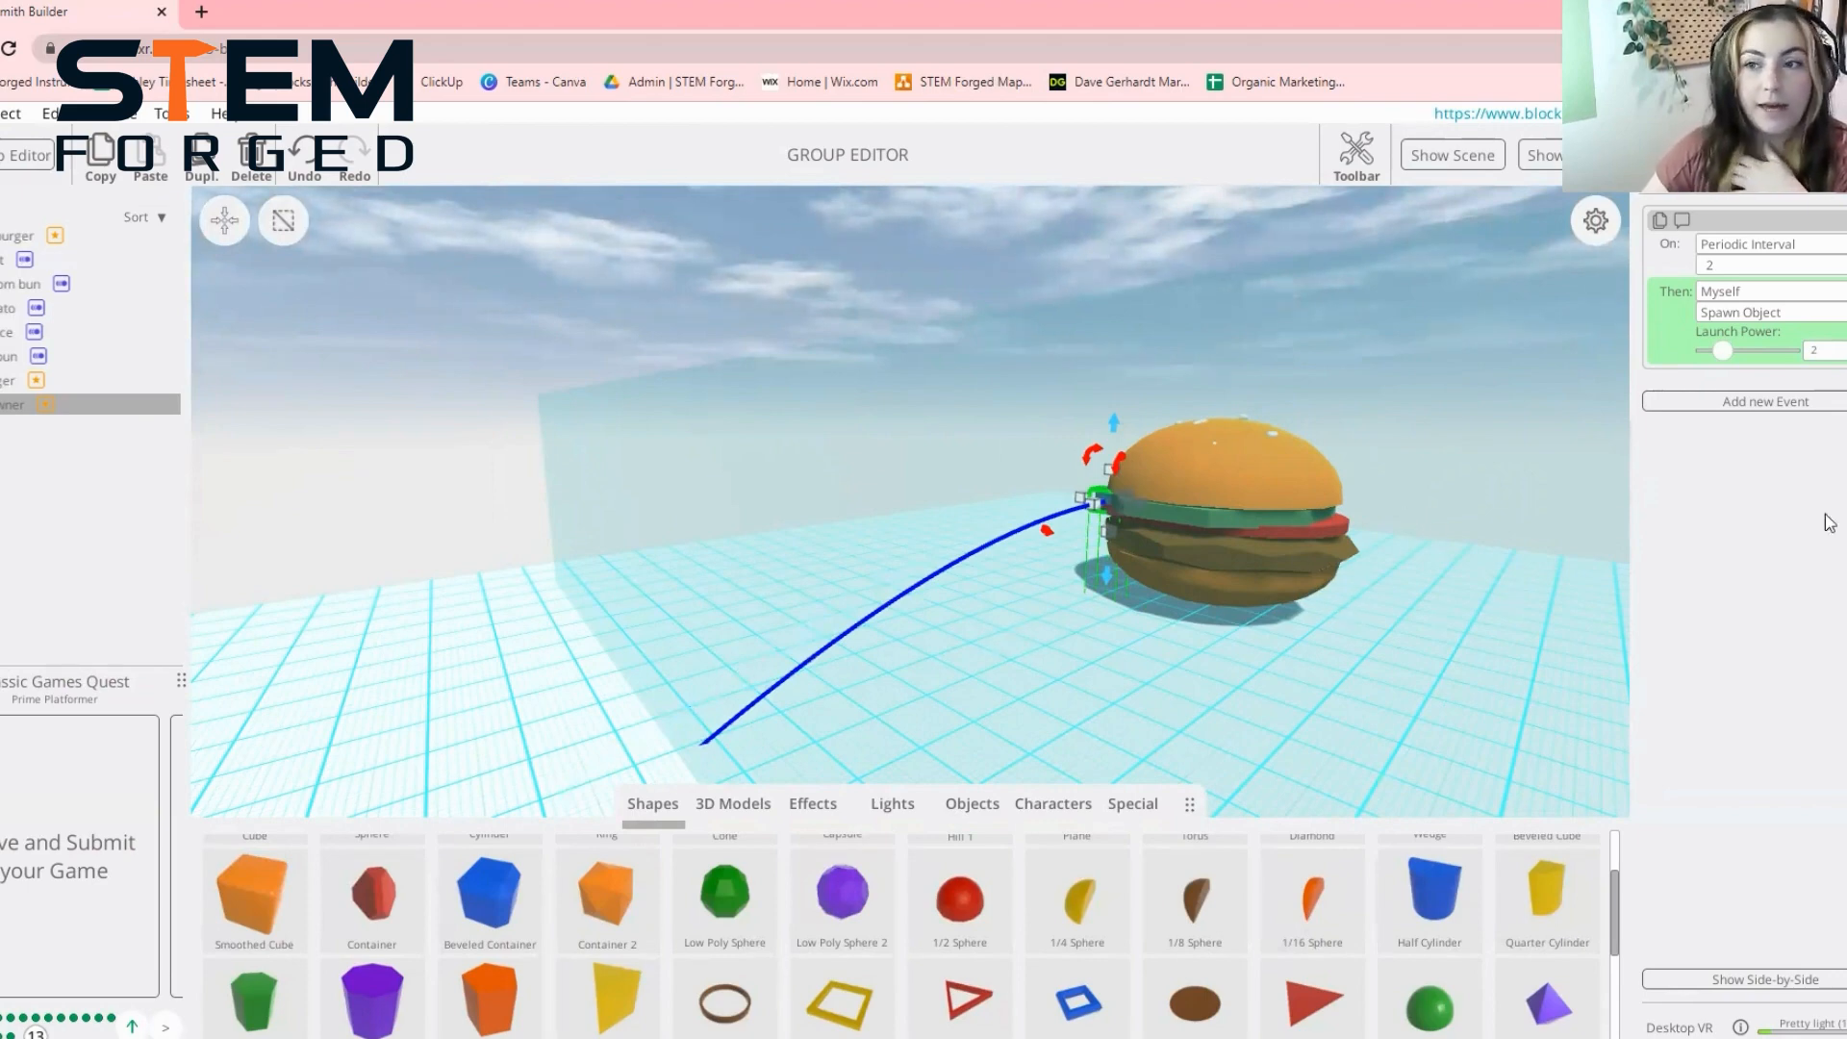
# Duplicate the Spawner and place the copy on the opposite side of the burger, at a first position value of 150 cm
pyautogui.moveTo(1019, 660); pyautogui.dragTo(1100, 590)
pyautogui.scroll(4, 1352, 638)
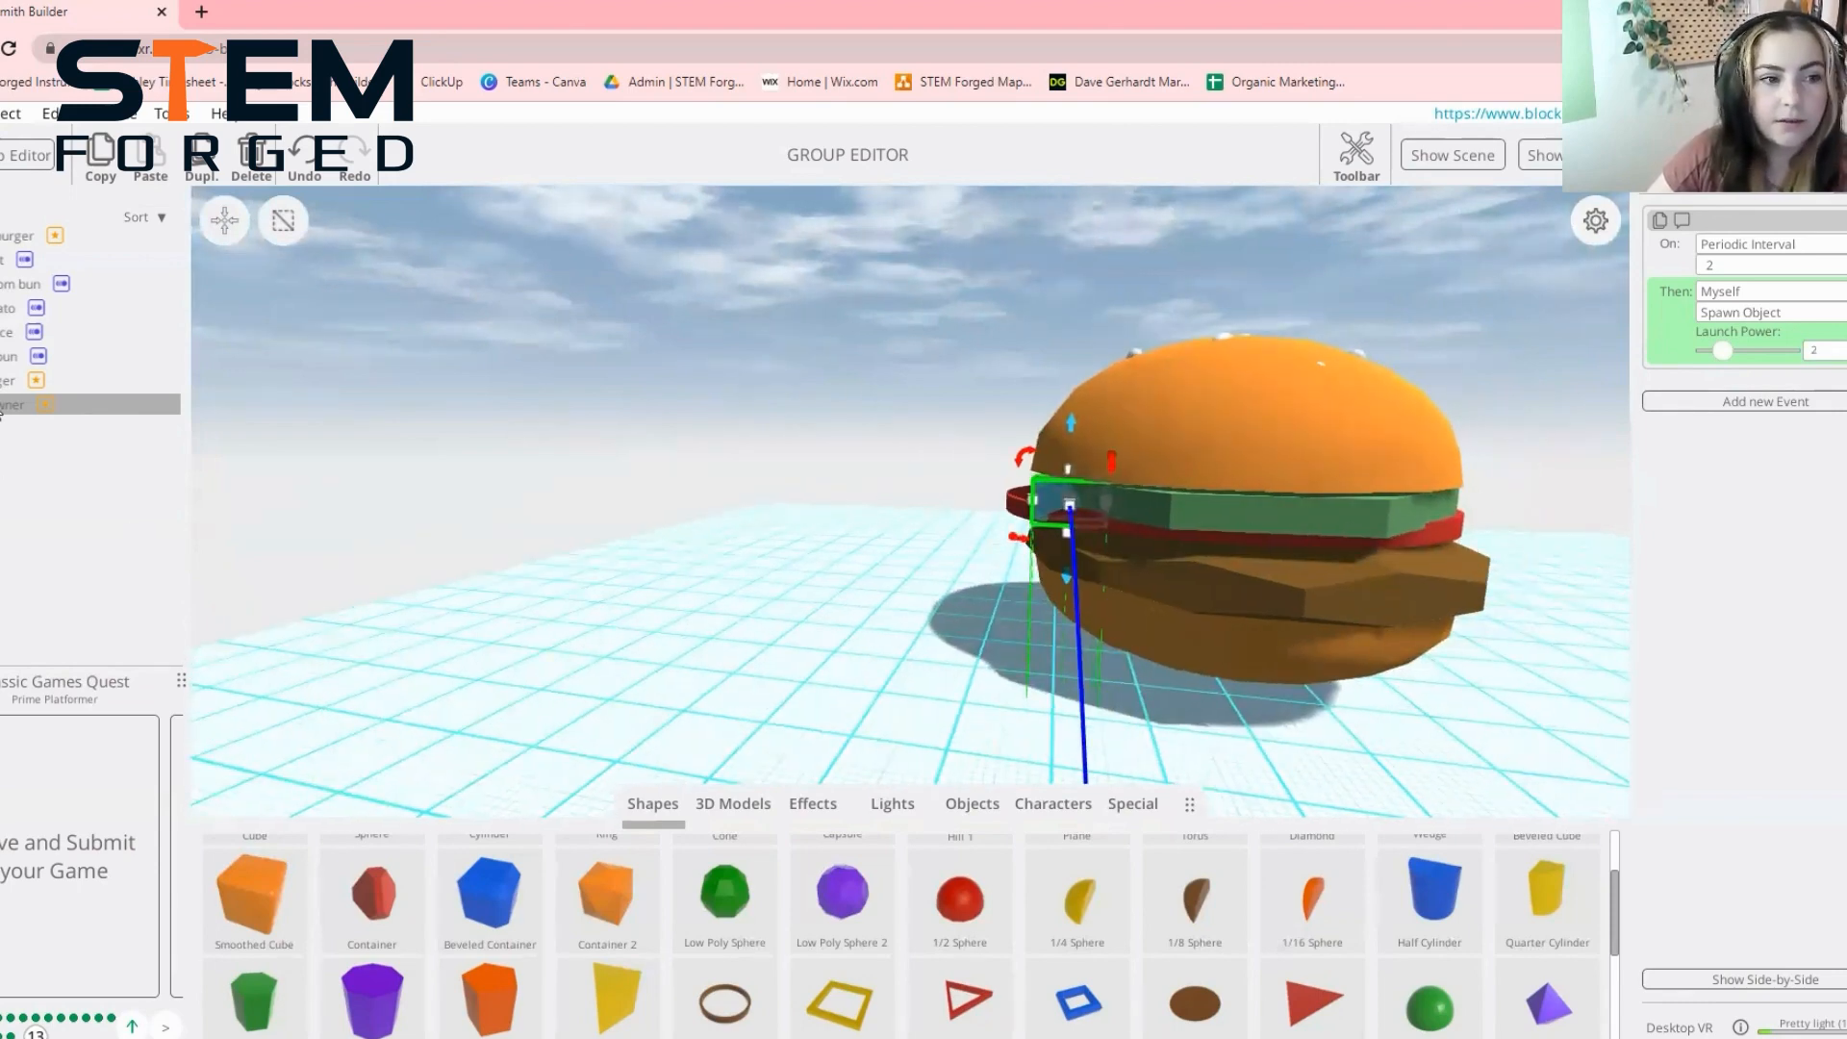
pyautogui.moveTo(1071, 515); pyautogui.dragTo(1434, 539)
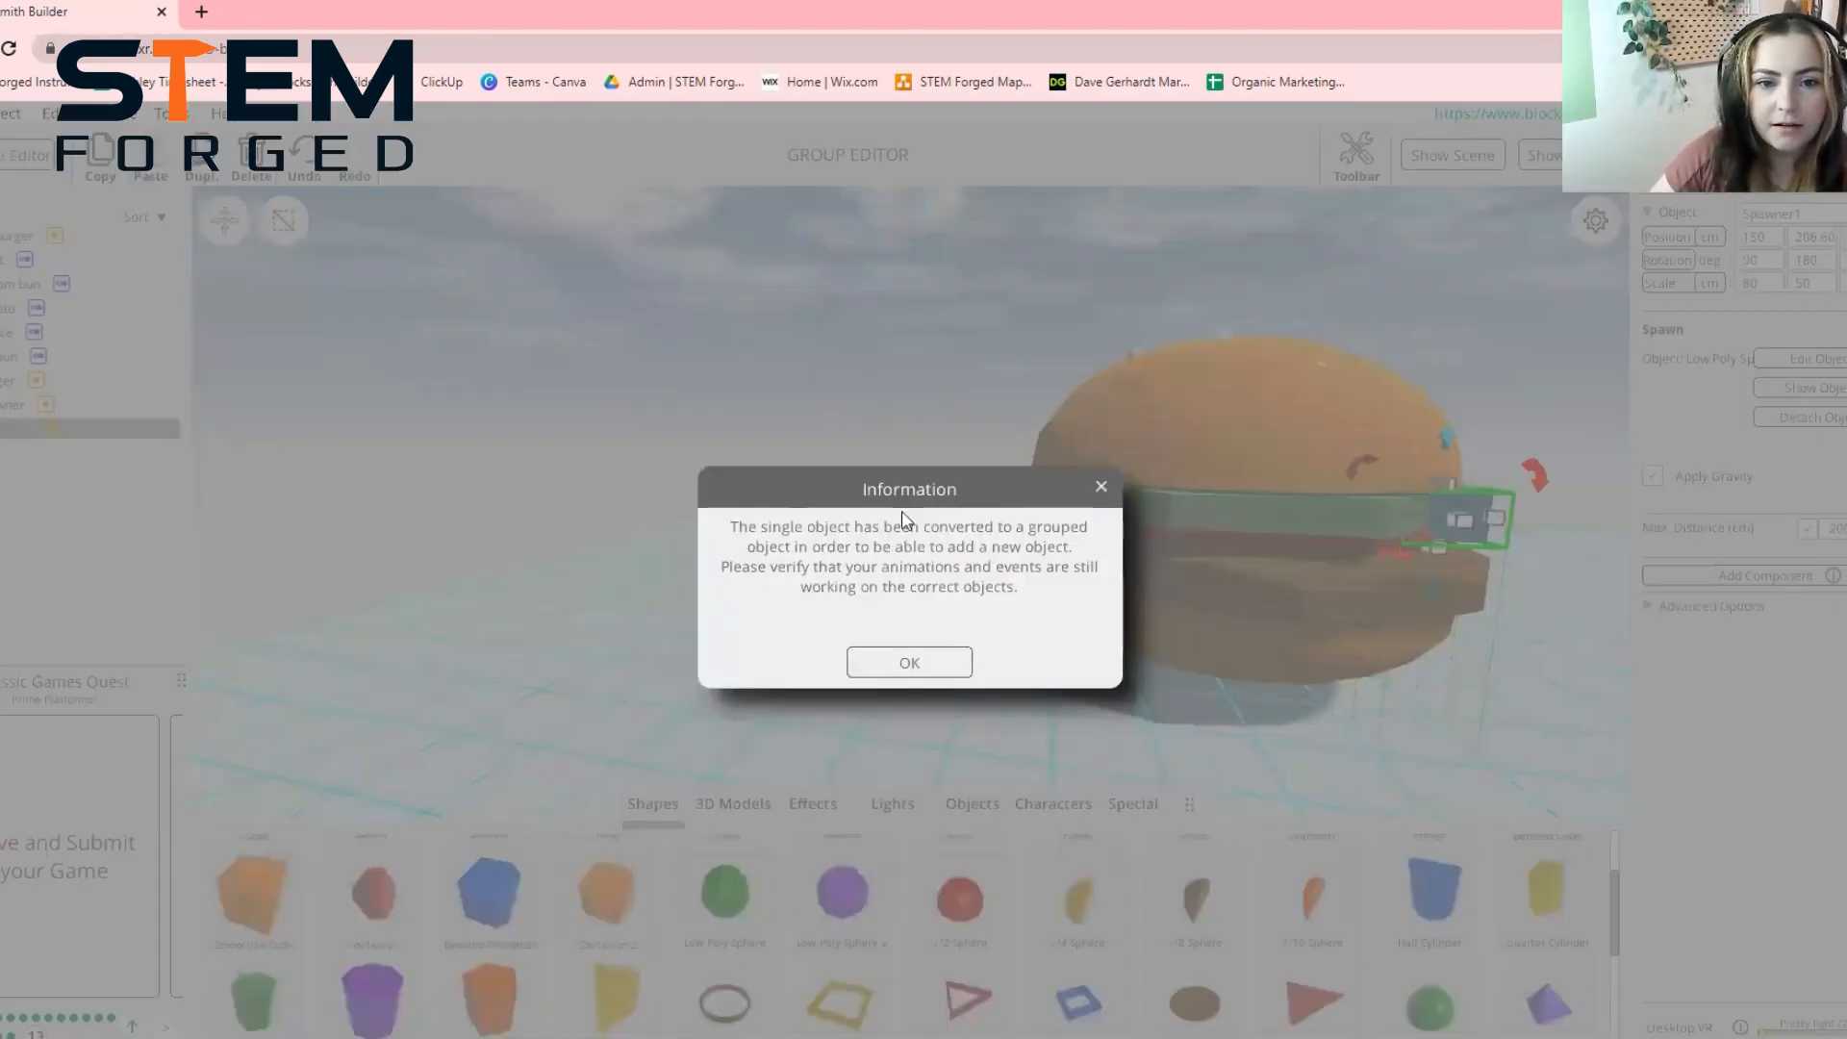
pyautogui.click(944, 668)
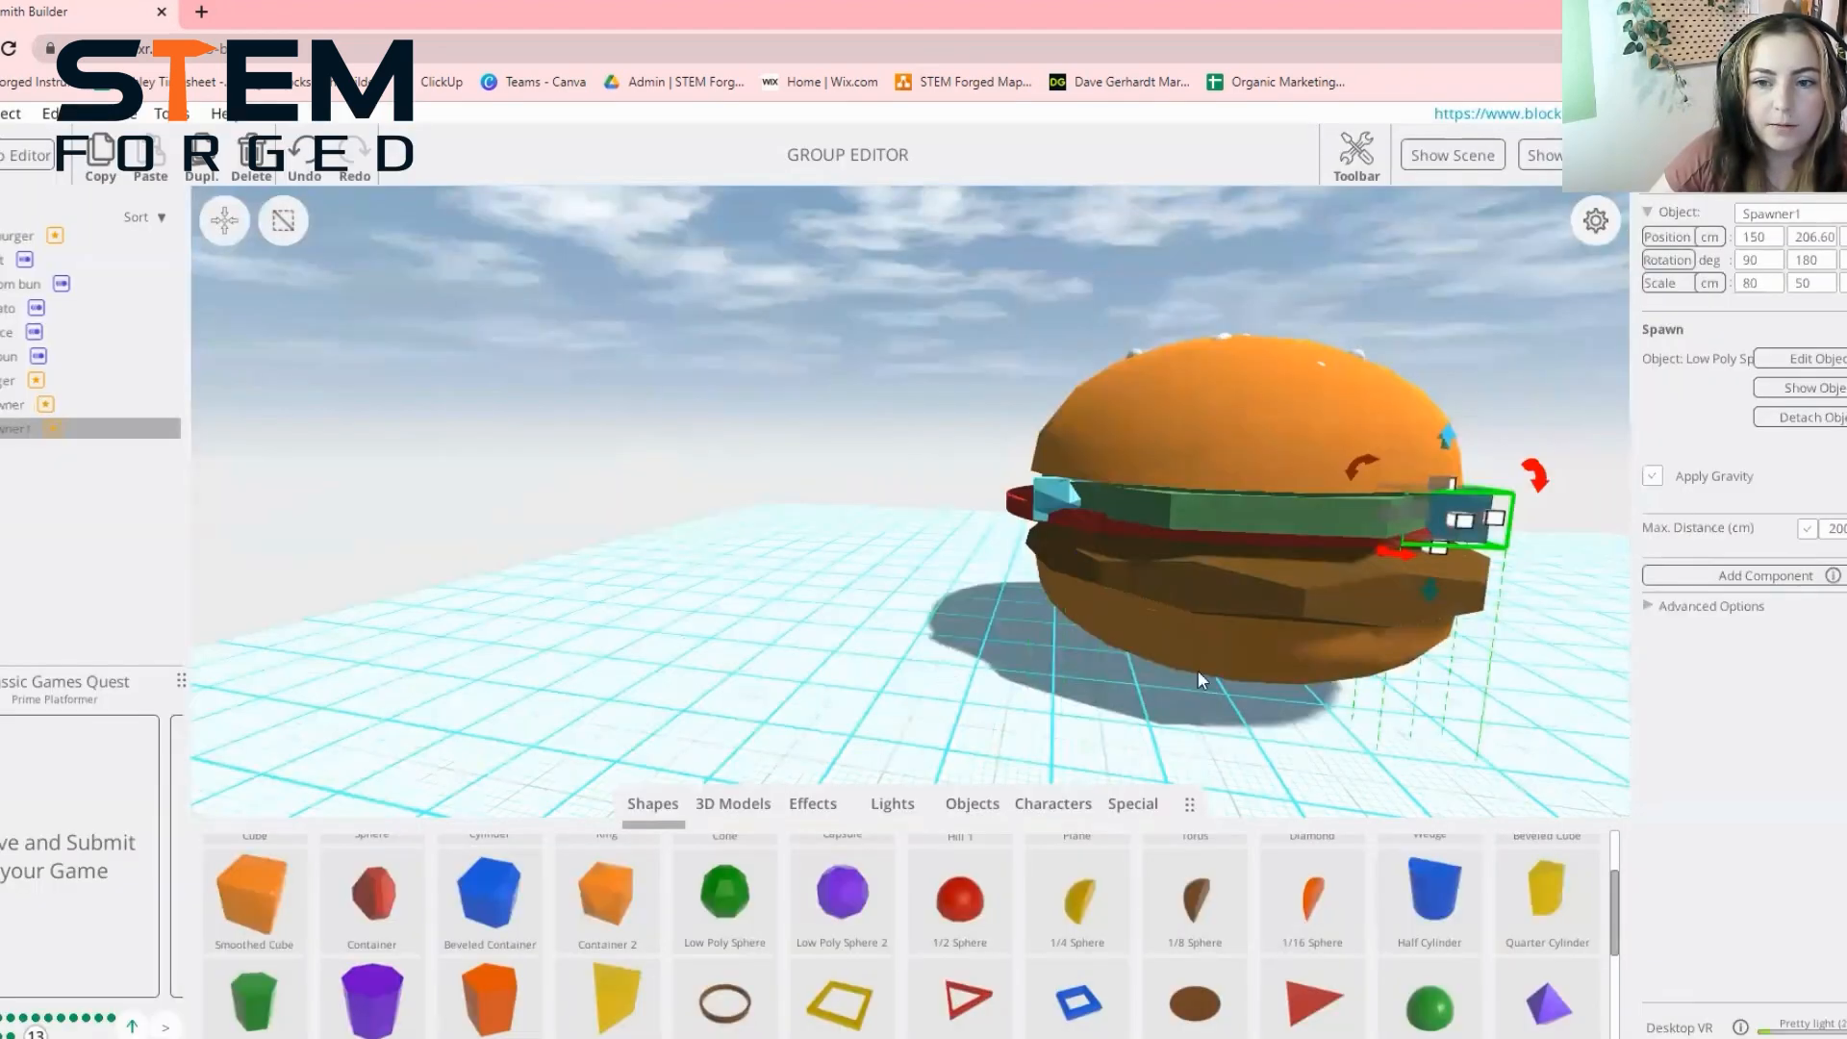
pyautogui.moveTo(1527, 684); pyautogui.dragTo(1264, 690, button='right')
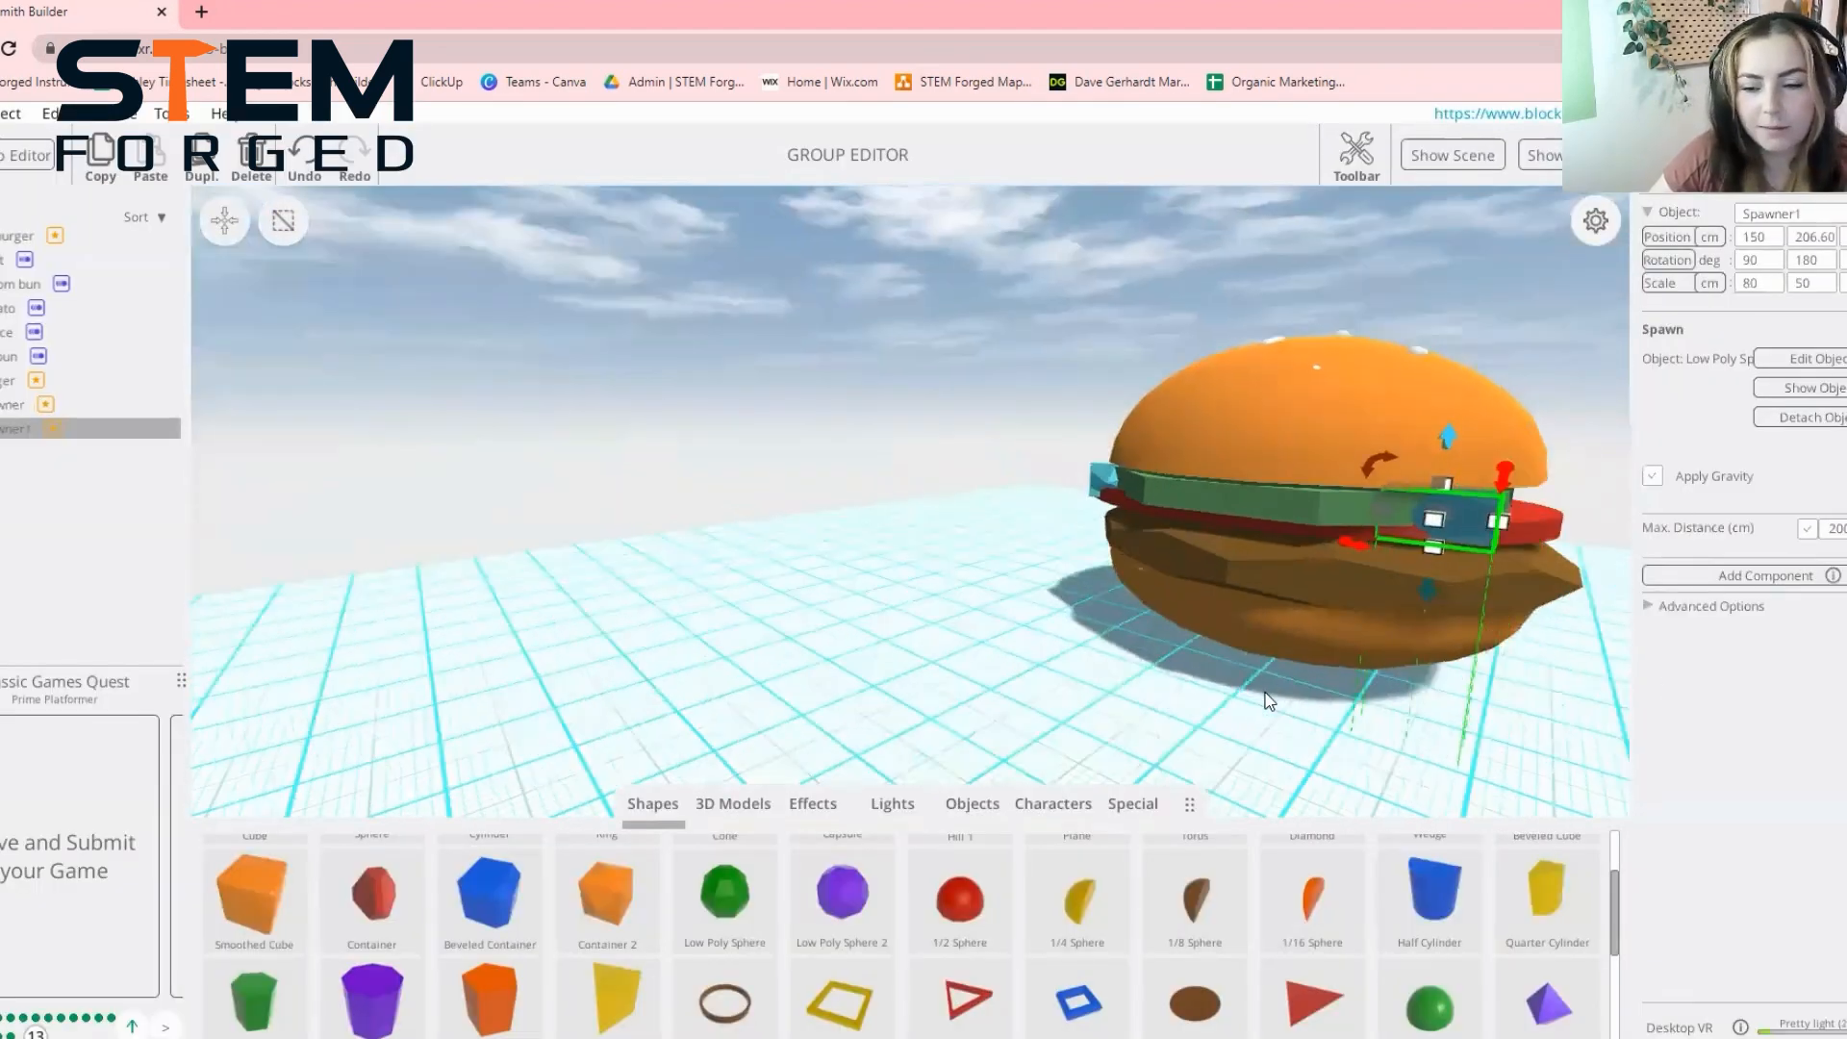
# Set the duplicated Spawner's Periodic Interval to 3 and leave the group editor
pyautogui.press('d')
pyautogui.click(1813, 388)
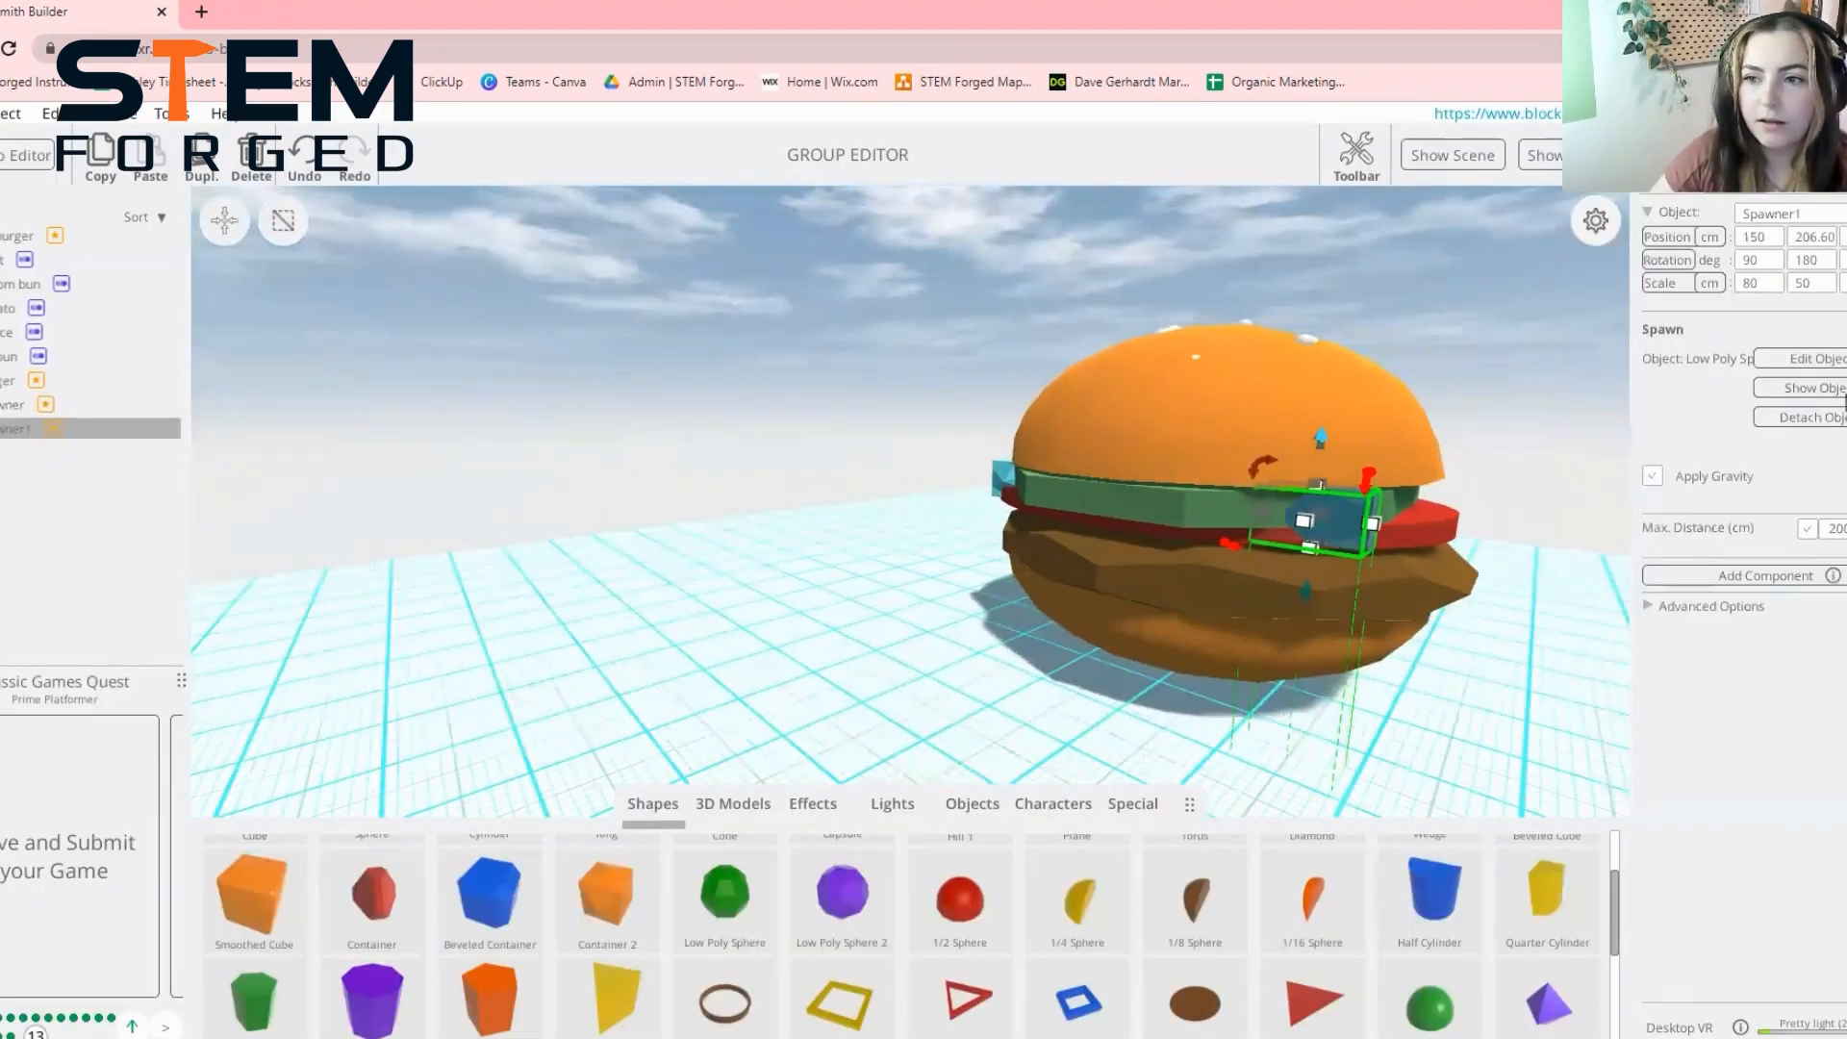
pyautogui.click(1843, 391)
pyautogui.click(1828, 175)
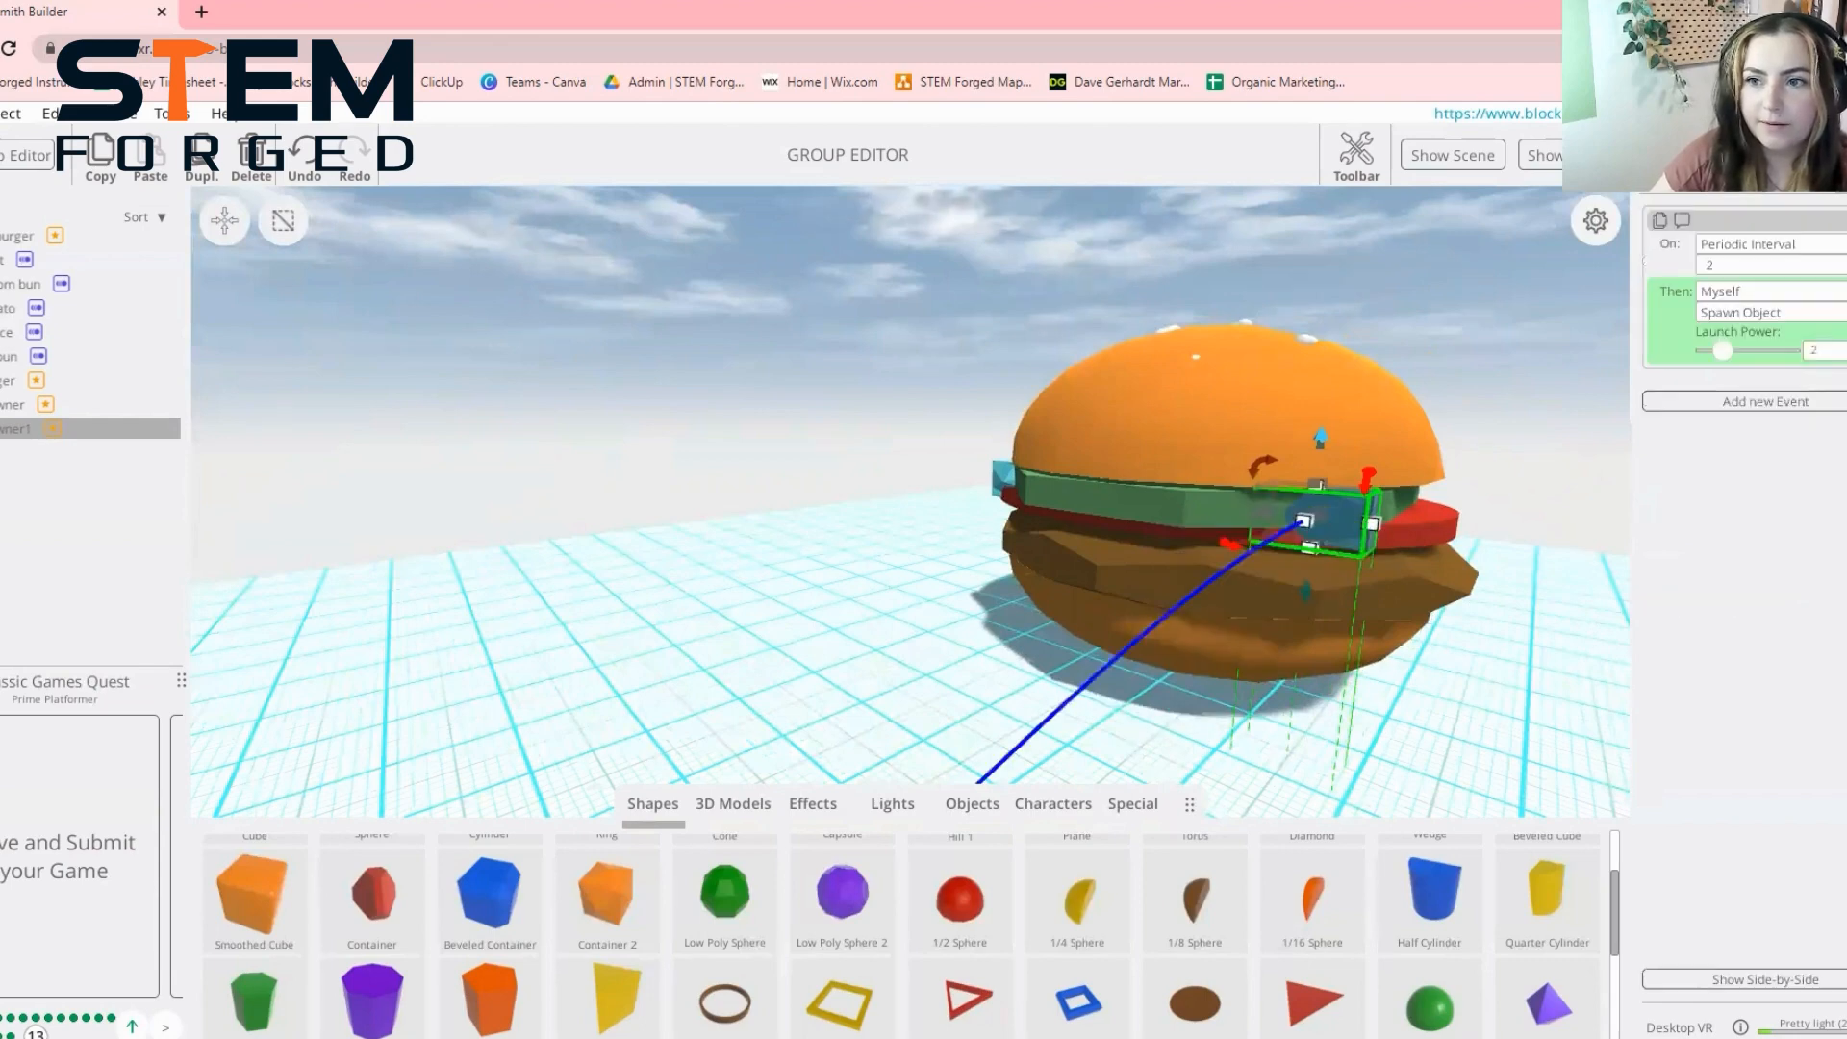
pyautogui.doubleClick(1722, 266)
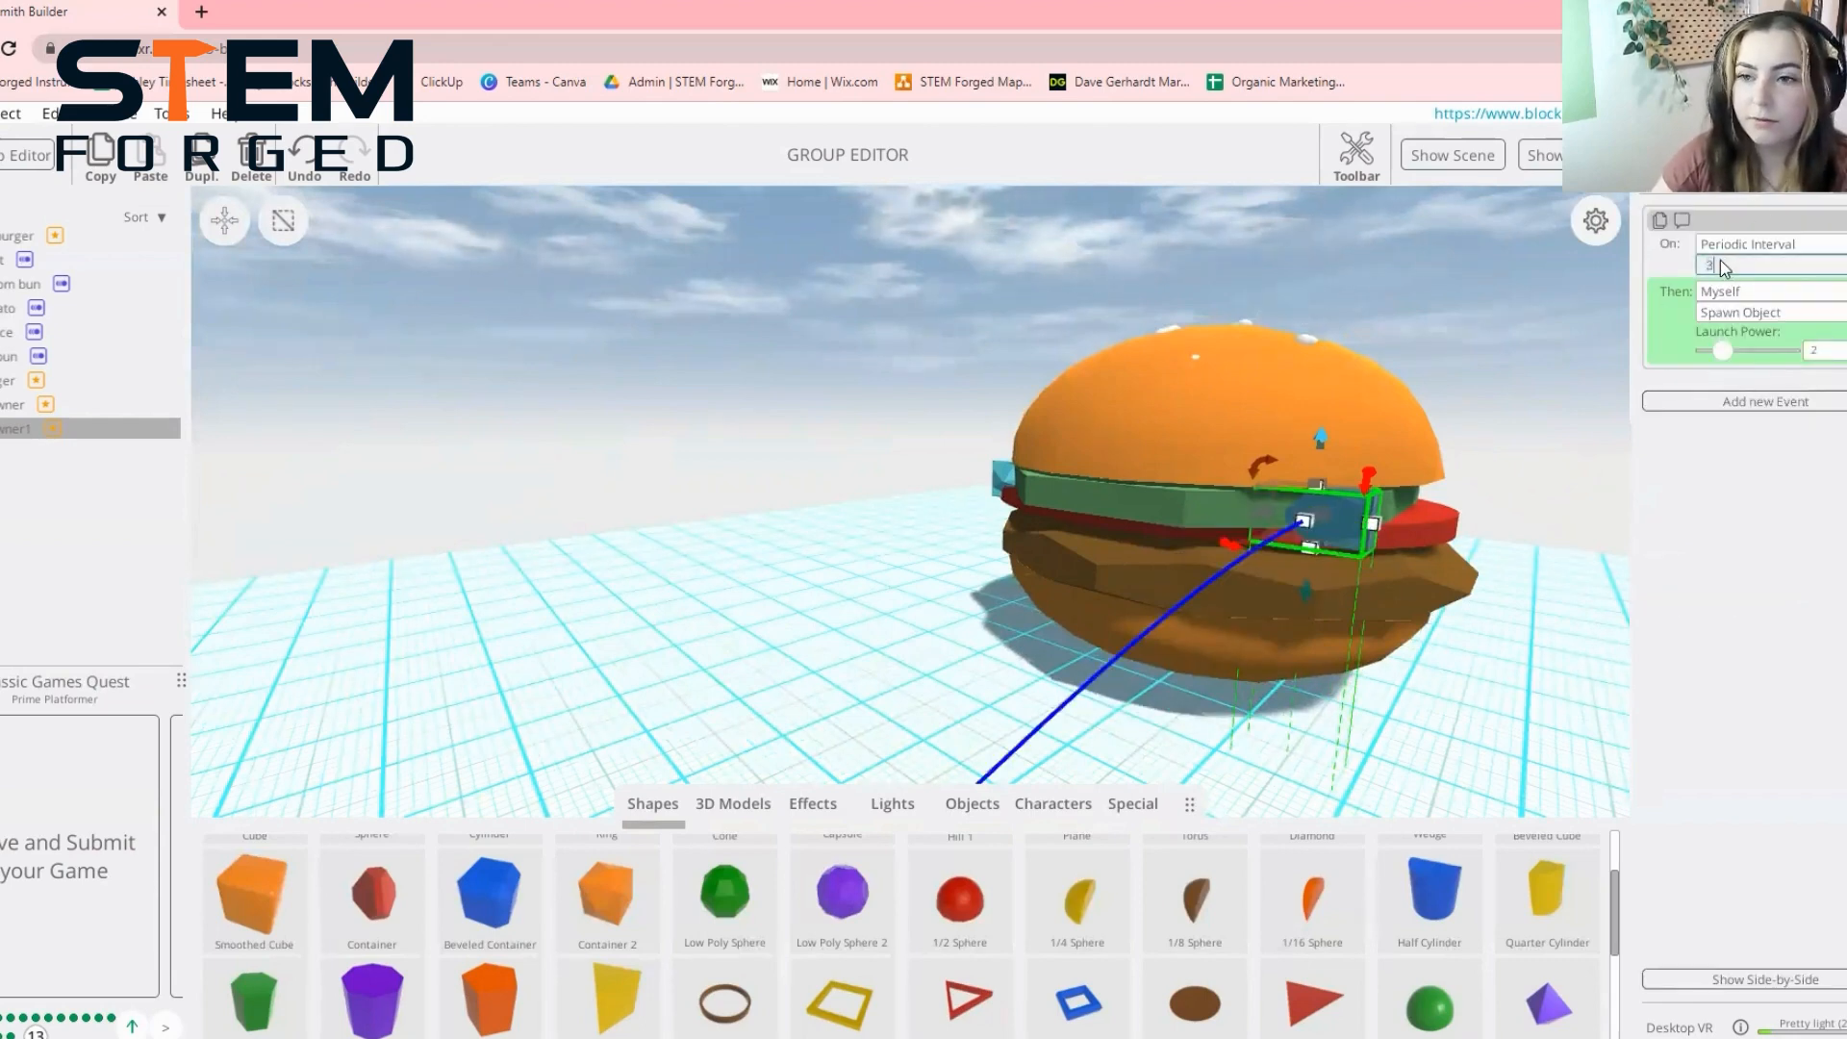
pyautogui.write('3')
pyautogui.press('Return')
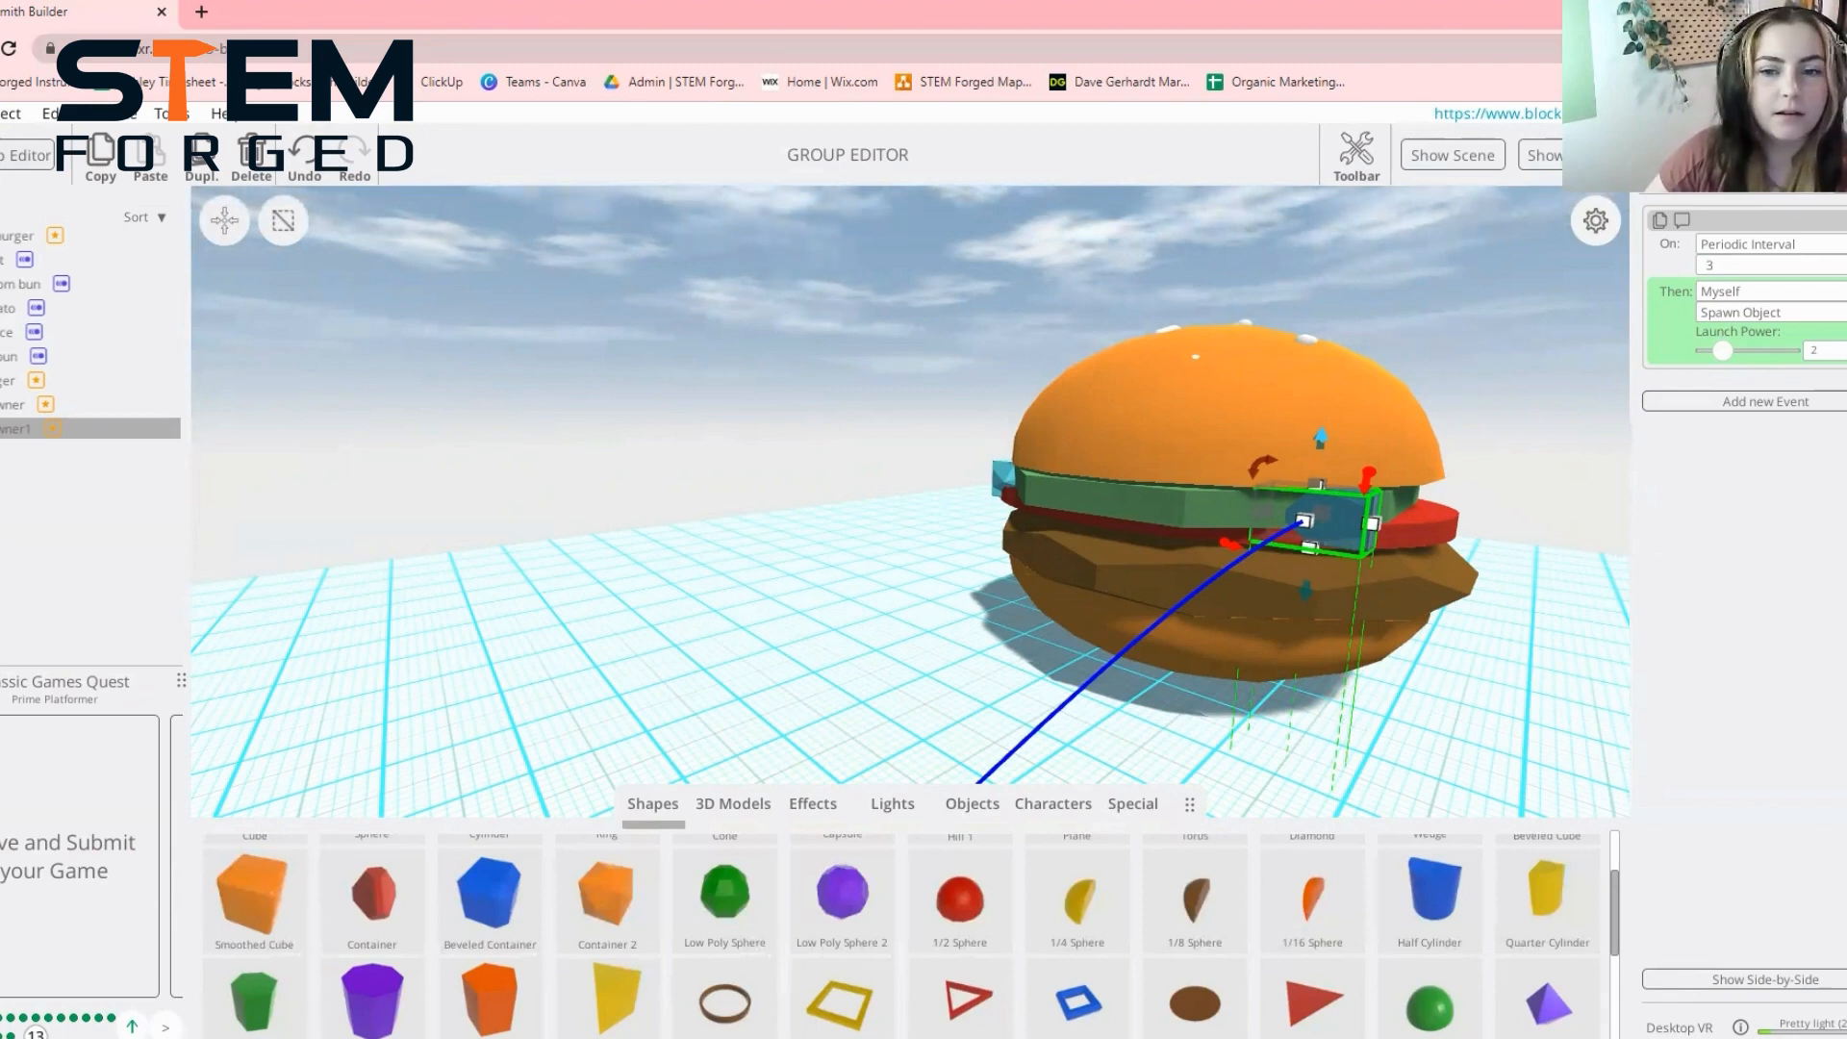
pyautogui.click(25, 155)
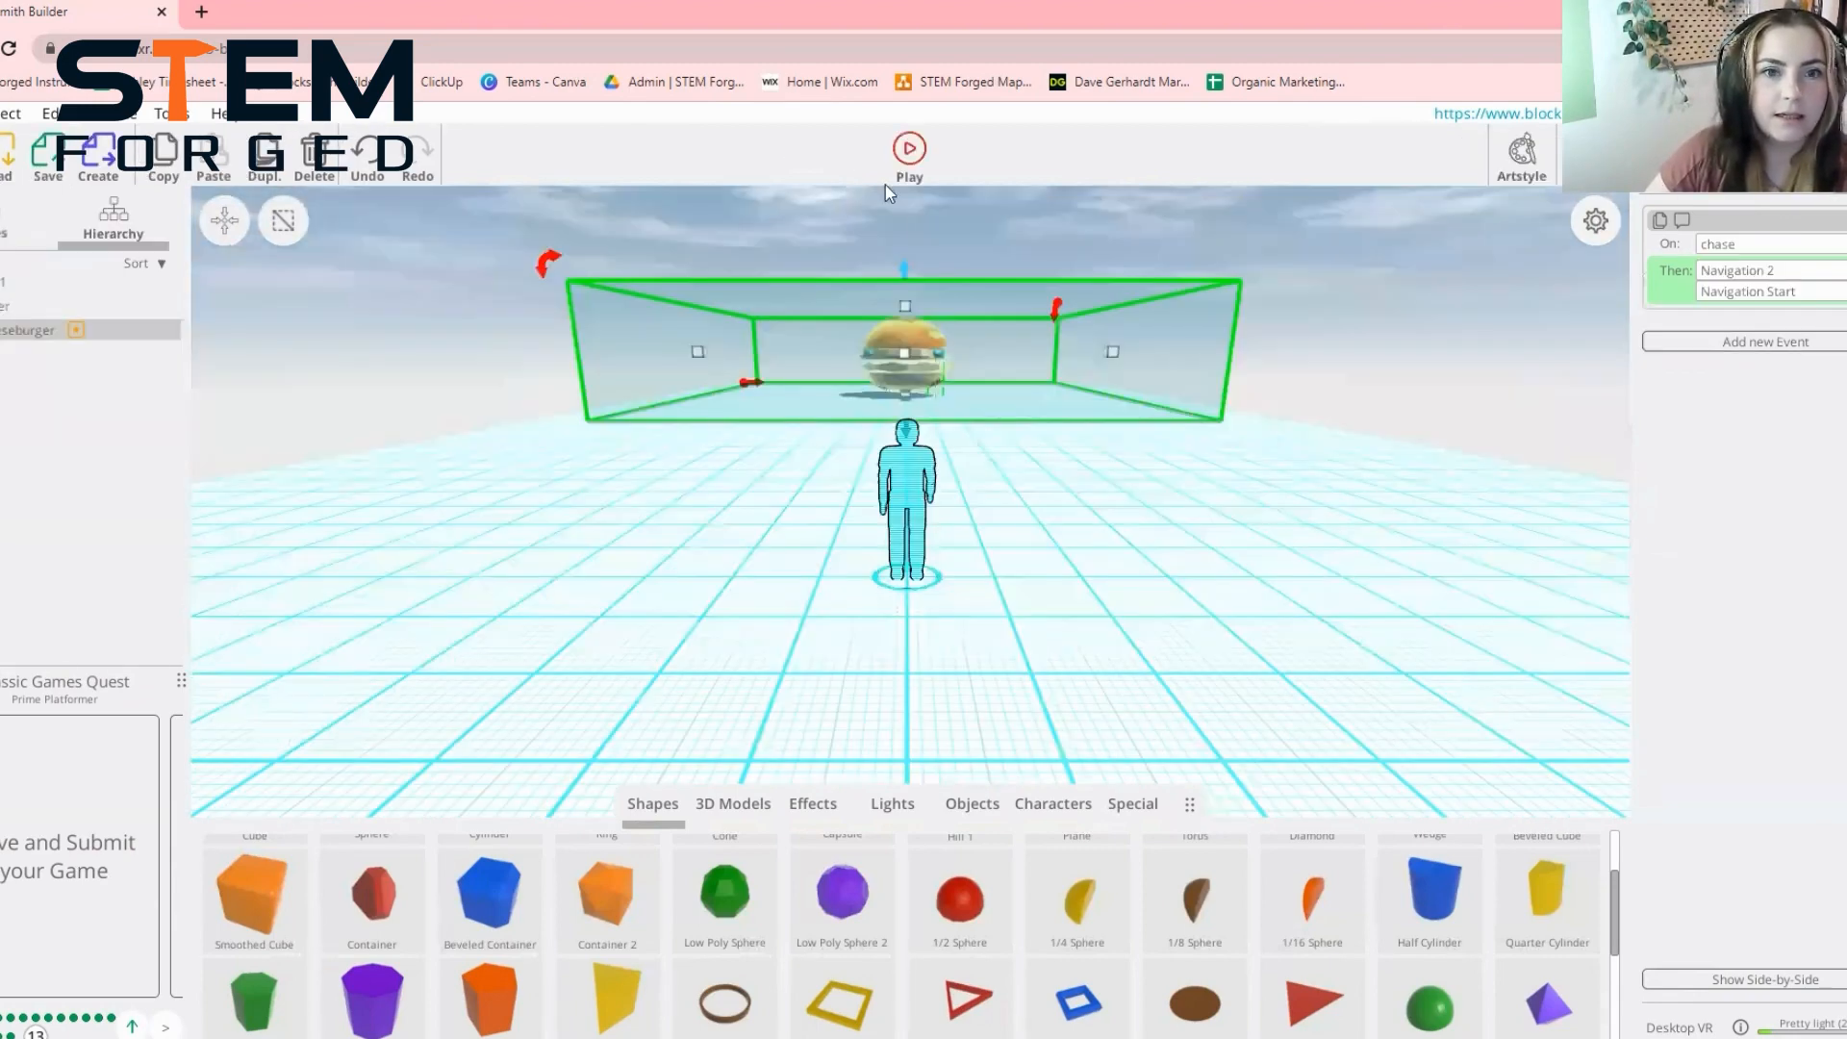
# Rotate the cheeseburger group about half a turn around its vertical axis and deselect it
pyautogui.moveTo(1106, 631); pyautogui.dragTo(1101, 680, button='right')
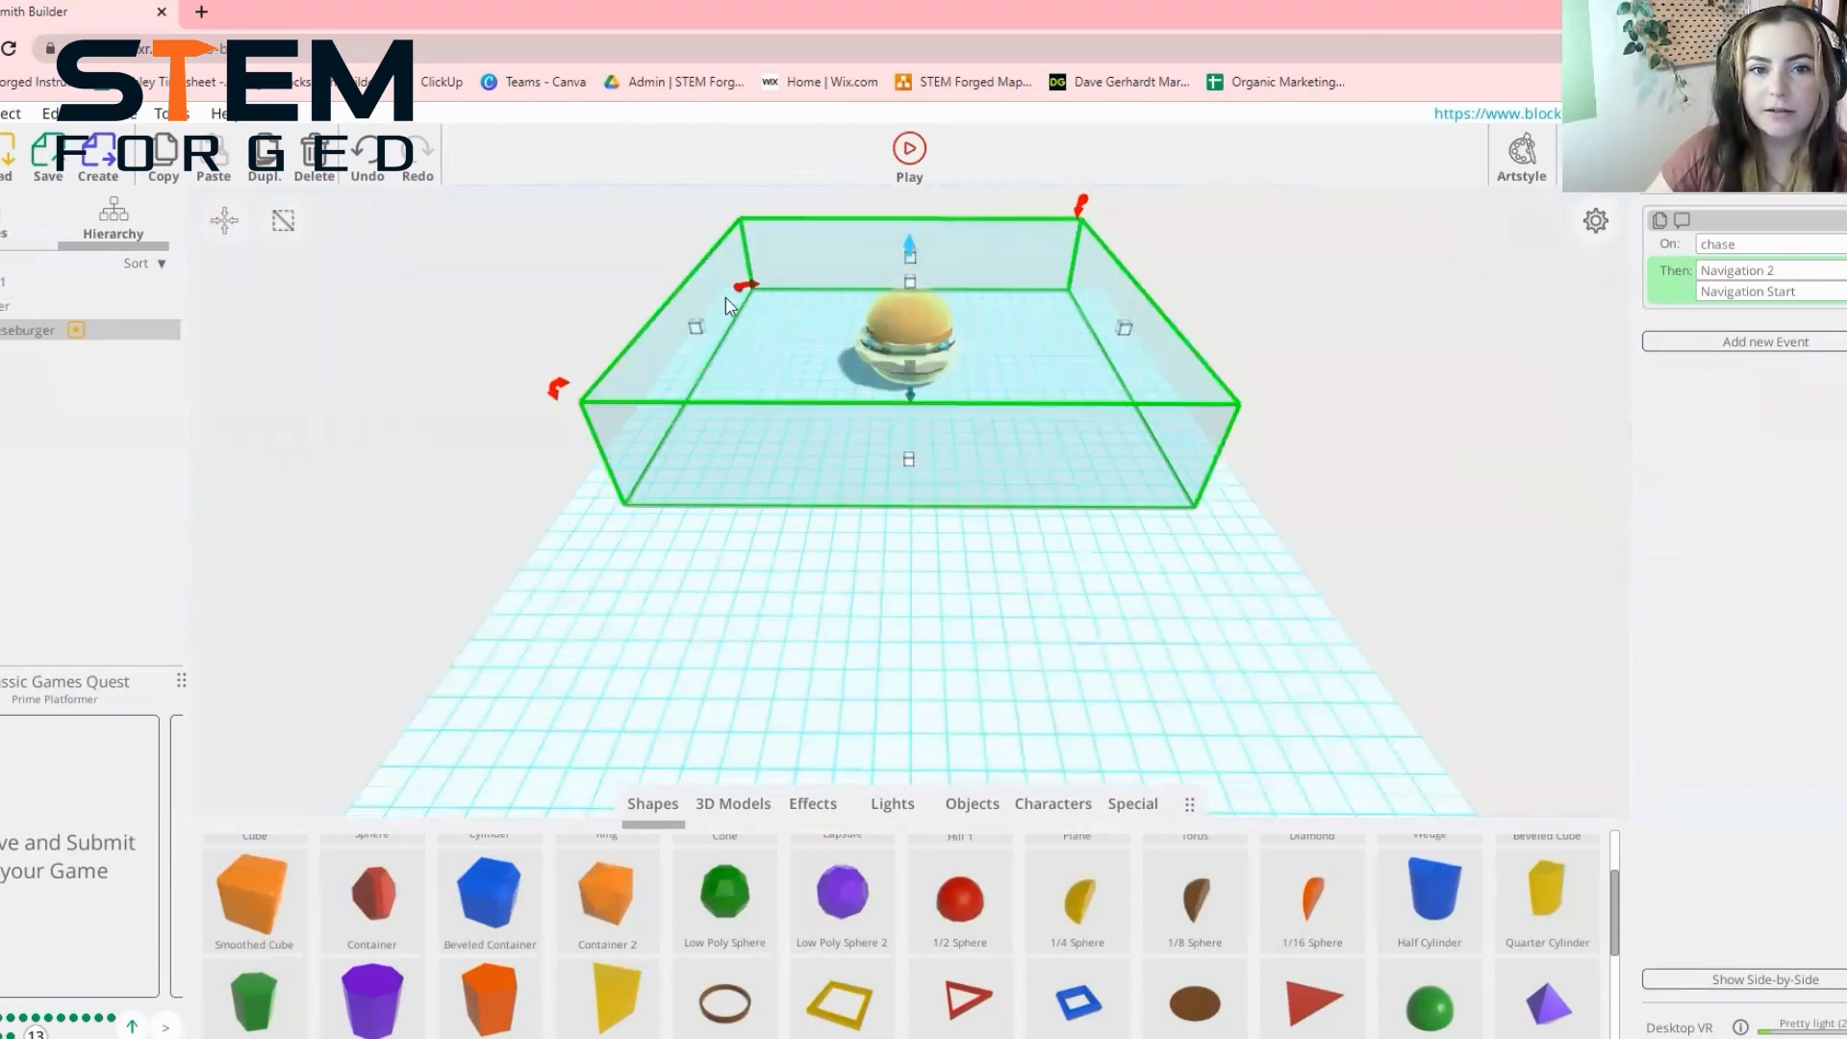
pyautogui.moveTo(747, 287); pyautogui.dragTo(1093, 303)
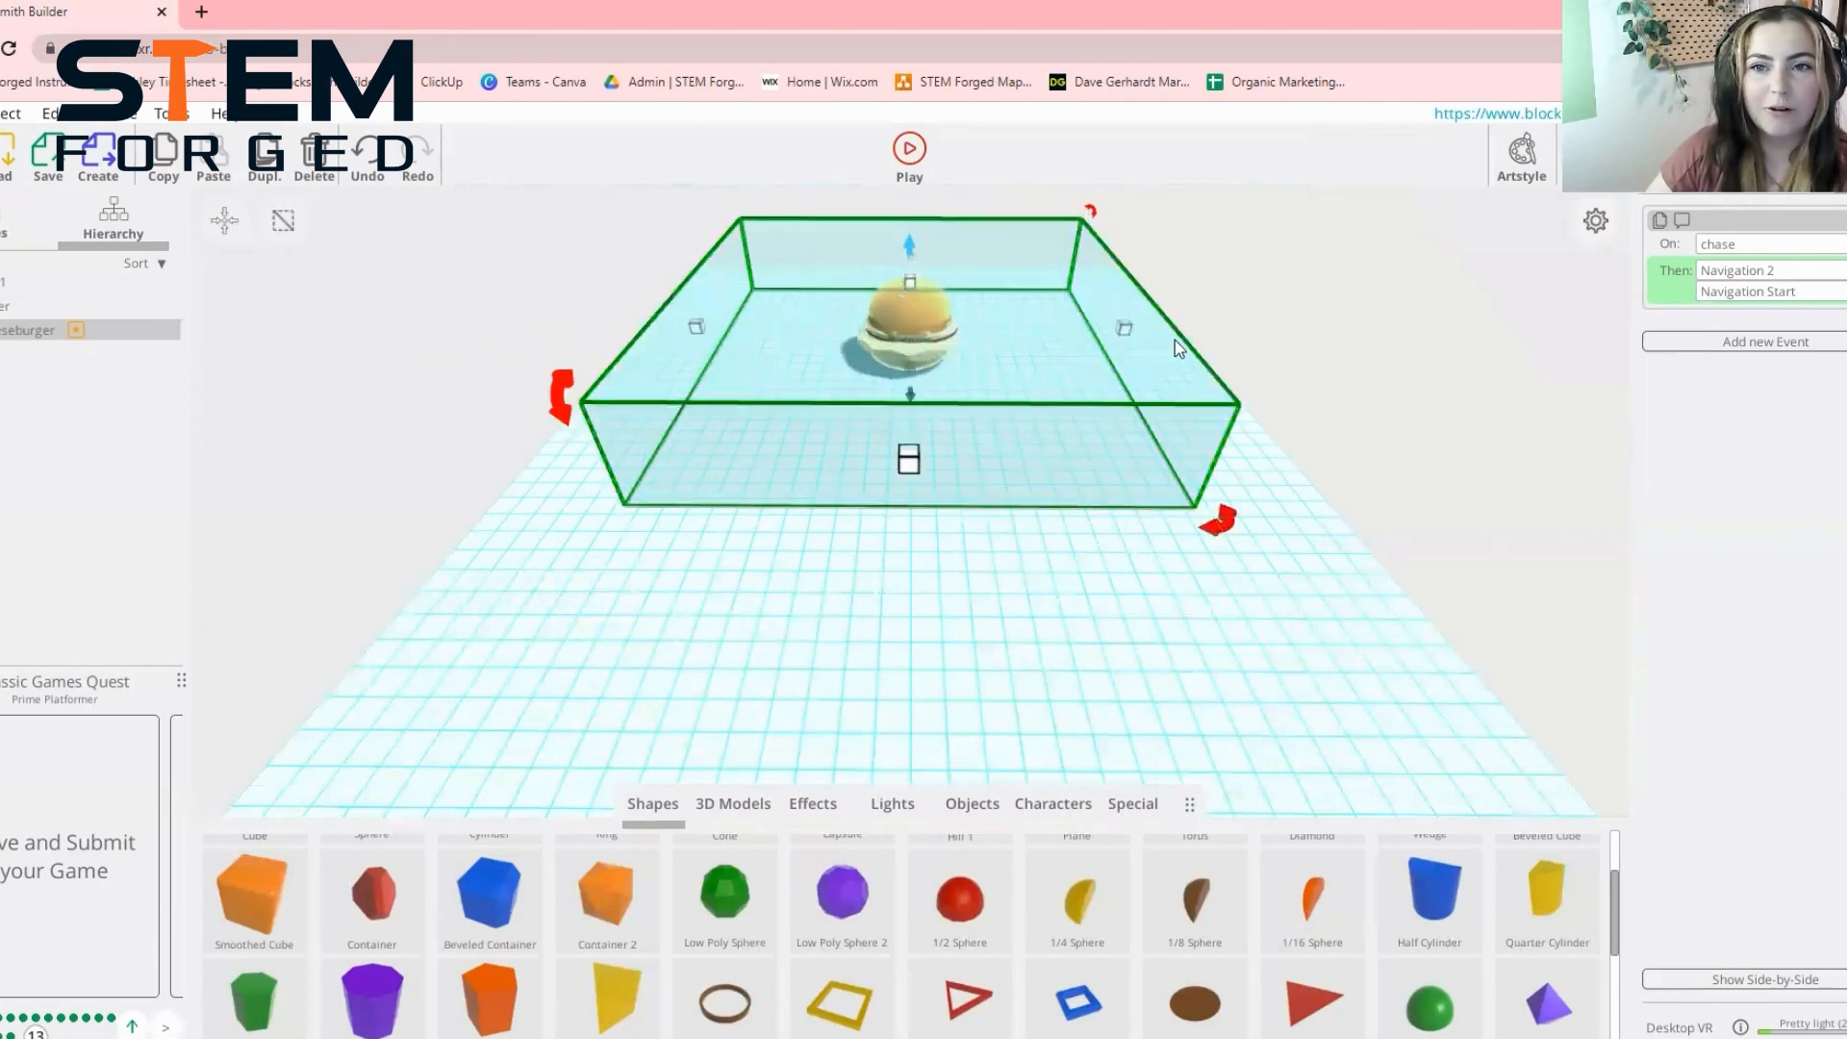
pyautogui.click(1362, 734)
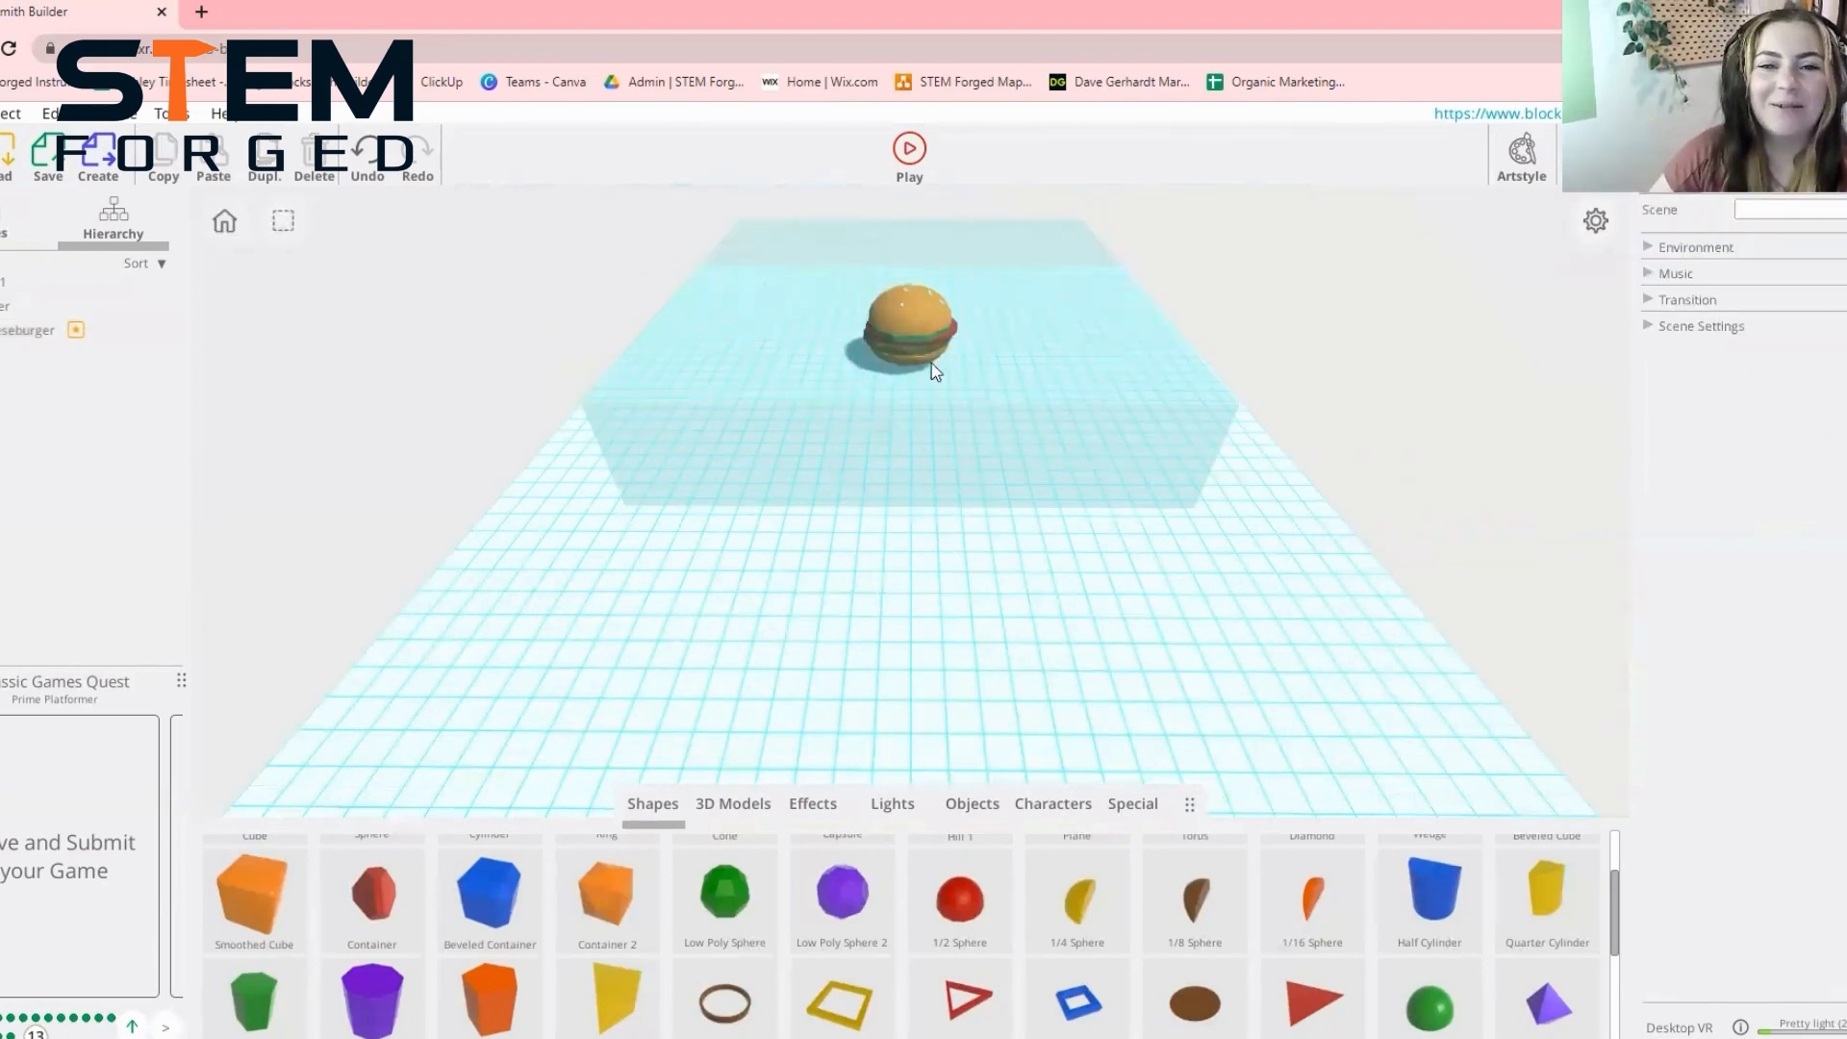
# Play the scene and move around at a distance to watch the burger walk and launch green spheres
pyautogui.moveTo(1000, 762); pyautogui.dragTo(897, 196)
pyautogui.click(916, 173)
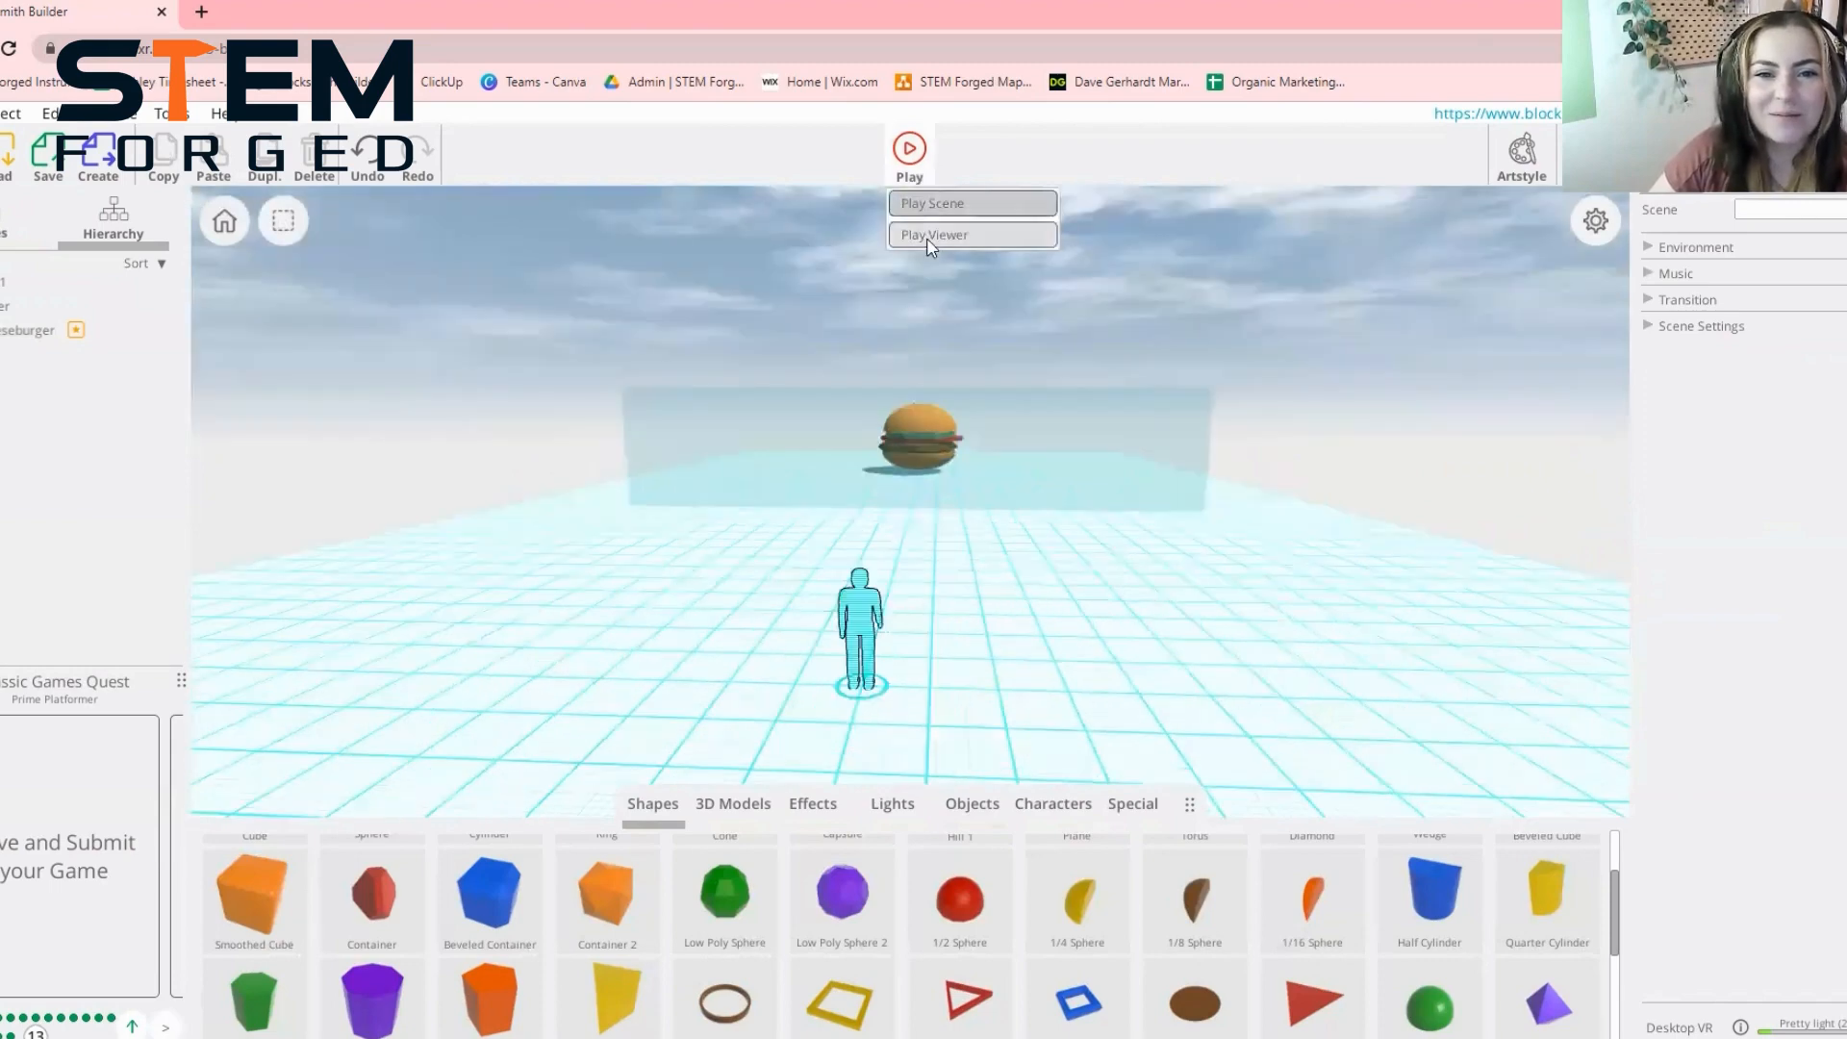
pyautogui.click(929, 240)
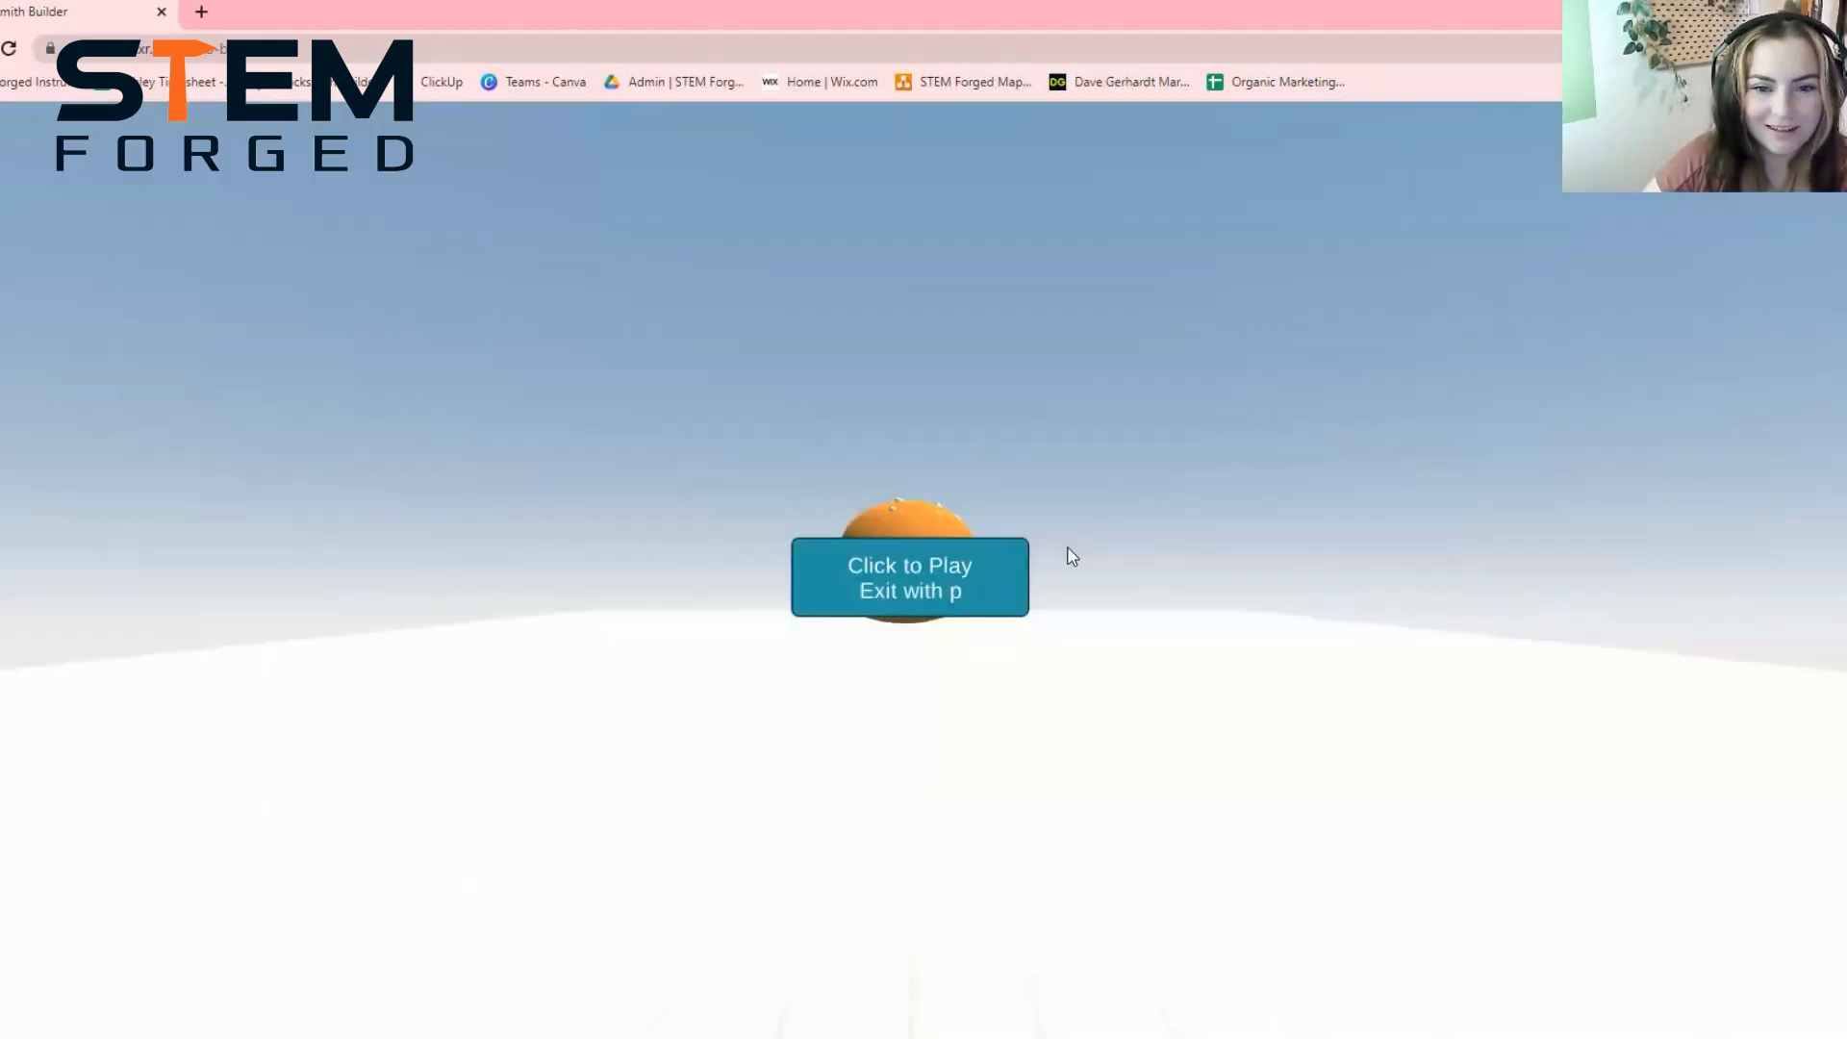
pyautogui.click(1066, 551)
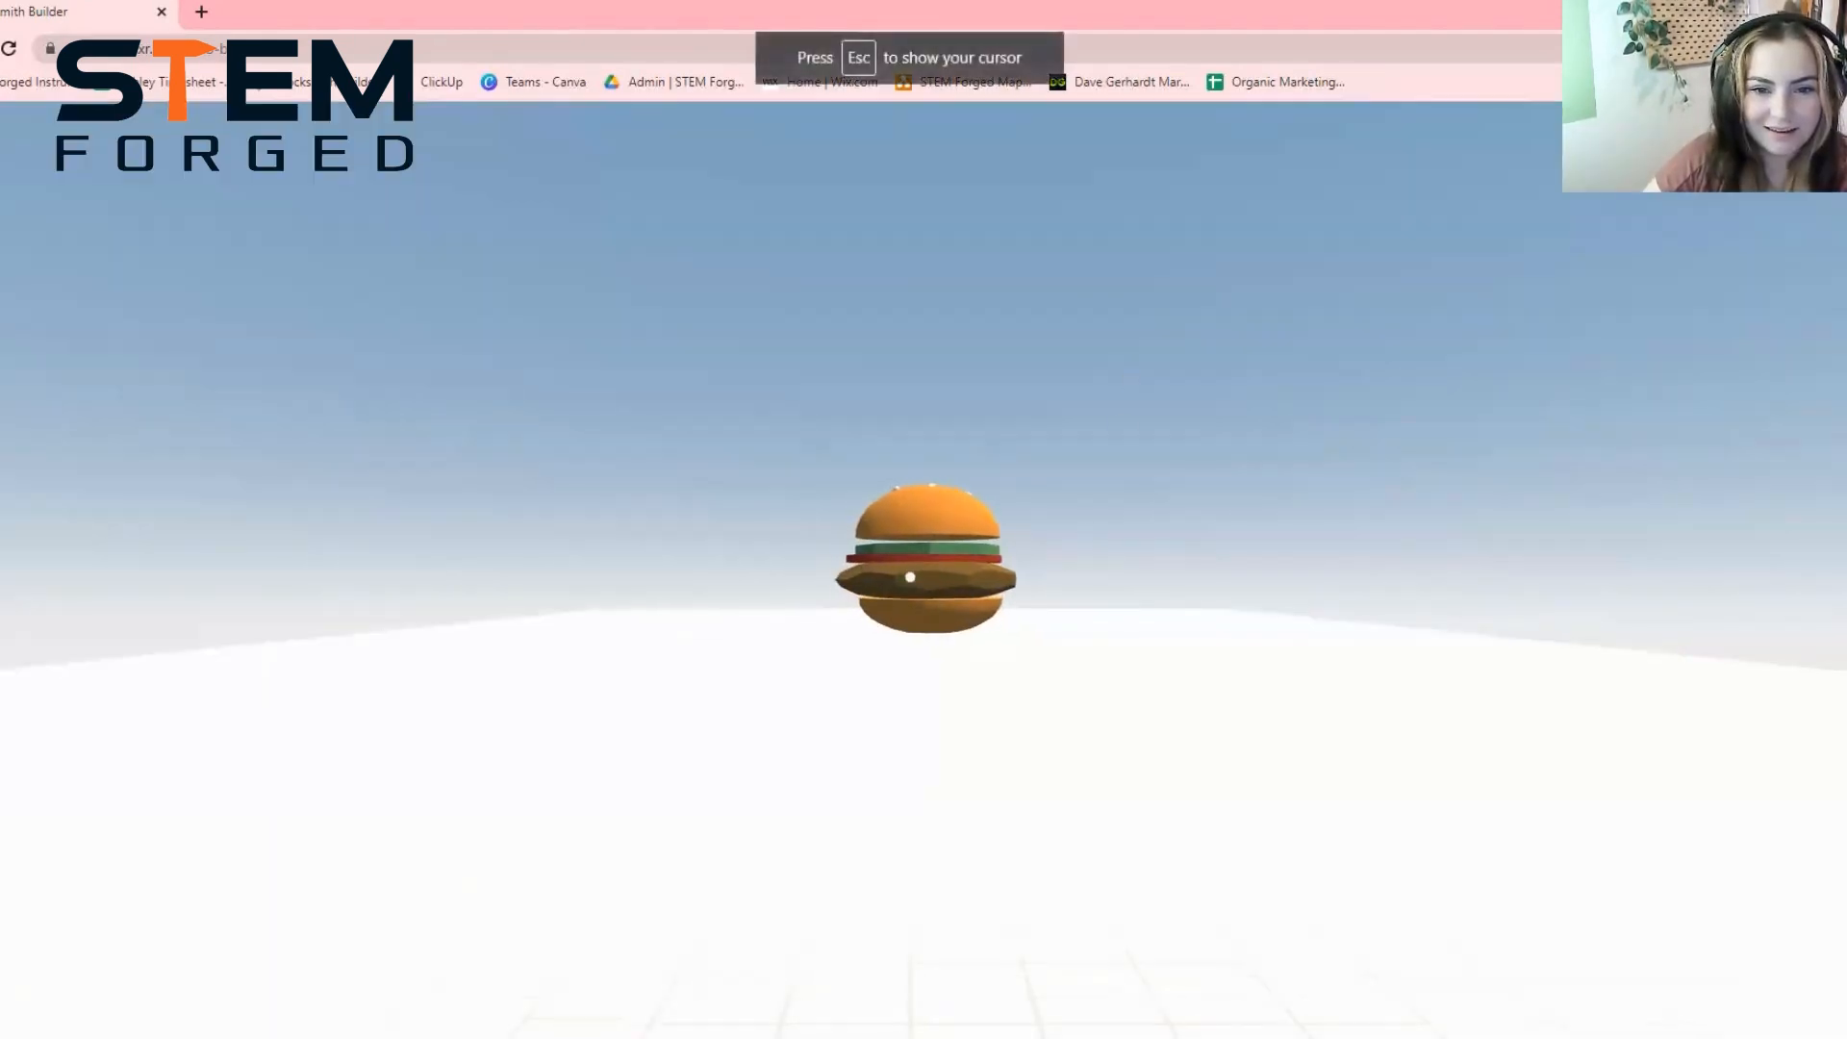
pyautogui.press('s')
pyautogui.press('a')
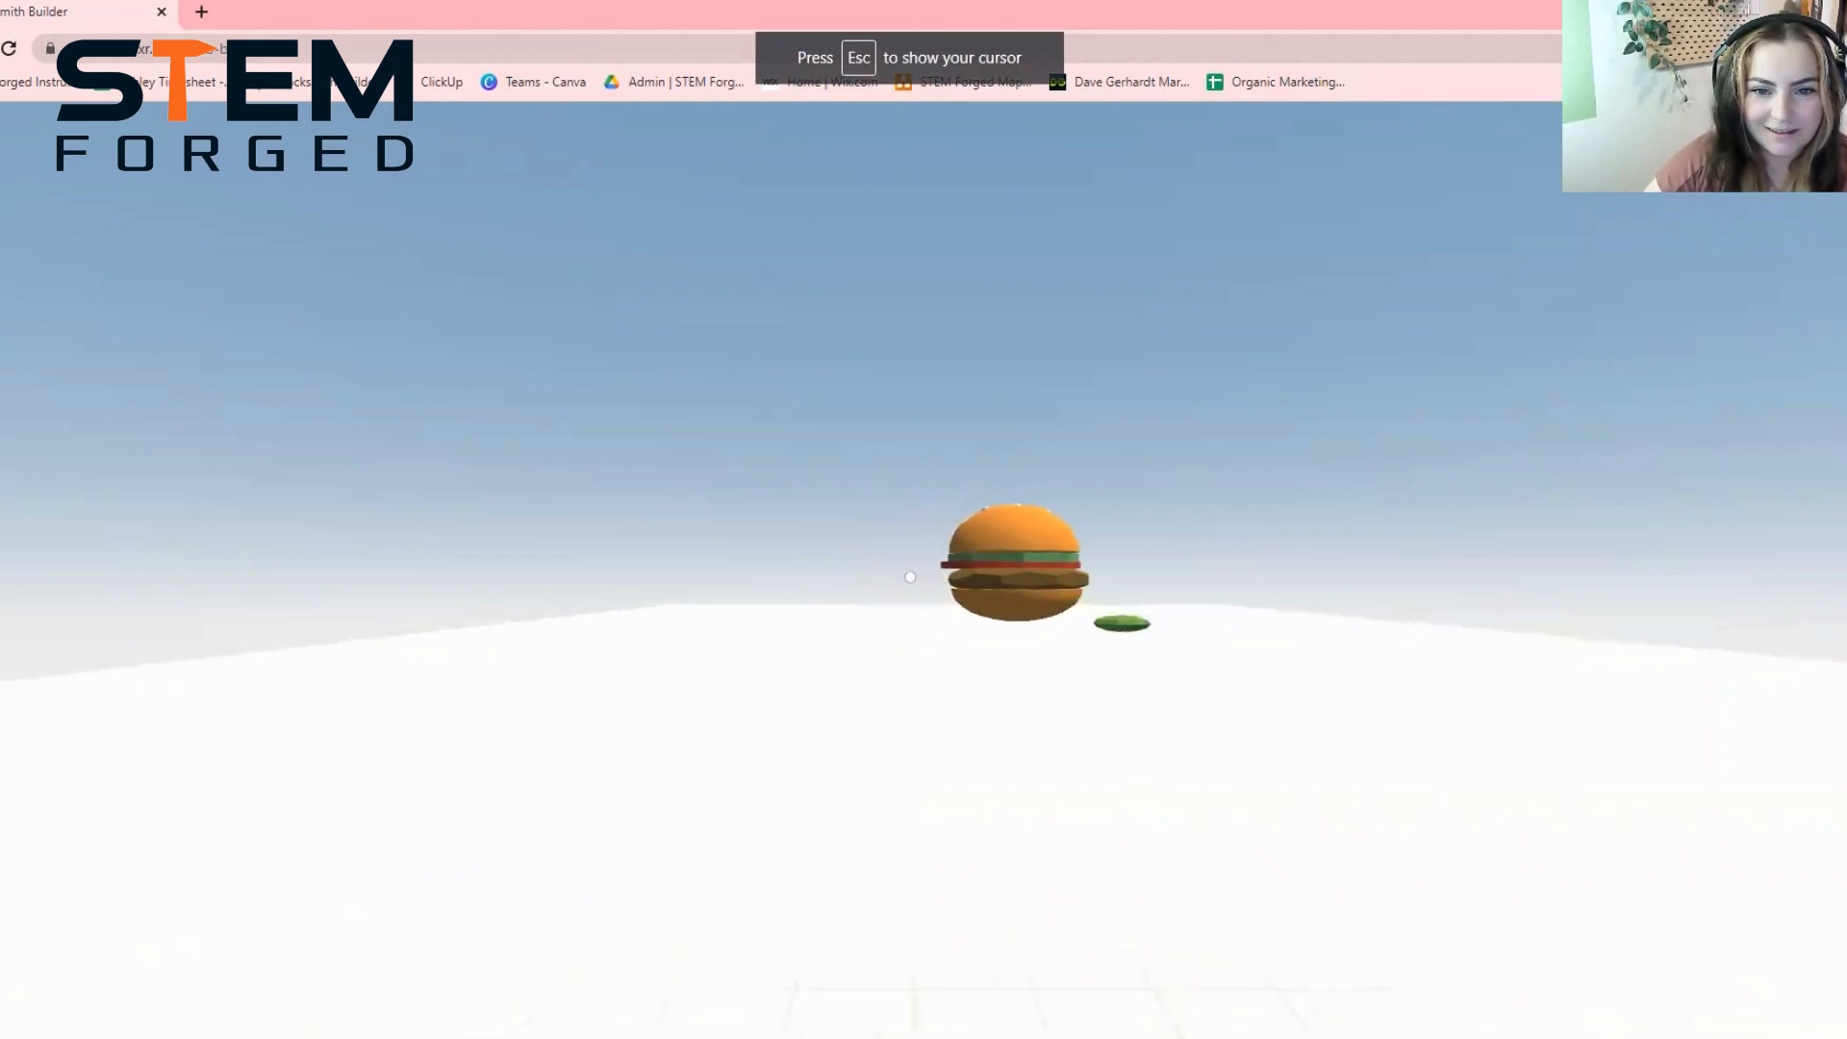
pyautogui.press('a')
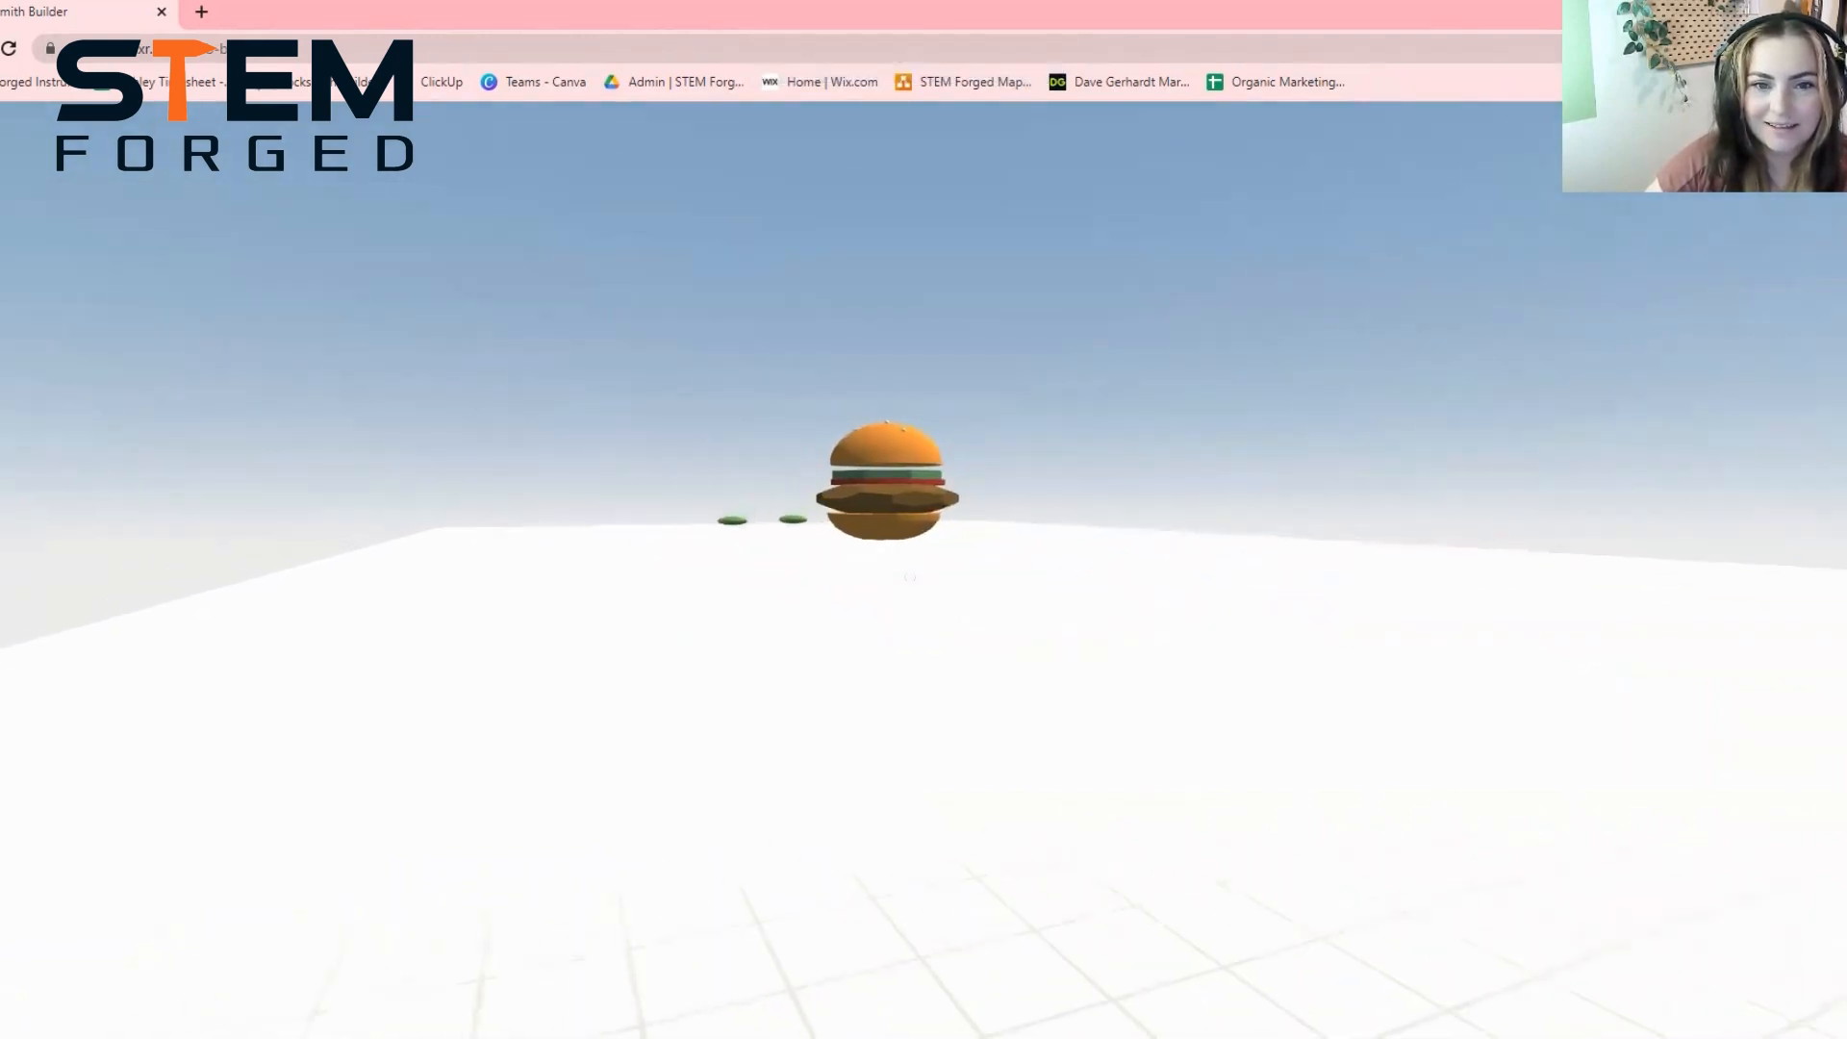
pyautogui.press('d')
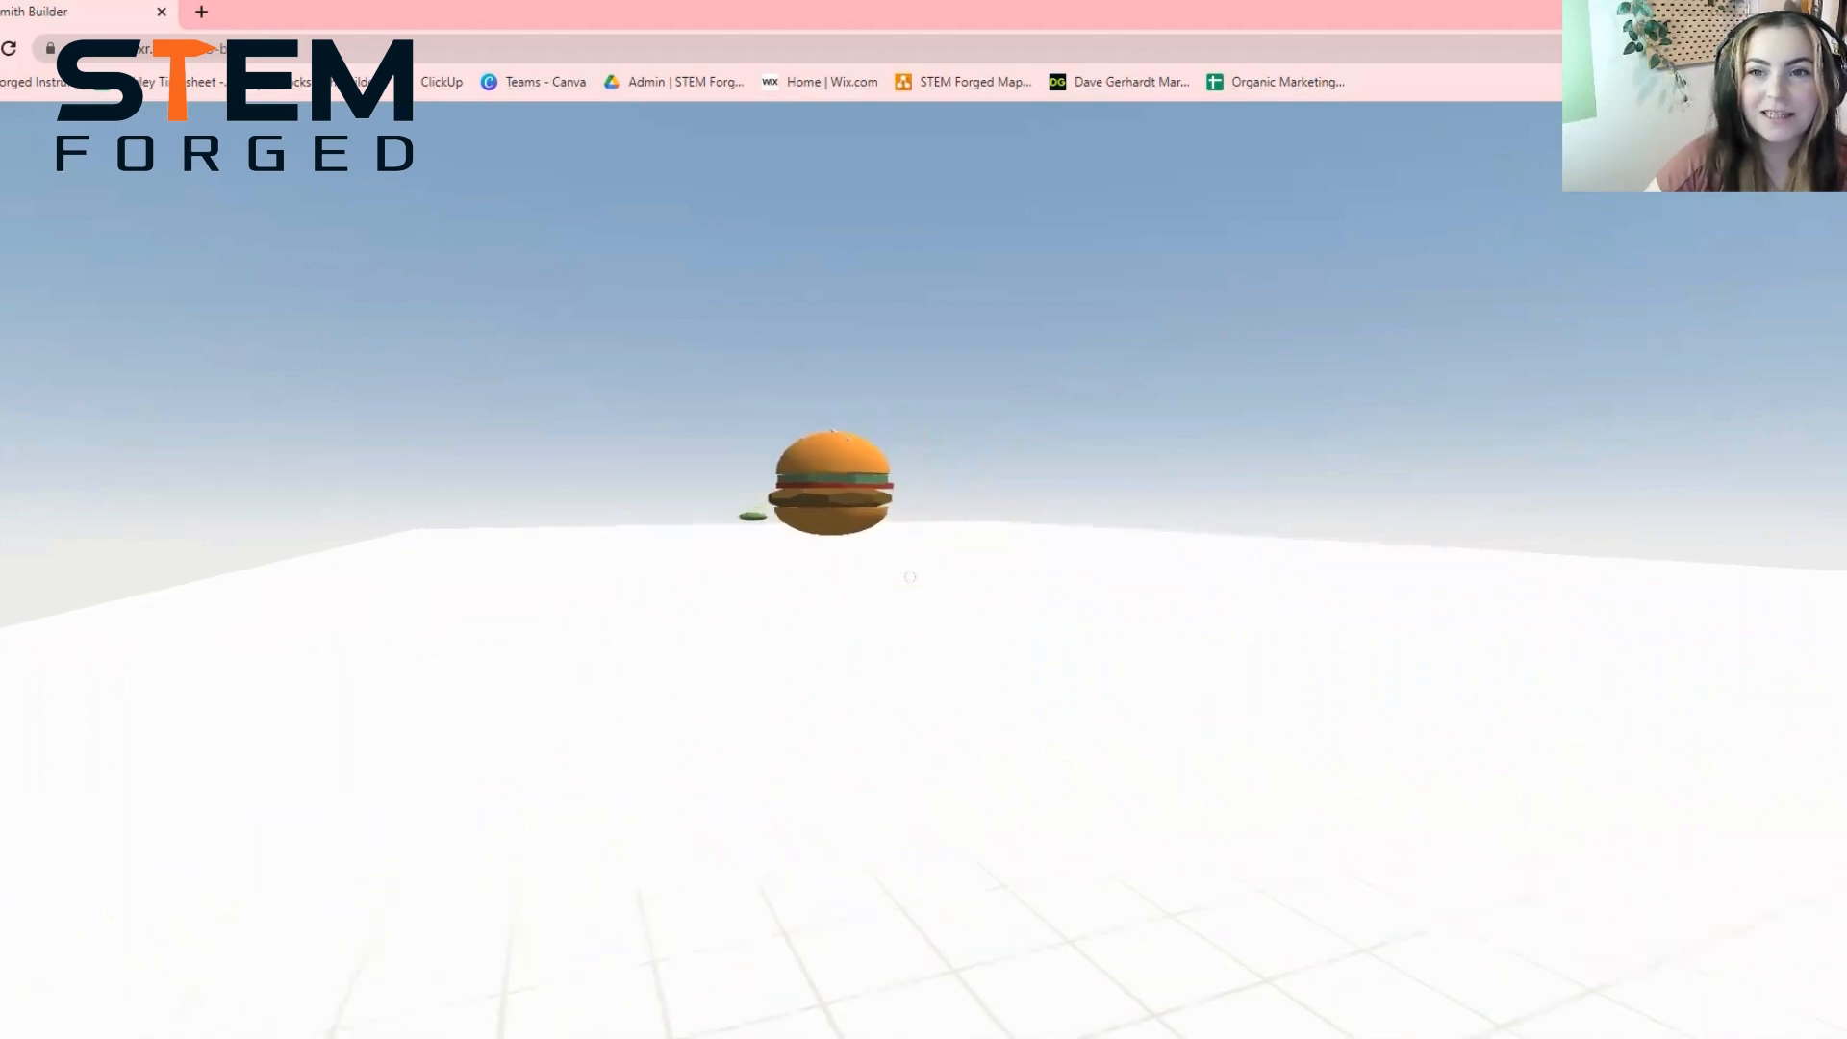
pyautogui.press('w')
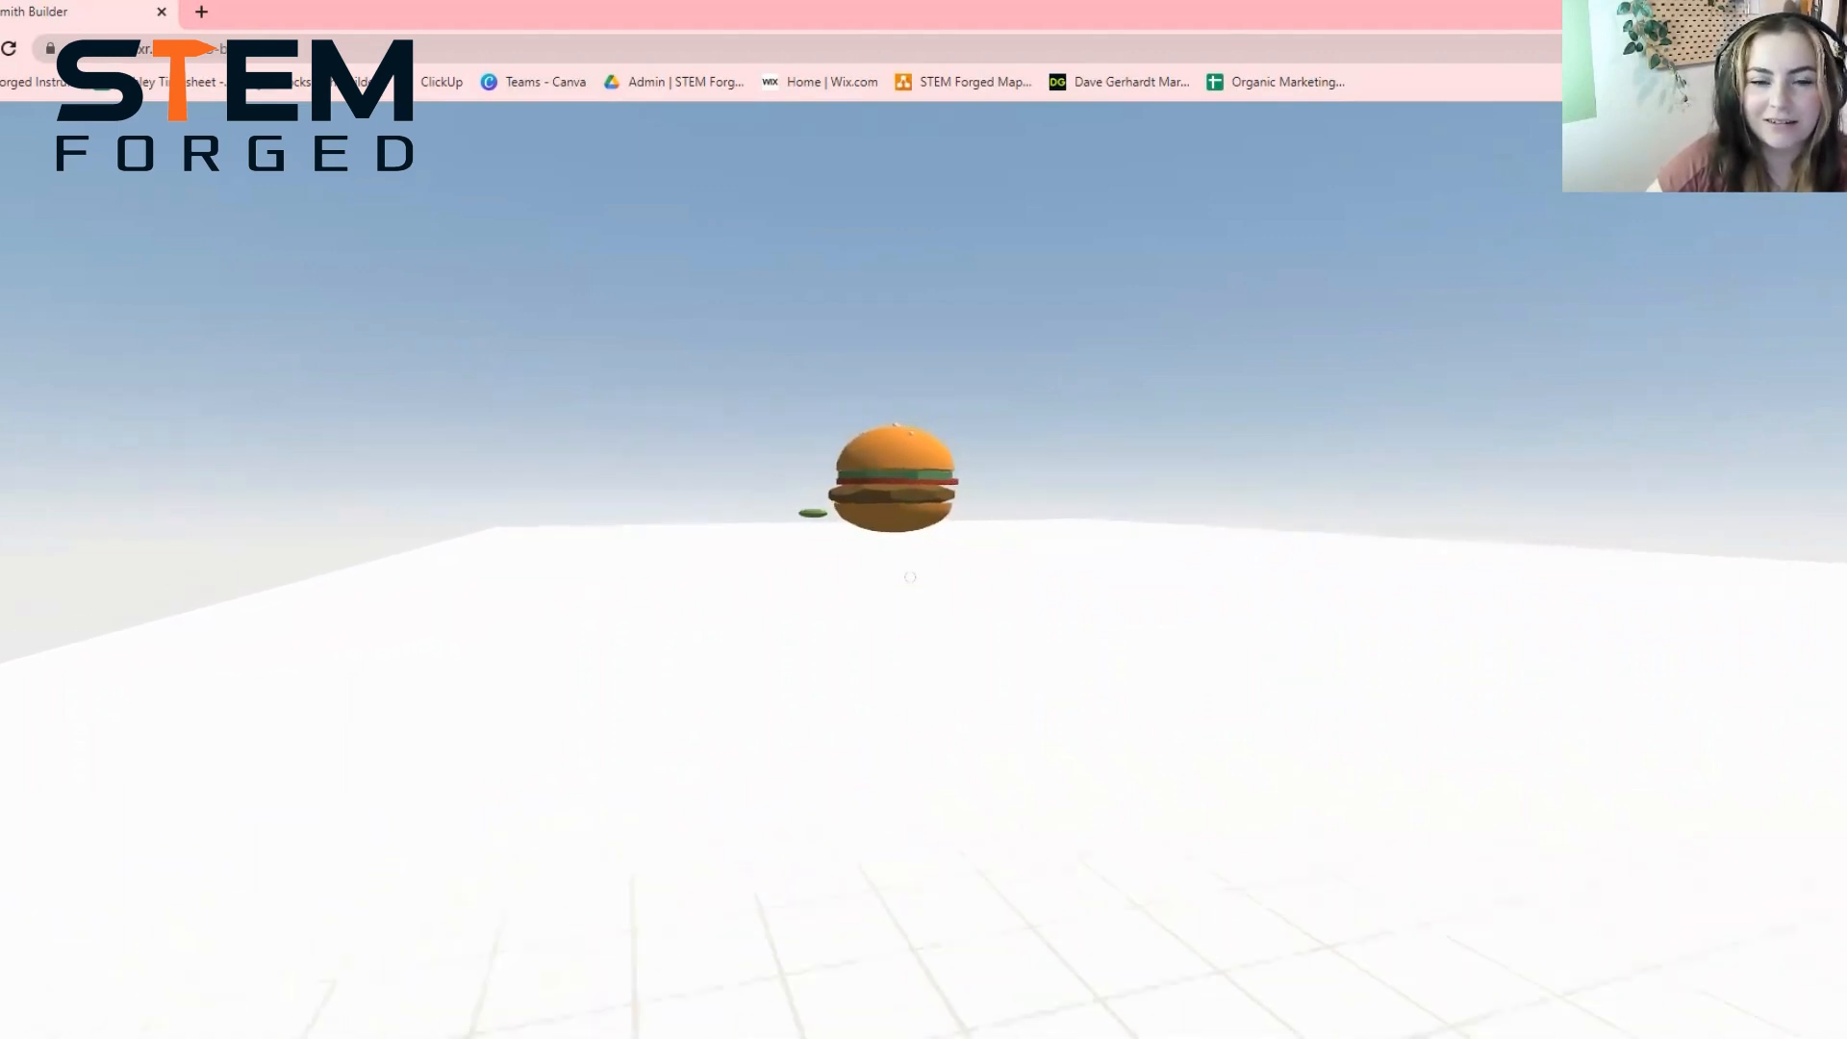
pyautogui.press('w')
pyautogui.press('a')
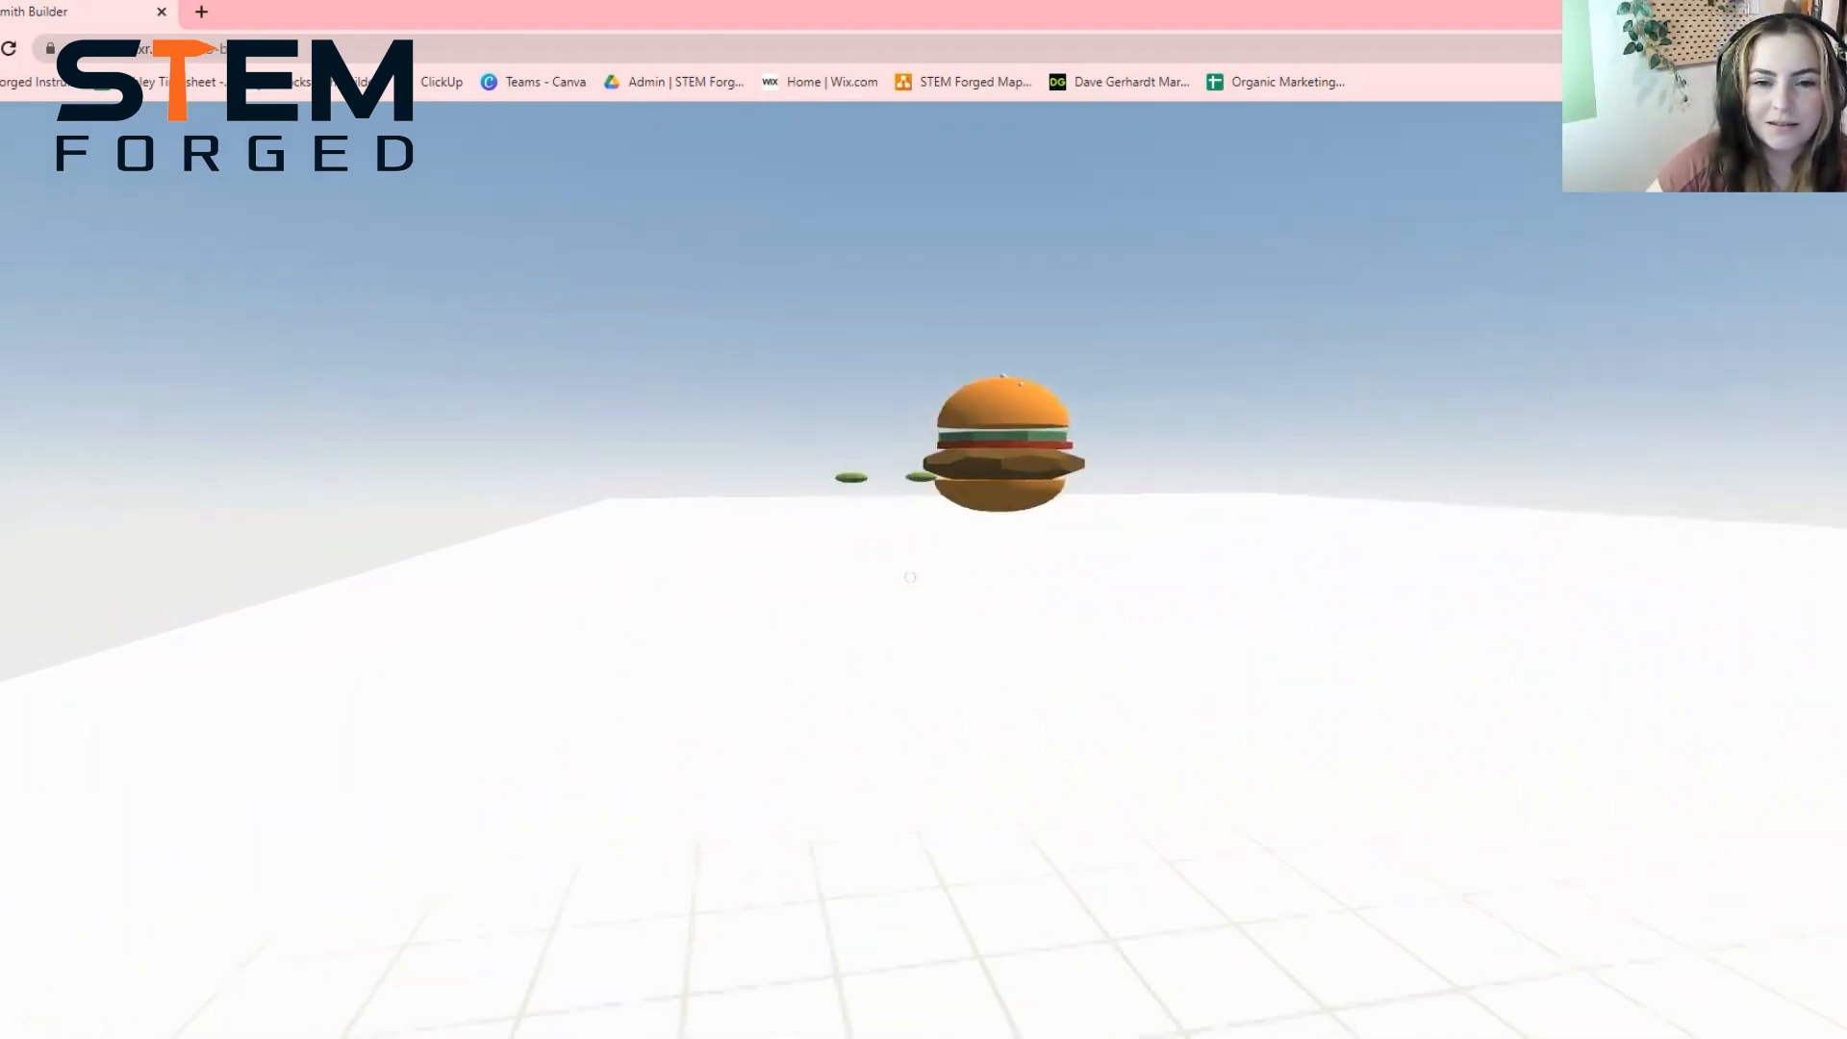
# Walk up to the burger and back away repeatedly to check both Spawners' launches, and exit play mode
pyautogui.press('w')
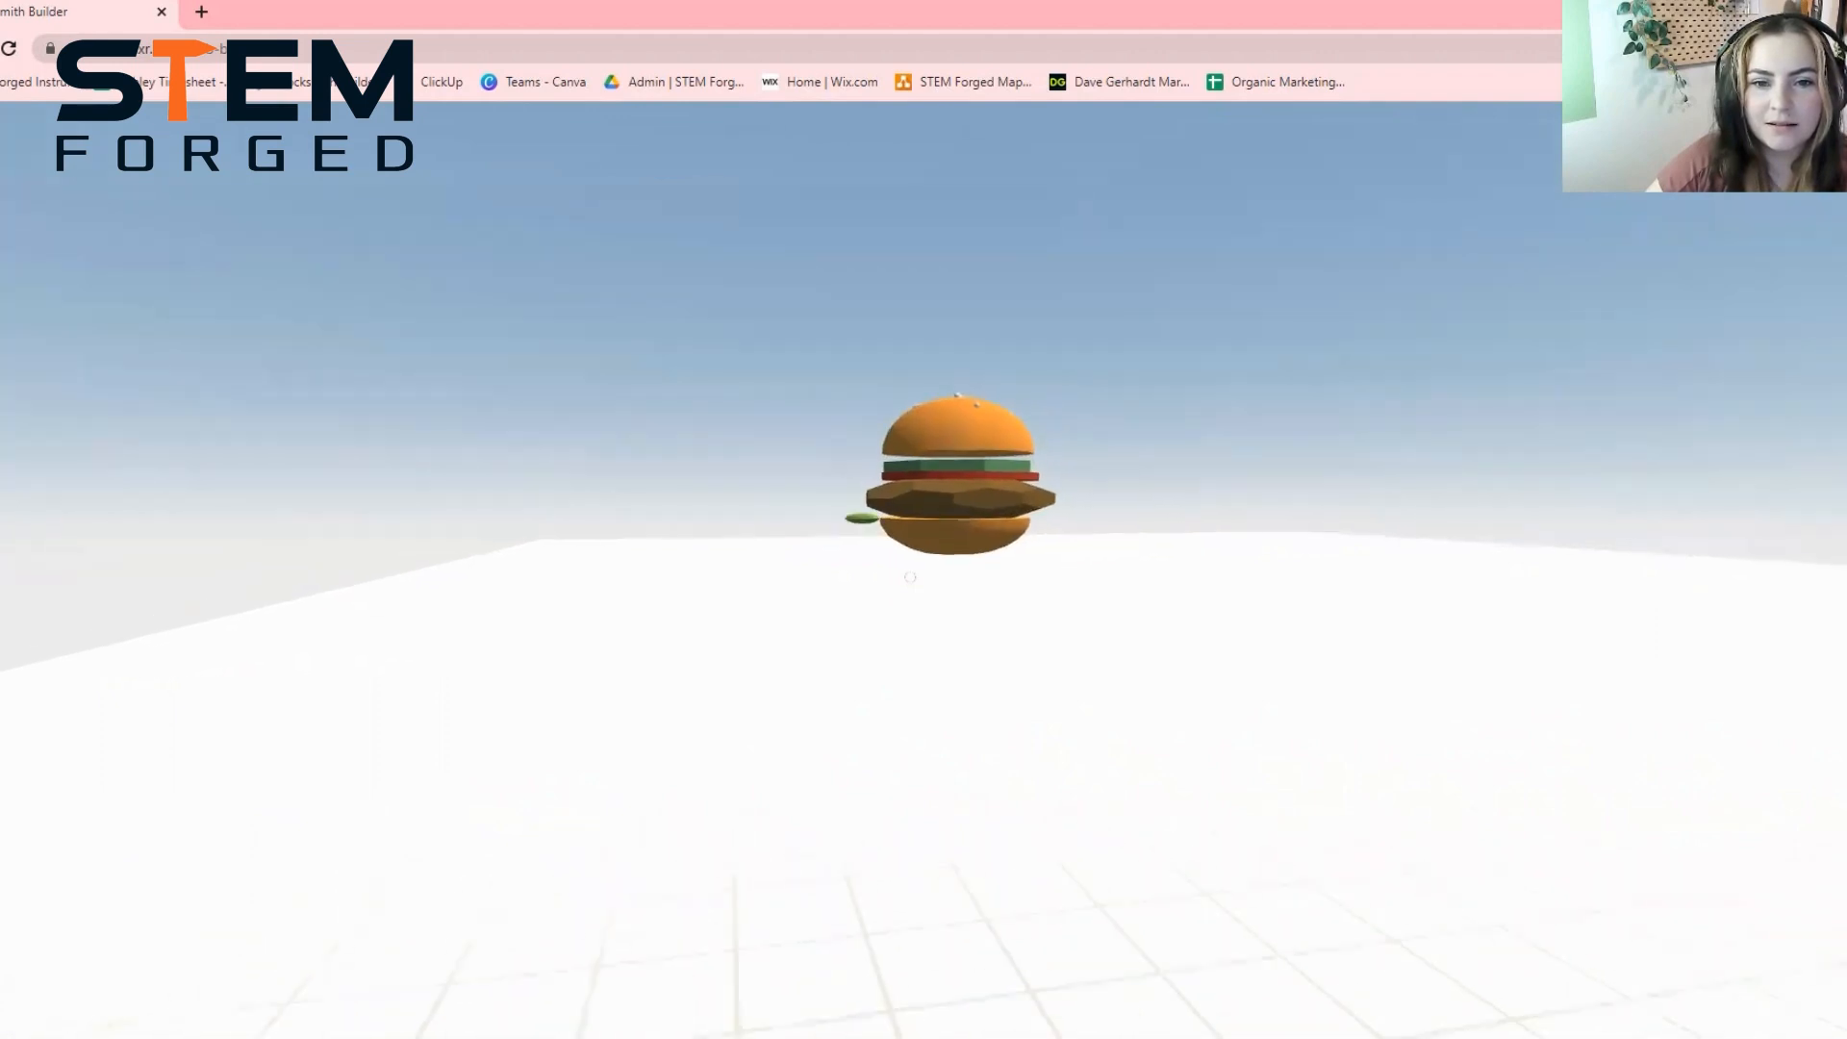
pyautogui.press('w')
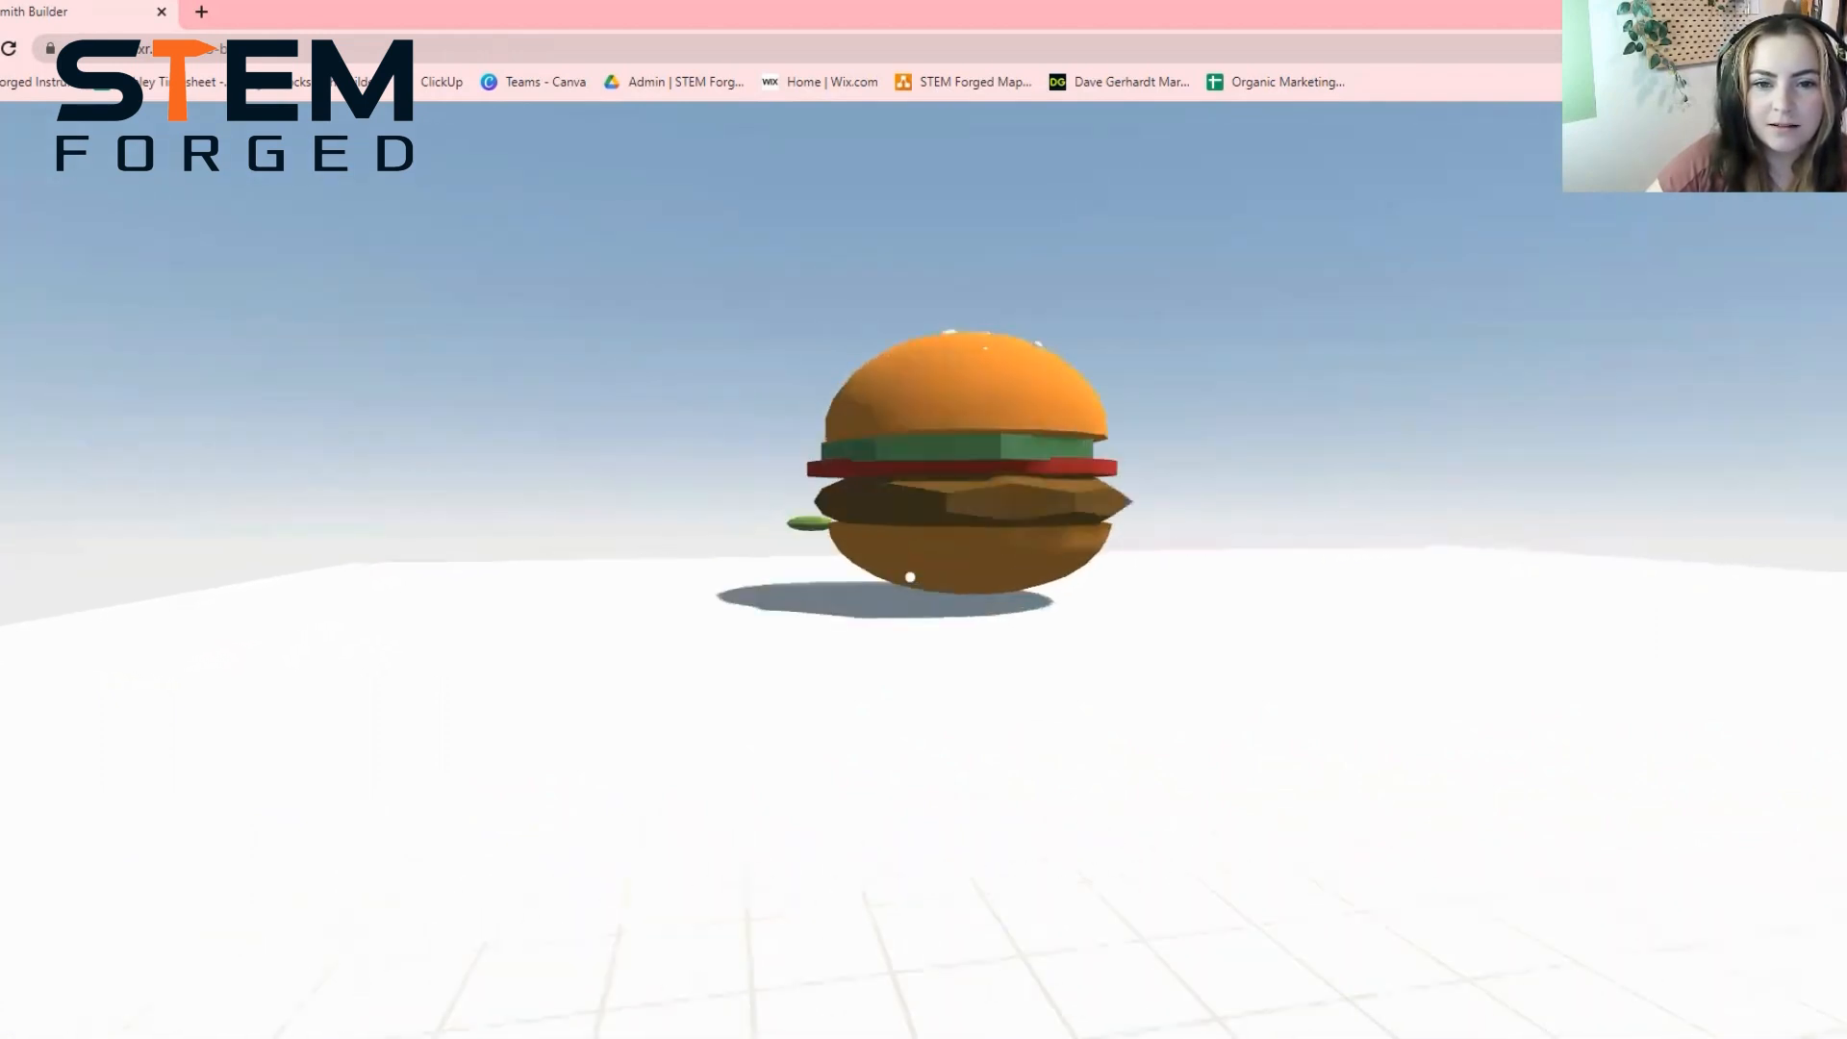
pyautogui.press('w')
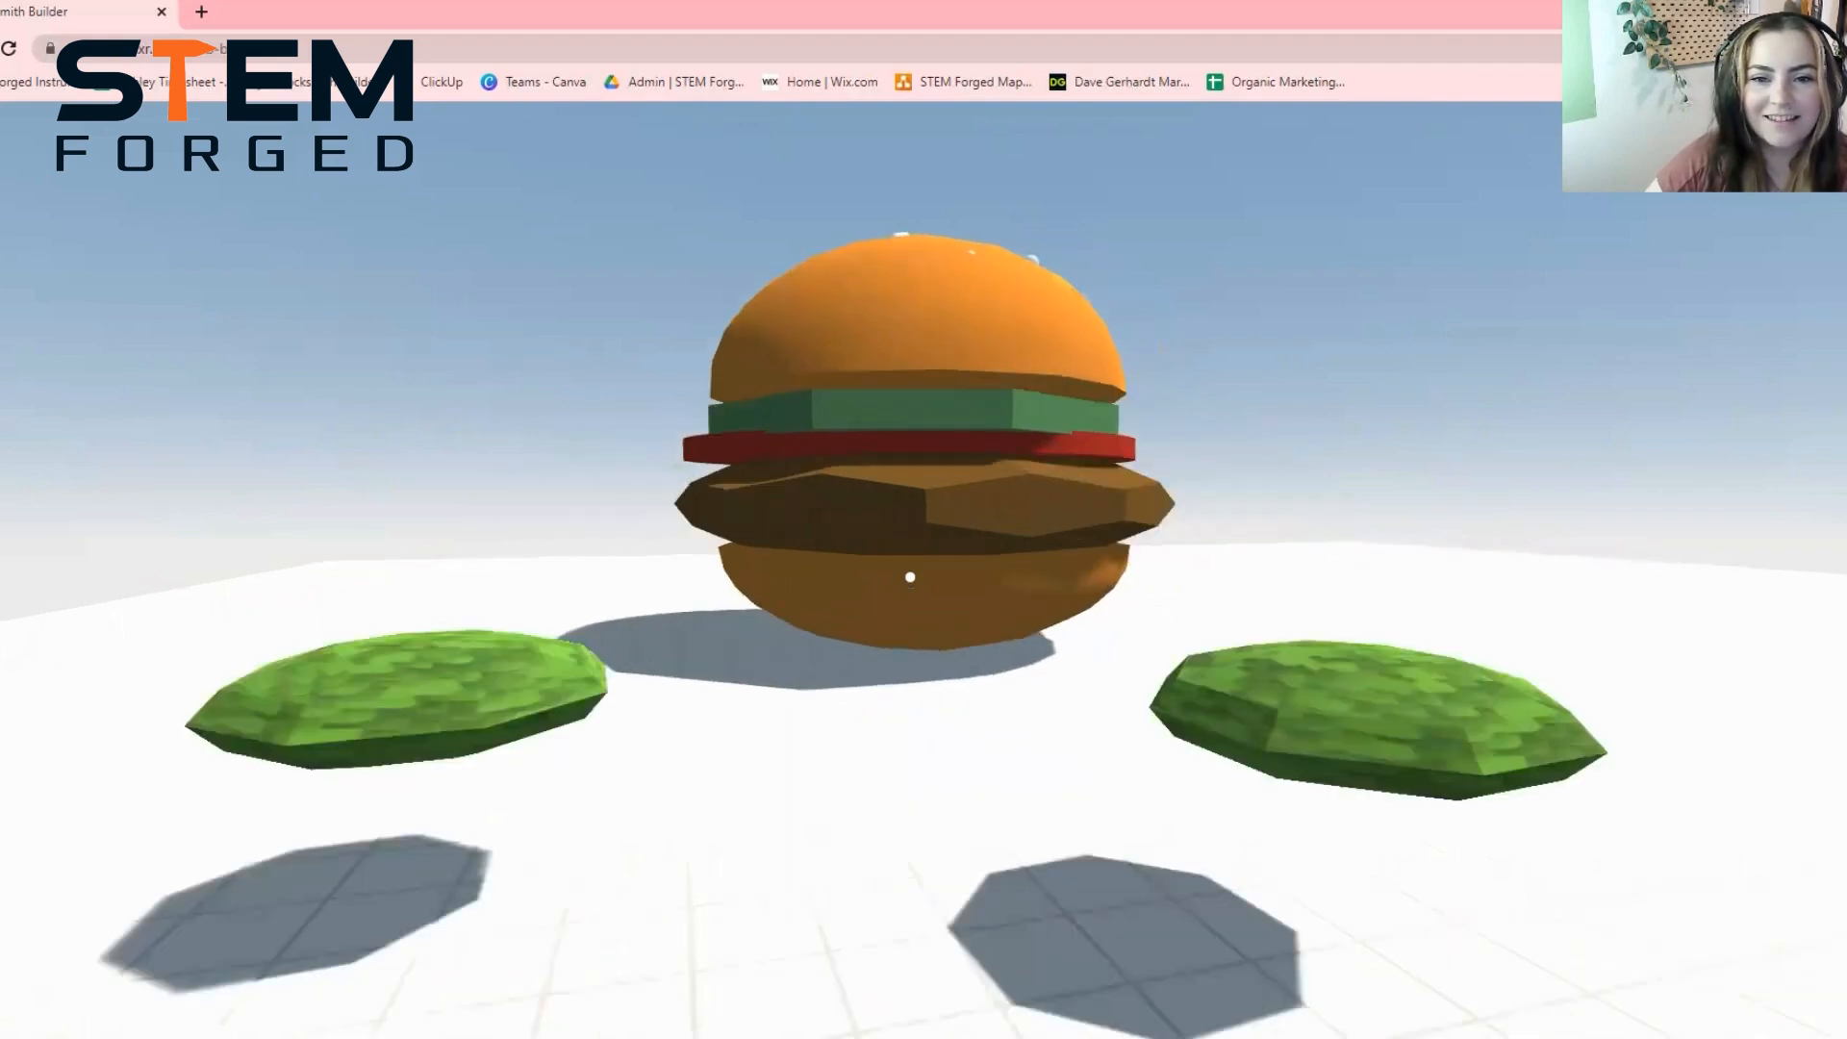
pyautogui.press('s')
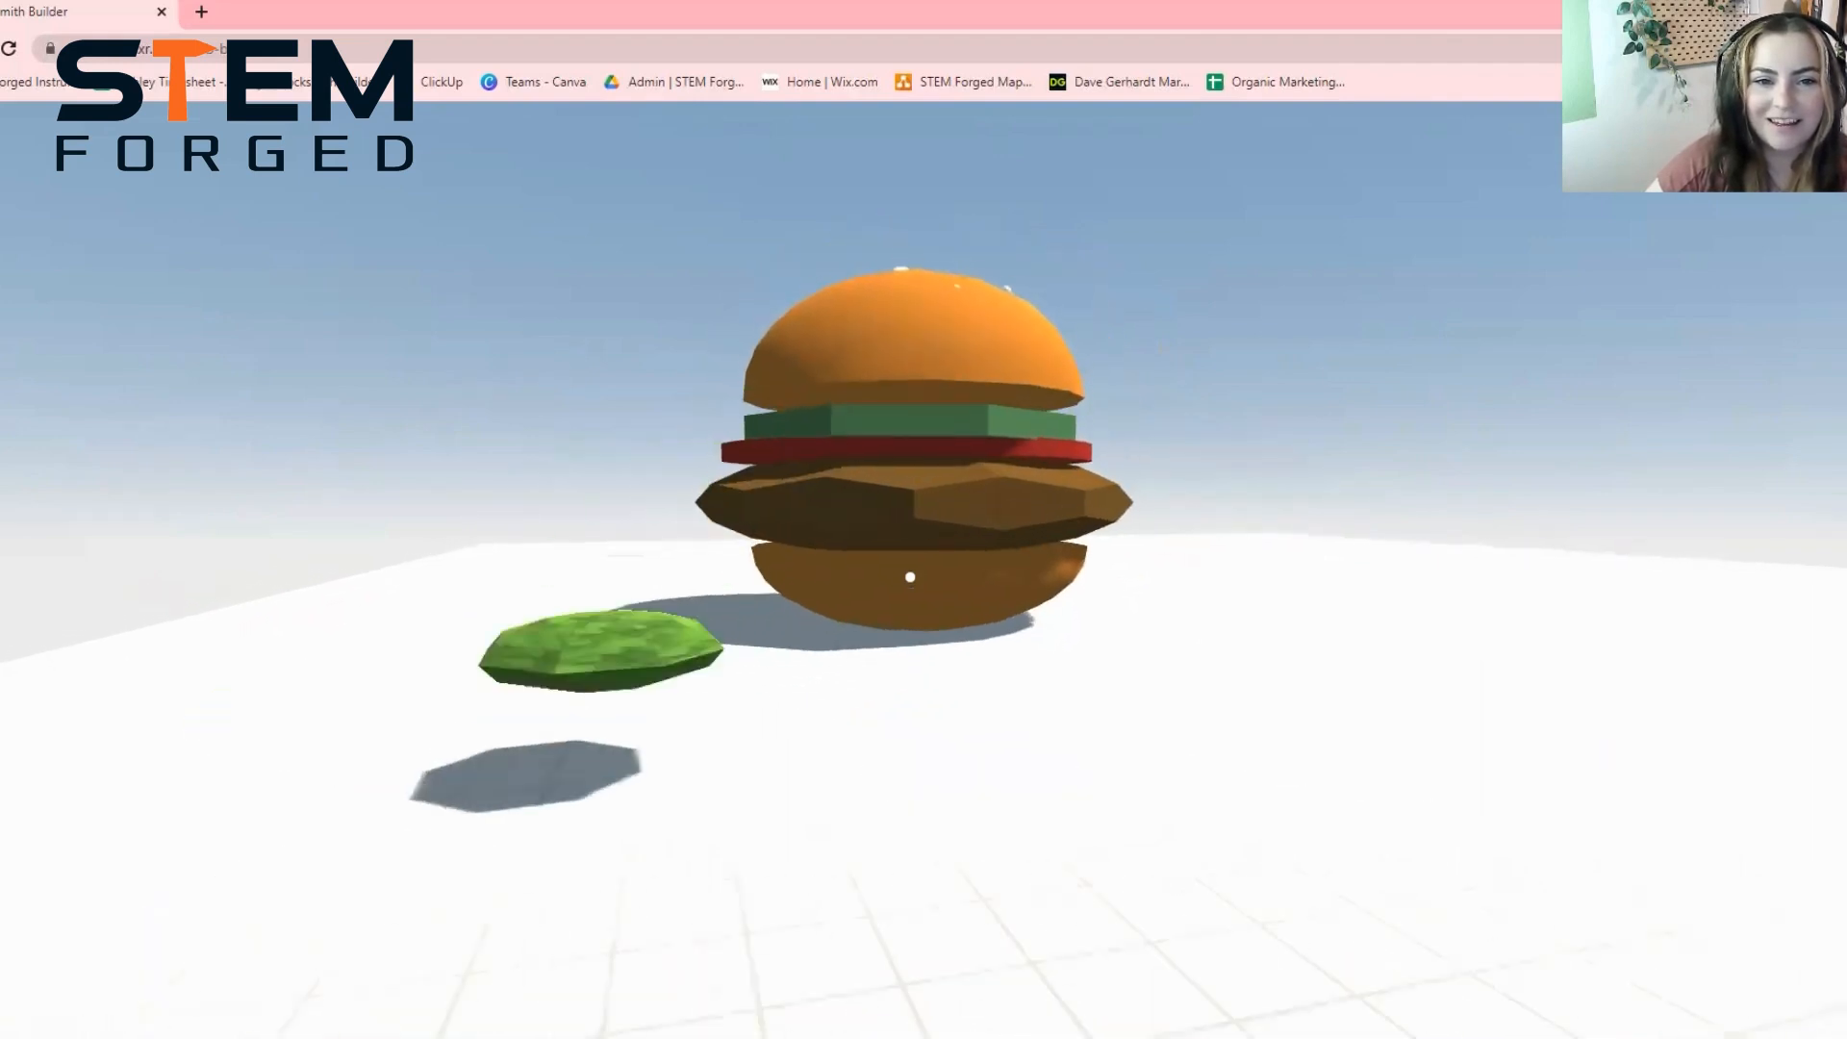
pyautogui.press('s')
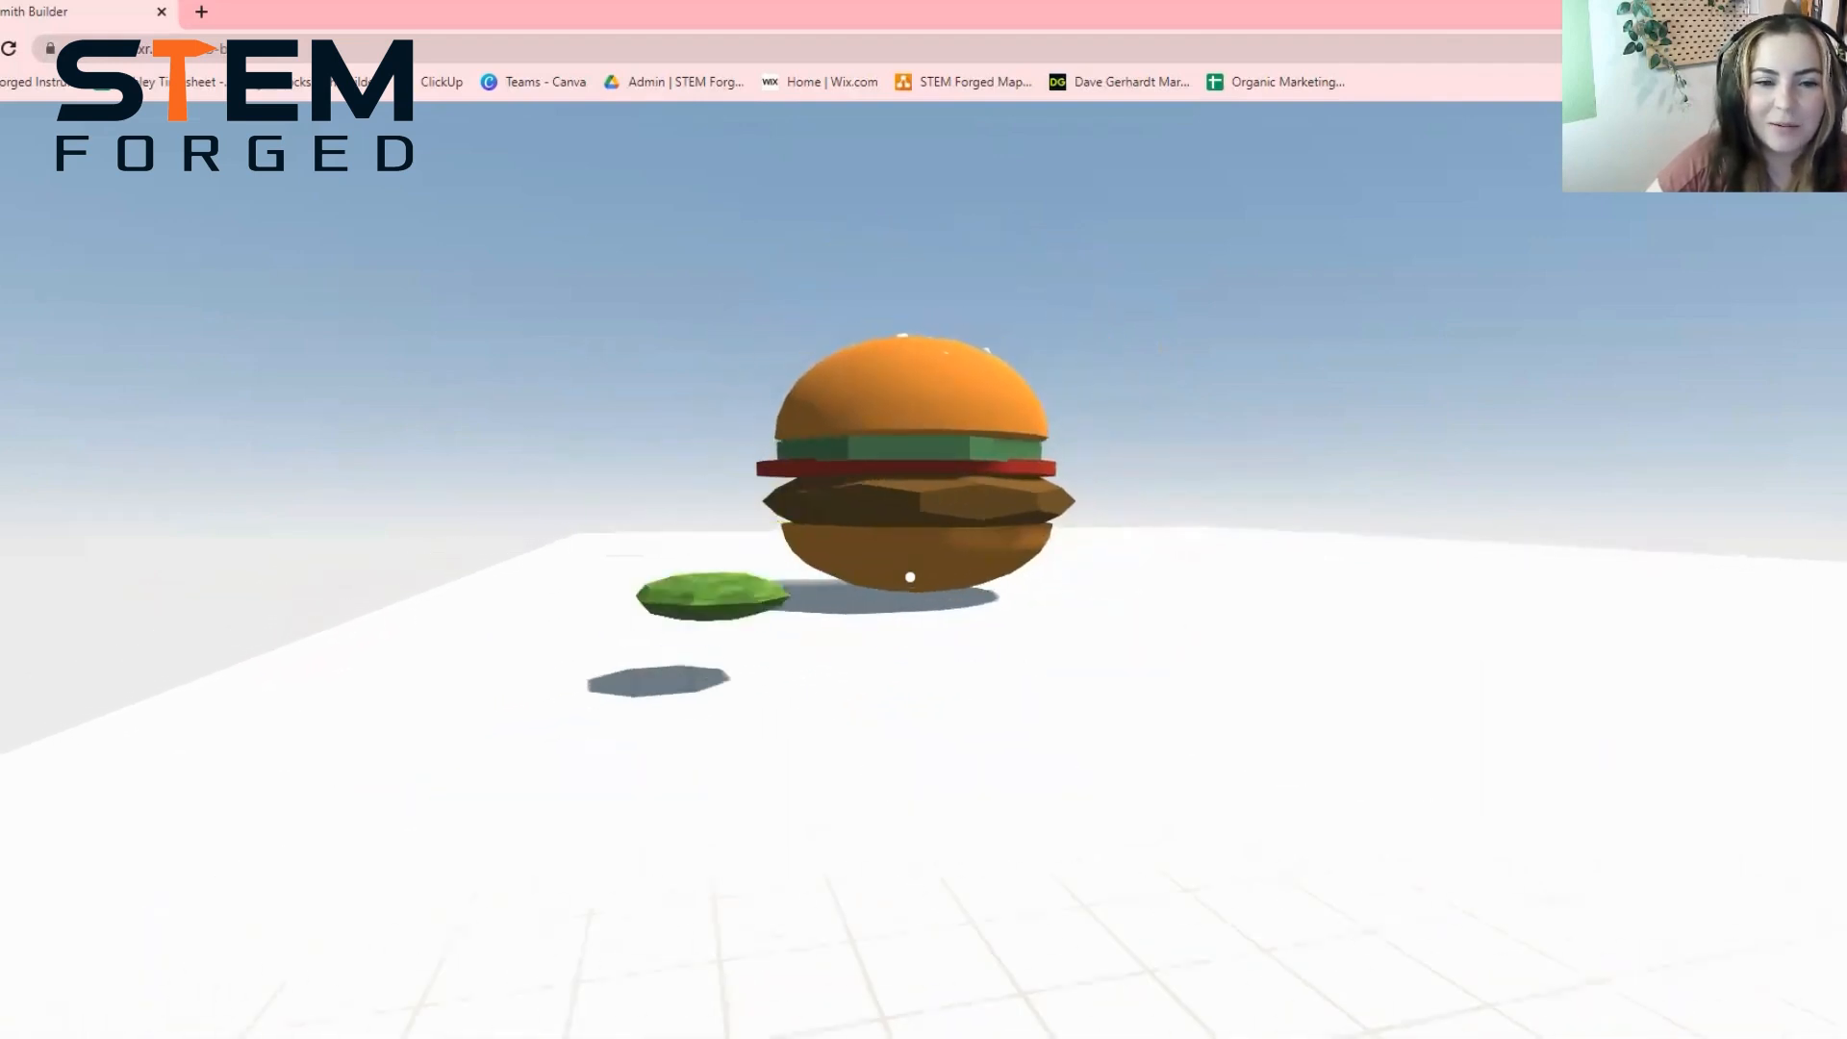
pyautogui.press('w')
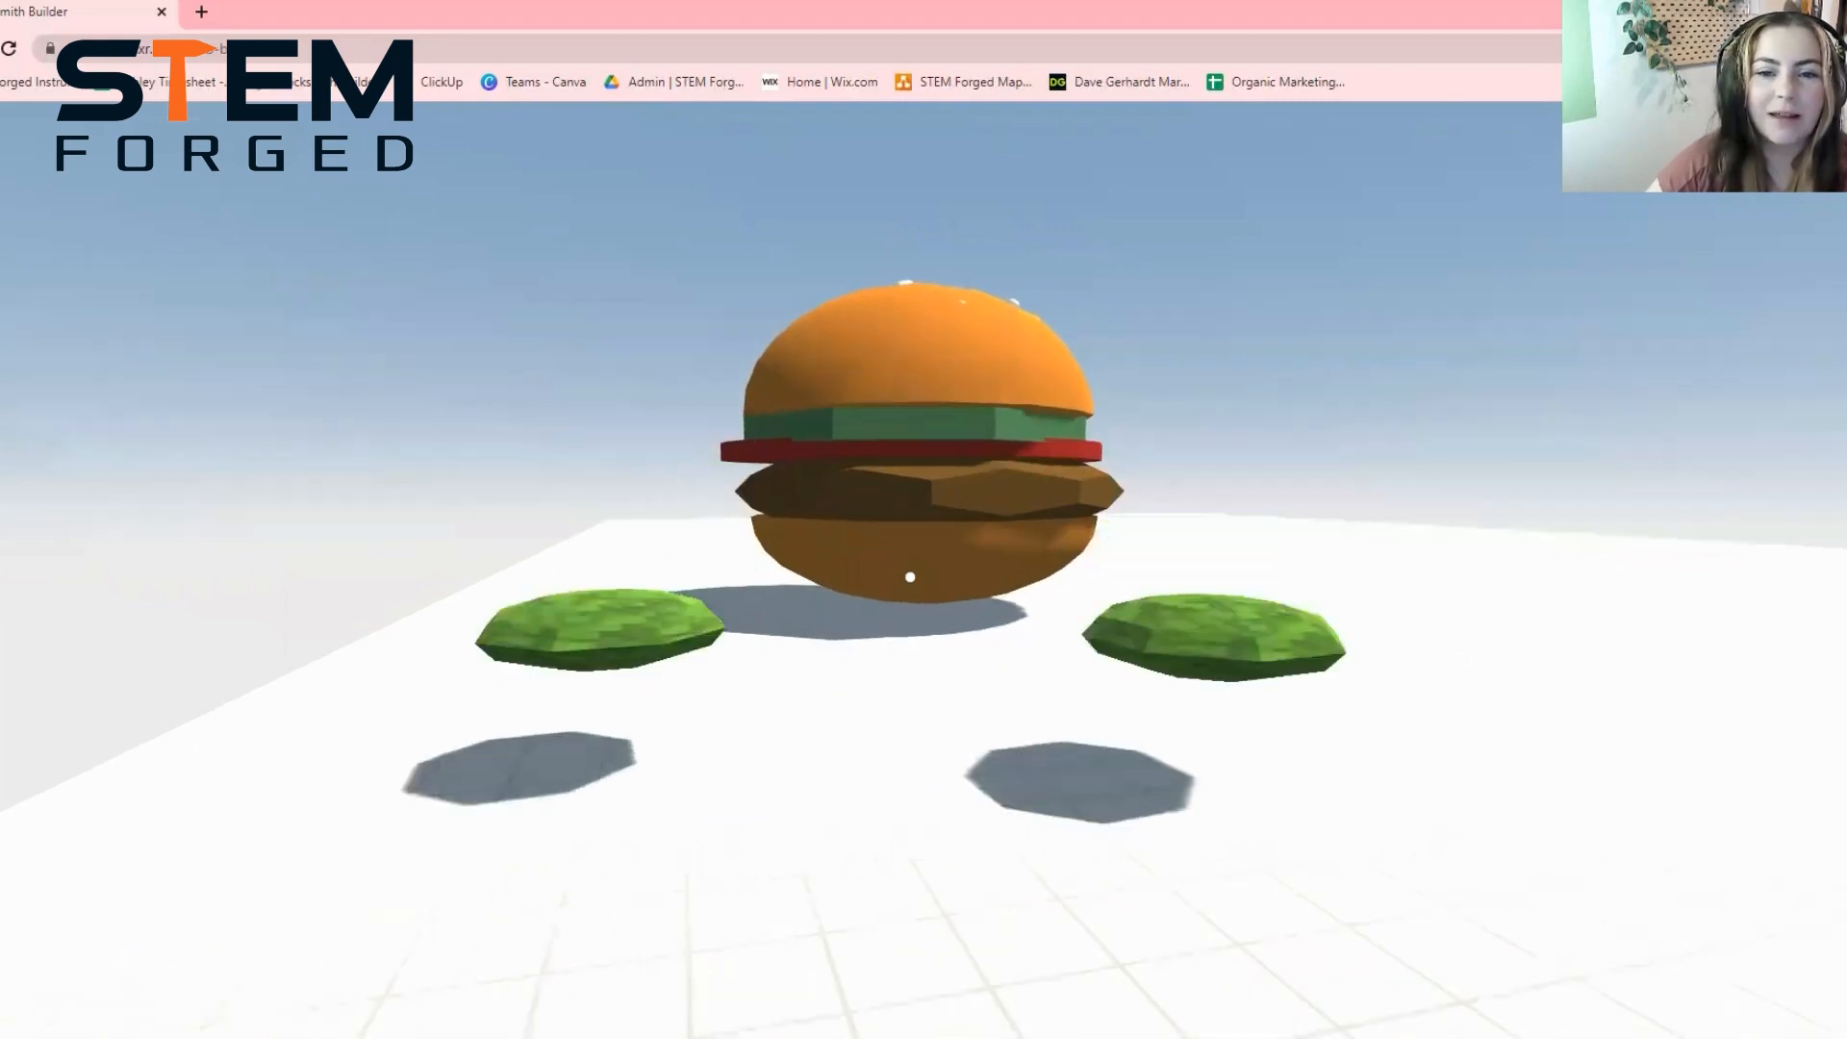
pyautogui.press('w')
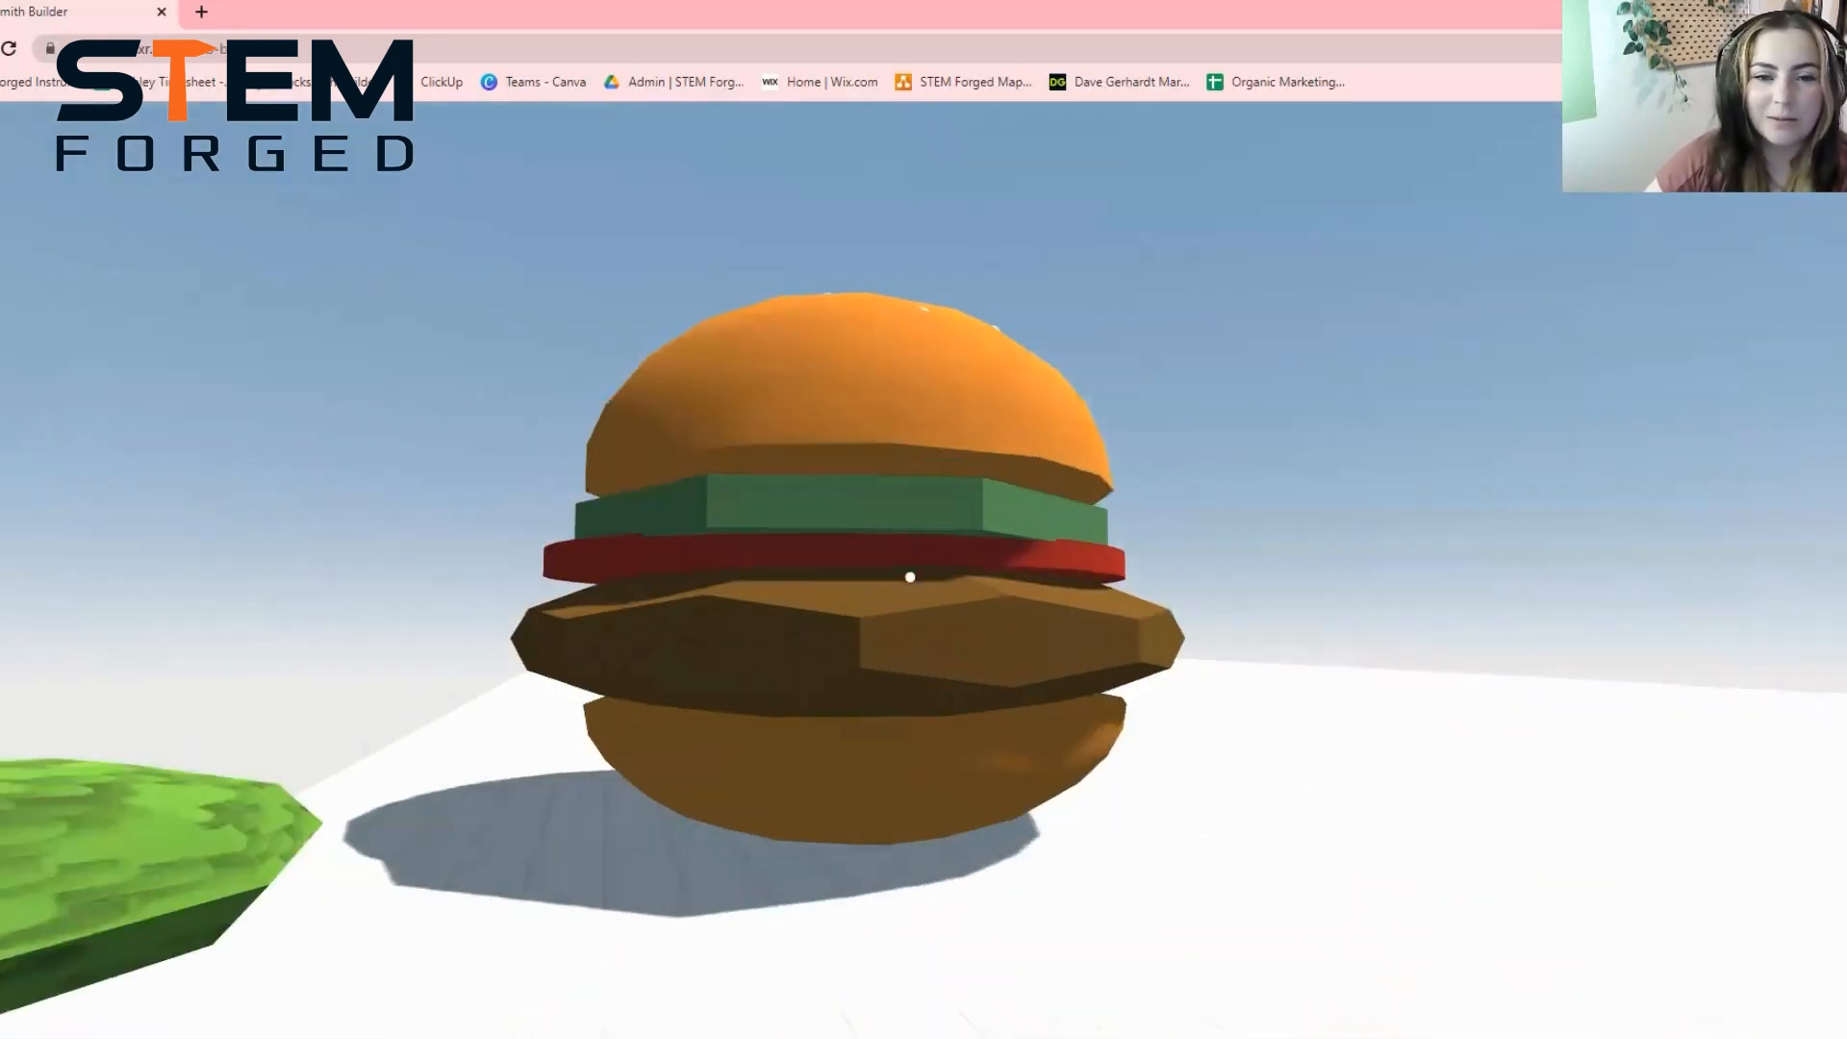
pyautogui.press('s')
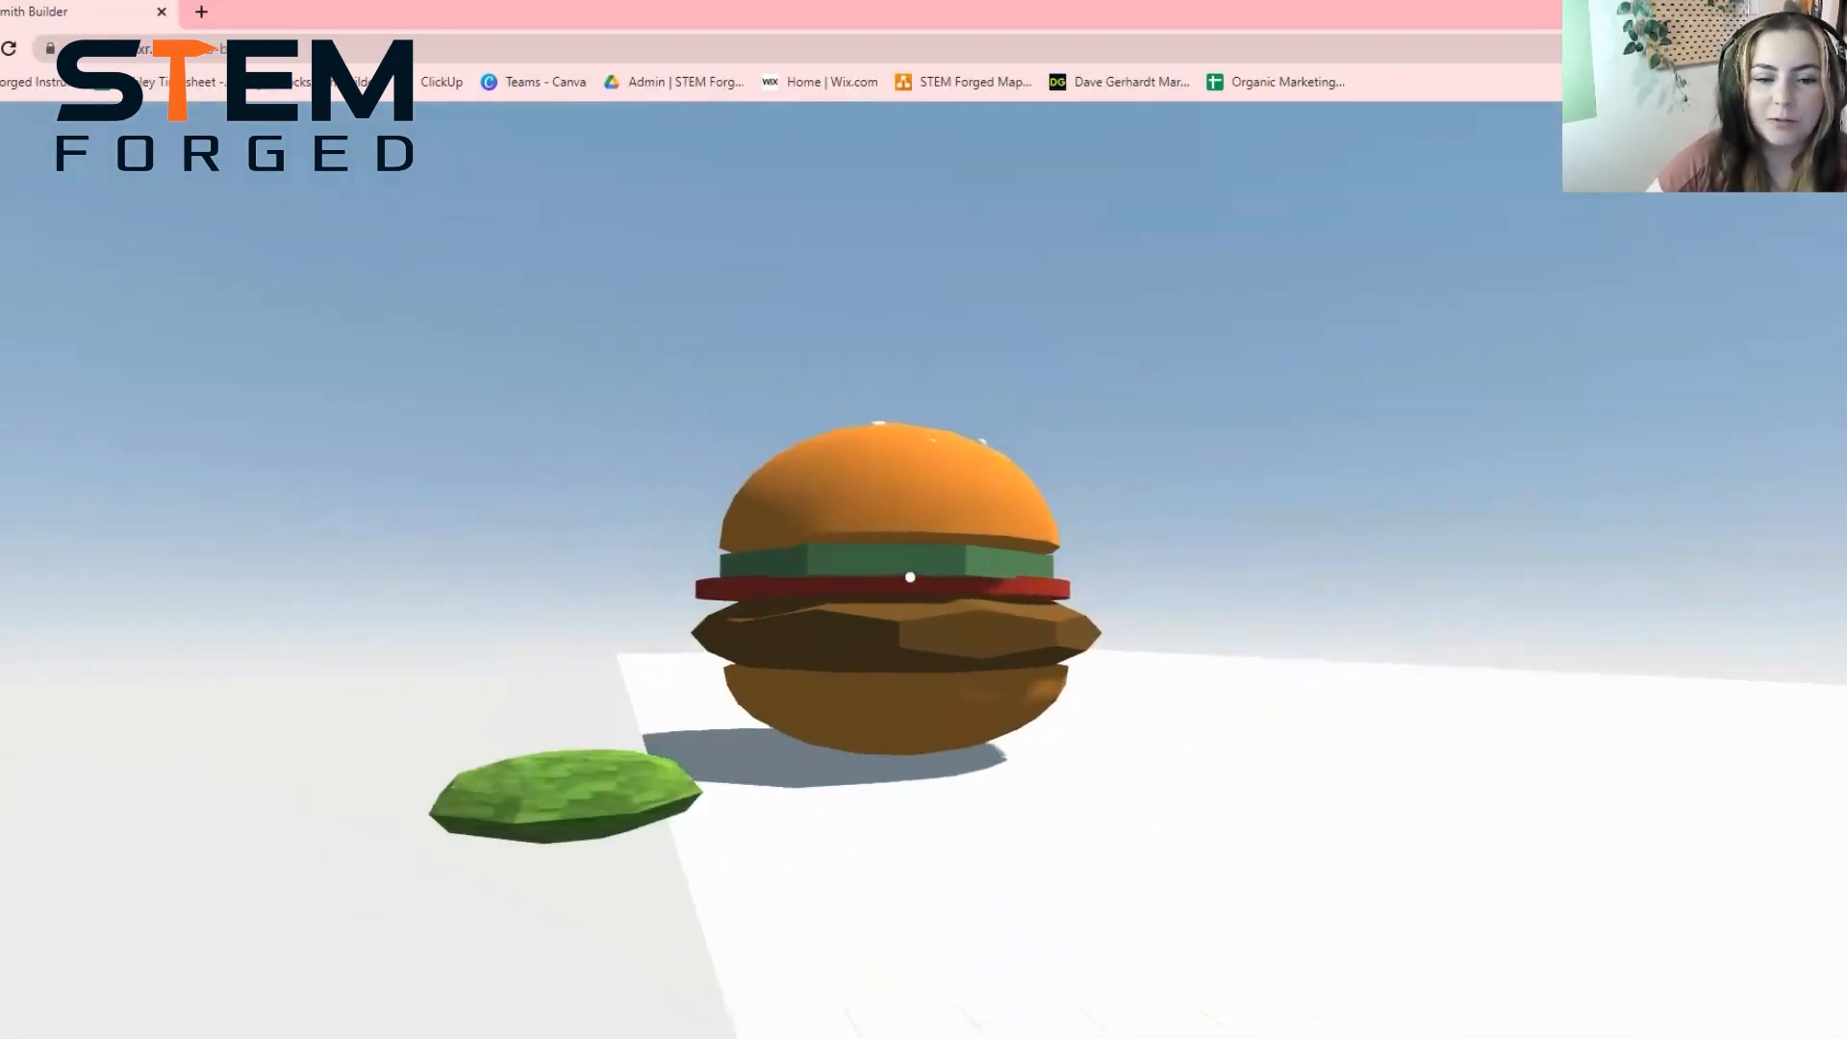
pyautogui.press('w')
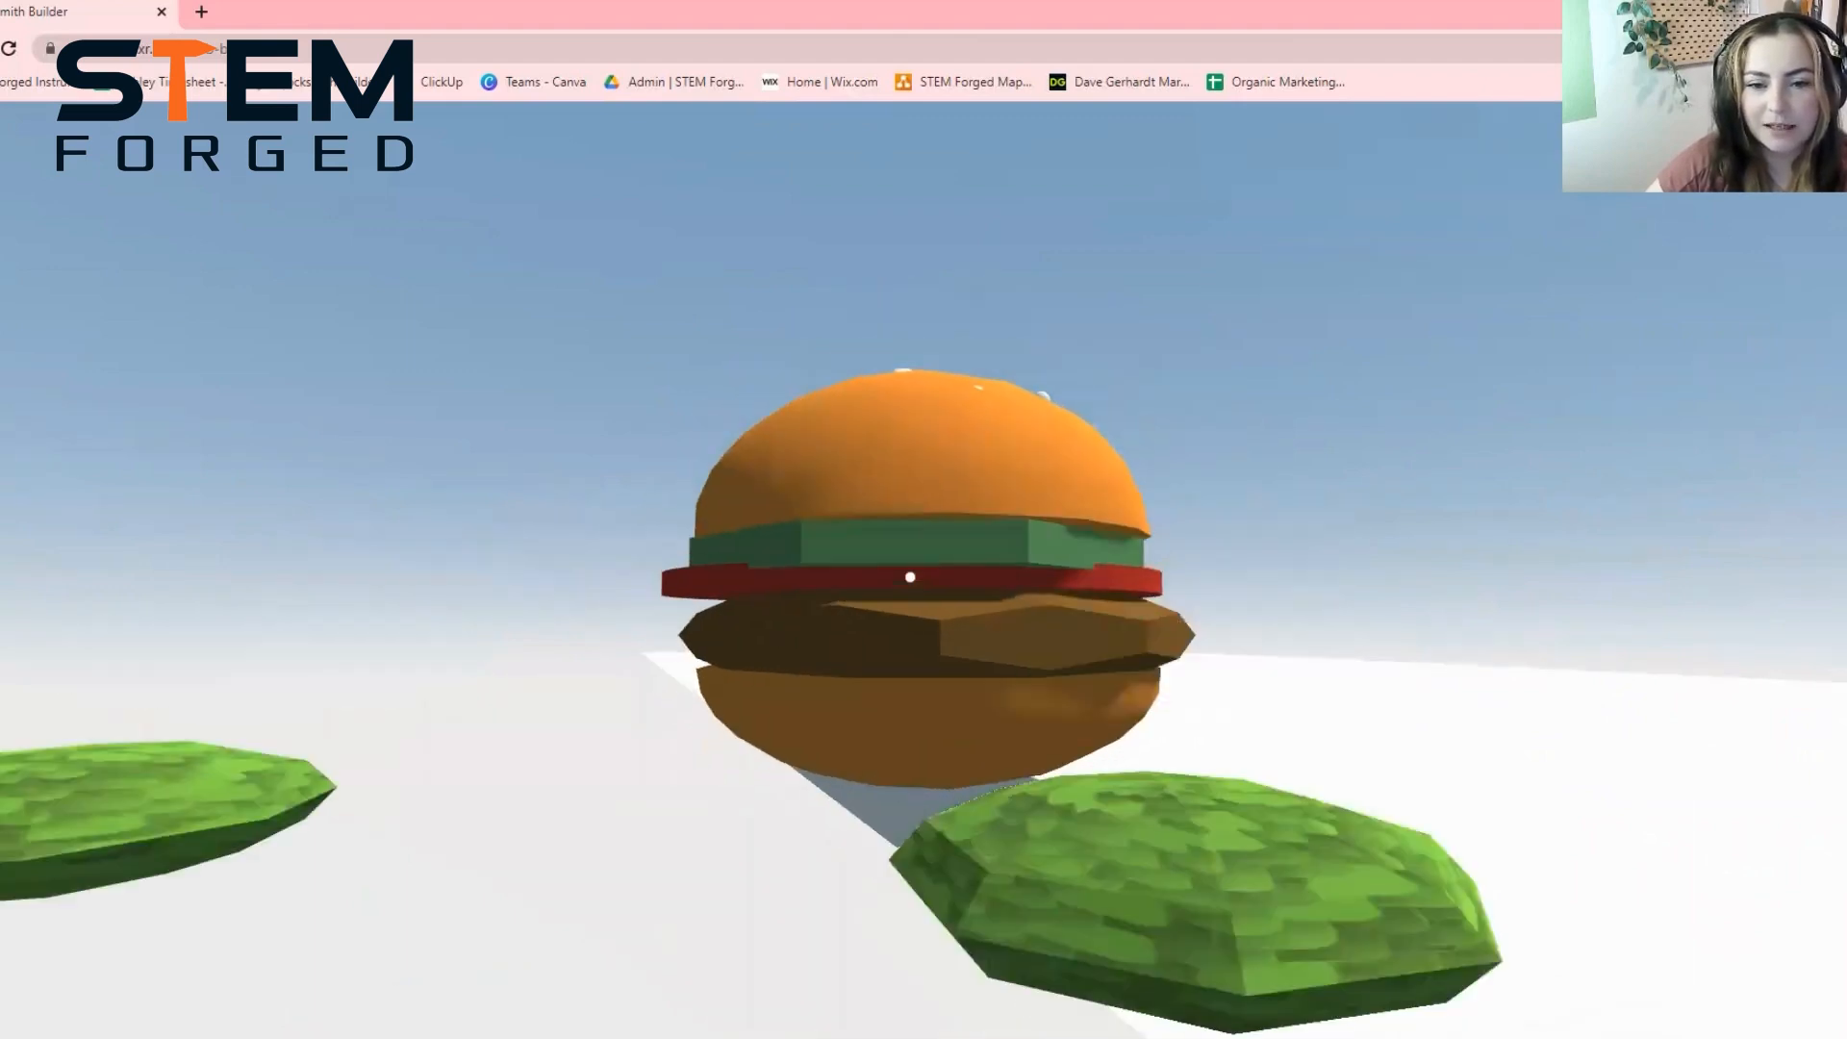
pyautogui.press('s')
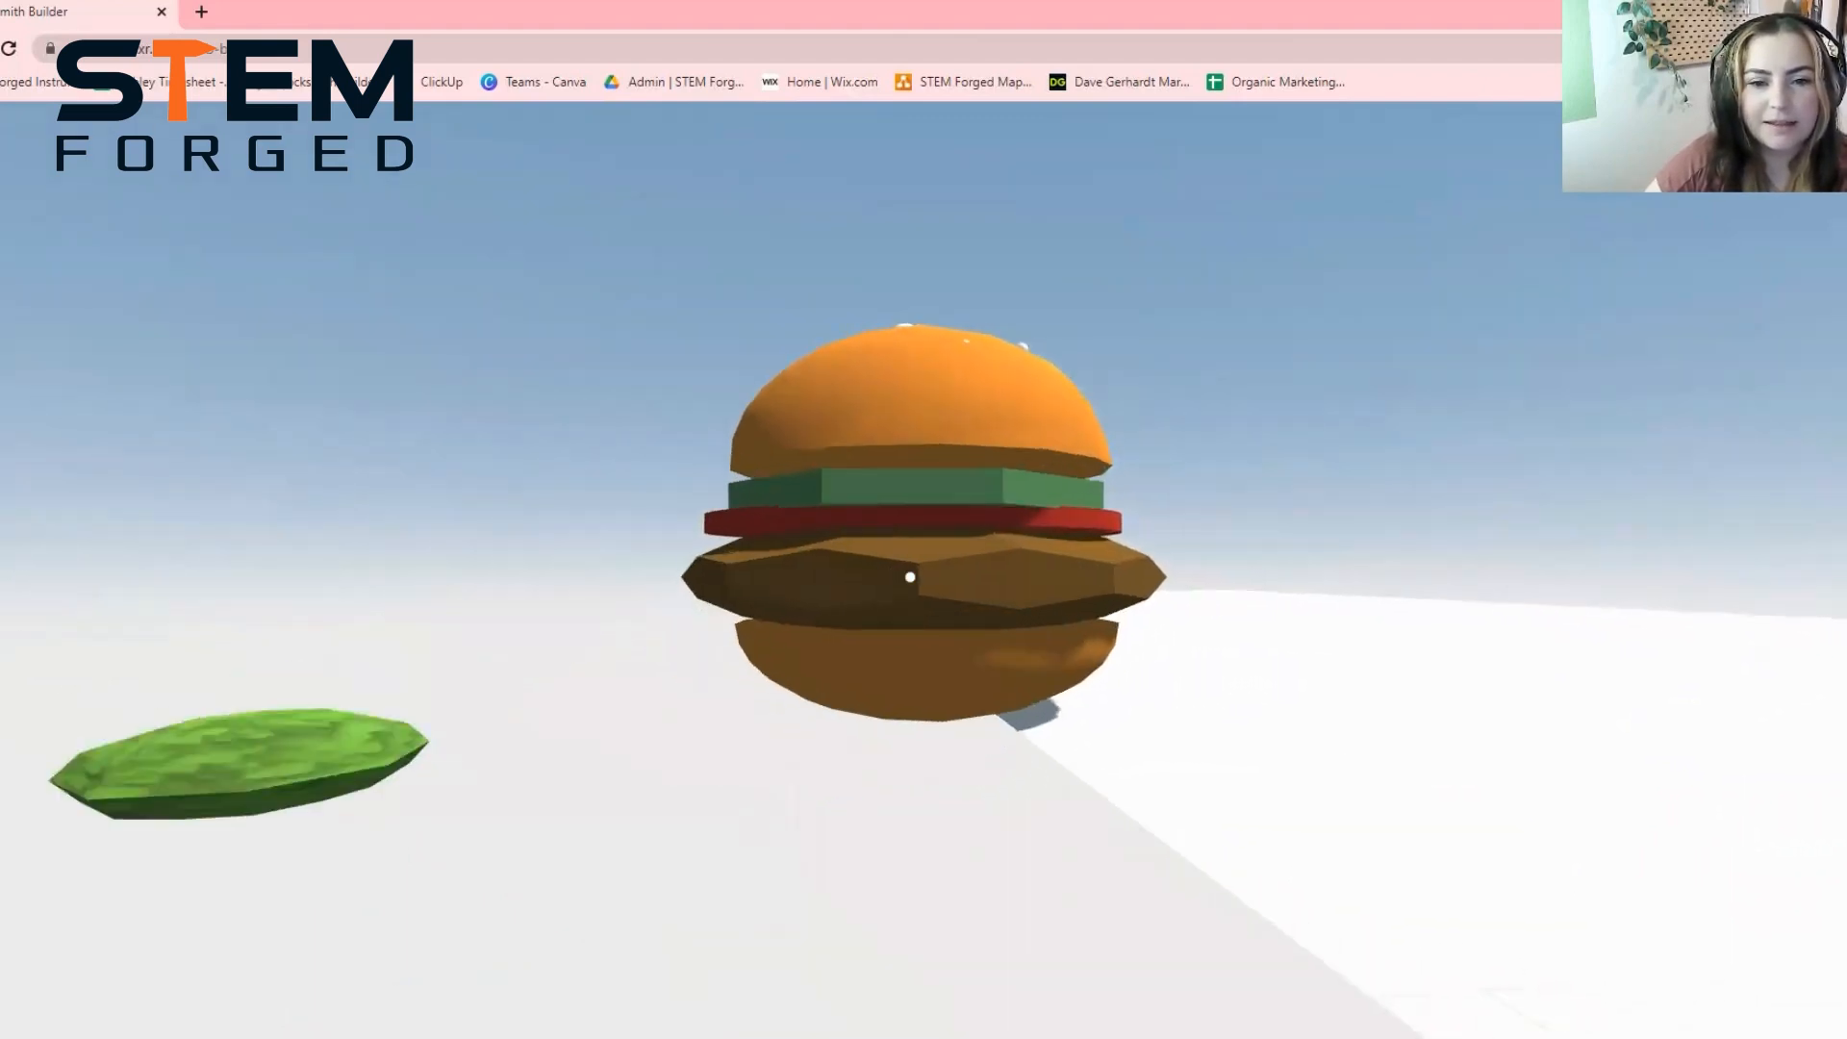
pyautogui.press('w')
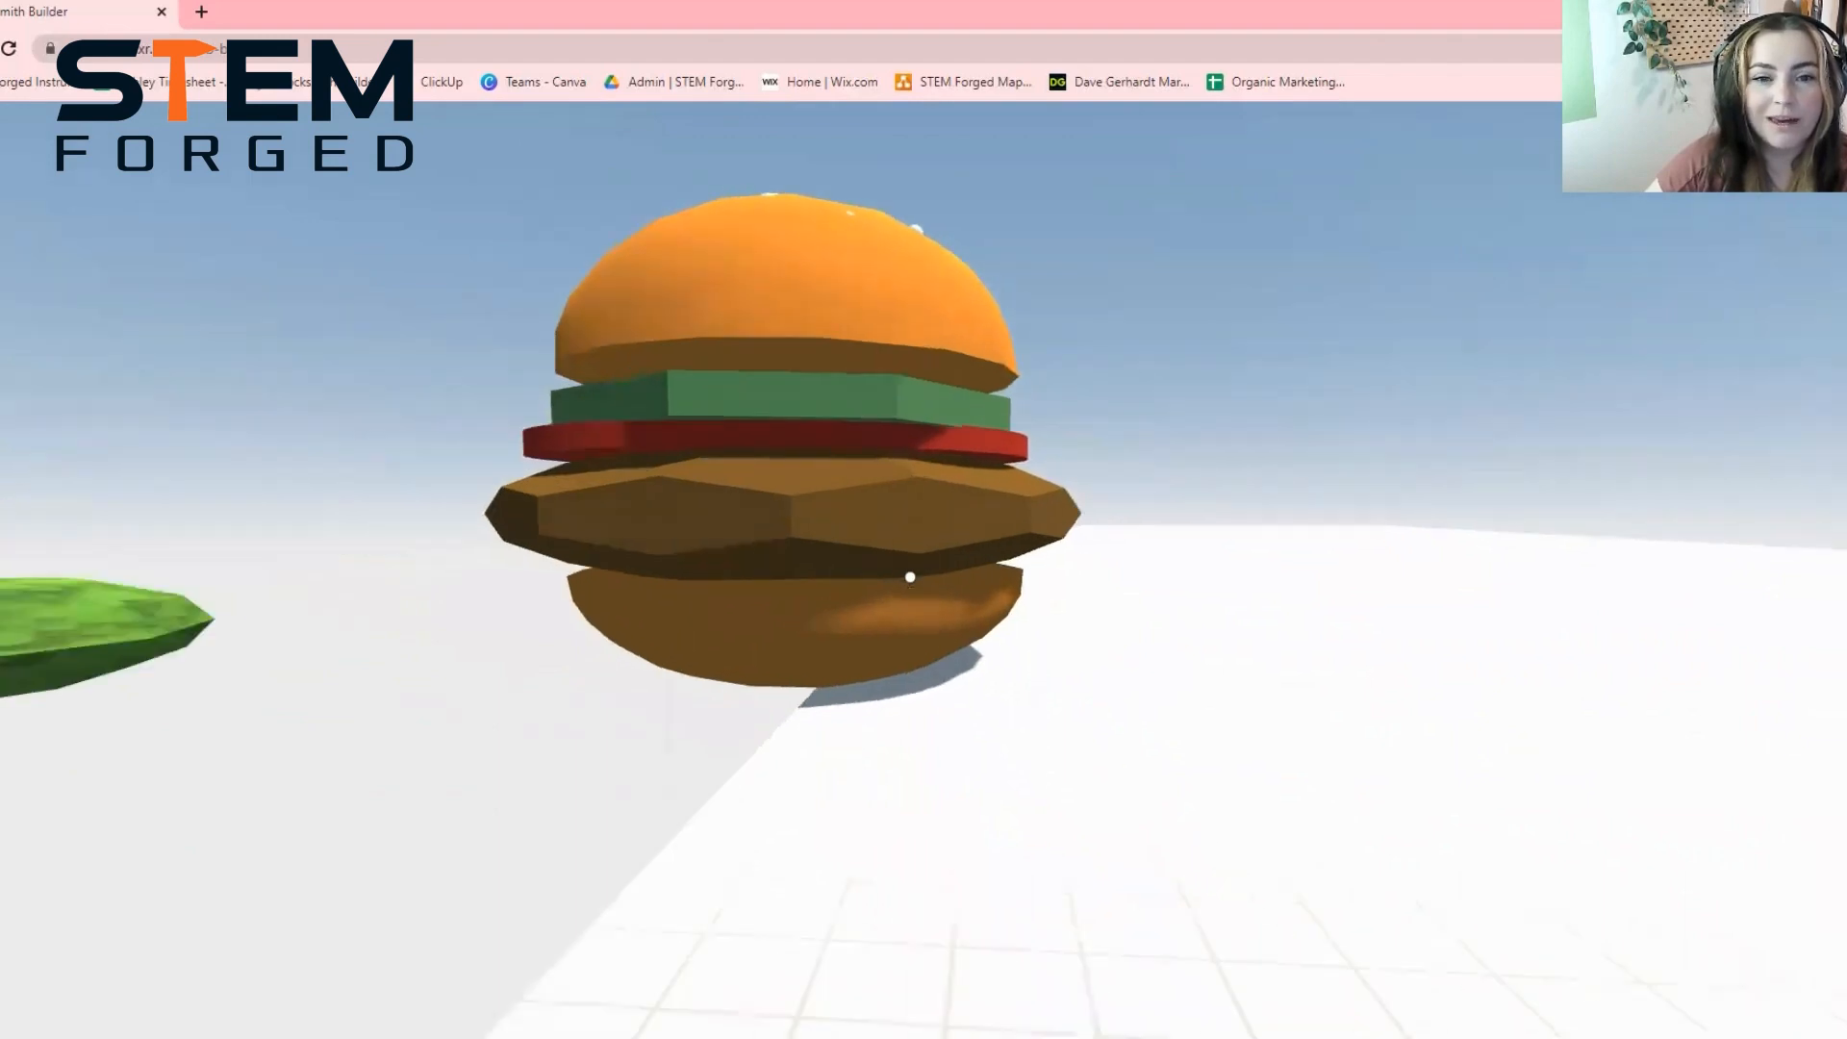
pyautogui.press('w')
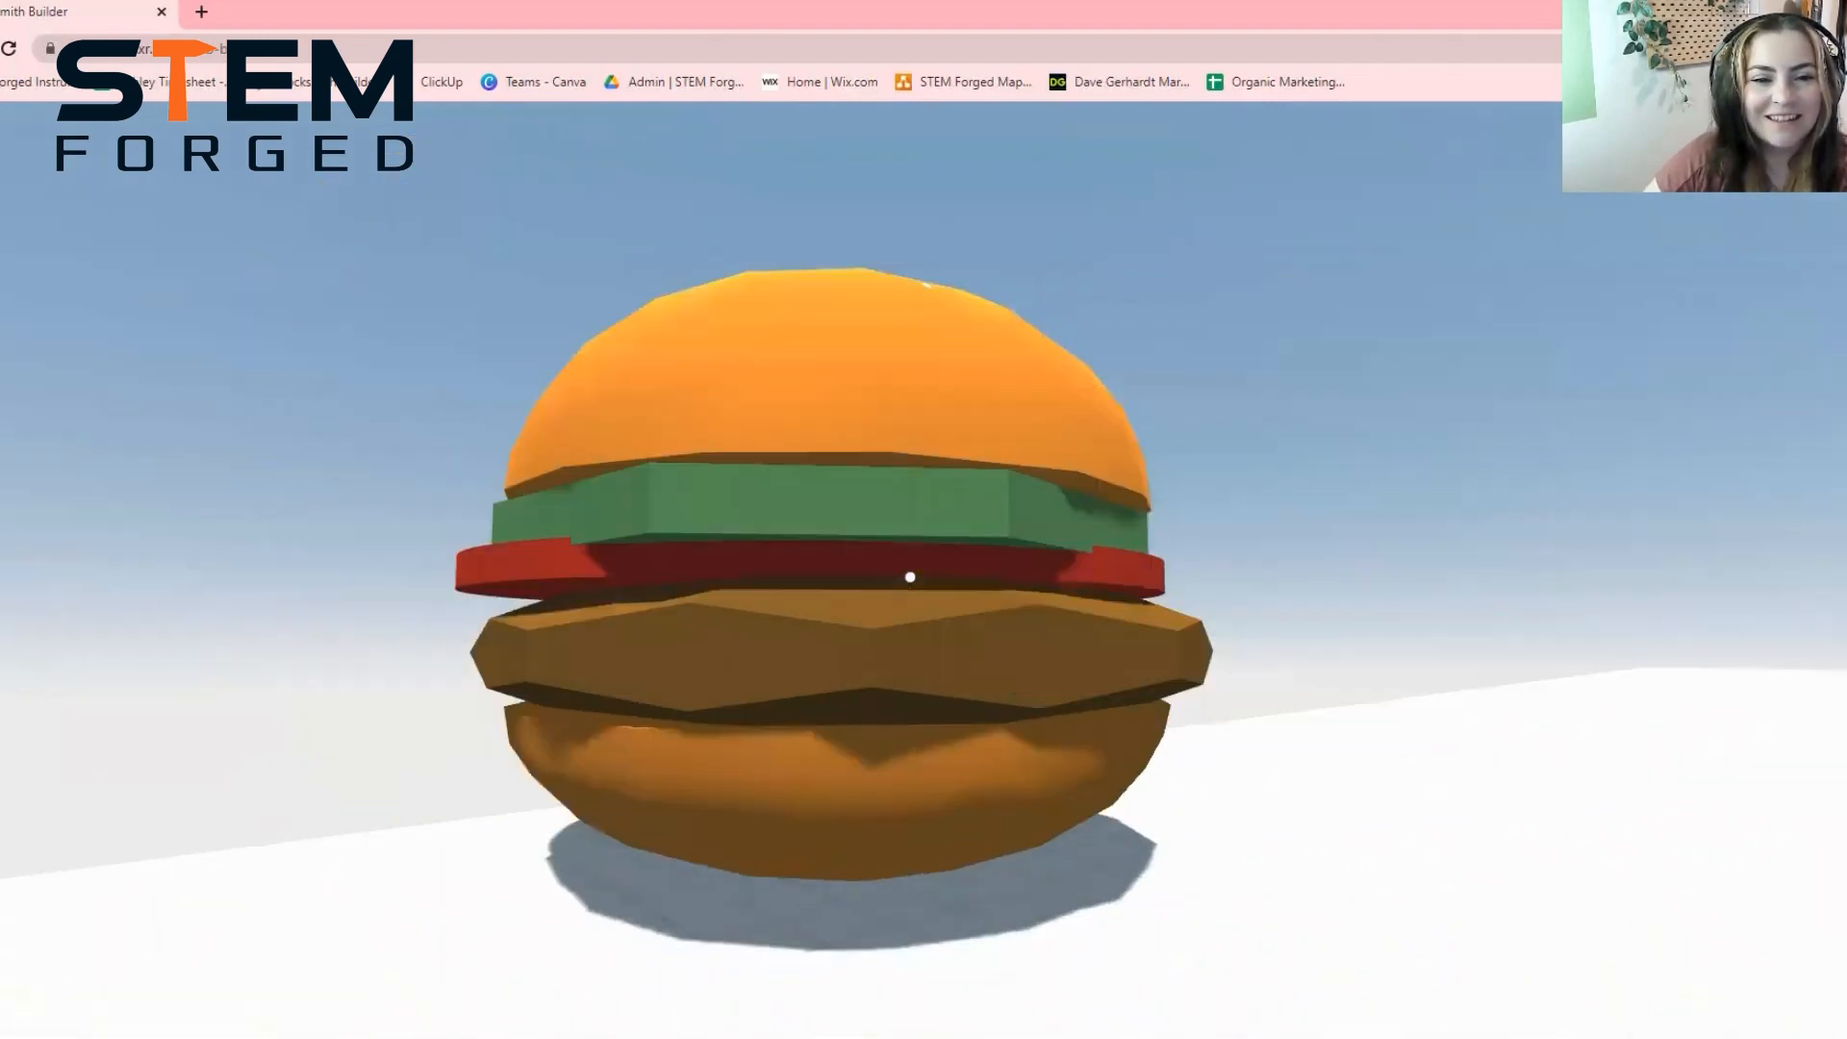
pyautogui.press('s')
pyautogui.press('Escape')
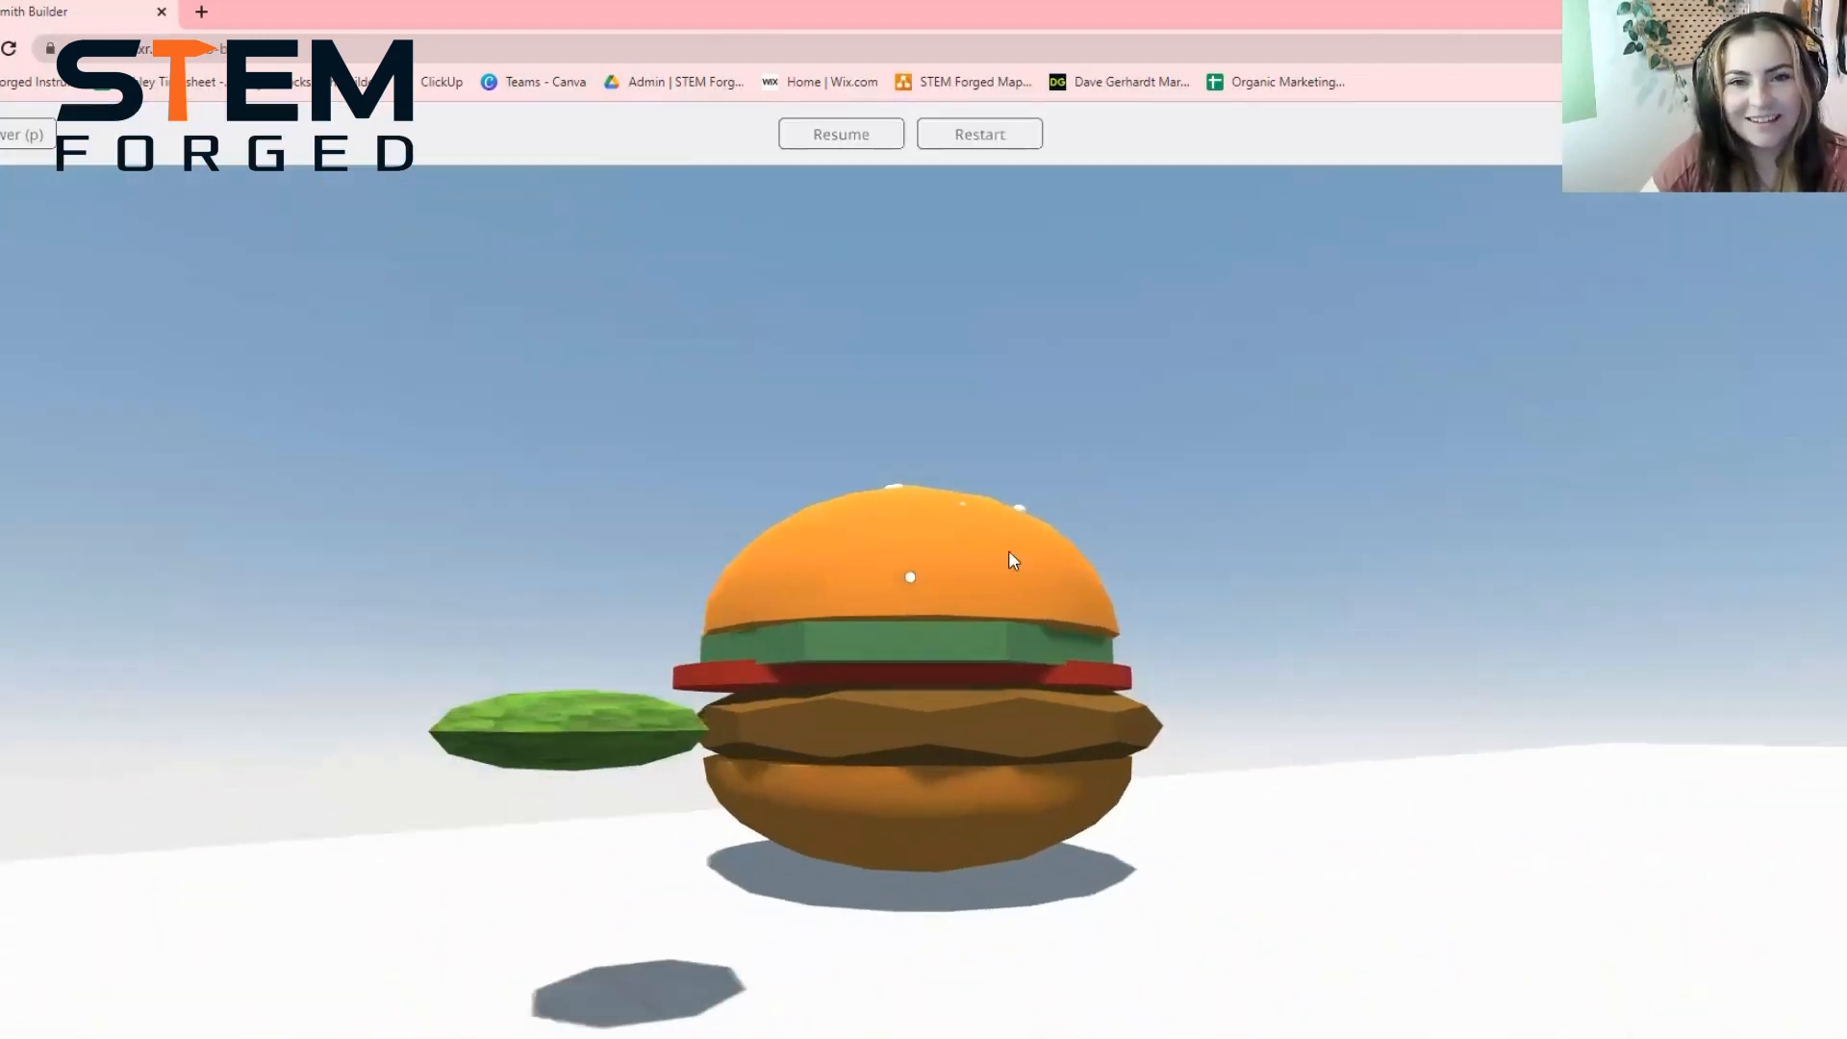
pyautogui.click(1, 132)
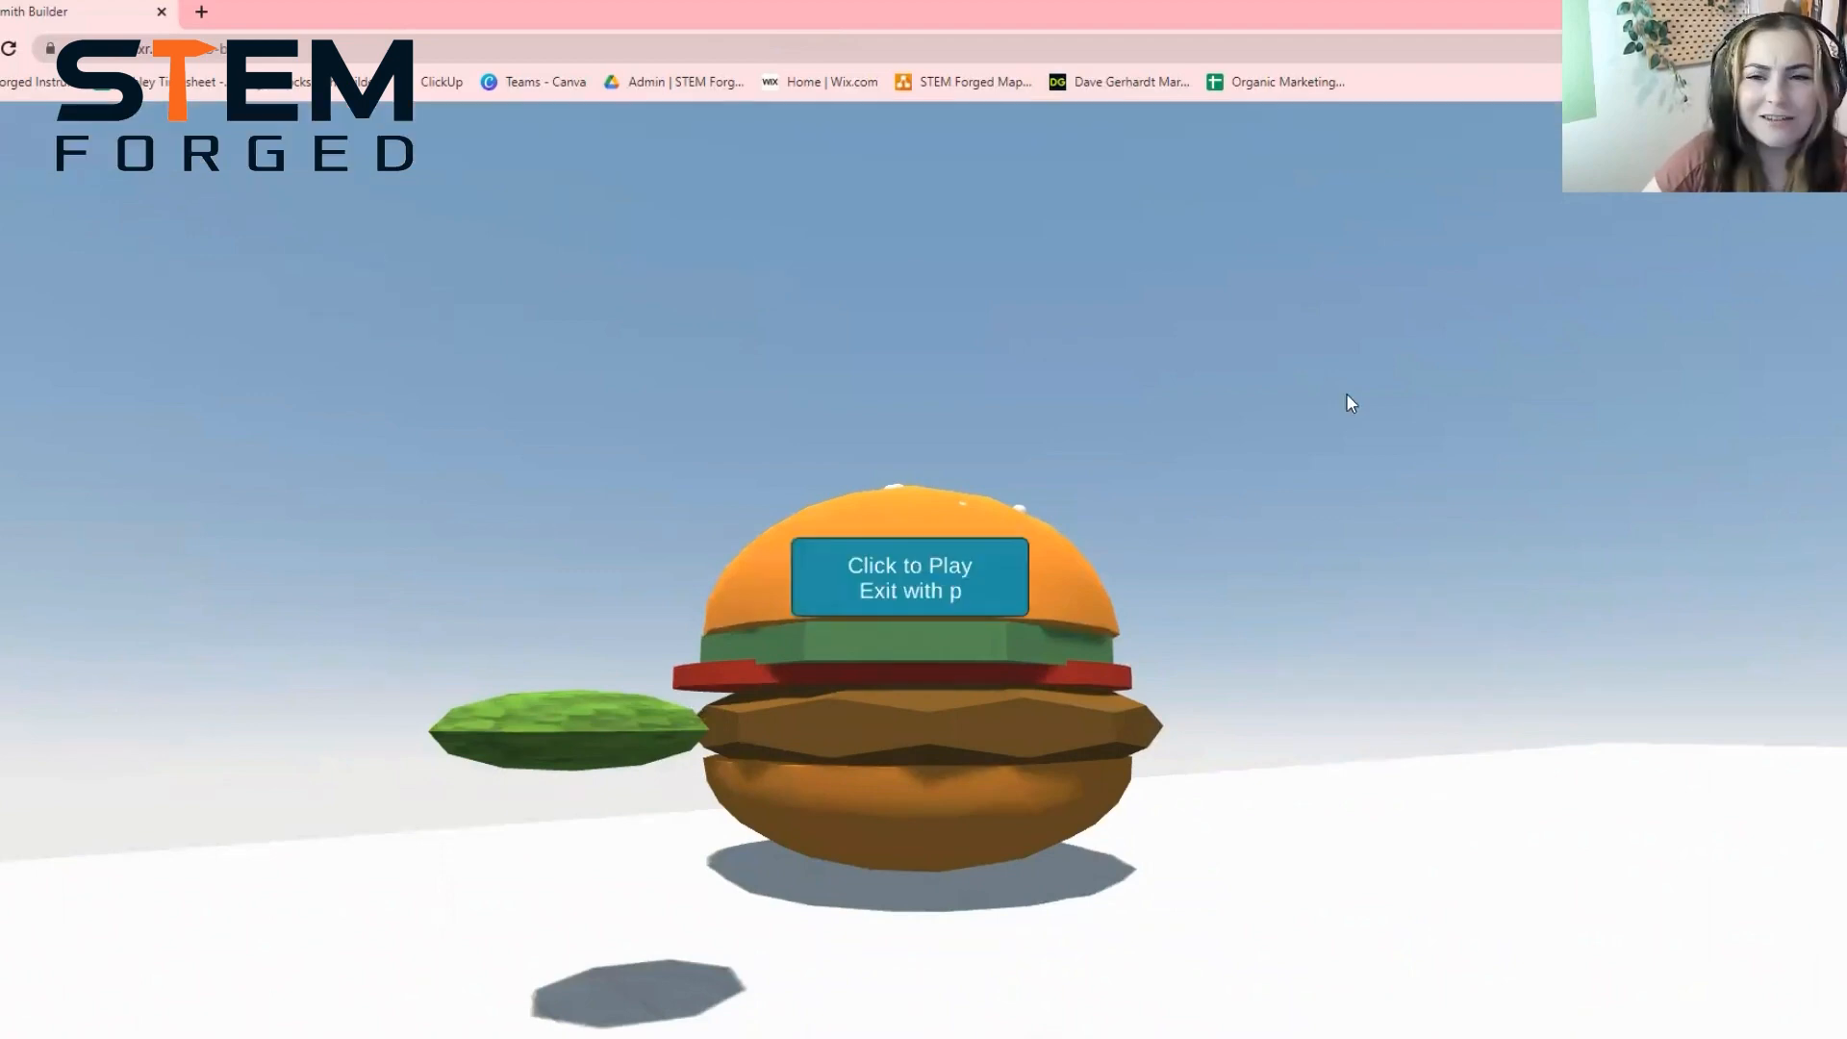
pyautogui.press('p')
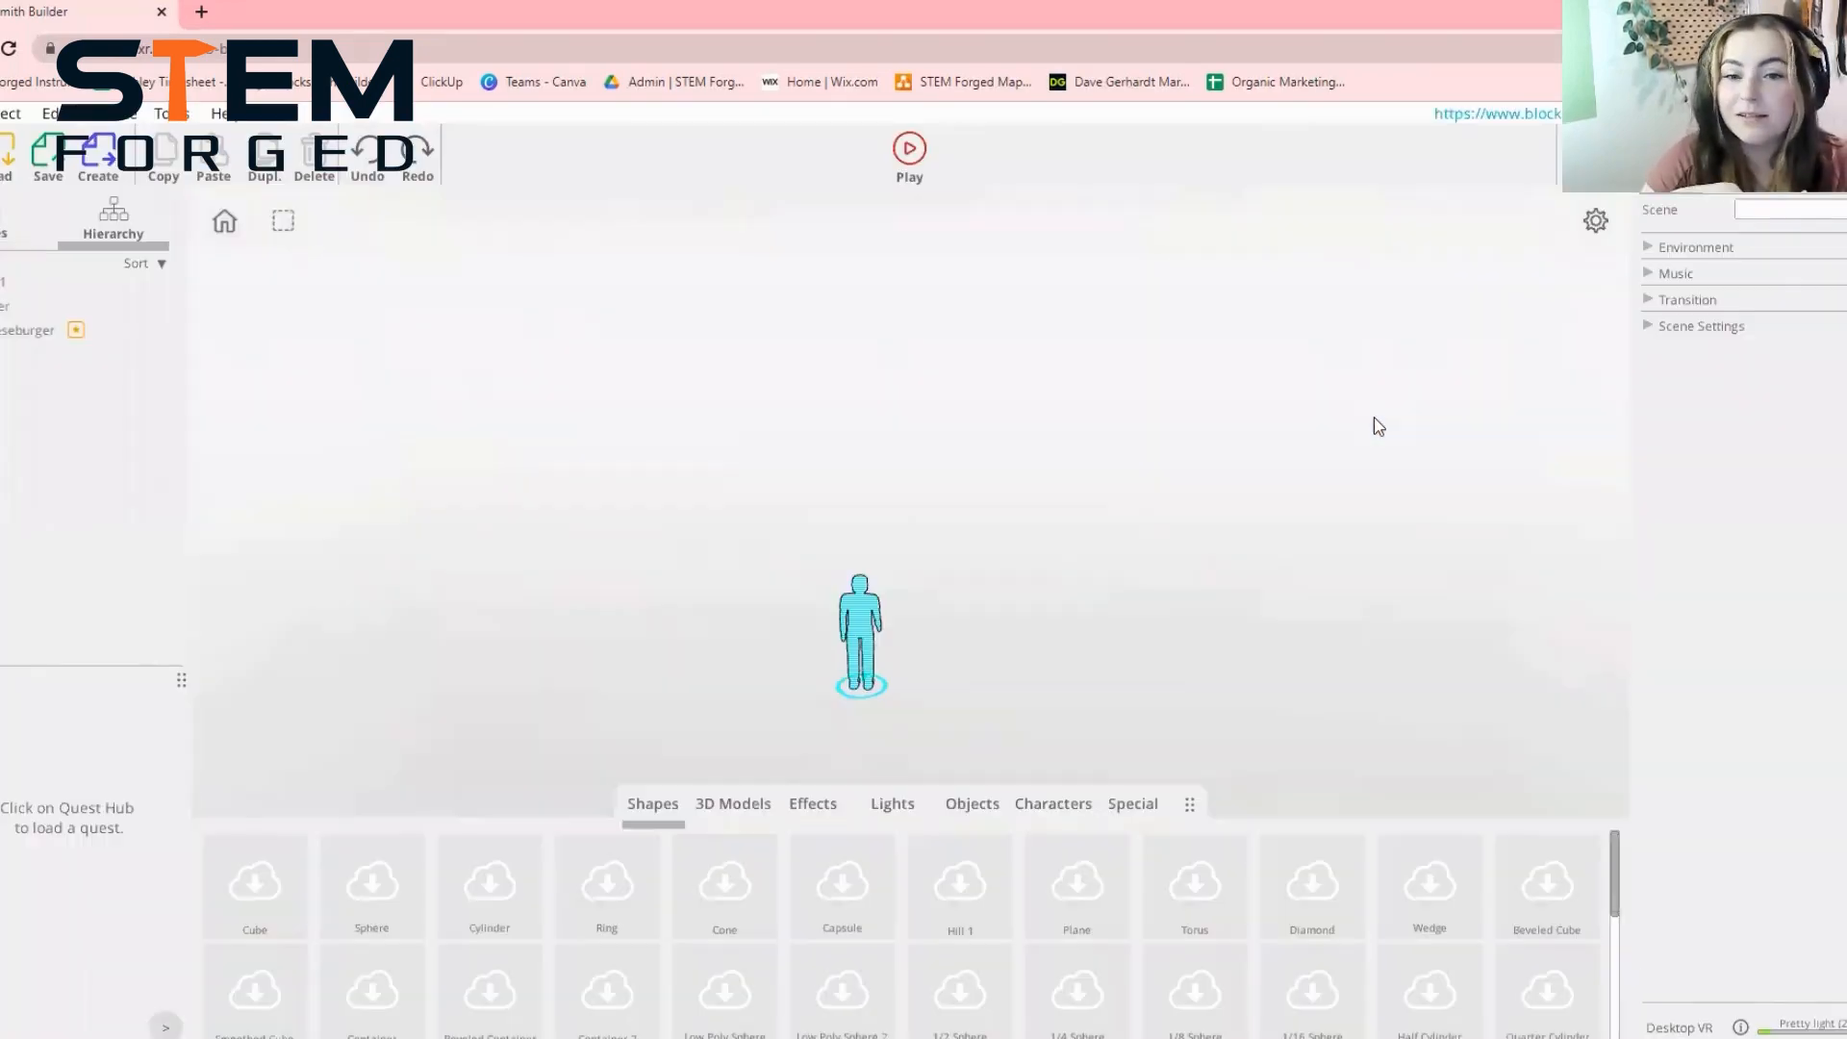